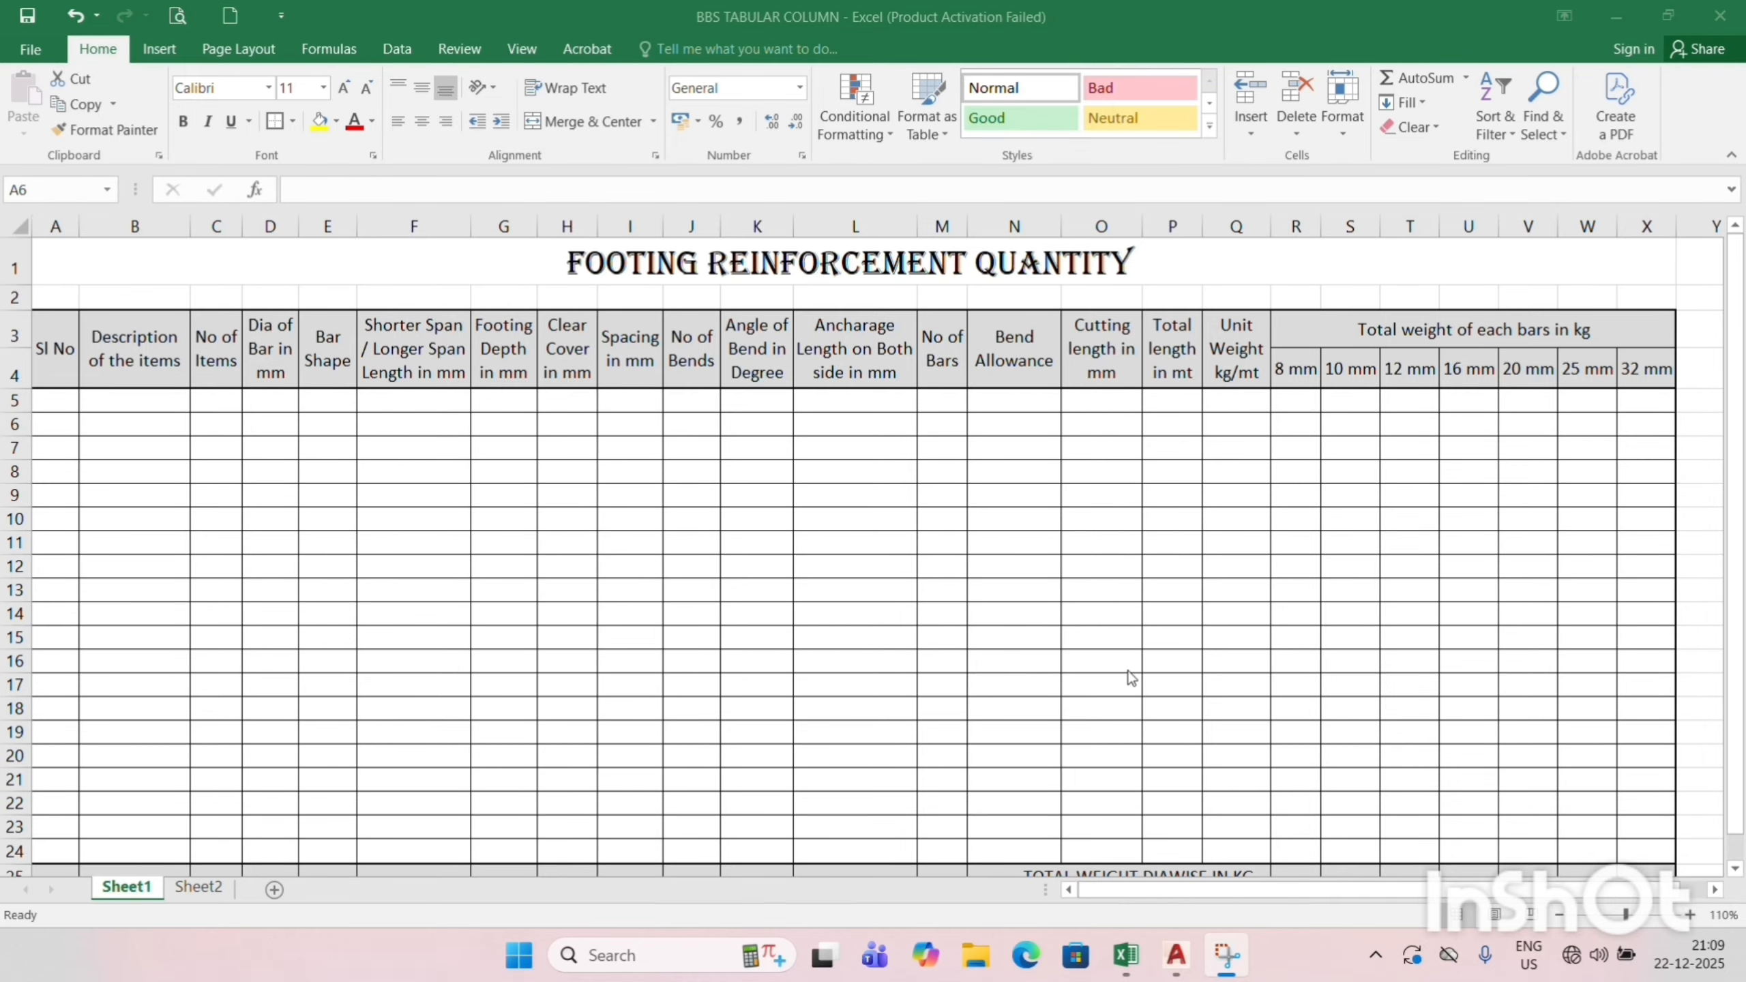
Switch to AutoCAD and examine the footing layout plan alongside the footing schedule tables in the drawing.
{"action": "left_click", "coordinate": [1177, 958]}
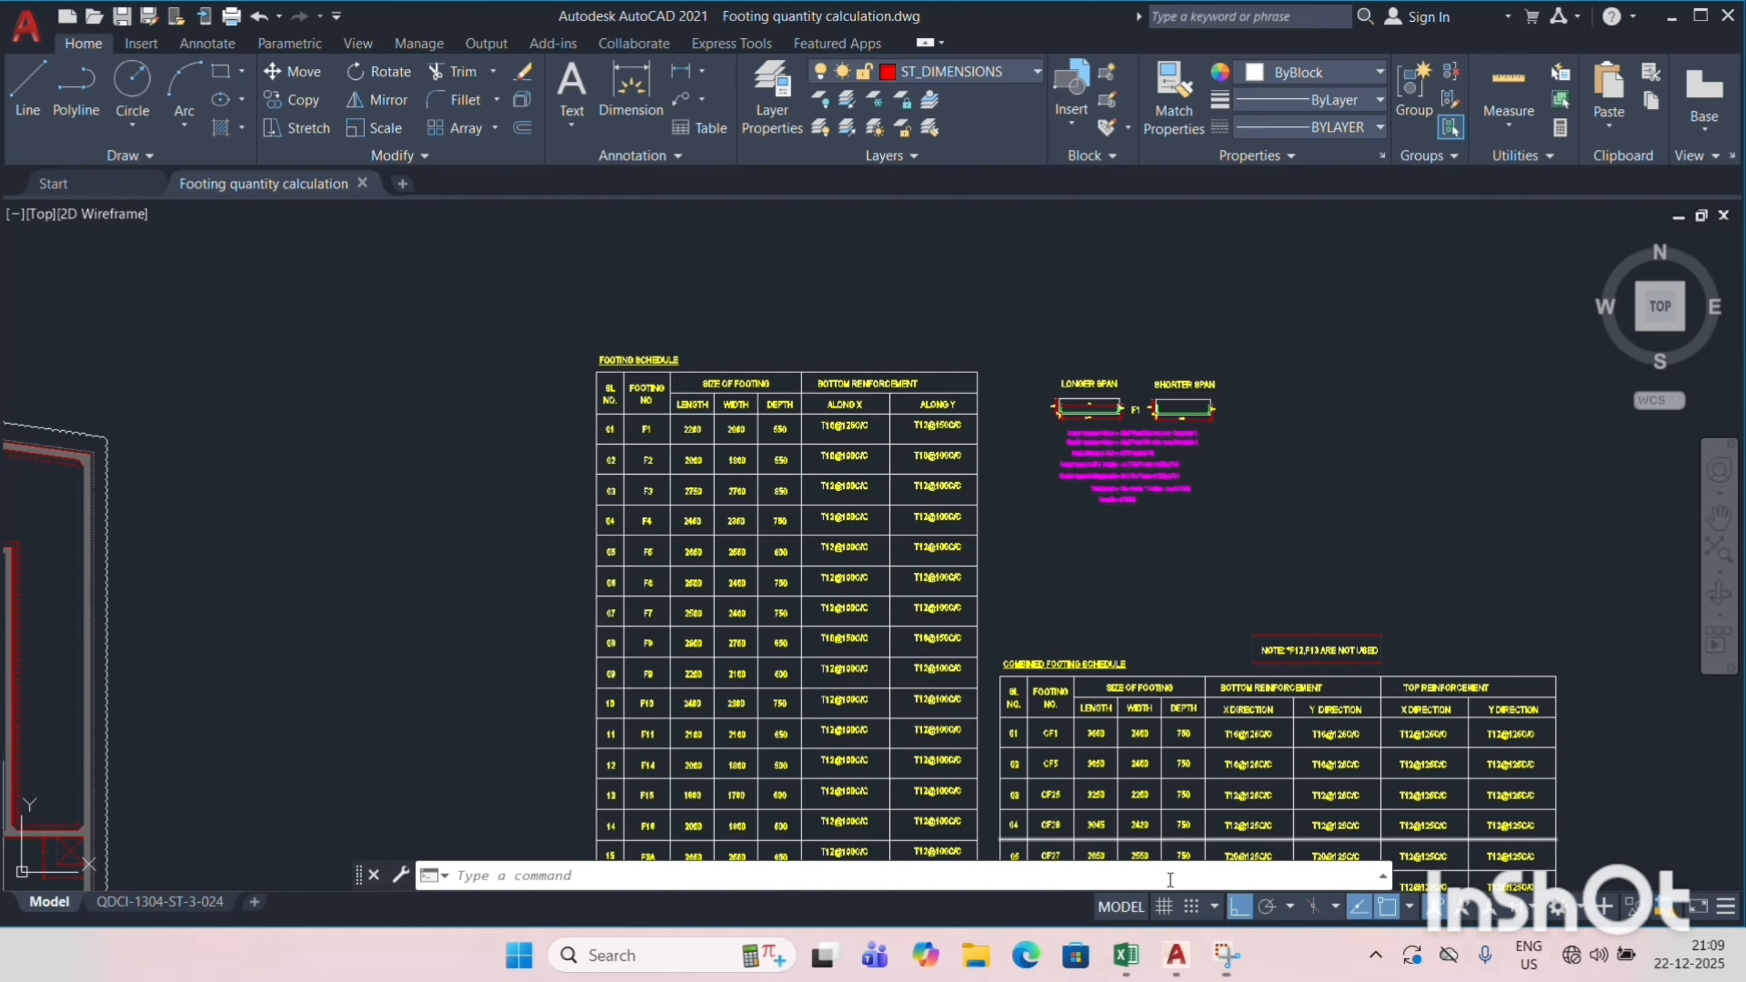
{"action": "scroll", "coordinate": [1030, 320], "scroll_direction": "down", "scroll_amount": 3}
{"action": "scroll", "coordinate": [1030, 320], "scroll_direction": "down", "scroll_amount": 4}
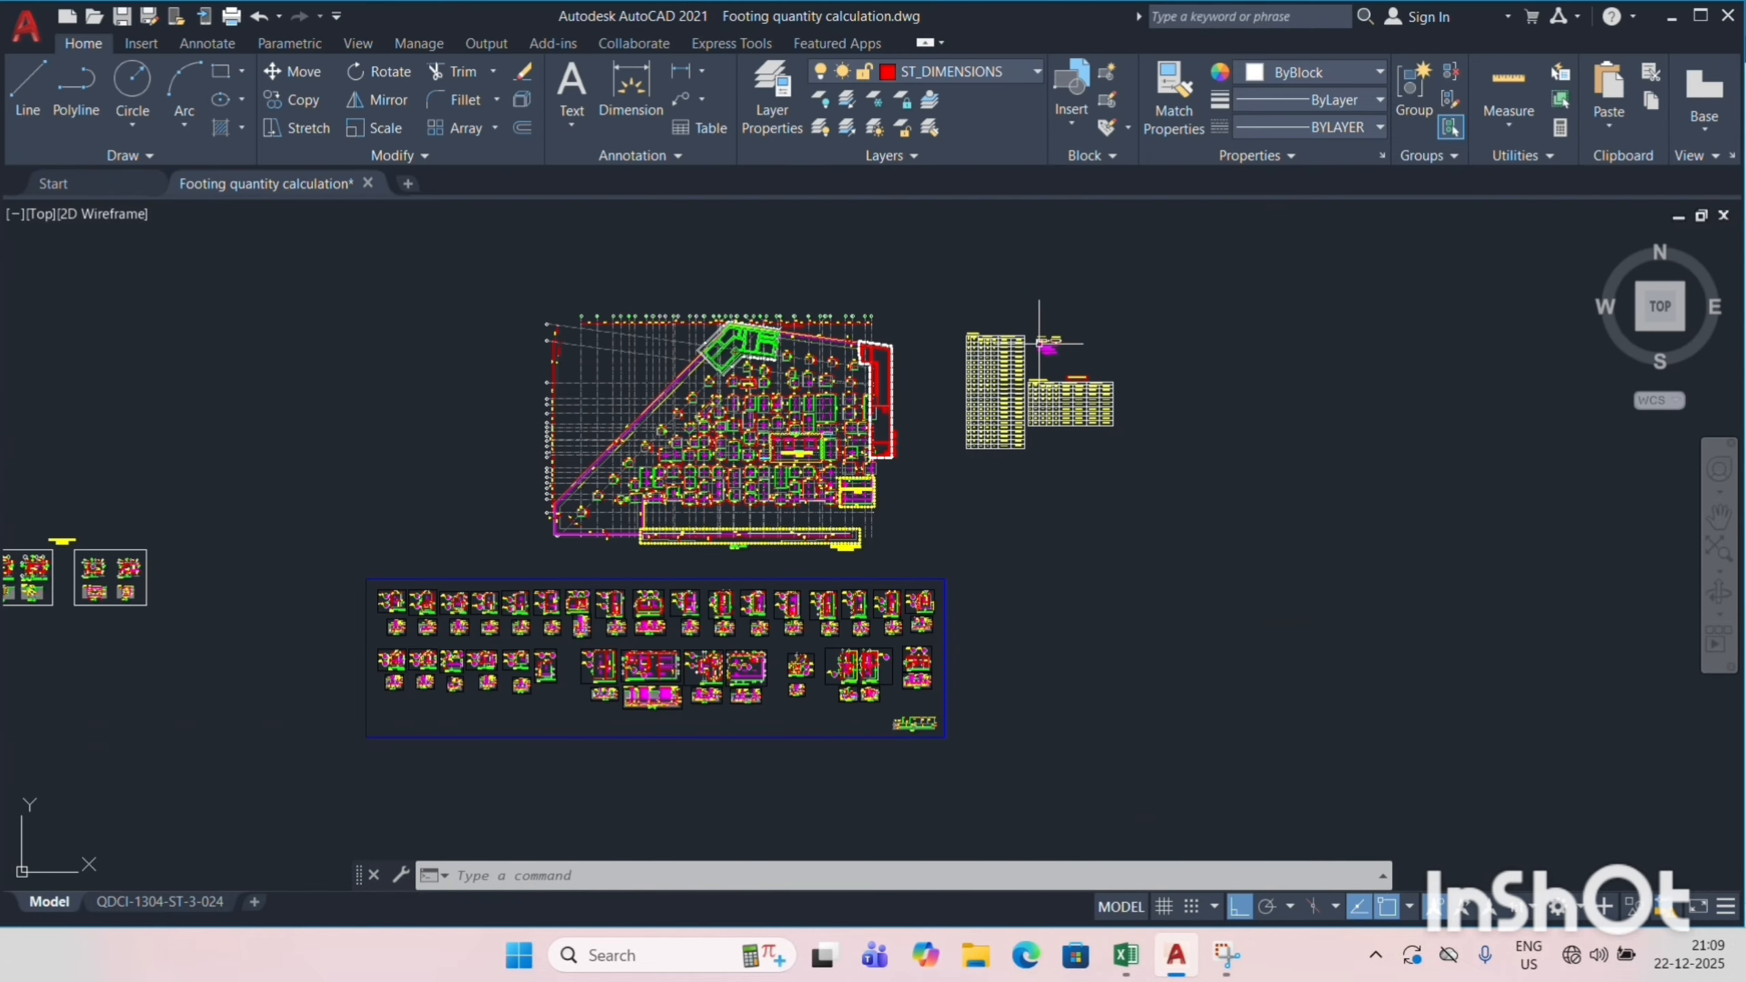
{"action": "scroll", "coordinate": [804, 395], "scroll_direction": "up", "scroll_amount": 4}
{"action": "scroll", "coordinate": [825, 363], "scroll_direction": "up", "scroll_amount": 2}
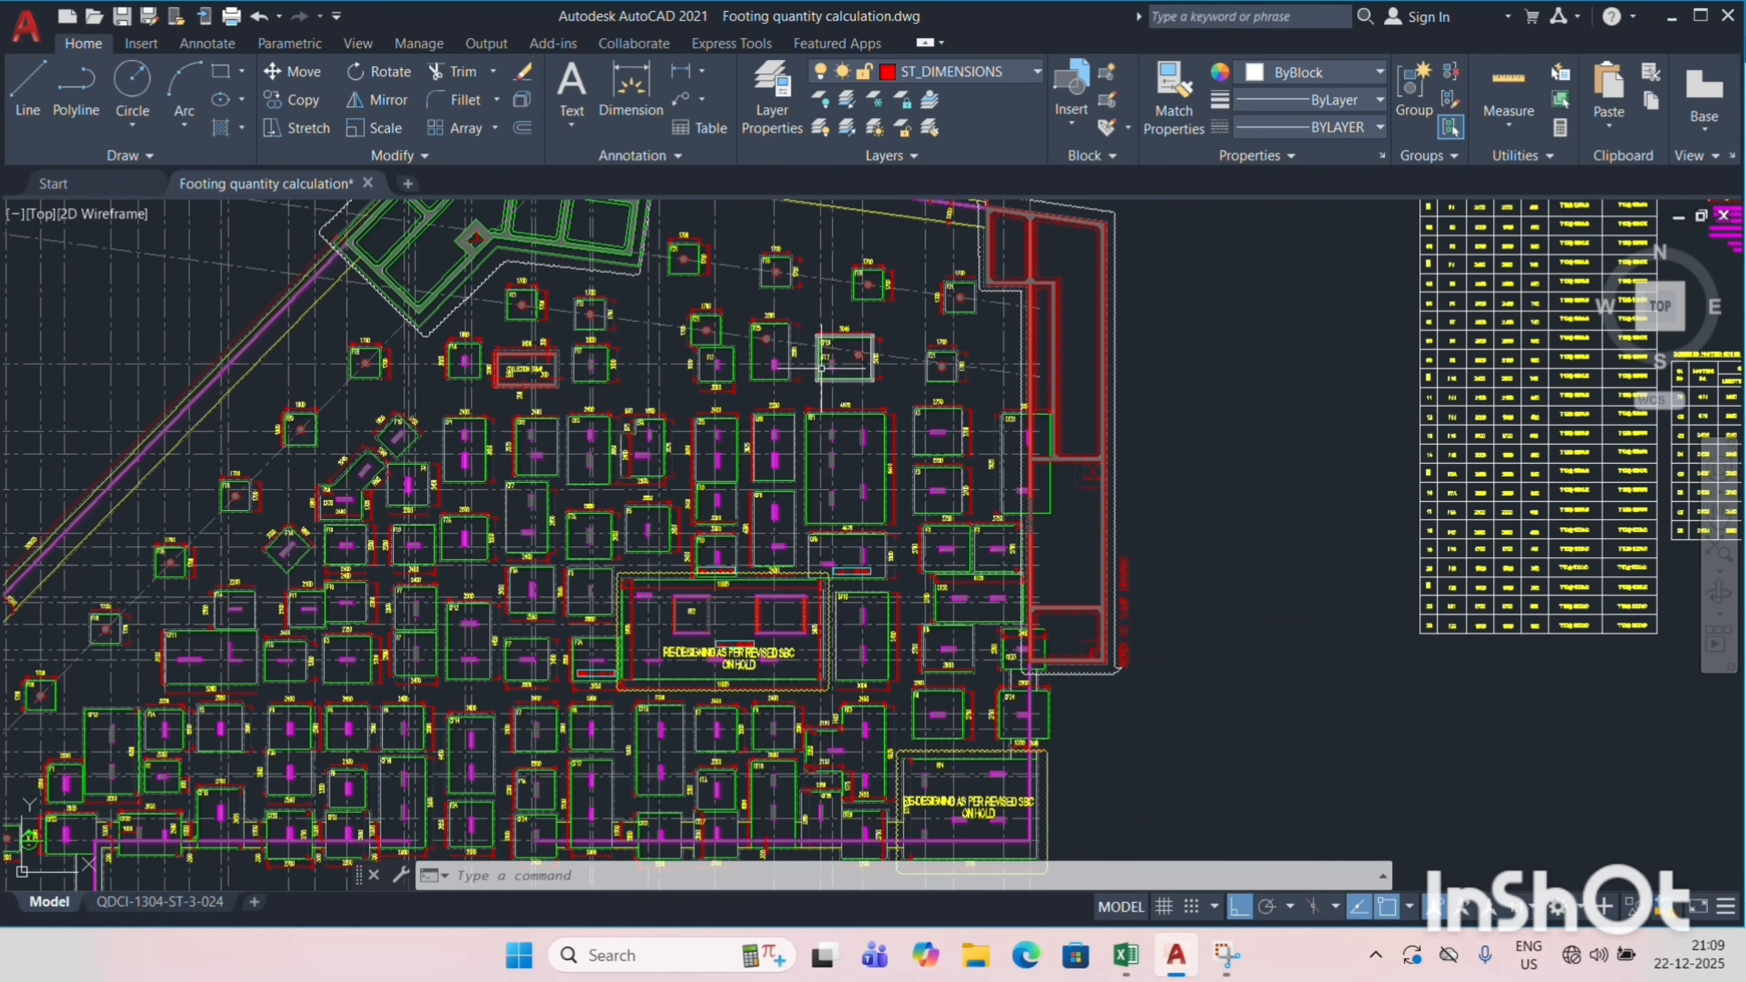
{"action": "scroll", "coordinate": [845, 378], "scroll_direction": "down", "scroll_amount": 2}
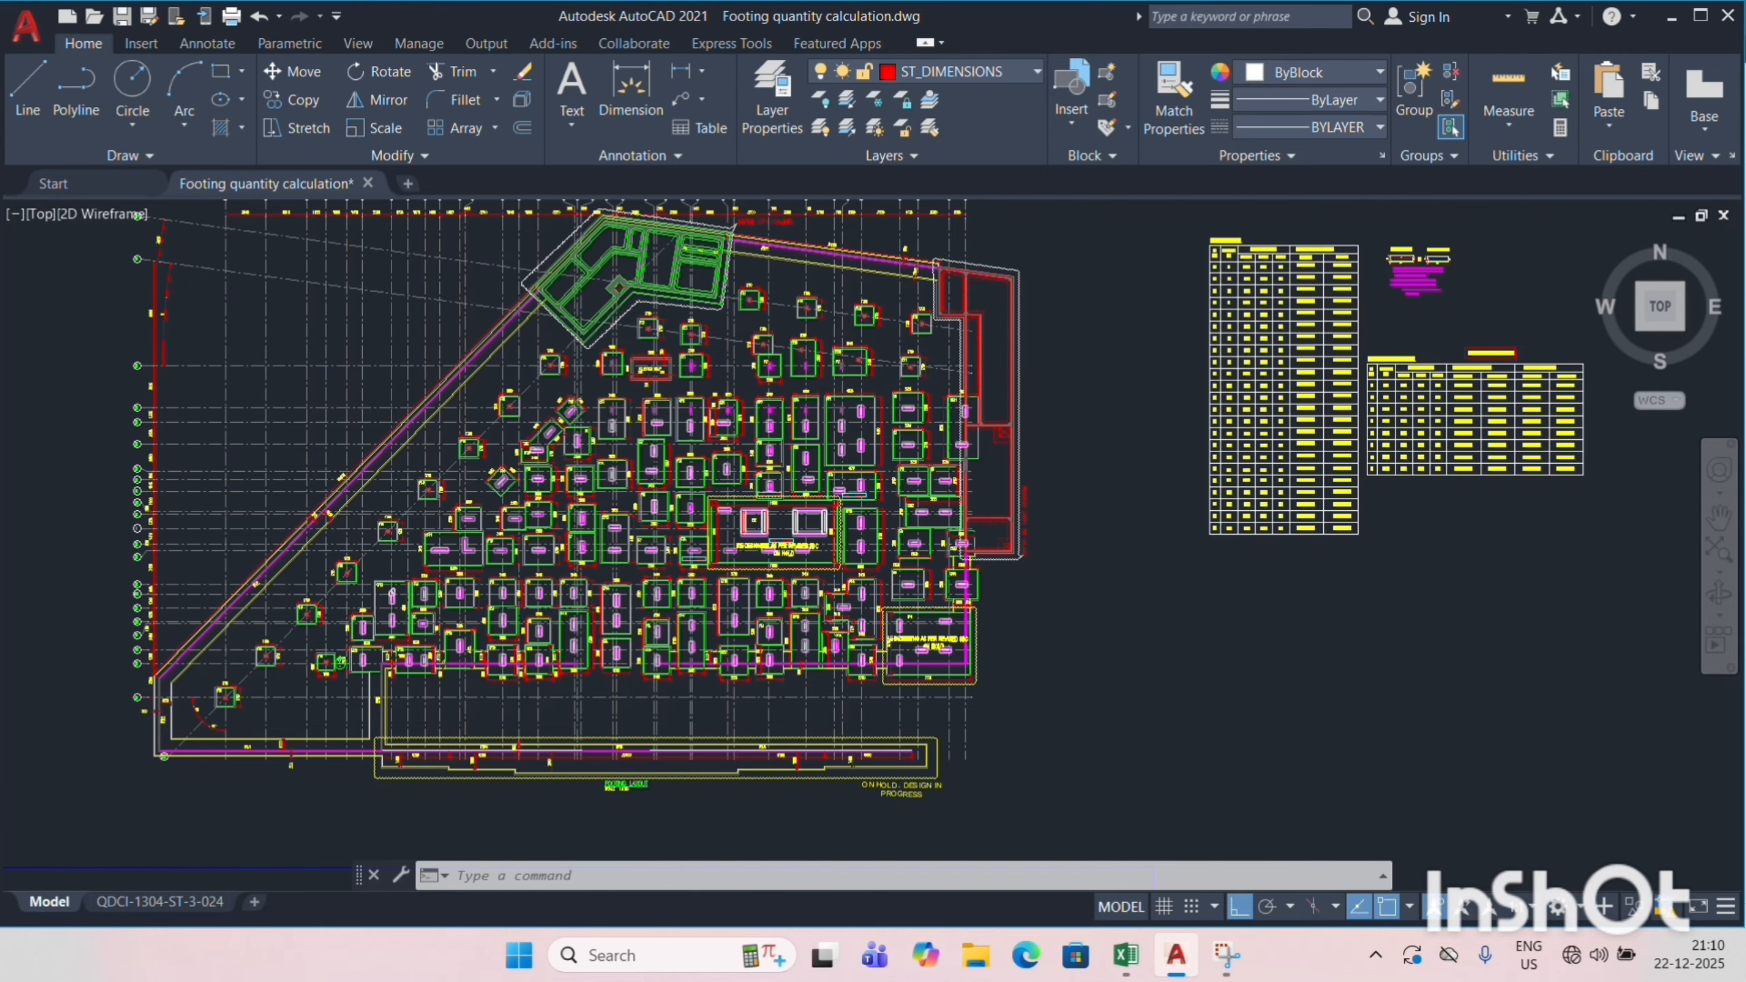
{"action": "scroll", "coordinate": [887, 426], "scroll_direction": "down", "scroll_amount": 4}
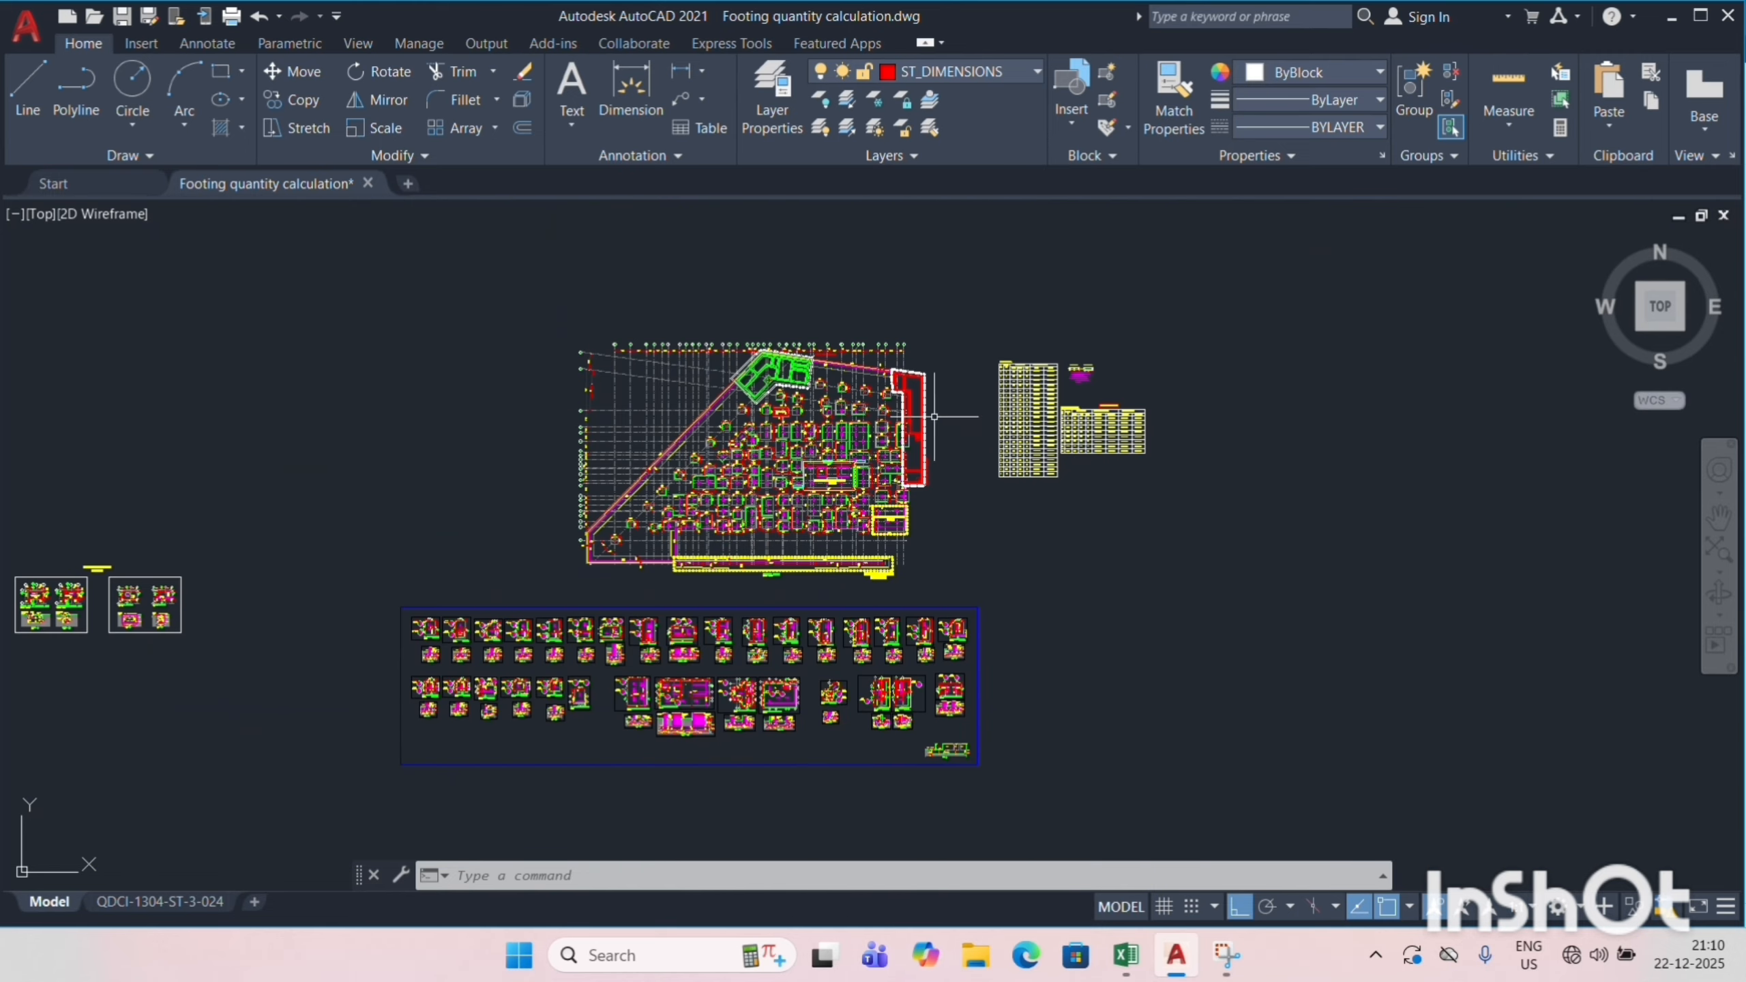
{"action": "scroll", "coordinate": [942, 400], "scroll_direction": "up", "scroll_amount": 6}
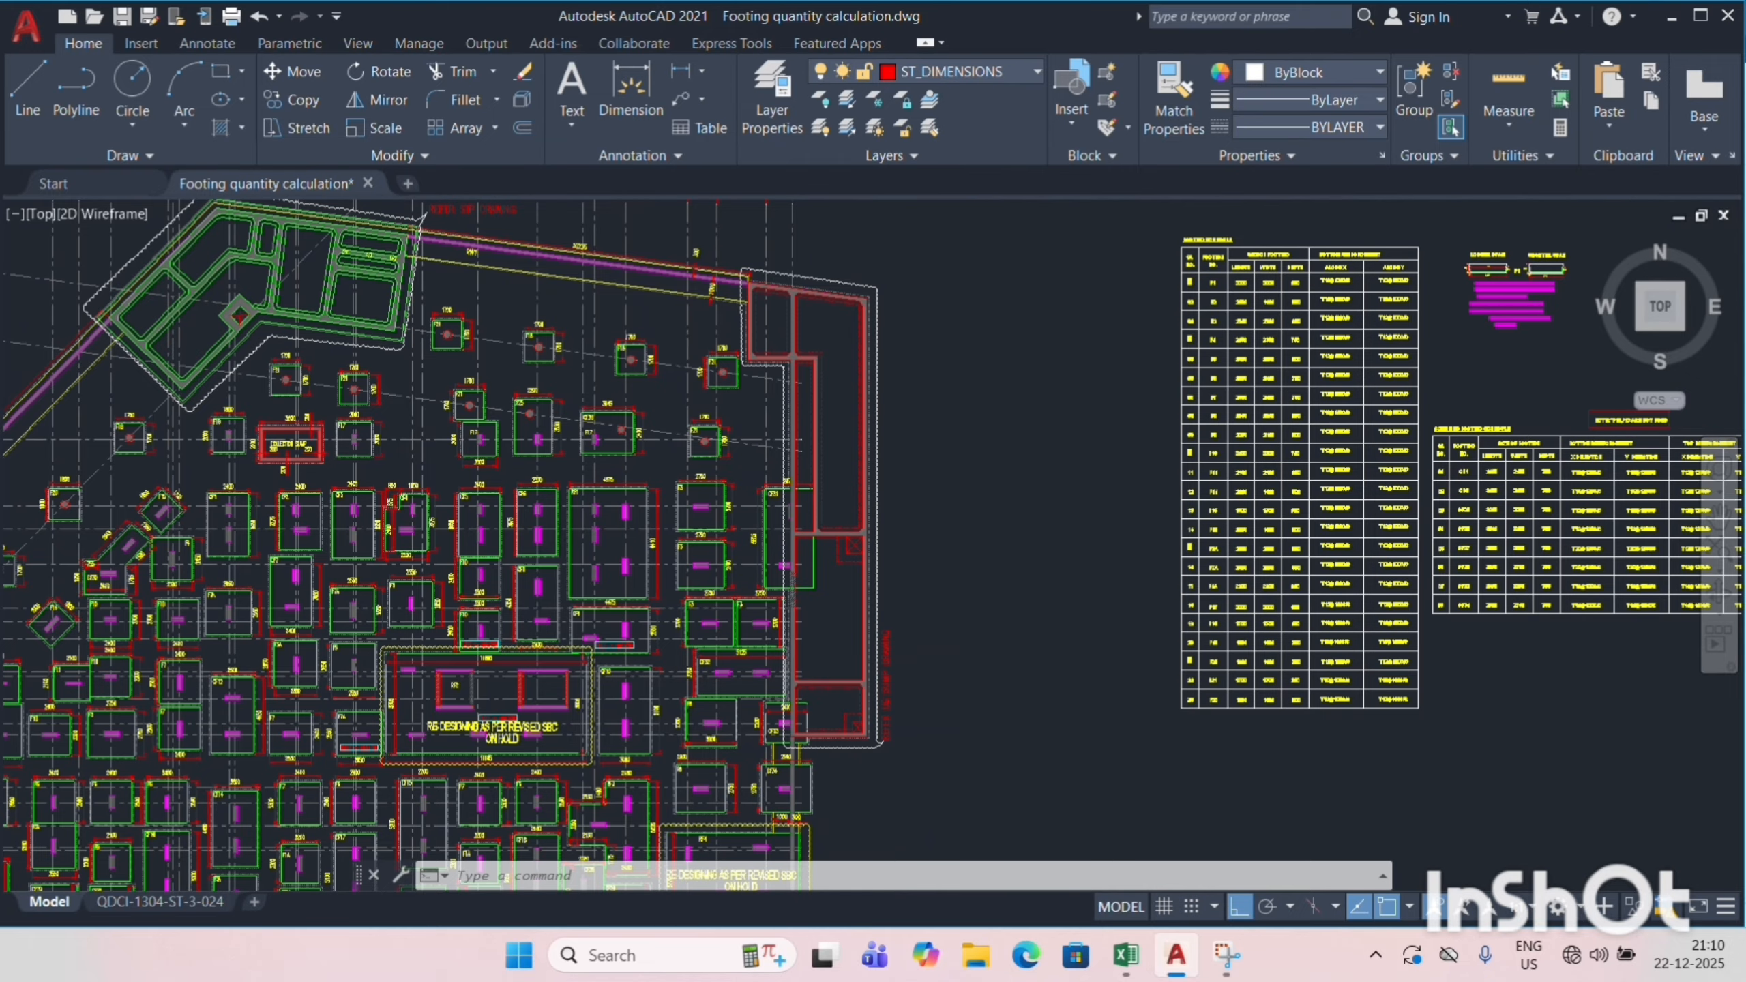
{"action": "scroll", "coordinate": [942, 400], "scroll_direction": "up", "scroll_amount": 4}
{"action": "scroll", "coordinate": [339, 559], "scroll_direction": "down", "scroll_amount": 6}
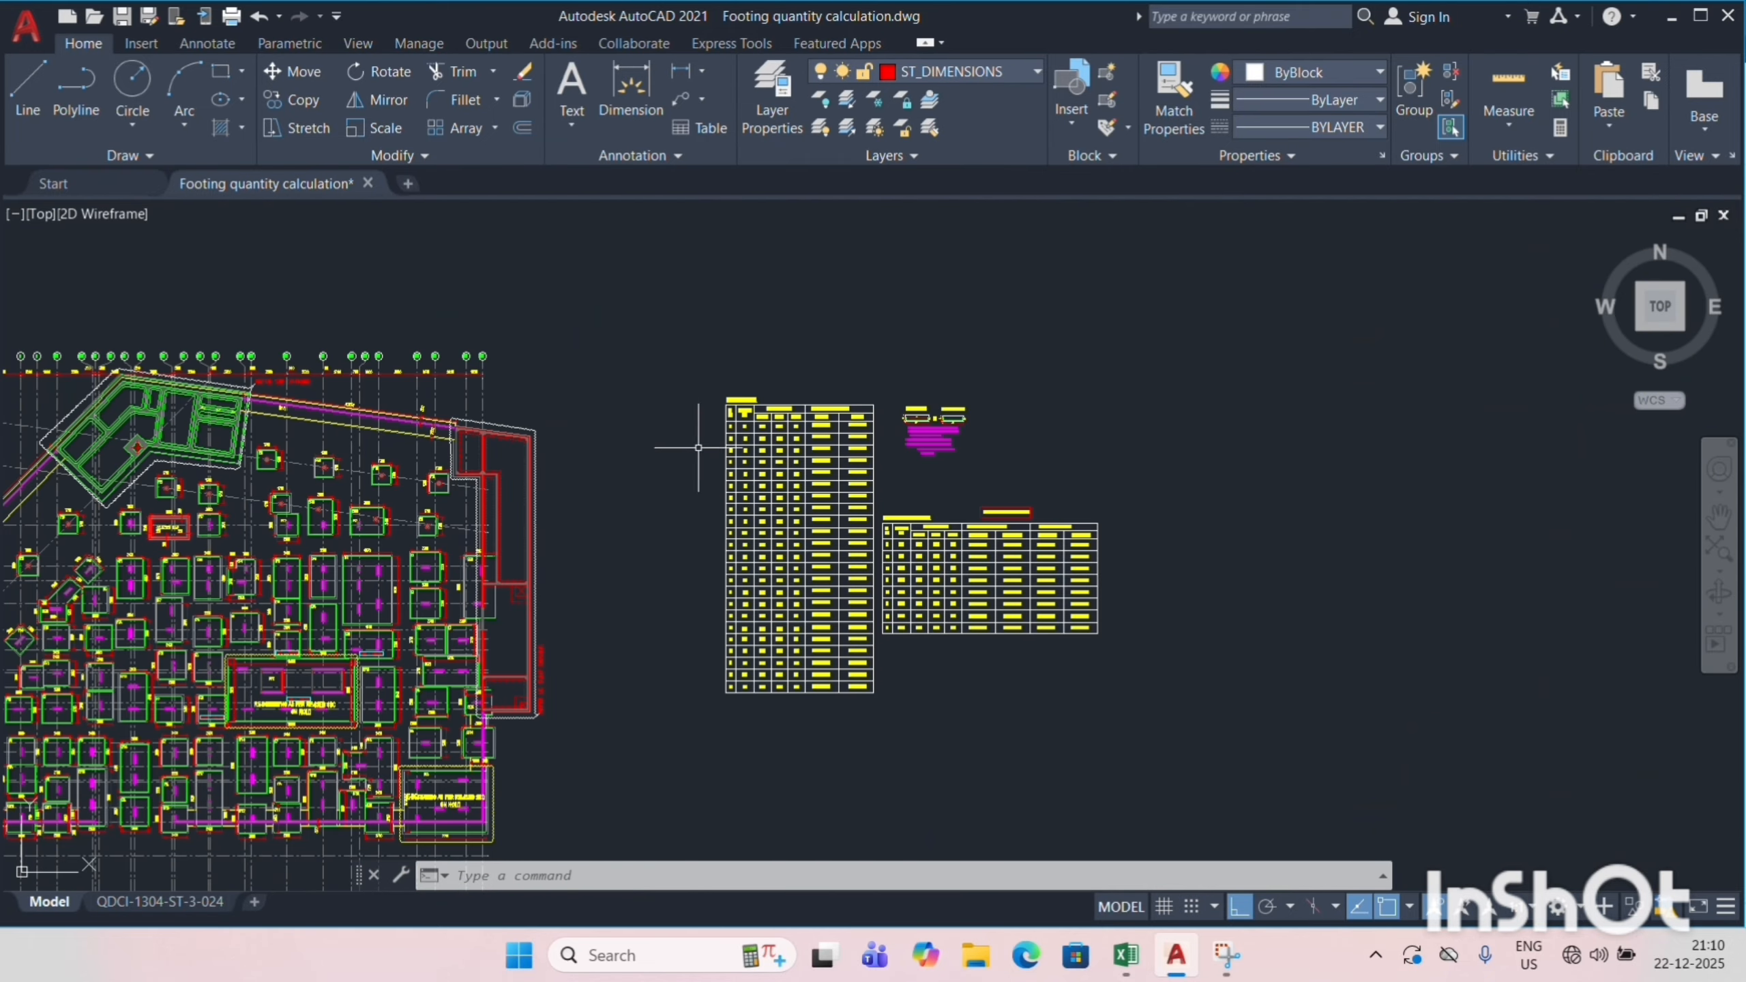
Read footing F1's length, width, depth and bottom reinforcement along X and Y in the footing schedule.
{"action": "scroll", "coordinate": [783, 385], "scroll_direction": "up", "scroll_amount": 5}
{"action": "scroll", "coordinate": [791, 364], "scroll_direction": "up", "scroll_amount": 3}
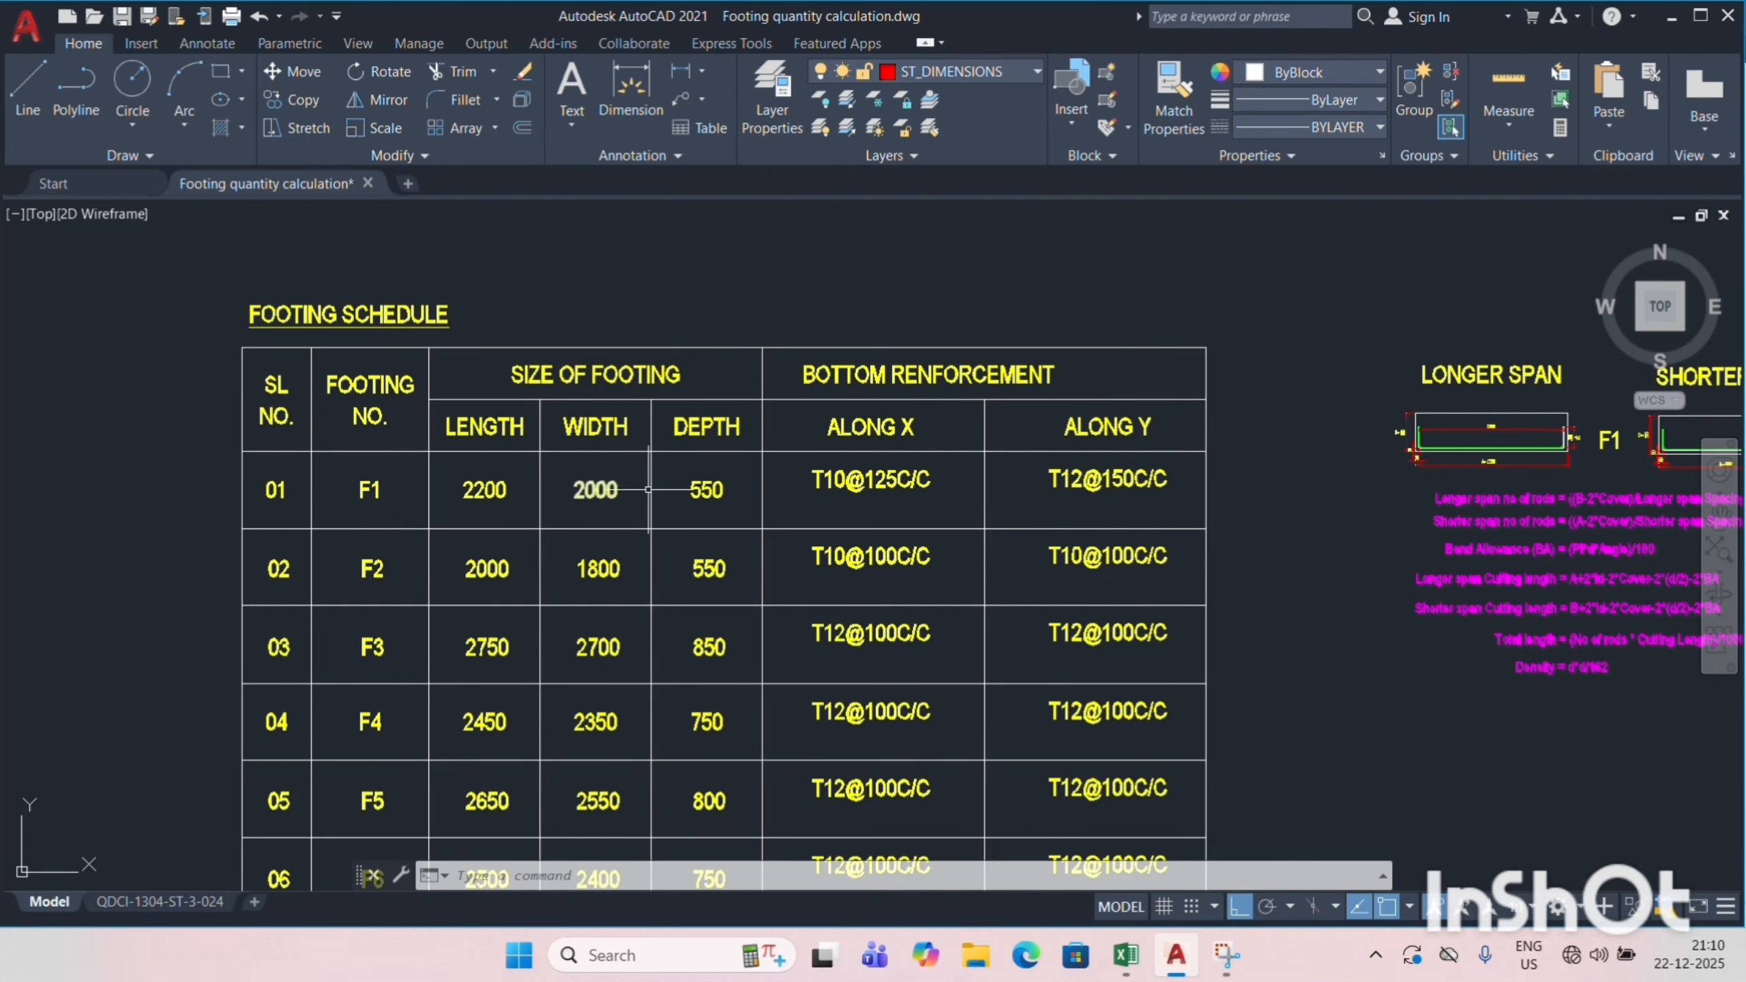
{"action": "scroll", "coordinate": [791, 496], "scroll_direction": "up", "scroll_amount": 2}
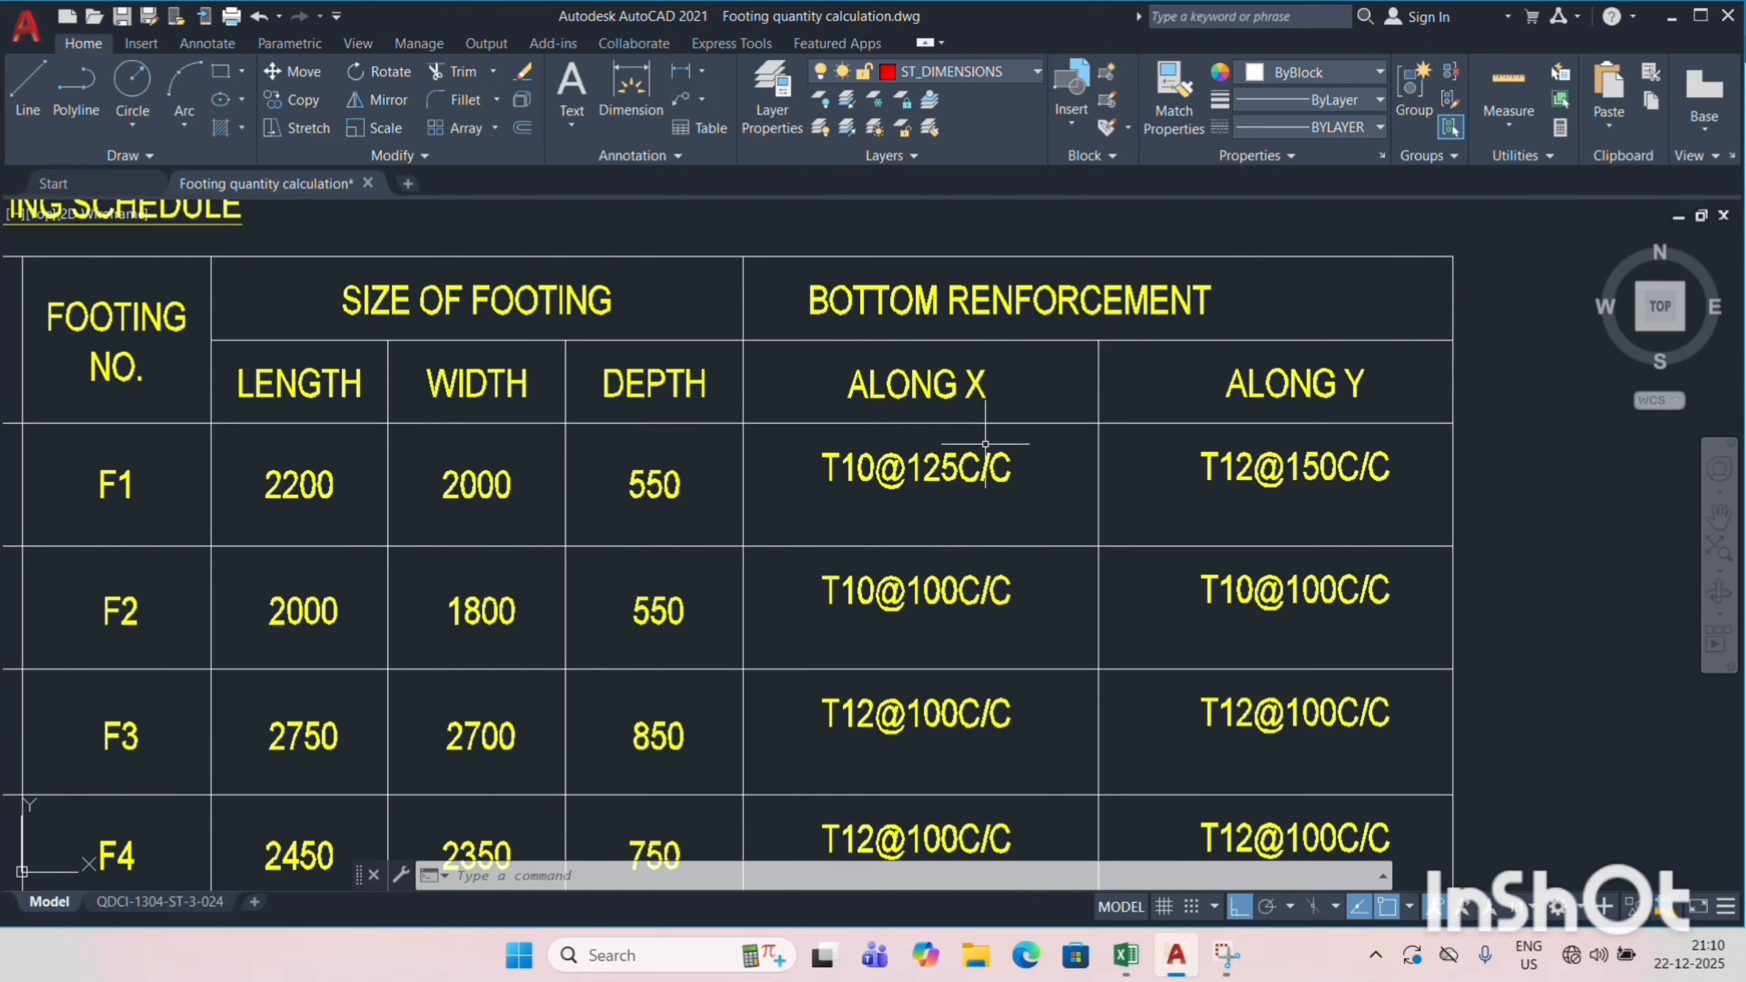
{"action": "scroll", "coordinate": [966, 424], "scroll_direction": "down", "scroll_amount": 2}
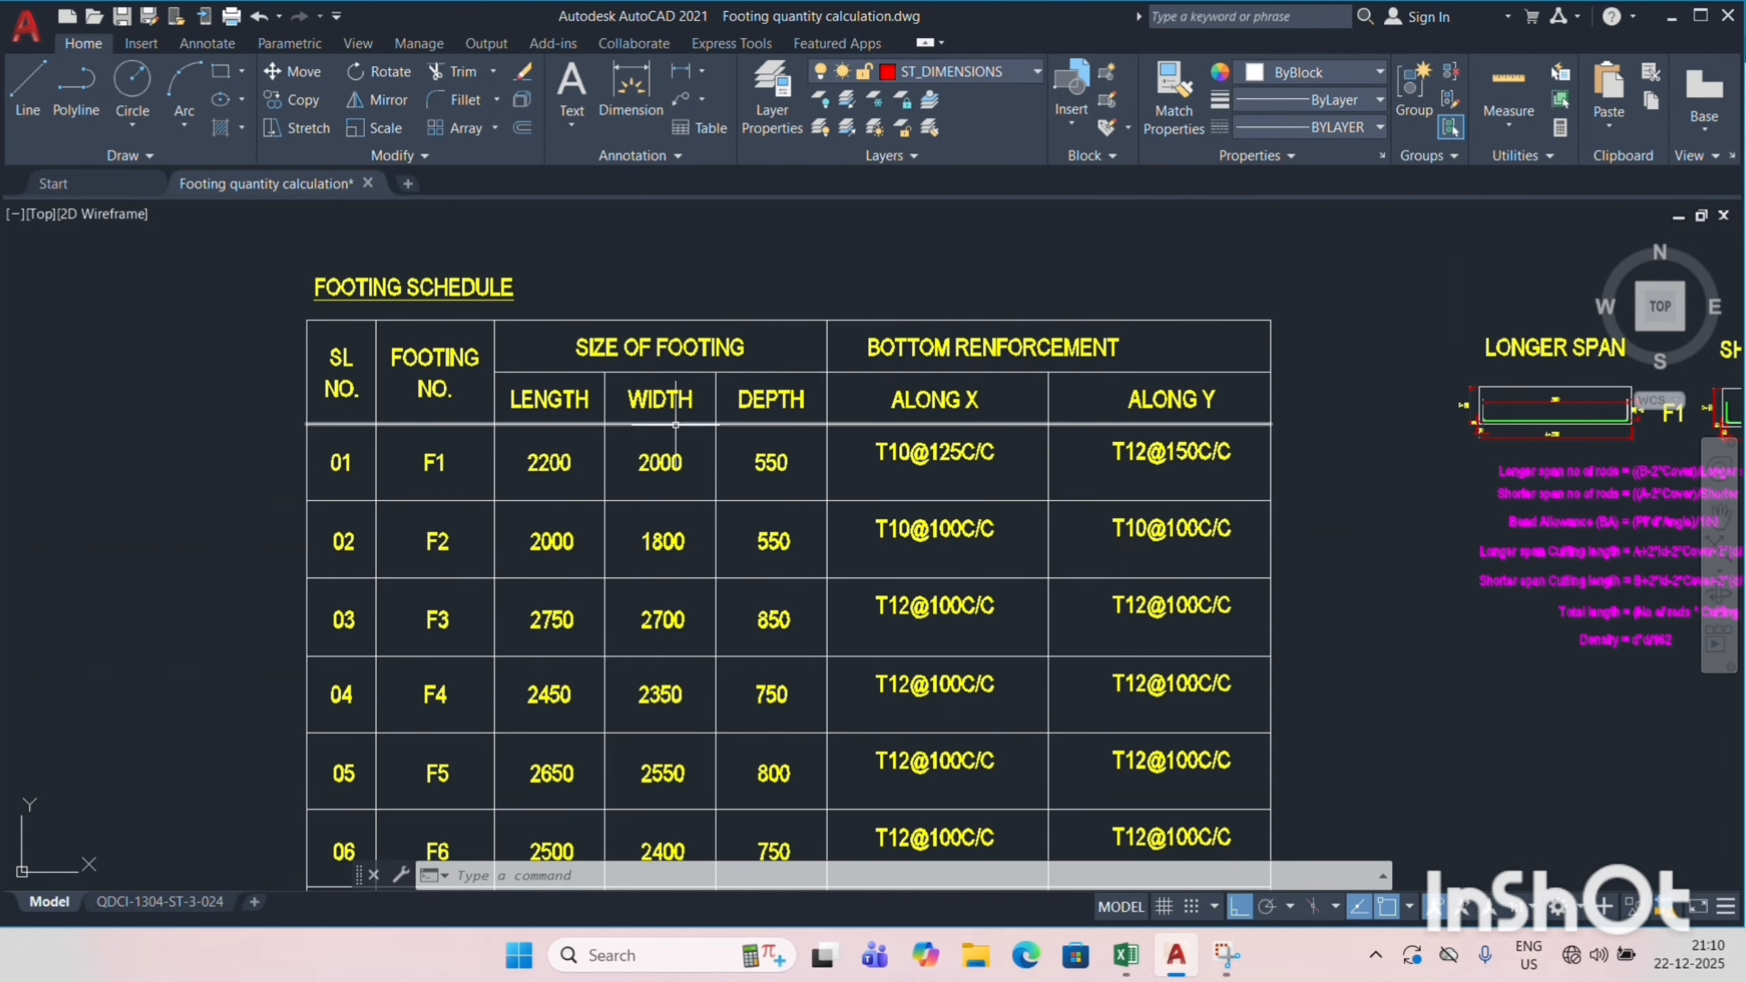
{"action": "scroll", "coordinate": [263, 435], "scroll_direction": "down", "scroll_amount": 1}
{"action": "scroll", "coordinate": [667, 430], "scroll_direction": "up", "scroll_amount": 2}
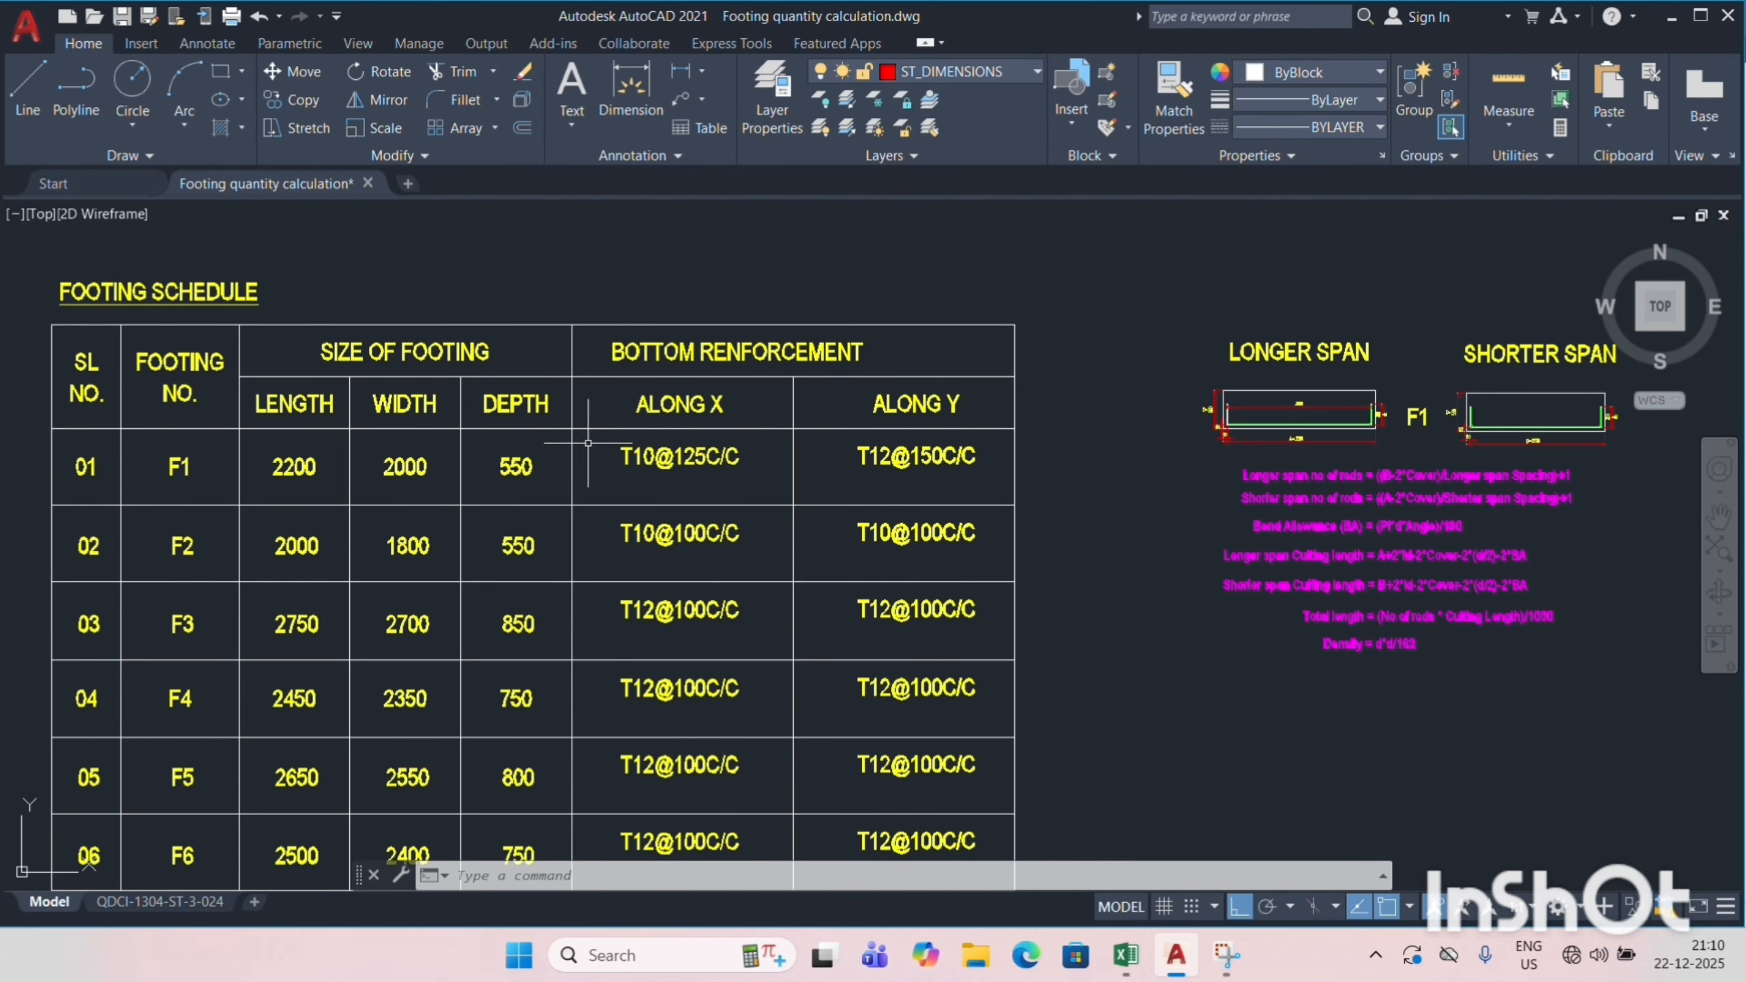
Examine the F1 longer span and shorter span sections for their dimensions, clear cover and bar bend lengths.
{"action": "scroll", "coordinate": [1261, 465], "scroll_direction": "up", "scroll_amount": 2}
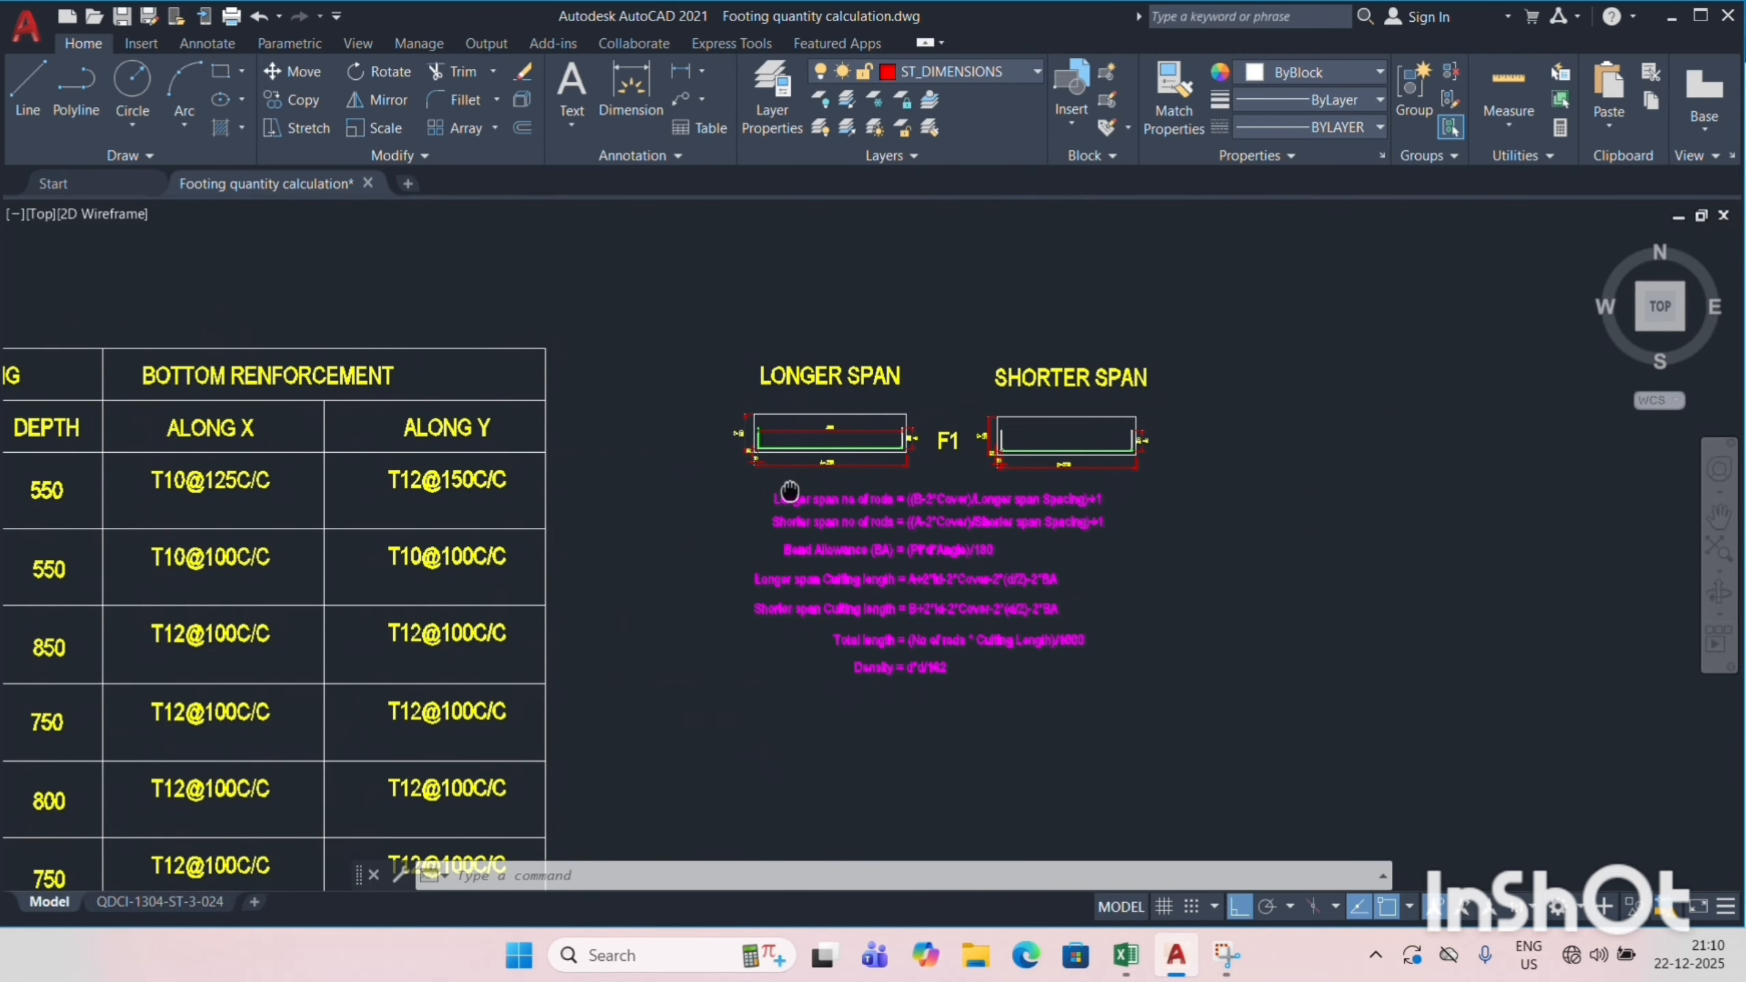
{"action": "scroll", "coordinate": [895, 485], "scroll_direction": "up", "scroll_amount": 1}
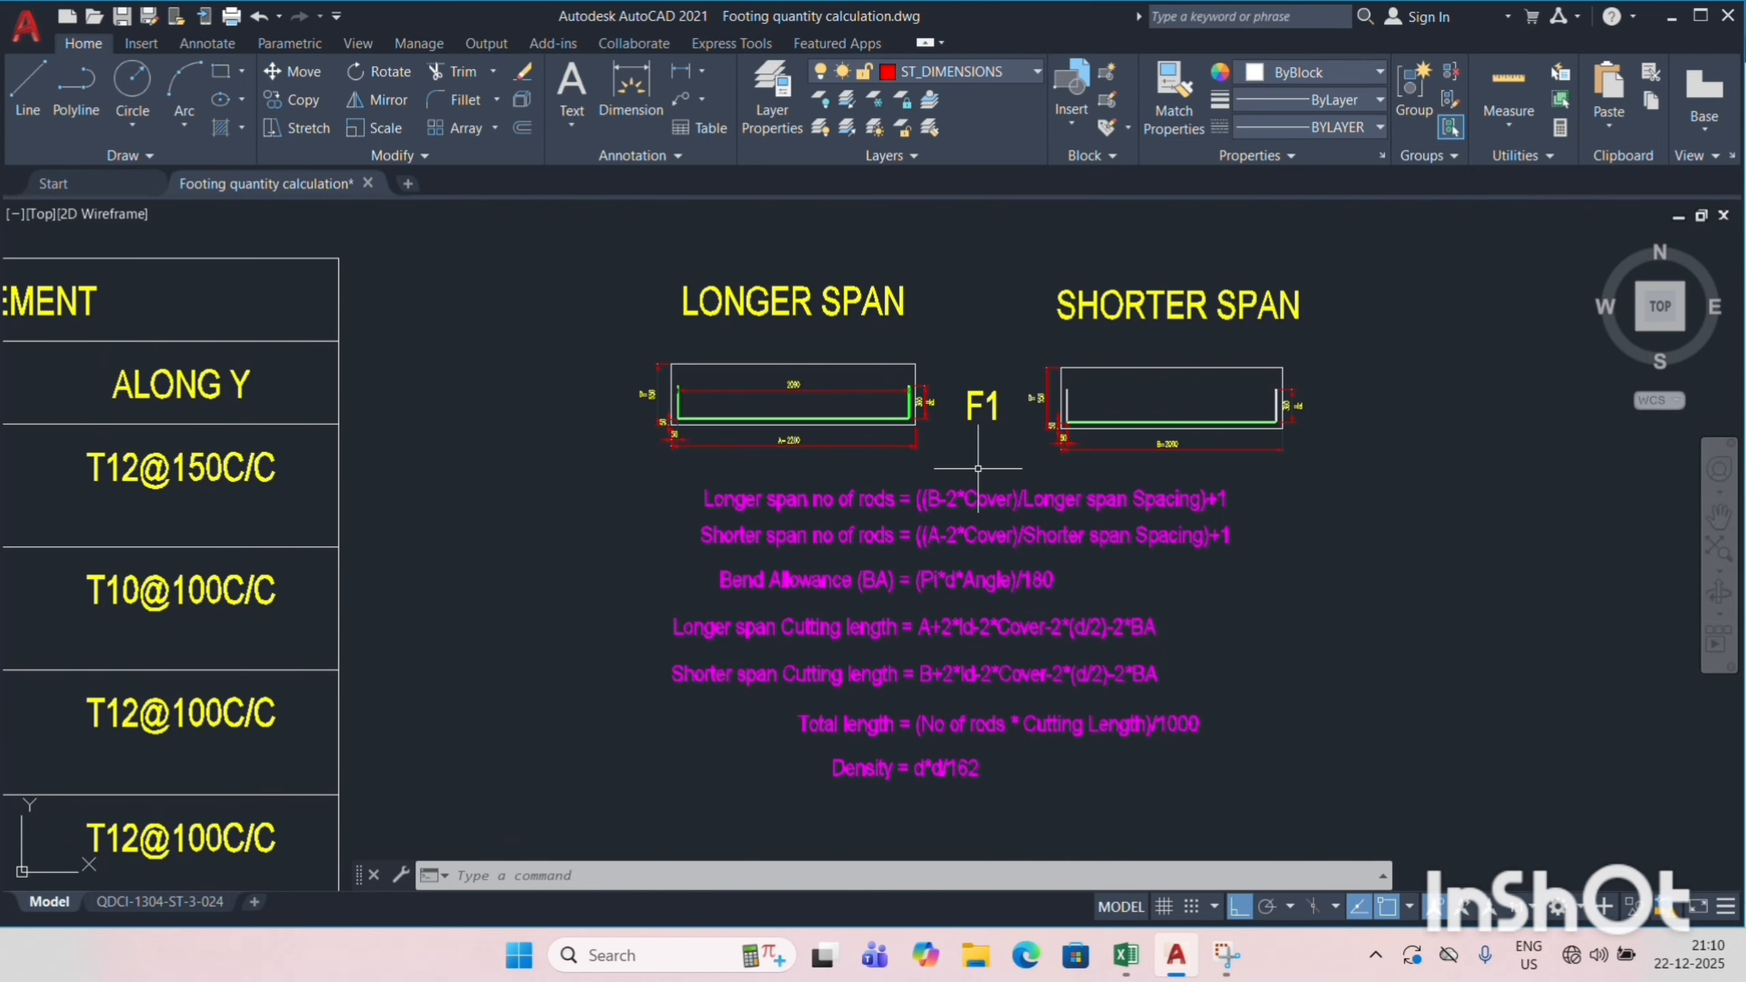
{"action": "left_click_drag", "start_coordinate": [995, 491], "coordinate": [978, 465]}
{"action": "scroll", "coordinate": [976, 440], "scroll_direction": "up", "scroll_amount": 2}
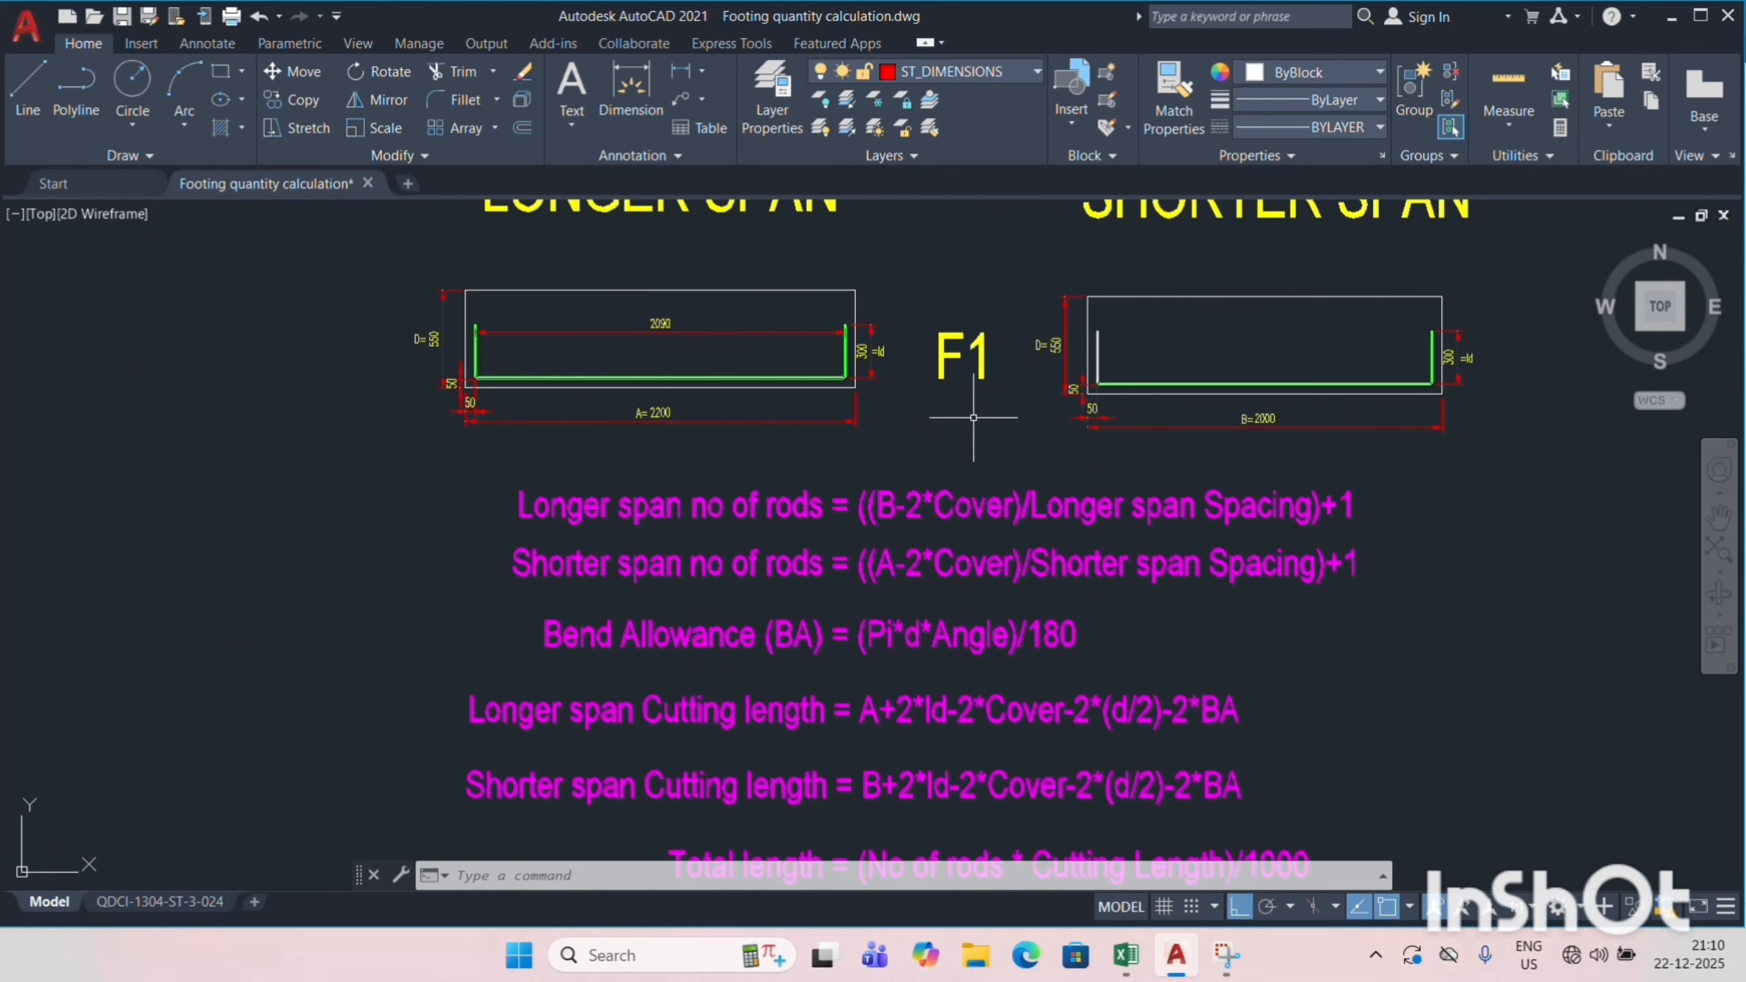
{"action": "left_click_drag", "start_coordinate": [968, 442], "coordinate": [969, 461]}
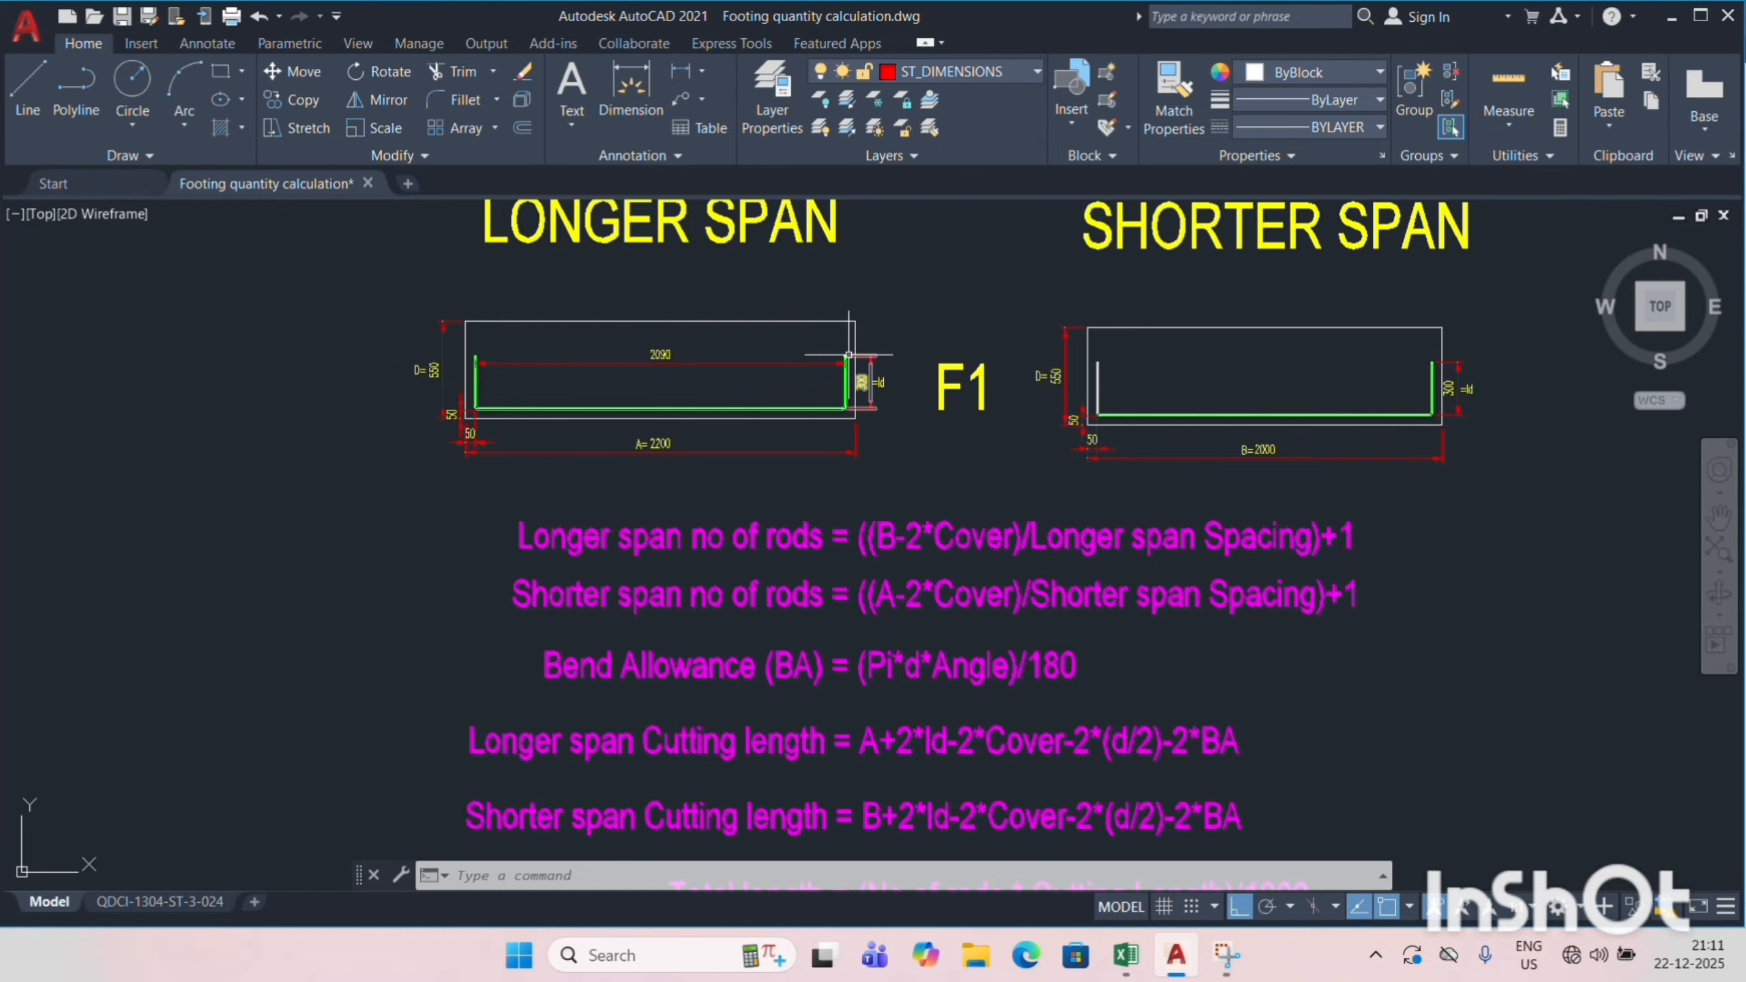
{"action": "scroll", "coordinate": [522, 401], "scroll_direction": "up", "scroll_amount": 3}
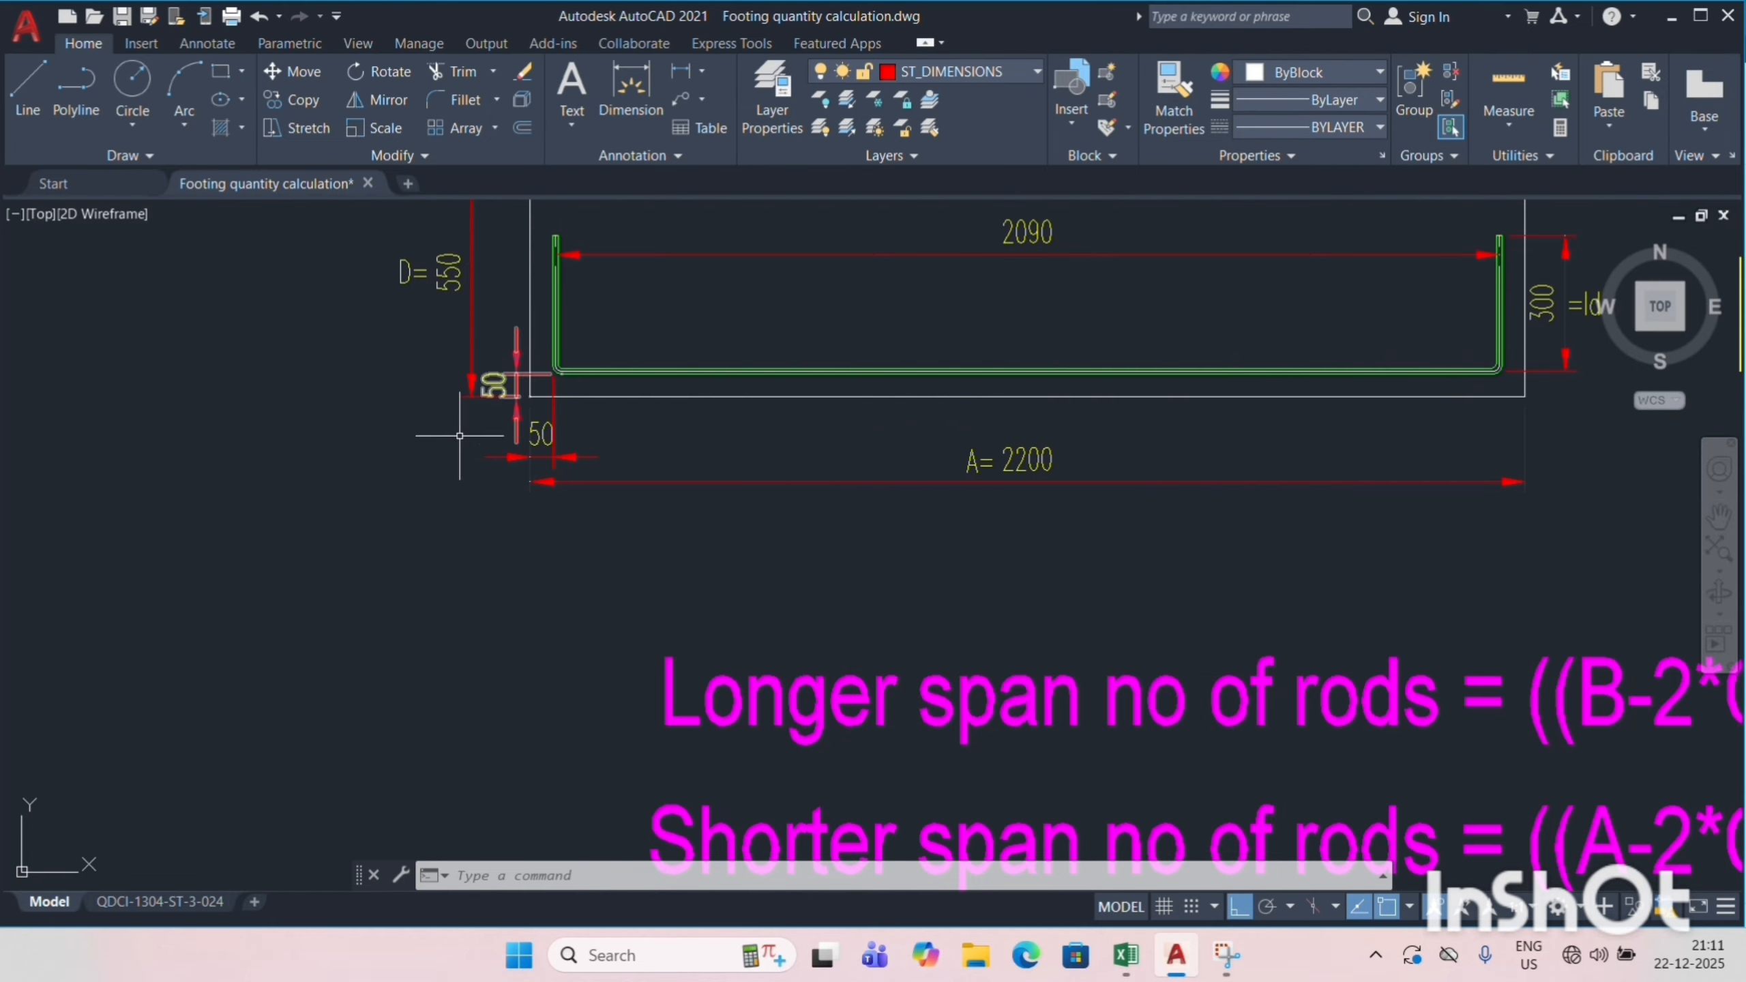
{"action": "scroll", "coordinate": [441, 435], "scroll_direction": "down", "scroll_amount": 4}
{"action": "scroll", "coordinate": [1295, 423], "scroll_direction": "up", "scroll_amount": 2}
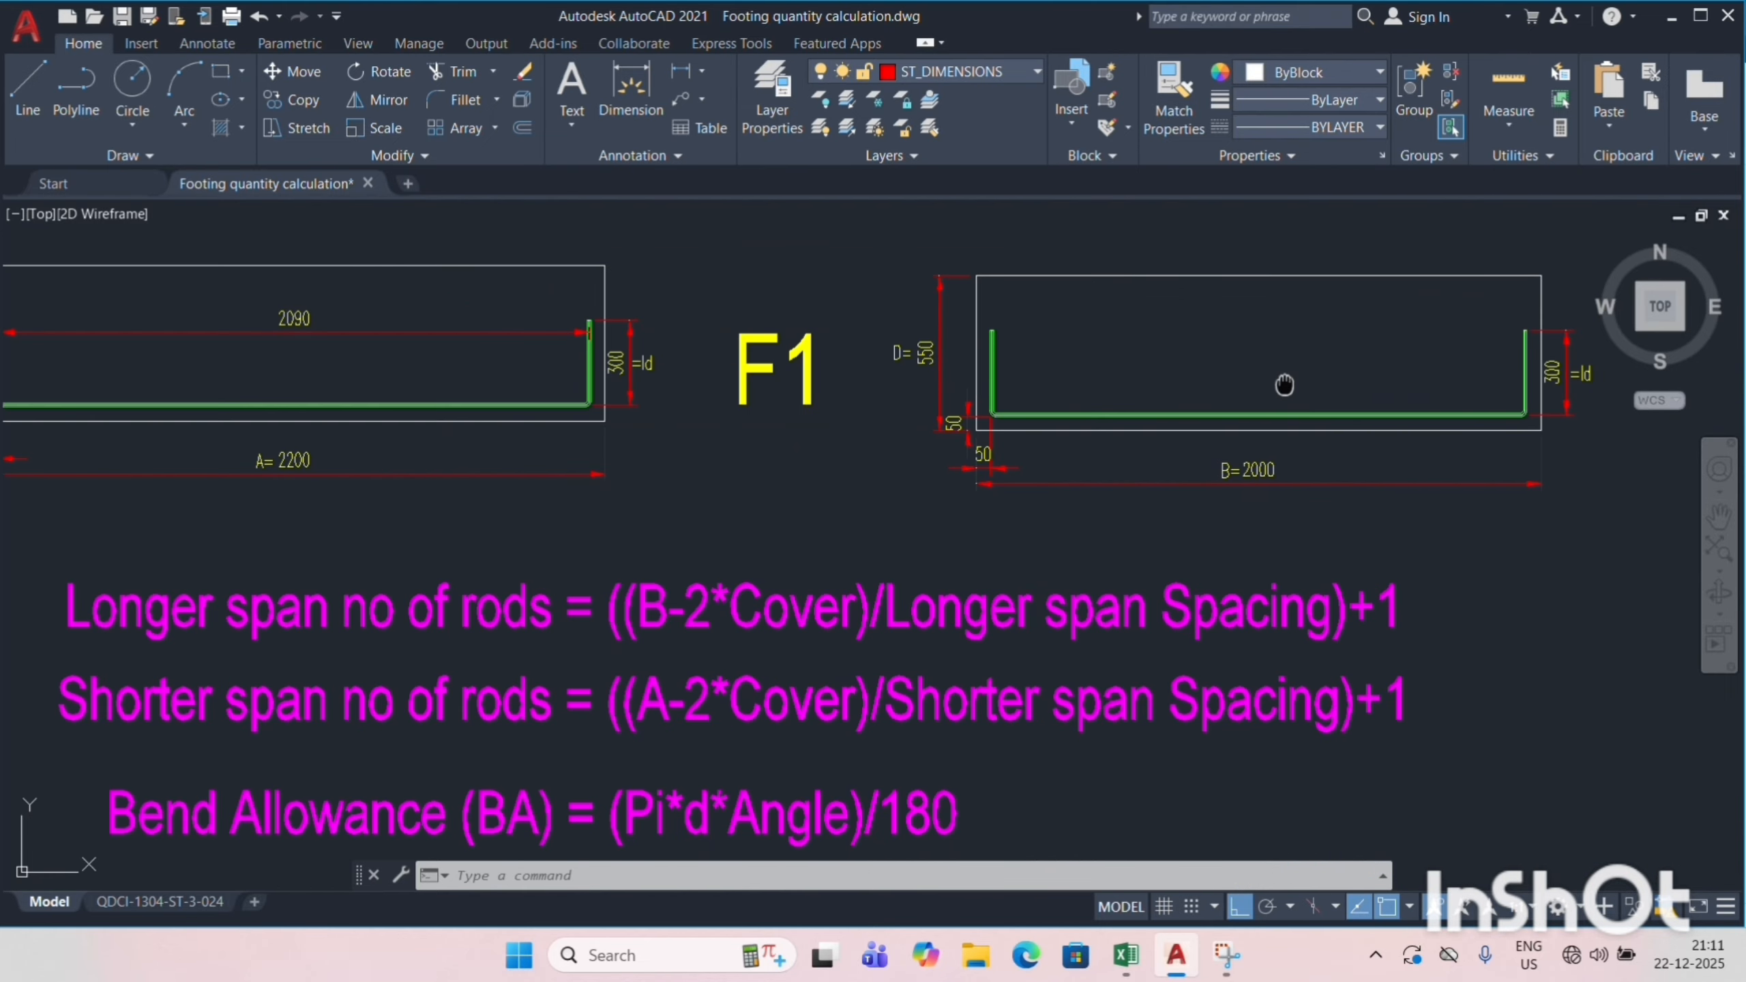
{"action": "left_click_drag", "start_coordinate": [1285, 381], "coordinate": [1174, 393]}
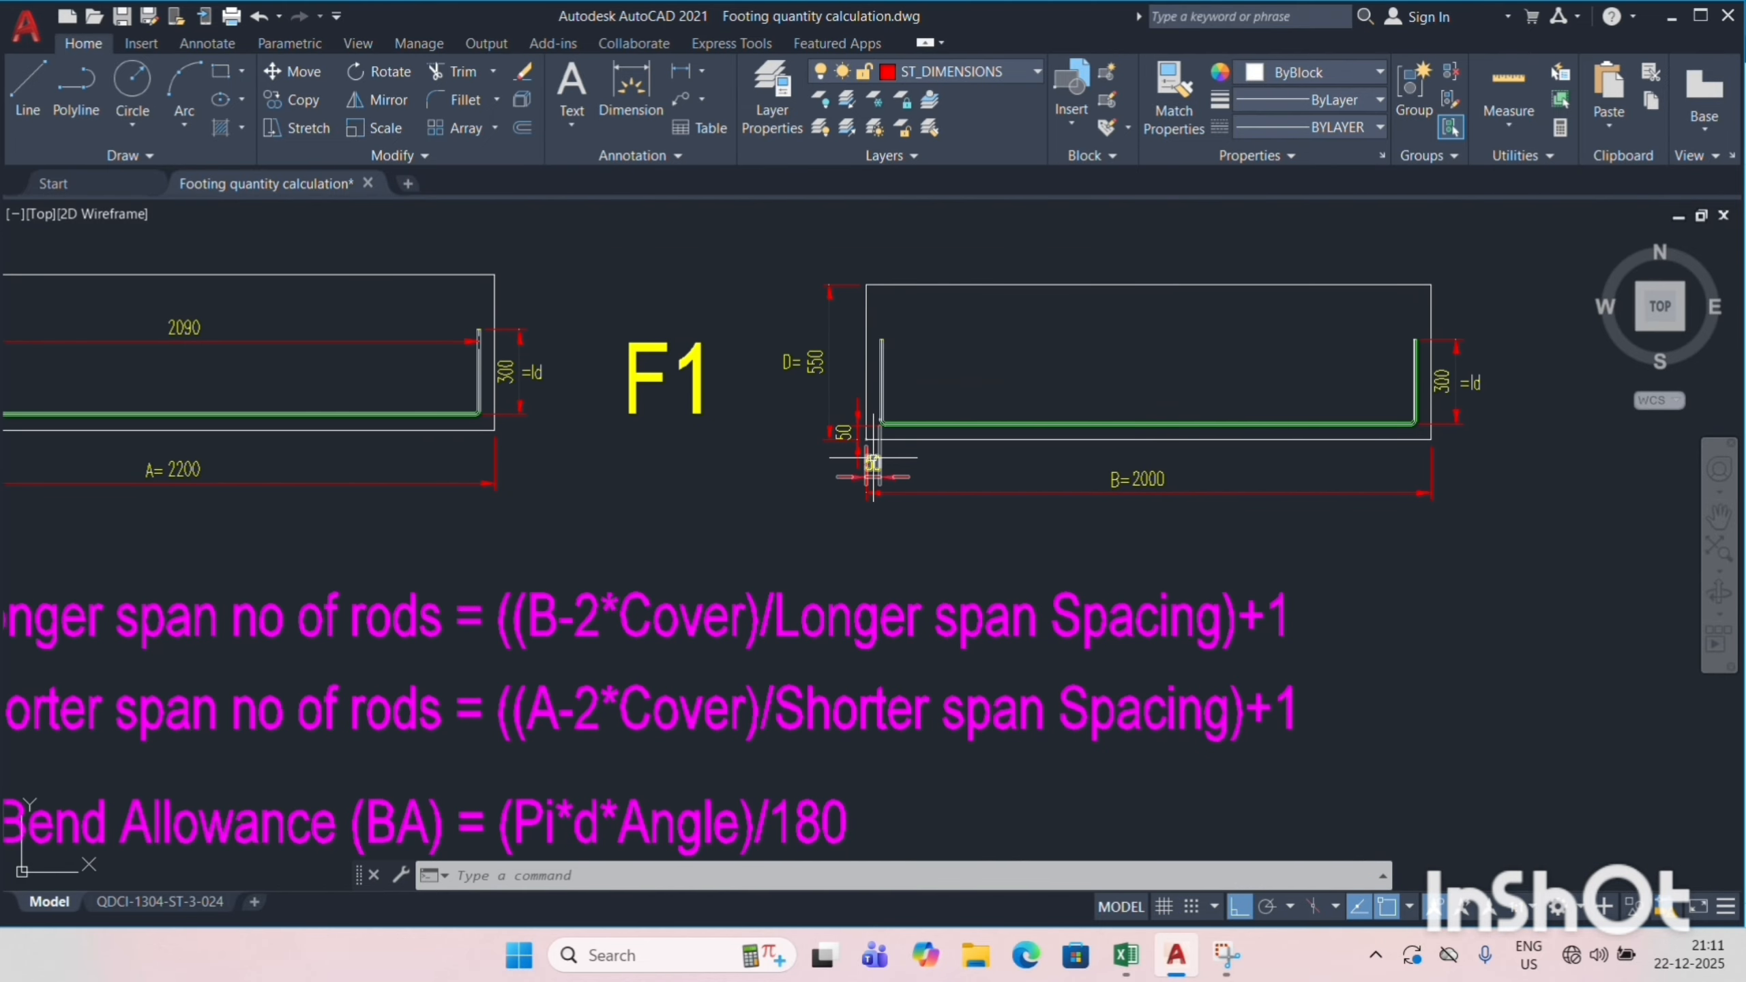
{"action": "scroll", "coordinate": [872, 459], "scroll_direction": "up", "scroll_amount": 3}
{"action": "scroll", "coordinate": [872, 457], "scroll_direction": "down", "scroll_amount": 2}
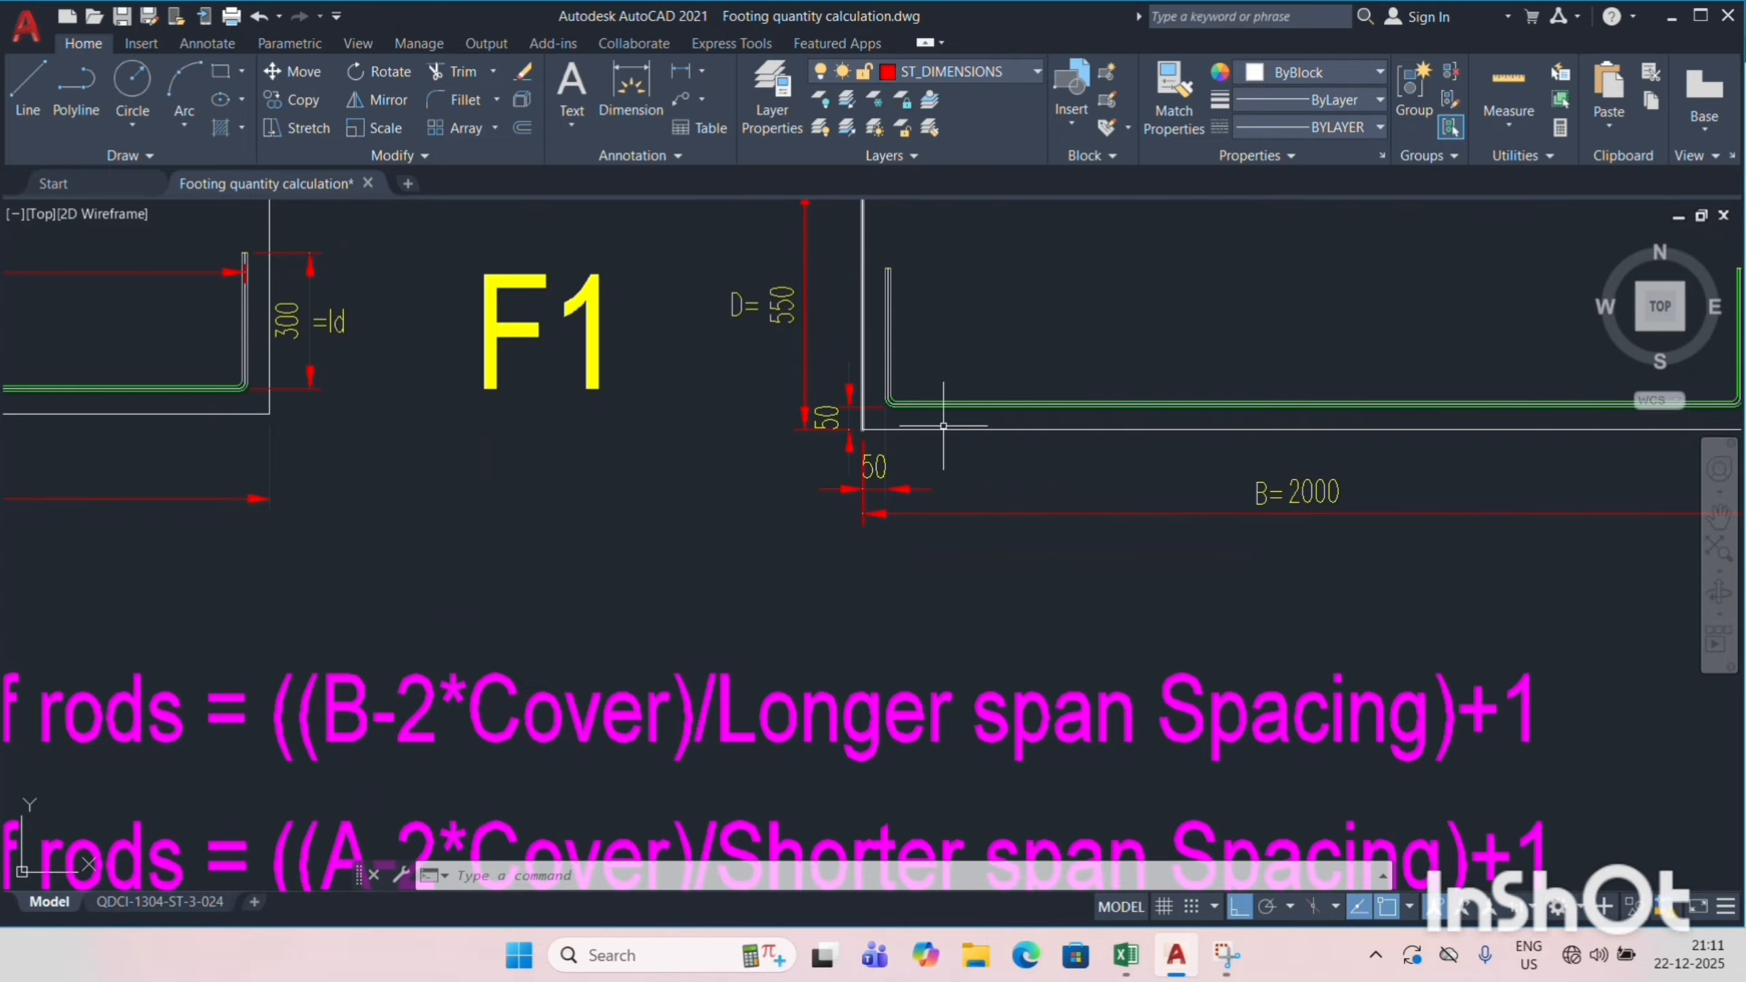
{"action": "scroll", "coordinate": [1456, 446], "scroll_direction": "down", "scroll_amount": 5}
{"action": "scroll", "coordinate": [1540, 507], "scroll_direction": "up", "scroll_amount": 3}
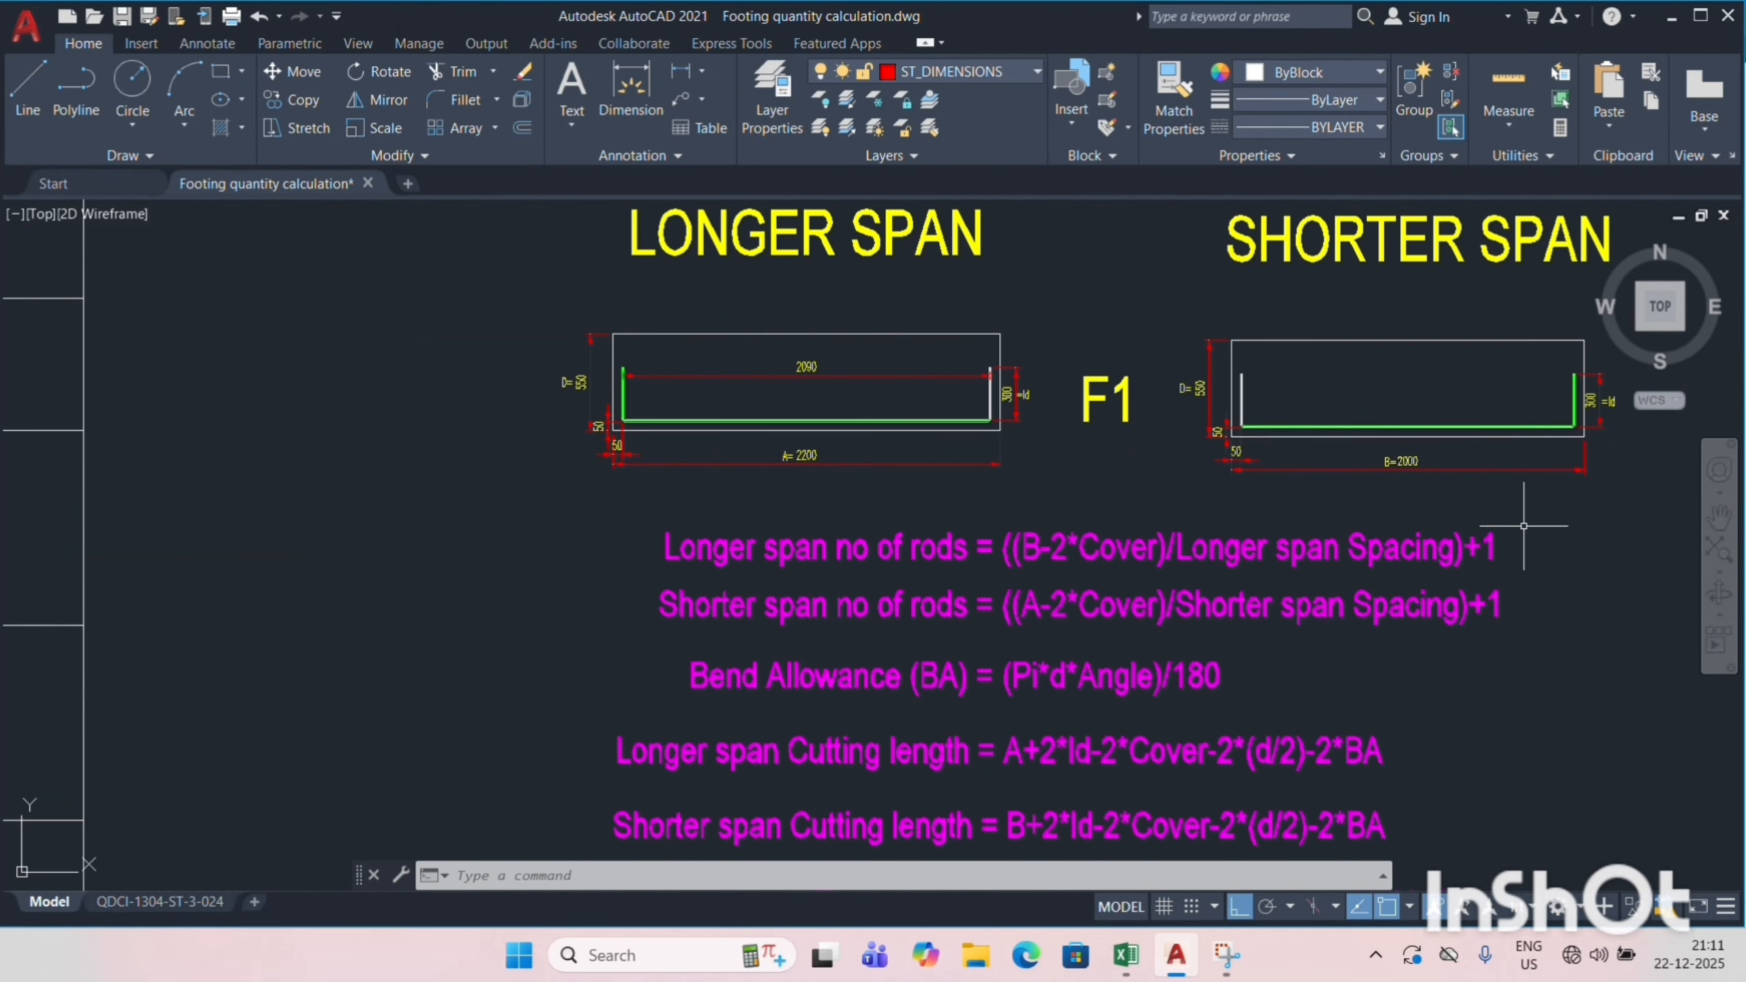
Read the formulas below the F1 sections for number of rods, bend allowance, cutting length, total length and density.
{"action": "mouse_move", "coordinate": [1423, 492]}
{"action": "left_mouse_down"}
{"action": "mouse_move", "coordinate": [1237, 471]}
{"action": "mouse_move", "coordinate": [1220, 417]}
{"action": "left_mouse_up"}
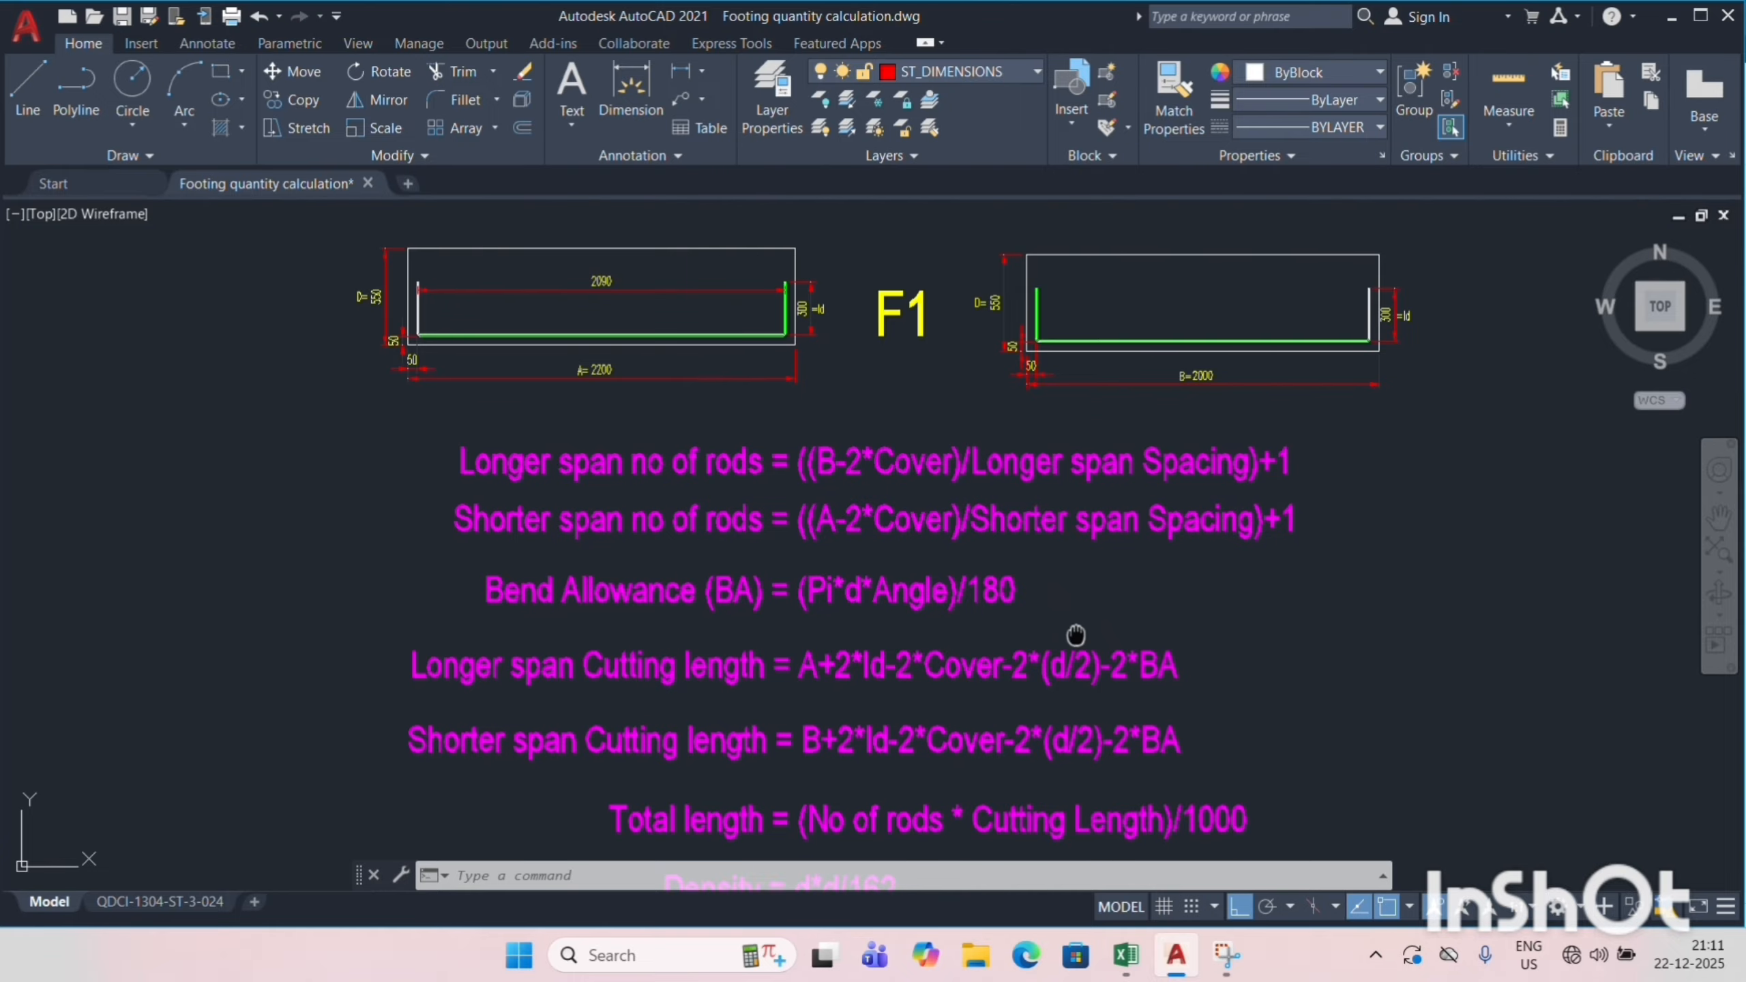
{"action": "left_click_drag", "start_coordinate": [1068, 635], "coordinate": [1062, 540]}
{"action": "key", "text": "Escape"}
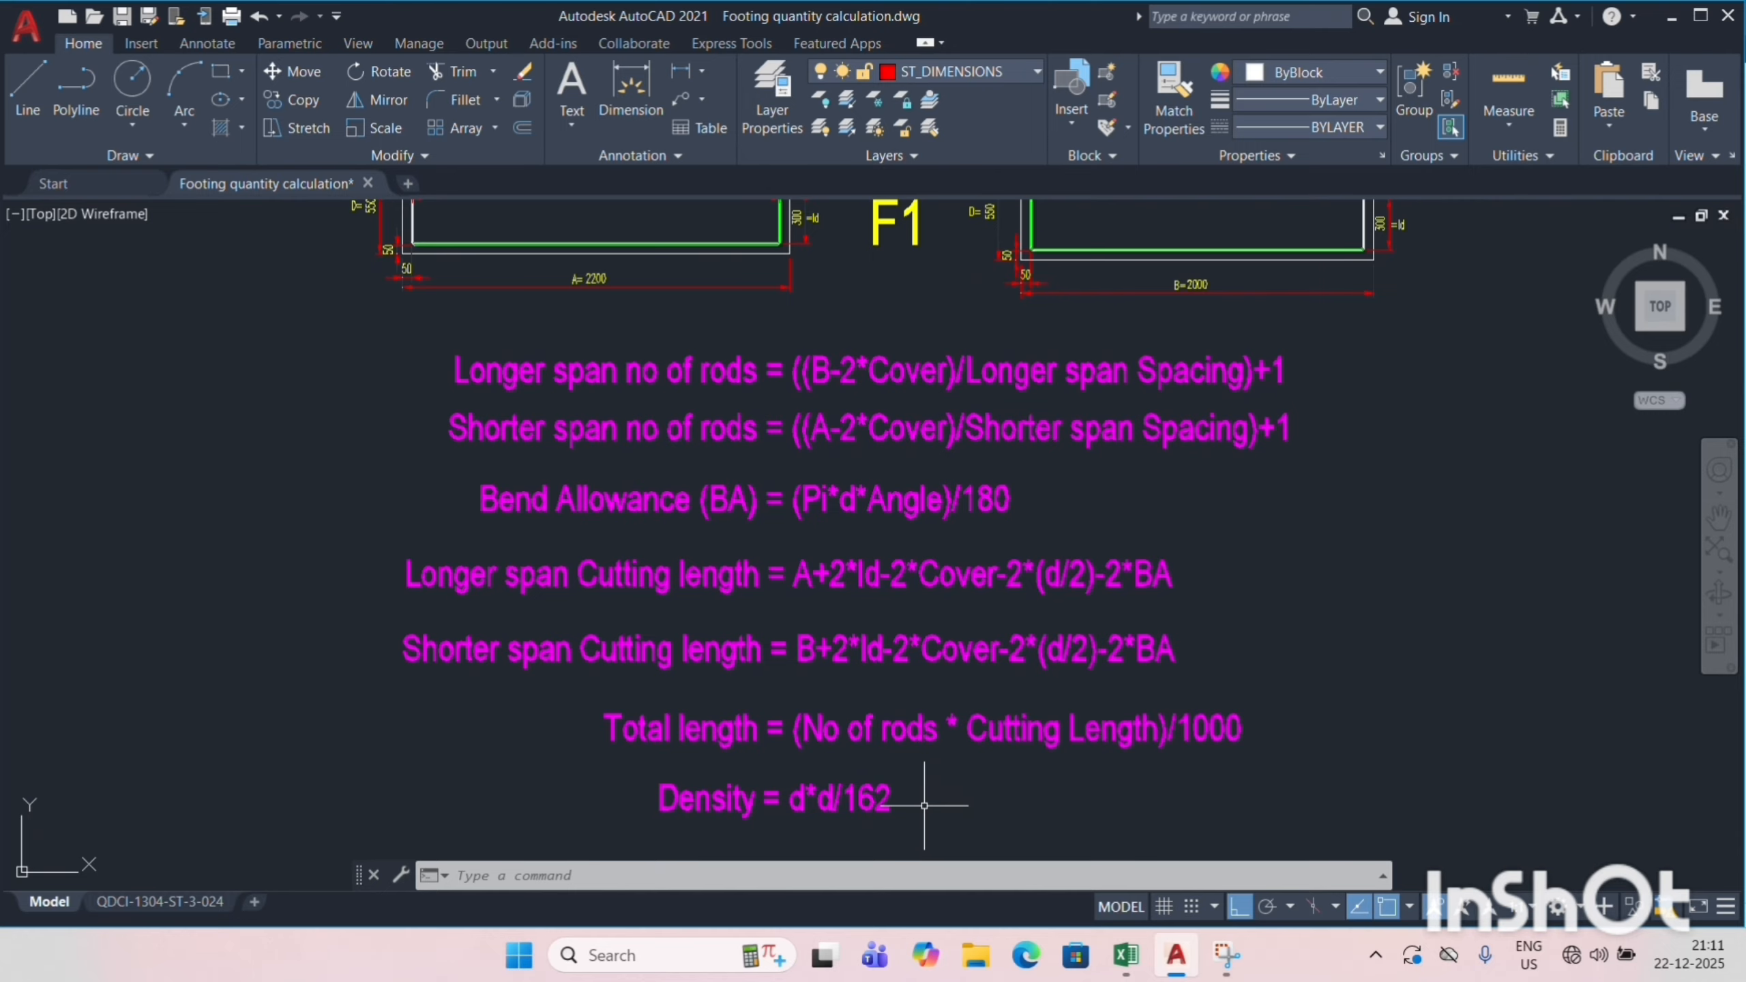
{"action": "left_click_drag", "start_coordinate": [915, 487], "coordinate": [912, 535]}
{"action": "key", "text": "Escape"}
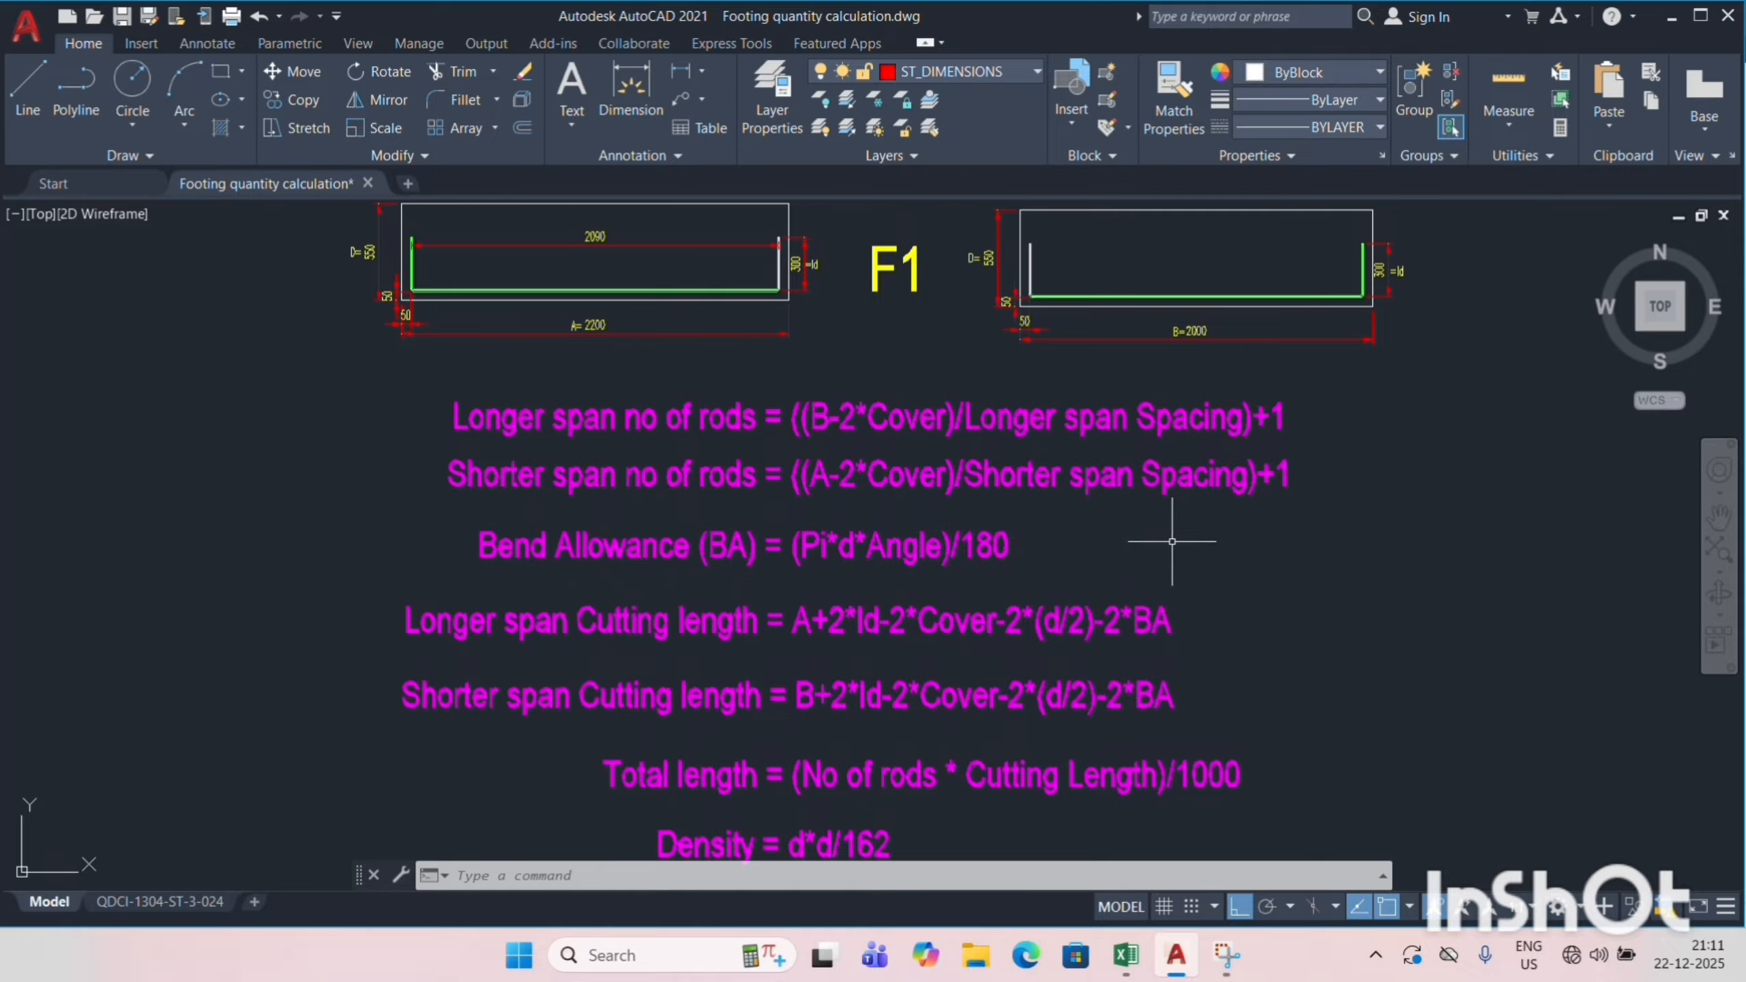
{"action": "left_click_drag", "start_coordinate": [1142, 533], "coordinate": [1138, 565]}
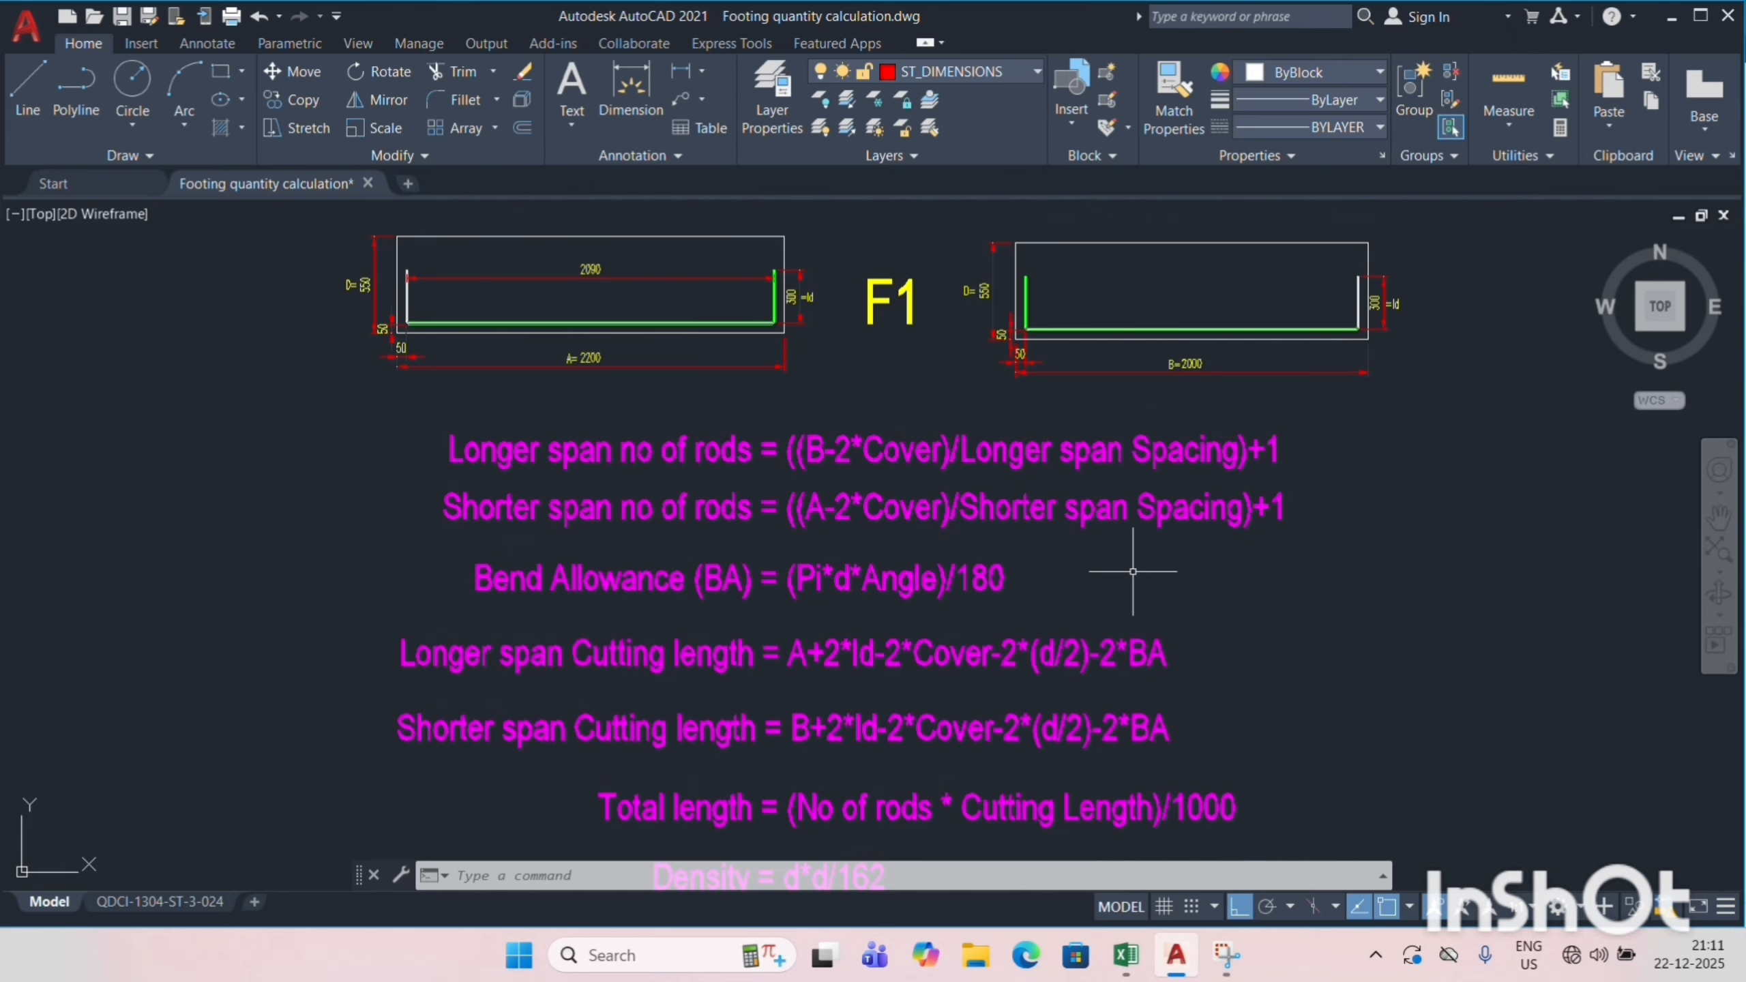
{"action": "left_click_drag", "start_coordinate": [1128, 572], "coordinate": [1126, 517]}
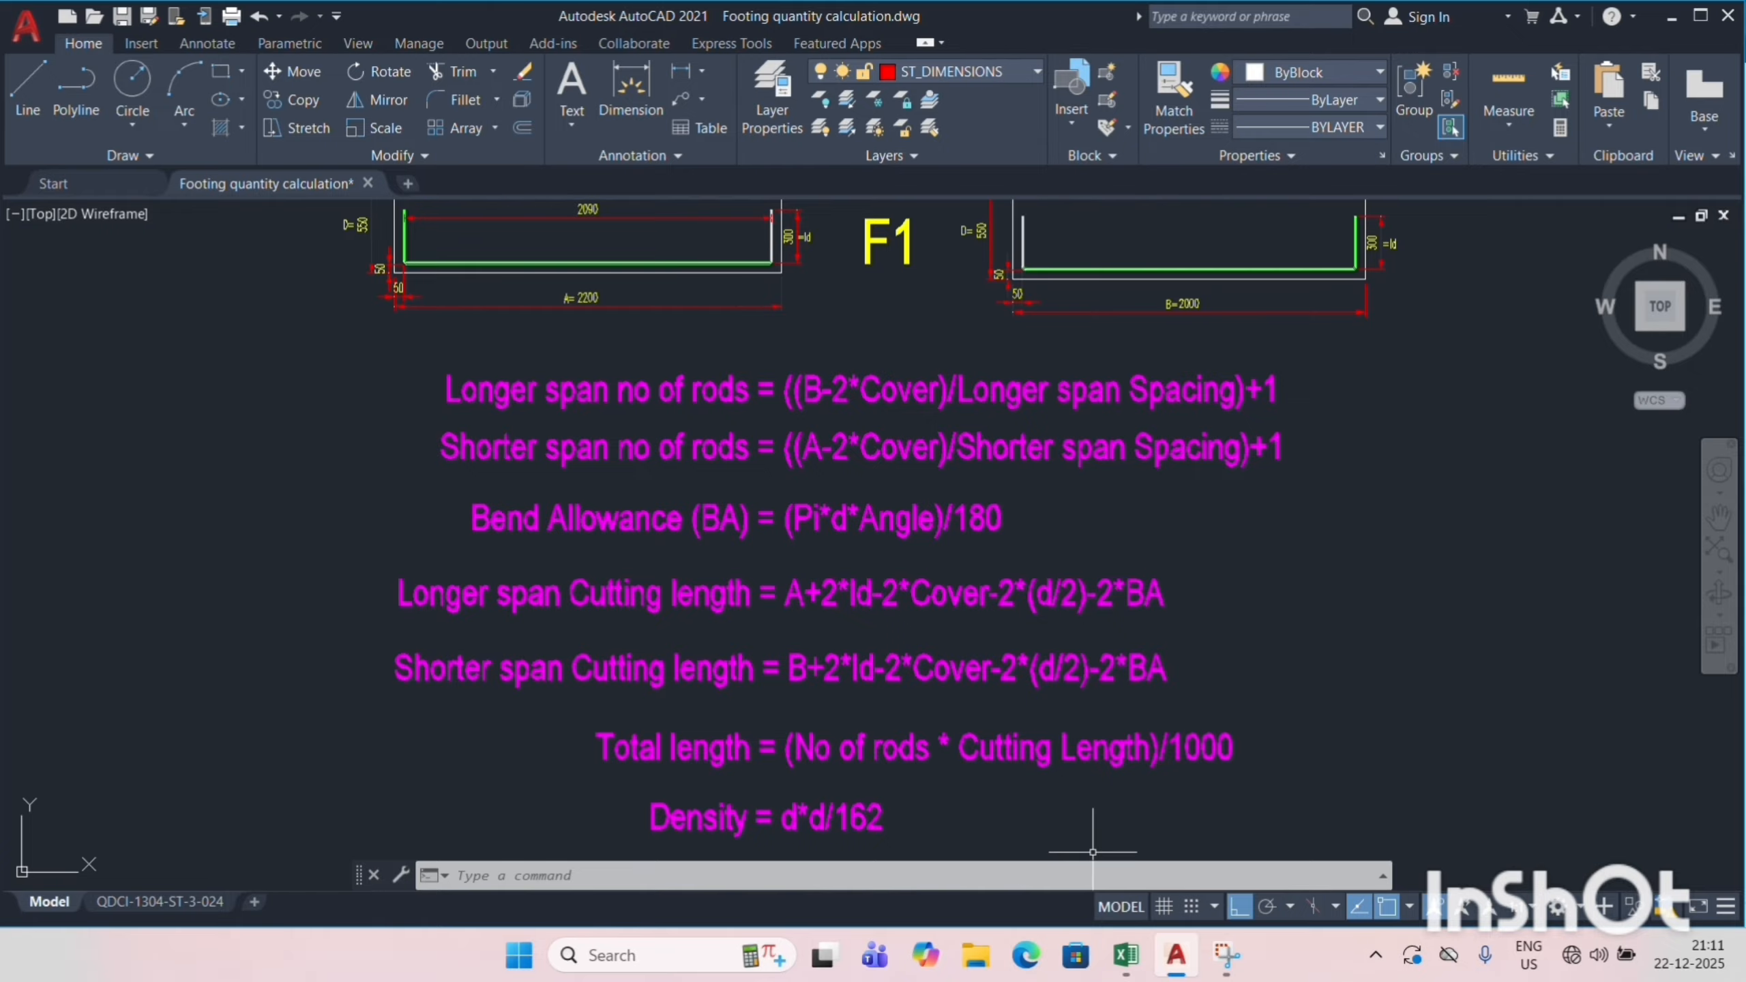
Review the footing reinforcement quantity table in Excel and return to the footing schedules and F1 details in AutoCAD.
{"action": "left_click", "coordinate": [1125, 961]}
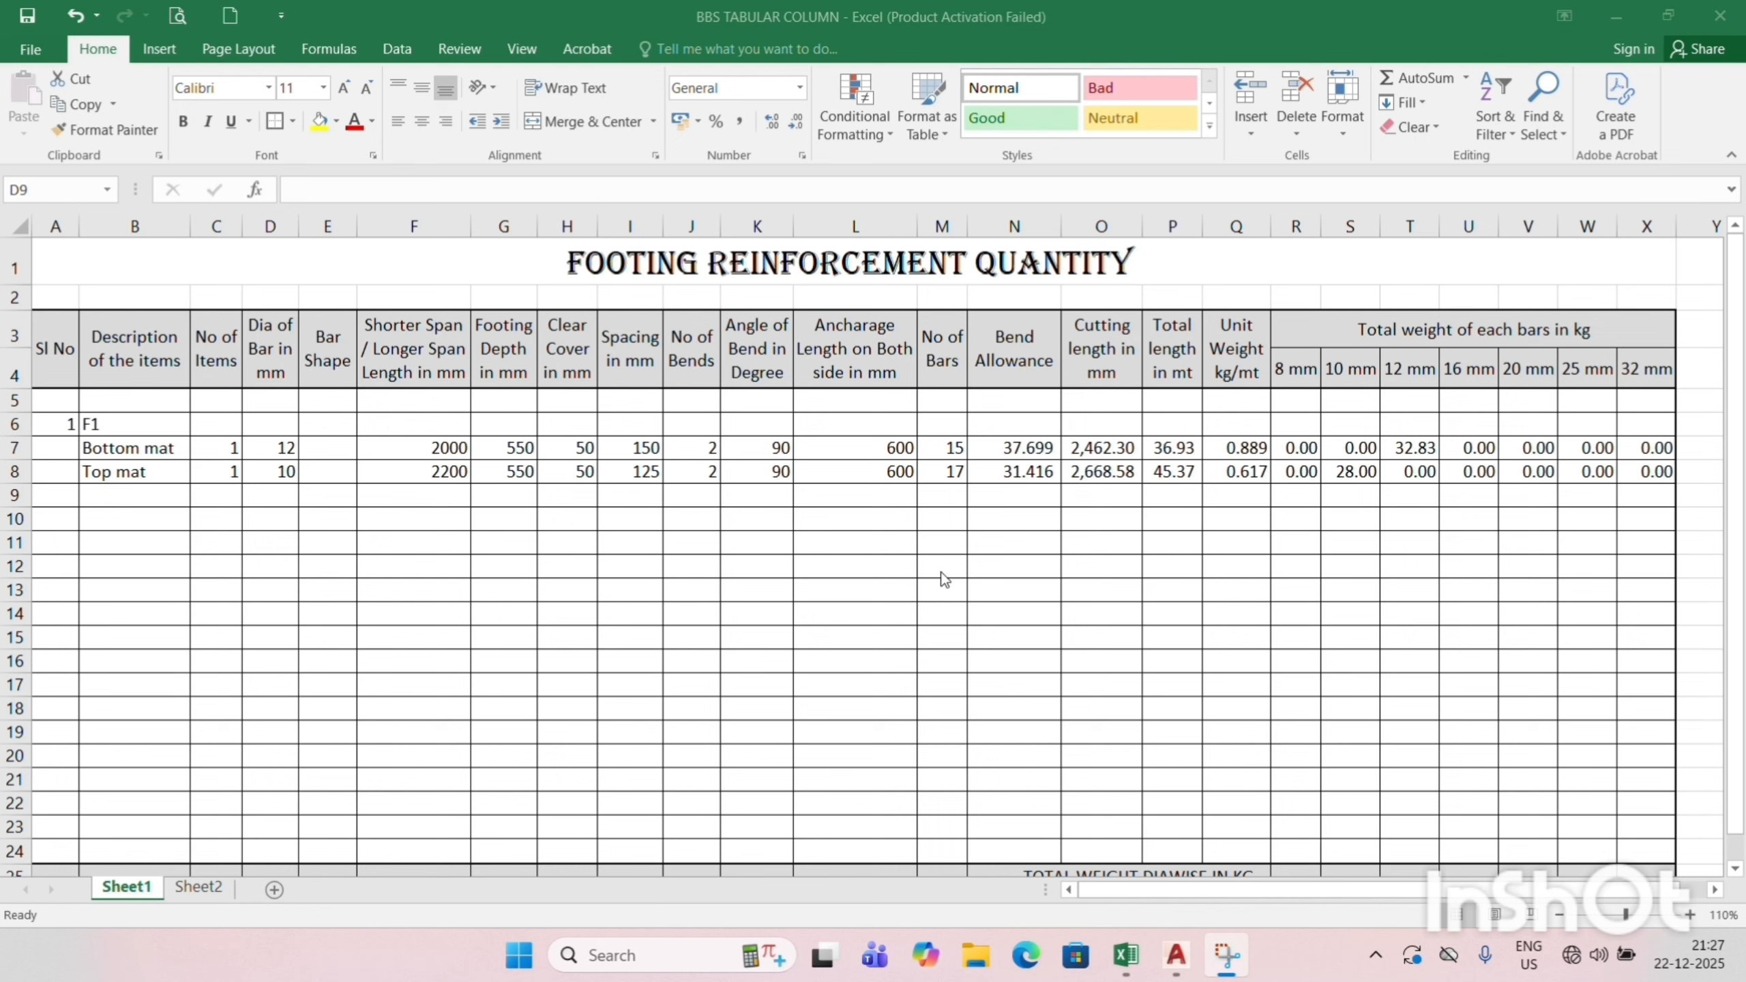
{"action": "left_click", "coordinate": [1175, 963]}
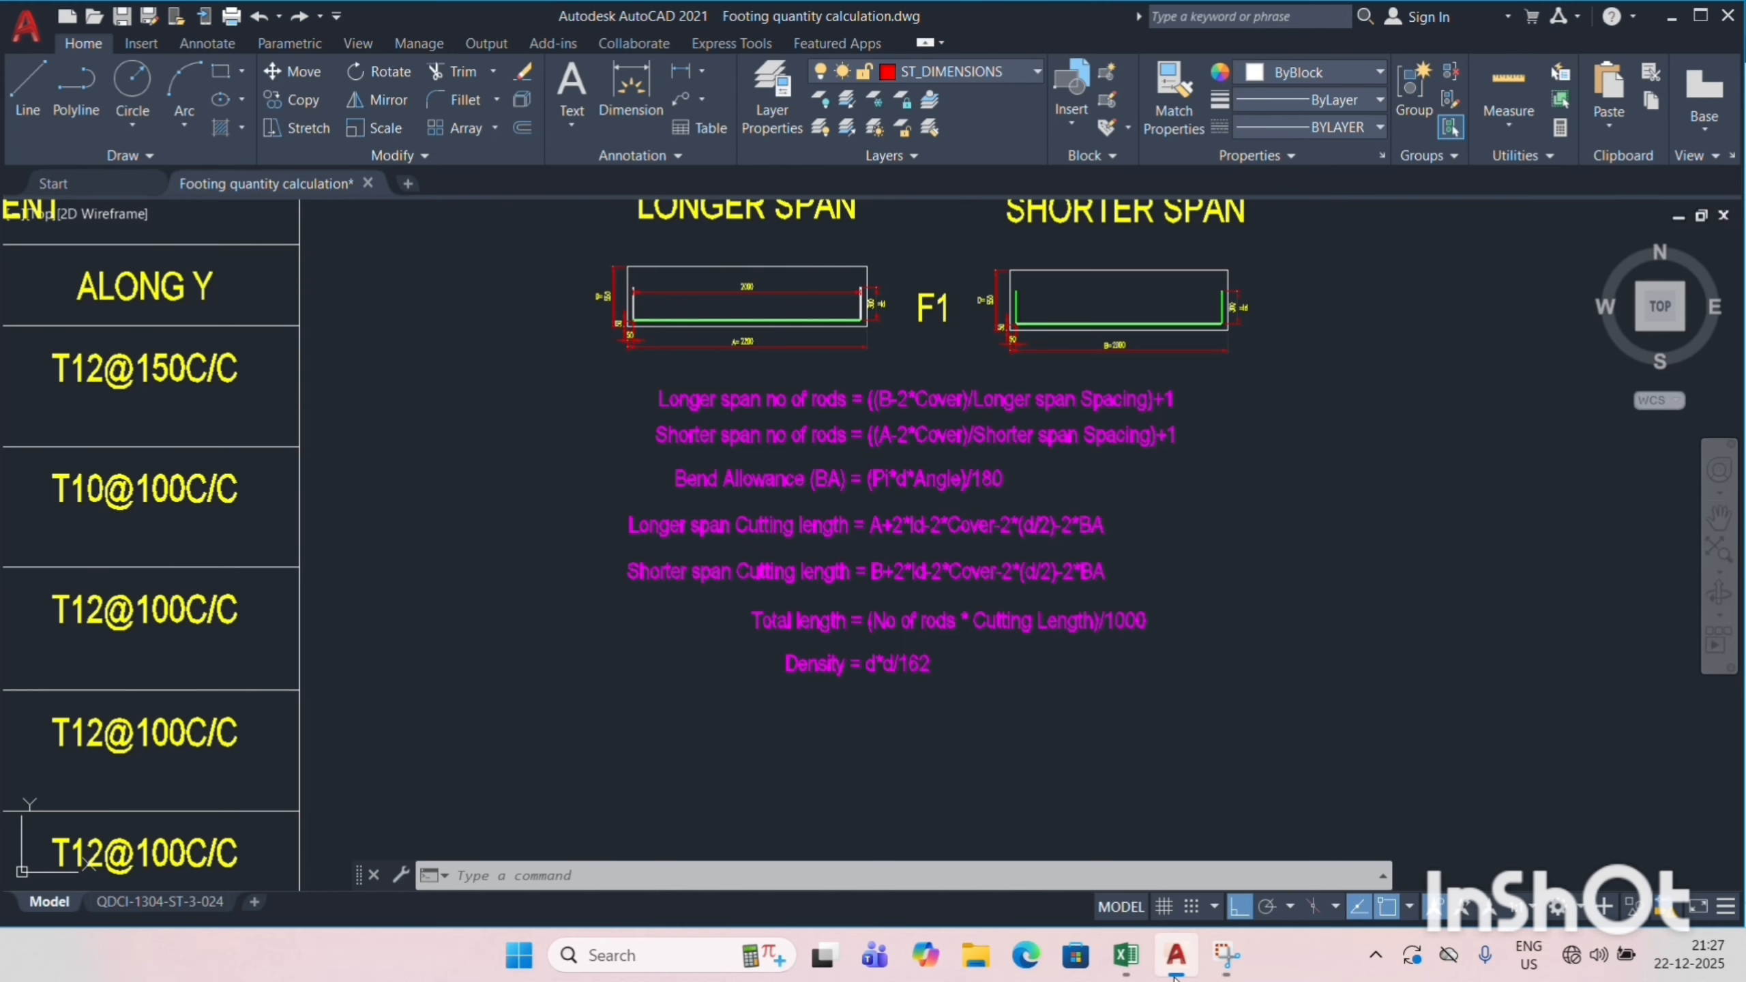
{"action": "scroll", "coordinate": [847, 592], "scroll_direction": "down", "scroll_amount": 3}
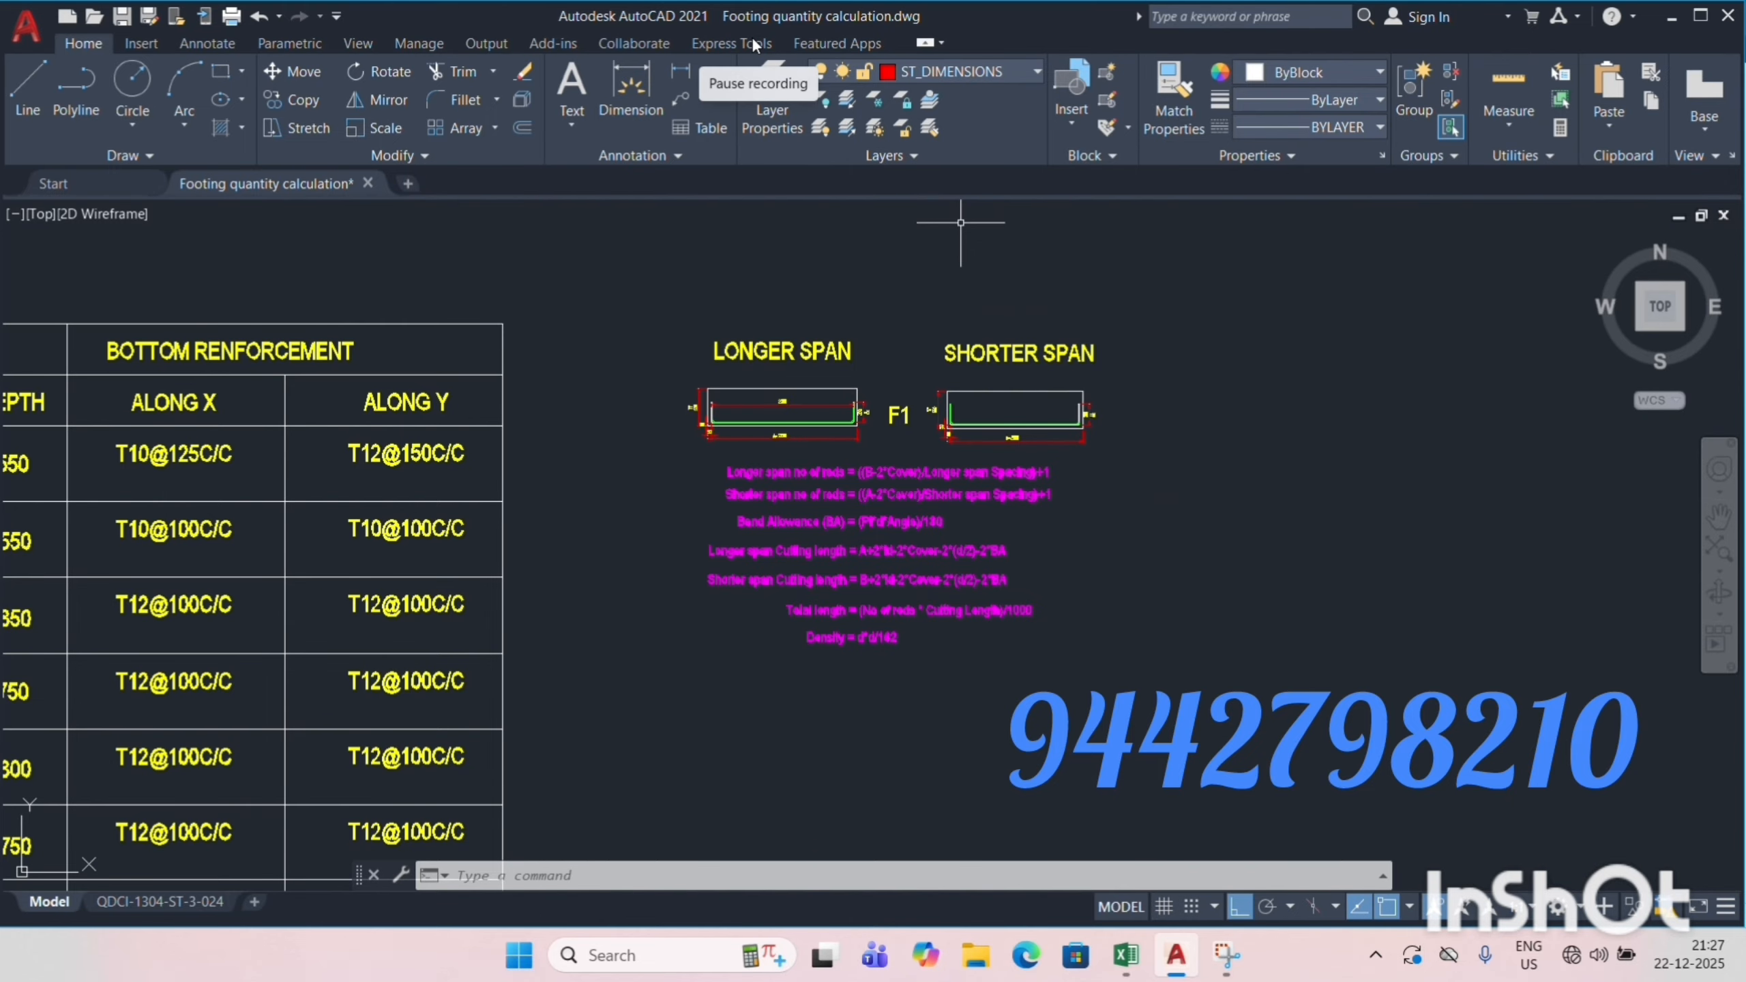
{"action": "scroll", "coordinate": [1045, 372], "scroll_direction": "down", "scroll_amount": 8}
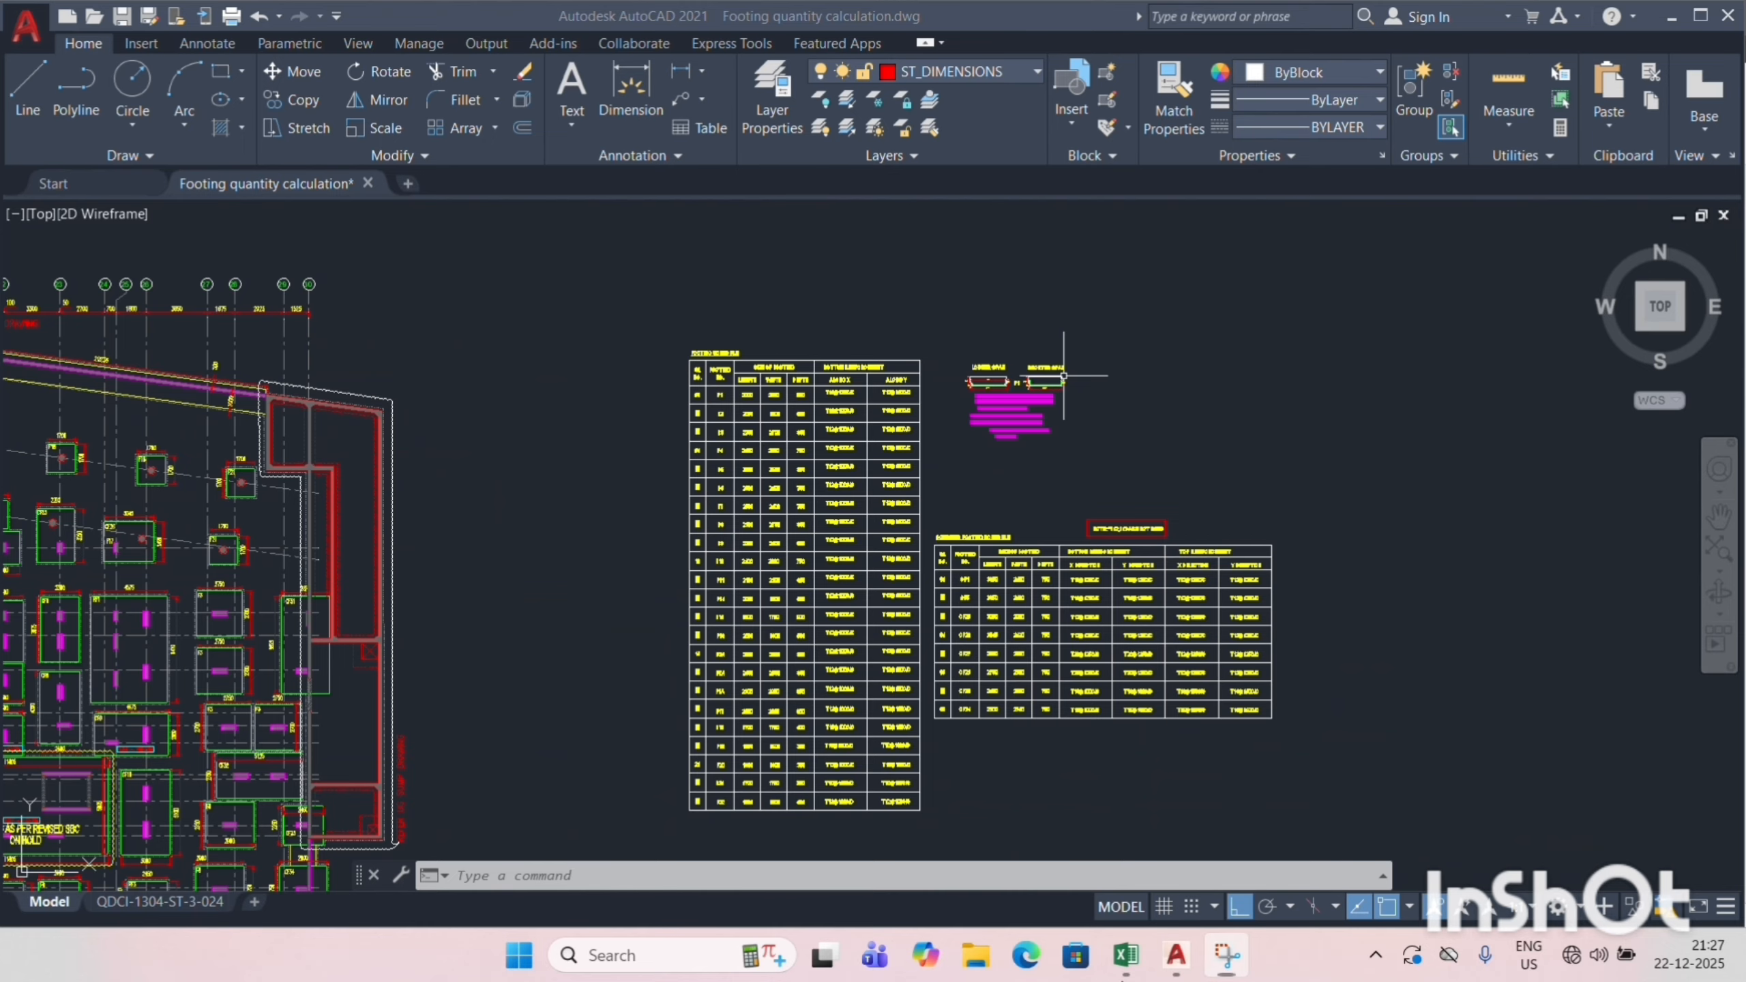
Switch to Excel and enter serial number 1 in A6 and the item description F1 in B6.
{"action": "left_click", "coordinate": [1125, 956]}
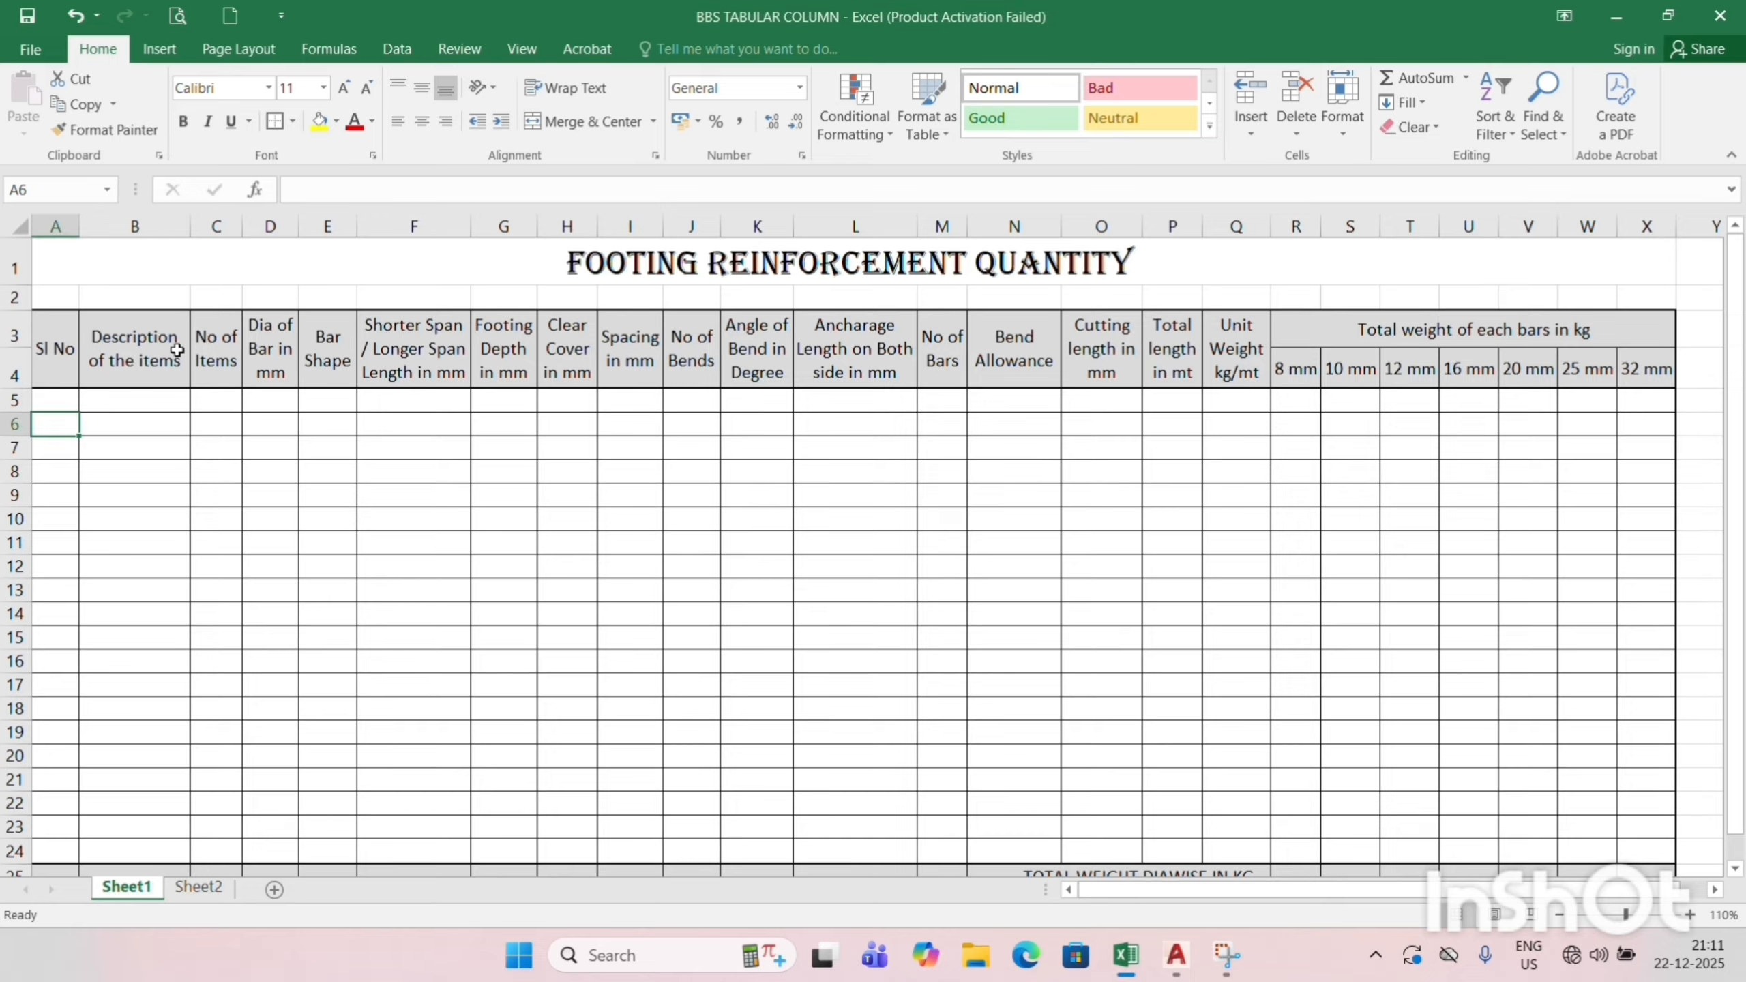
{"action": "double_click", "coordinate": [55, 424]}
{"action": "type", "text": "1"}
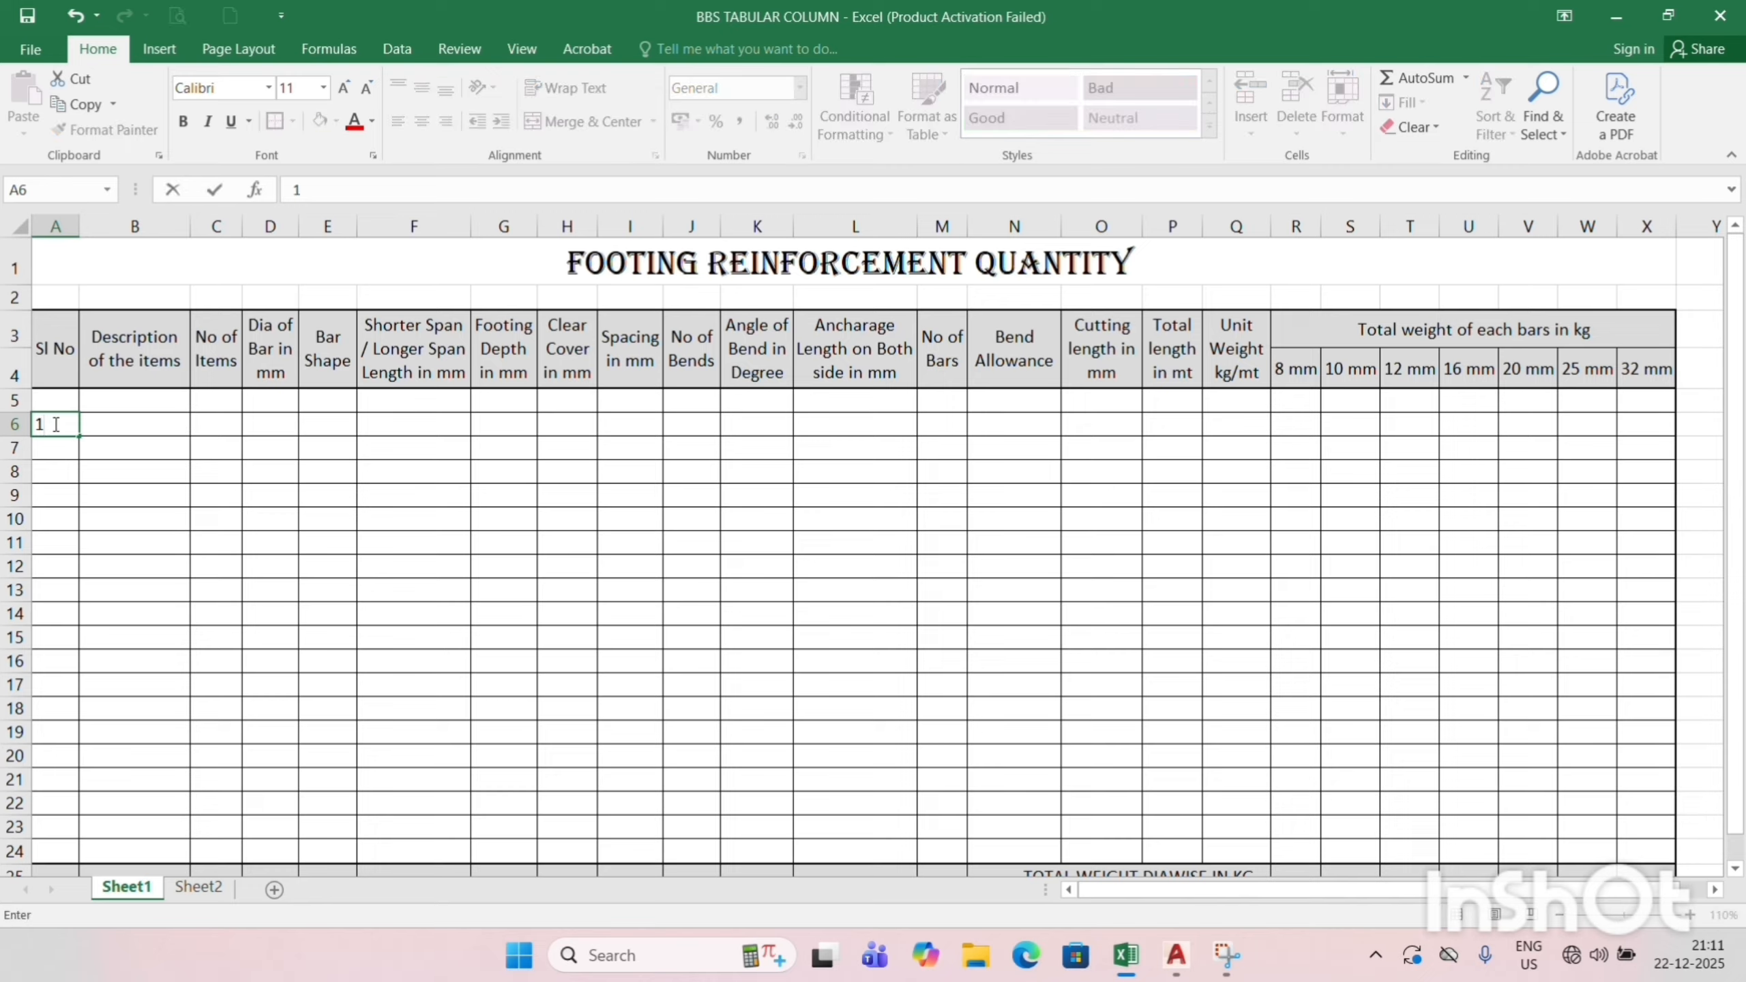
{"action": "key", "text": "Tab"}
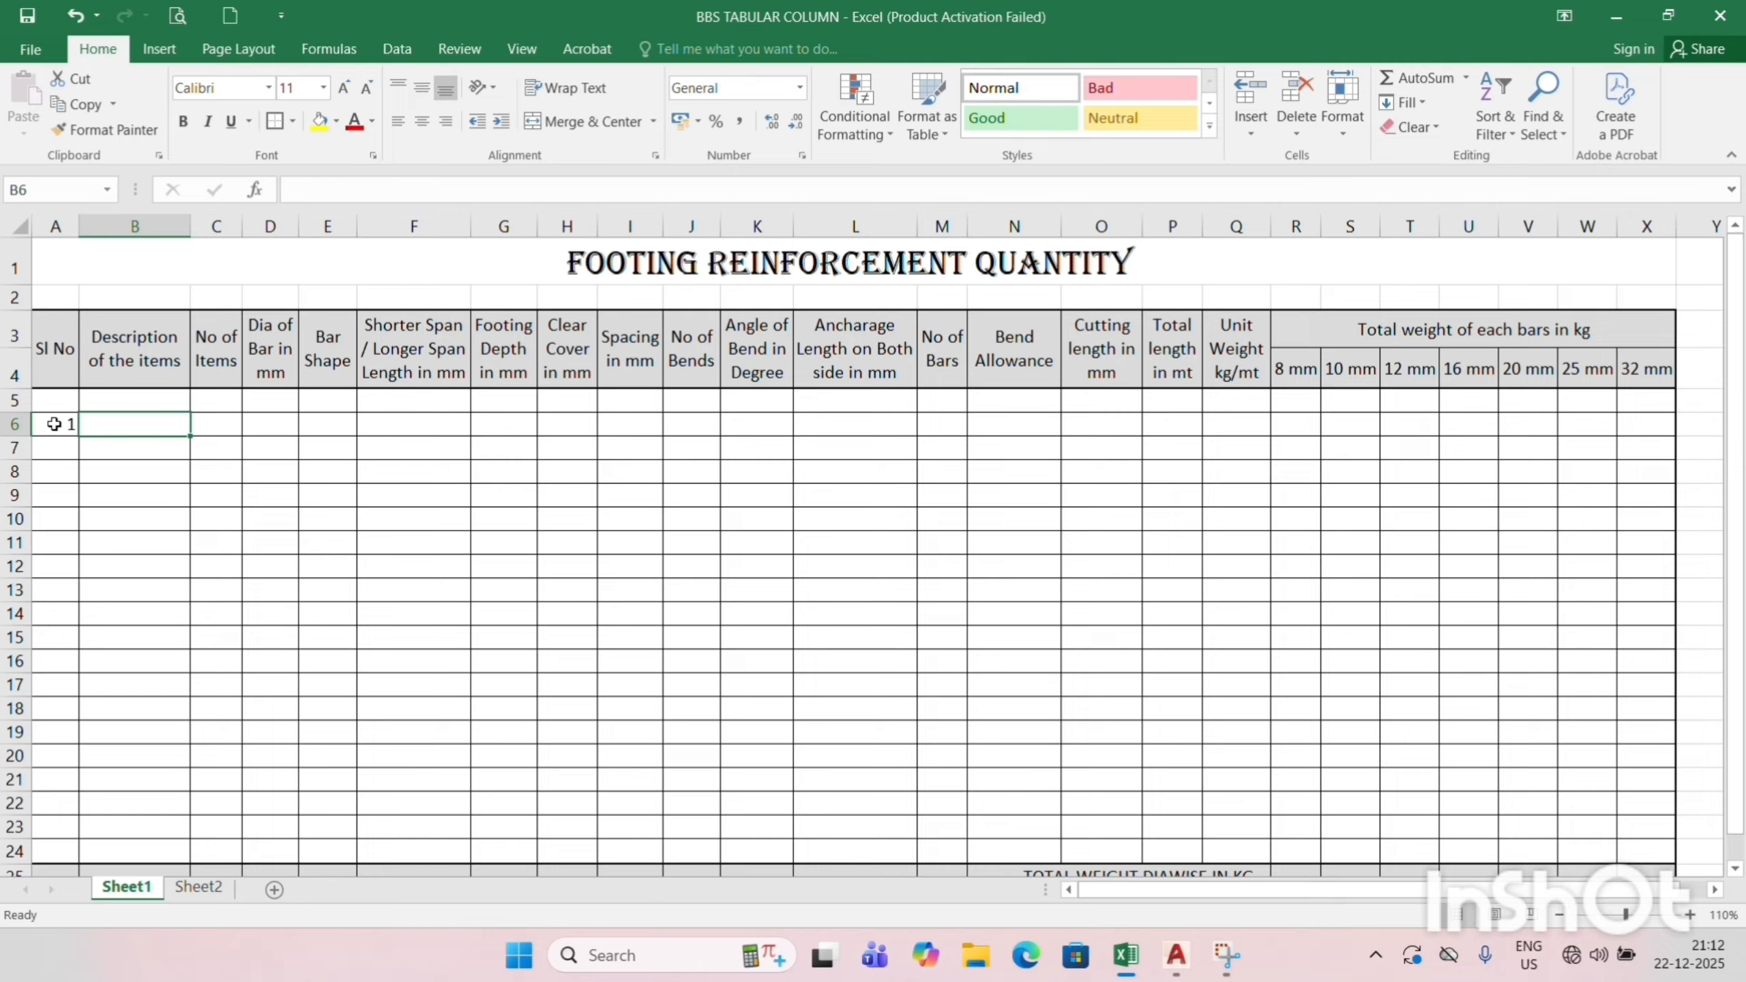
{"action": "type", "text": "F1"}
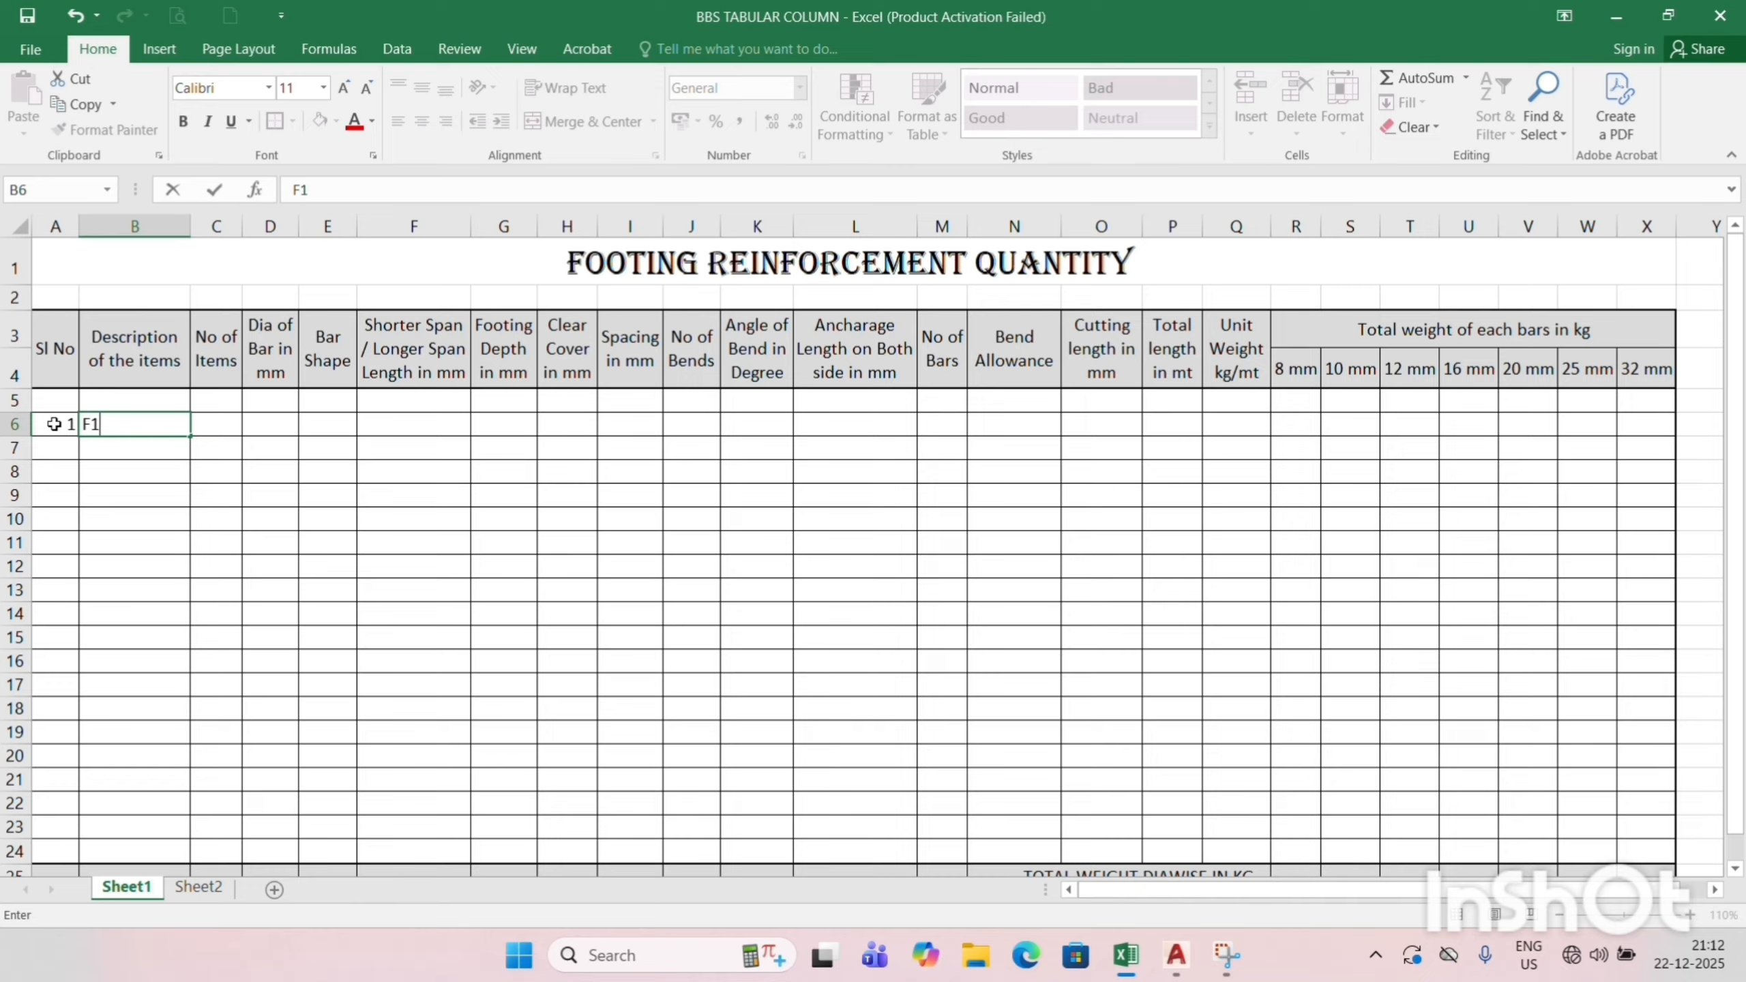
{"action": "key", "text": "Return"}
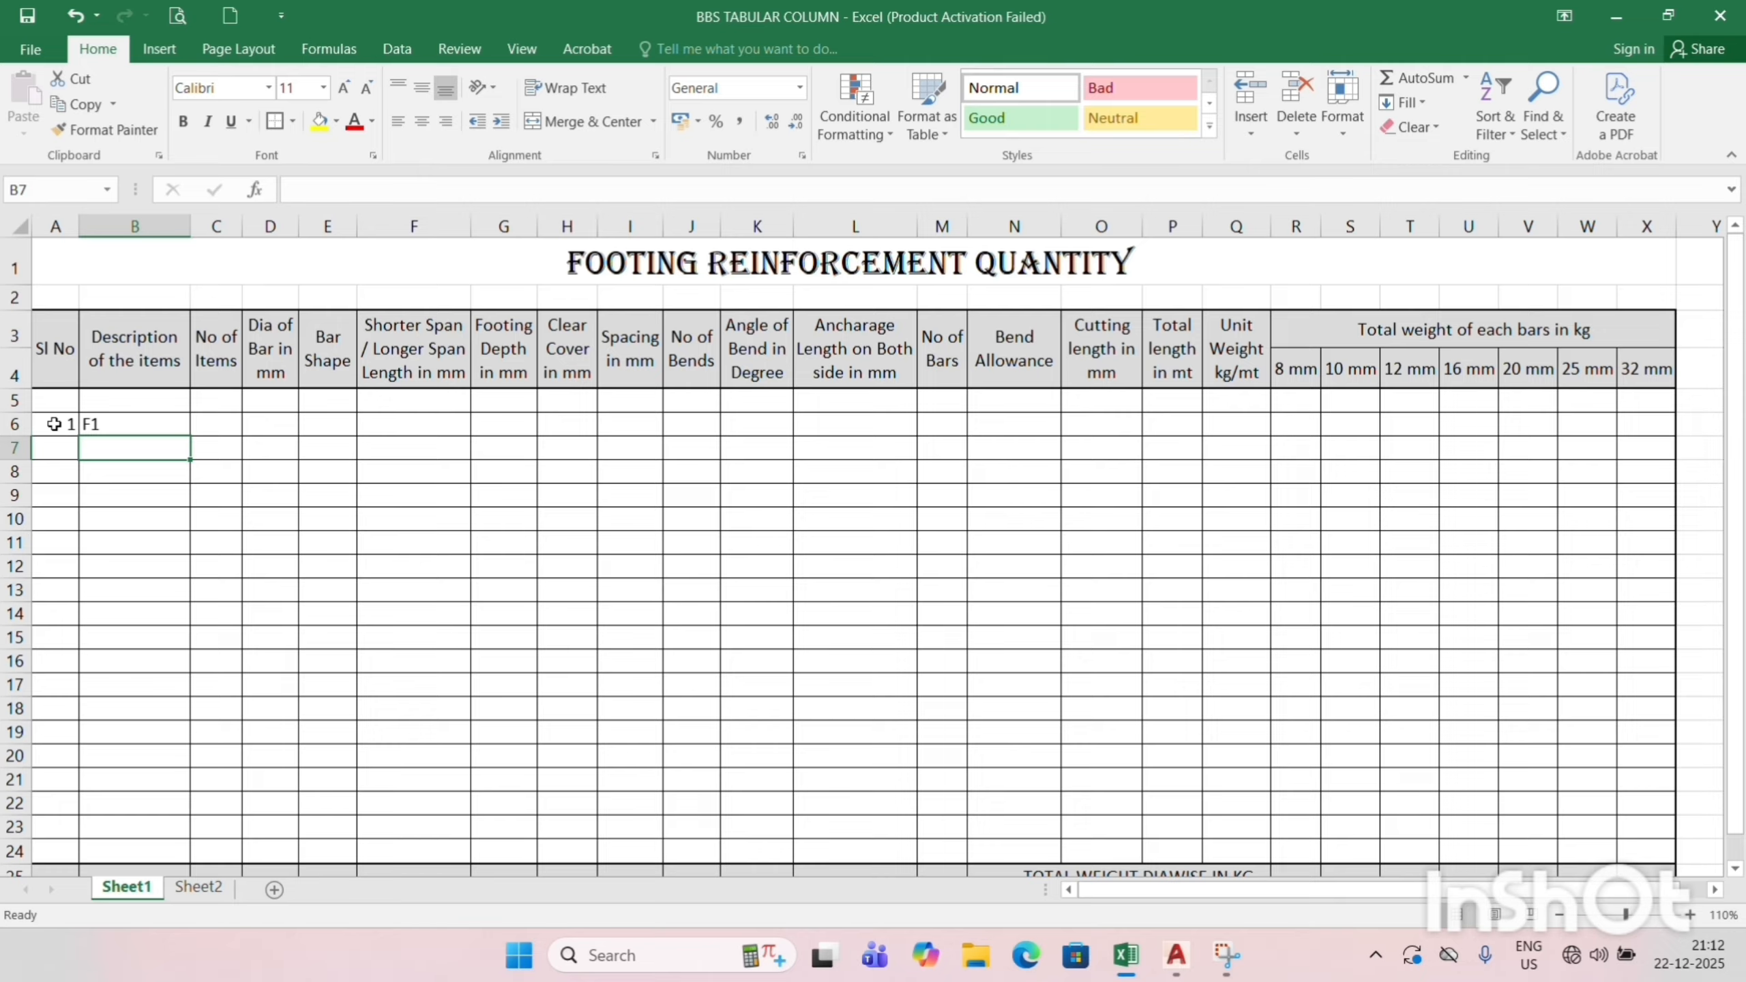
Enter the item descriptions Bottom mat in B7 and Top mat in B8 under F1.
{"action": "type", "text": "Bott"}
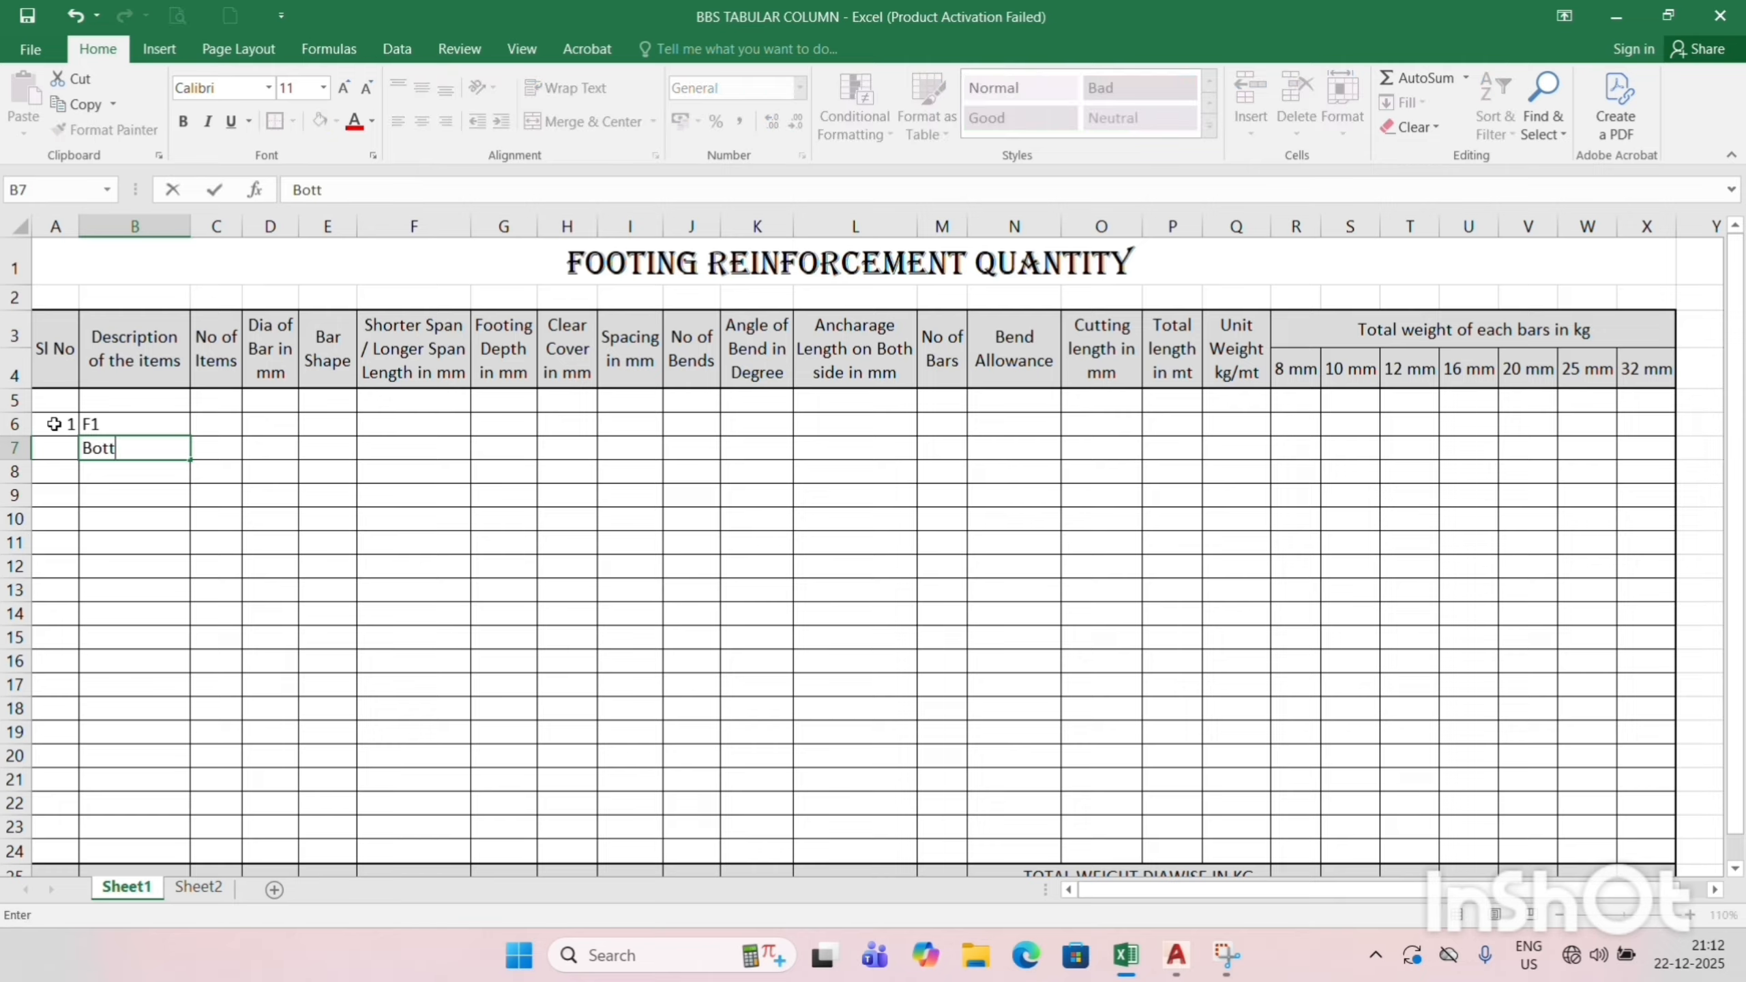
{"action": "type", "text": "om mat"}
{"action": "key", "text": "Return"}
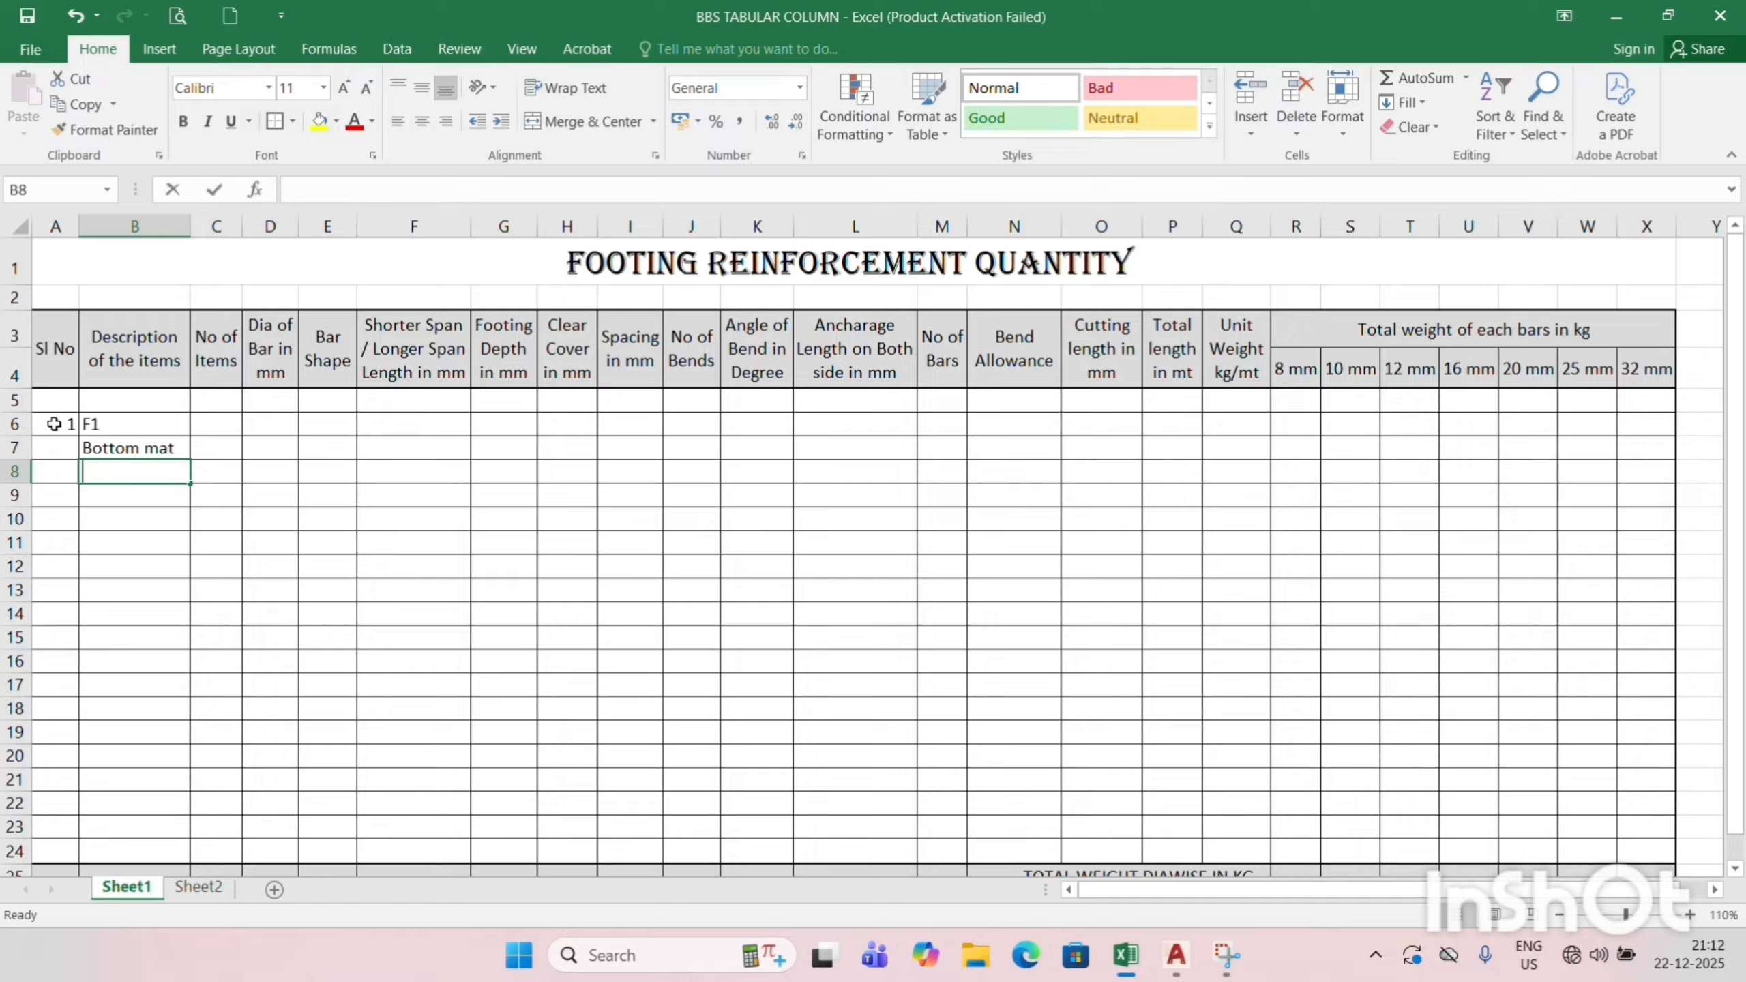
{"action": "type", "text": "Top mat"}
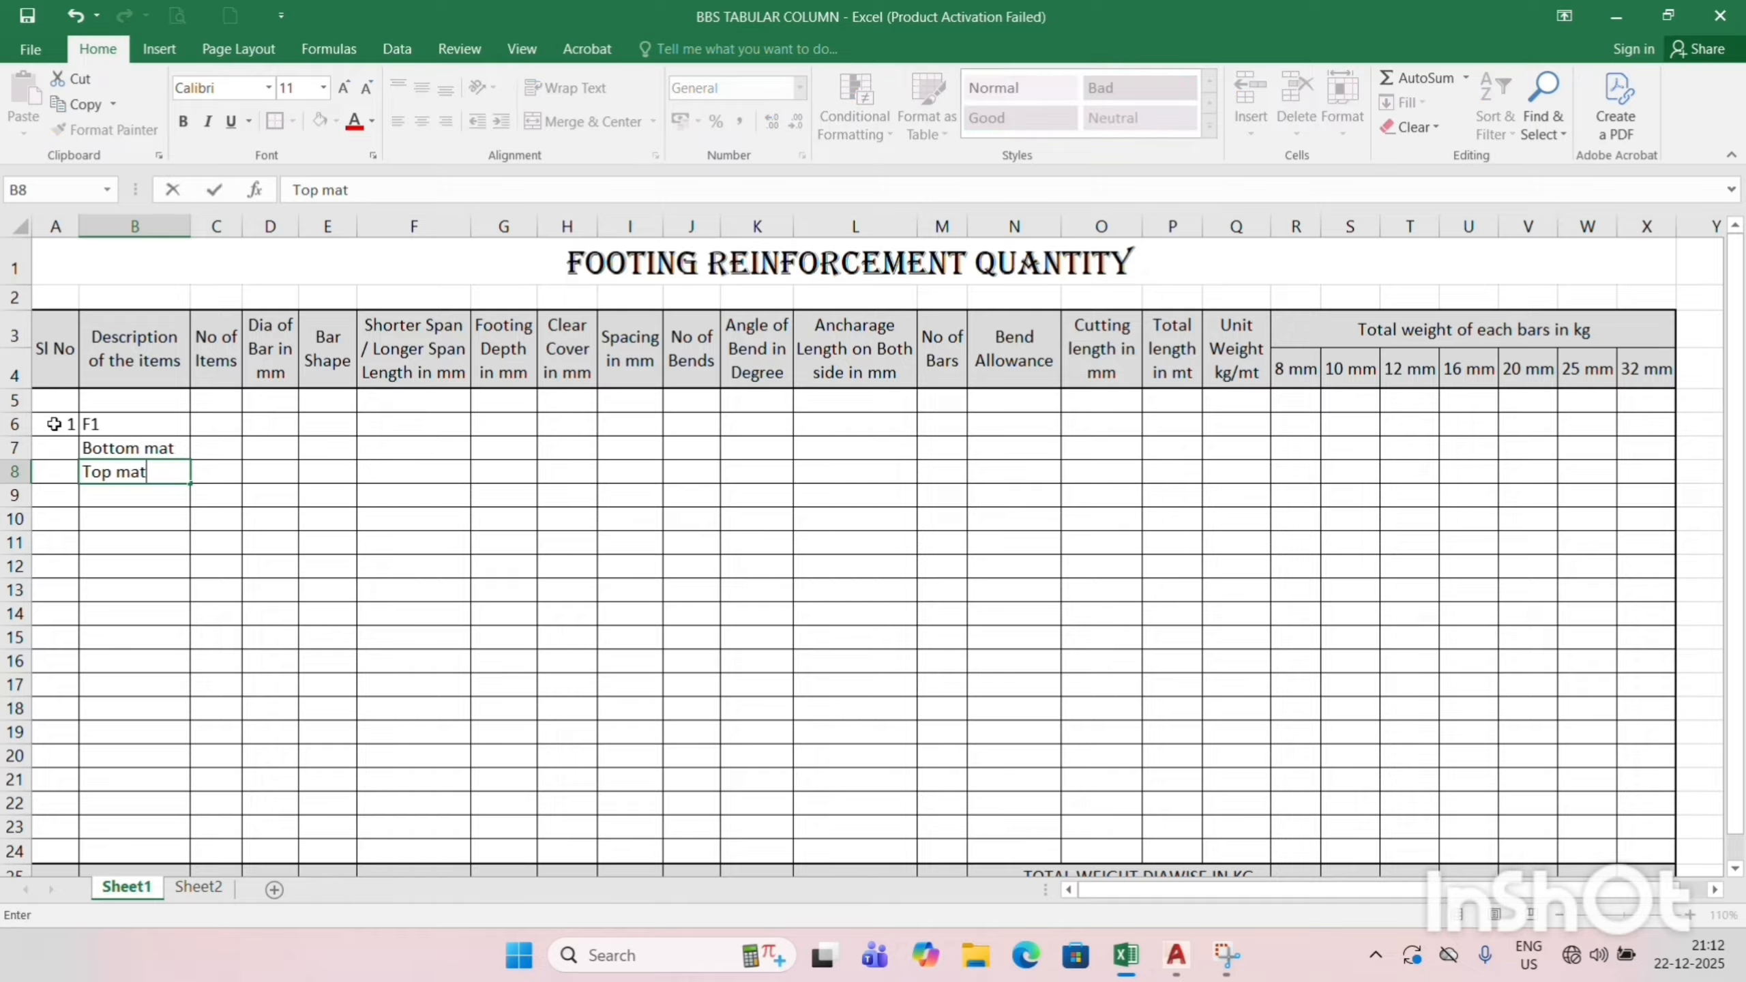
{"action": "key", "text": "Tab"}
Set the number of items to 1 for both the bottom mat and the top mat in C7 and C8.
{"action": "key", "text": "Up"}
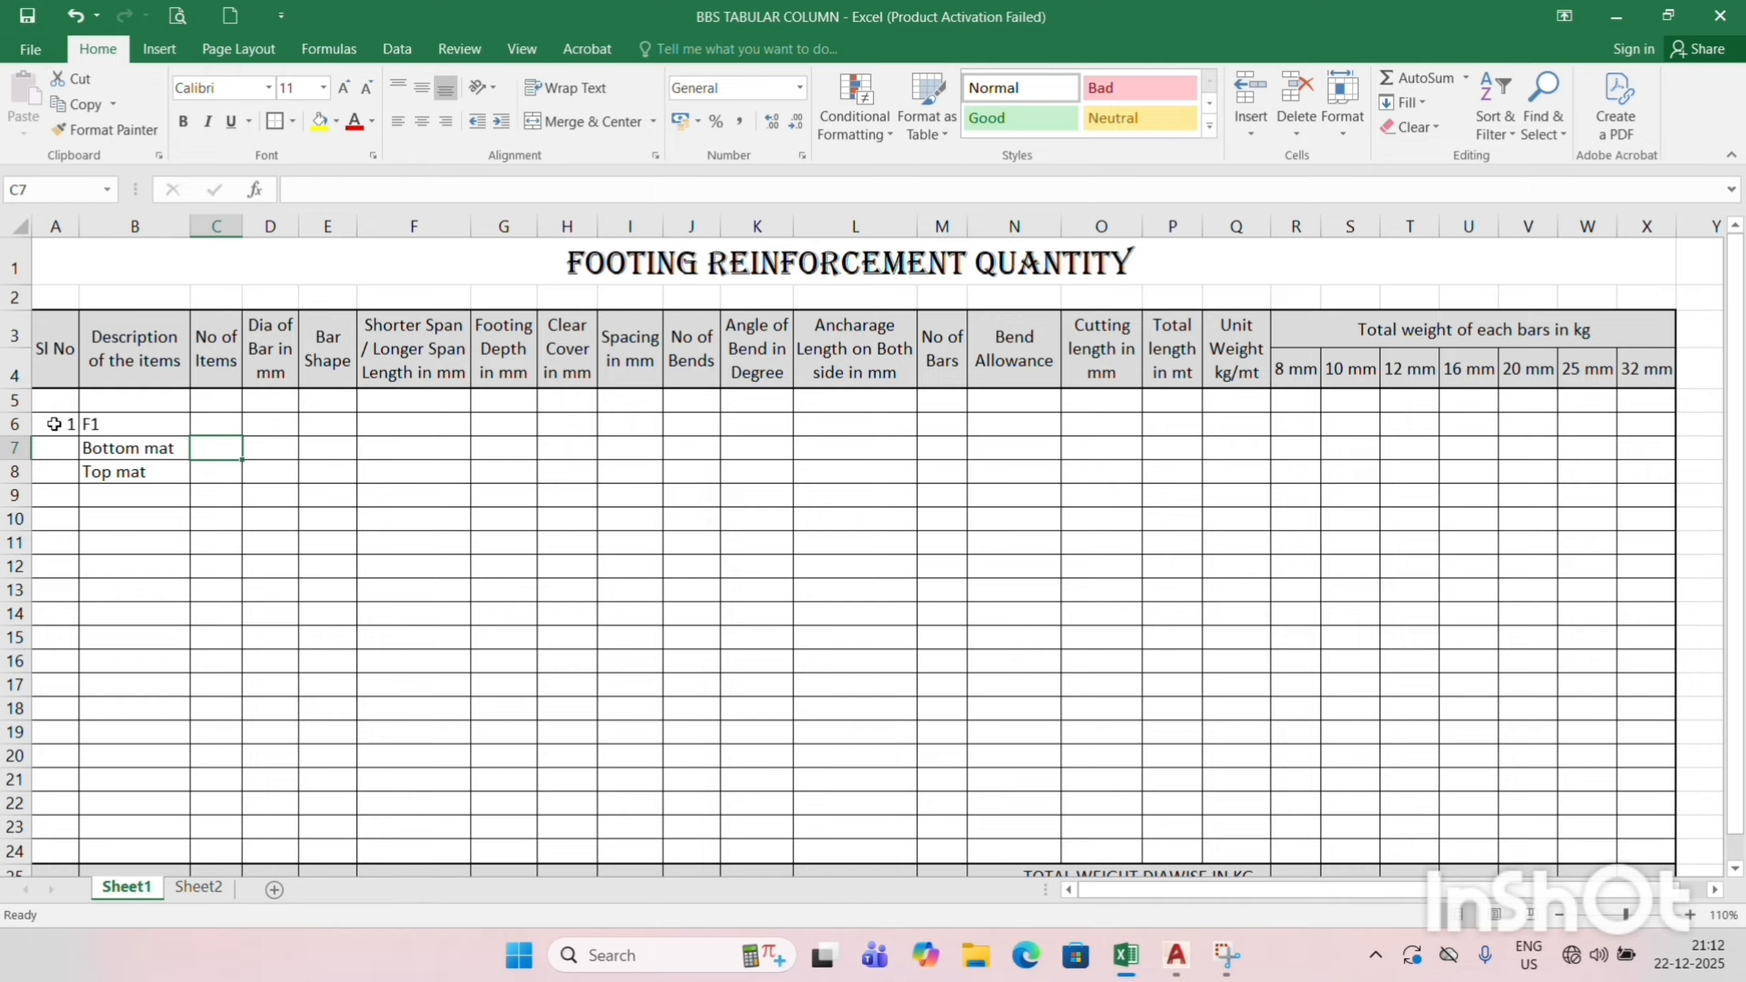
{"action": "key", "text": "F2"}
{"action": "type", "text": "1"}
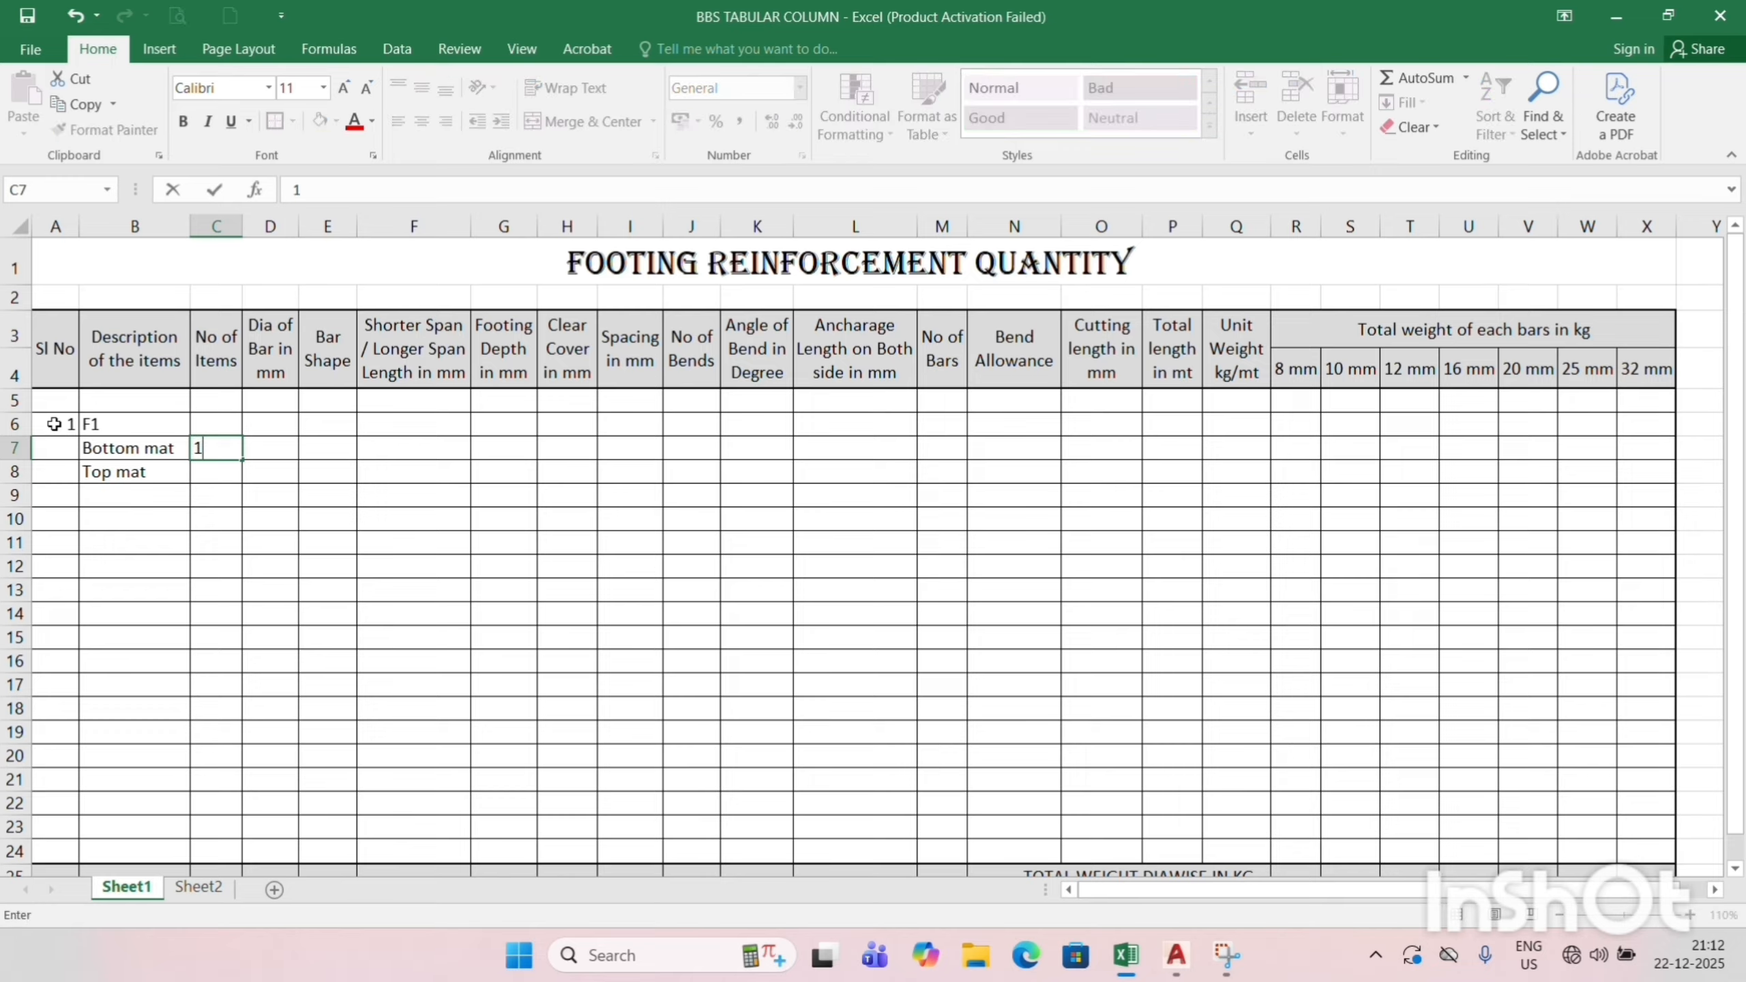
{"action": "key", "text": "Return"}
{"action": "type", "text": "1"}
{"action": "key", "text": "Return"}
{"action": "key", "text": "Up"}
{"action": "key", "text": "Up"}
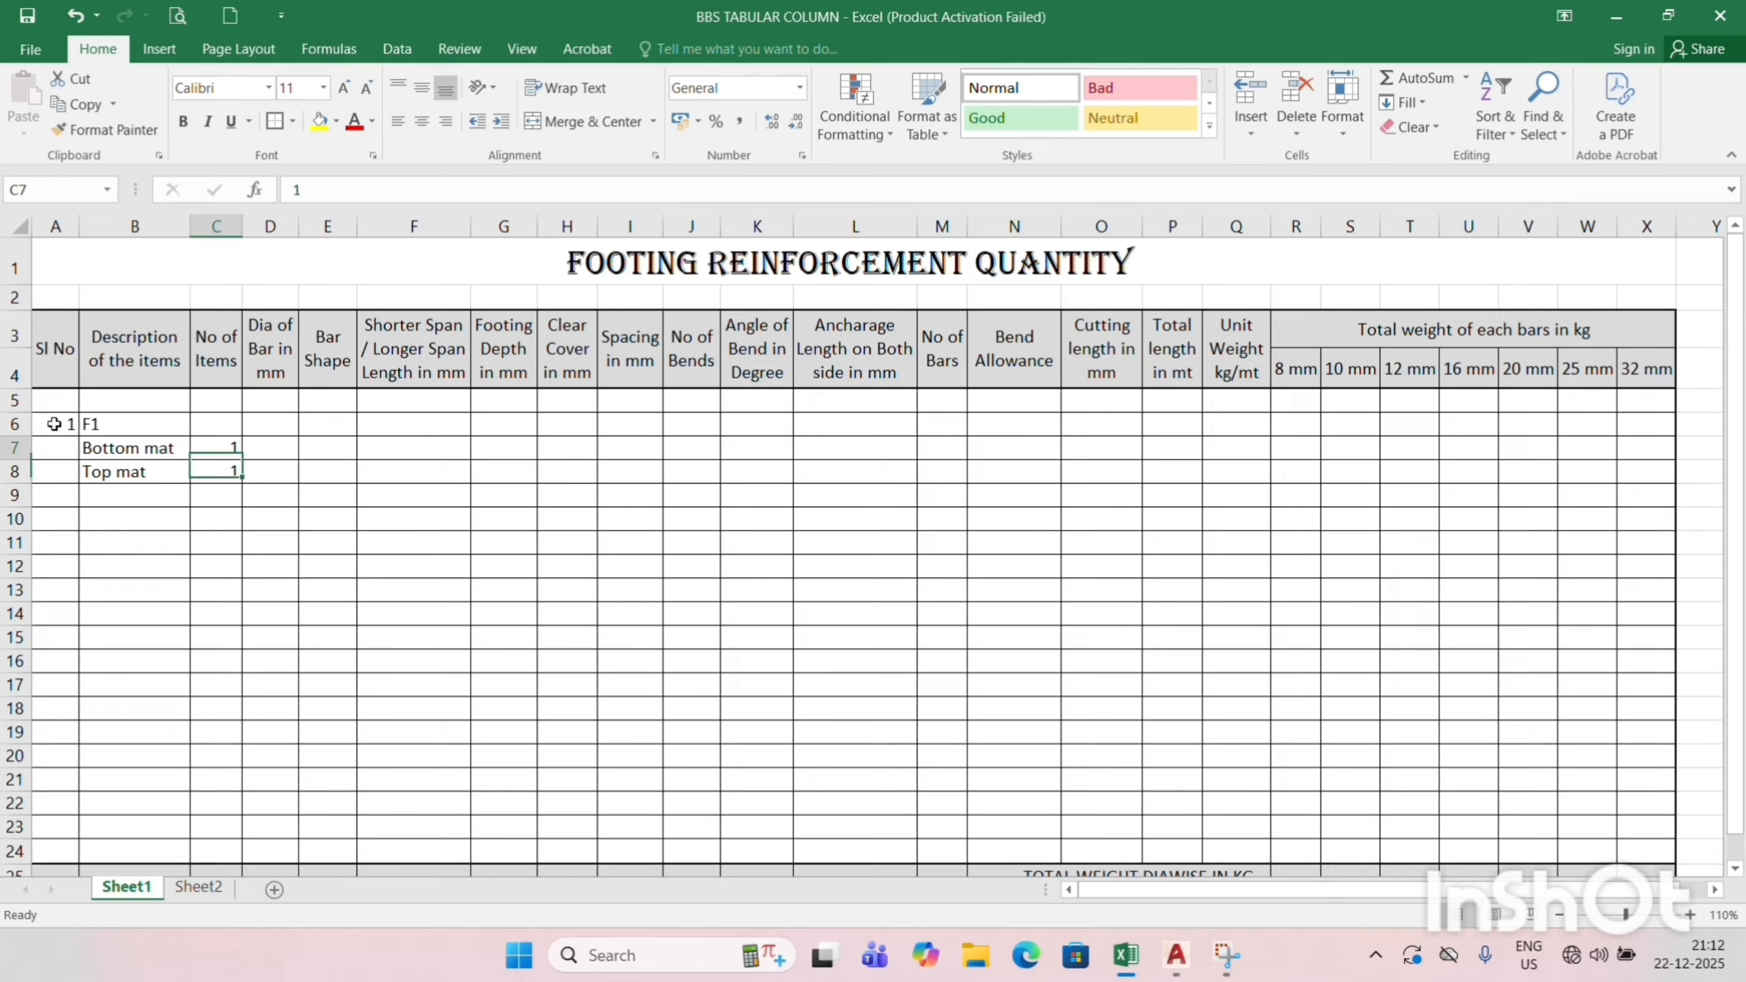
Look up F1's reinforcement in the AutoCAD footing schedule and enter bar diameters 12 in D7 and 10 in D8 in Excel.
{"action": "key", "text": "Right"}
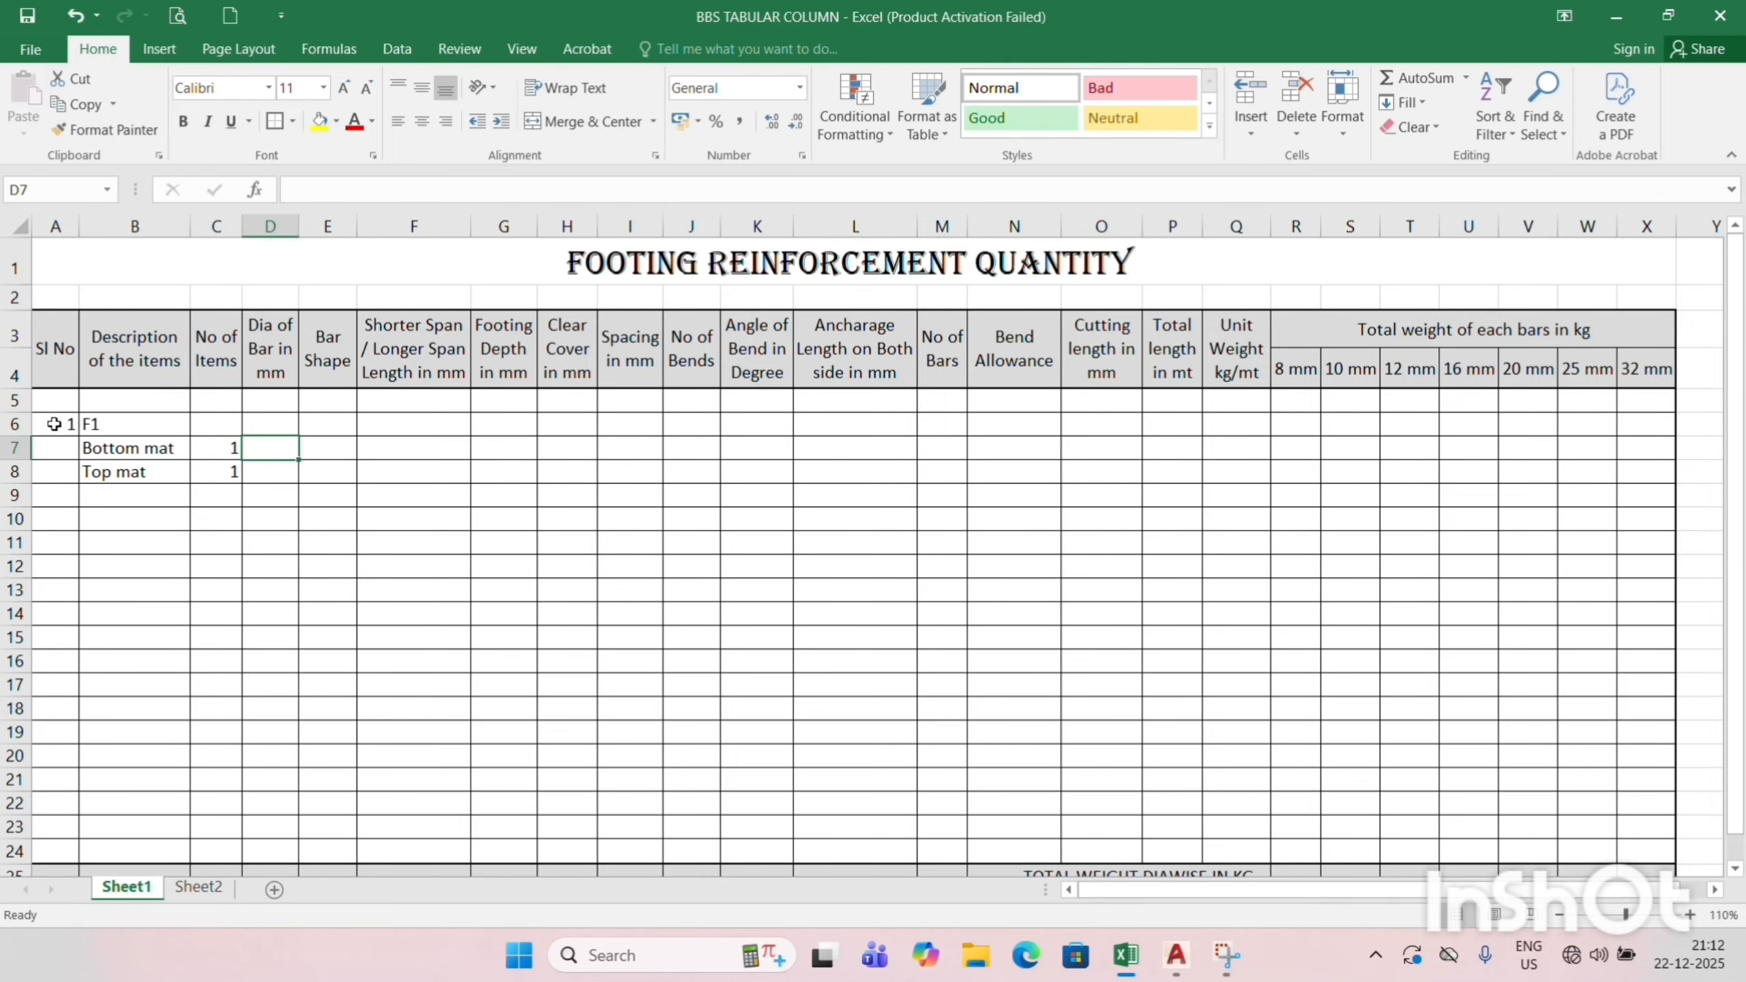
{"action": "key", "text": "alt+Tab"}
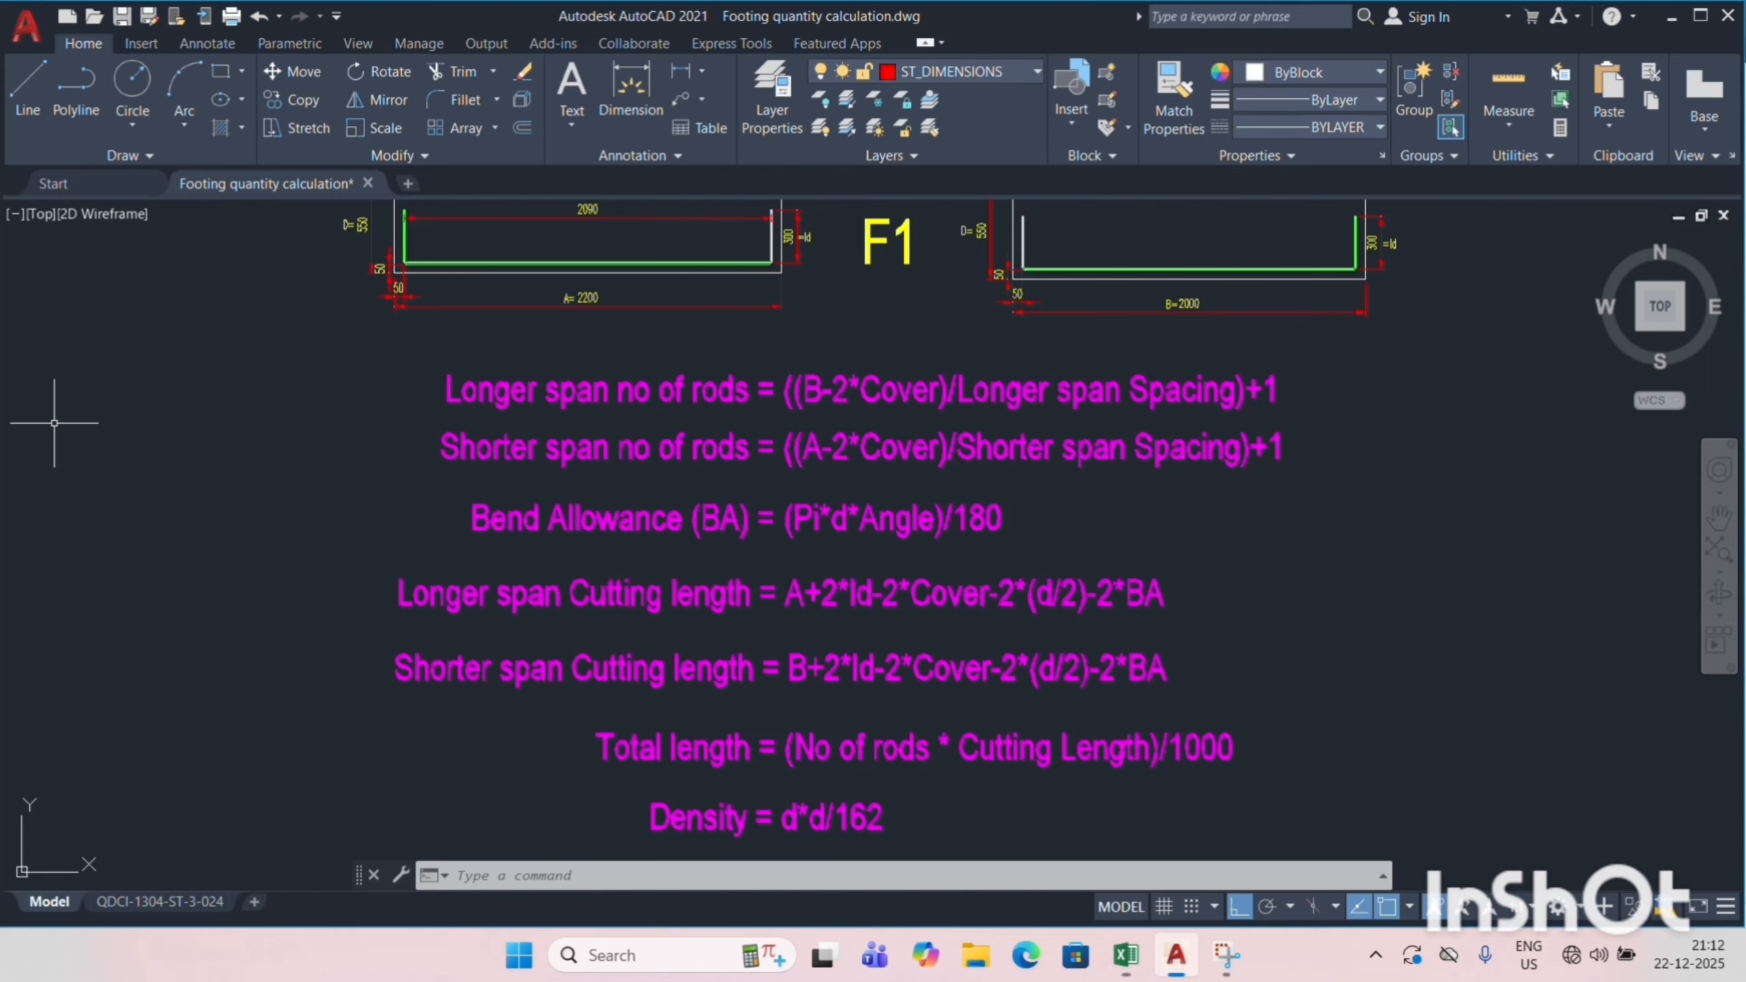
{"action": "scroll", "coordinate": [1011, 444], "scroll_direction": "down", "scroll_amount": 6}
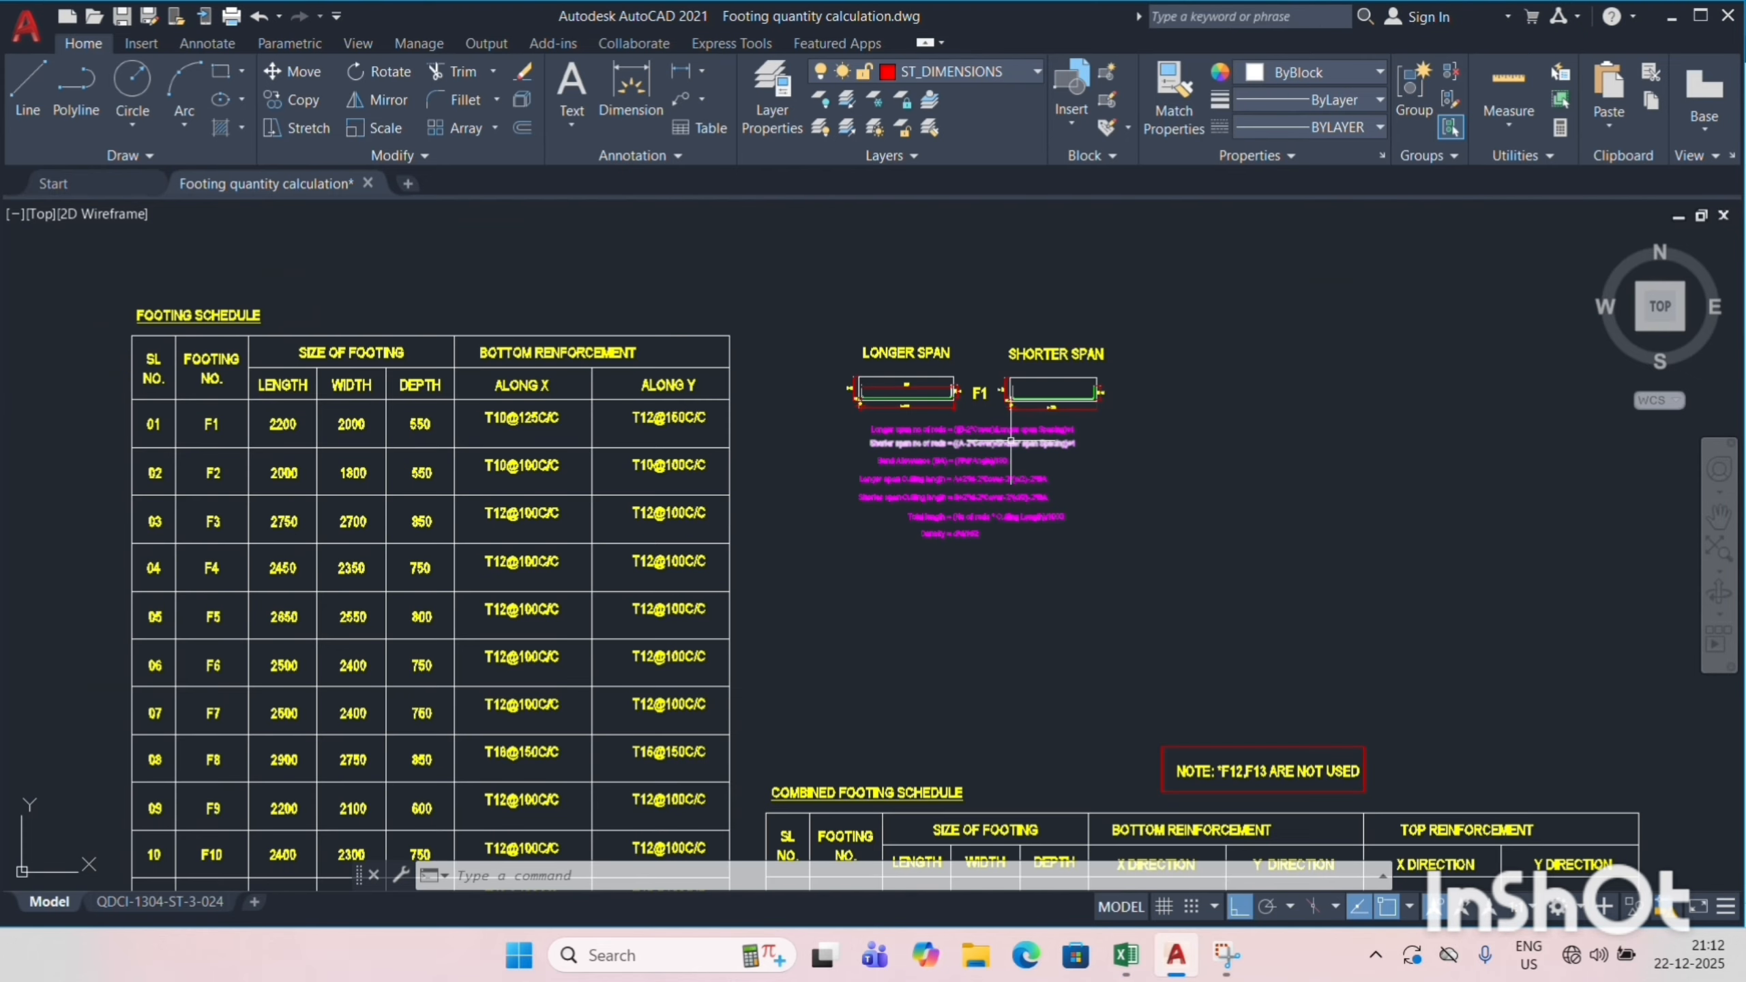
{"action": "scroll", "coordinate": [149, 418], "scroll_direction": "up", "scroll_amount": 3}
{"action": "mouse_move", "coordinate": [600, 434]}
{"action": "left_mouse_down"}
{"action": "mouse_move", "coordinate": [693, 494]}
{"action": "mouse_move", "coordinate": [699, 466]}
{"action": "left_mouse_up"}
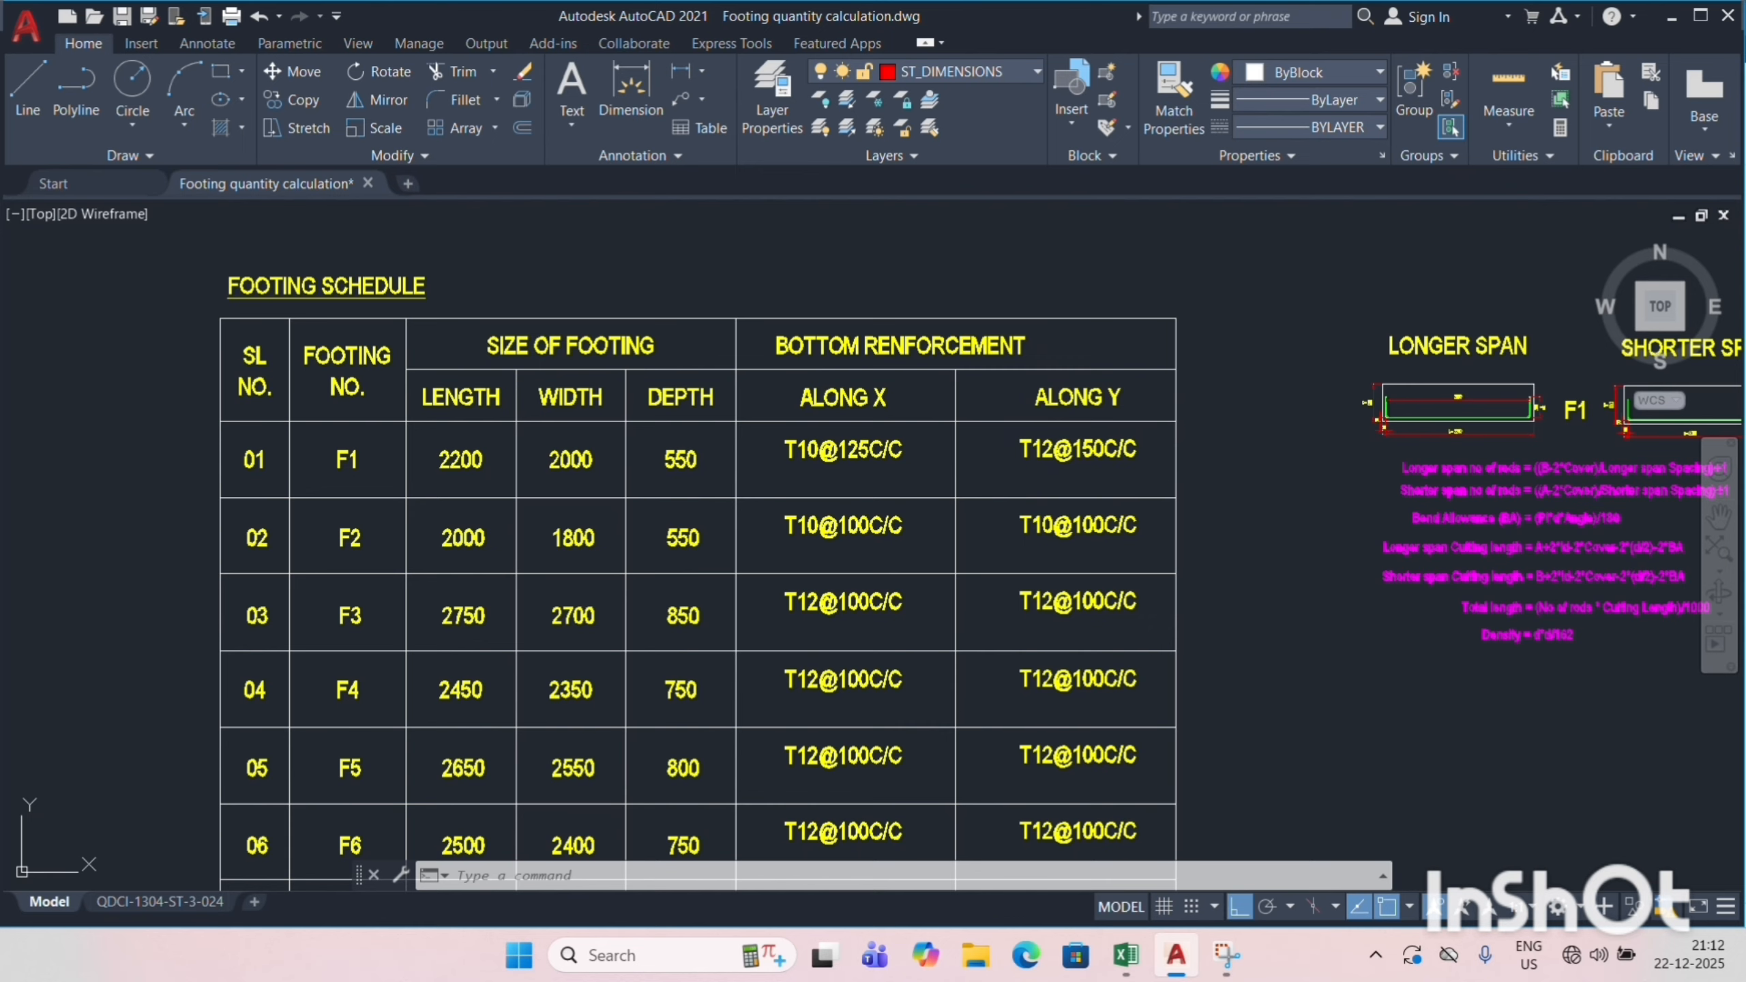
{"action": "key", "text": "alt+Tab"}
{"action": "type", "text": "12"}
{"action": "key", "text": "Return"}
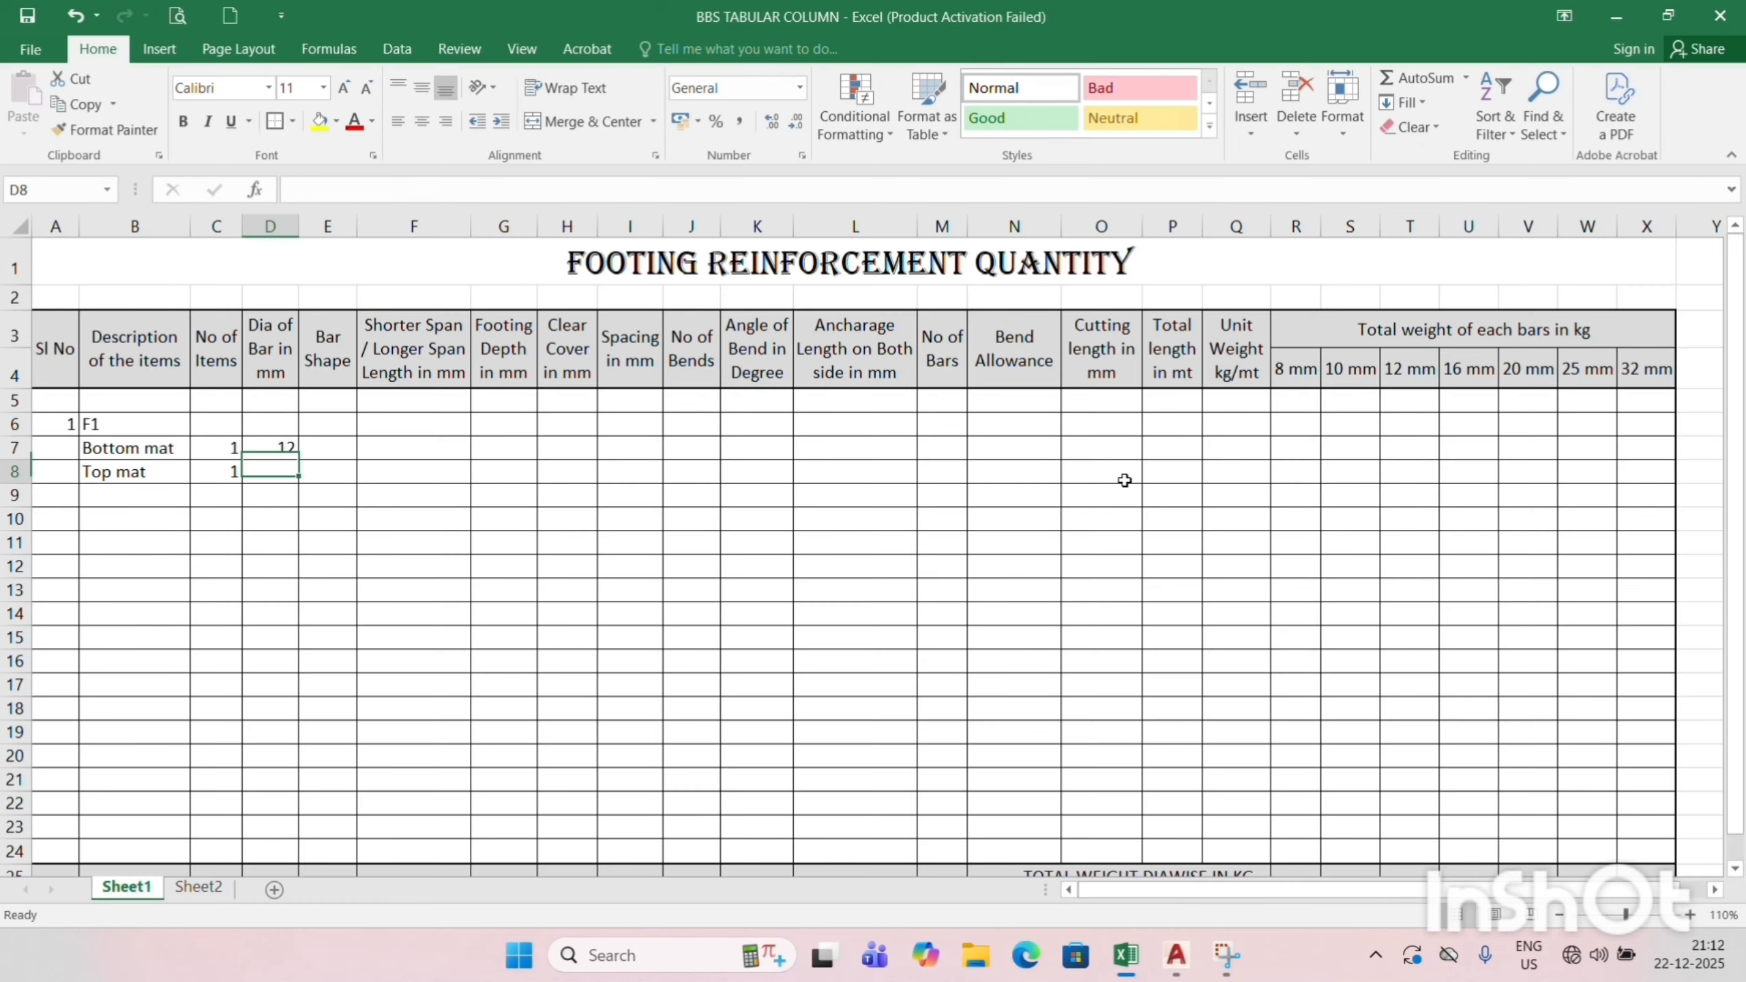
{"action": "type", "text": "10"}
{"action": "key", "text": "Tab"}
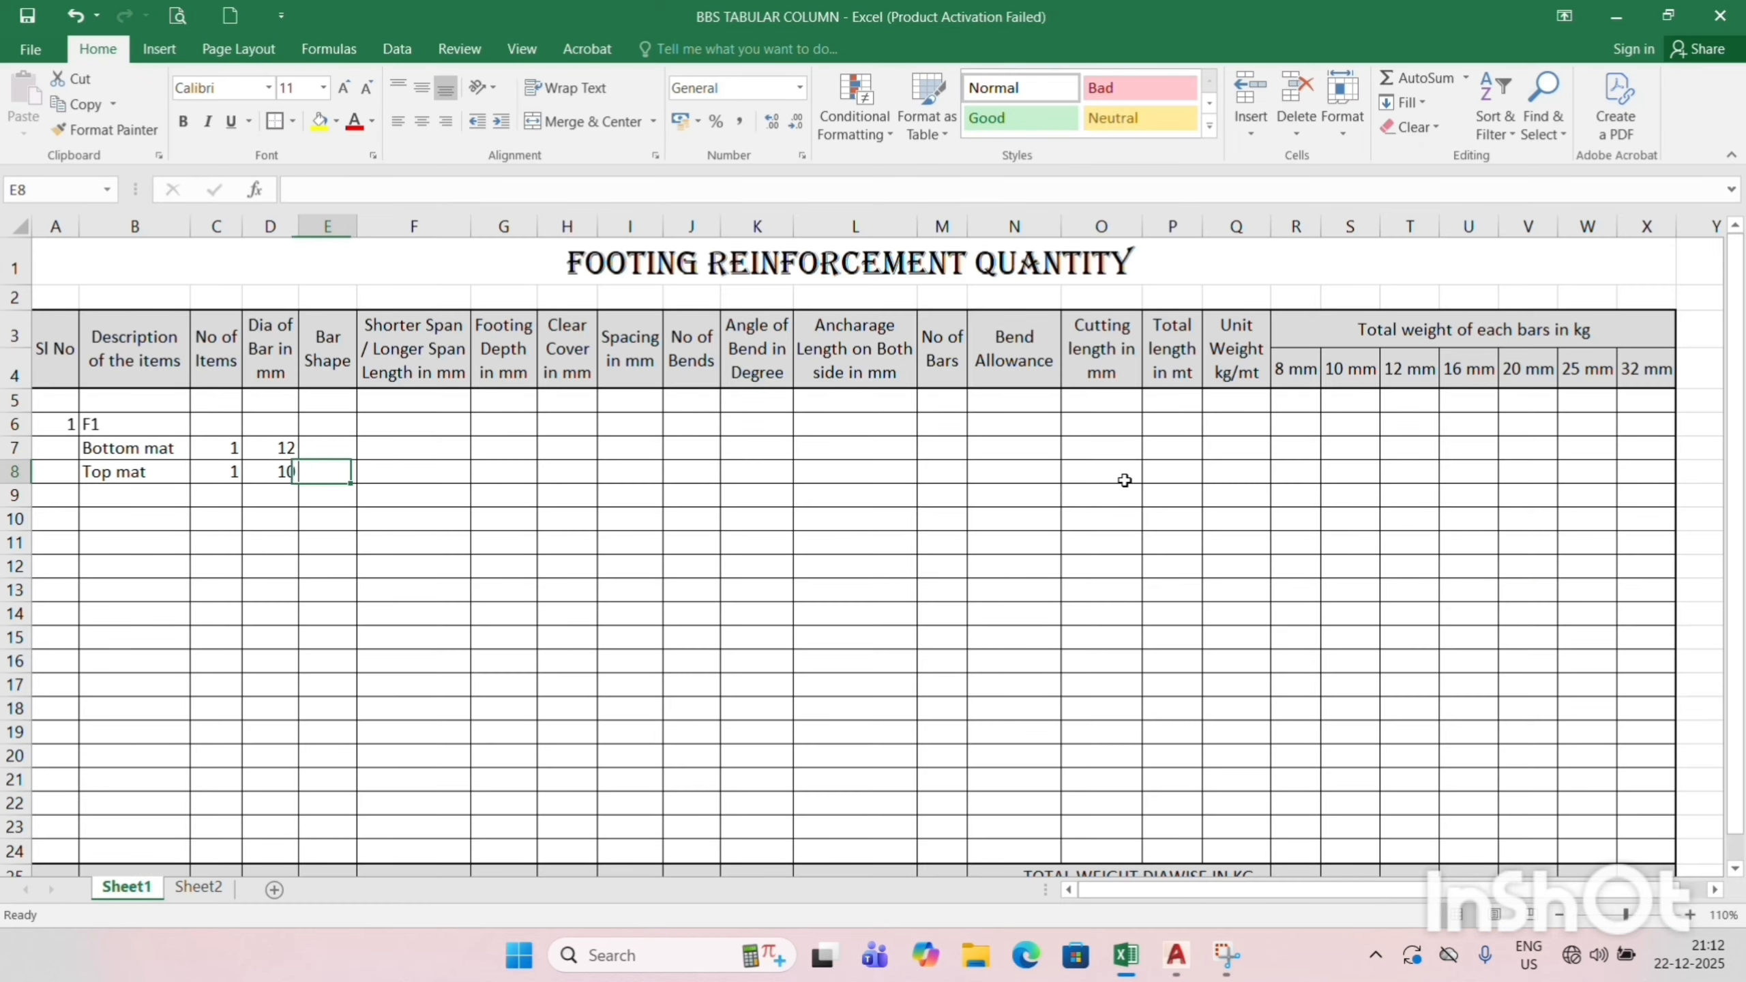
Check F1's length and width in the AutoCAD footing schedule, and enter span lengths 2000 in F7 and 2200 in F8 in Excel.
{"action": "key", "text": "Up"}
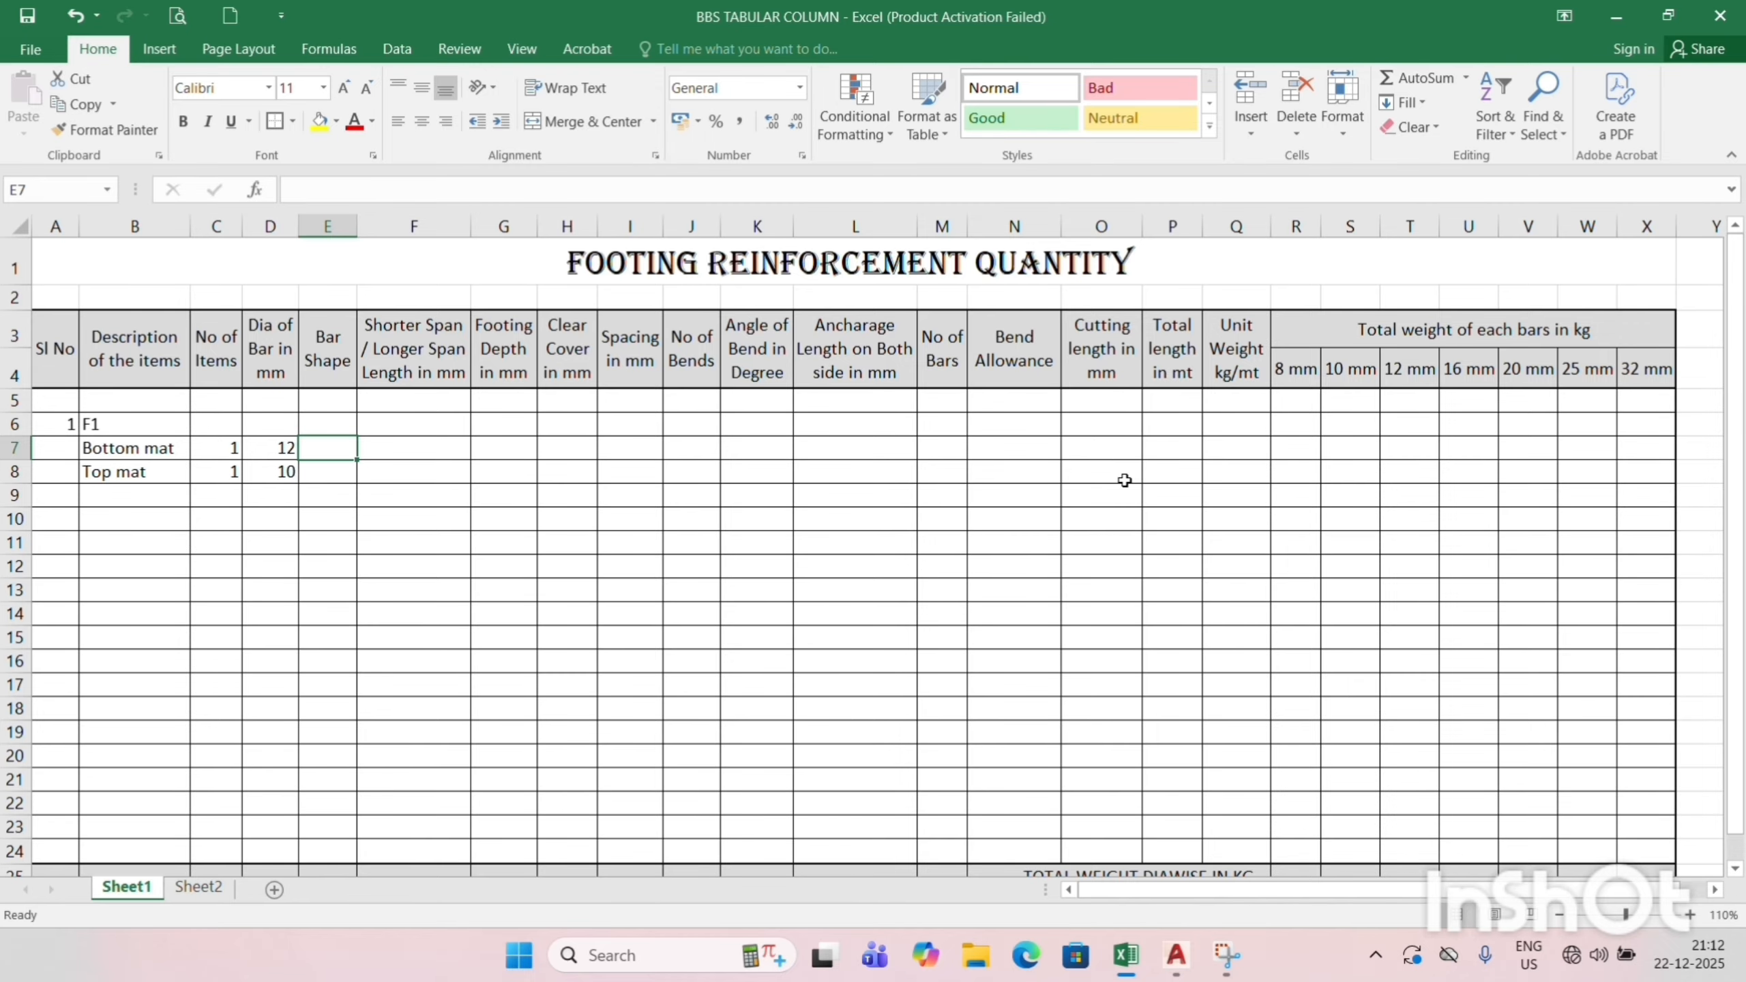
{"action": "key", "text": "Right"}
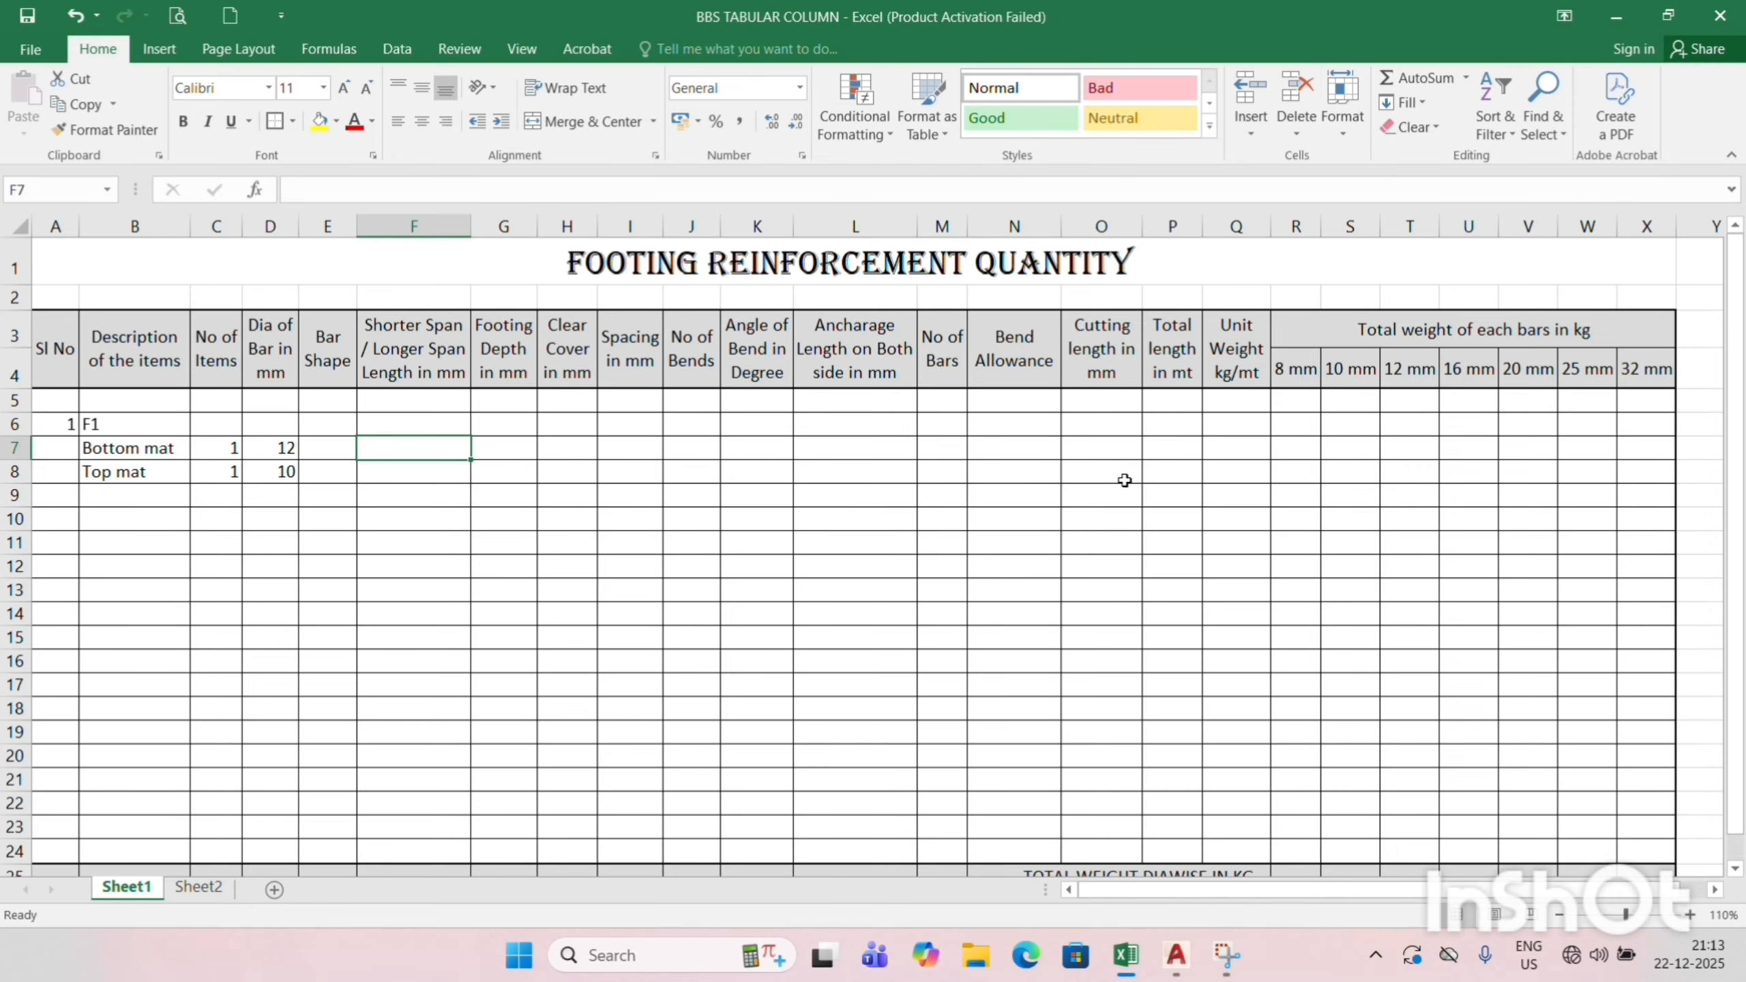
{"action": "key", "text": "alt+Tab"}
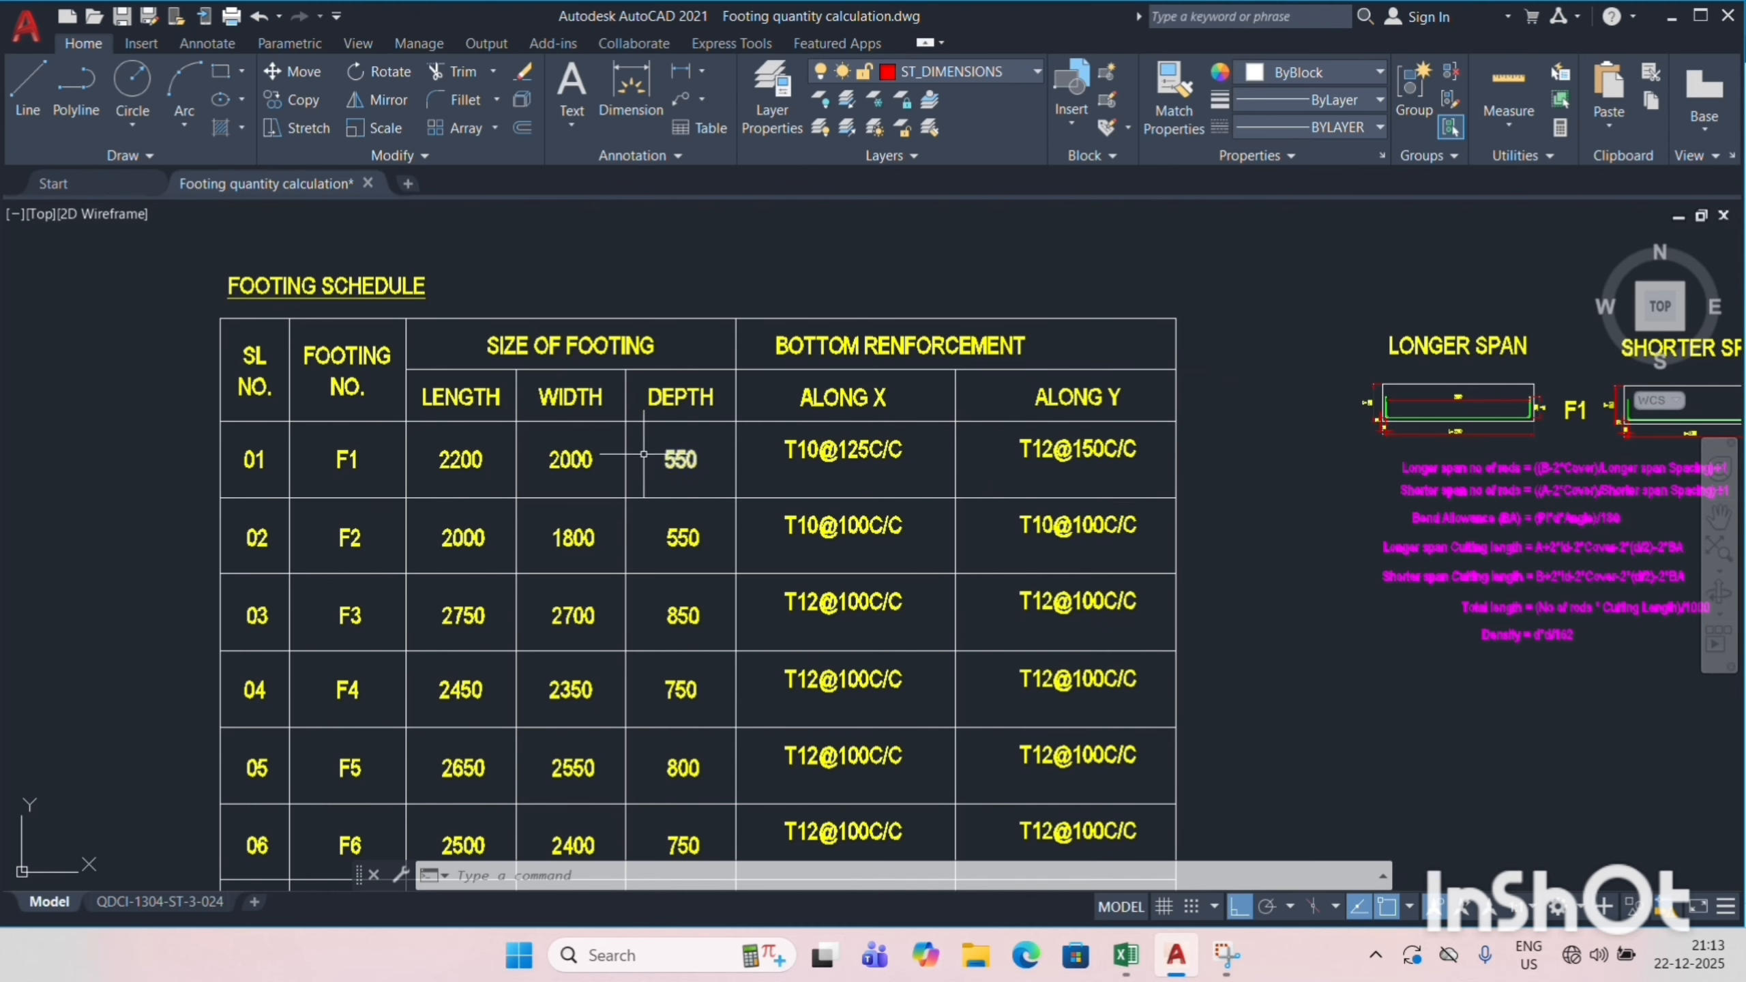
{"action": "scroll", "coordinate": [519, 416], "scroll_direction": "up", "scroll_amount": 2}
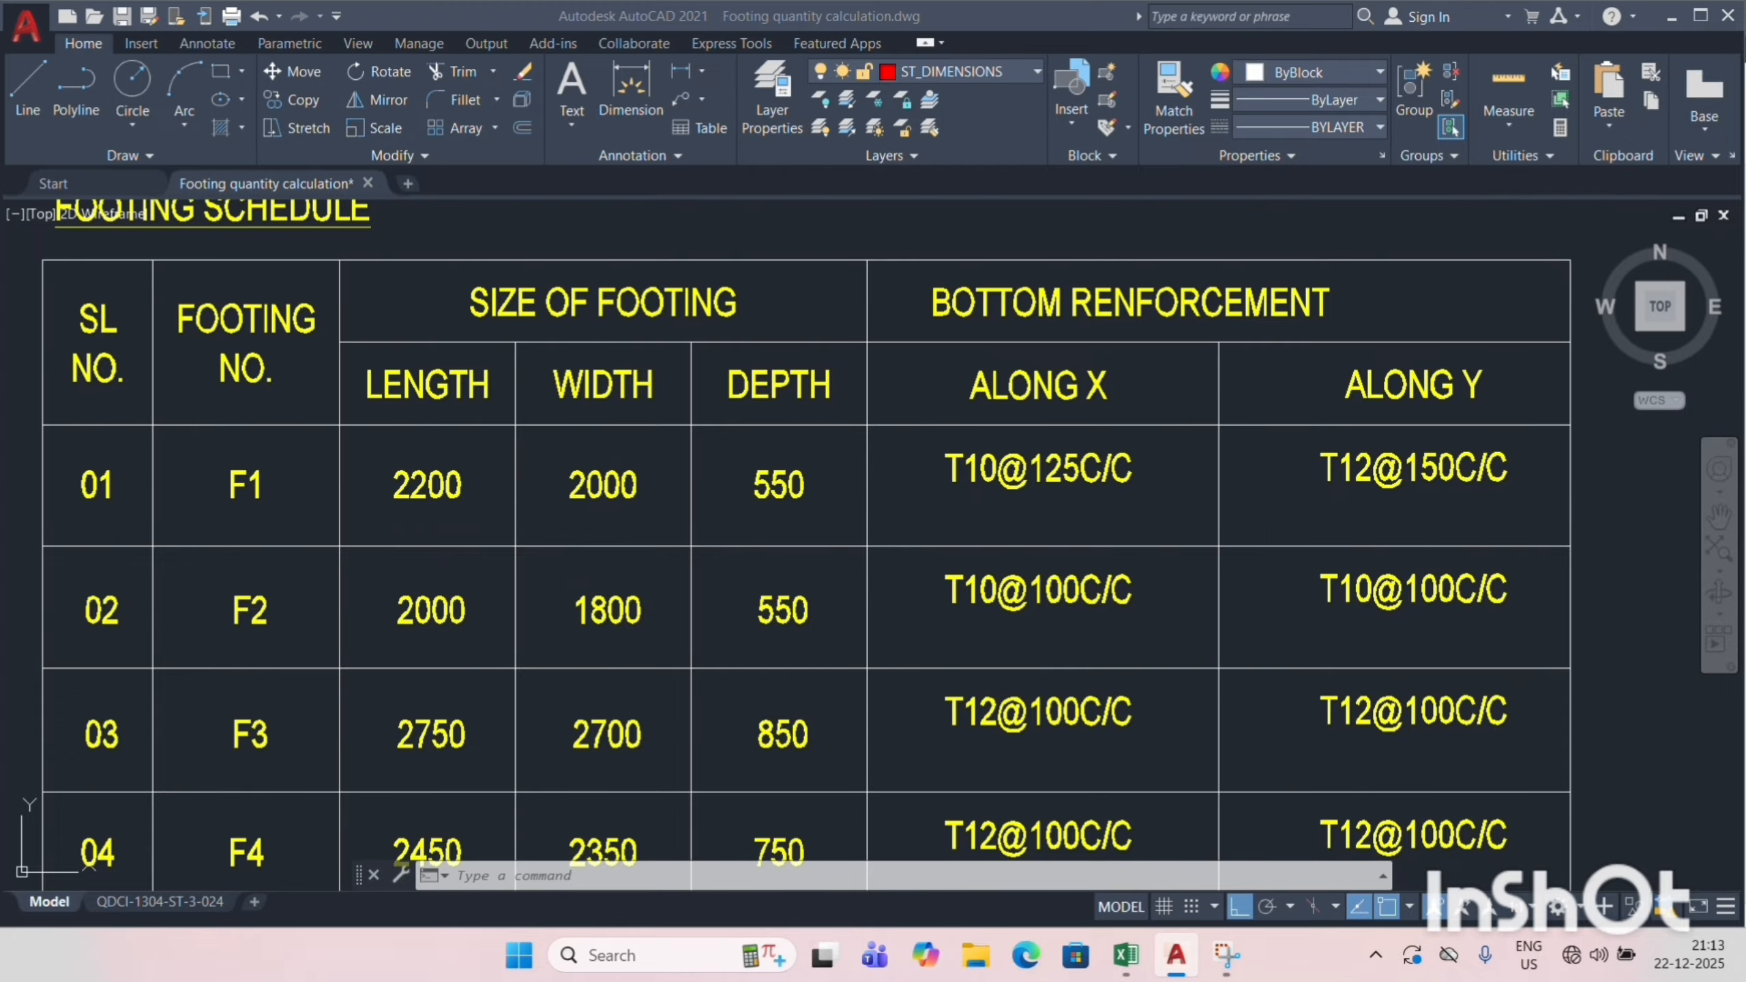
{"action": "key", "text": "alt+Tab"}
{"action": "type", "text": "2000"}
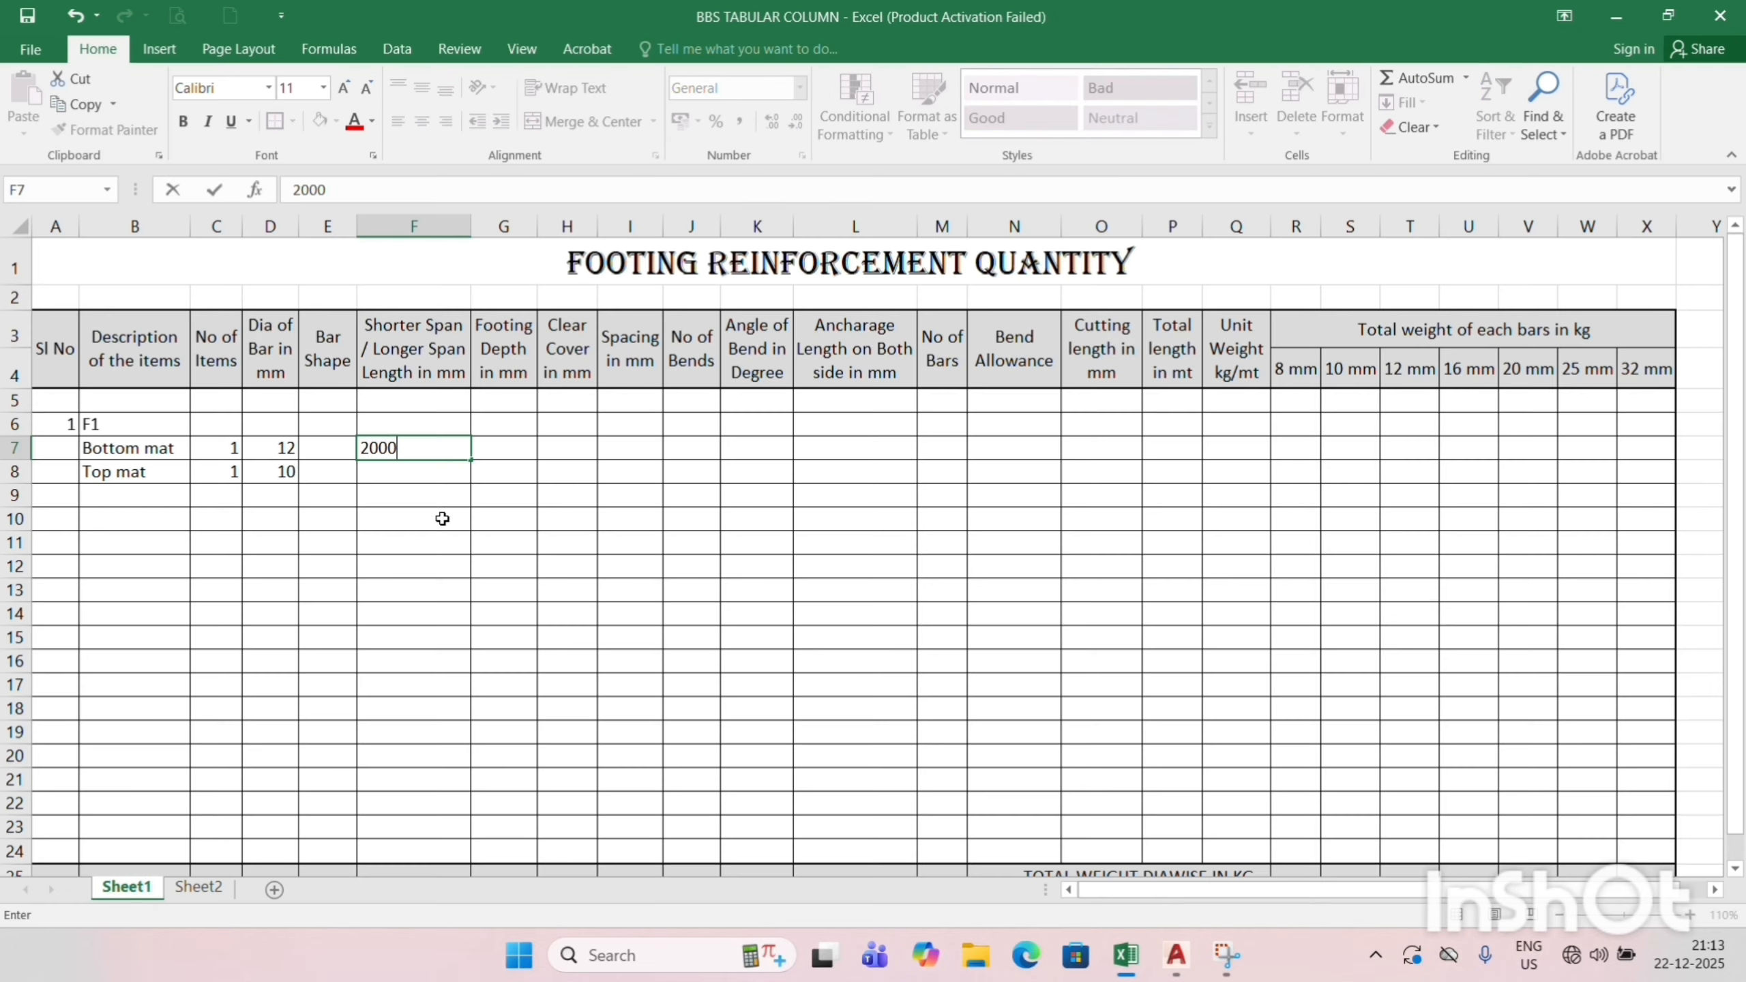
{"action": "key", "text": "Return"}
{"action": "type", "text": "2200"}
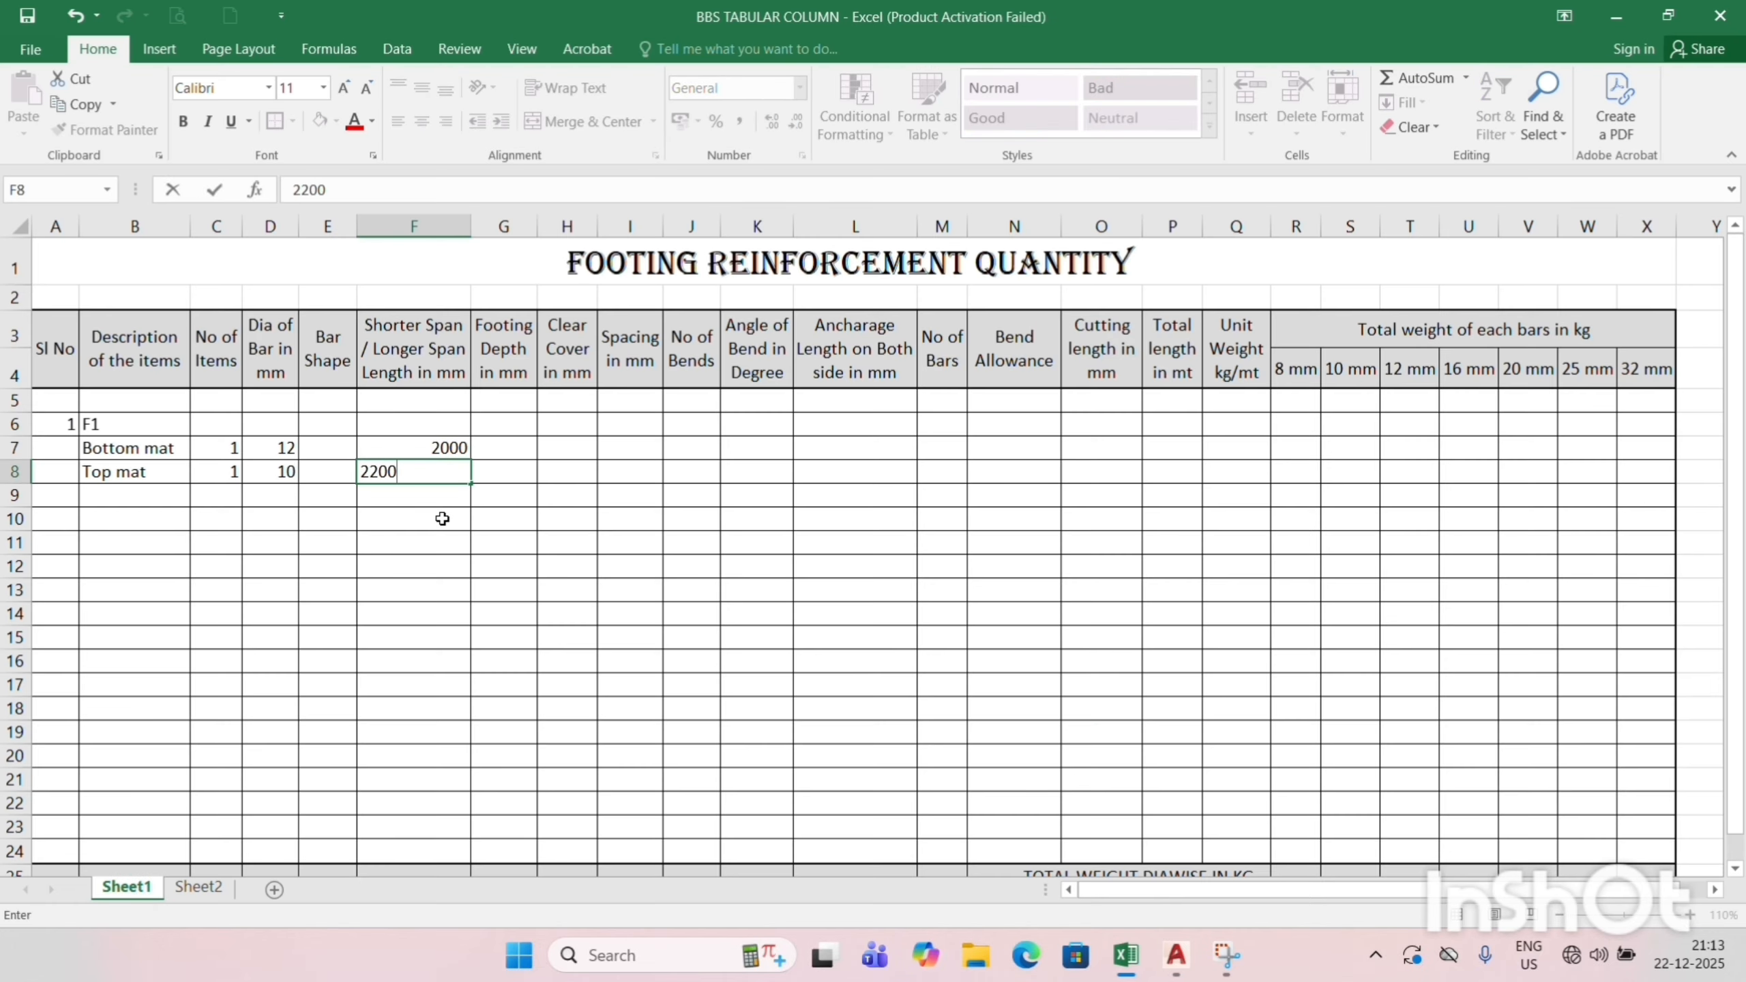
{"action": "key", "text": "Tab"}
Check F1's depth in the AutoCAD schedule and enter a footing depth of 550 for both mats in G7 and G8 in Excel.
{"action": "key", "text": "Up"}
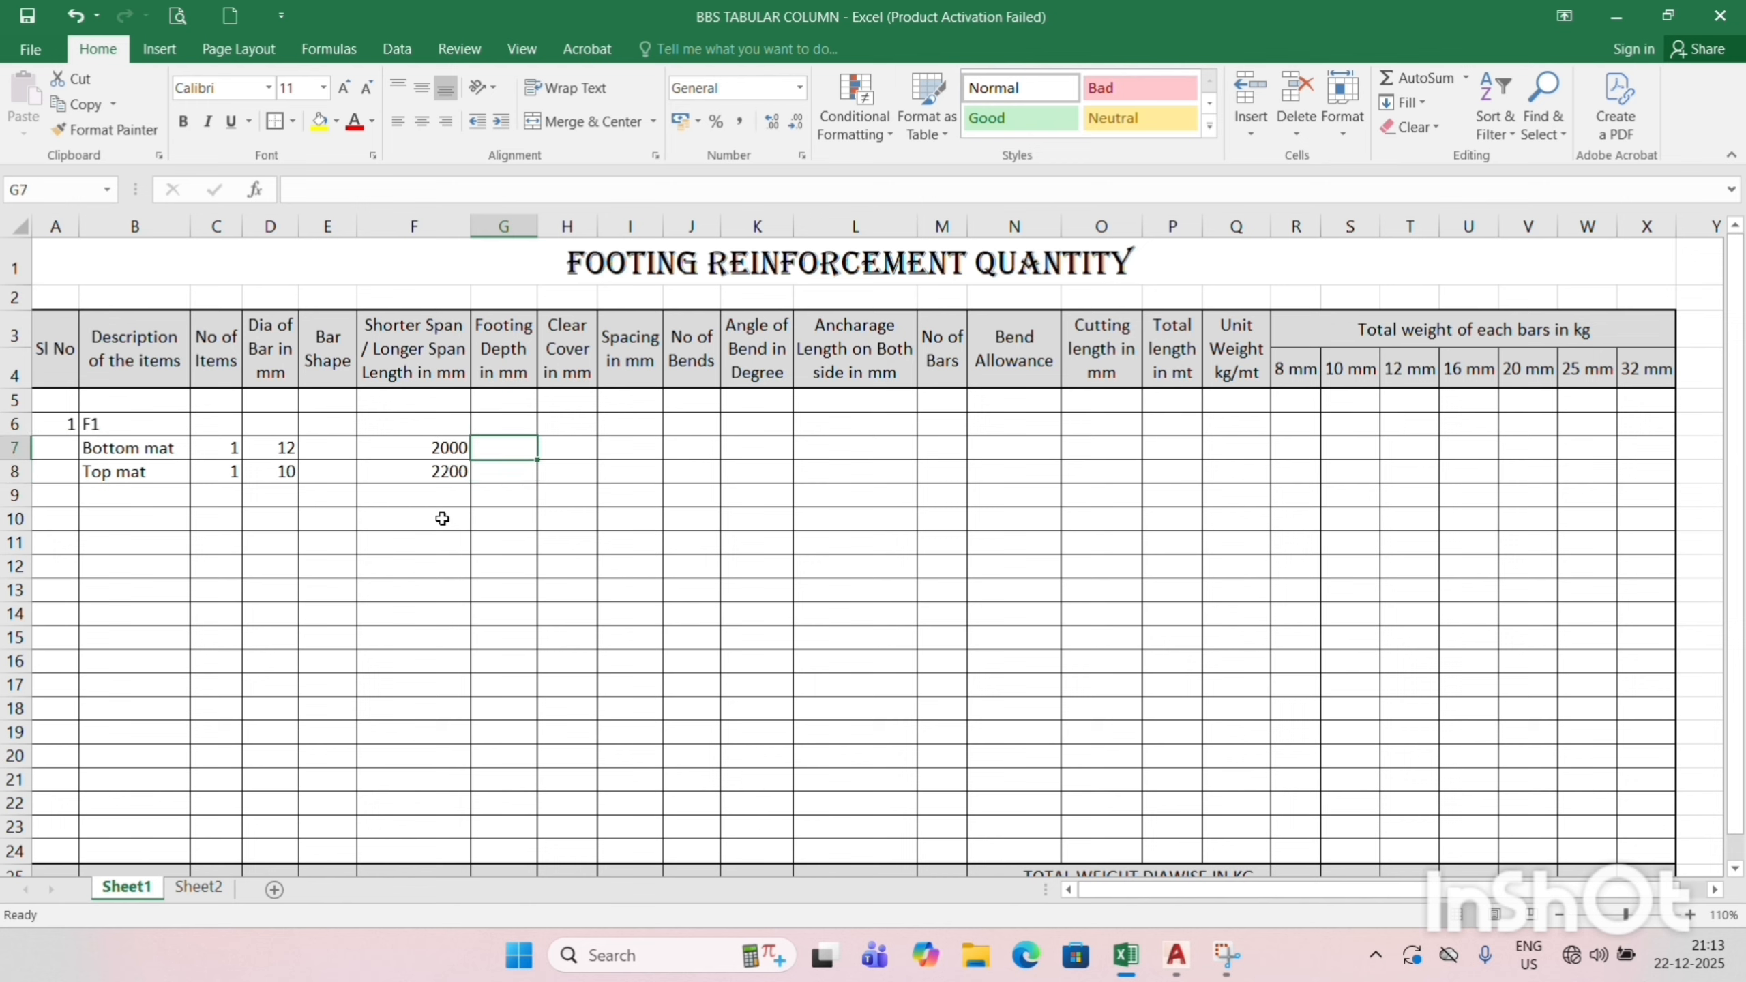
{"action": "key", "text": "alt+Tab"}
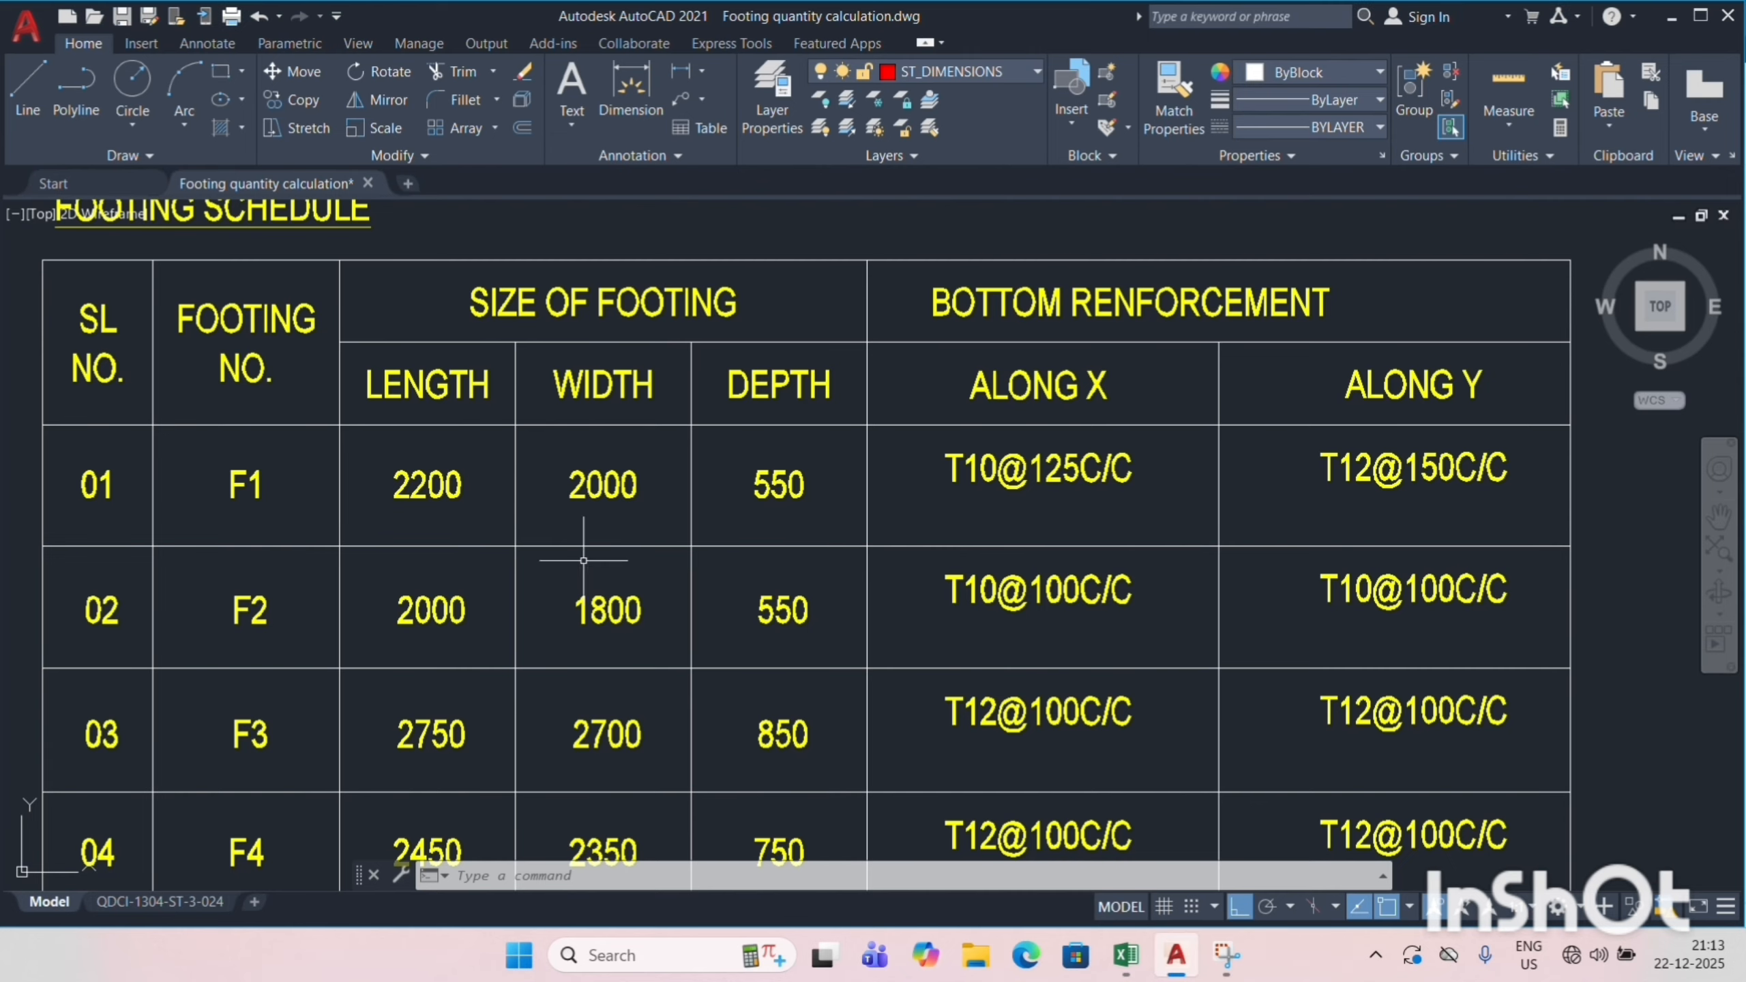
{"action": "key", "text": "alt+Tab"}
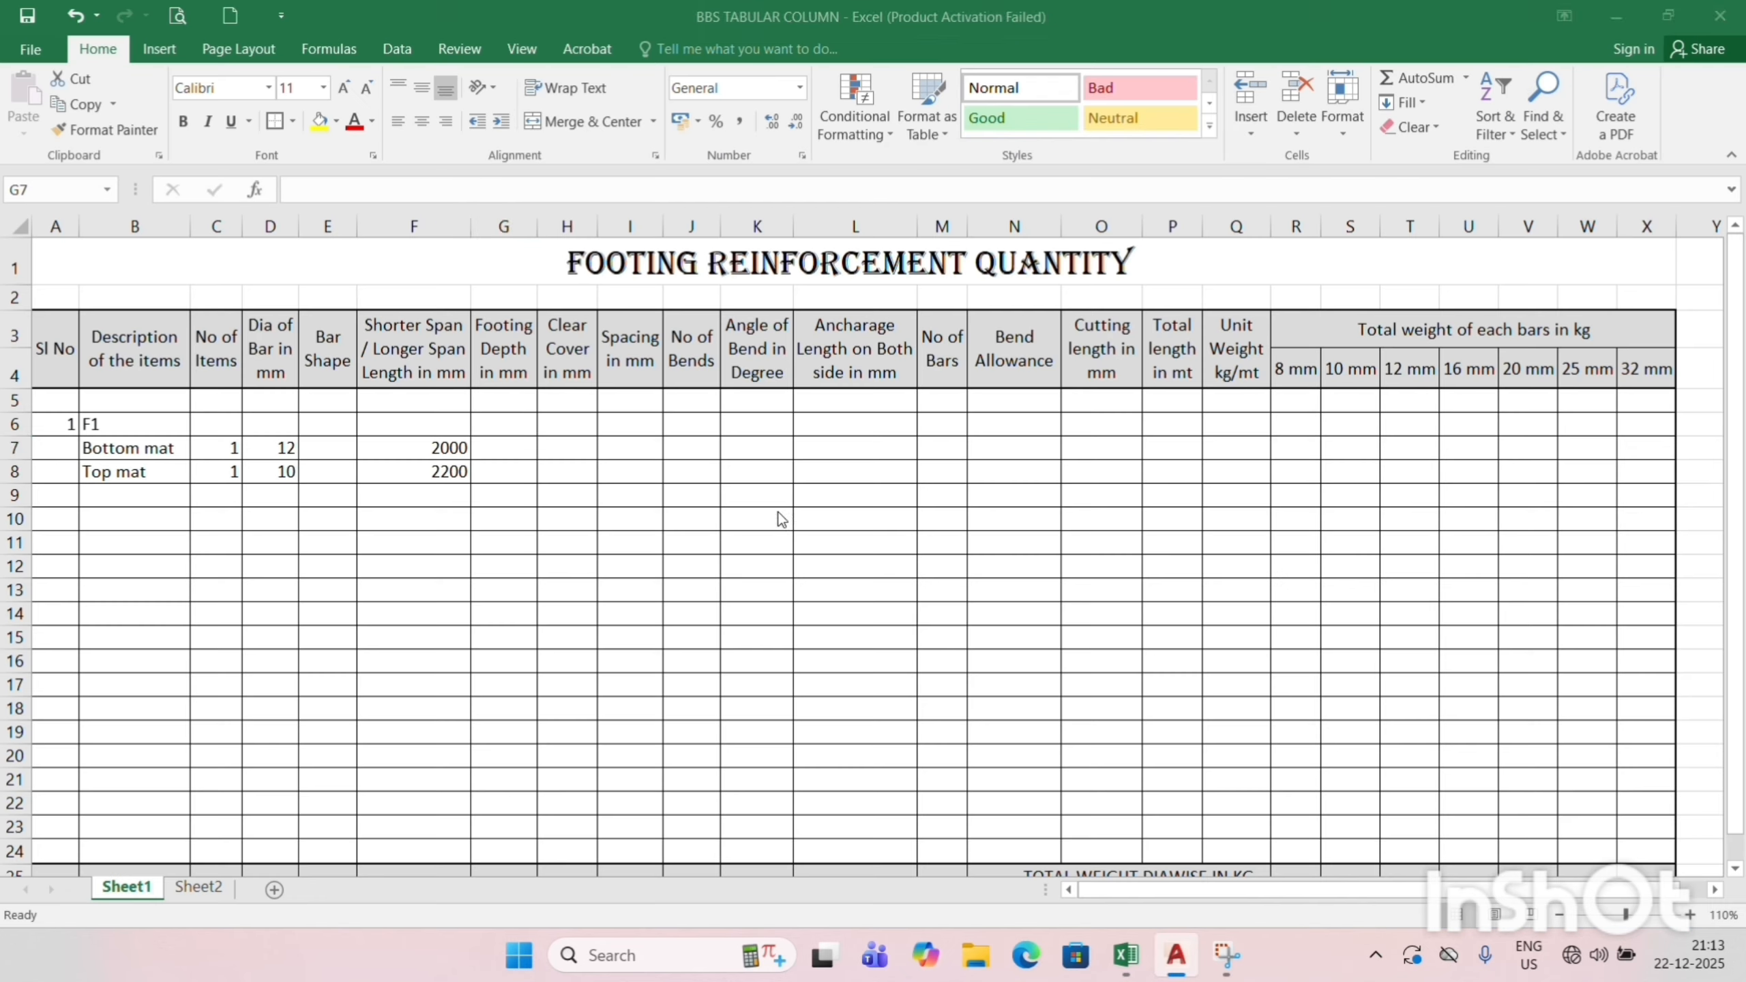
{"action": "type", "text": "550"}
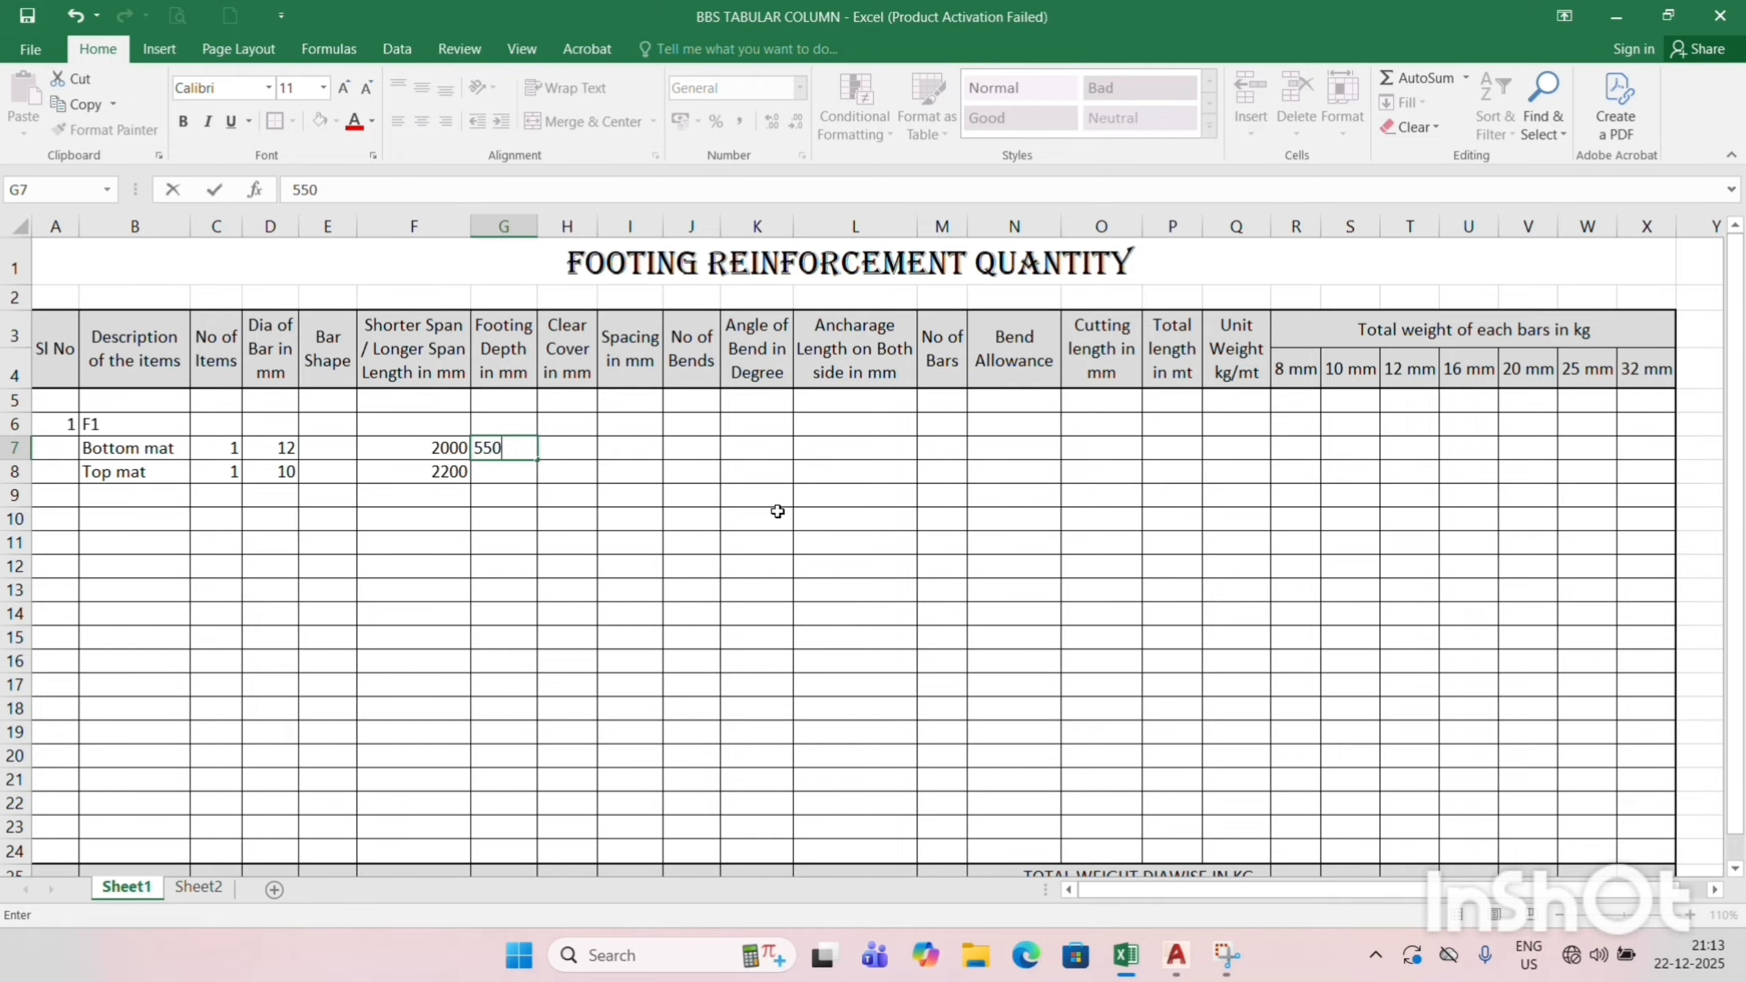
{"action": "key", "text": "Return"}
{"action": "type", "text": "550"}
{"action": "key", "text": "Return"}
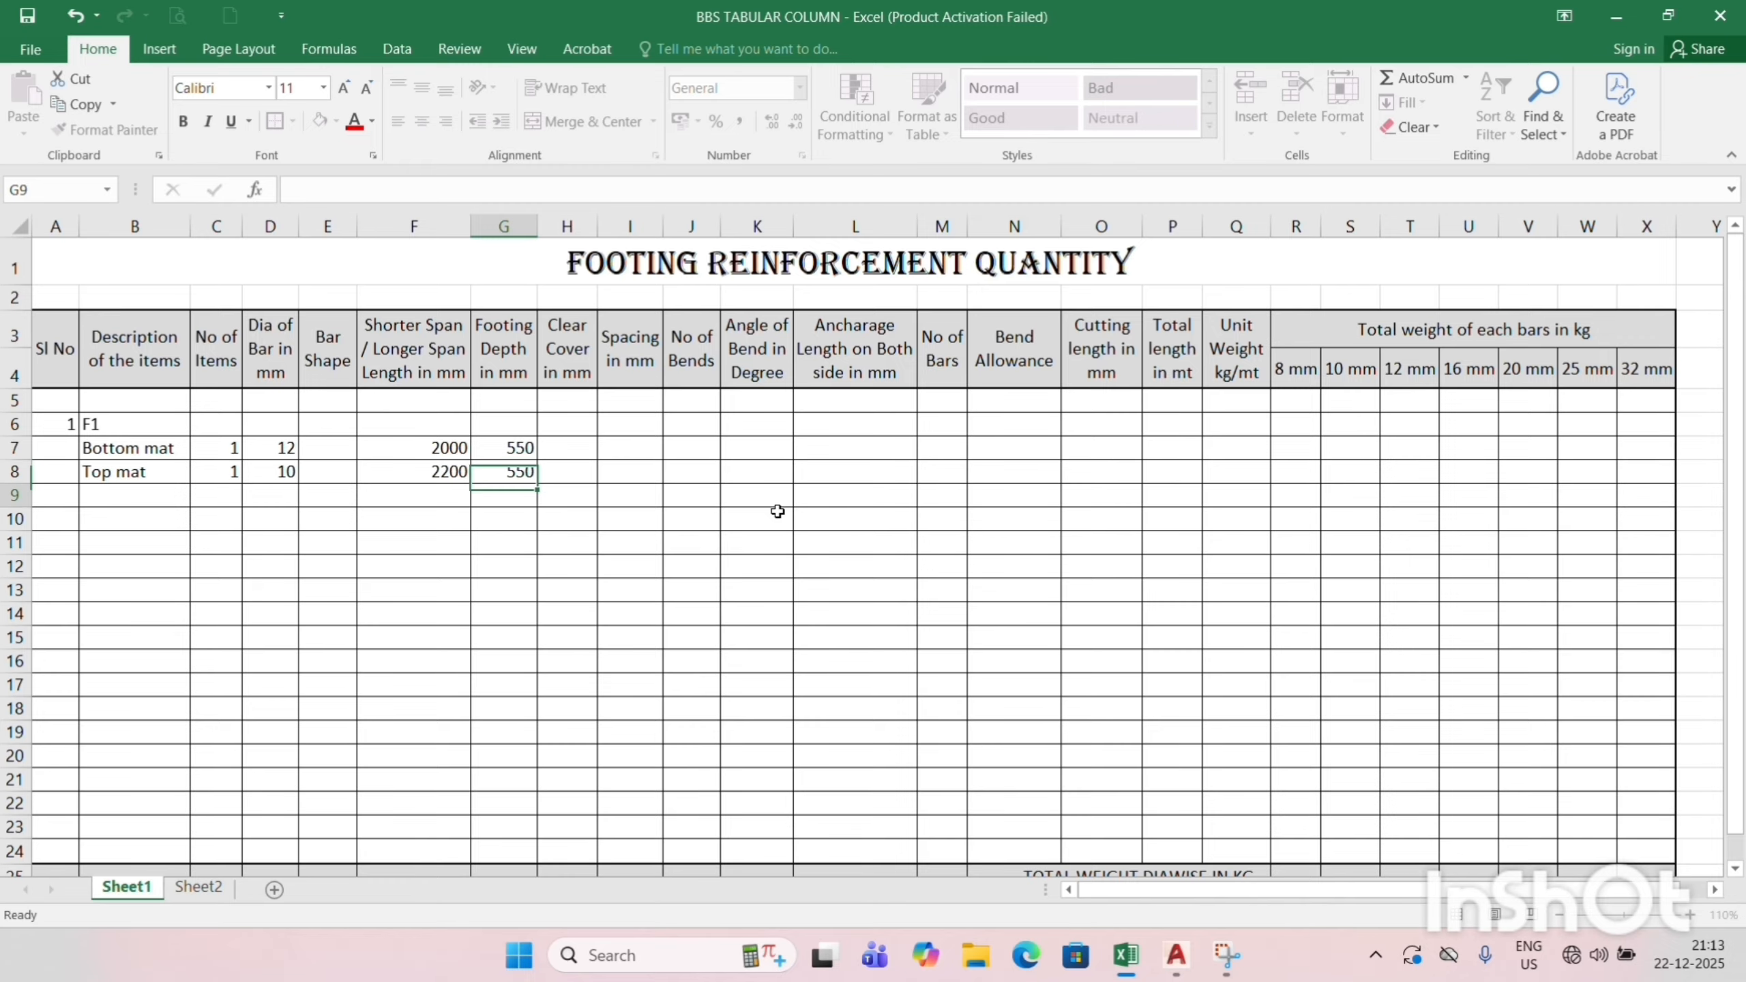
Enter a clear cover of 50 mm for the bottom mat in H7 and the top mat in H8.
{"action": "key", "text": "Right"}
{"action": "key", "text": "Up"}
{"action": "key", "text": "Up"}
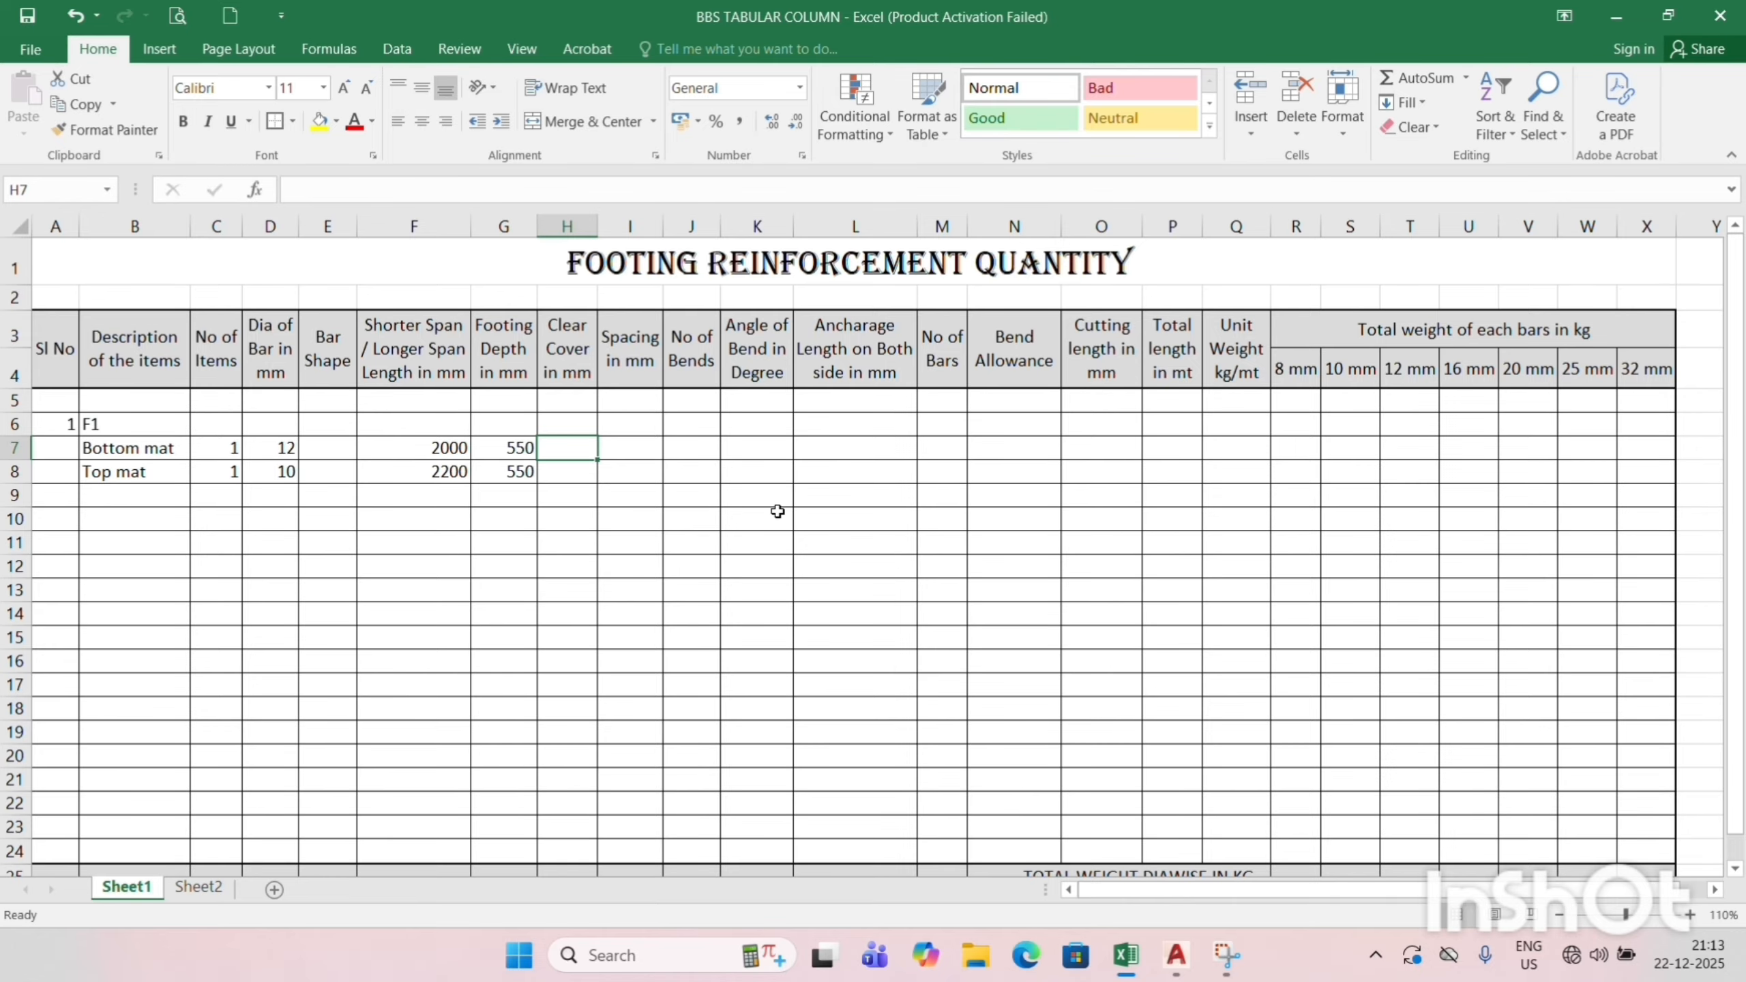
{"action": "type", "text": "50"}
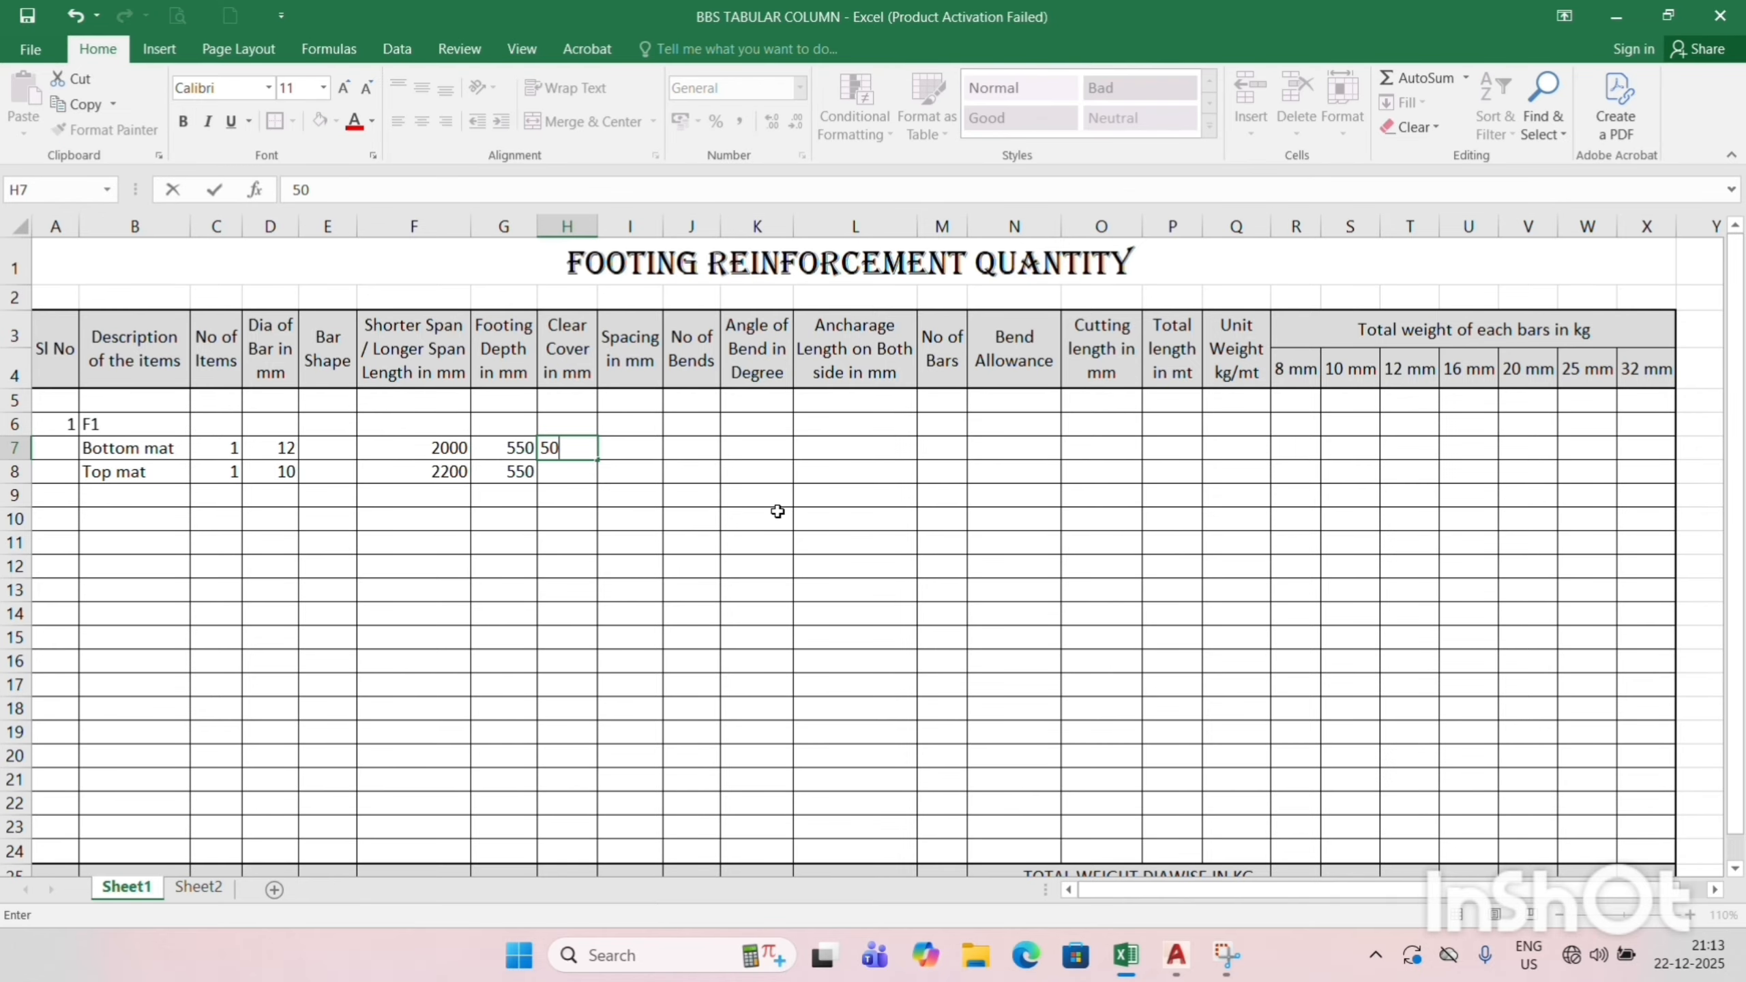
{"action": "key", "text": "Return"}
{"action": "type", "text": "50"}
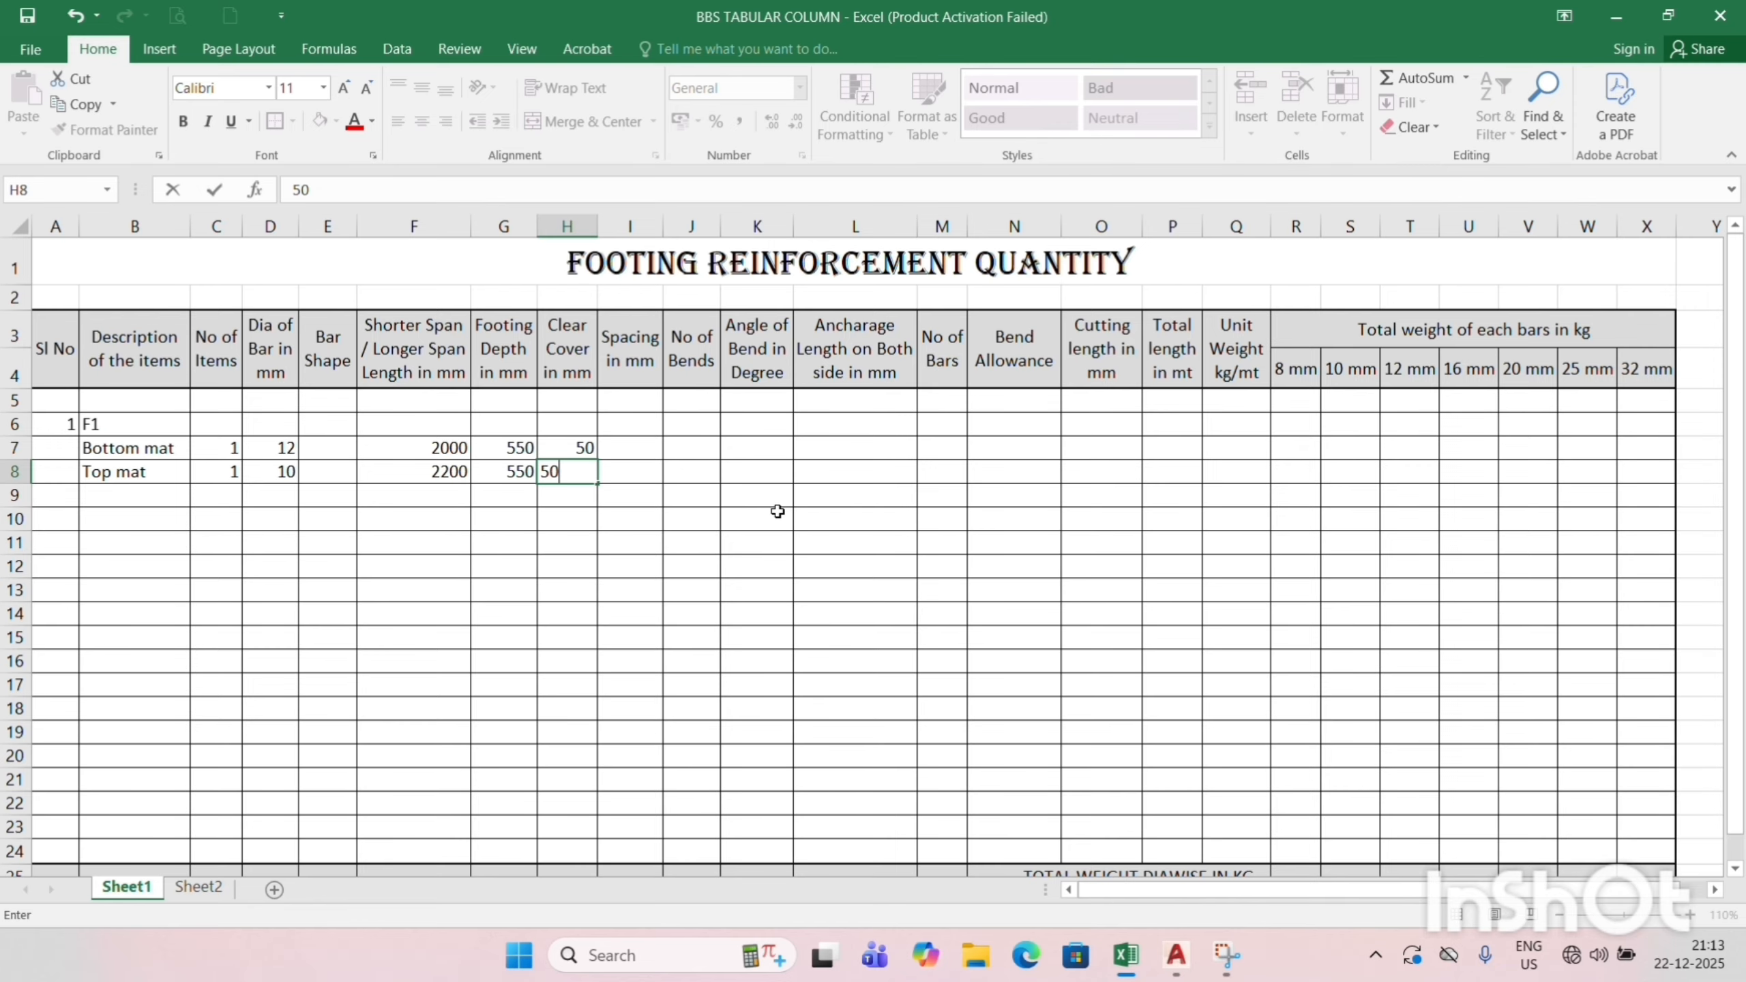
{"action": "key", "text": "Right"}
Check F1's bar spacing in the AutoCAD schedule and enter spacings 150 in I7 and 125 in I8 in Excel.
{"action": "key", "text": "Up"}
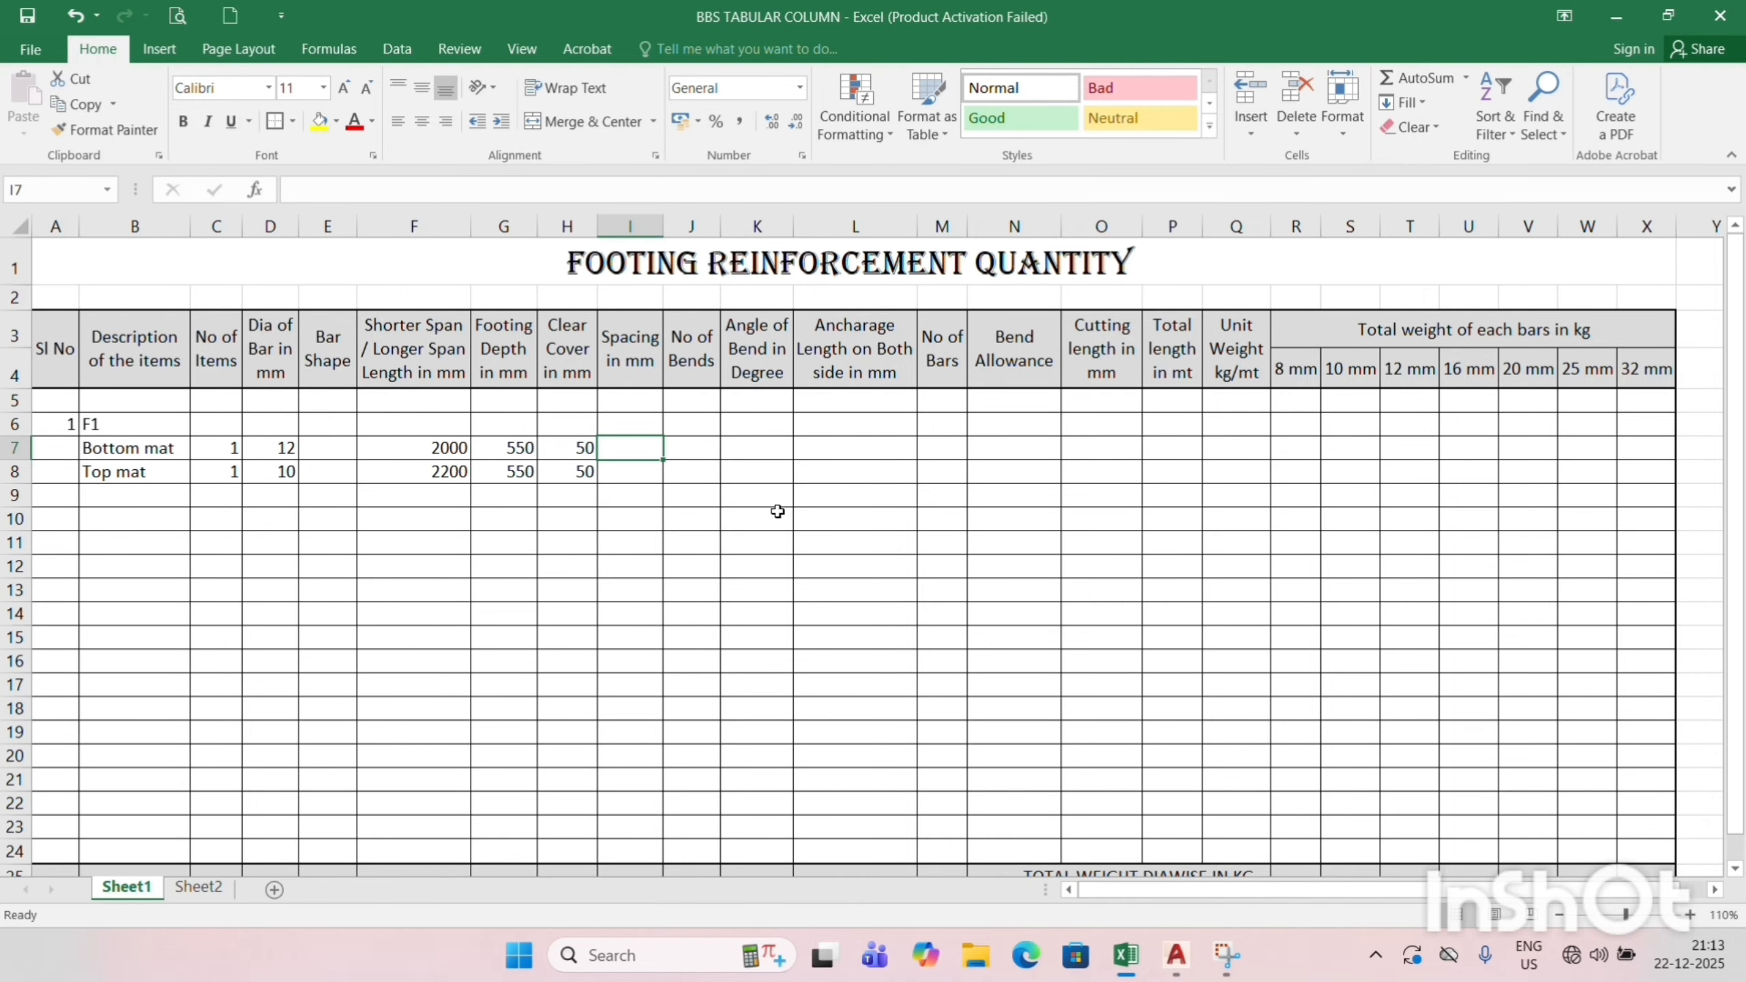
{"action": "key", "text": "alt+Tab"}
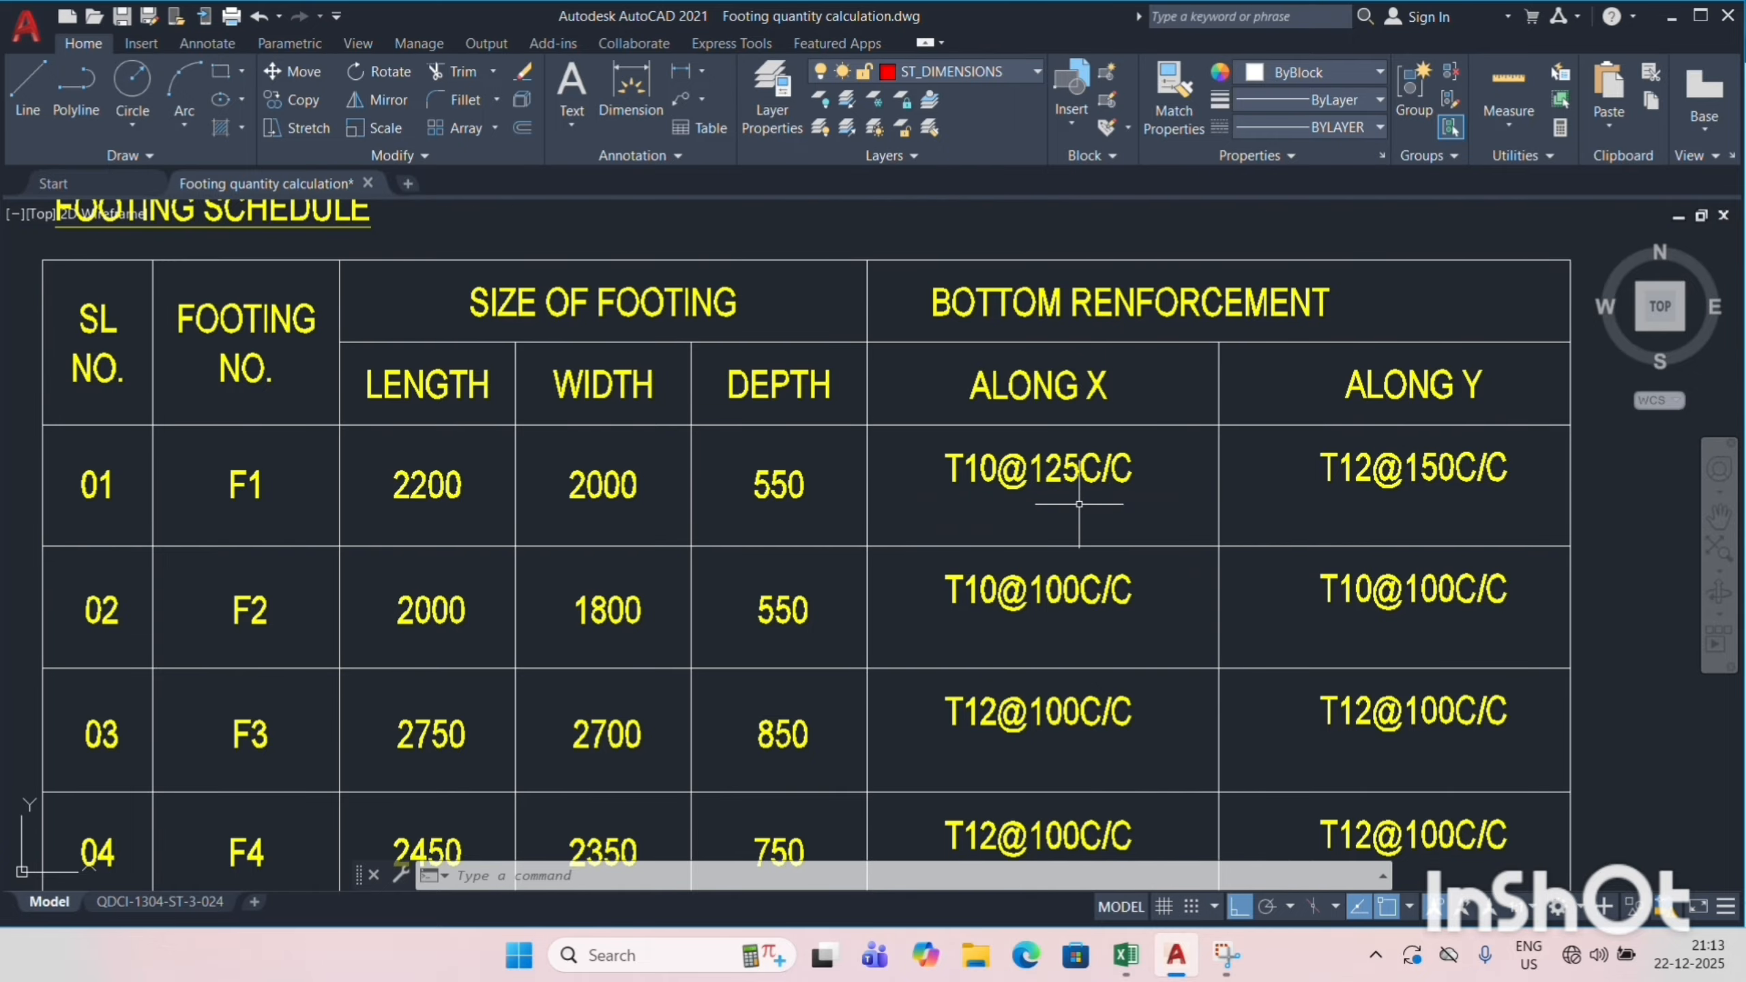
{"action": "key", "text": "alt+Tab"}
{"action": "type", "text": "15"}
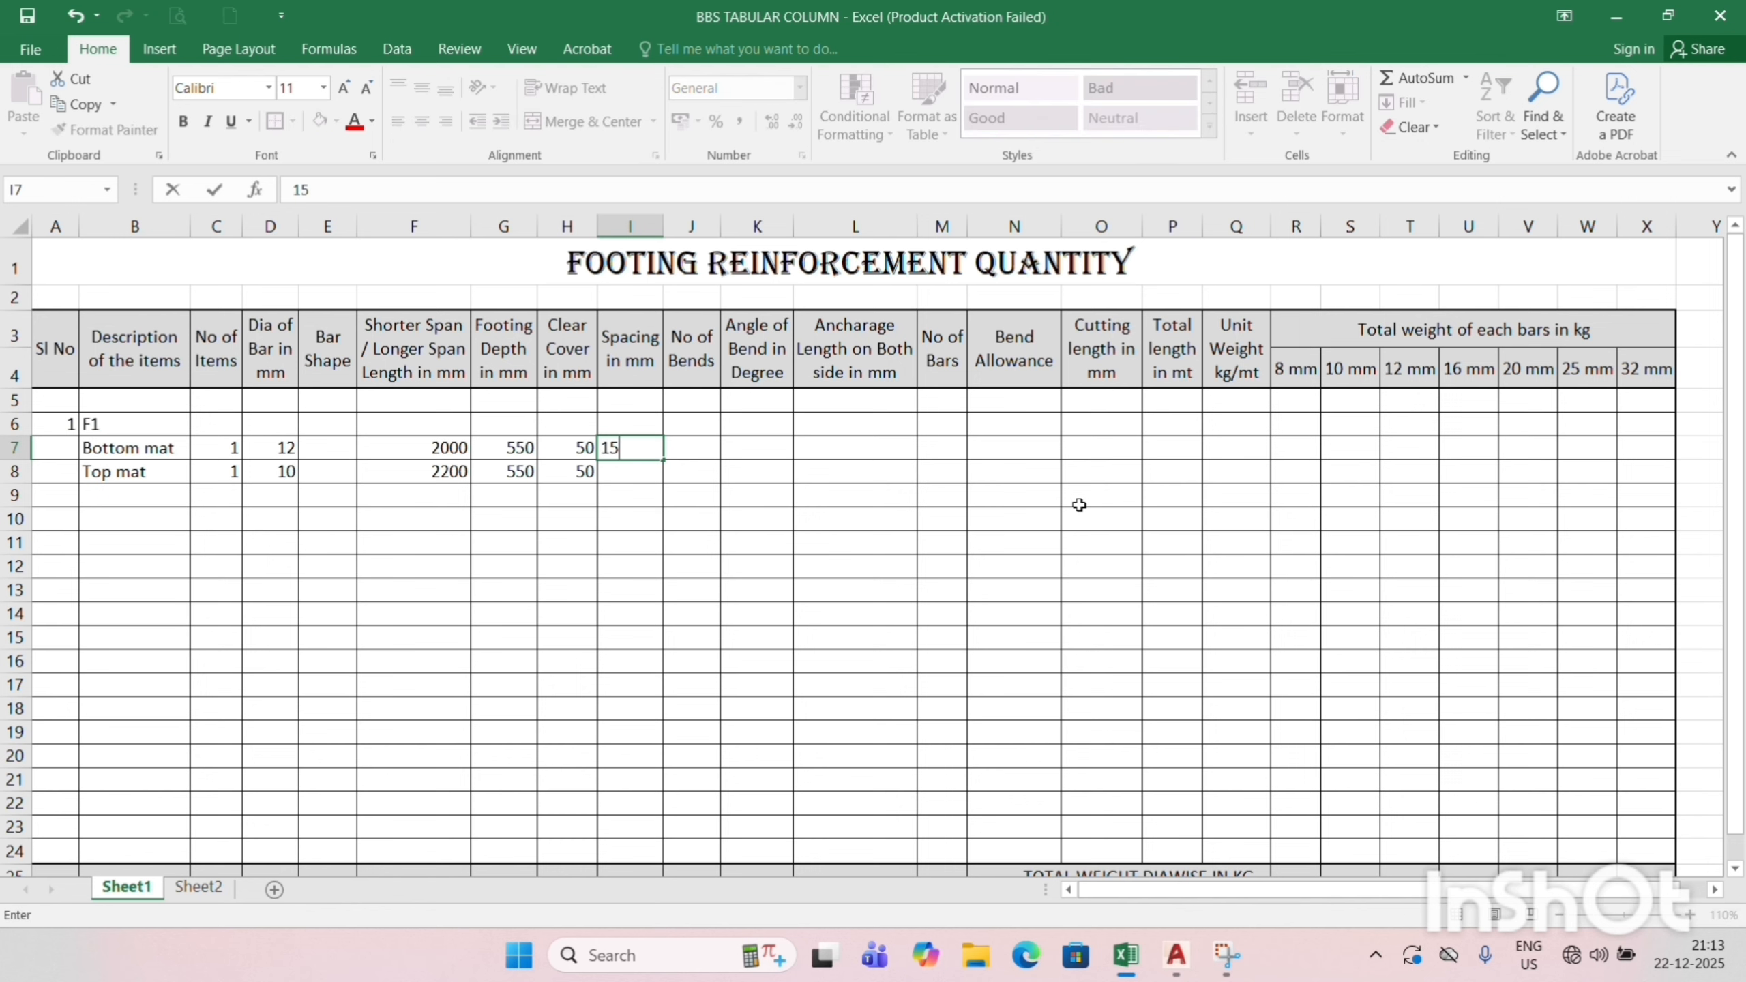
{"action": "type", "text": "0"}
{"action": "key", "text": "Return"}
{"action": "type", "text": "125"}
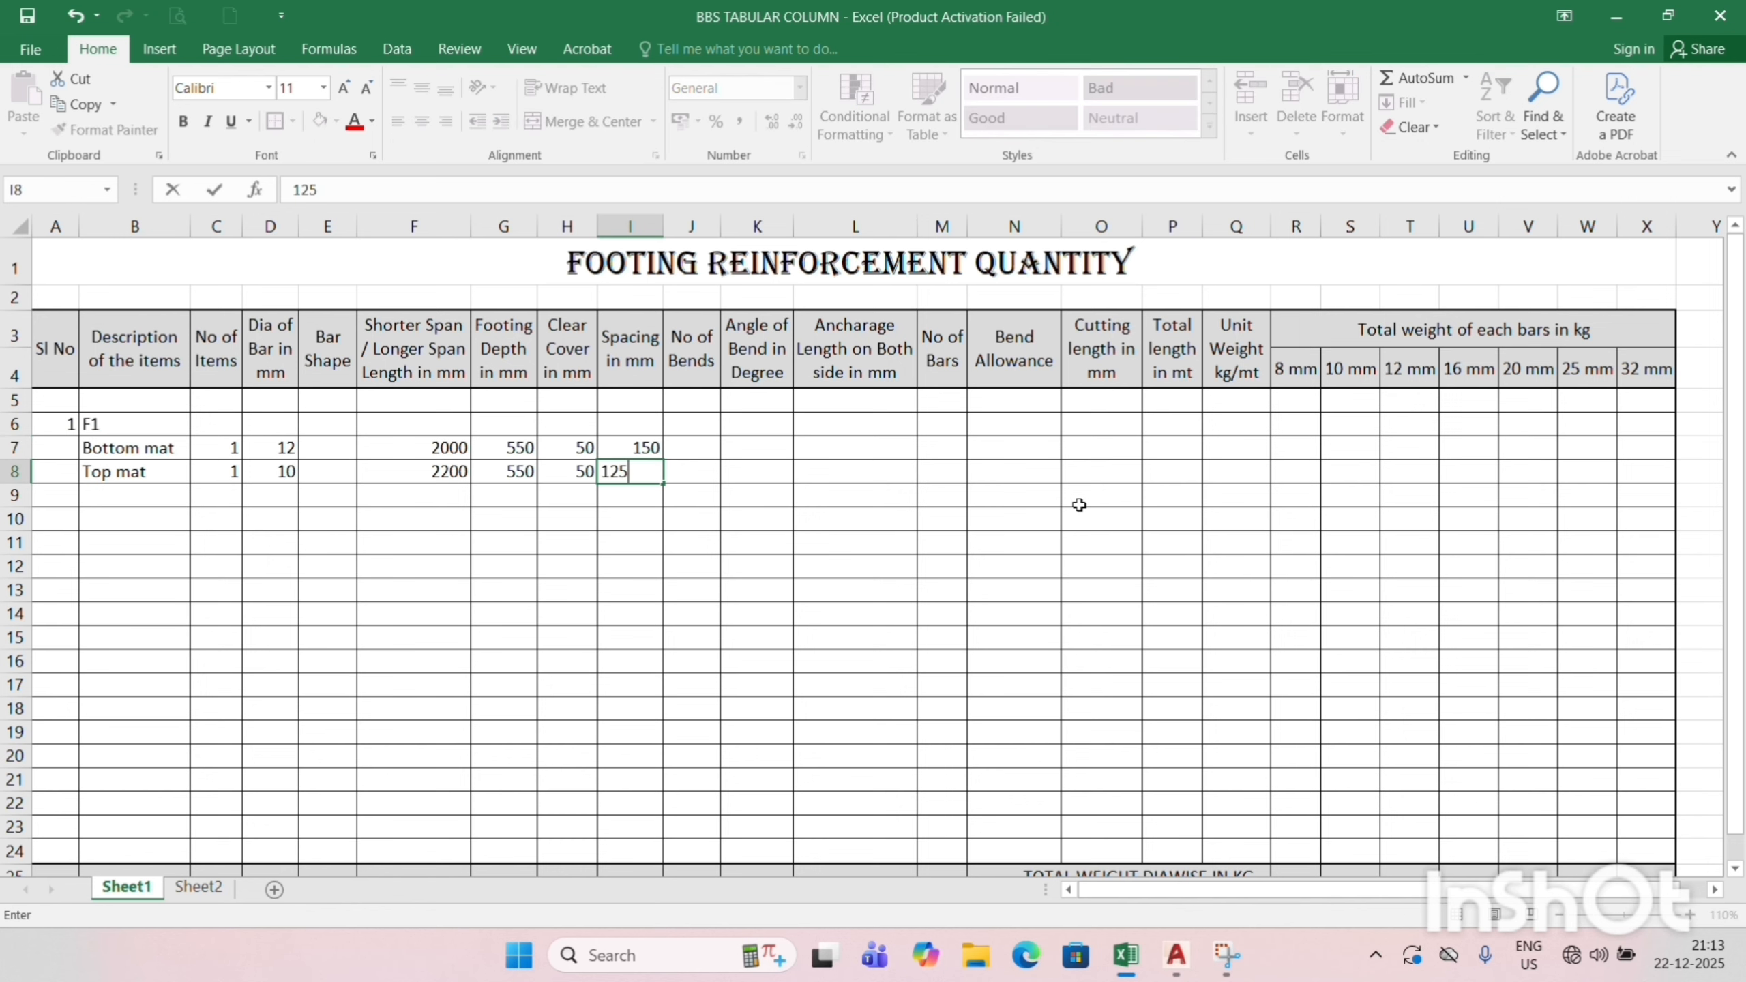
{"action": "key", "text": "Return"}
Check the F1 span sections in AutoCAD and enter 2 as the number of bends in J7 and J8 in Excel.
{"action": "key", "text": "Right"}
{"action": "key", "text": "Up"}
{"action": "key", "text": "Up"}
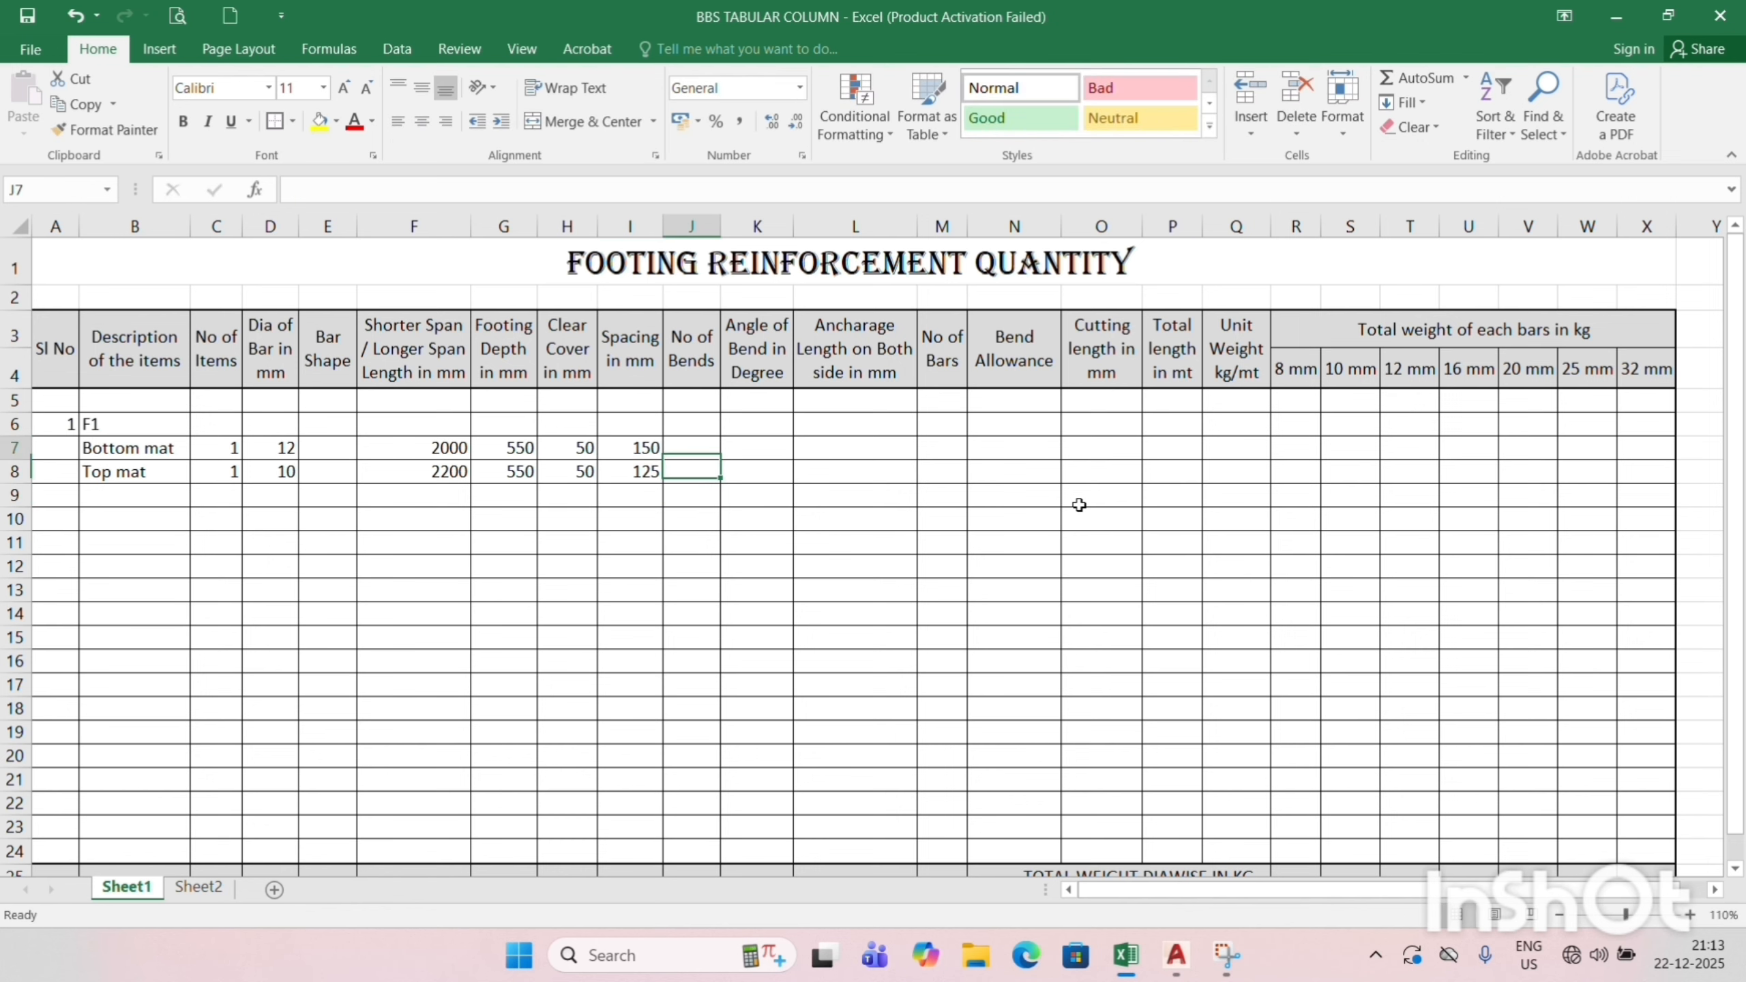
{"action": "key", "text": "alt+Tab"}
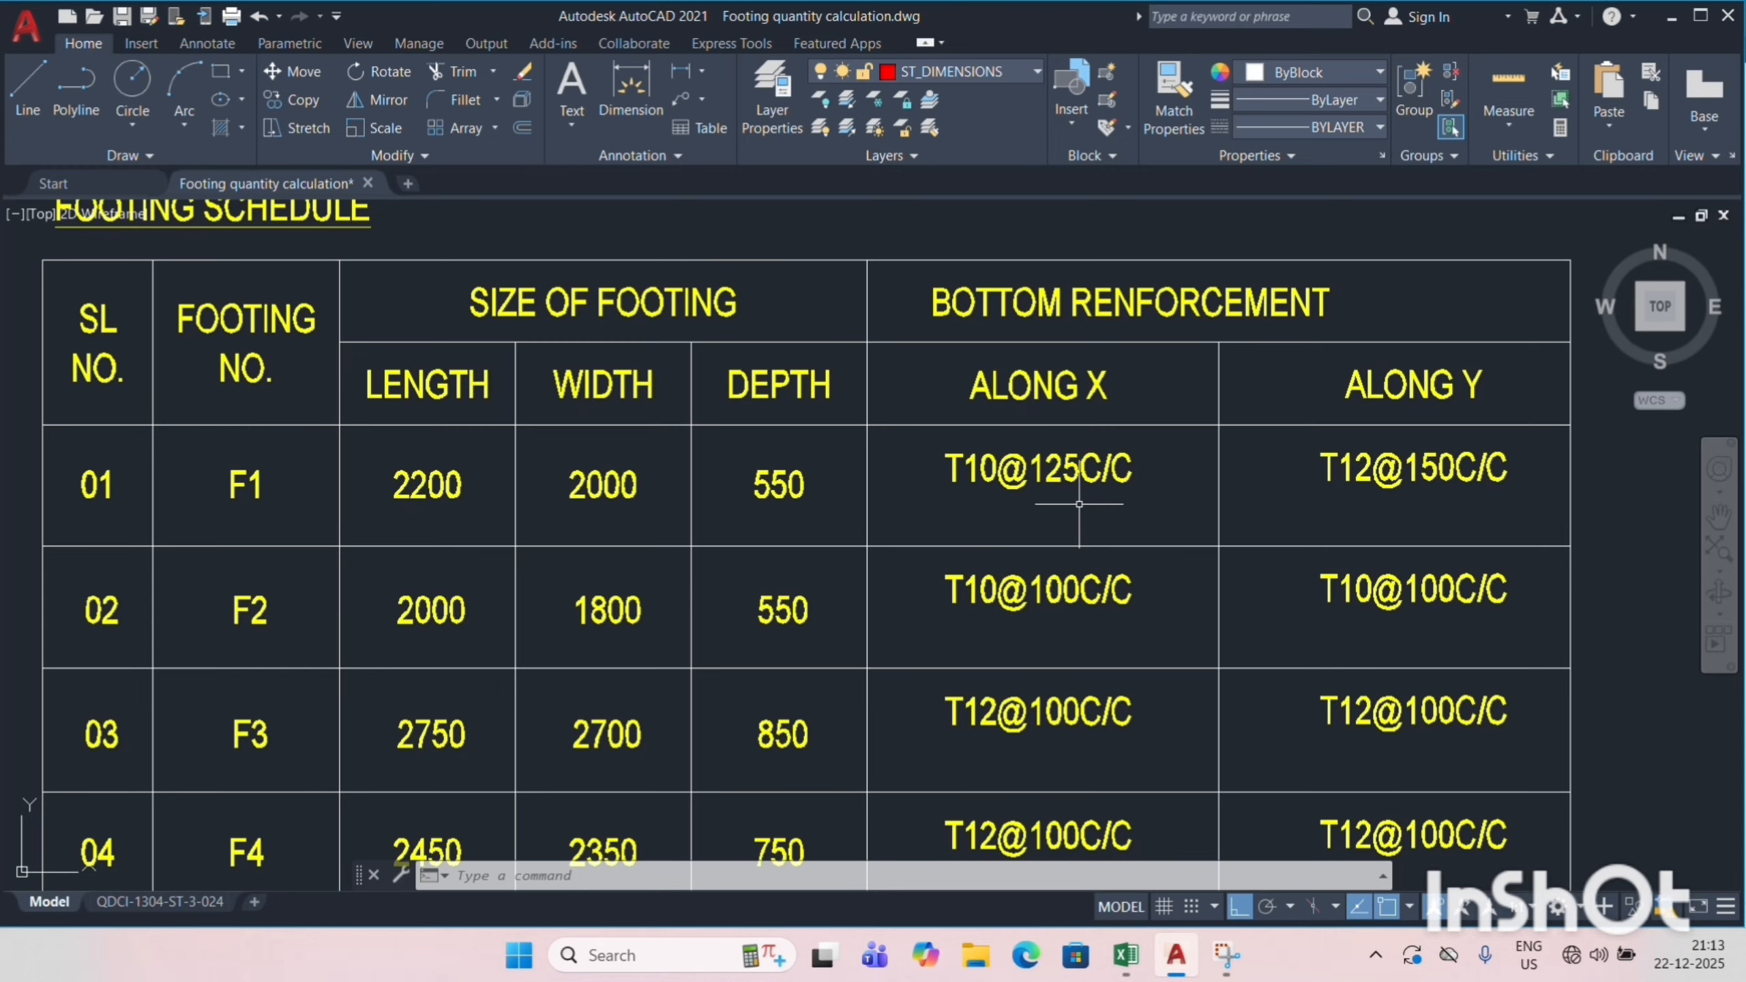
{"action": "scroll", "coordinate": [1076, 504], "scroll_direction": "down", "scroll_amount": 5}
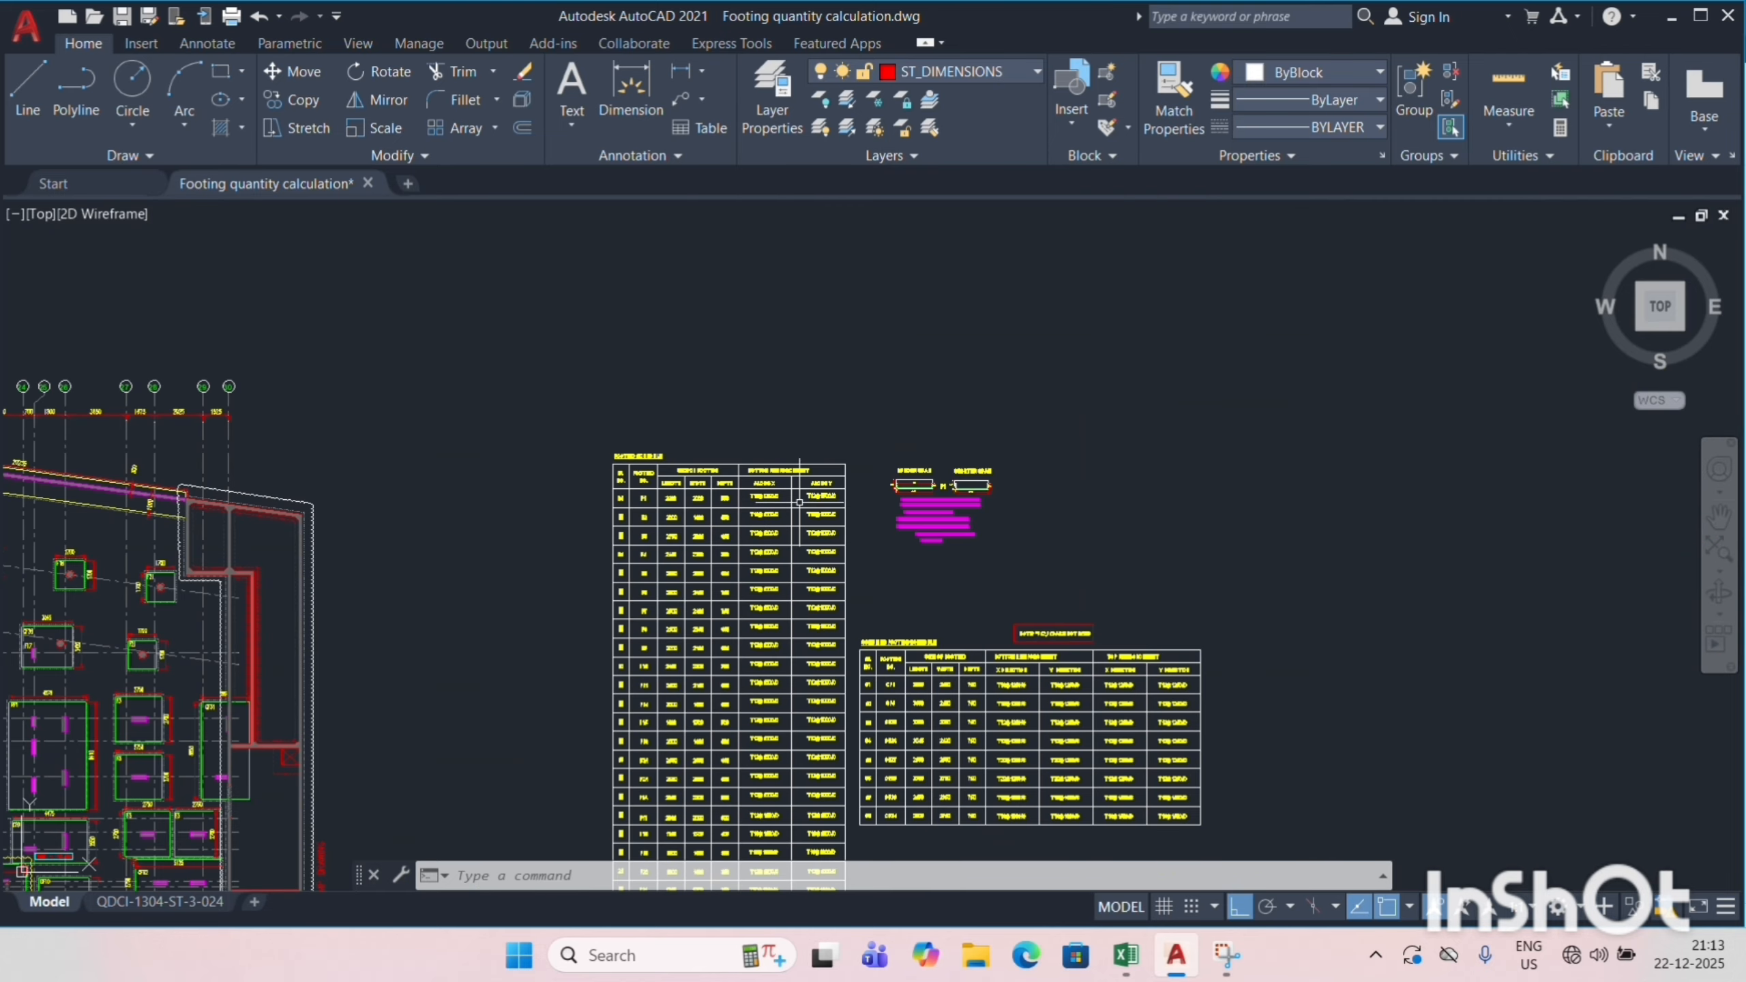
{"action": "scroll", "coordinate": [901, 444], "scroll_direction": "up", "scroll_amount": 5}
{"action": "scroll", "coordinate": [901, 444], "scroll_direction": "up", "scroll_amount": 2}
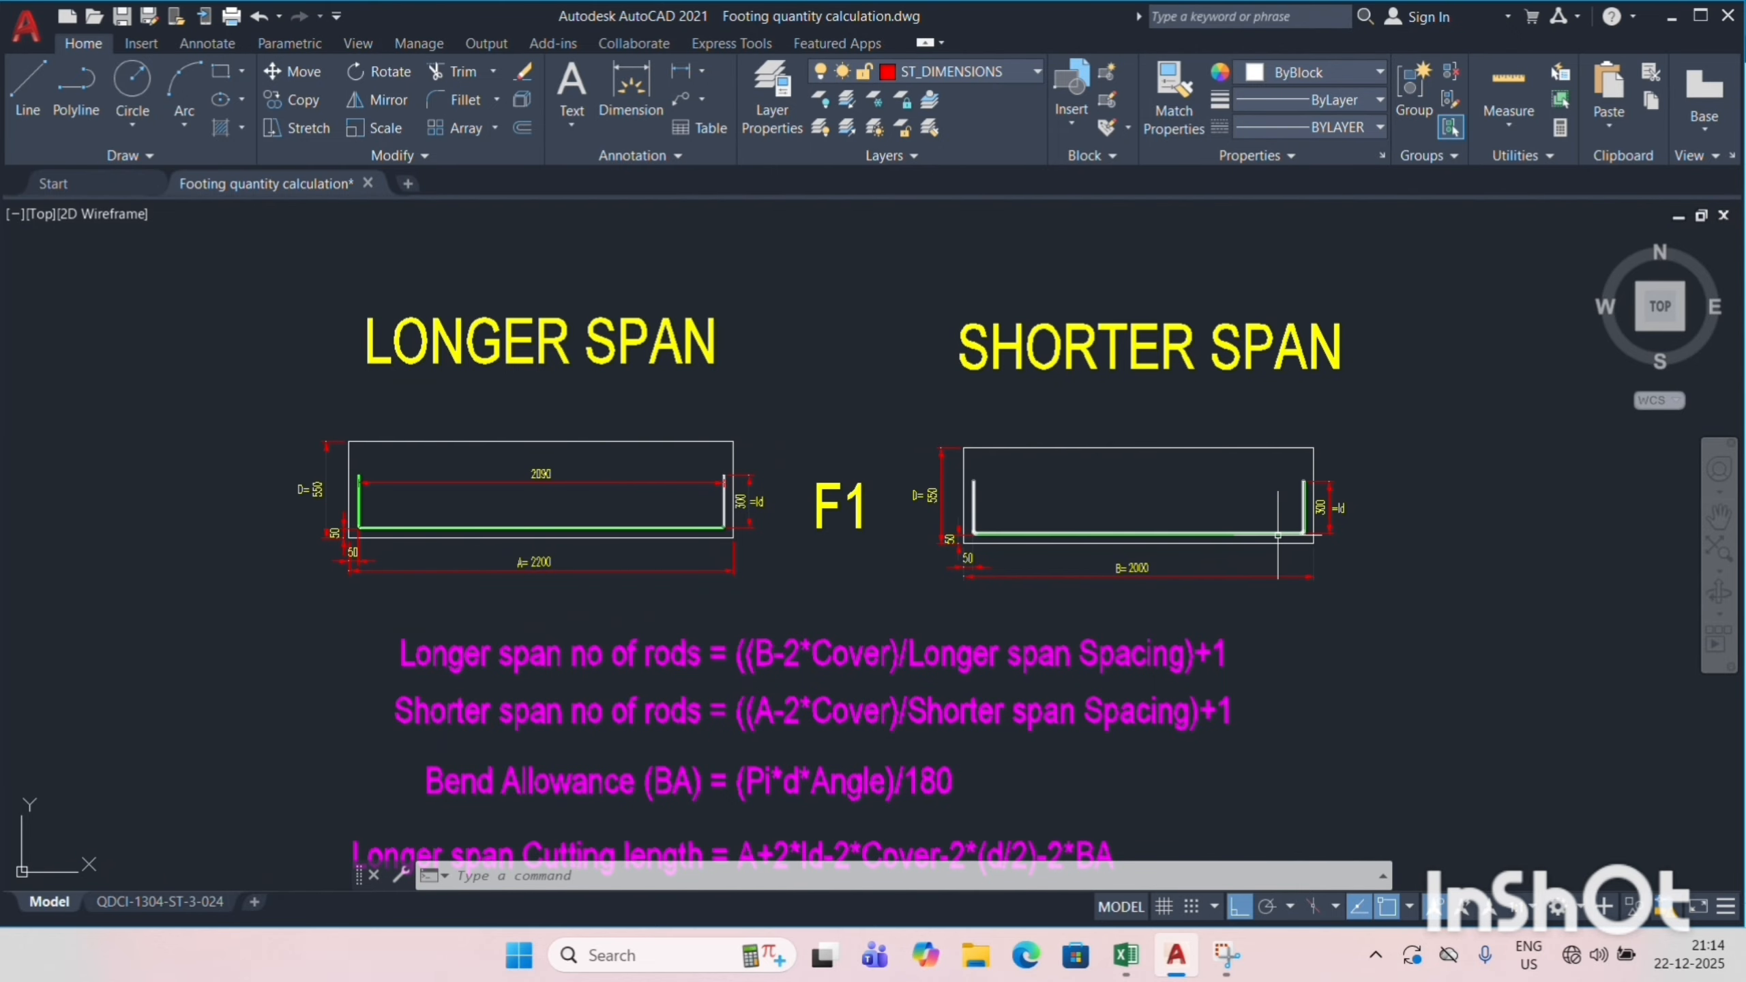
{"action": "key", "text": "alt+Tab"}
{"action": "type", "text": "2"}
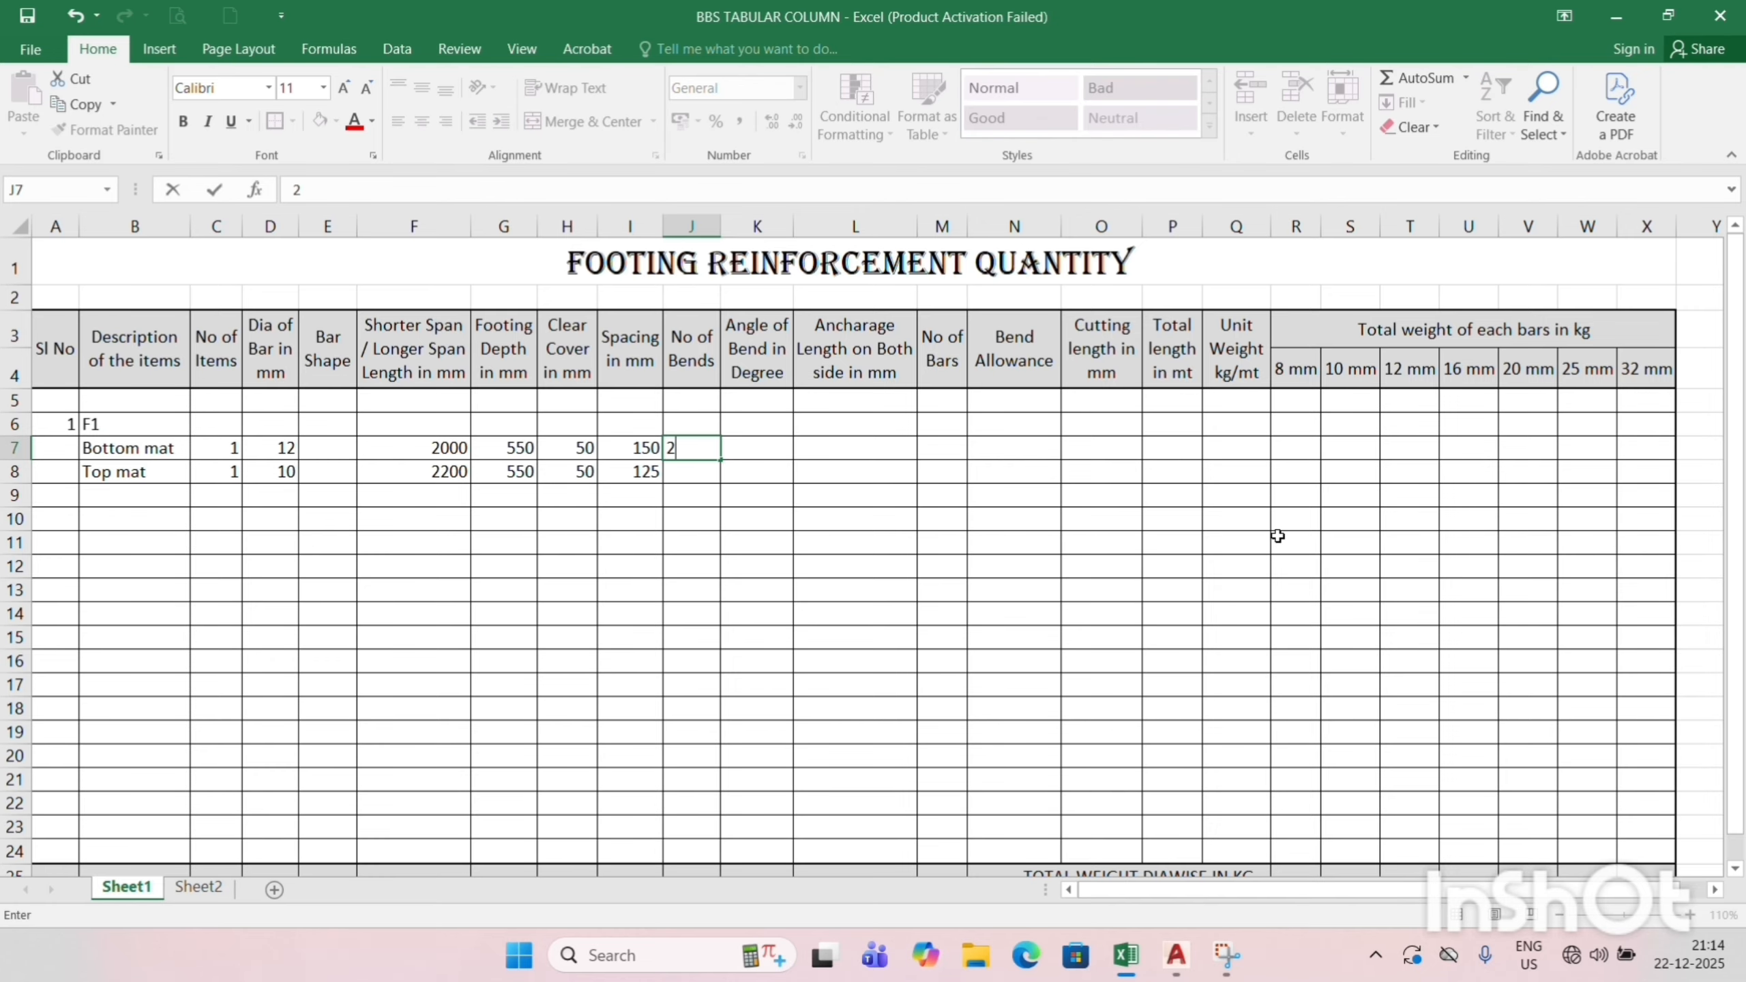
{"action": "key", "text": "Return"}
{"action": "type", "text": "2"}
{"action": "key", "text": "Return"}
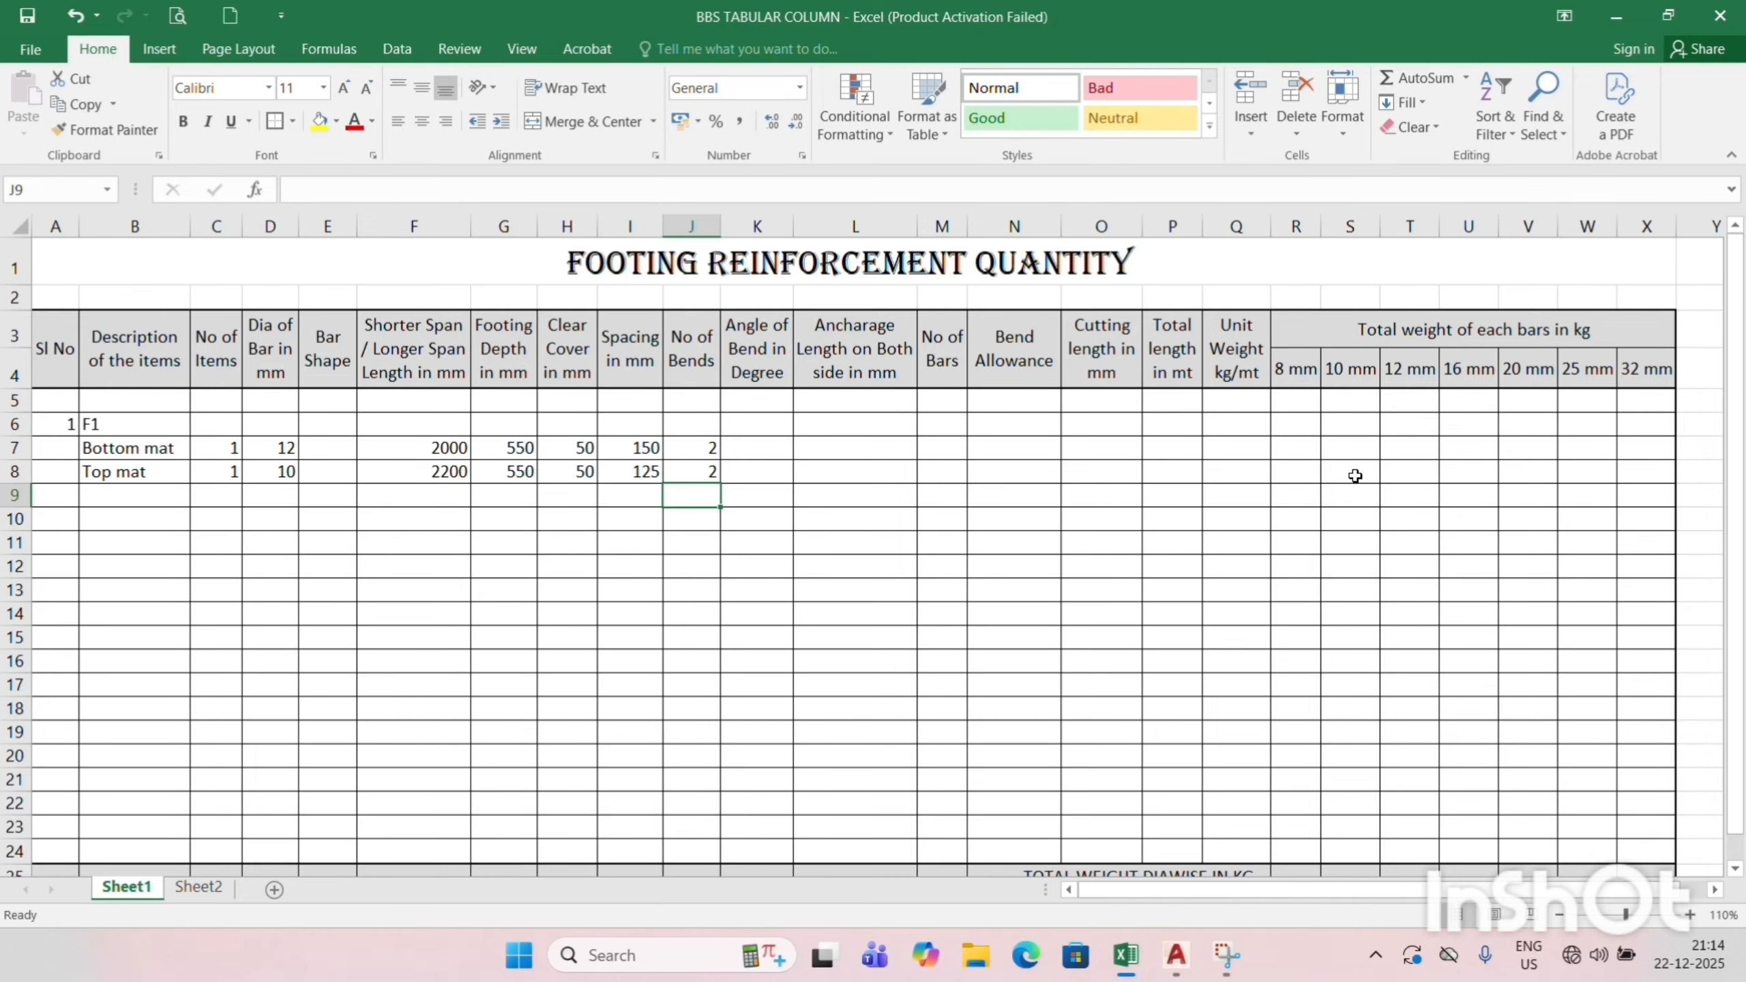
Enter a bend angle of 90 degrees for the bottom mat in K7 and the top mat in K8.
{"action": "left_click", "coordinate": [763, 449]}
{"action": "type", "text": "90"}
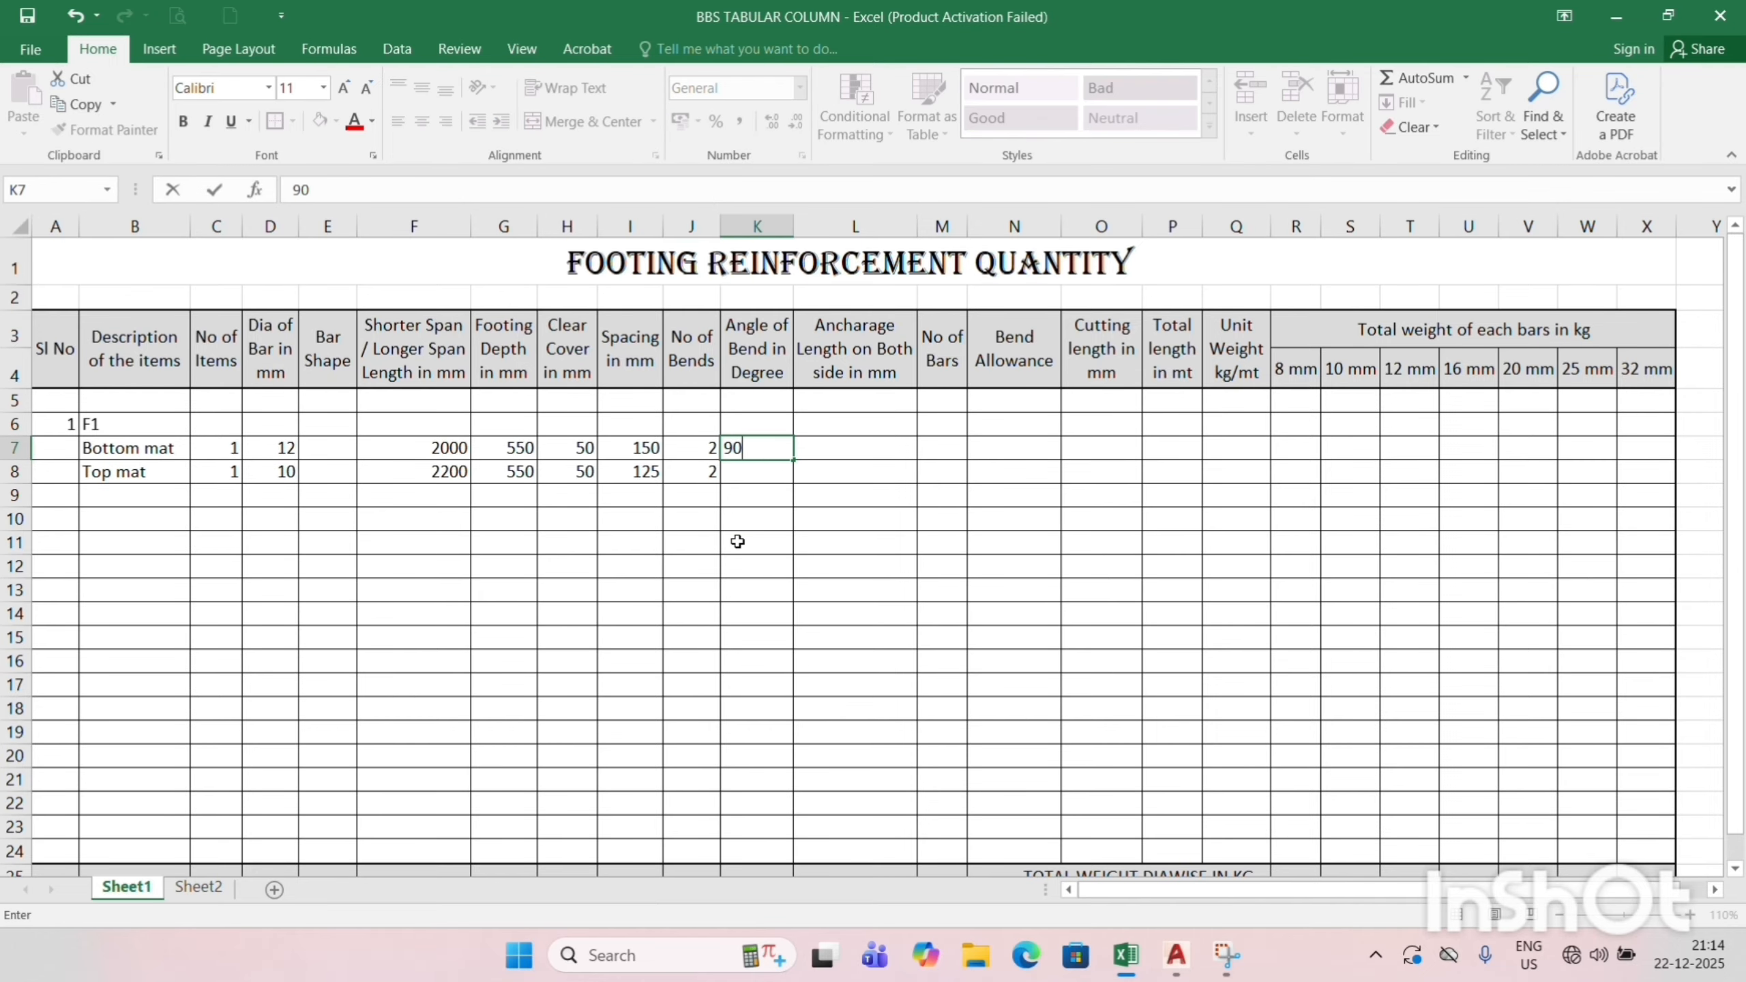
{"action": "key", "text": "Return"}
{"action": "type", "text": "90"}
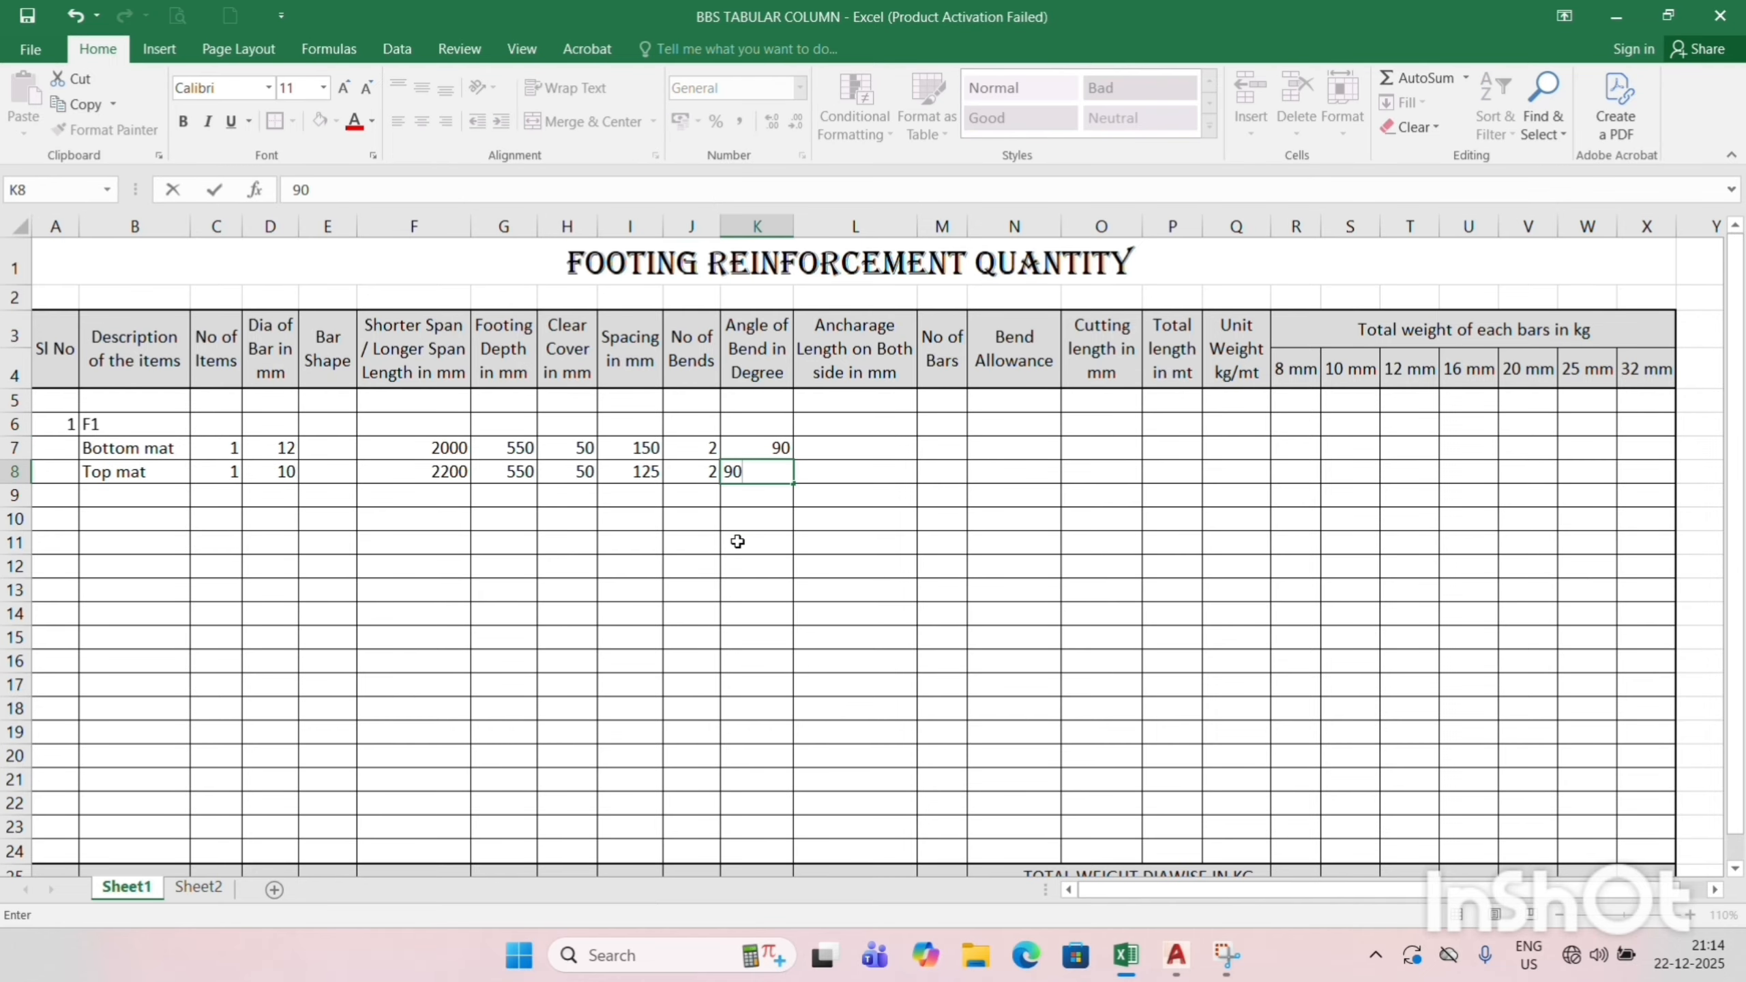
{"action": "key", "text": "Tab"}
Check the anchorage length ld in AutoCAD's F1 section and enter =2*300 in L7 and L8 in Excel.
{"action": "key", "text": "Up"}
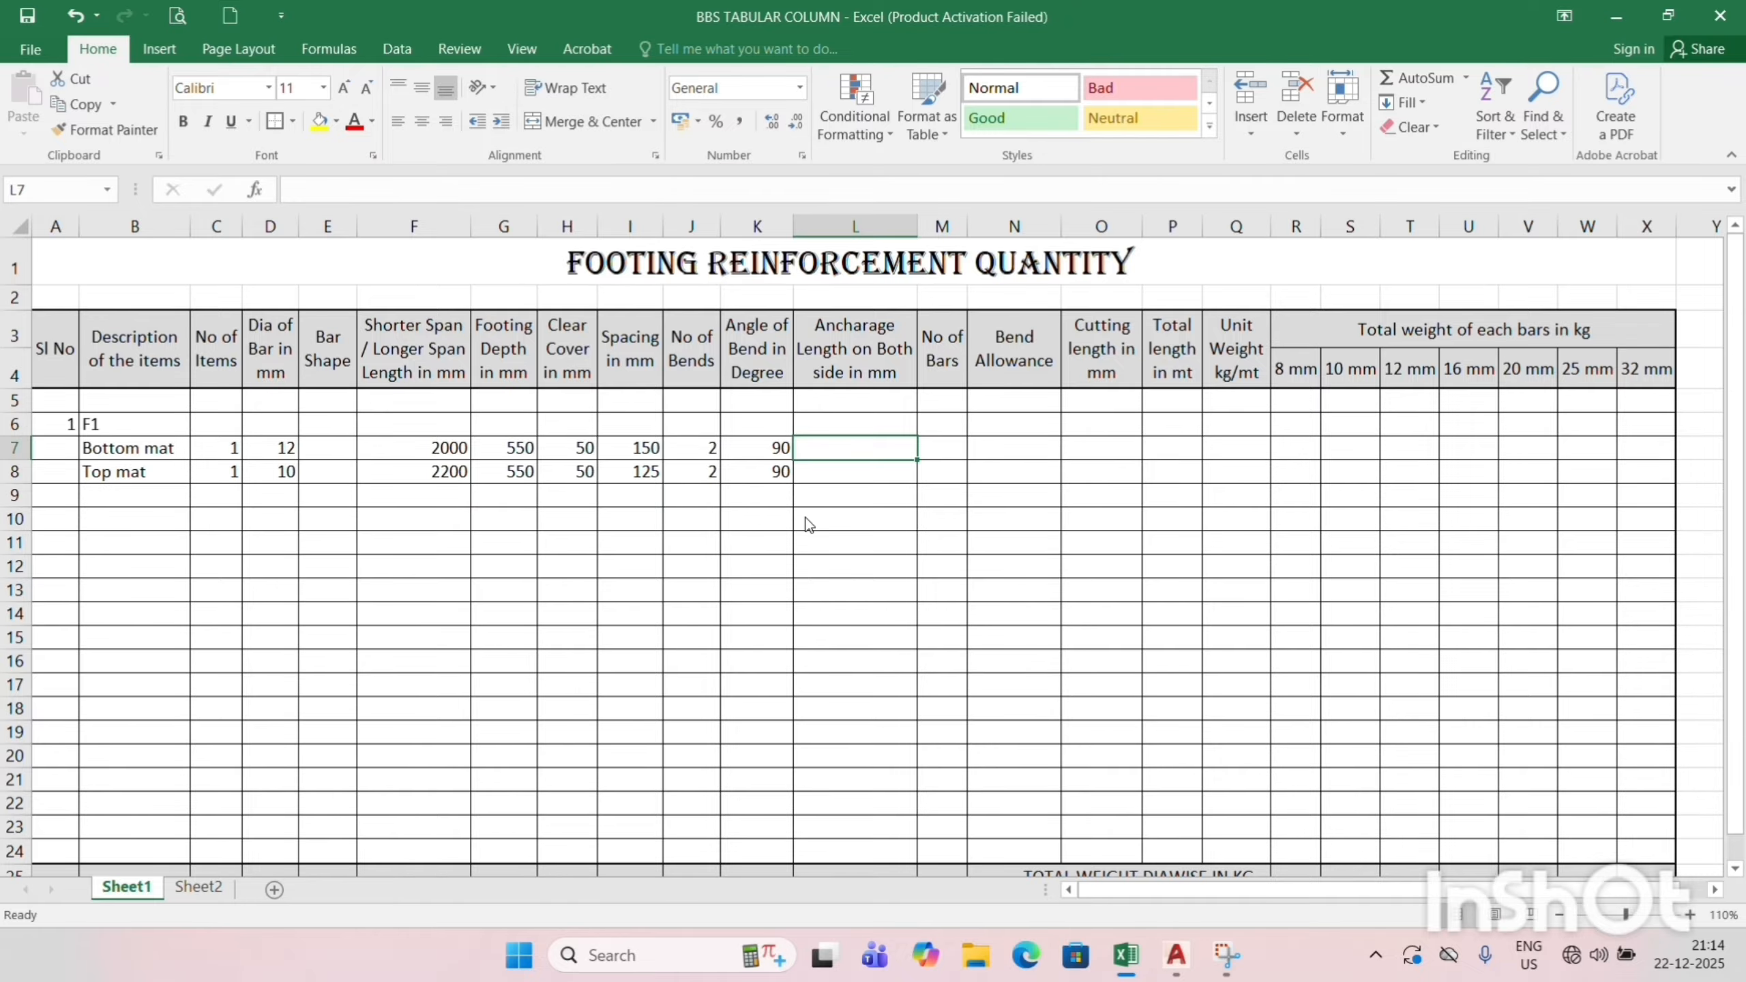
{"action": "key", "text": "alt+Tab"}
{"action": "scroll", "coordinate": [743, 493], "scroll_direction": "up", "scroll_amount": 3}
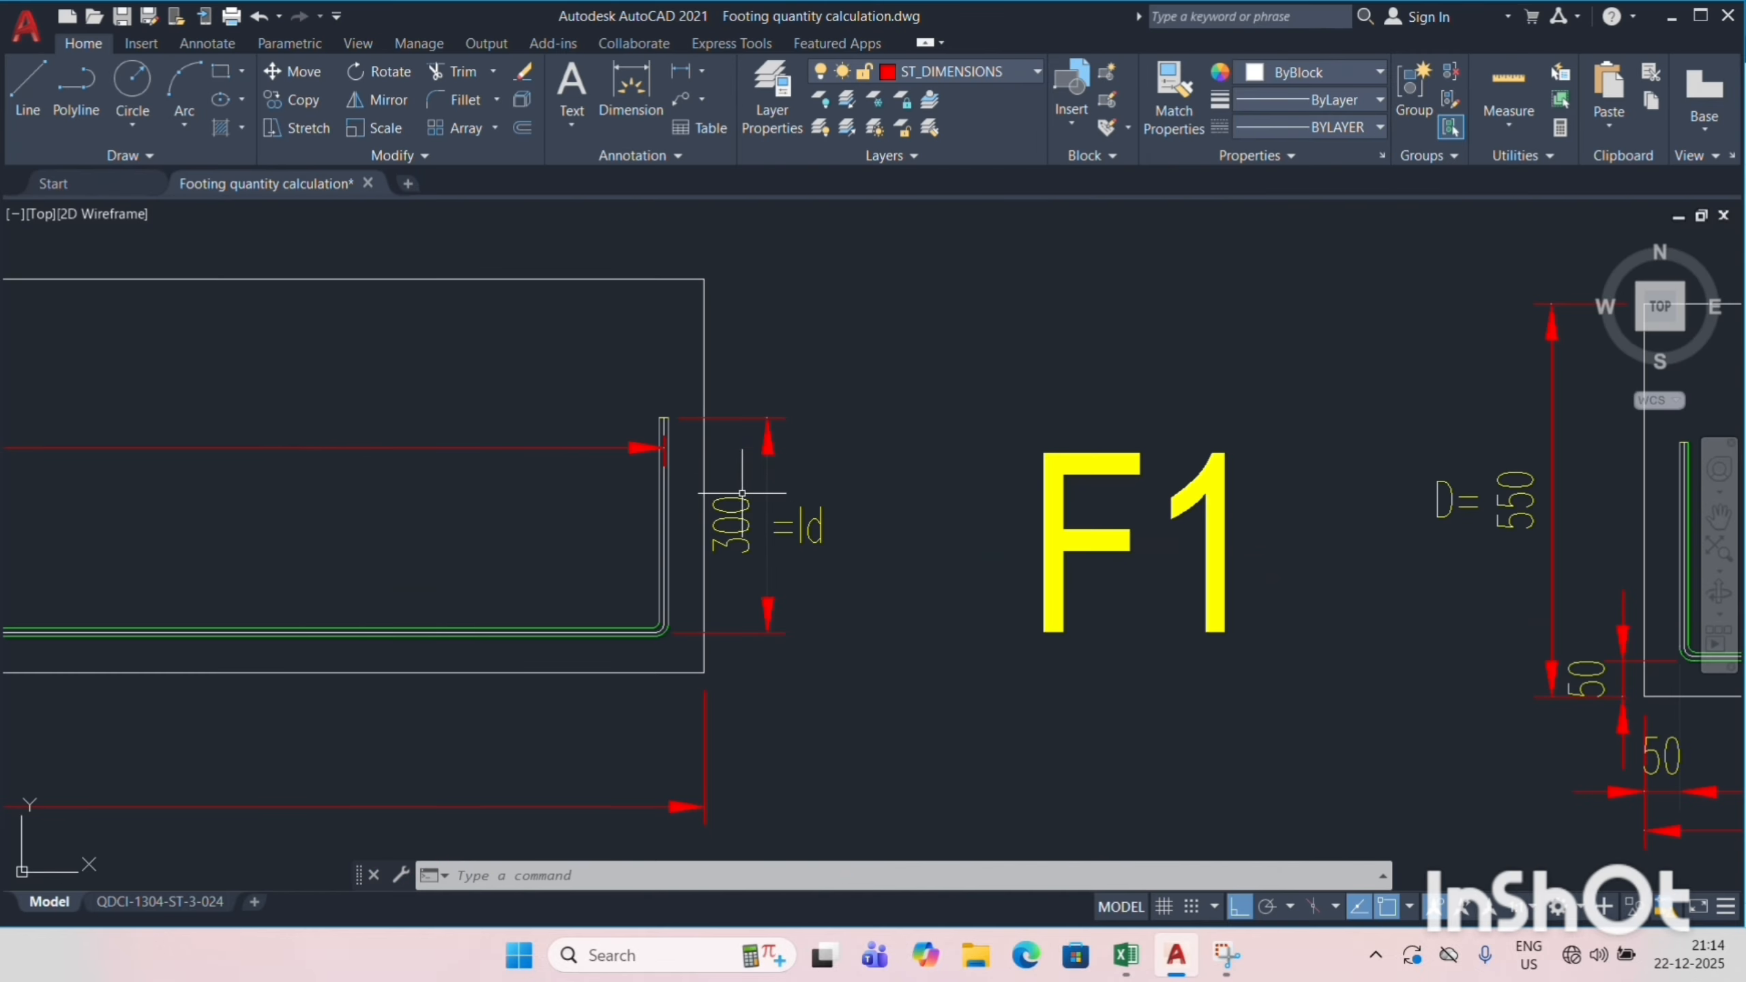
{"action": "scroll", "coordinate": [853, 525], "scroll_direction": "down", "scroll_amount": 3}
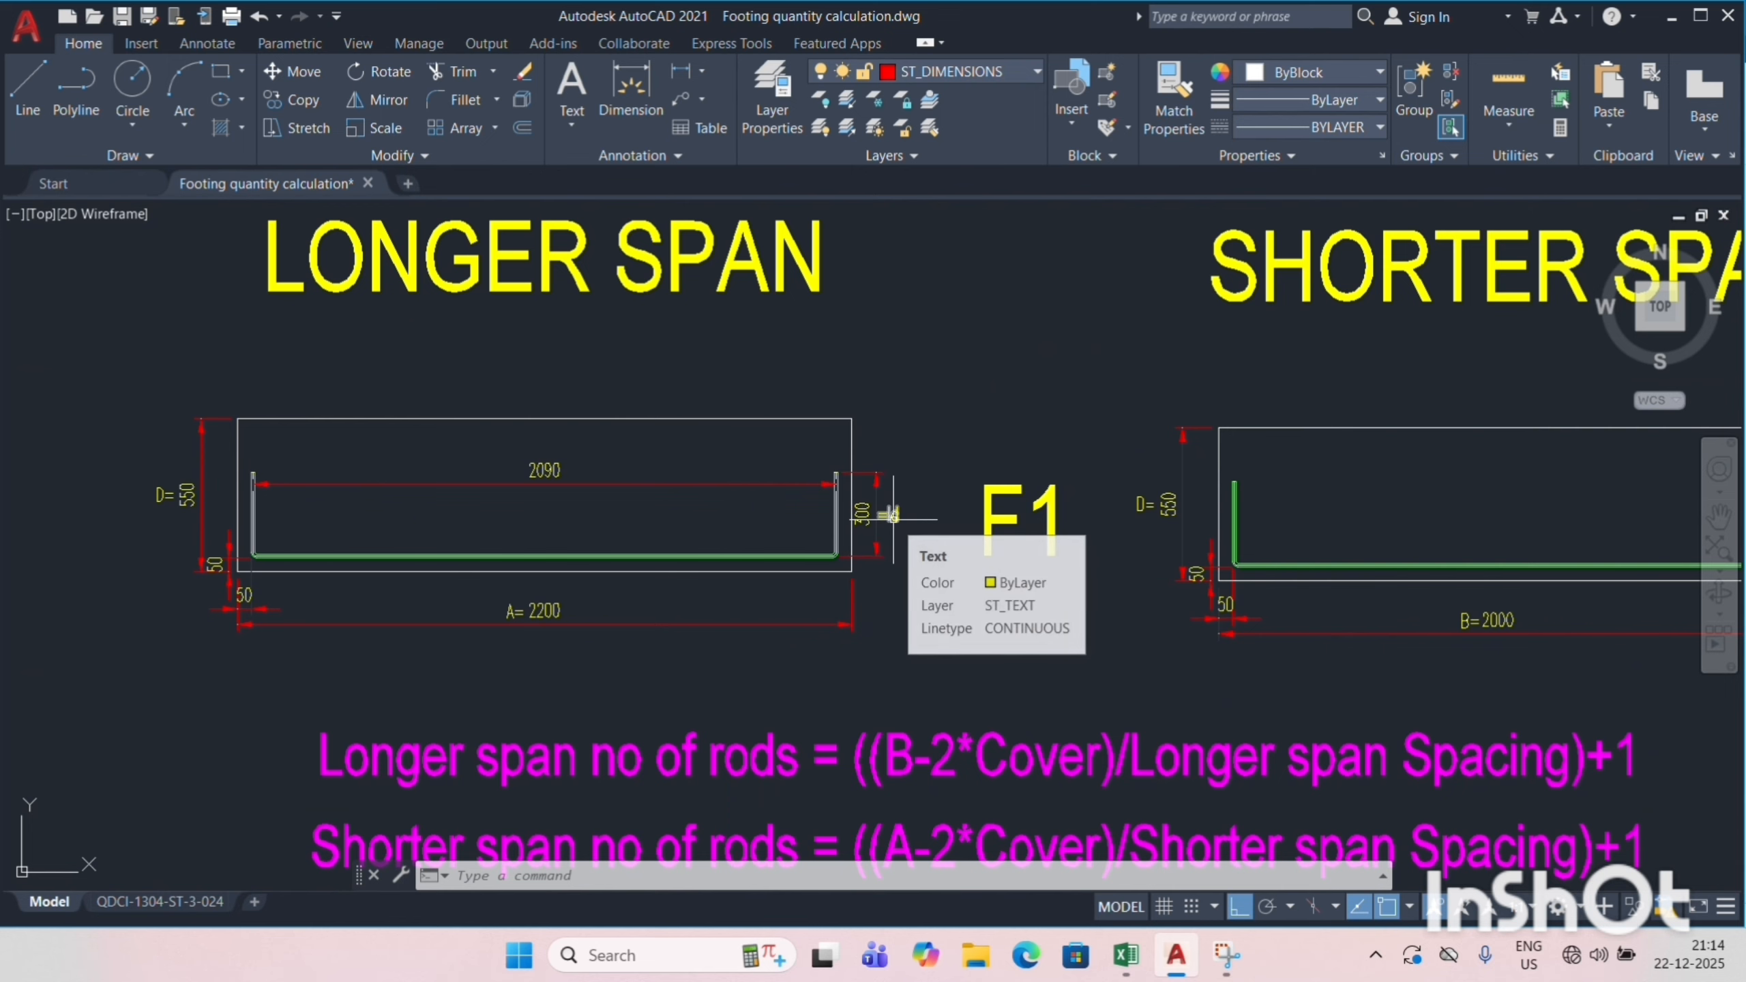
{"action": "key", "text": "alt+Tab"}
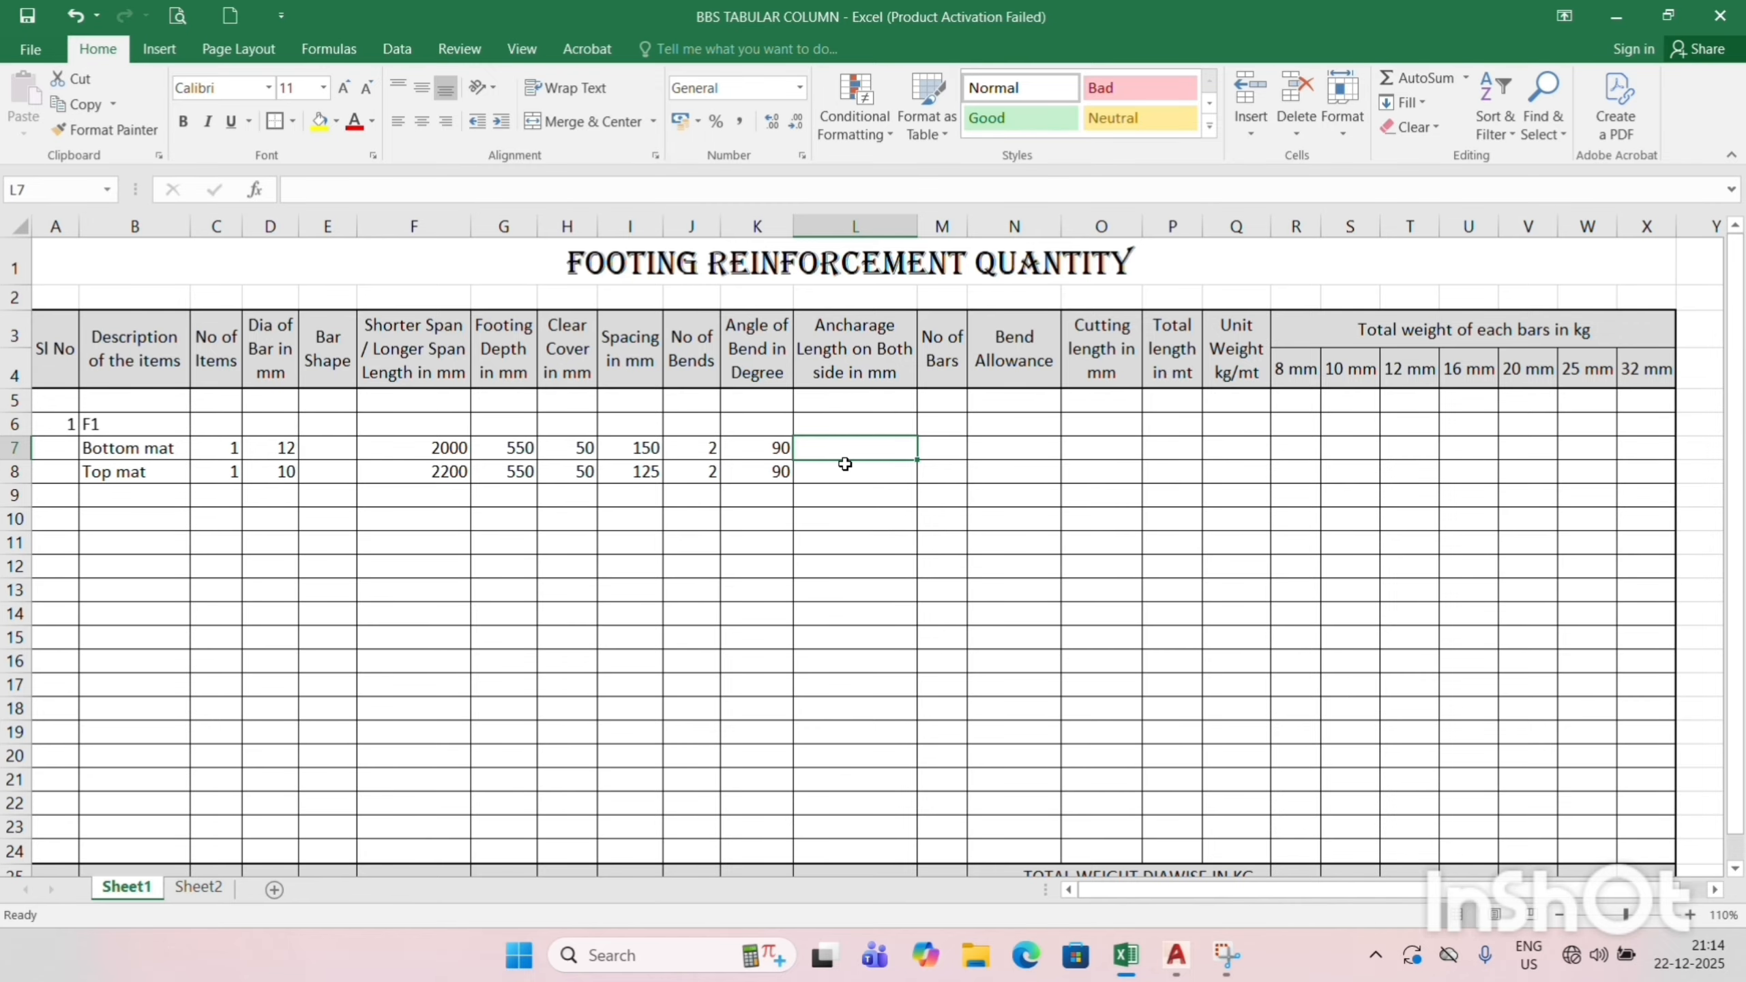
{"action": "type", "text": "=2*"}
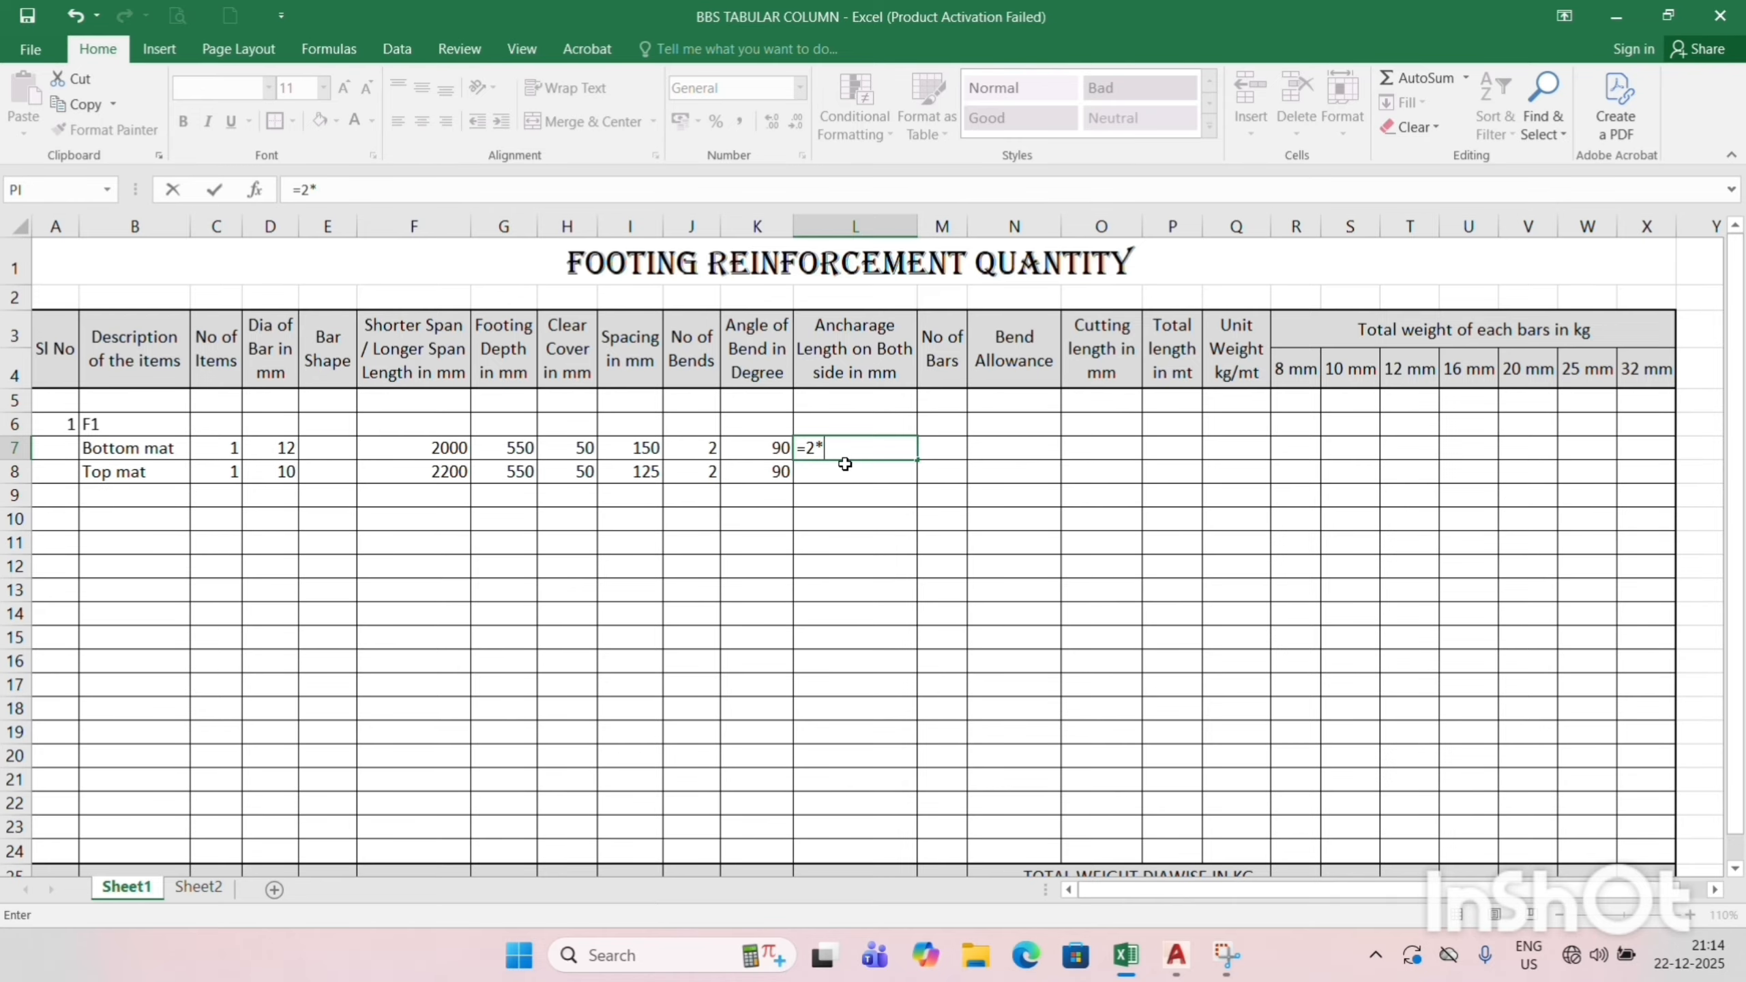
{"action": "type", "text": "300"}
{"action": "key", "text": "Return"}
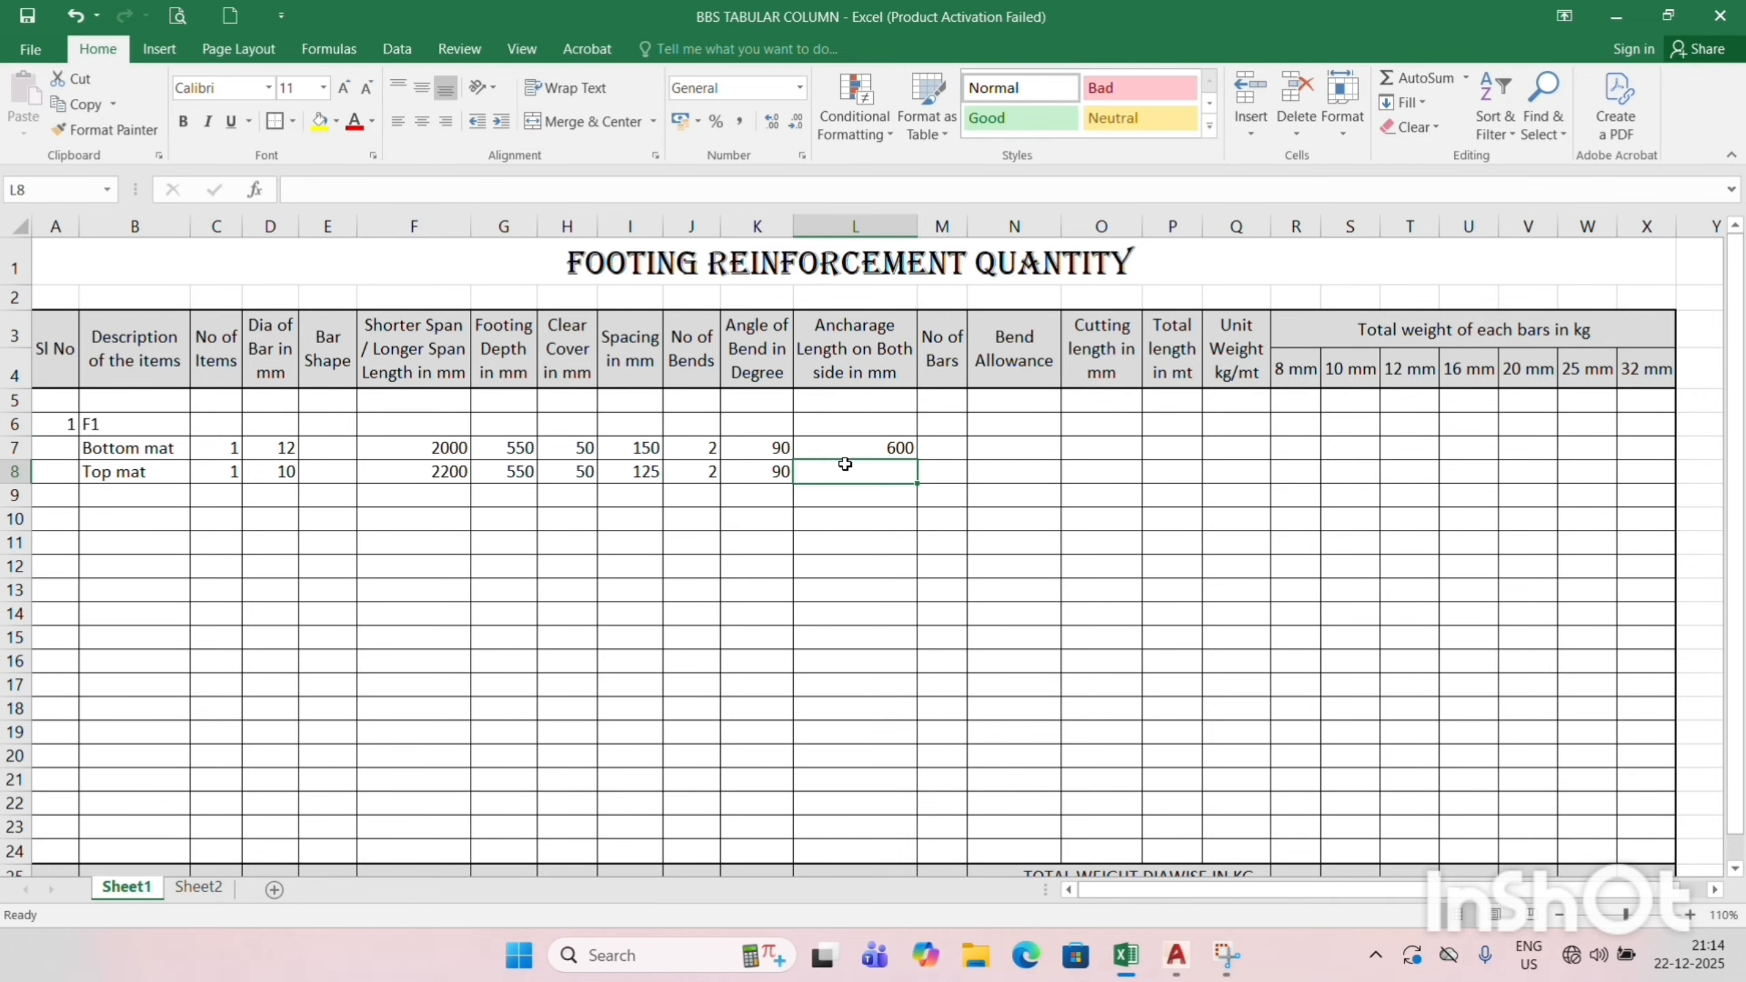
{"action": "type", "text": "="}
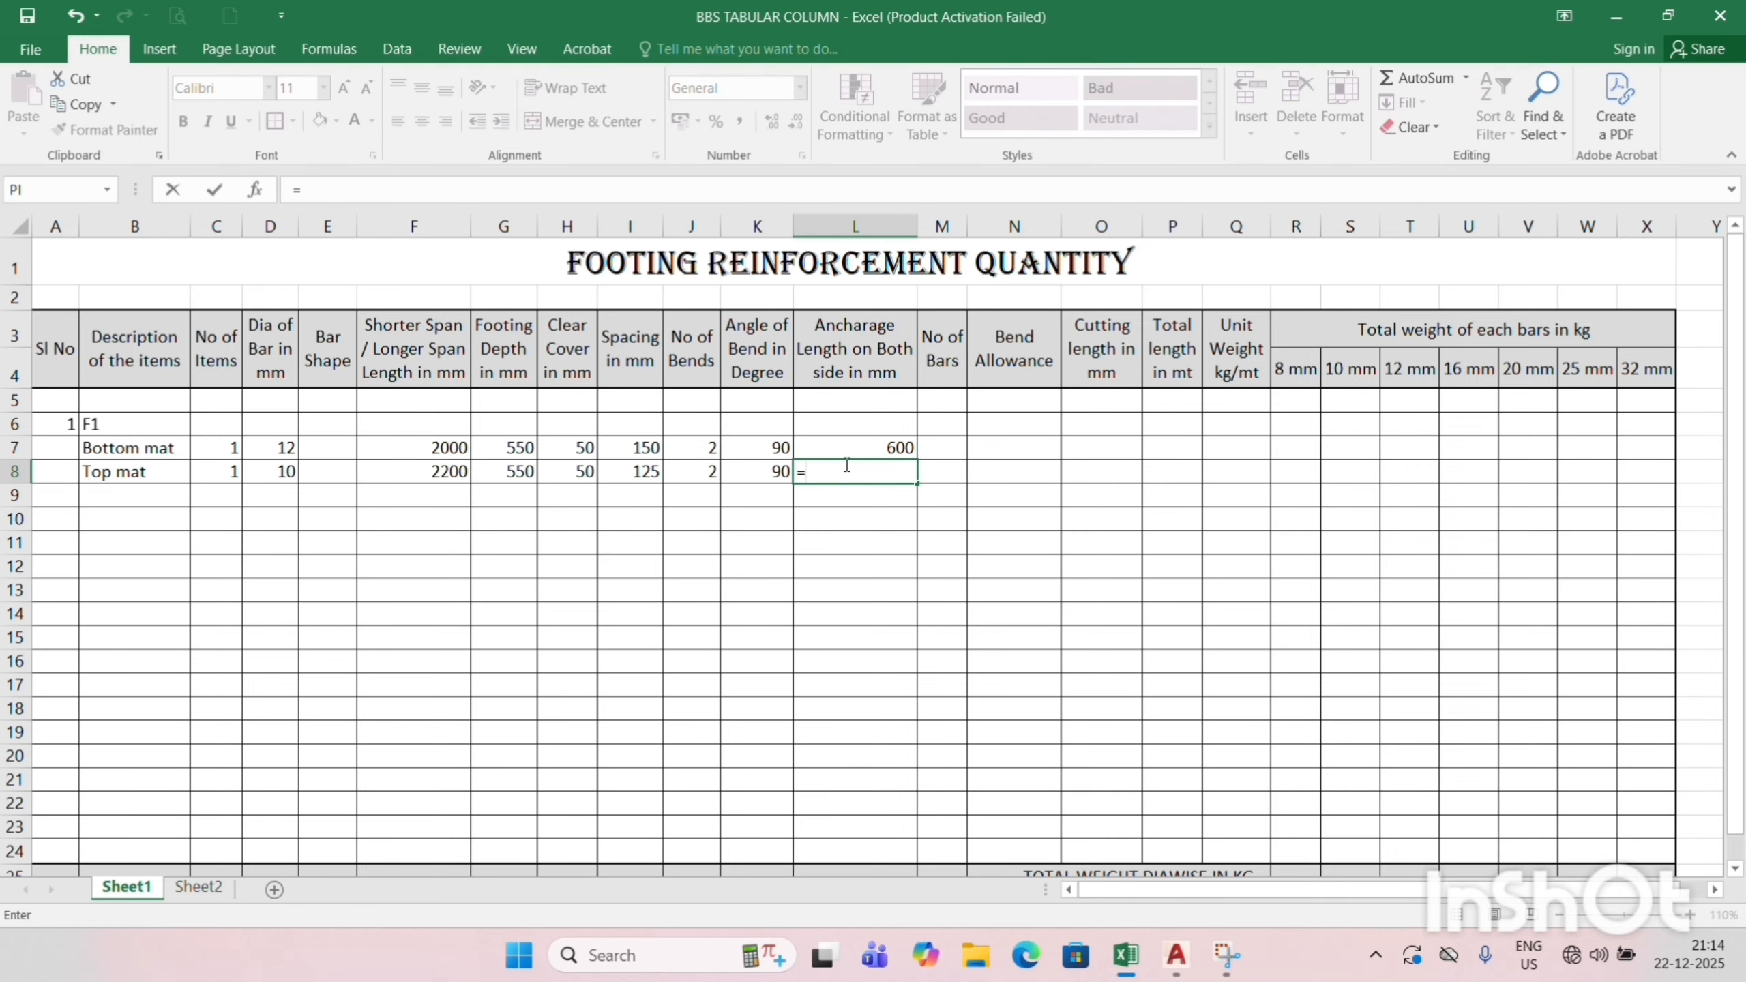
{"action": "type", "text": "2*300"}
{"action": "key", "text": "Return"}
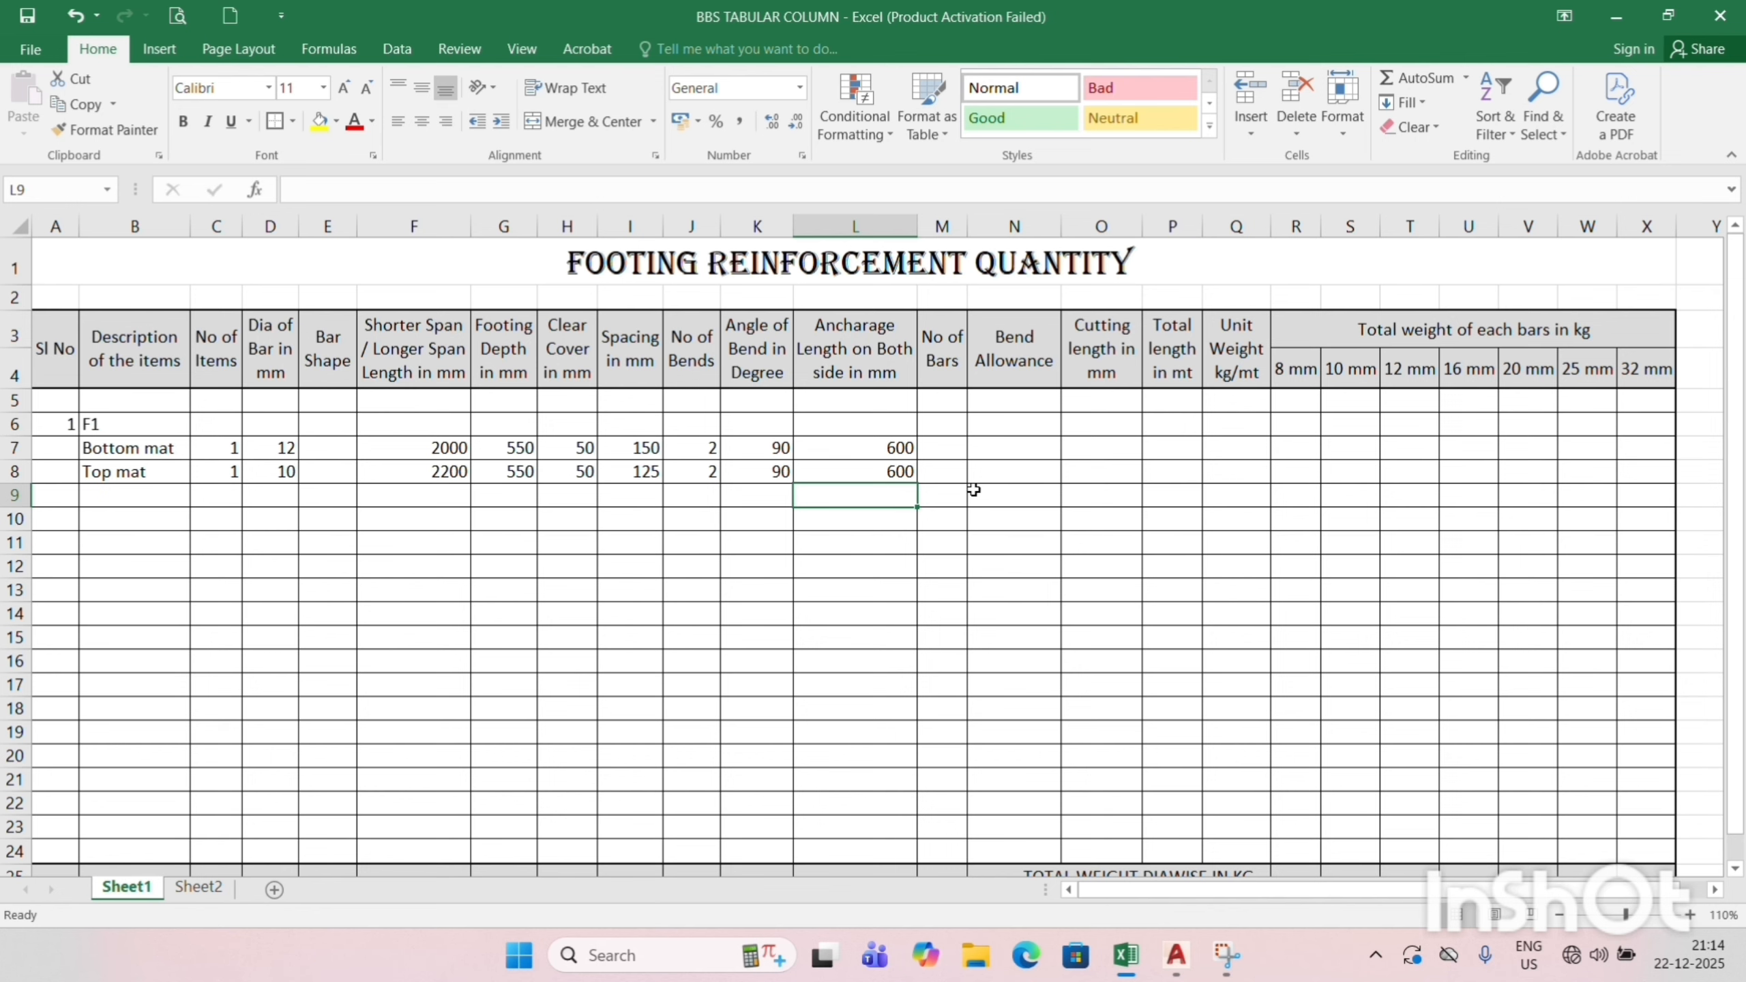
Check the number-of-rods formulas in AutoCAD and enter =(F8-2*H7)/I7+1 in M7 in Excel for the bottom mat's bar count.
{"action": "key", "text": "alt+Tab"}
{"action": "scroll", "coordinate": [966, 475], "scroll_direction": "down", "scroll_amount": 7}
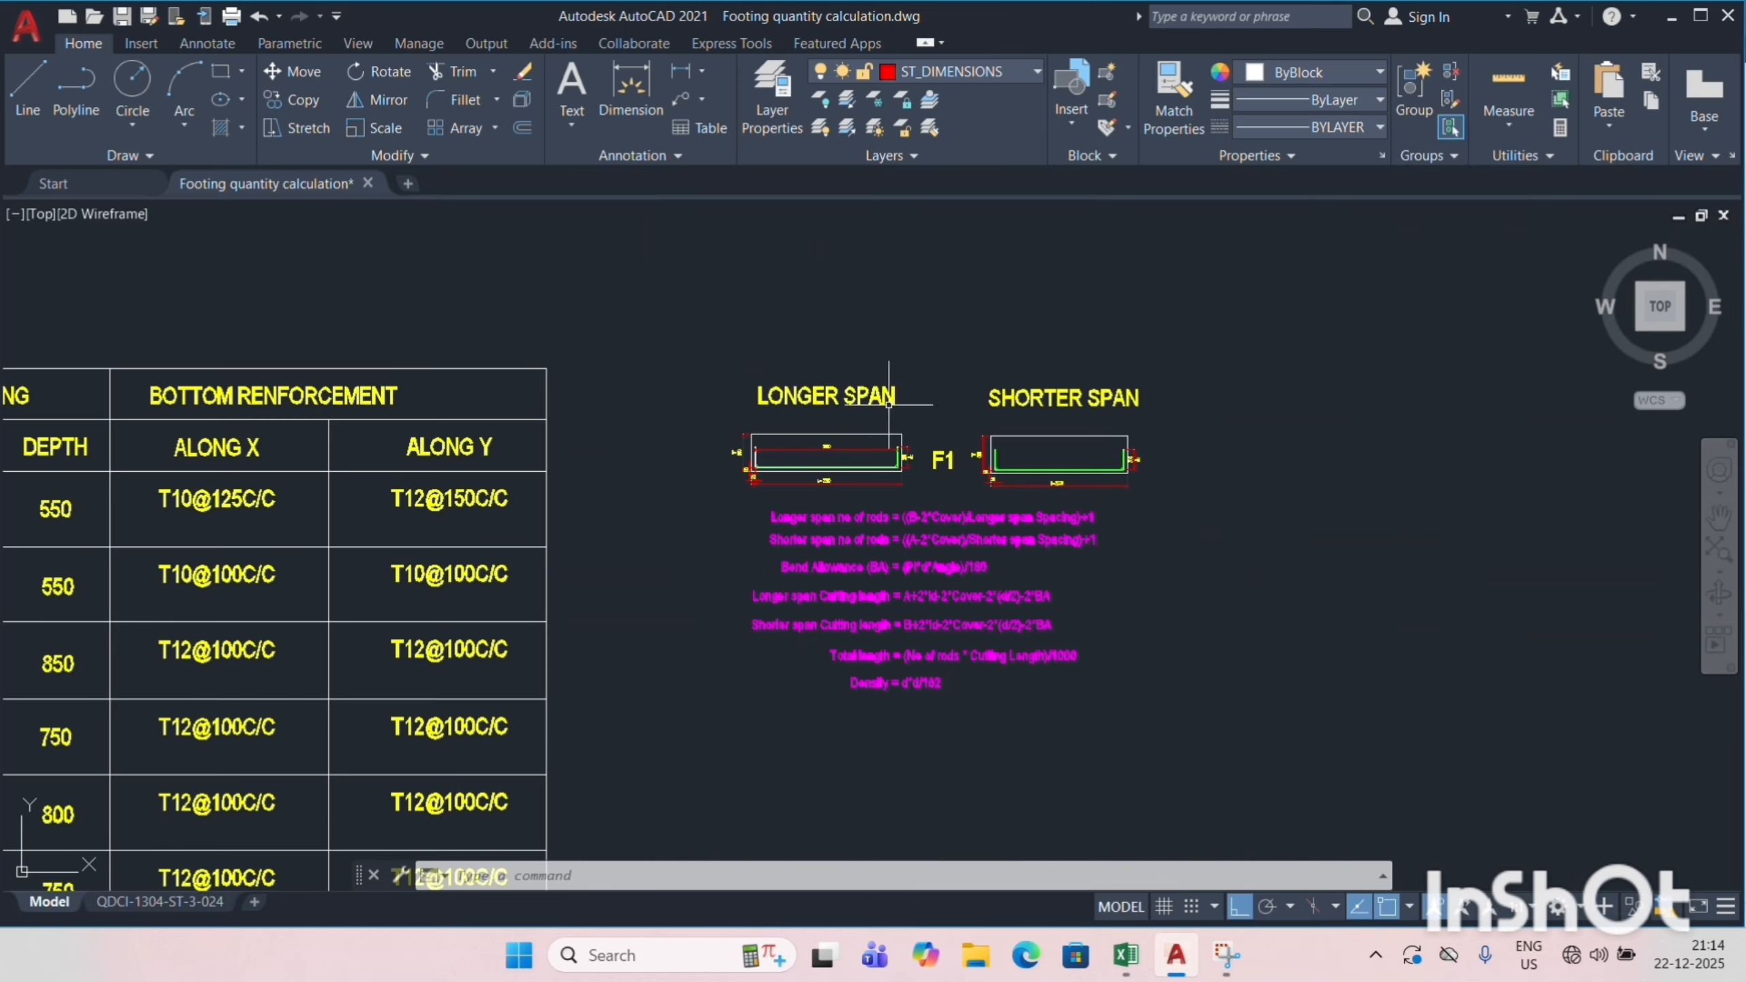
{"action": "scroll", "coordinate": [882, 436], "scroll_direction": "up", "scroll_amount": 3}
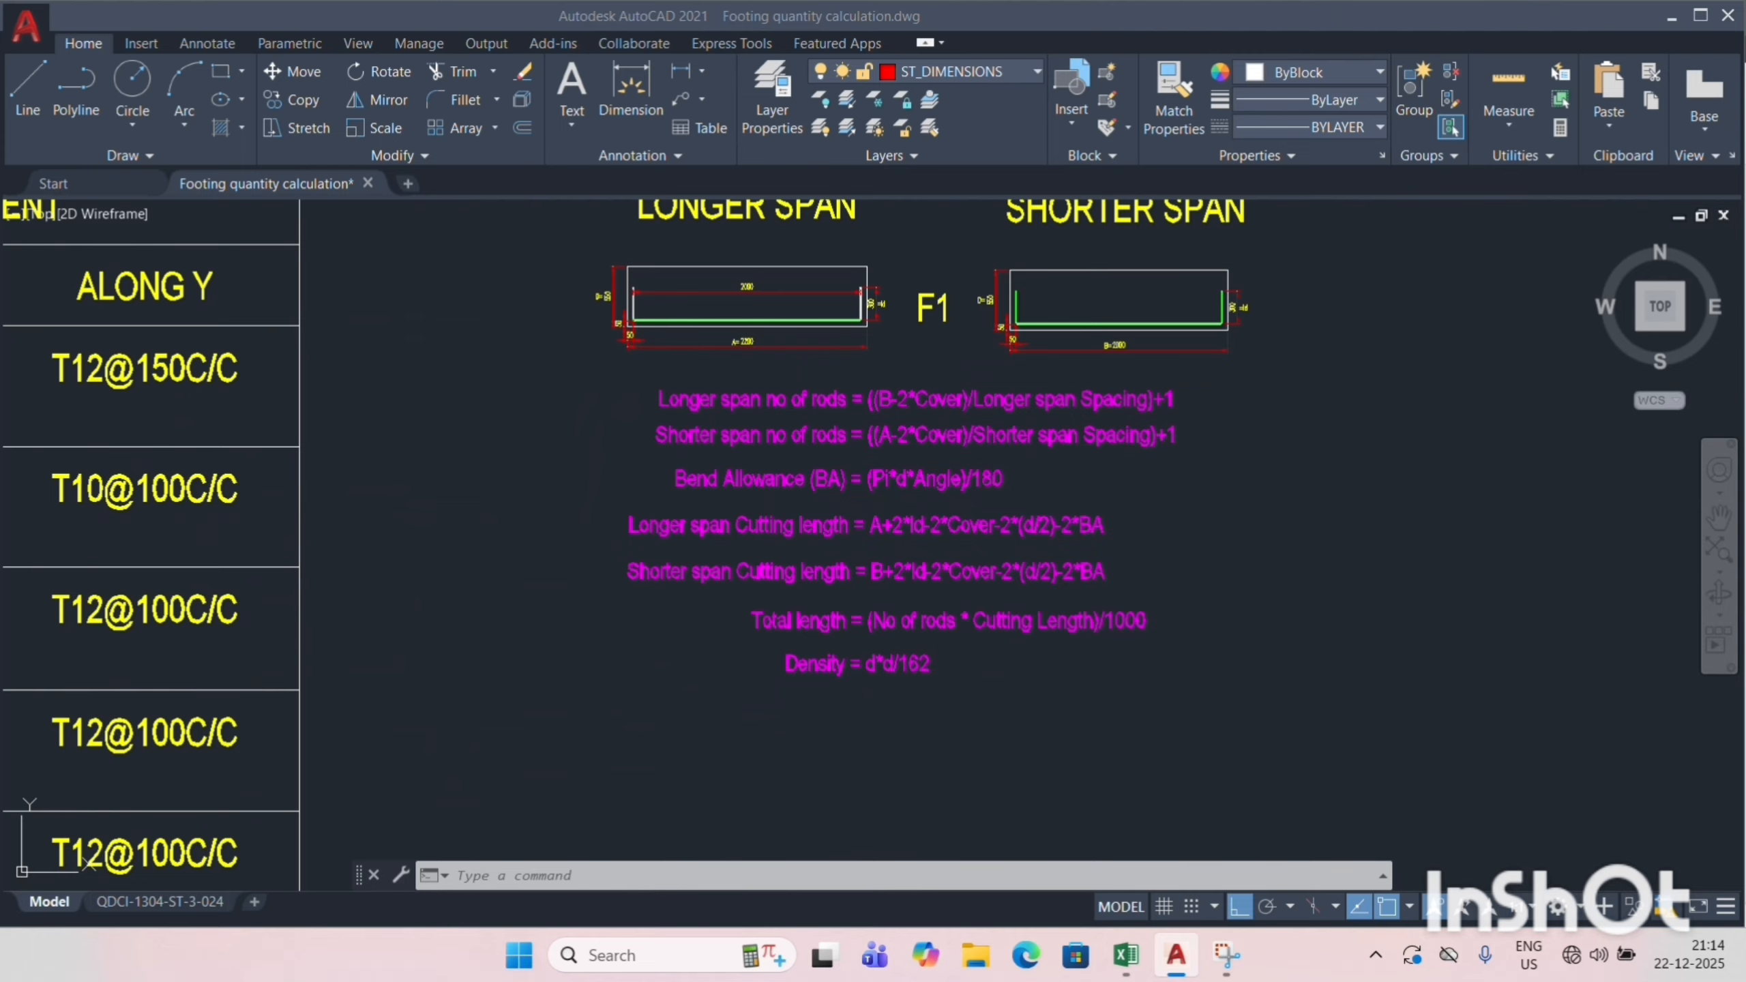
{"action": "key", "text": "alt+Tab"}
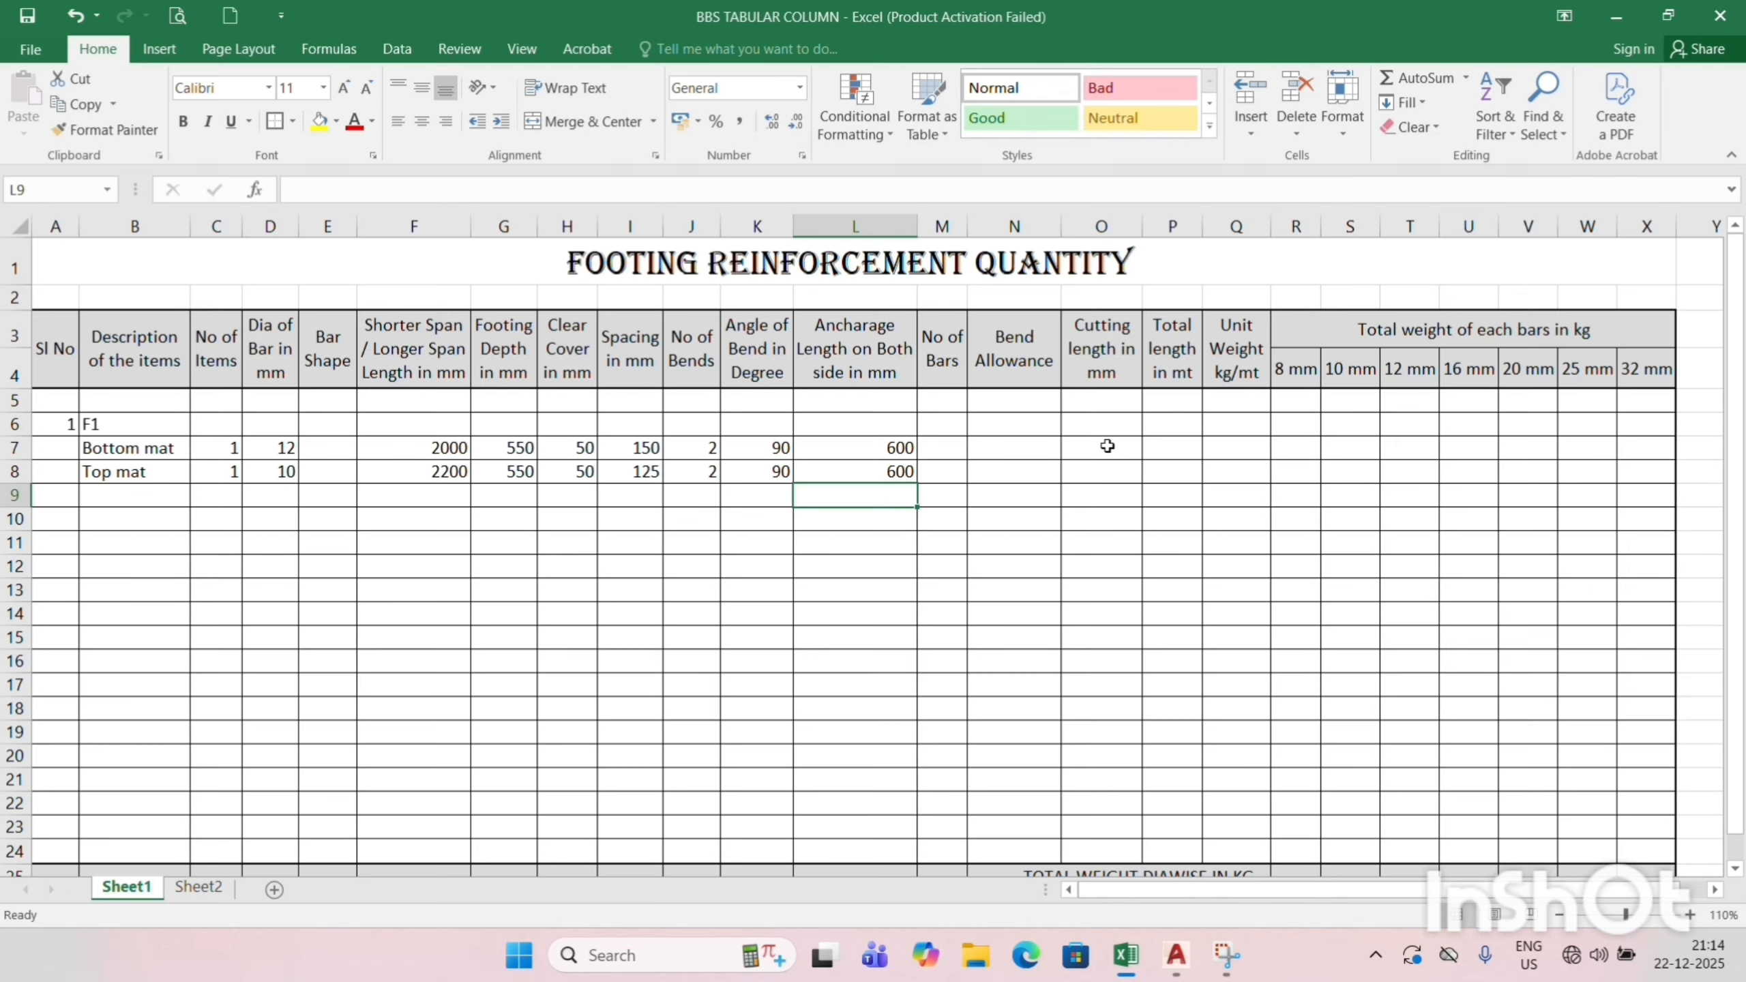
{"action": "left_click", "coordinate": [949, 448]}
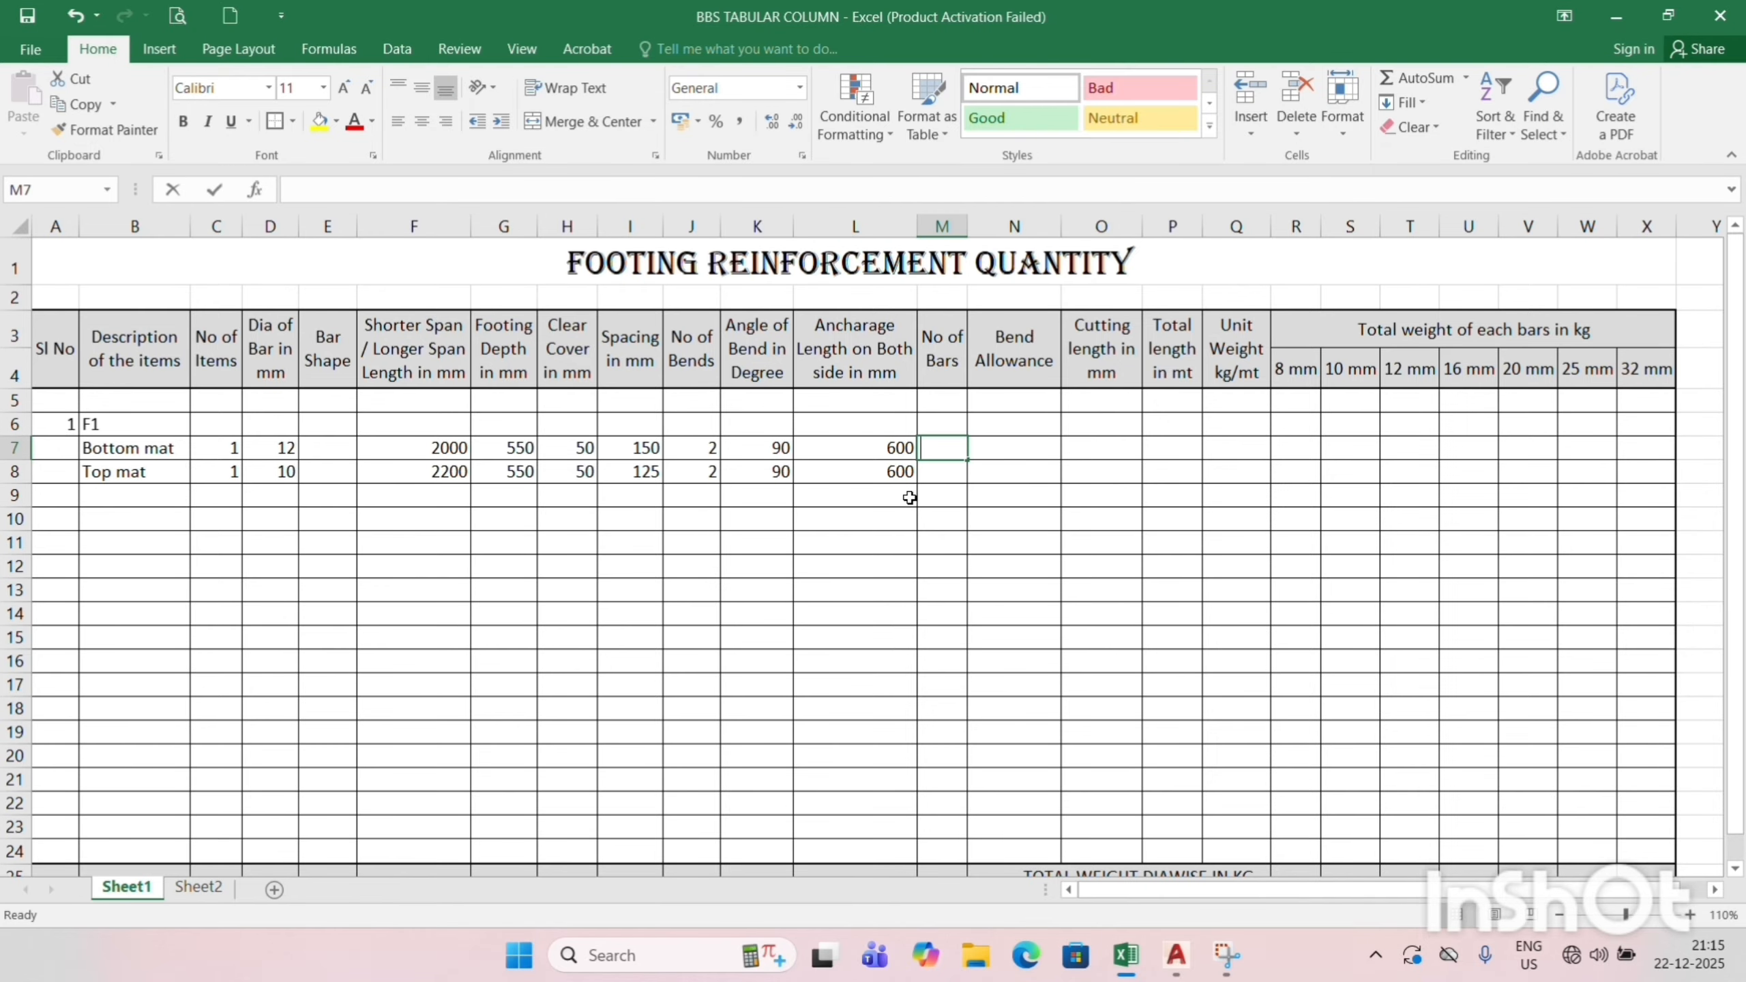
{"action": "type", "text": "="}
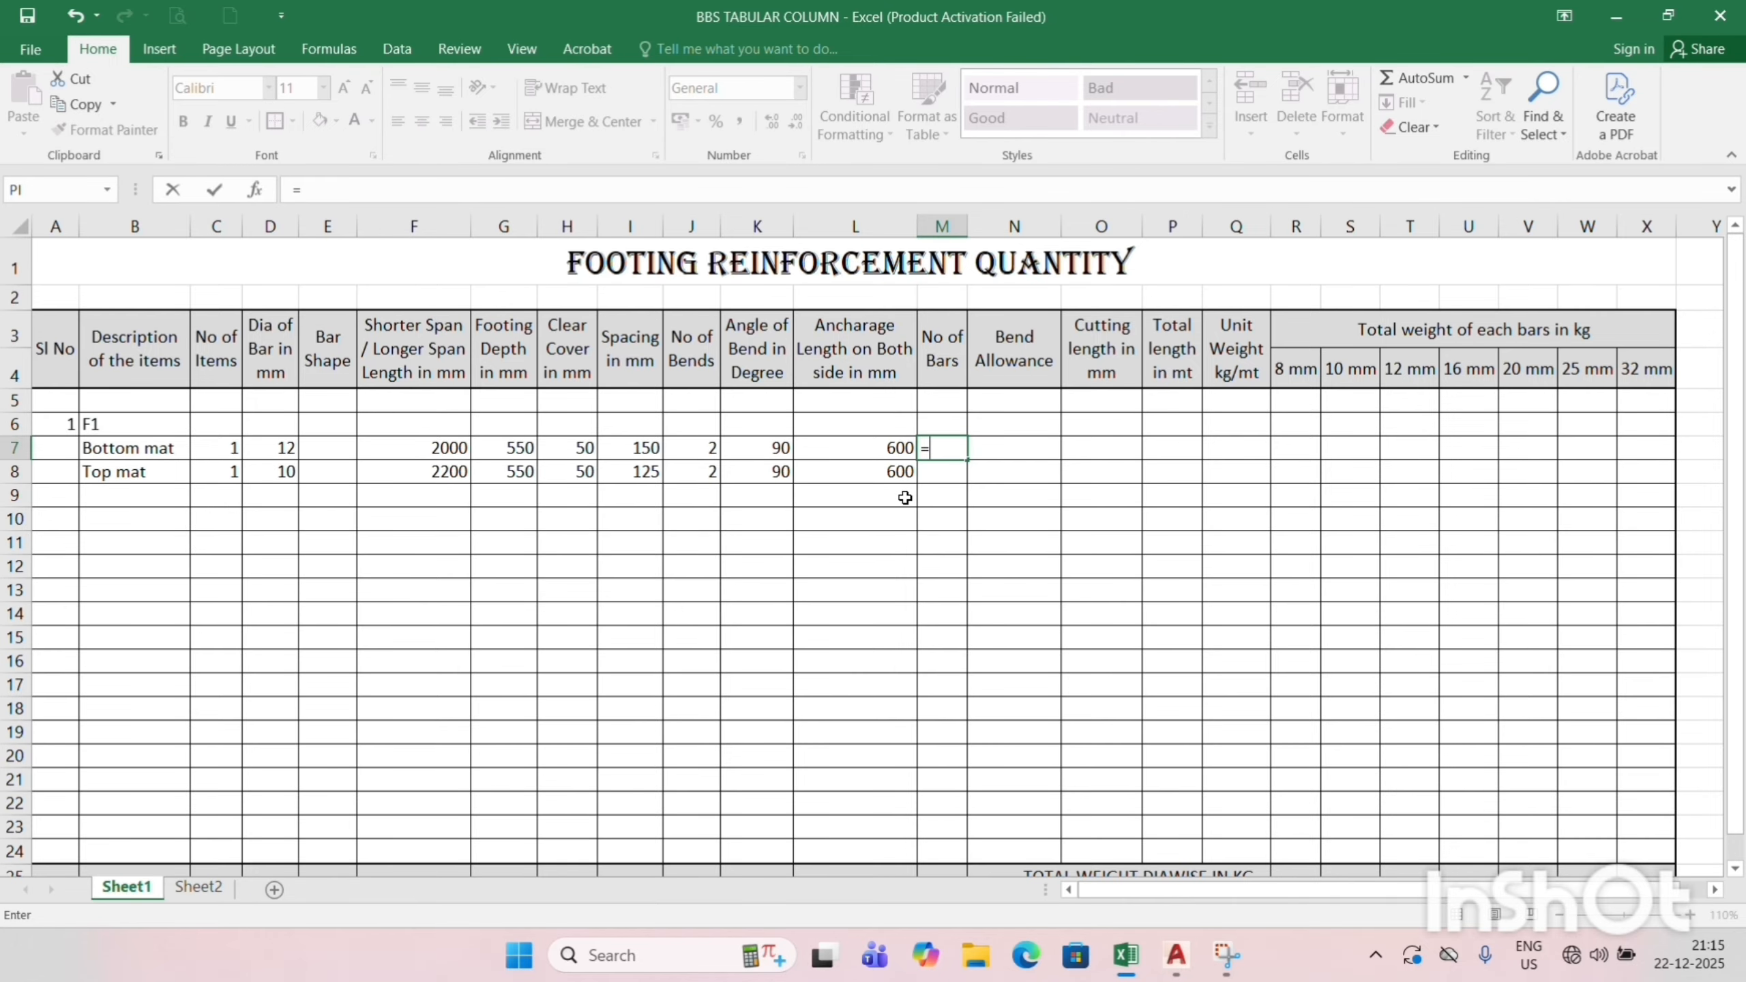
{"action": "type", "text": "("}
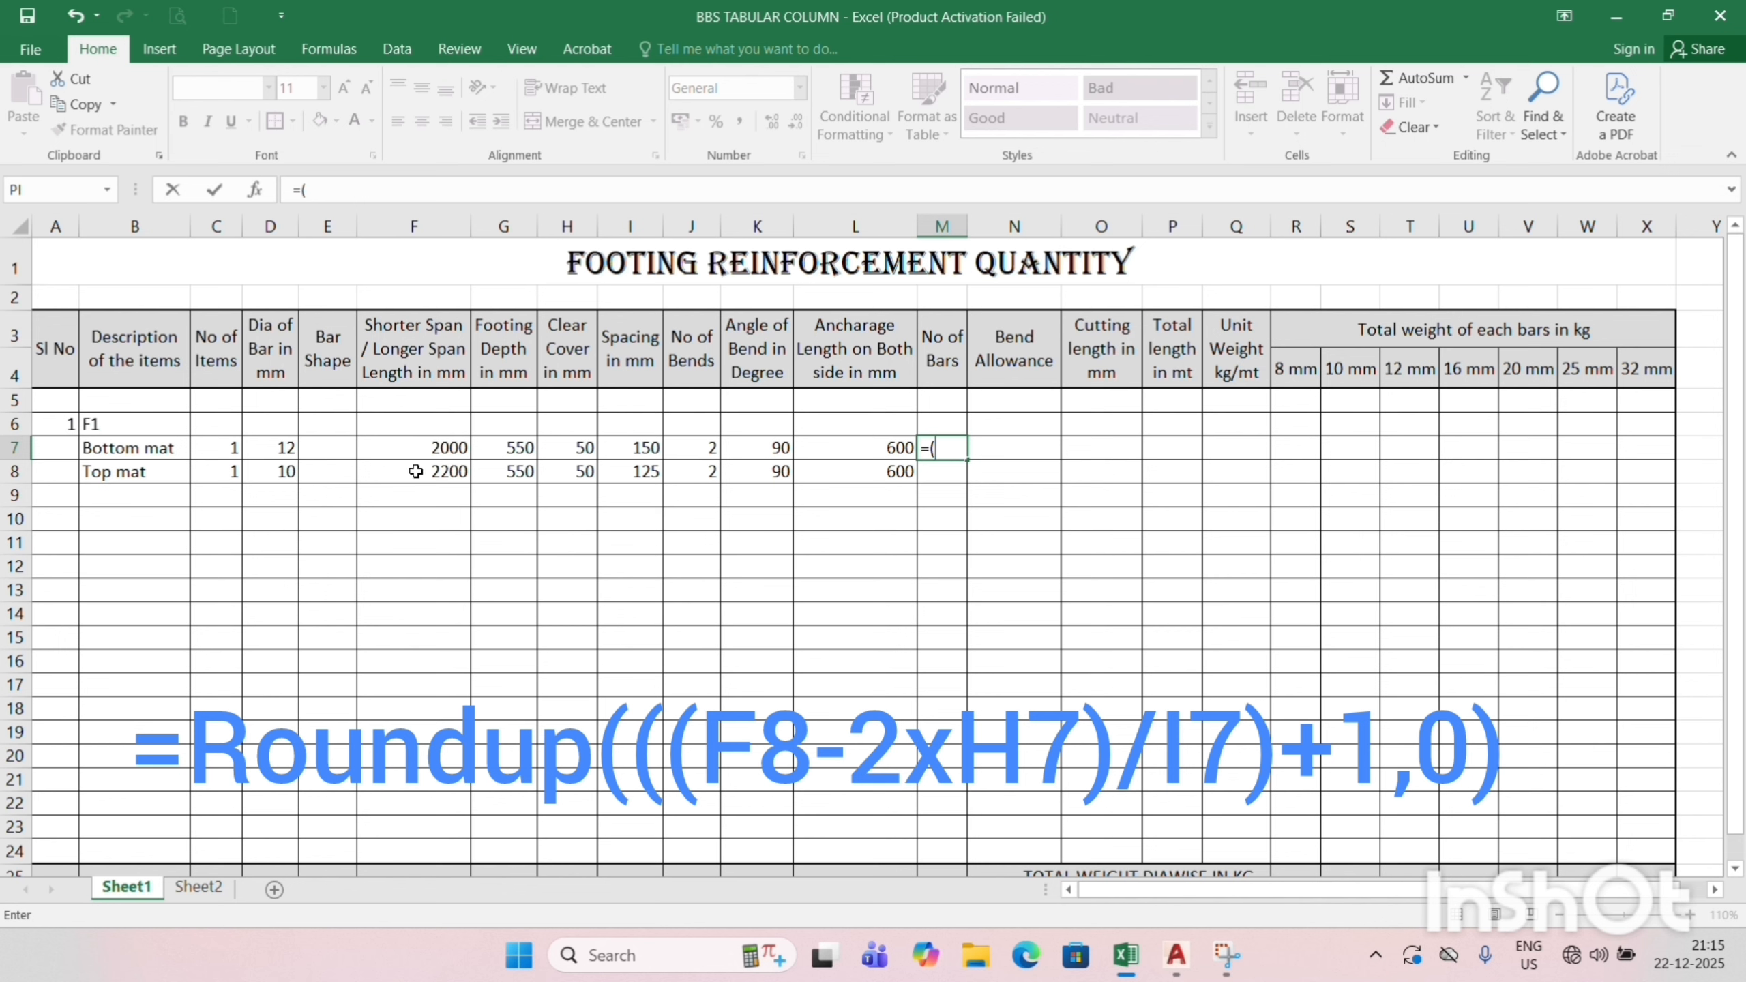
{"action": "left_click", "coordinate": [416, 471]}
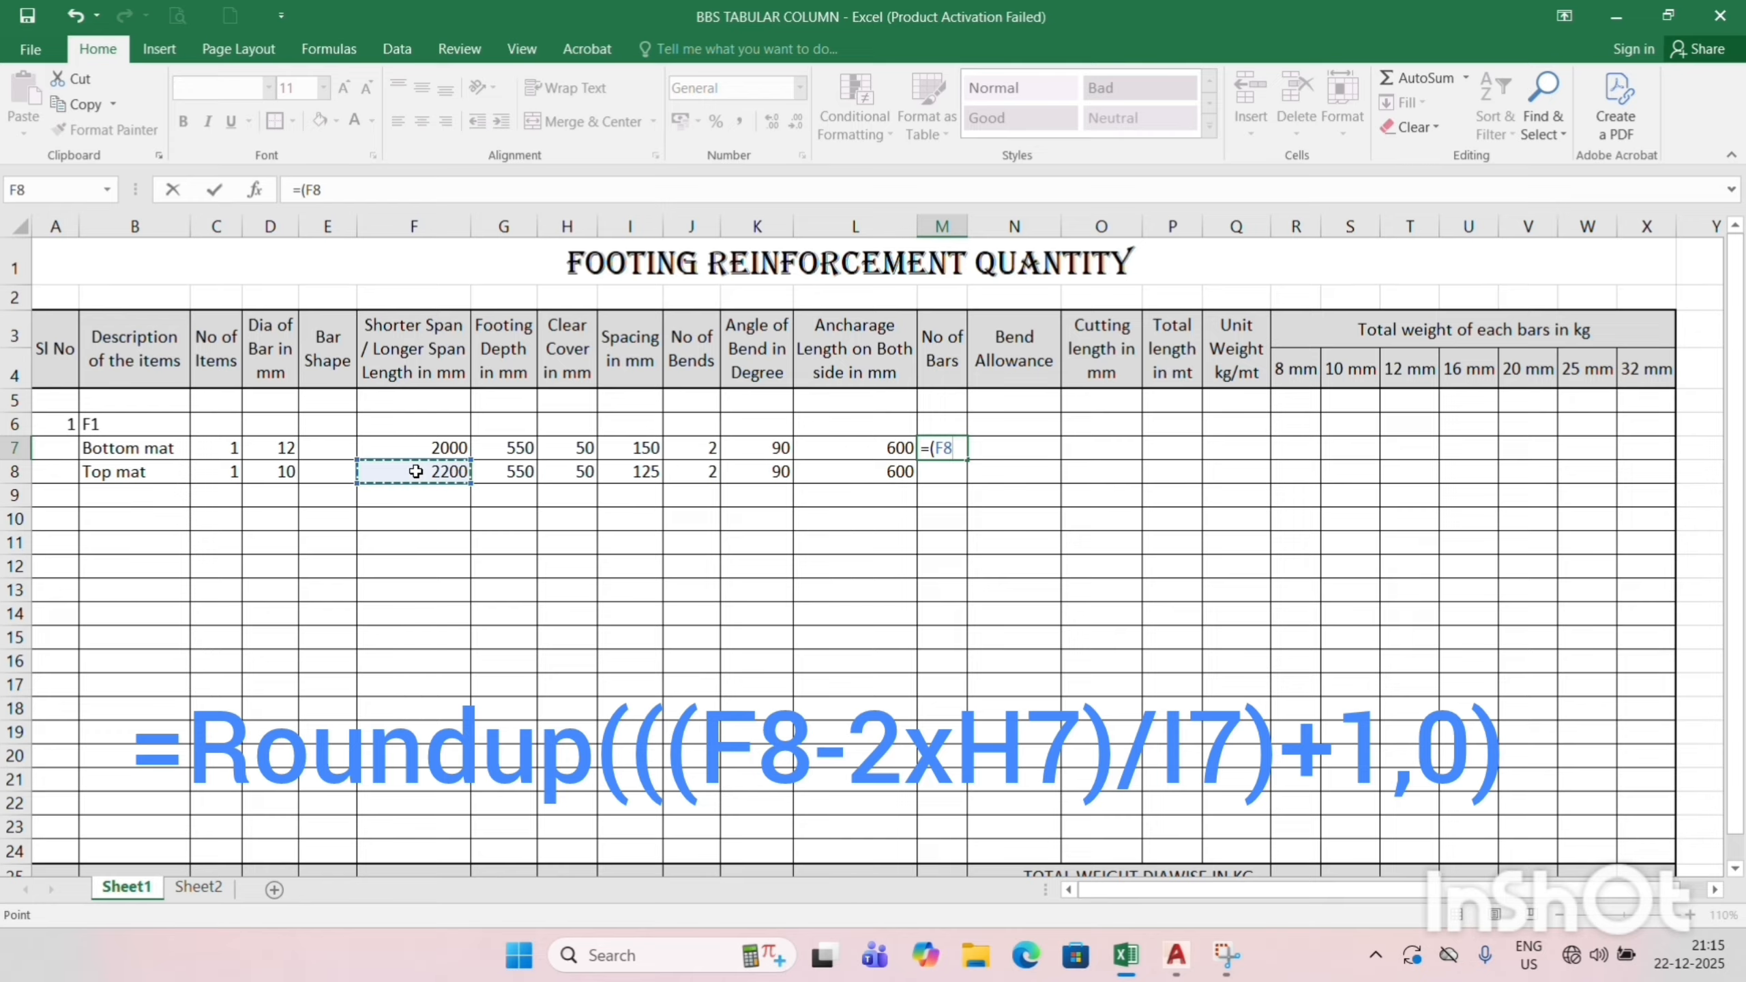
{"action": "type", "text": "-"}
{"action": "type", "text": "*"}
{"action": "key", "text": "BackSpace"}
{"action": "type", "text": "2*"}
{"action": "left_click", "coordinate": [575, 448]}
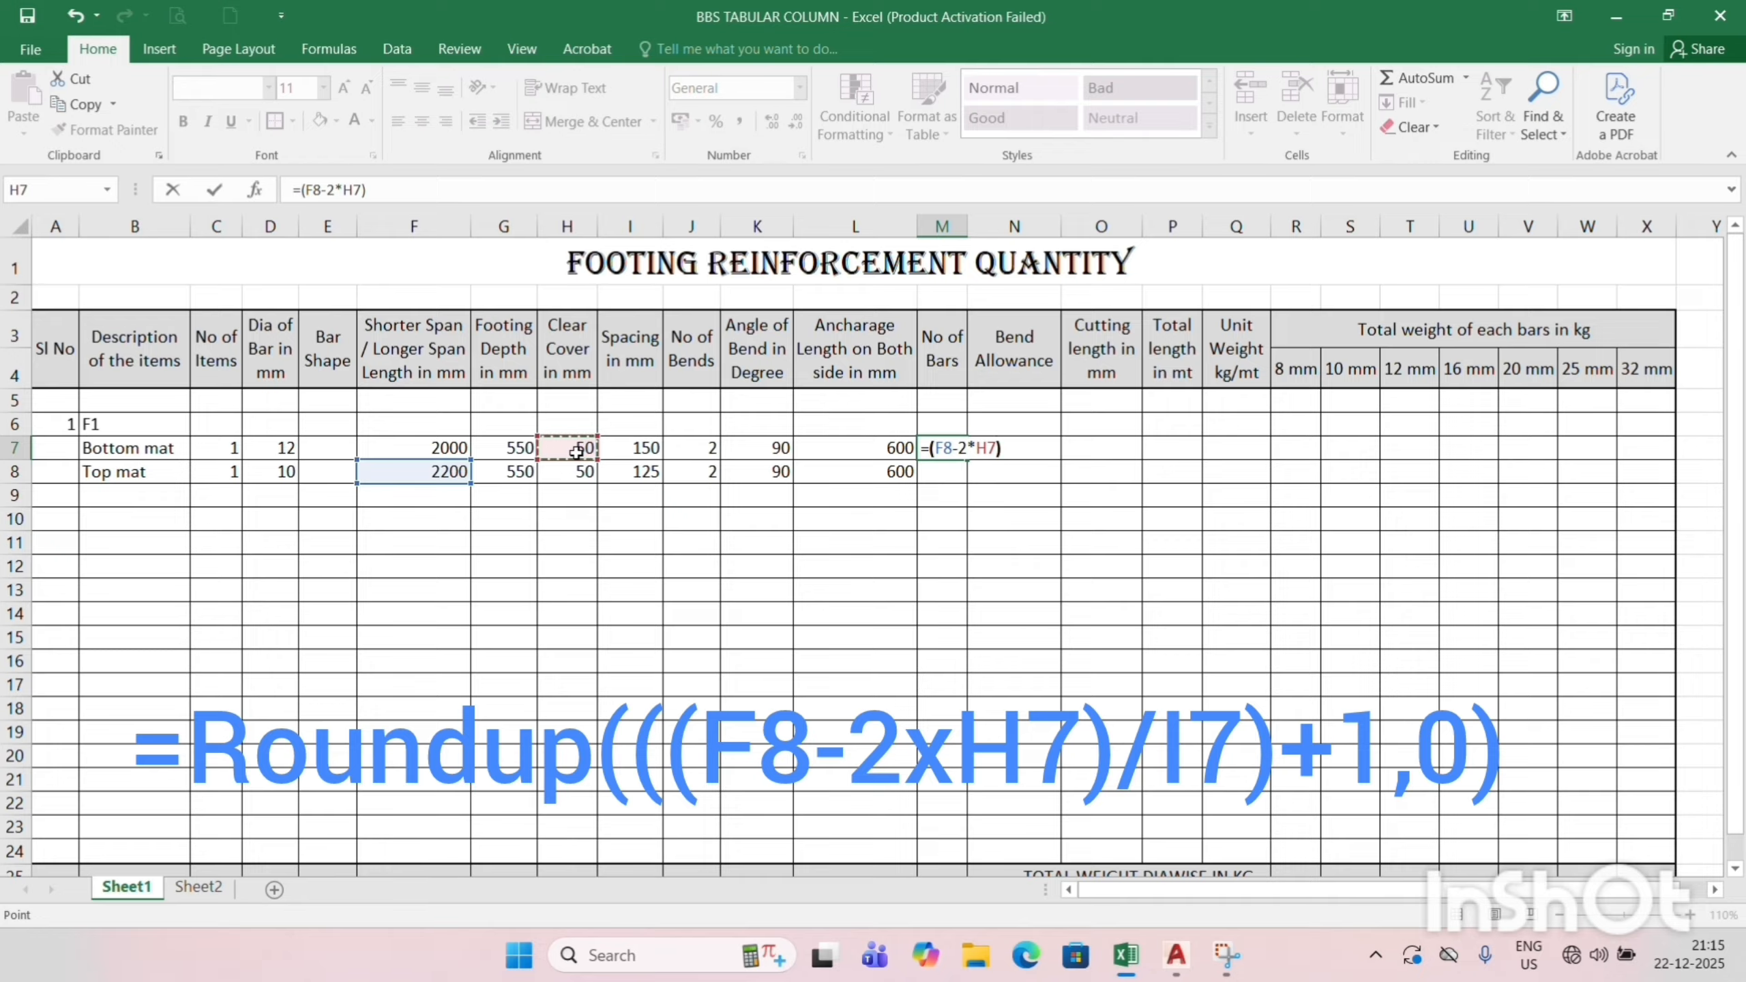
{"action": "type", "text": ")/"}
{"action": "left_click", "coordinate": [633, 447]}
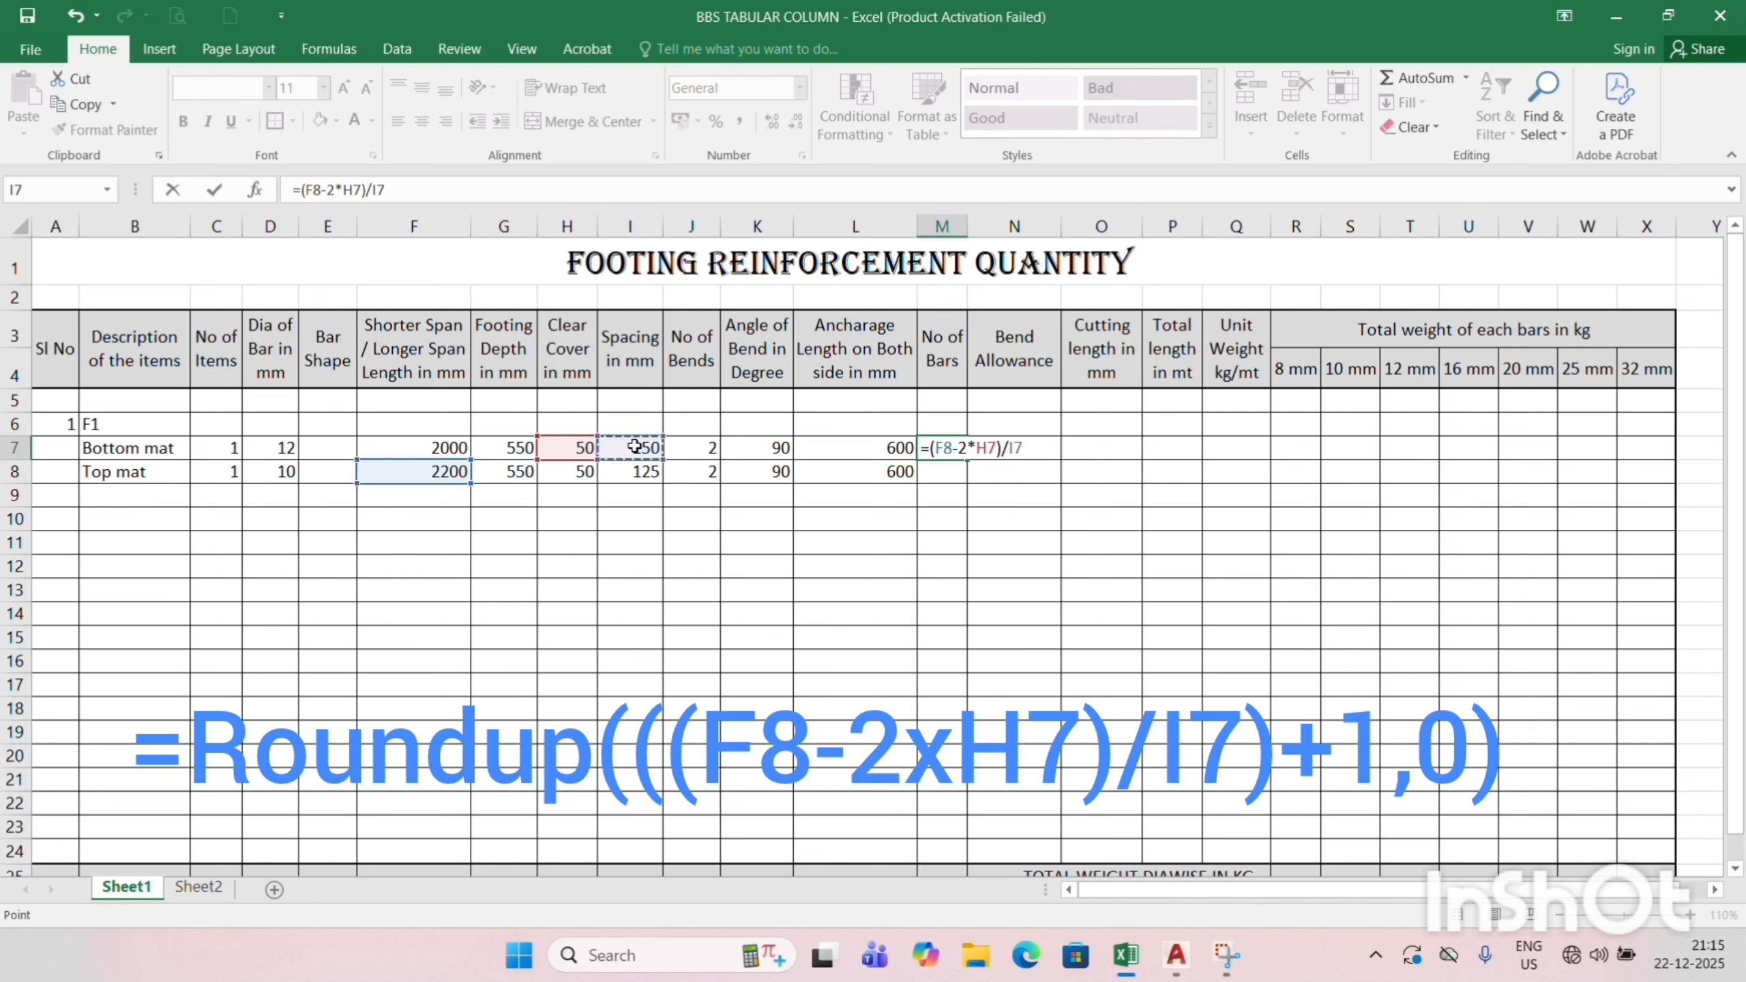
{"action": "type", "text": "+1"}
{"action": "key", "text": "ctrl+Return"}
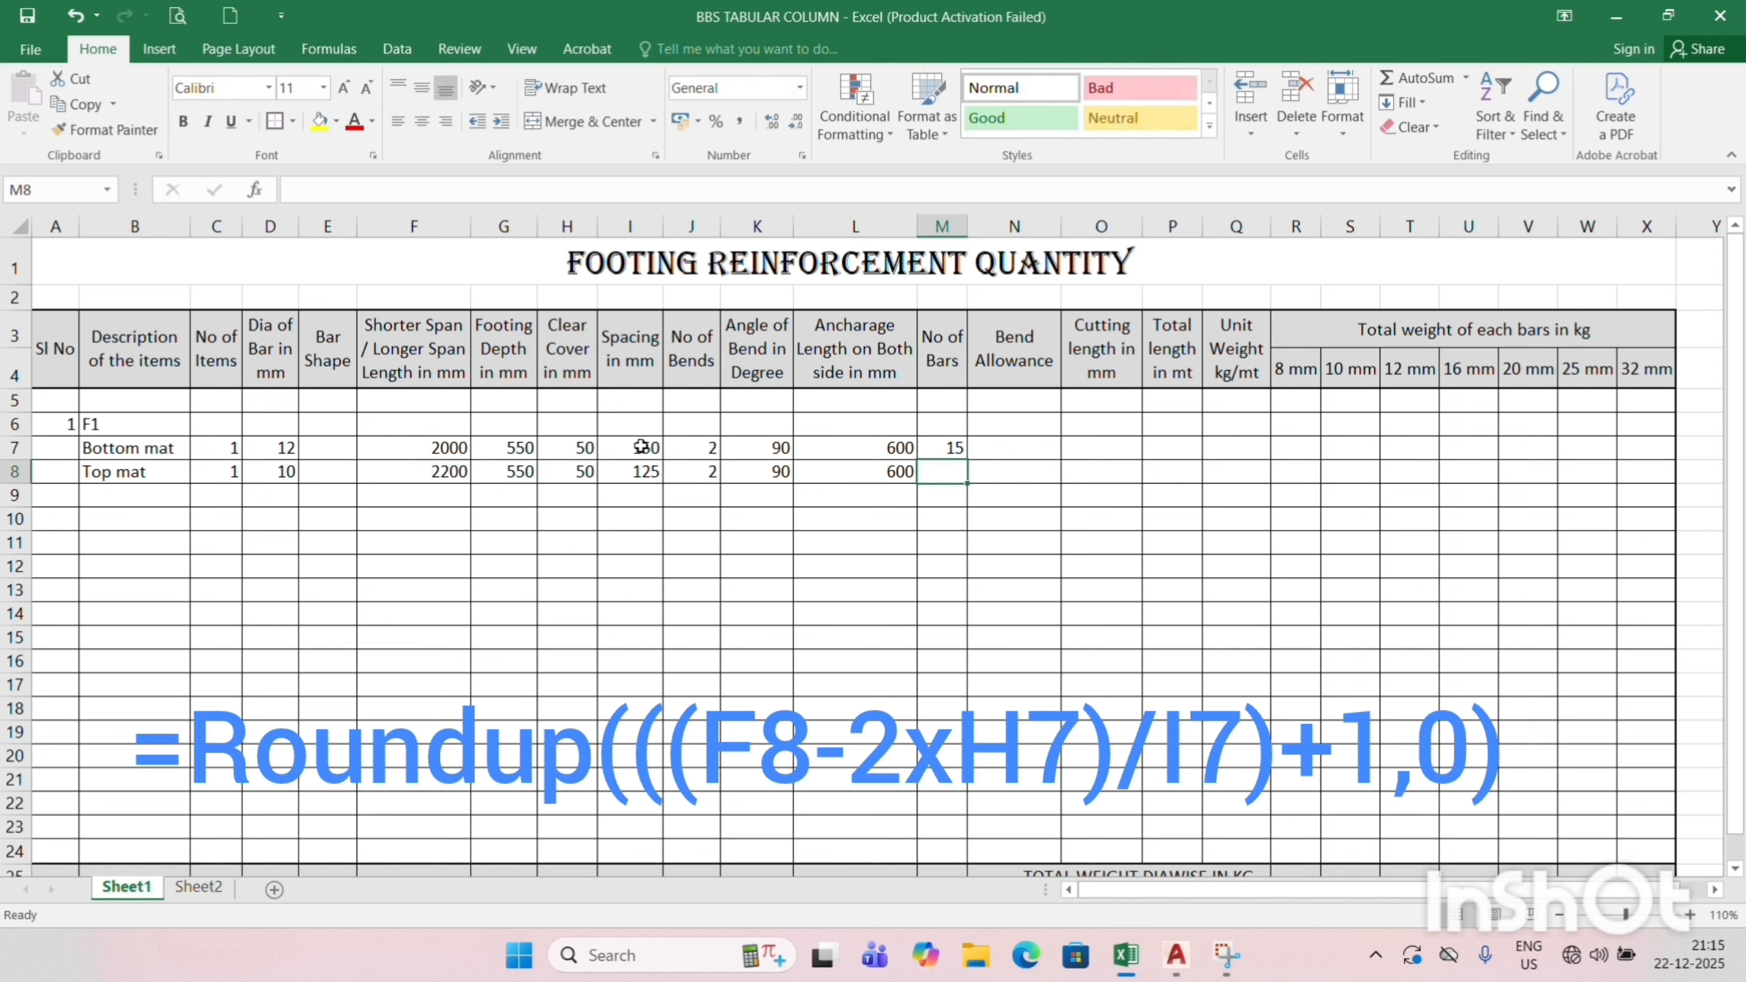
{"action": "left_click", "coordinate": [939, 468]}
{"action": "left_click", "coordinate": [949, 445]}
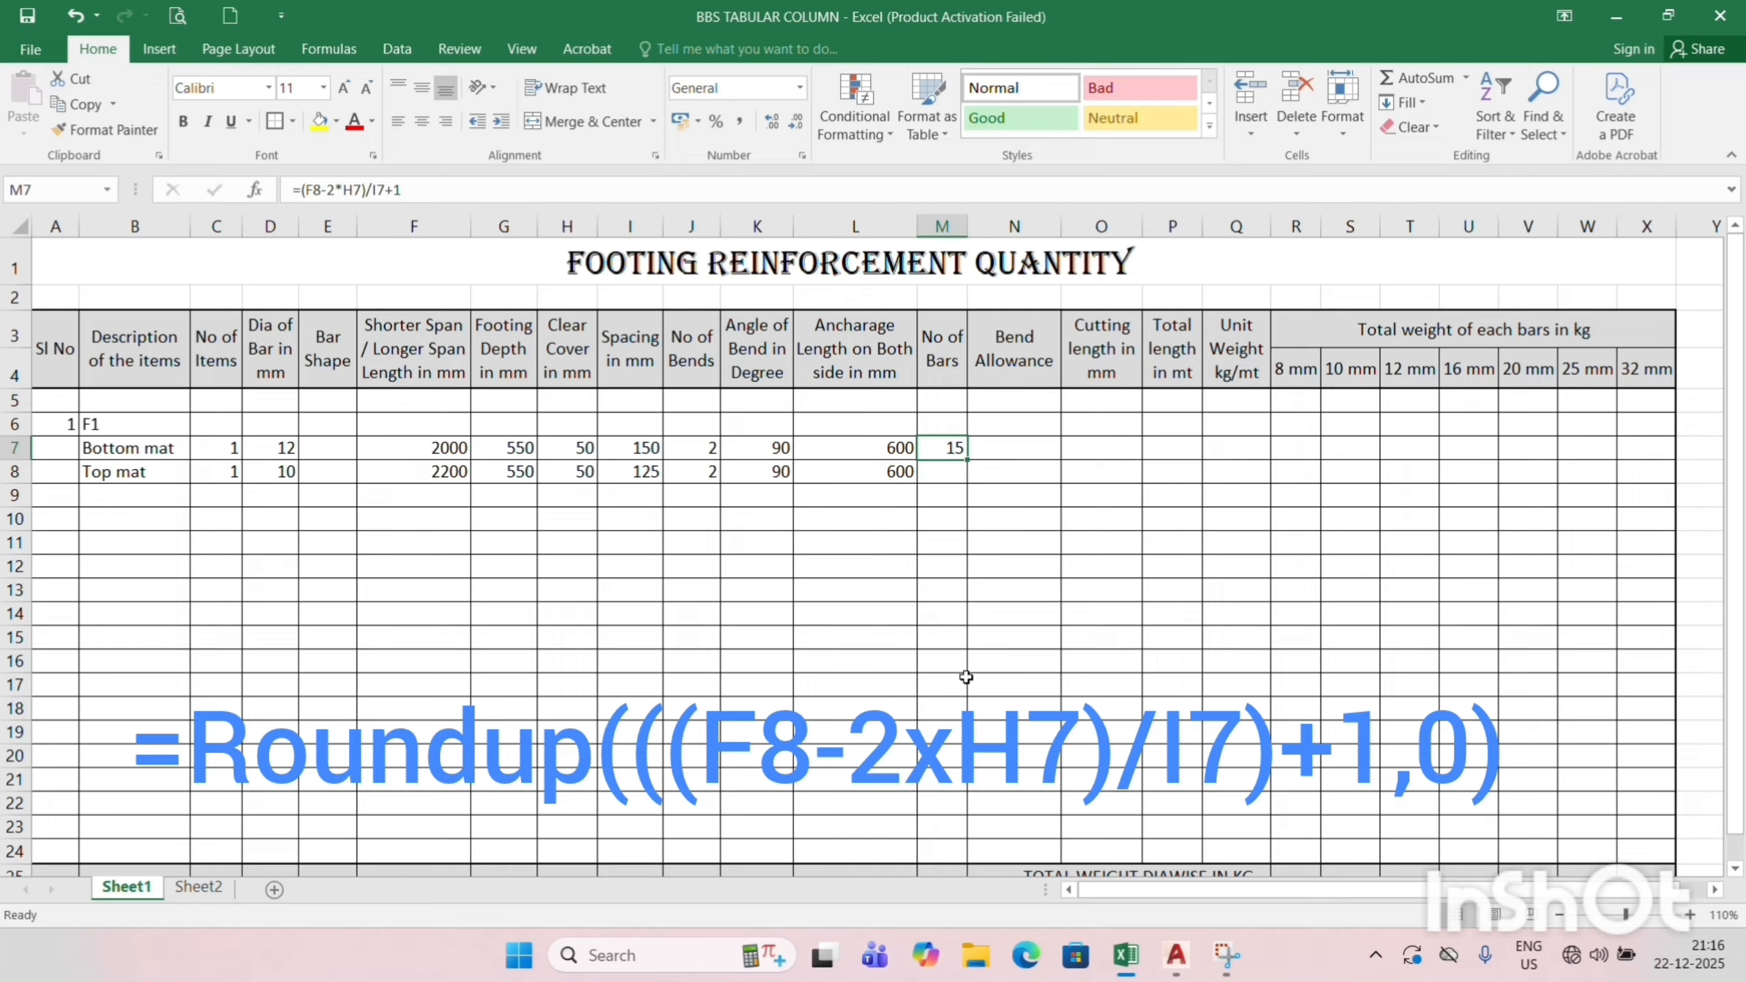
Calculate the top mat's number of bars in M8 with the formula =(F7-2*H8)/I8+1.
{"action": "key", "text": "Down"}
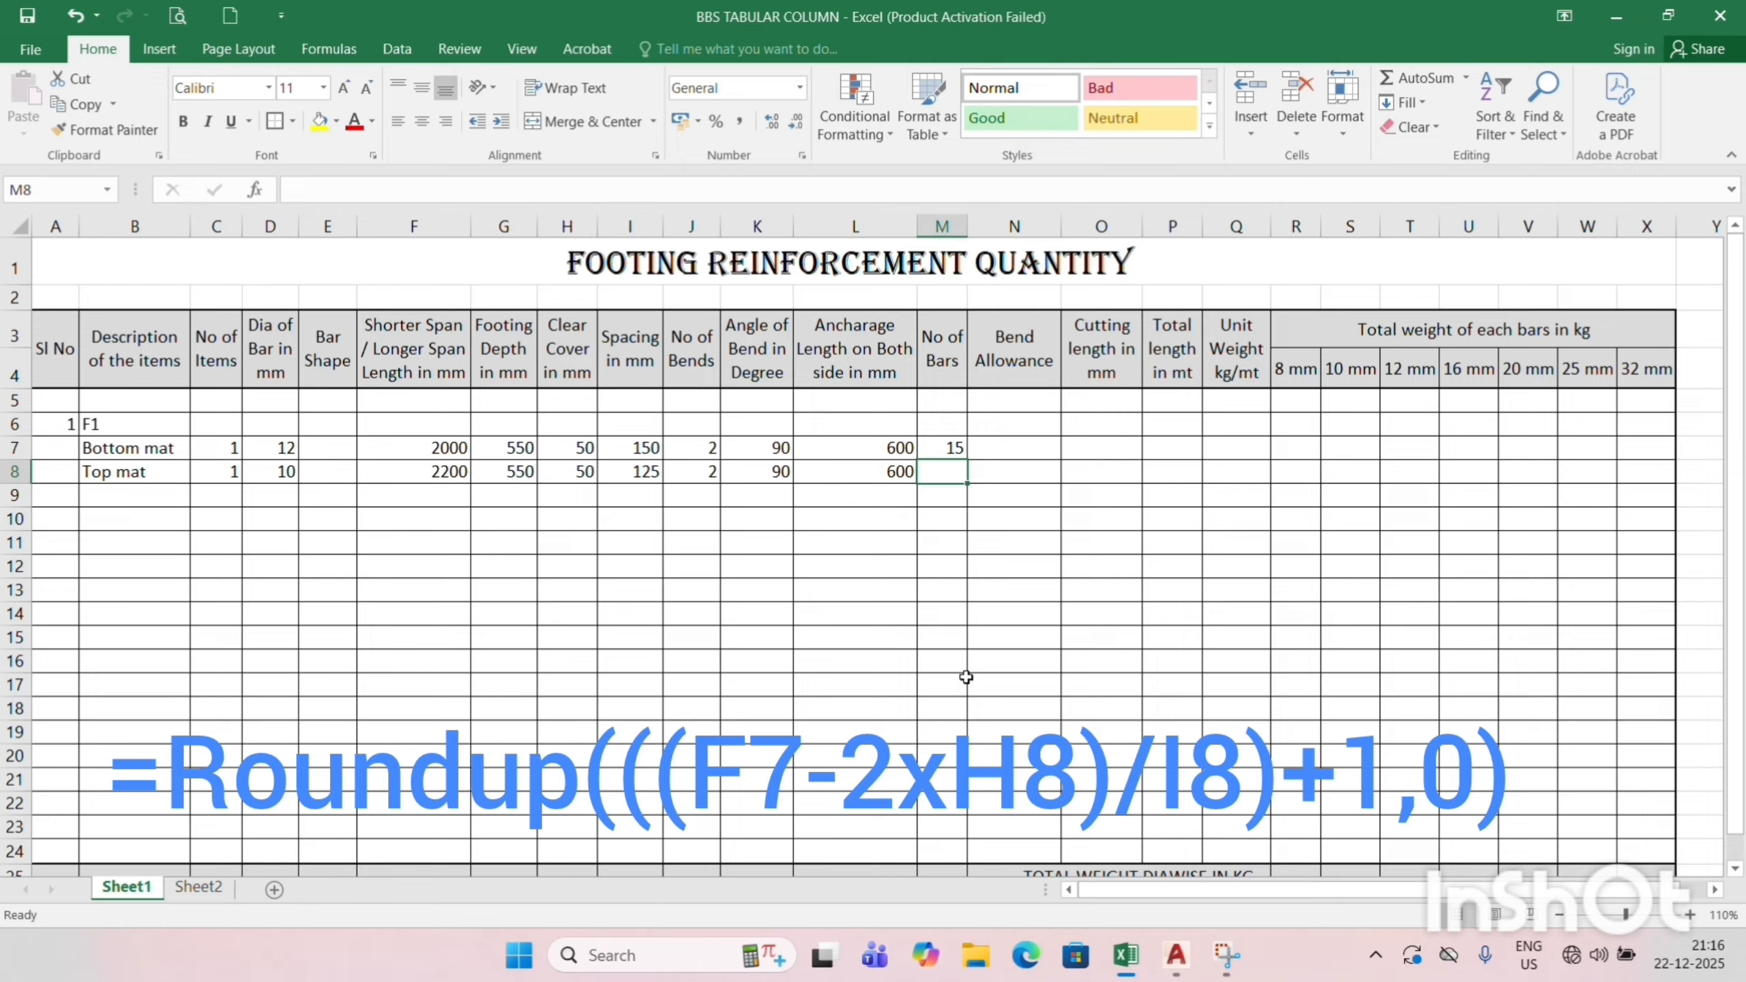
{"action": "type", "text": "="}
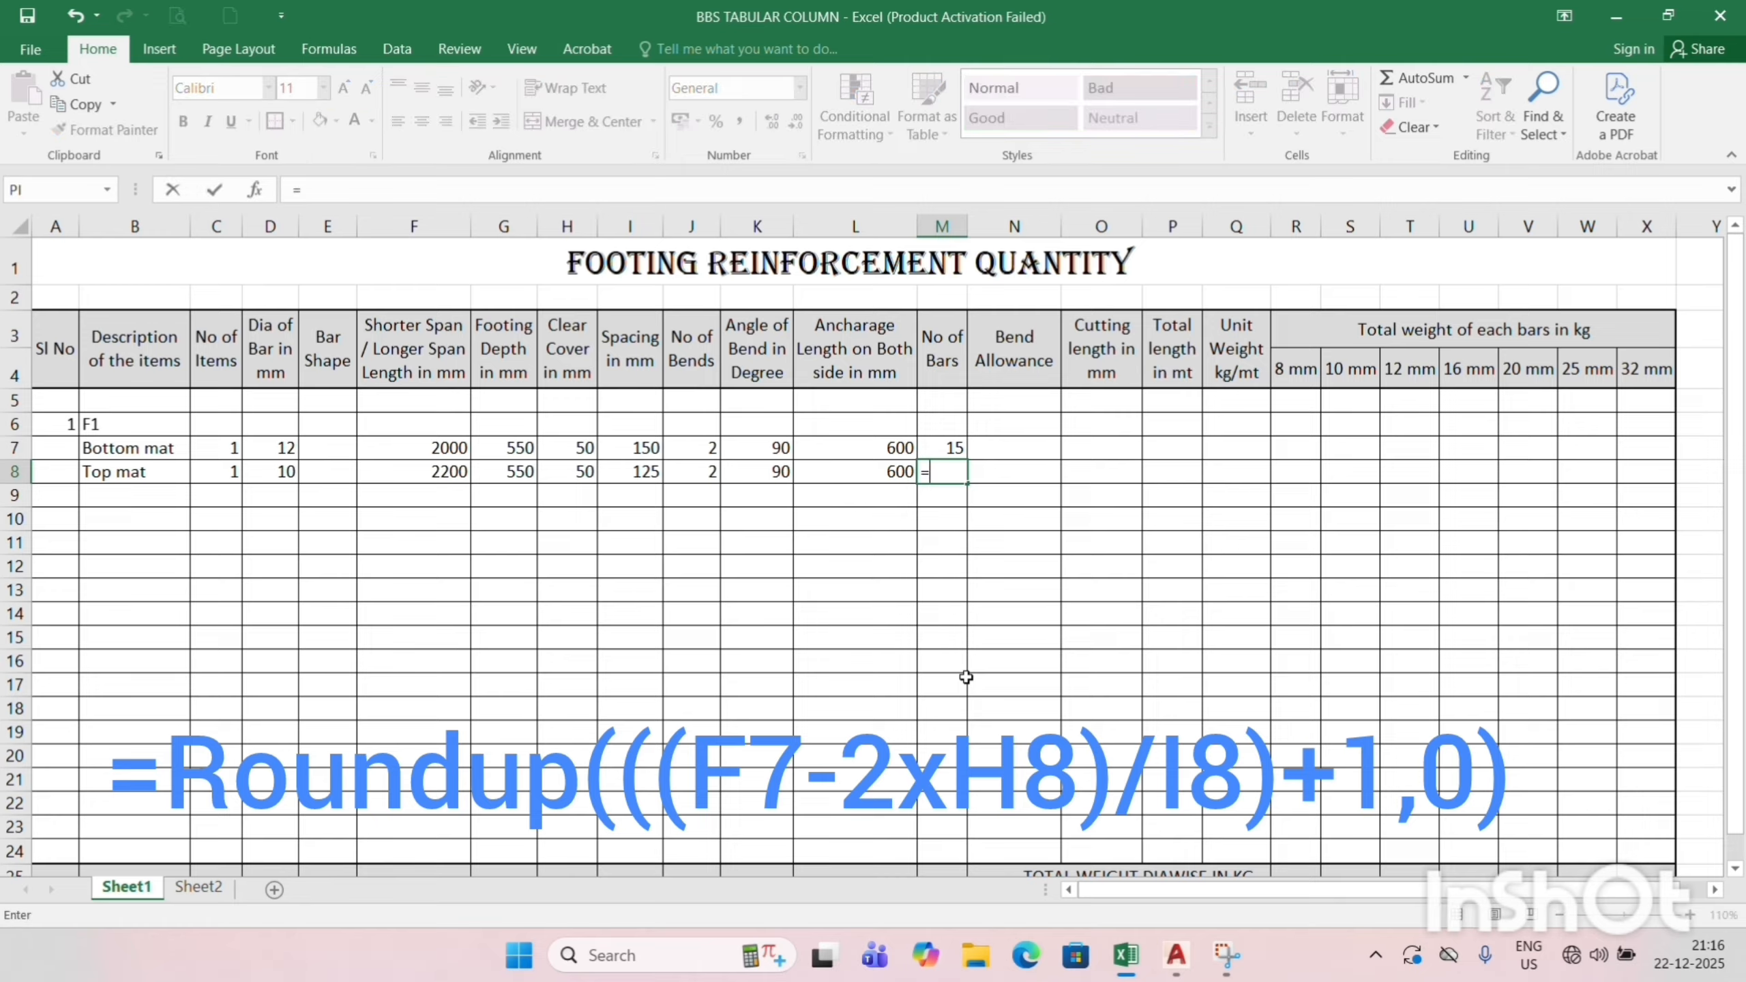
{"action": "type", "text": "("}
{"action": "left_click", "coordinate": [414, 445]}
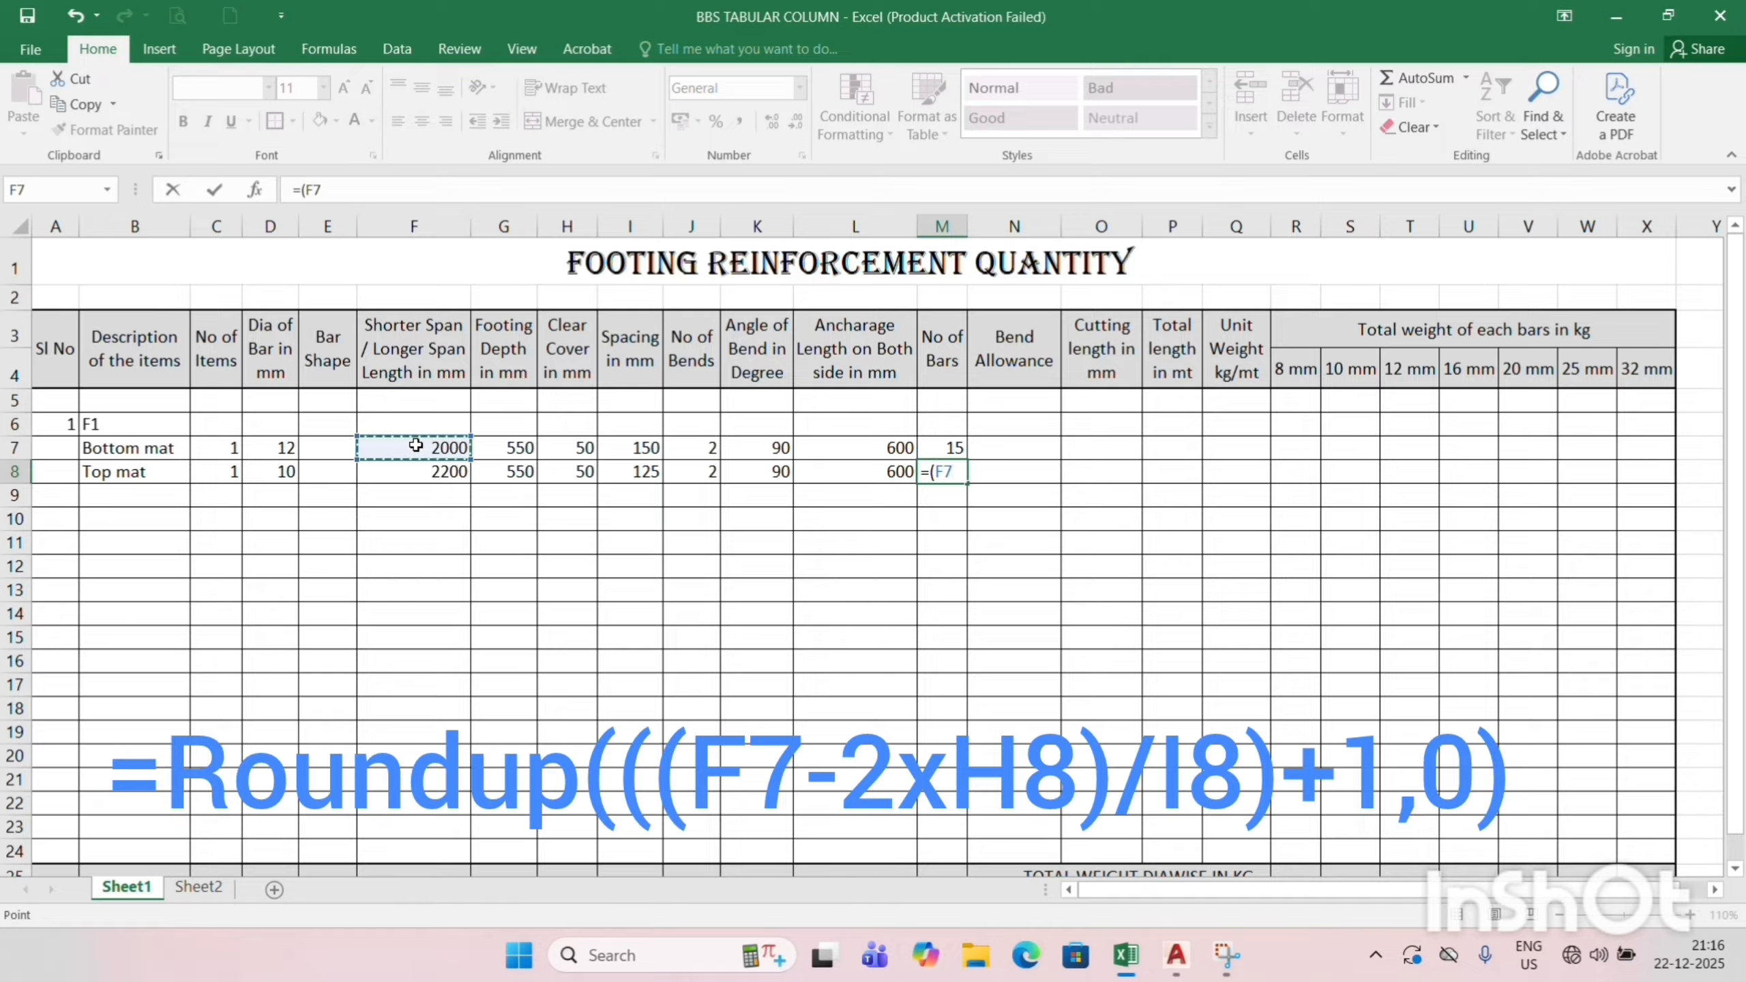
{"action": "type", "text": "-H"}
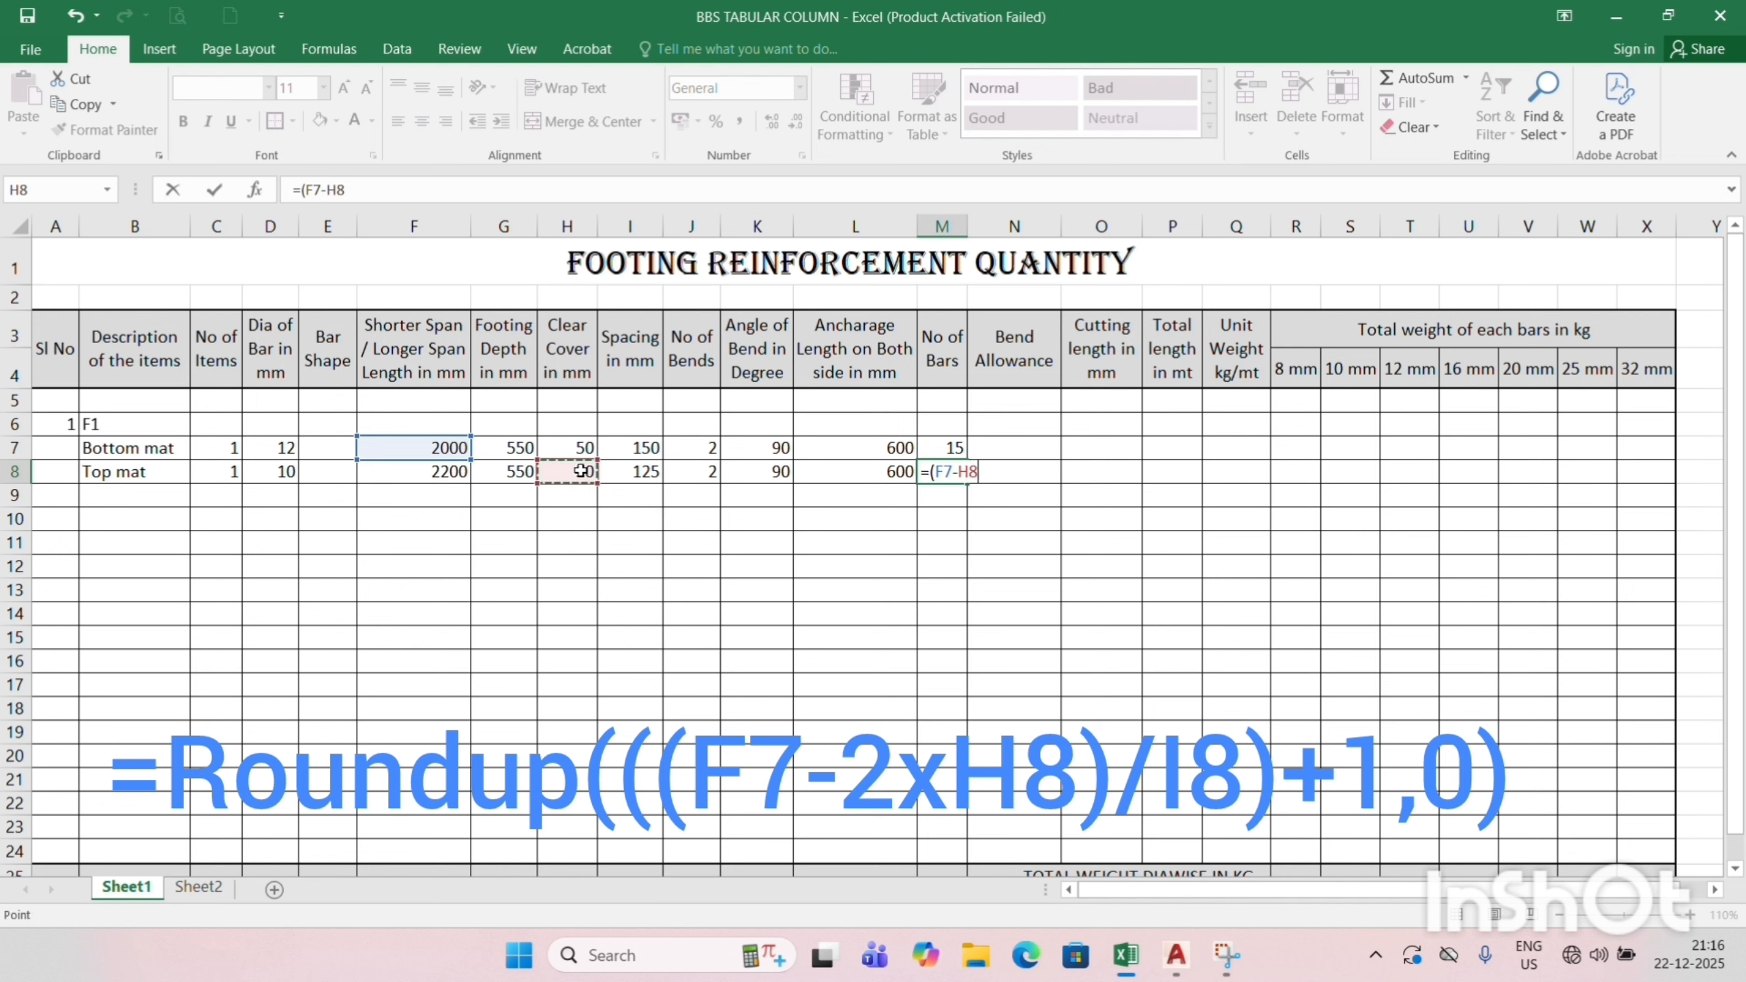
{"action": "key", "text": "BackSpace"}
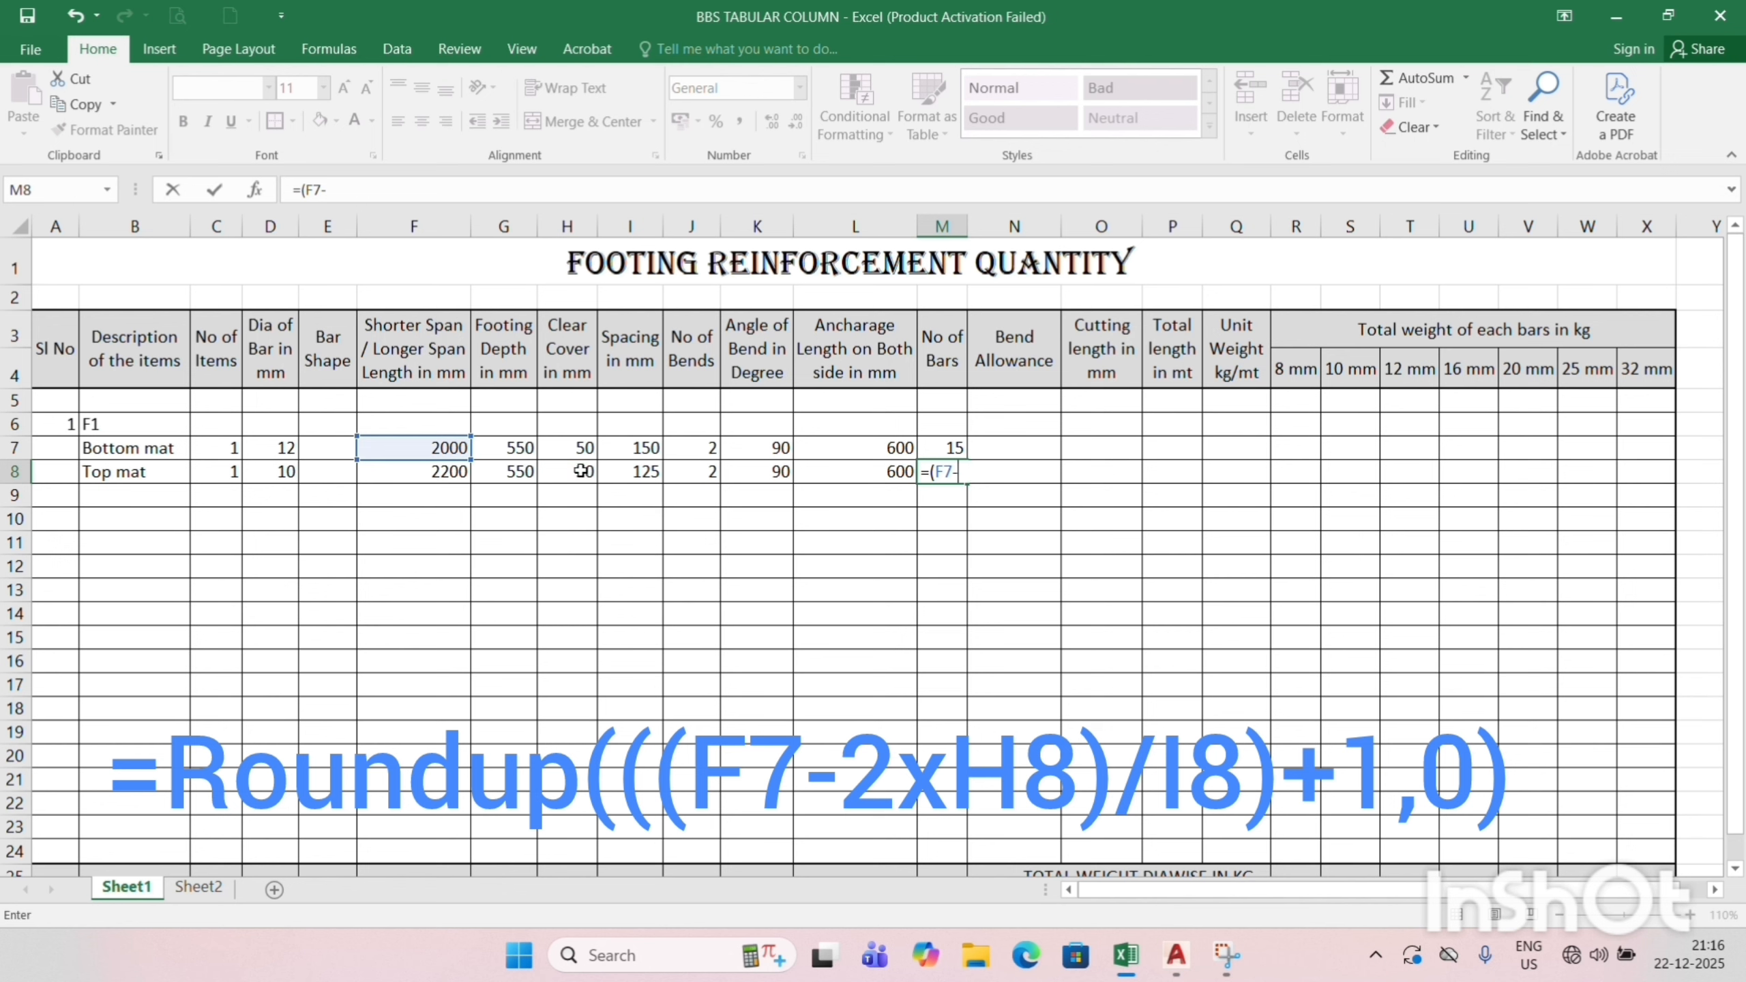
{"action": "type", "text": "2*"}
{"action": "left_click", "coordinate": [581, 471]}
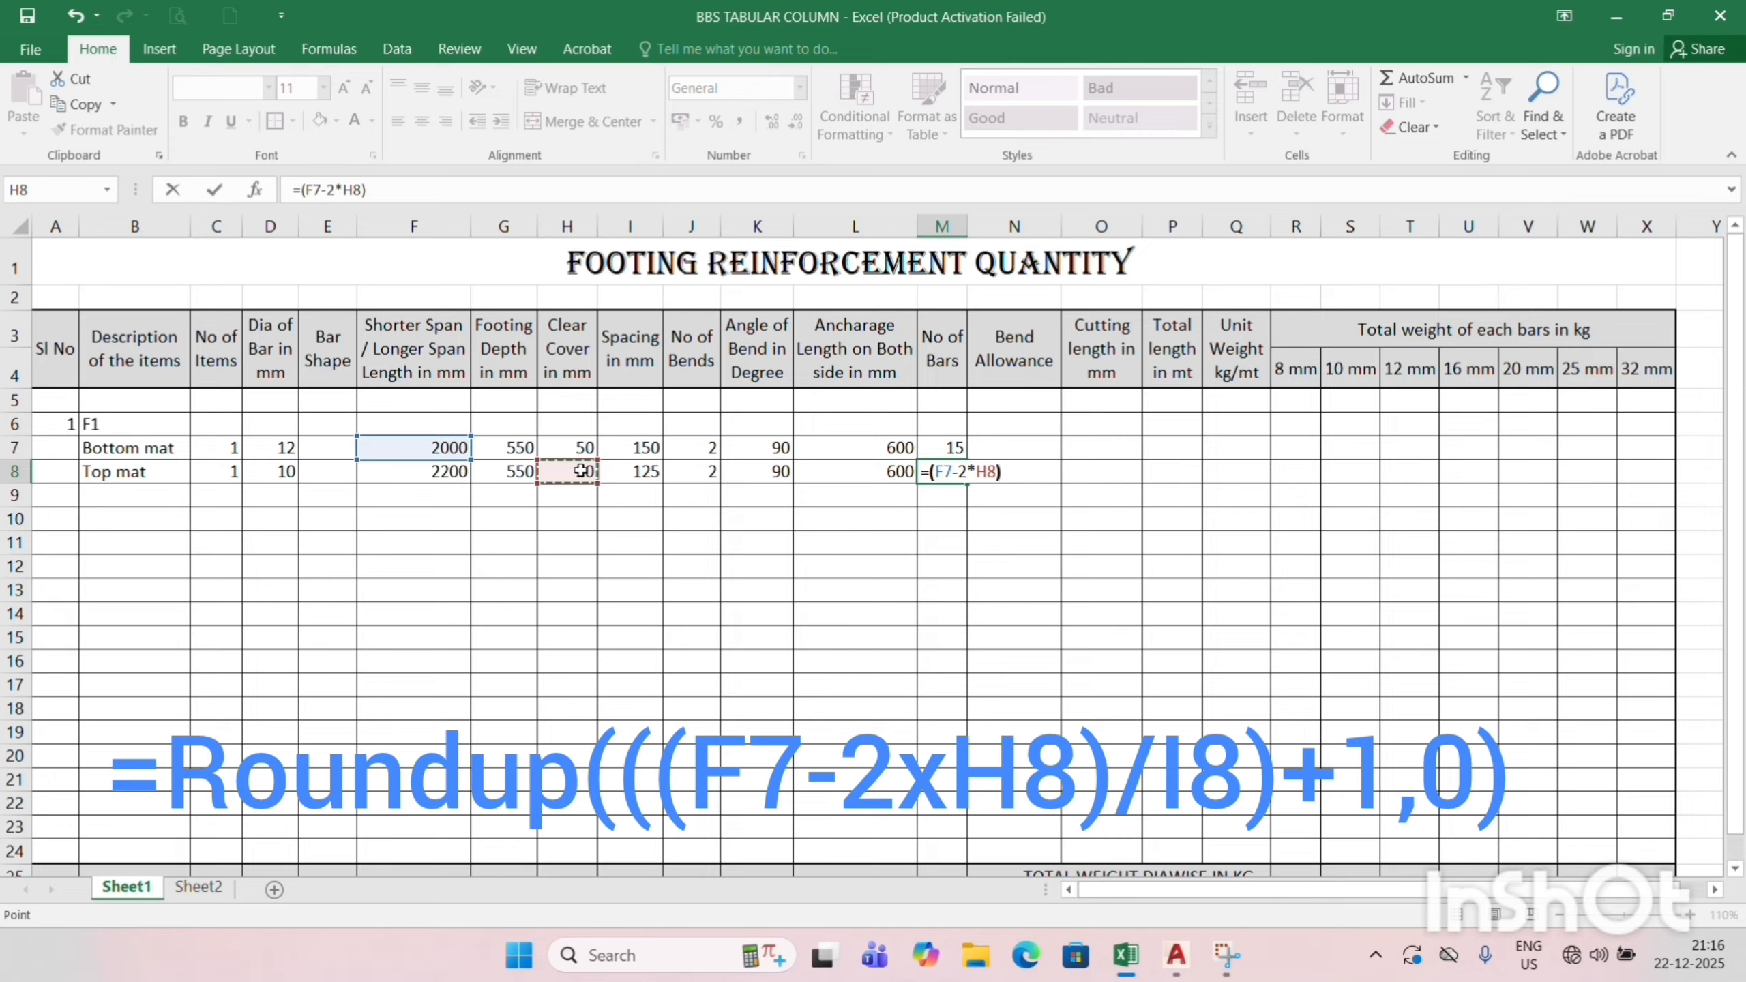
{"action": "type", "text": ")/"}
{"action": "left_click", "coordinate": [644, 471]}
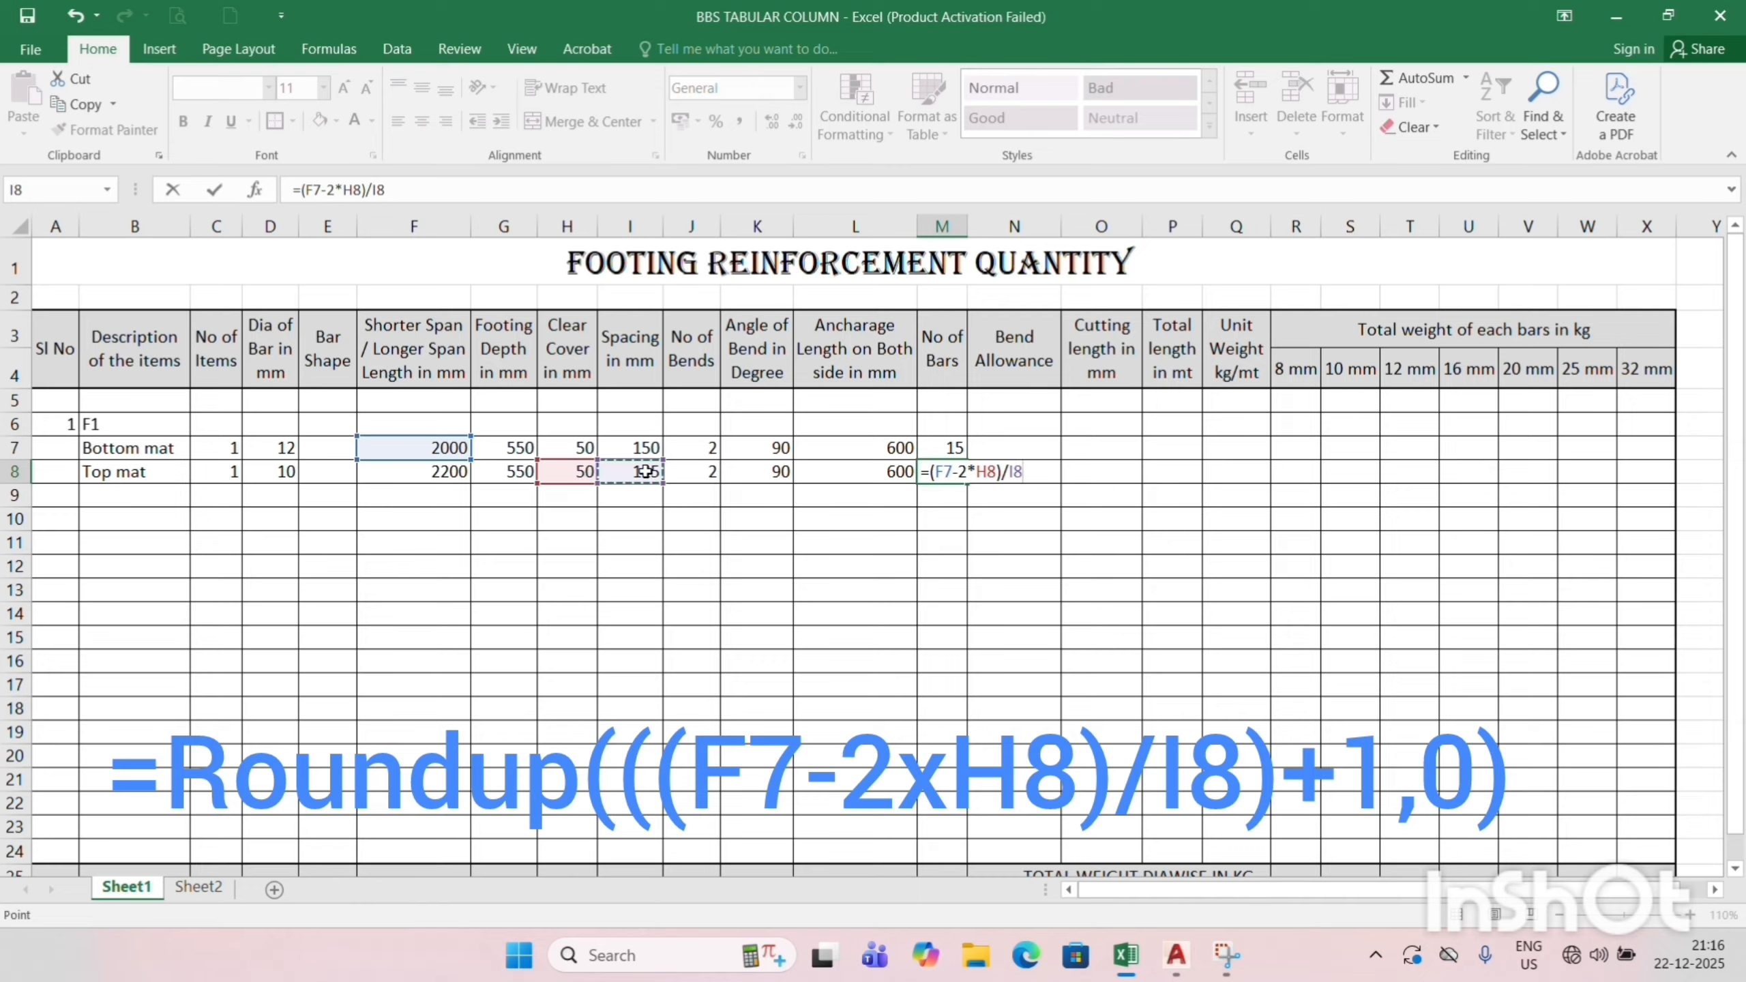
{"action": "type", "text": "+1"}
{"action": "key", "text": "Return"}
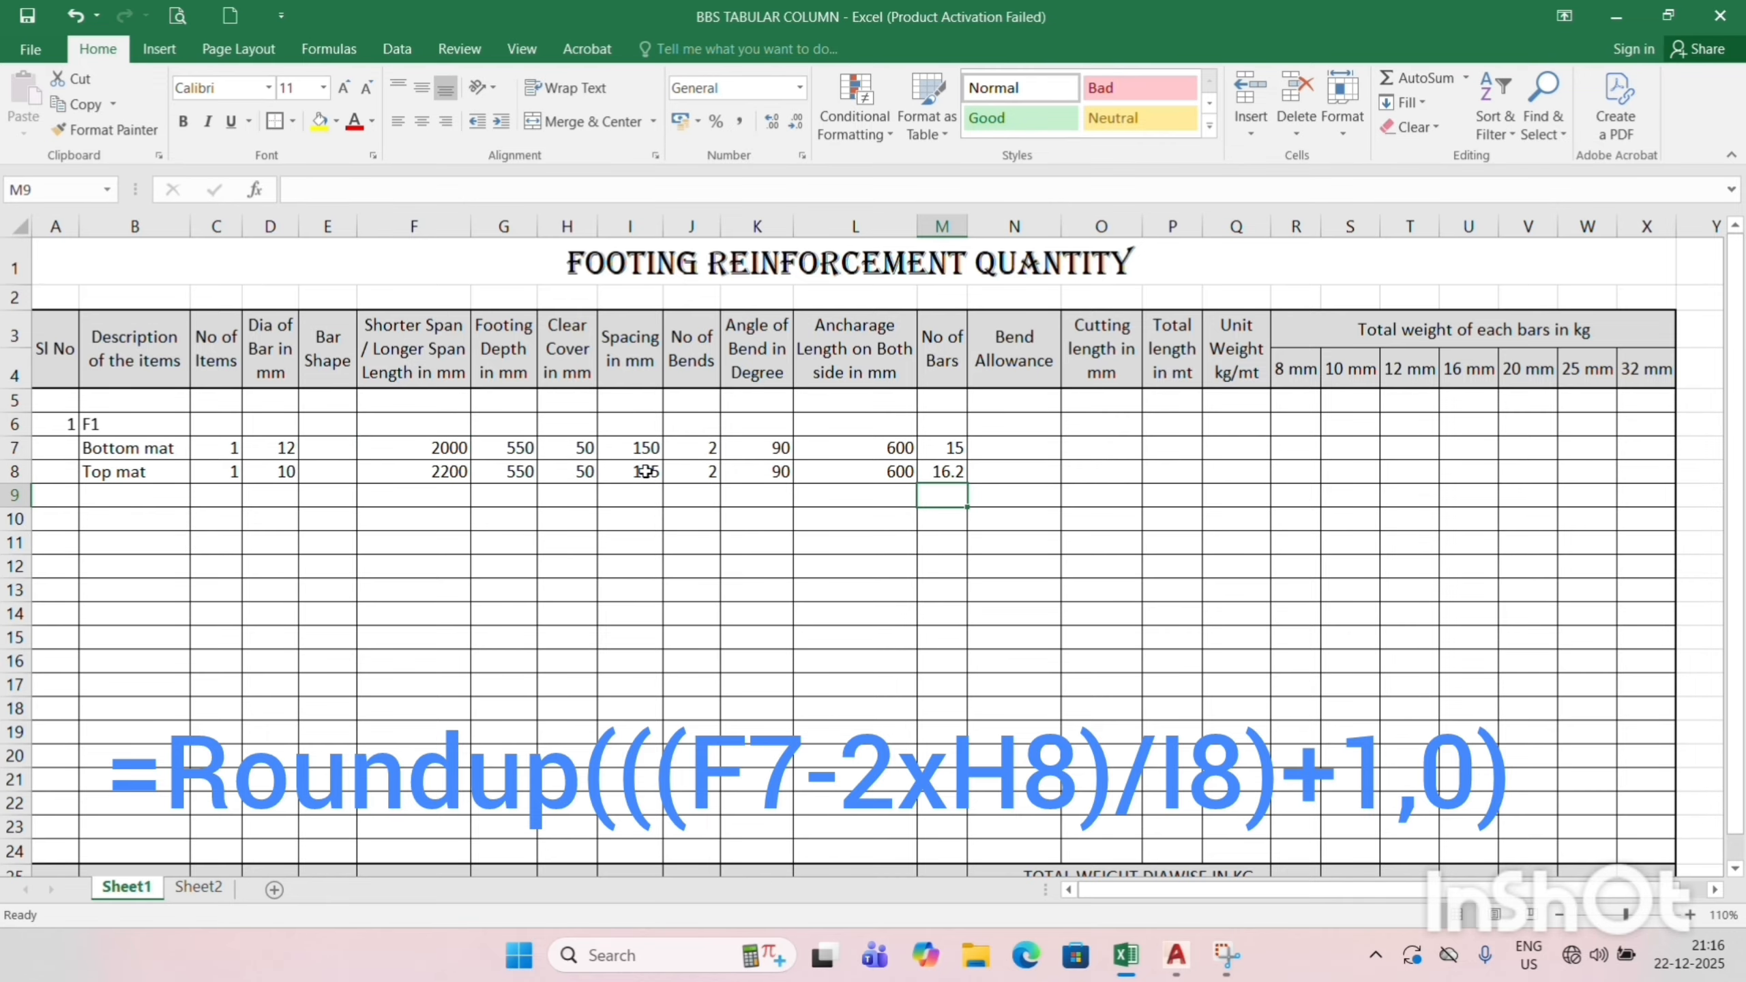
Round up the top mat's number of bars in M8 by changing its formula to =ROUNDUP((F7-2*H8)/I8+1,0).
{"action": "left_click", "coordinate": [942, 472]}
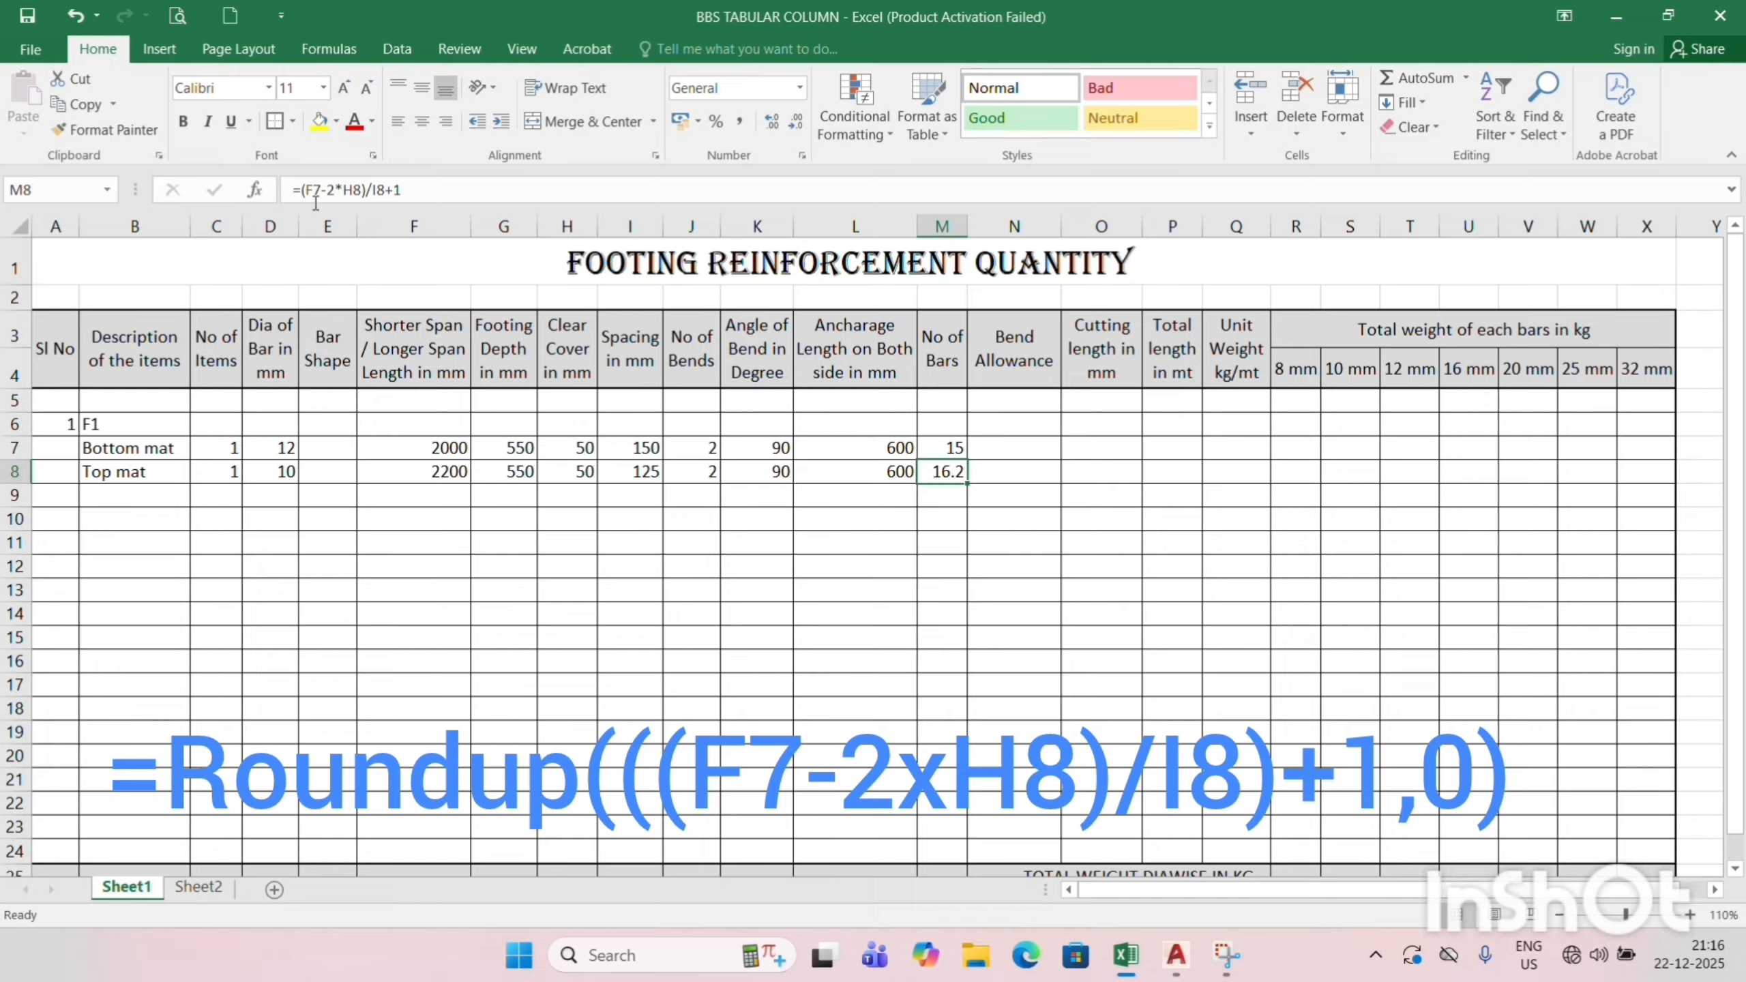
{"action": "left_click", "coordinate": [300, 189]}
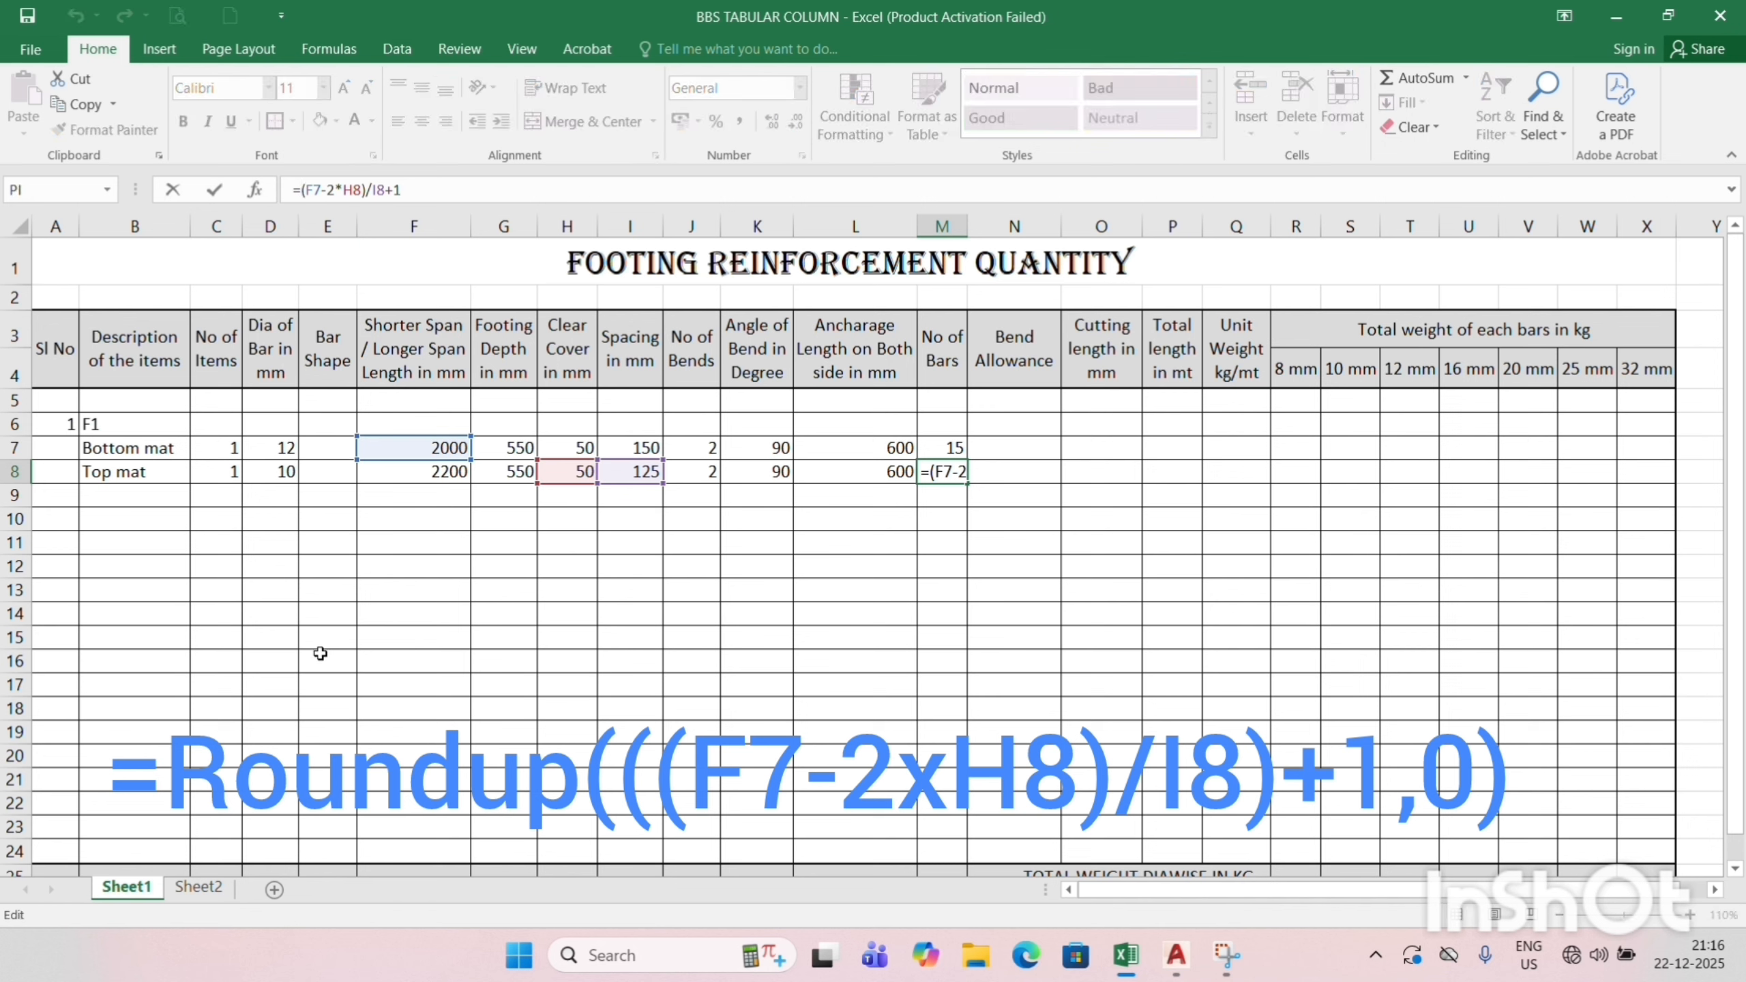
{"action": "type", "text": "roun"}
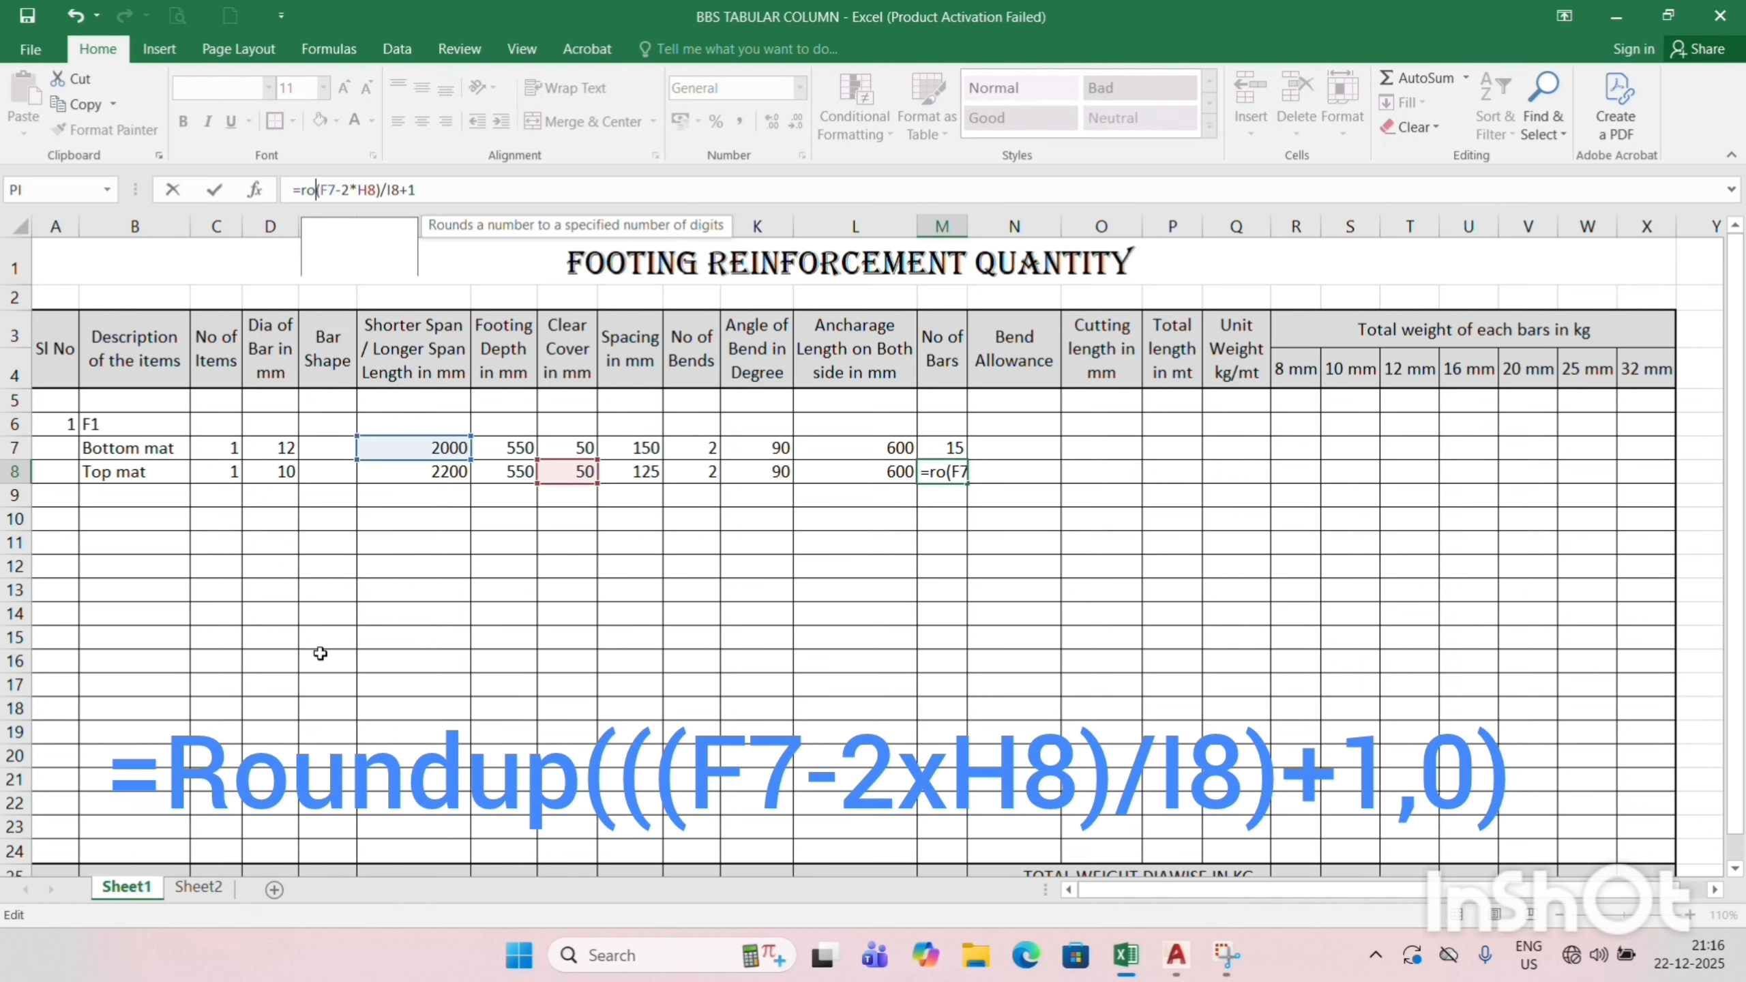
{"action": "type", "text": "dup"}
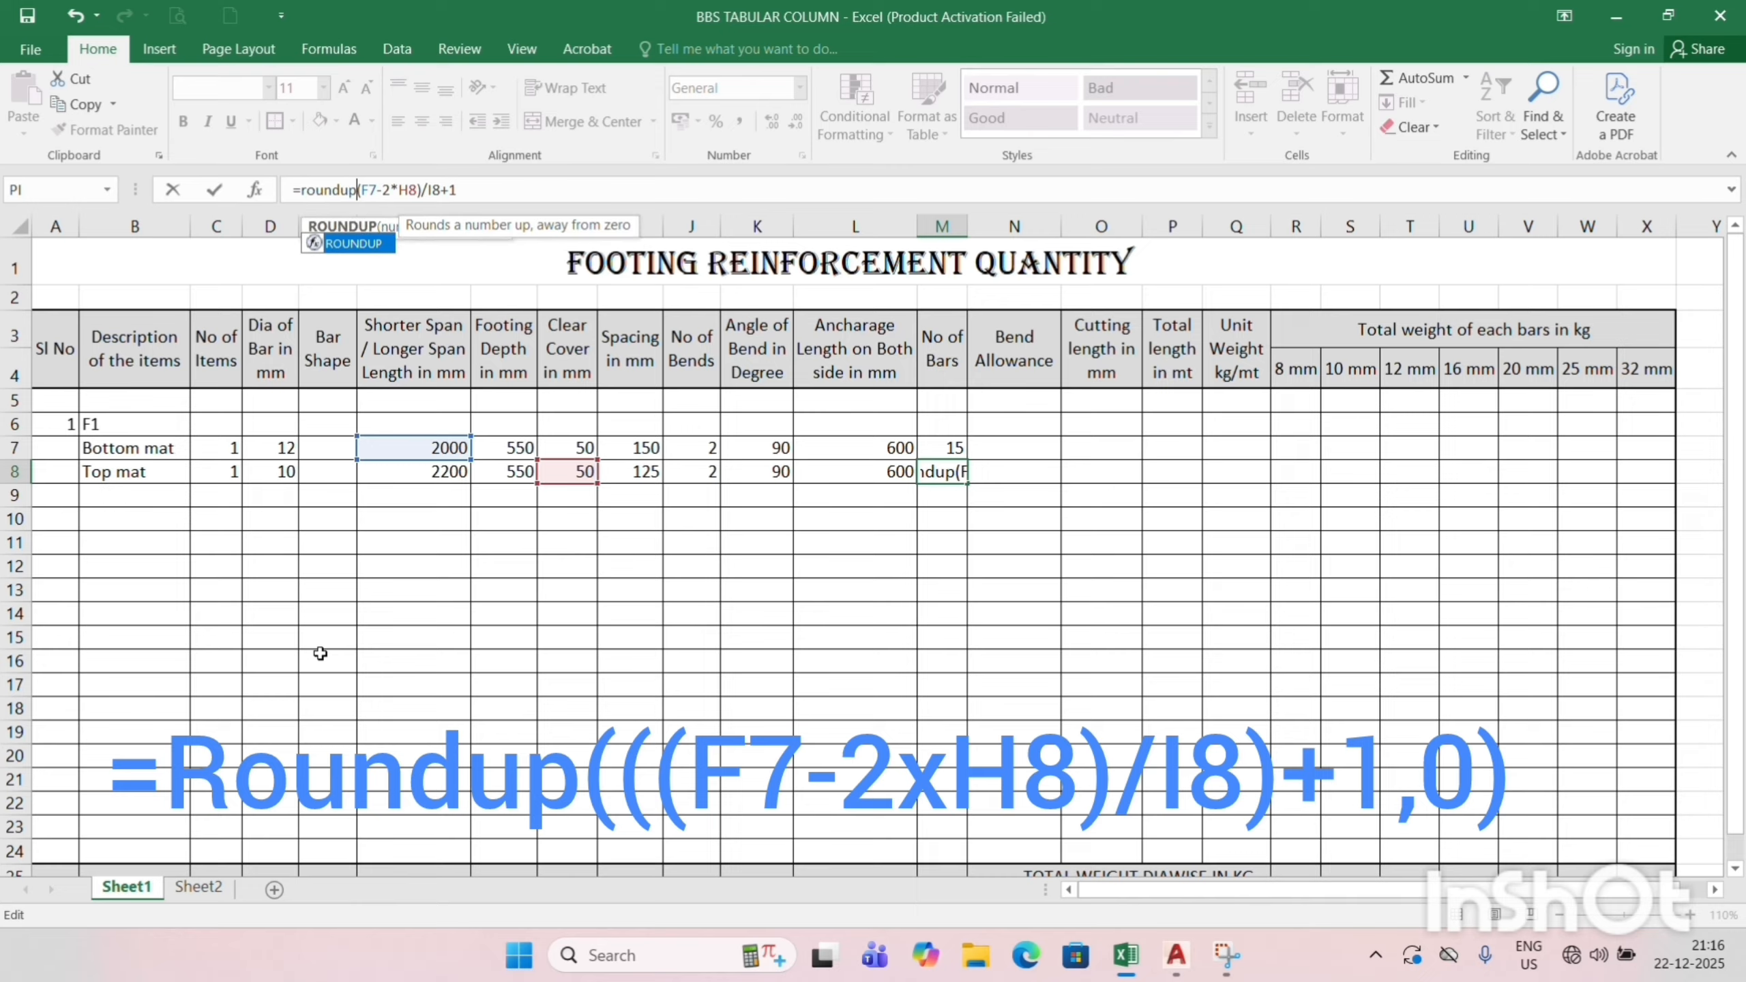
{"action": "type", "text": "("}
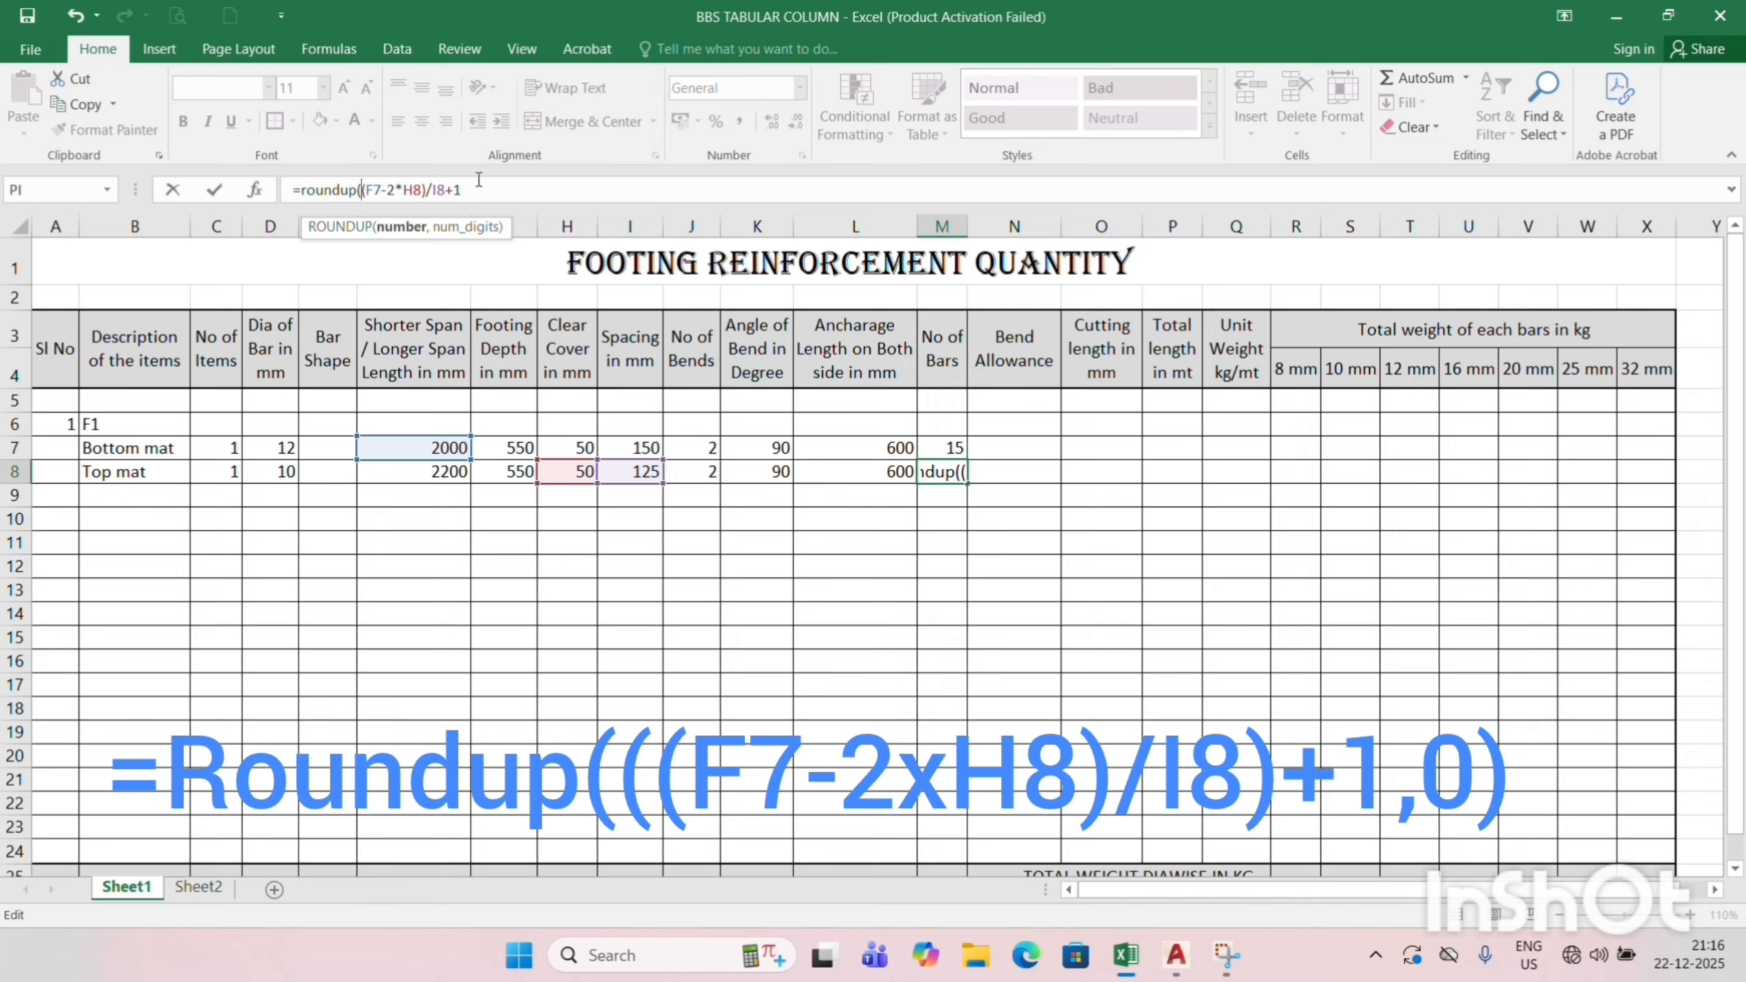
{"action": "type", "text": ","}
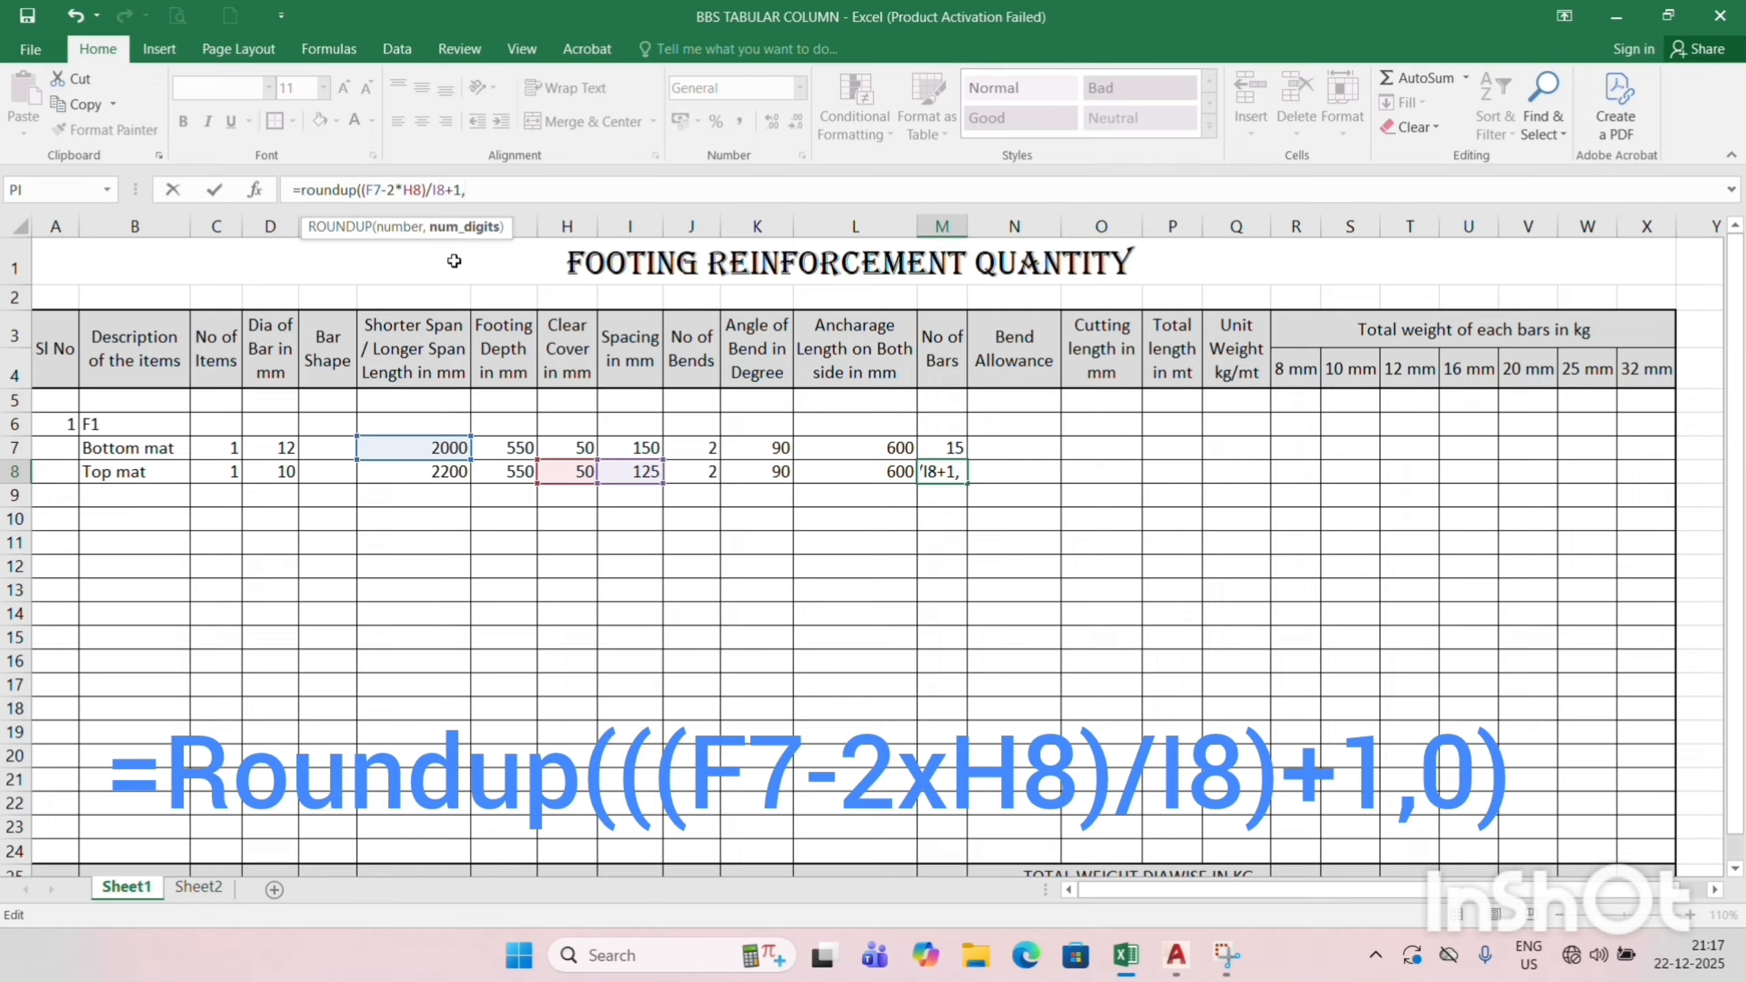
{"action": "type", "text": "0"}
{"action": "key", "text": "Return"}
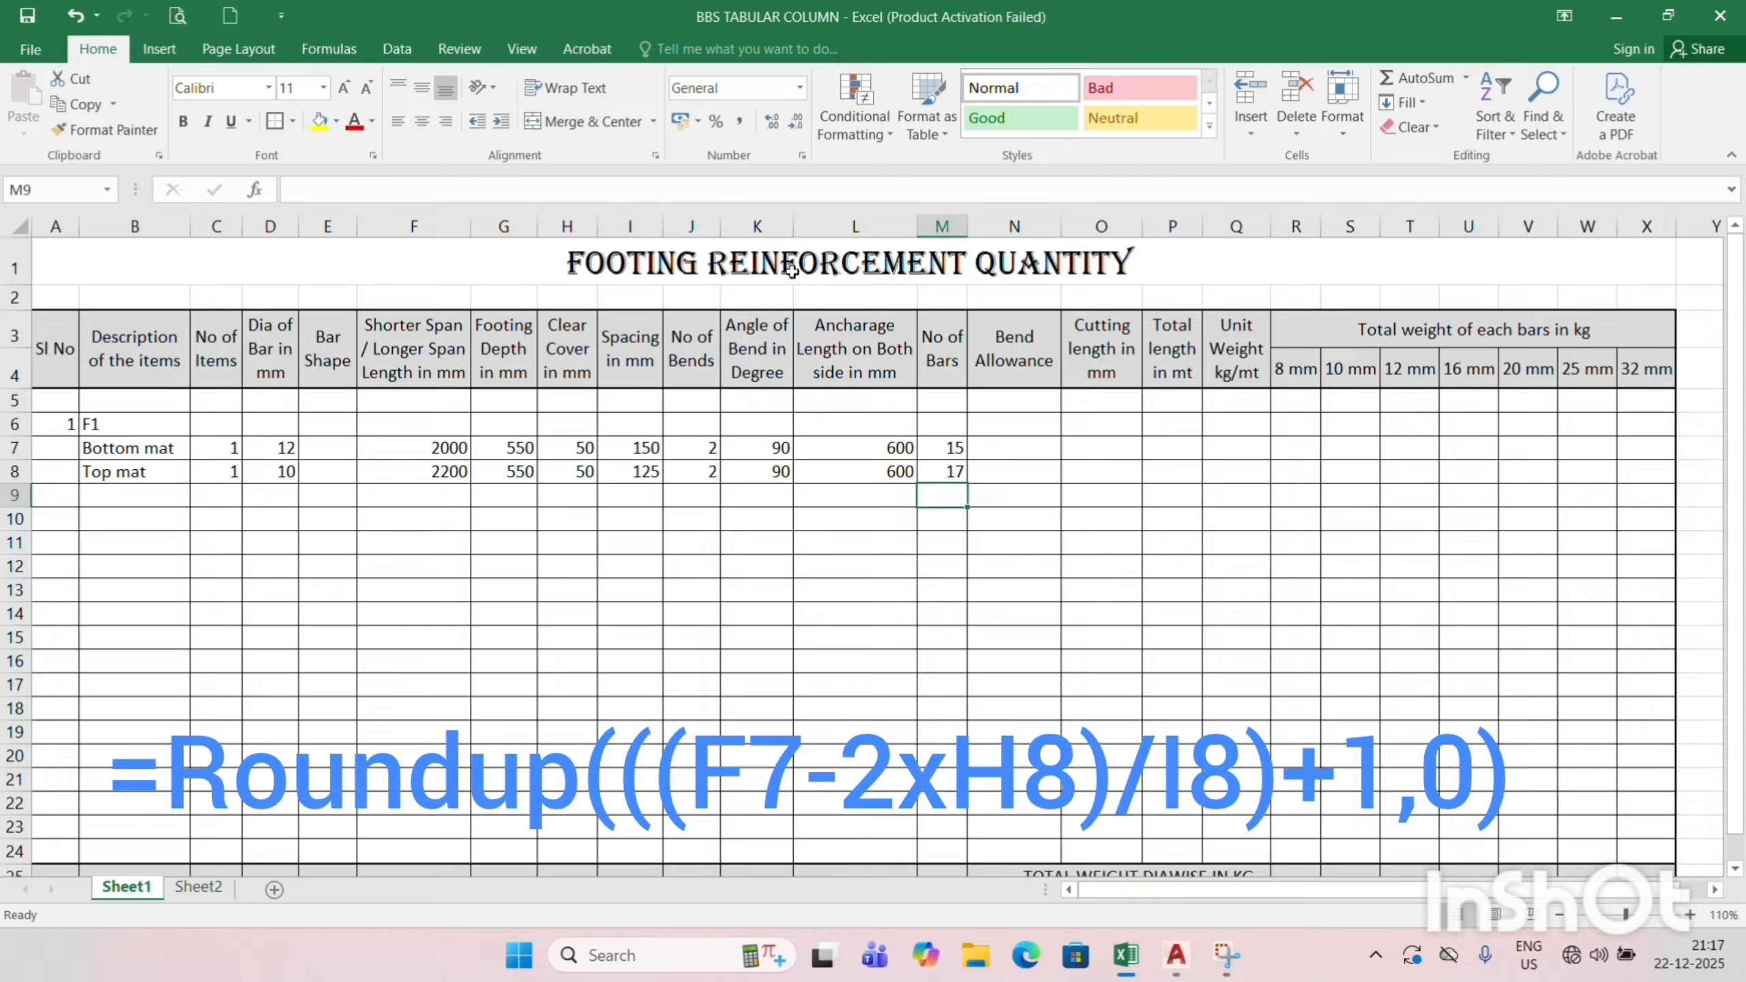
{"action": "left_click", "coordinate": [949, 474]}
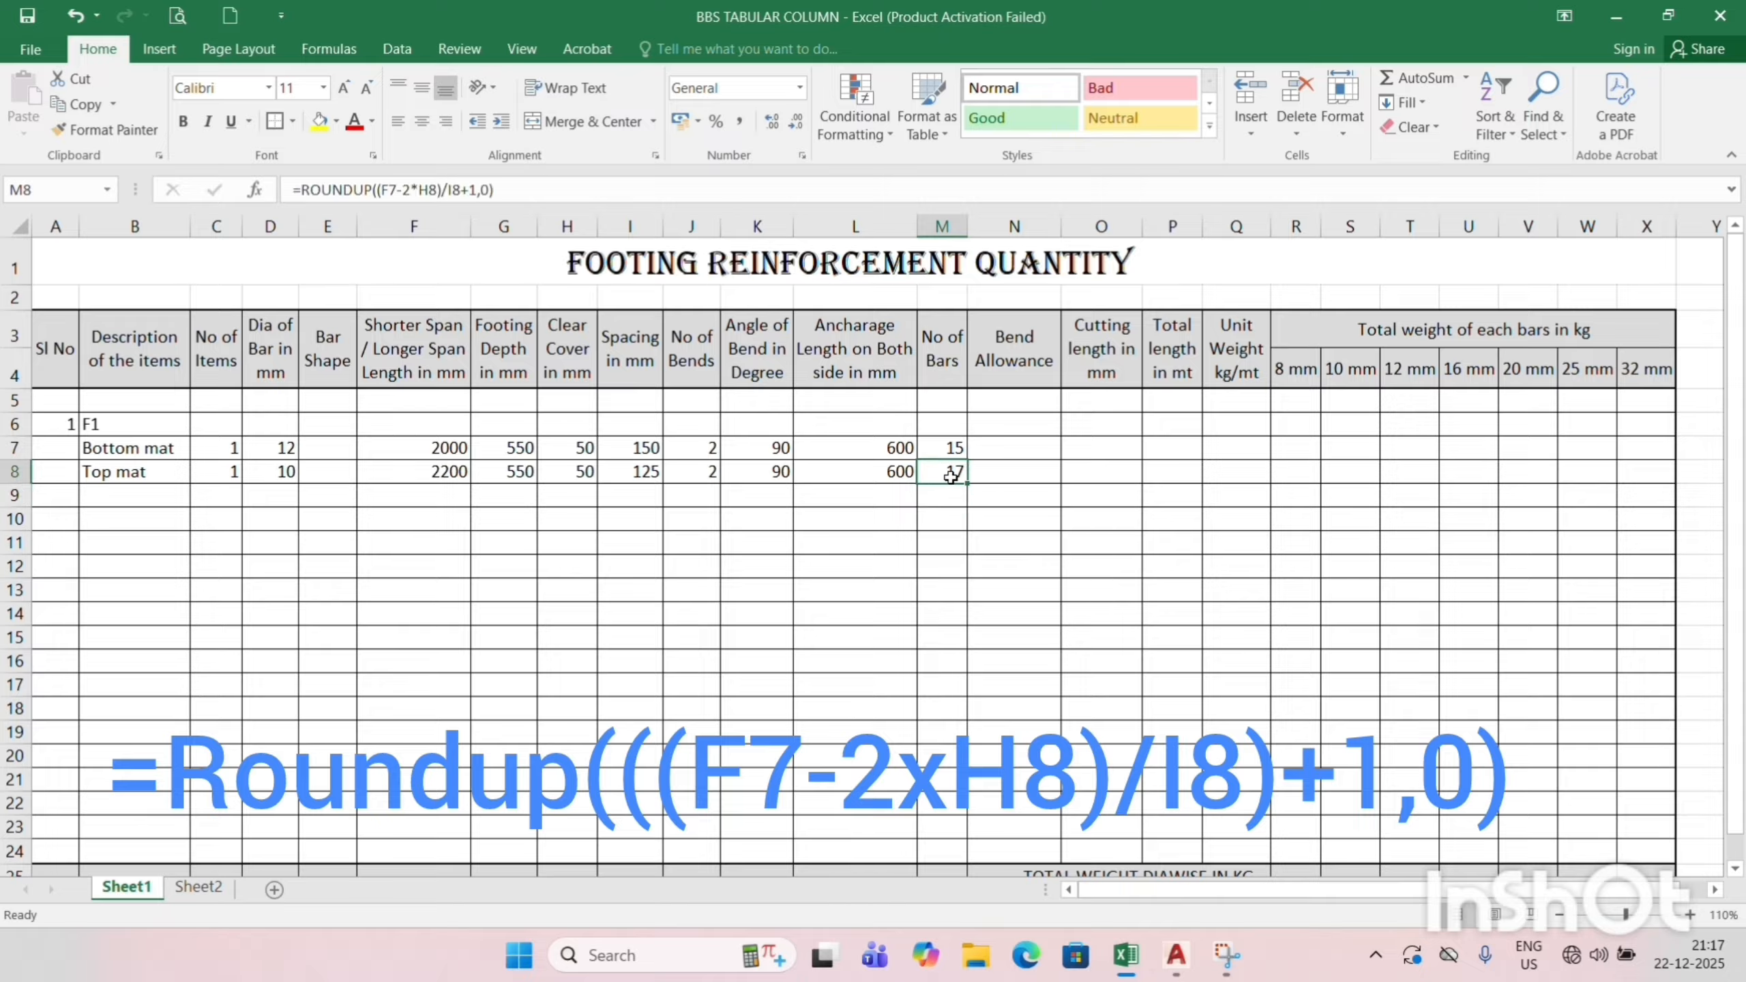
Round the bottom mat's number of bars in M7 up to a whole number by wrapping (F8-2*H7)/I7+1 in ROUNDUP.
{"action": "left_click", "coordinate": [933, 439]}
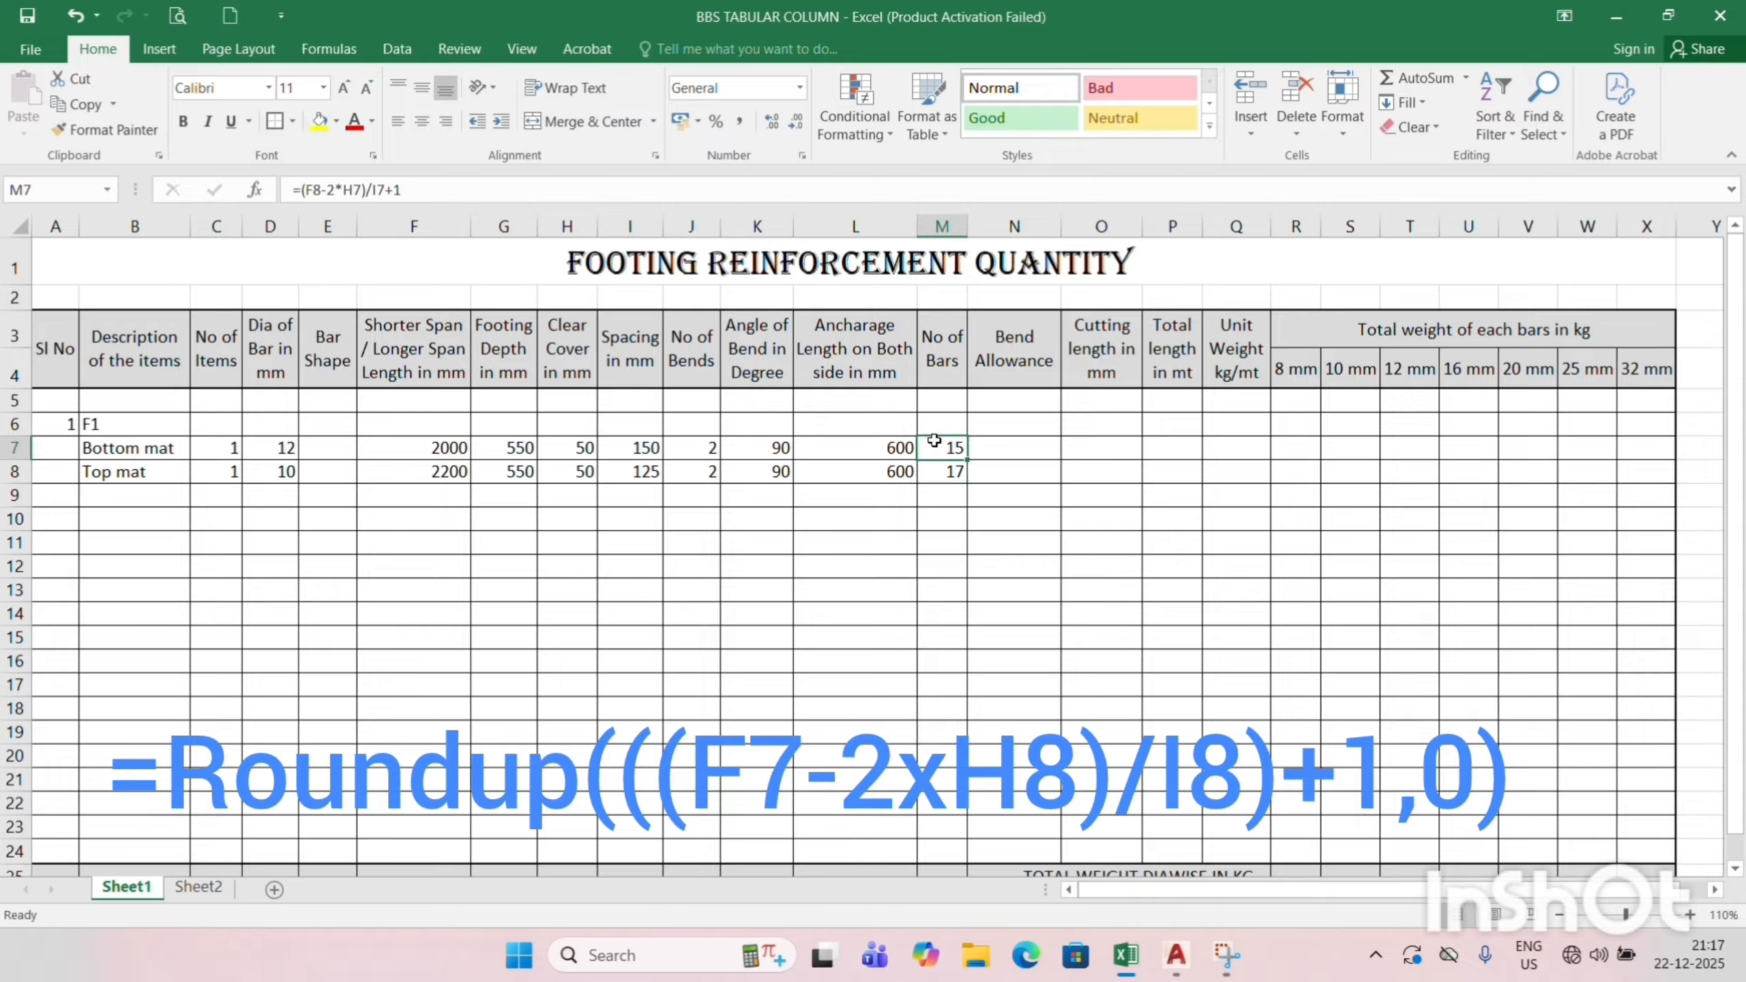
{"action": "left_click", "coordinate": [303, 191]}
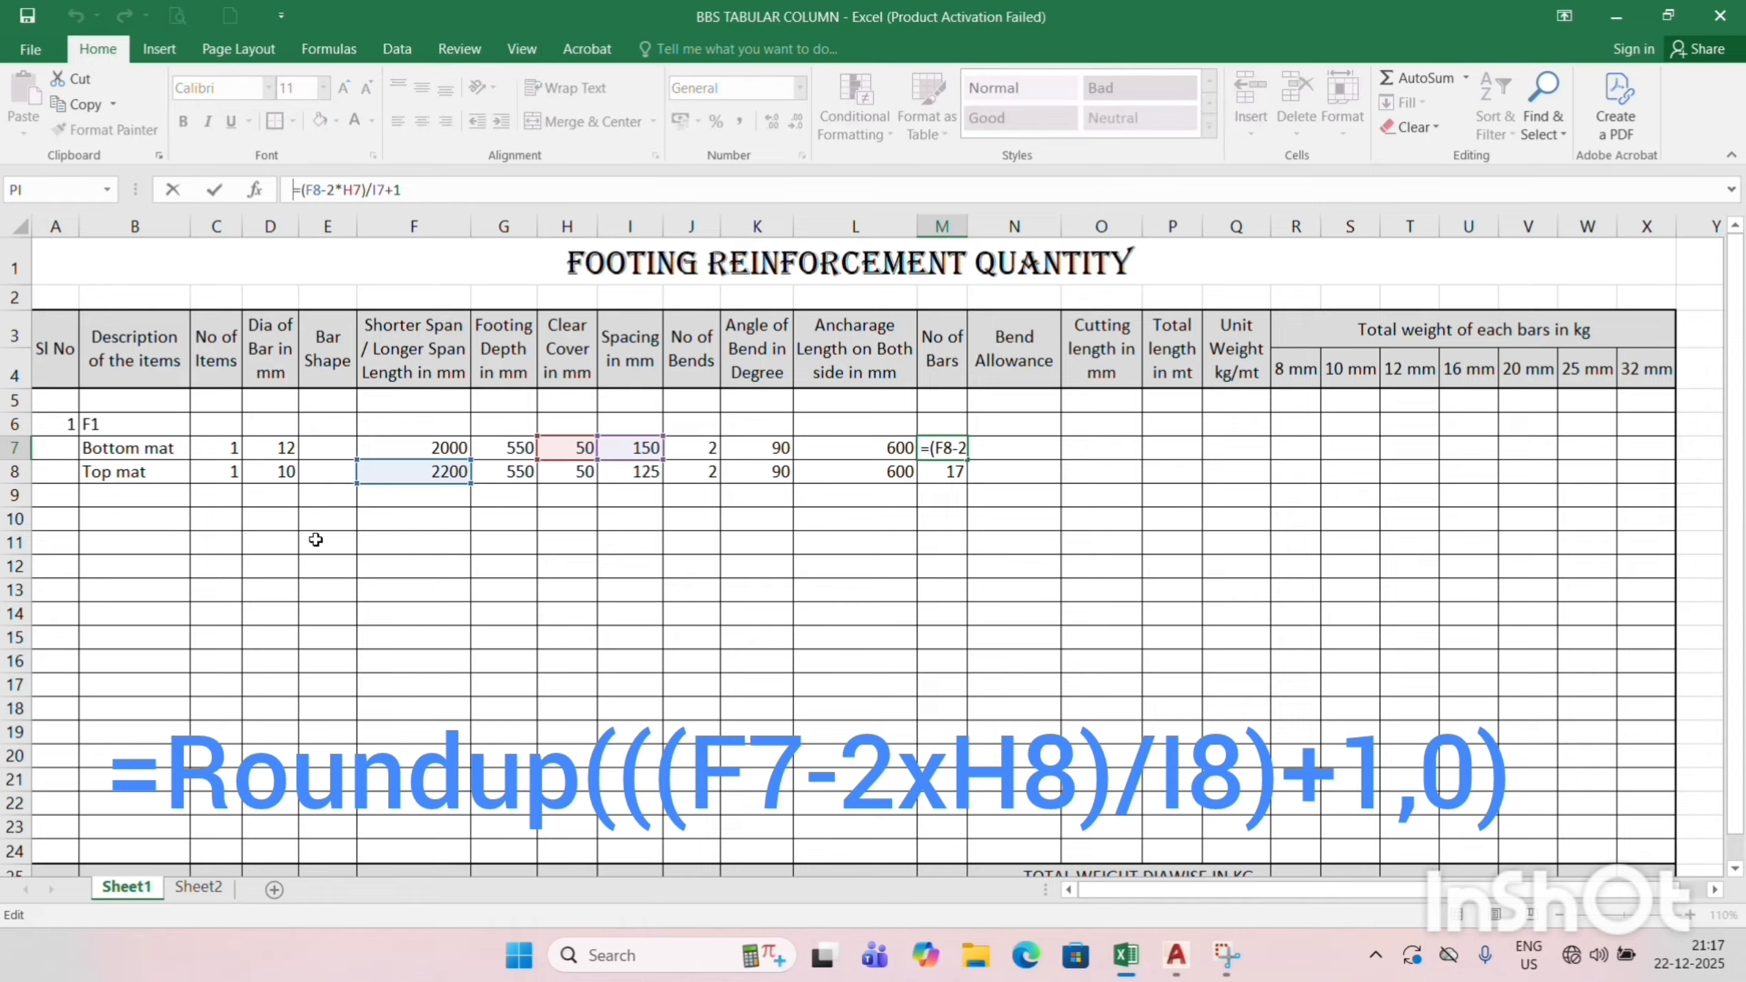
{"action": "key", "text": "Right"}
{"action": "type", "text": "Round"}
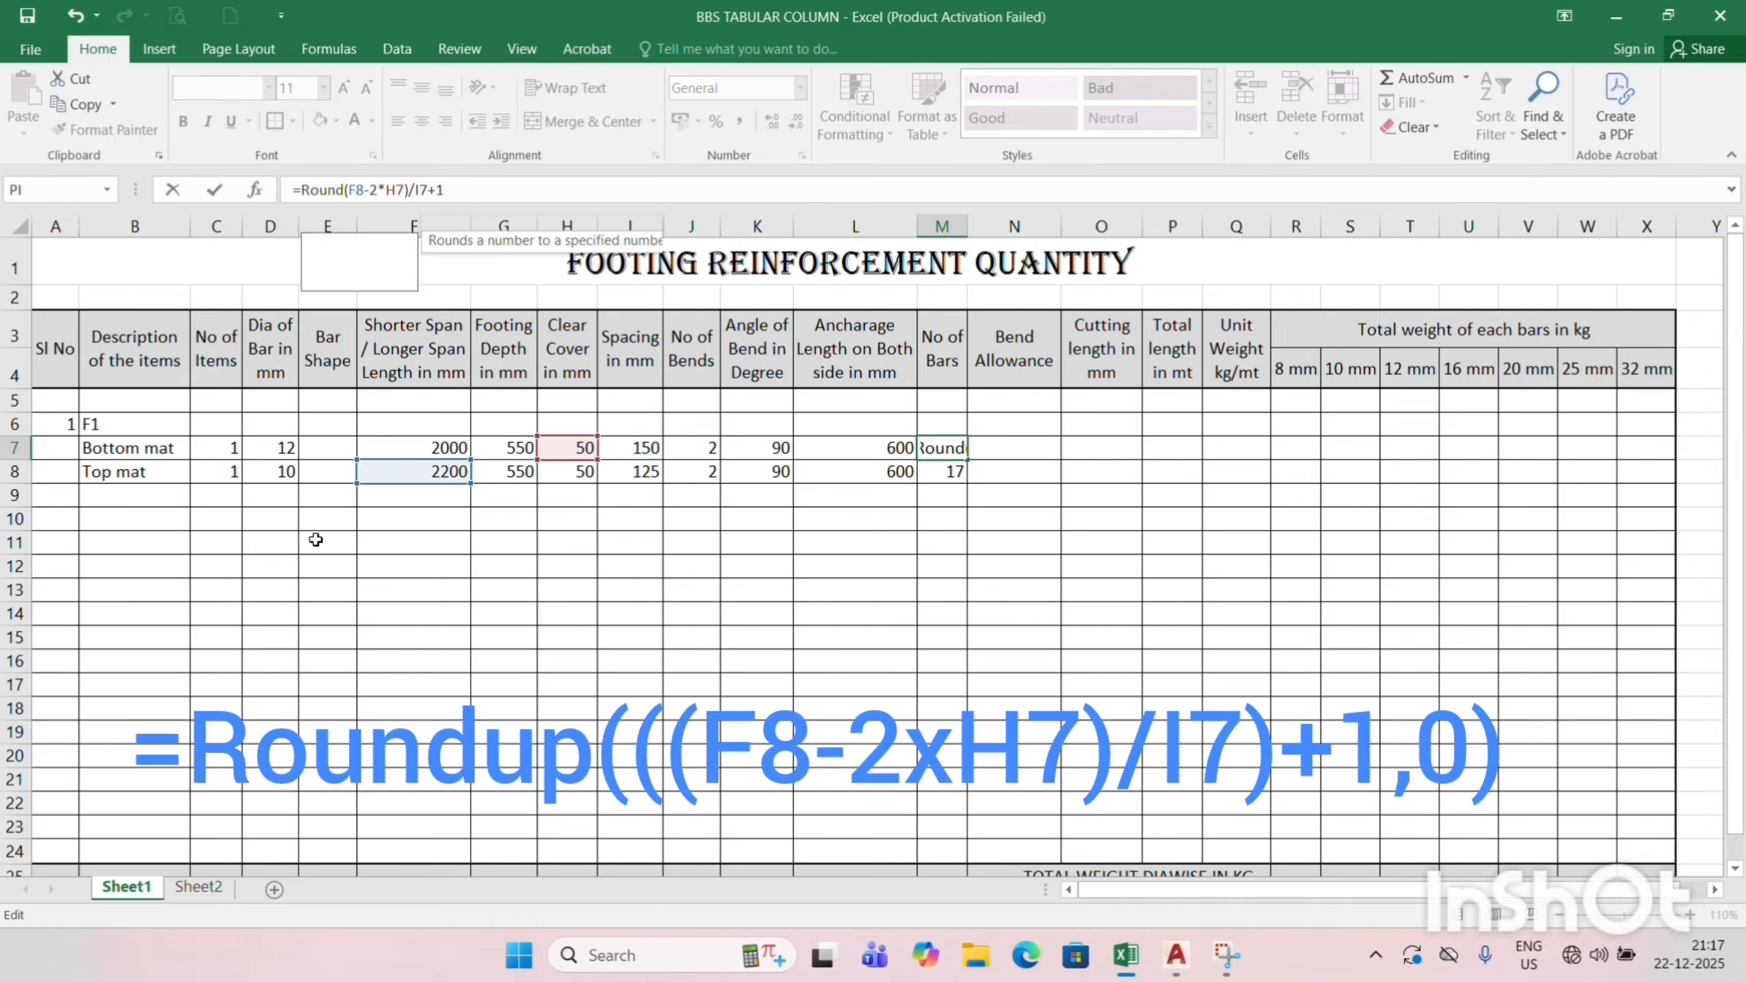
{"action": "type", "text": "up("}
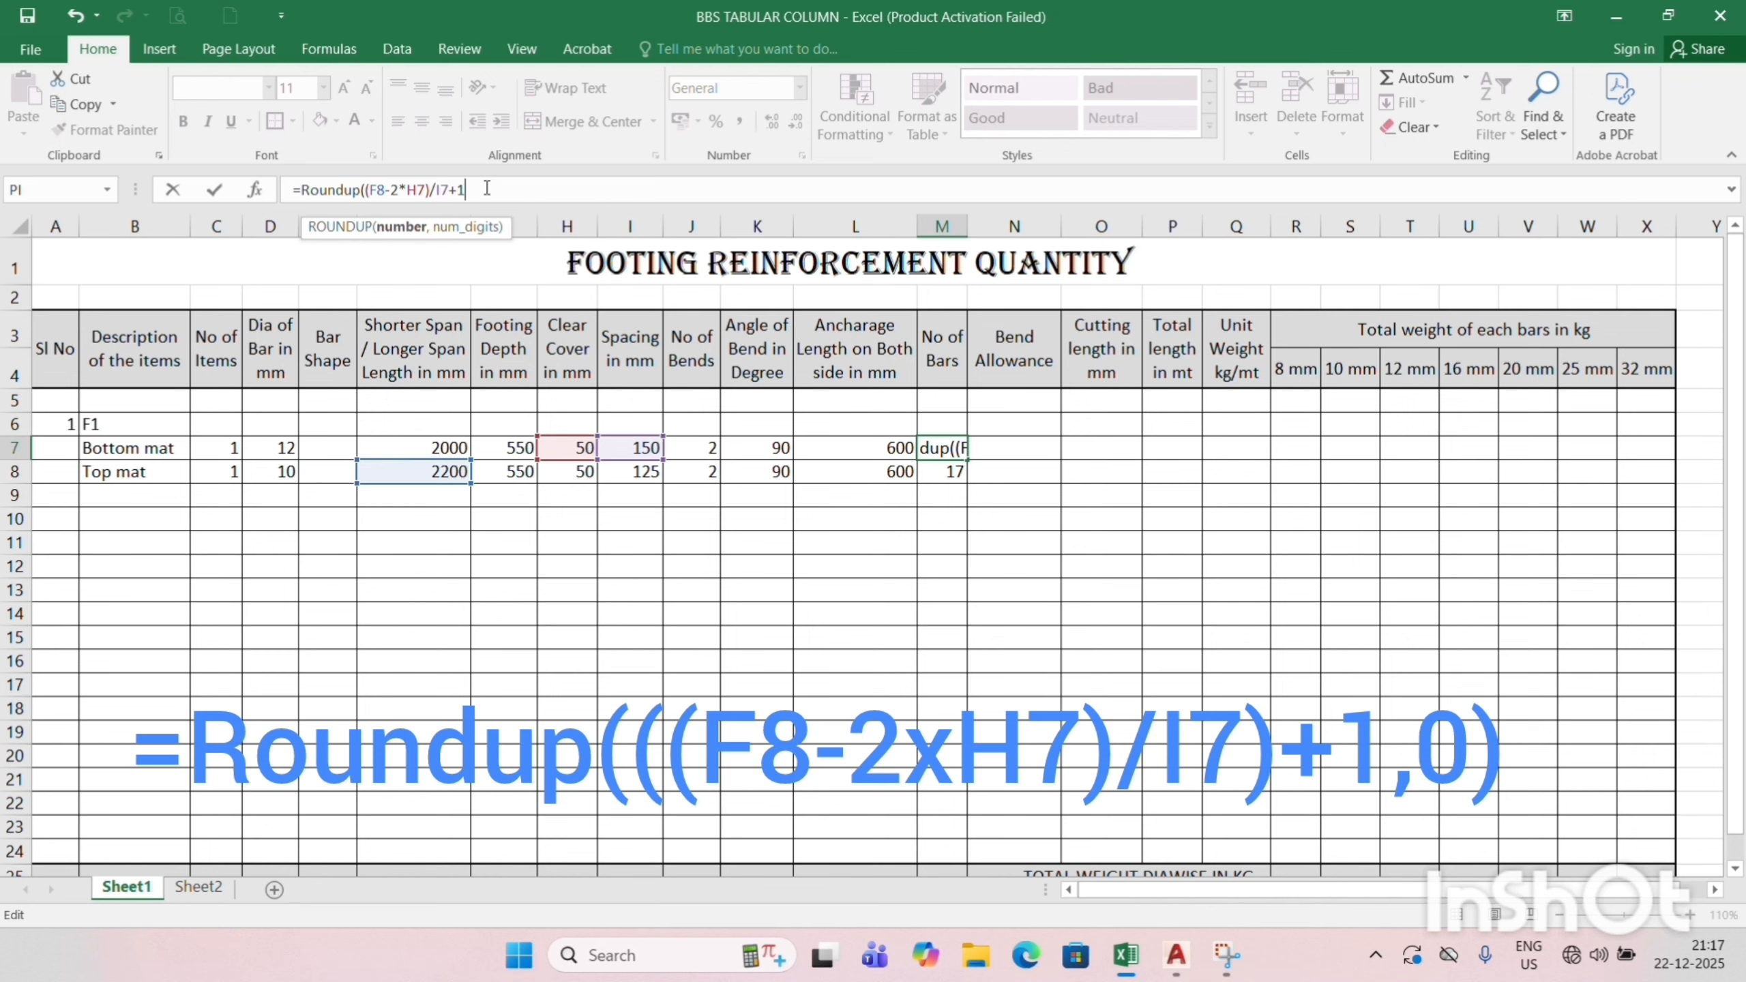
{"action": "type", "text": ",)"}
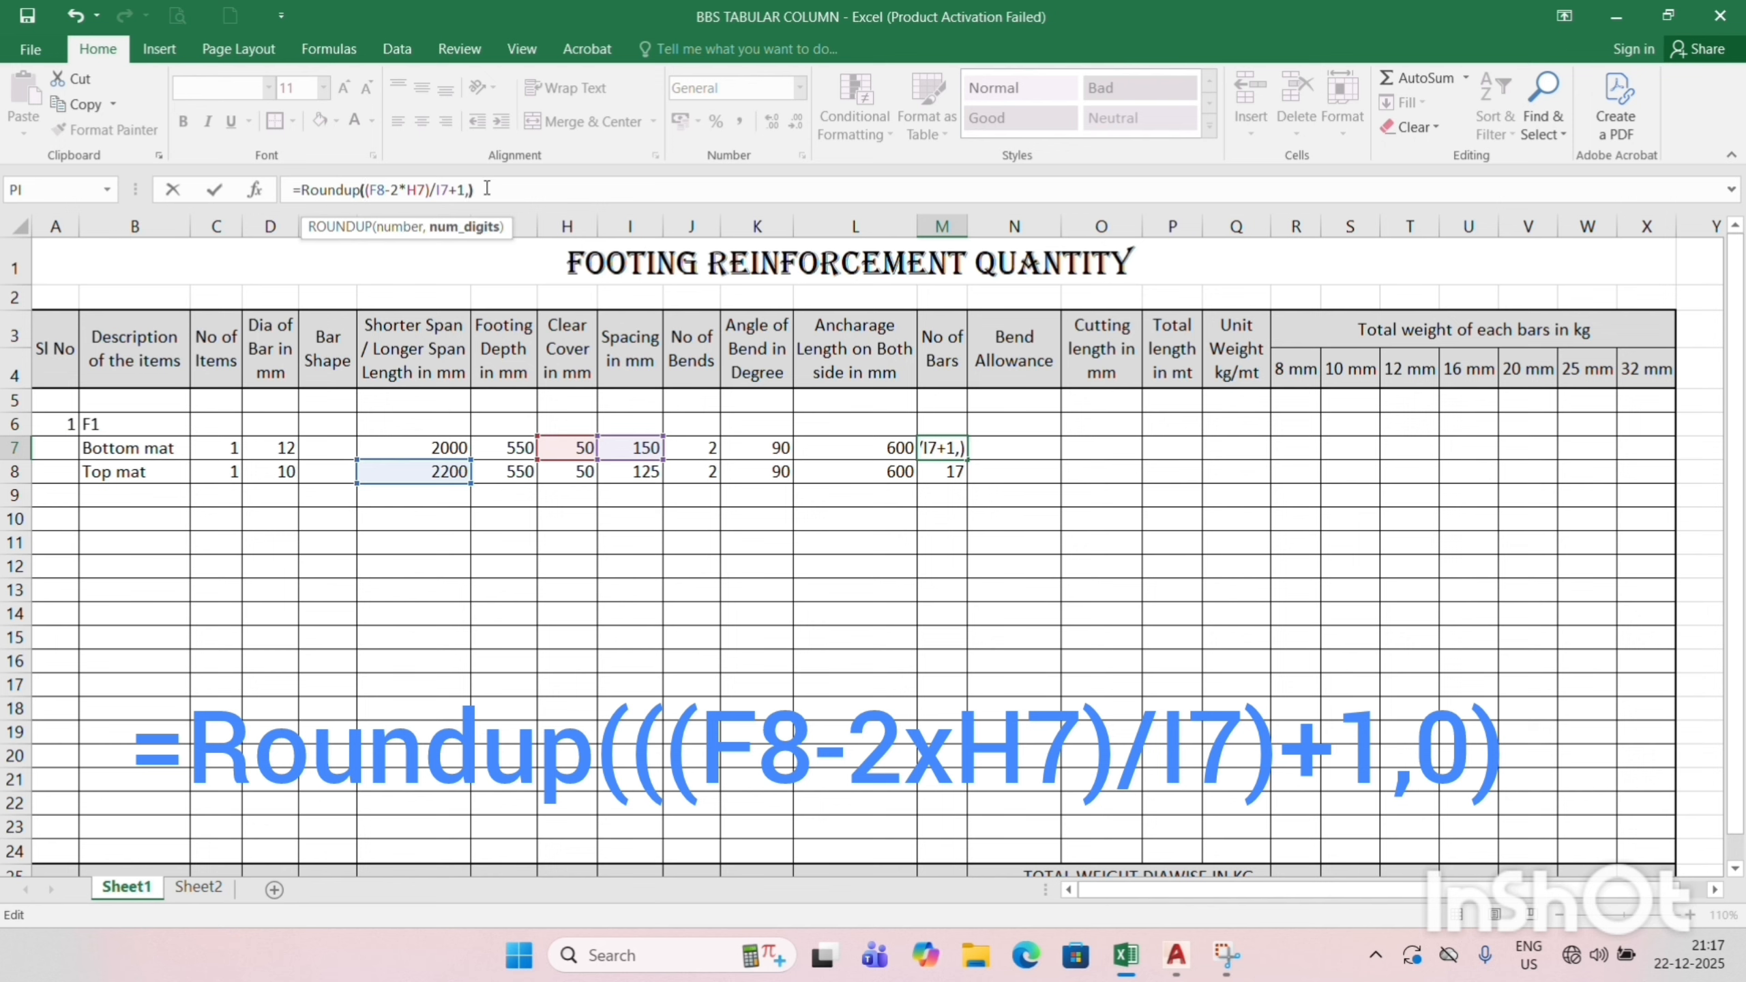
{"action": "key", "text": "Return"}
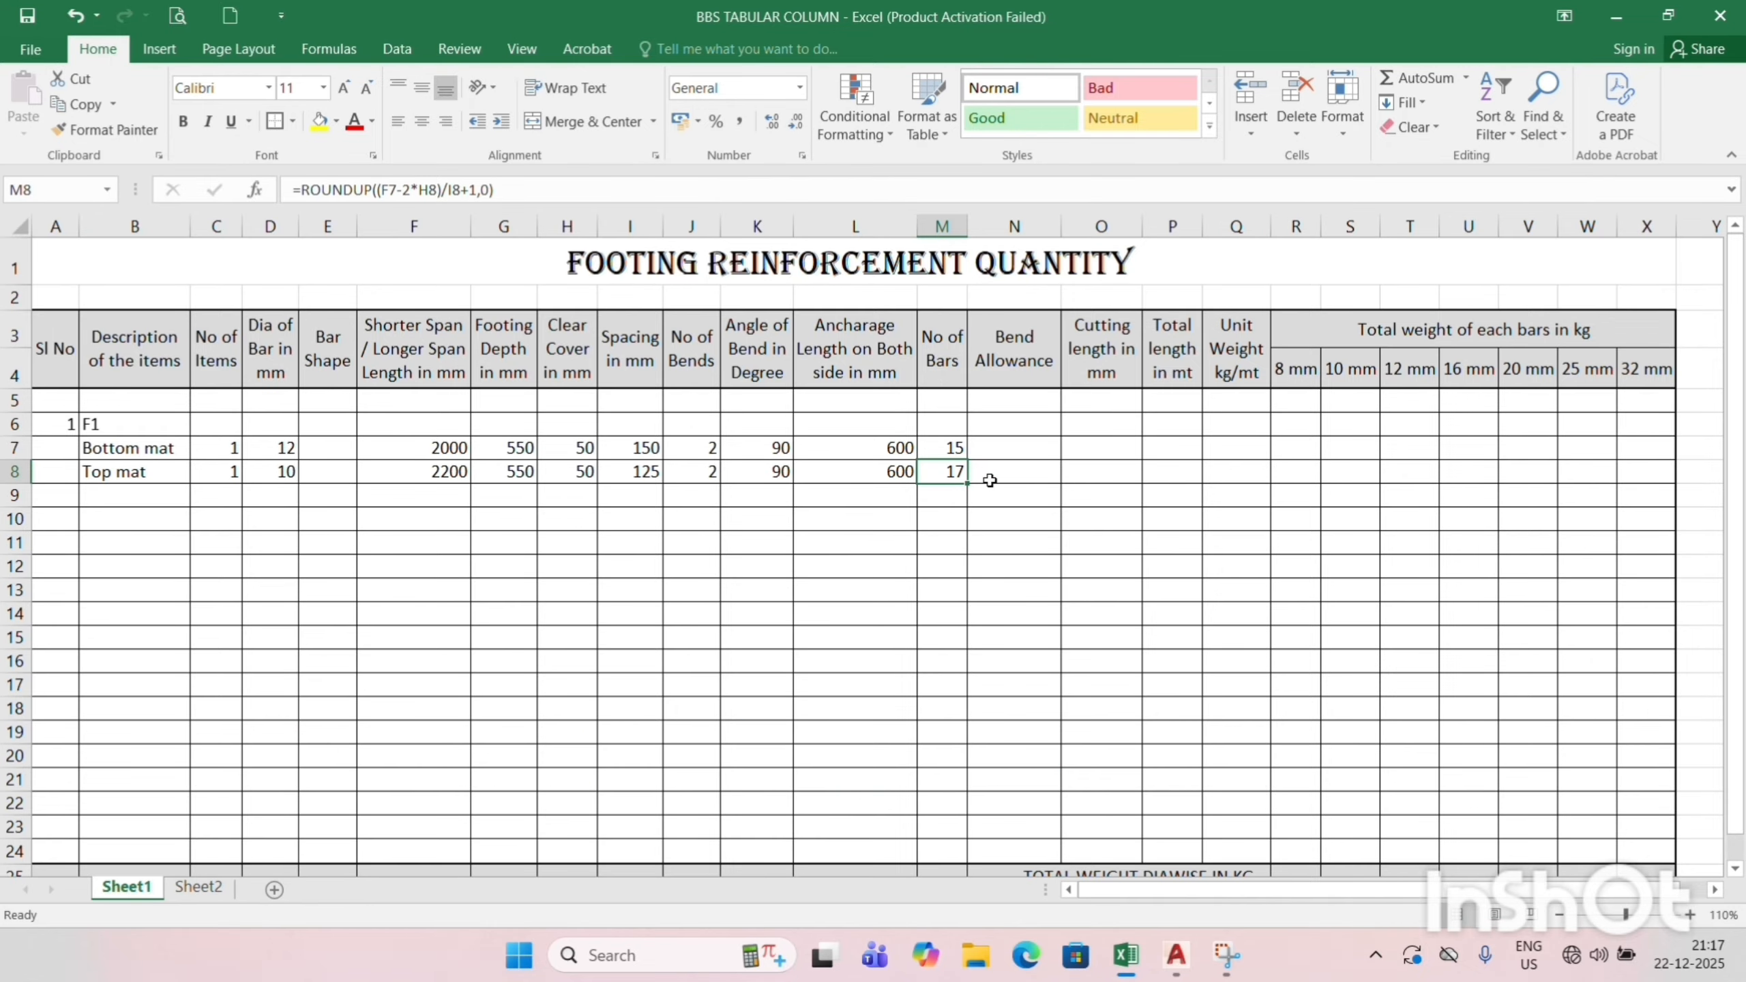
Calculate the bottom mat's bend allowance in N7 with the formula =(PI()*D7*K7)/180.
{"action": "left_click", "coordinate": [1019, 447]}
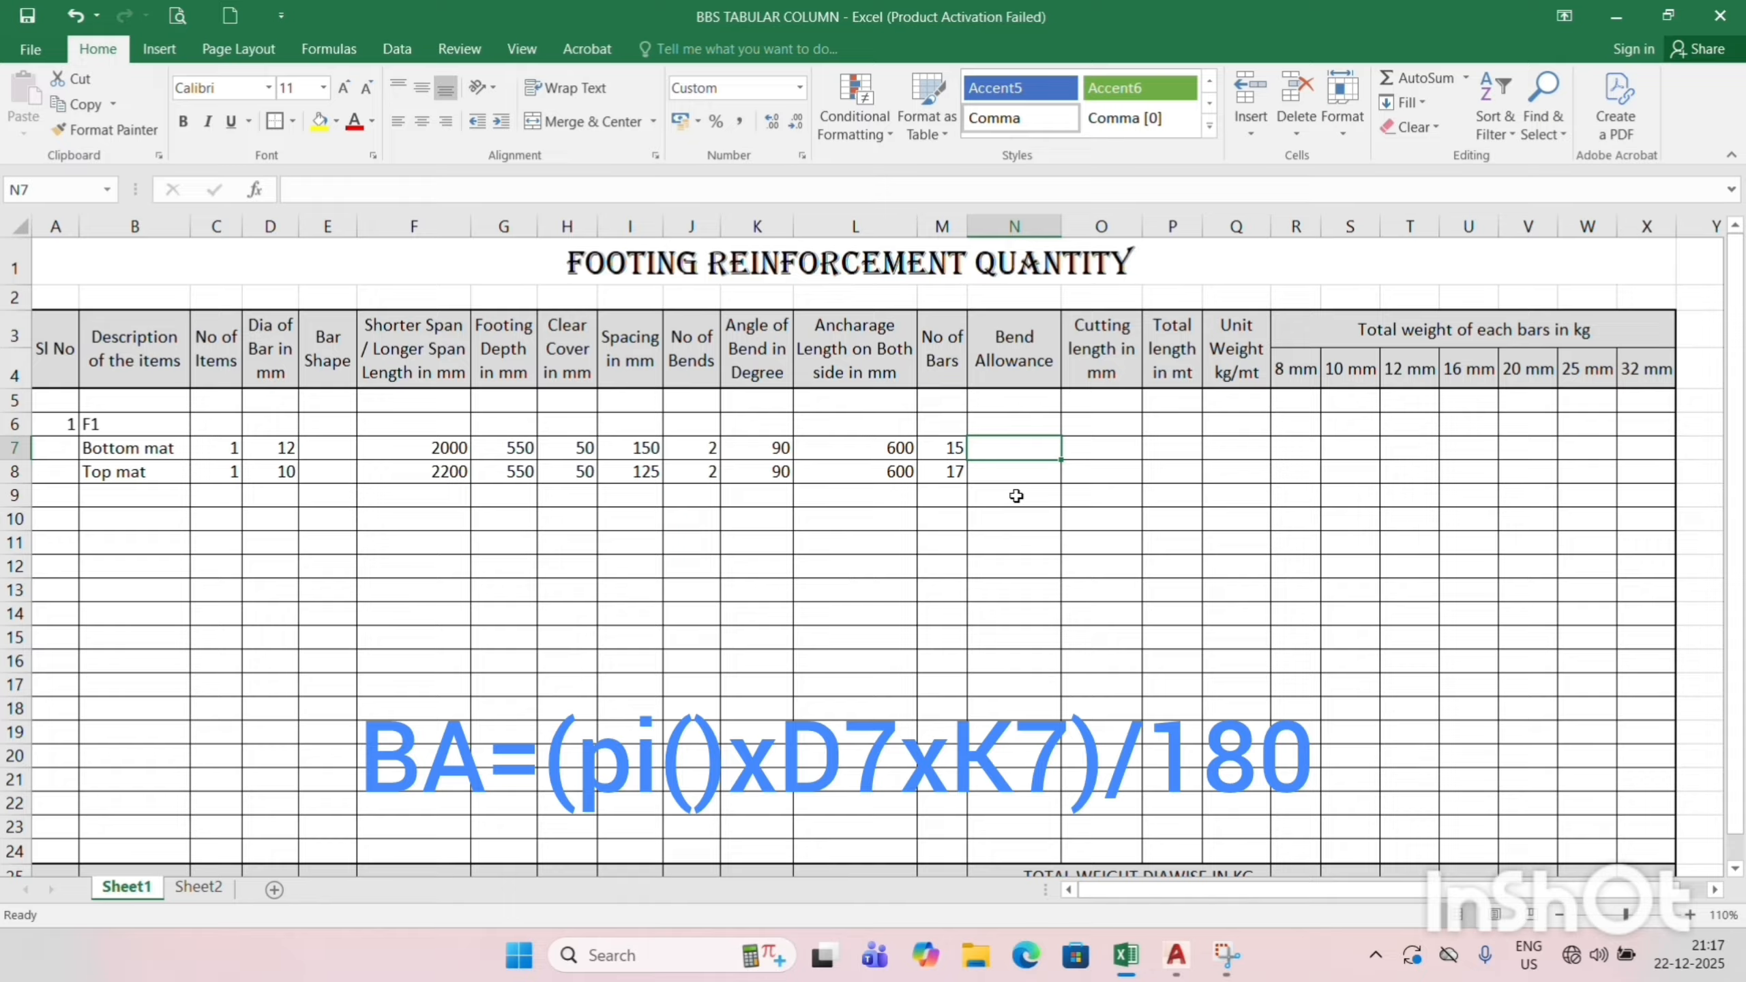
{"action": "type", "text": "="}
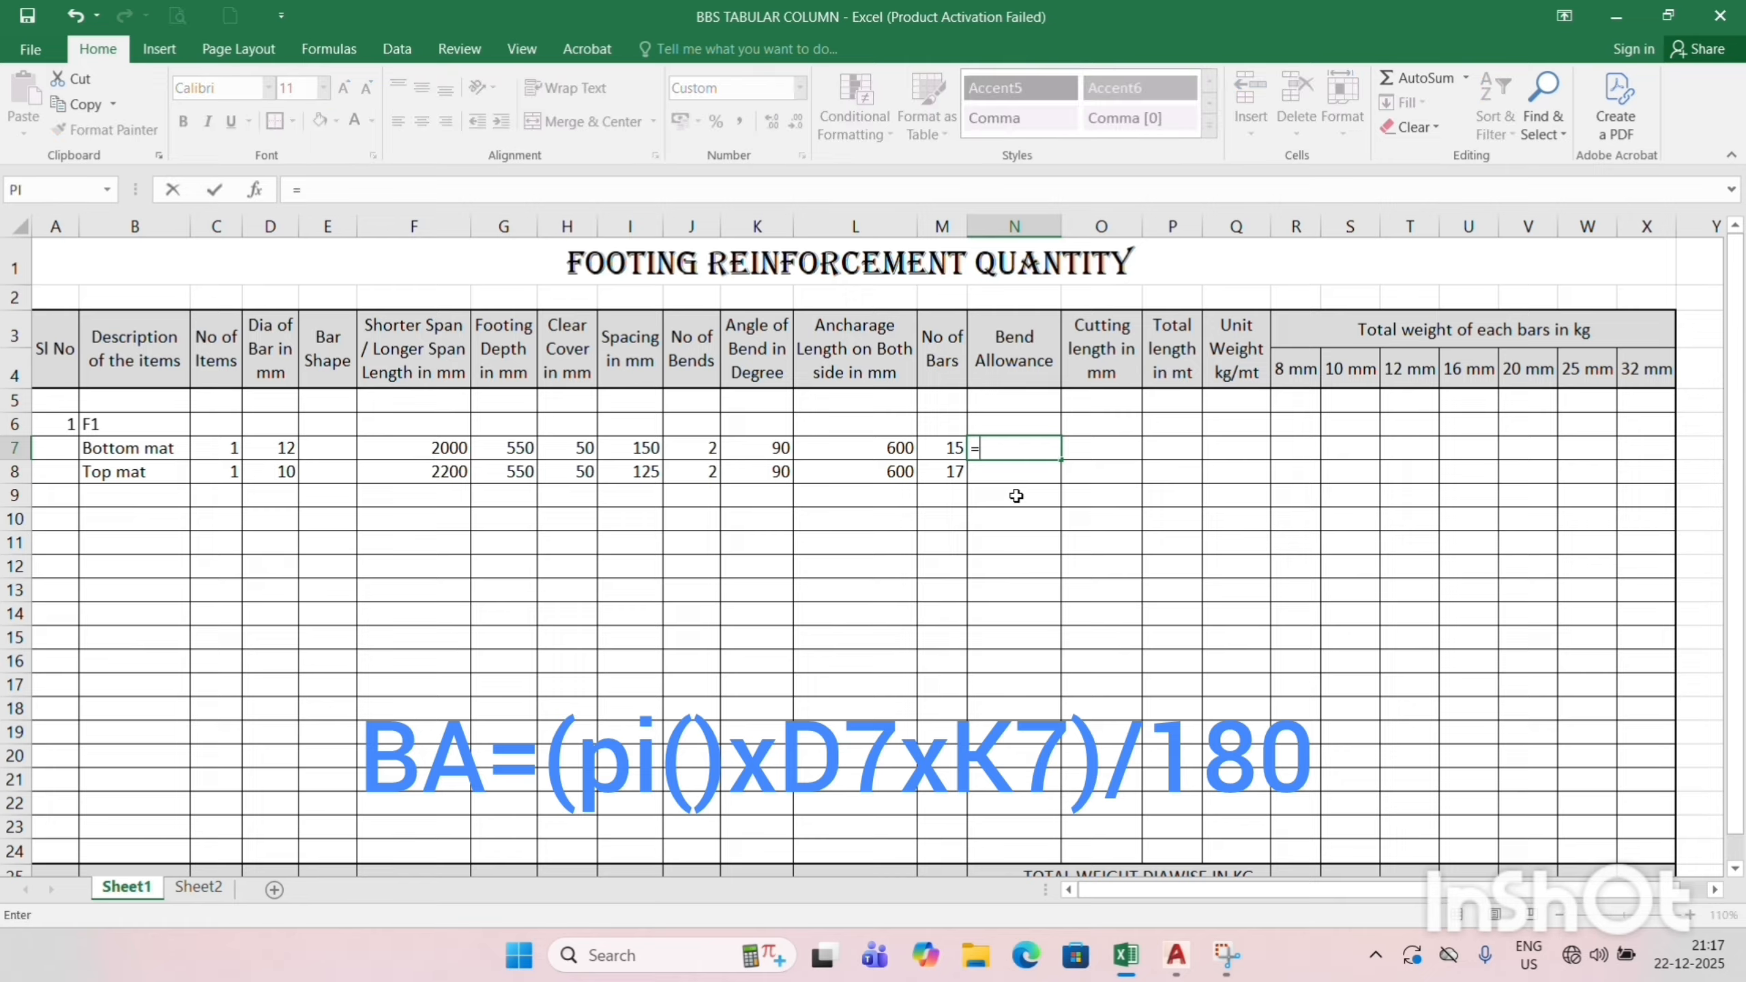
{"action": "type", "text": "(Pi"}
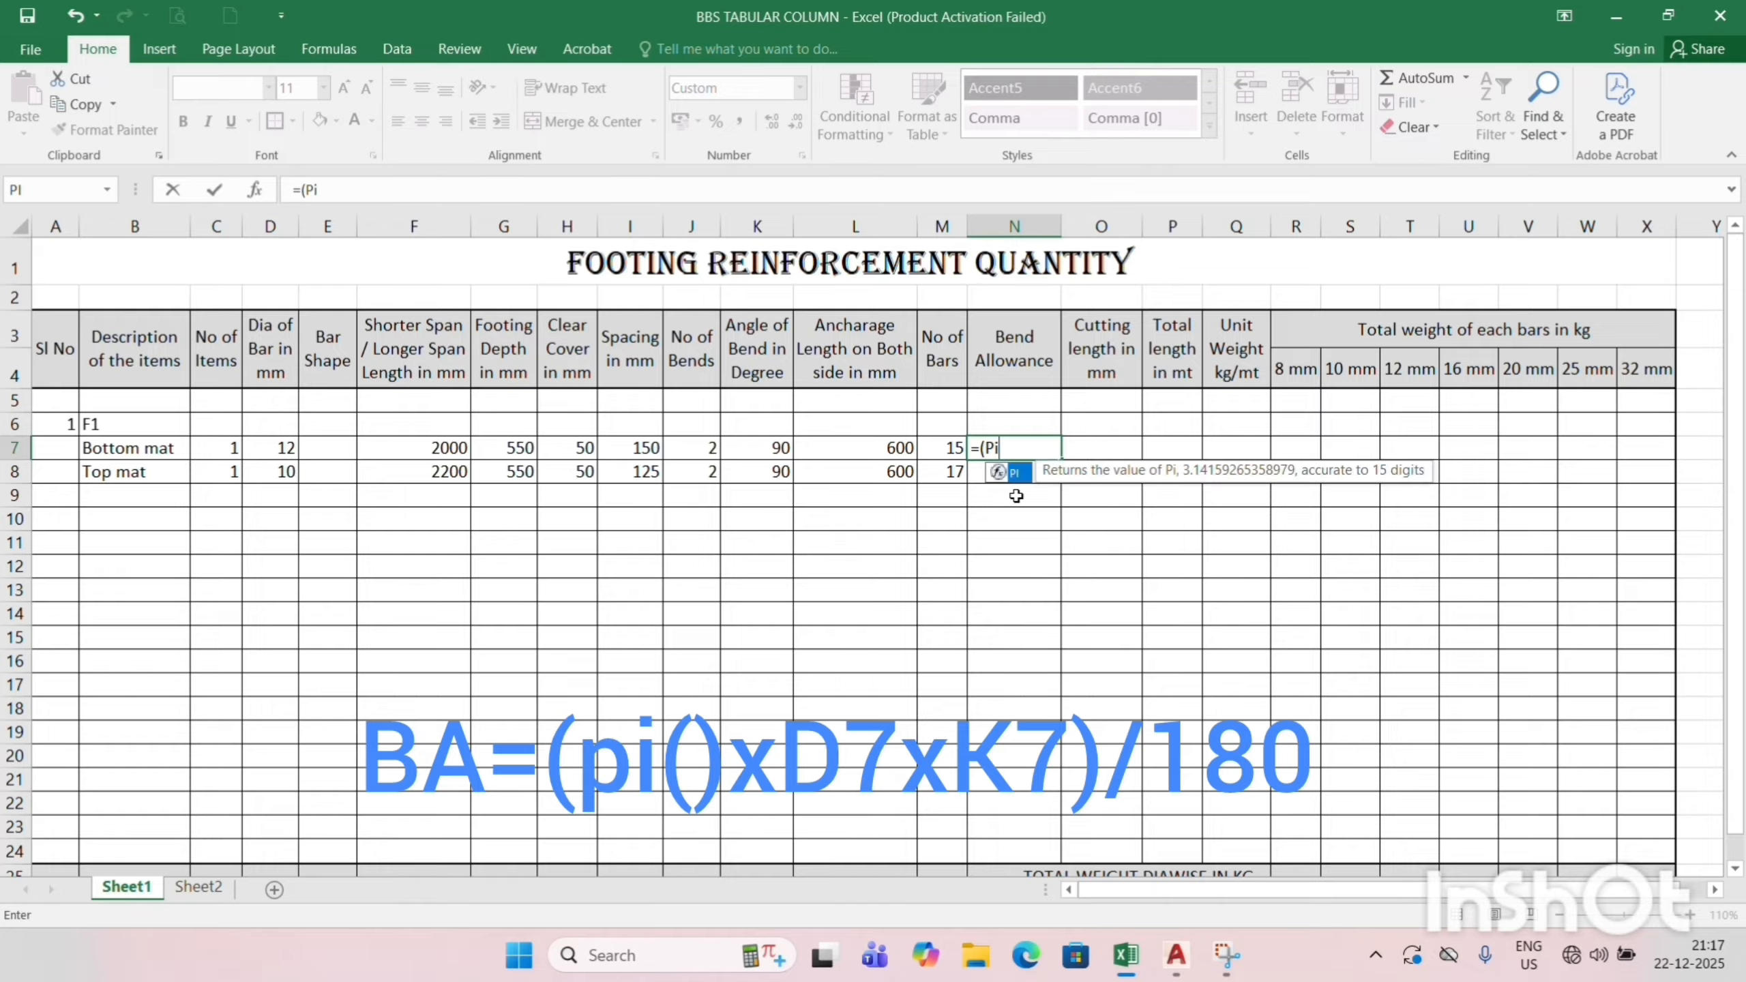
{"action": "type", "text": "()"}
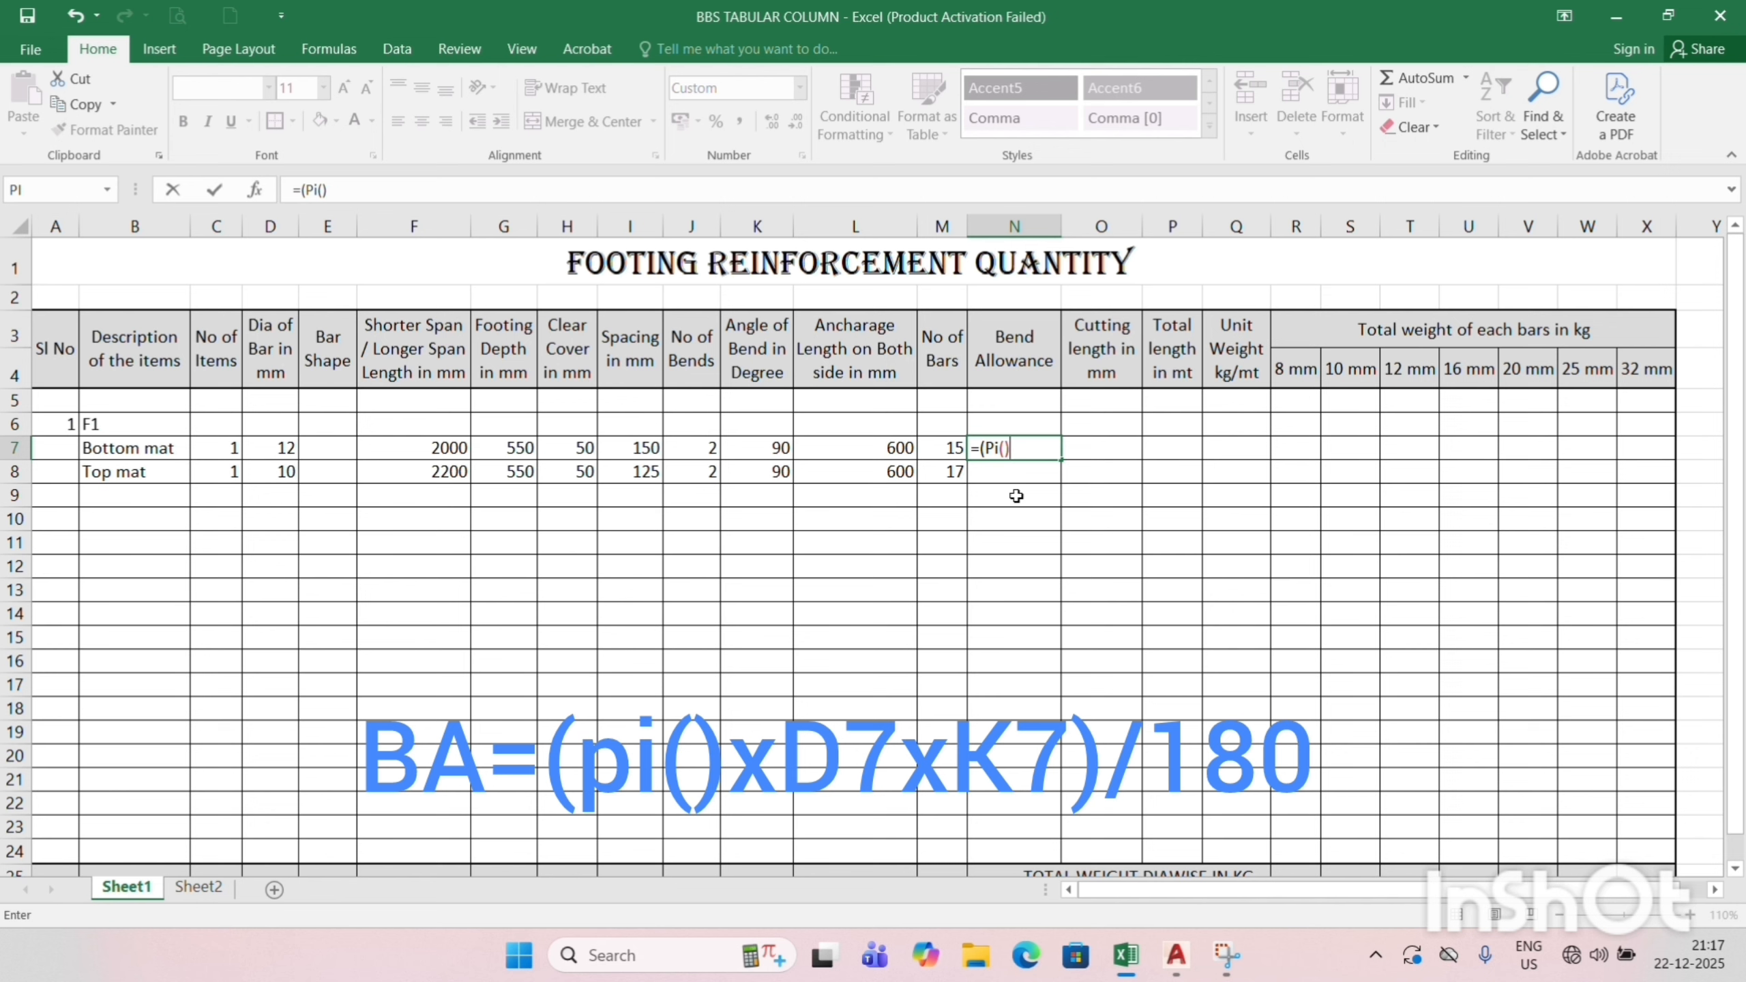
{"action": "type", "text": "*"}
{"action": "left_click", "coordinate": [277, 446]}
{"action": "type", "text": "*"}
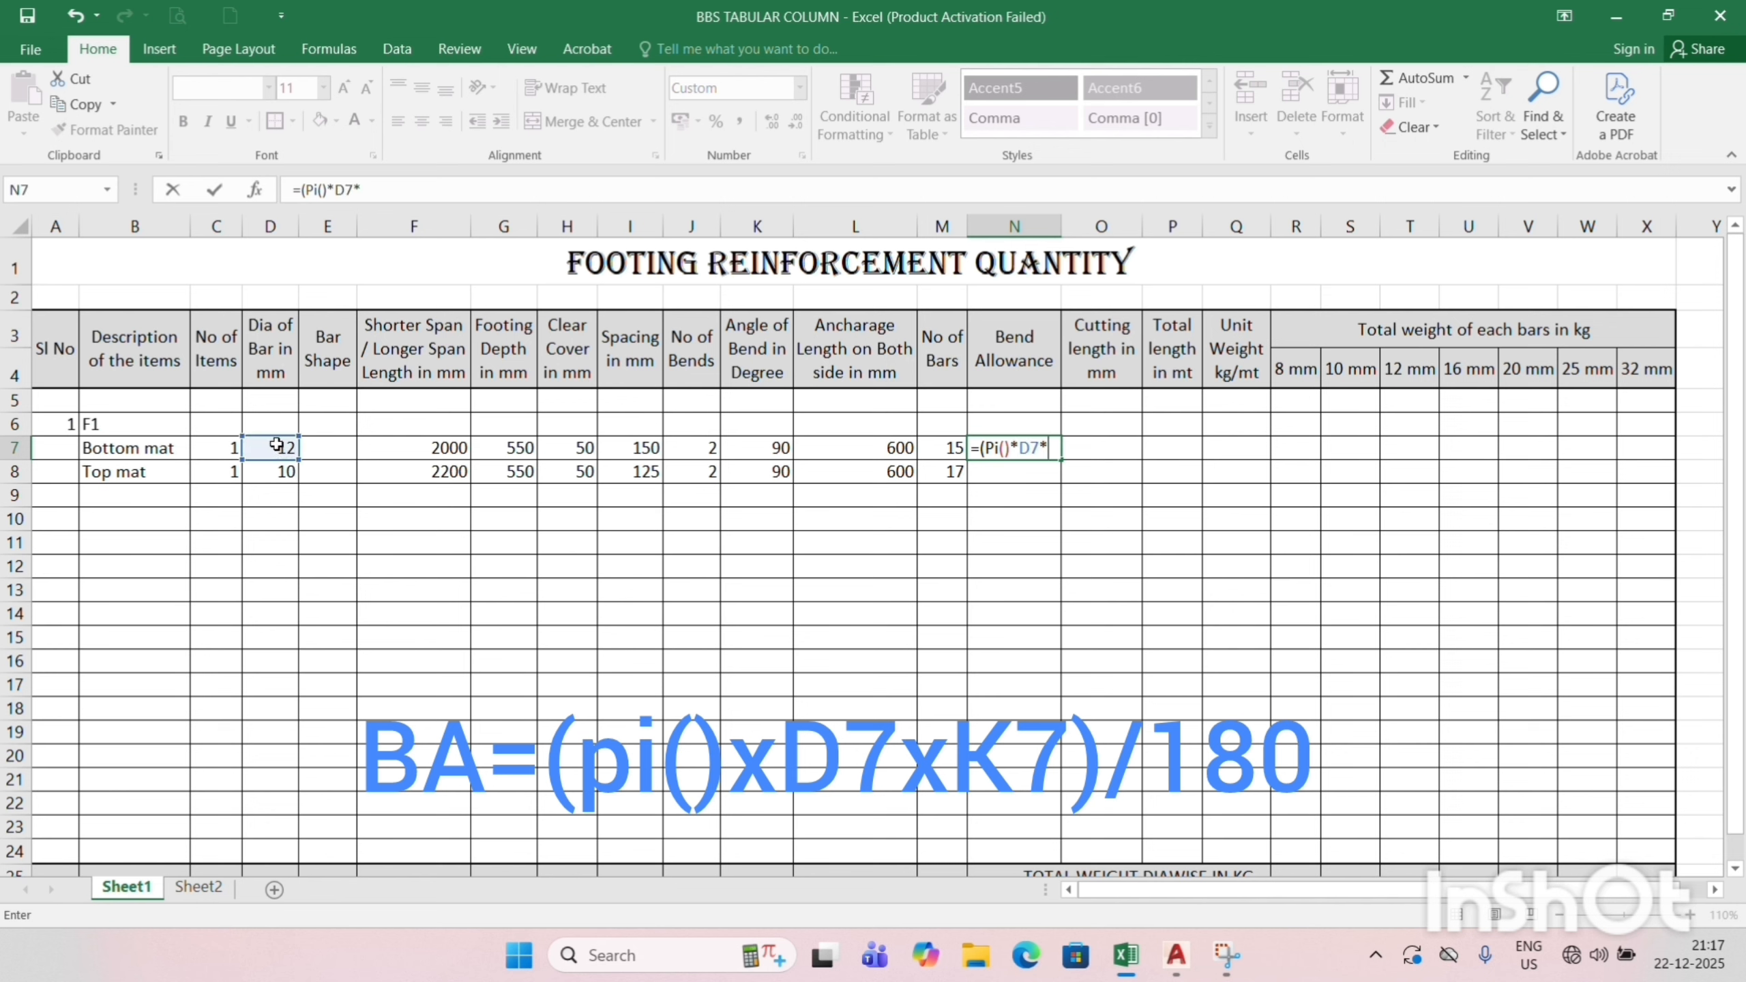
{"action": "left_click", "coordinate": [762, 452]}
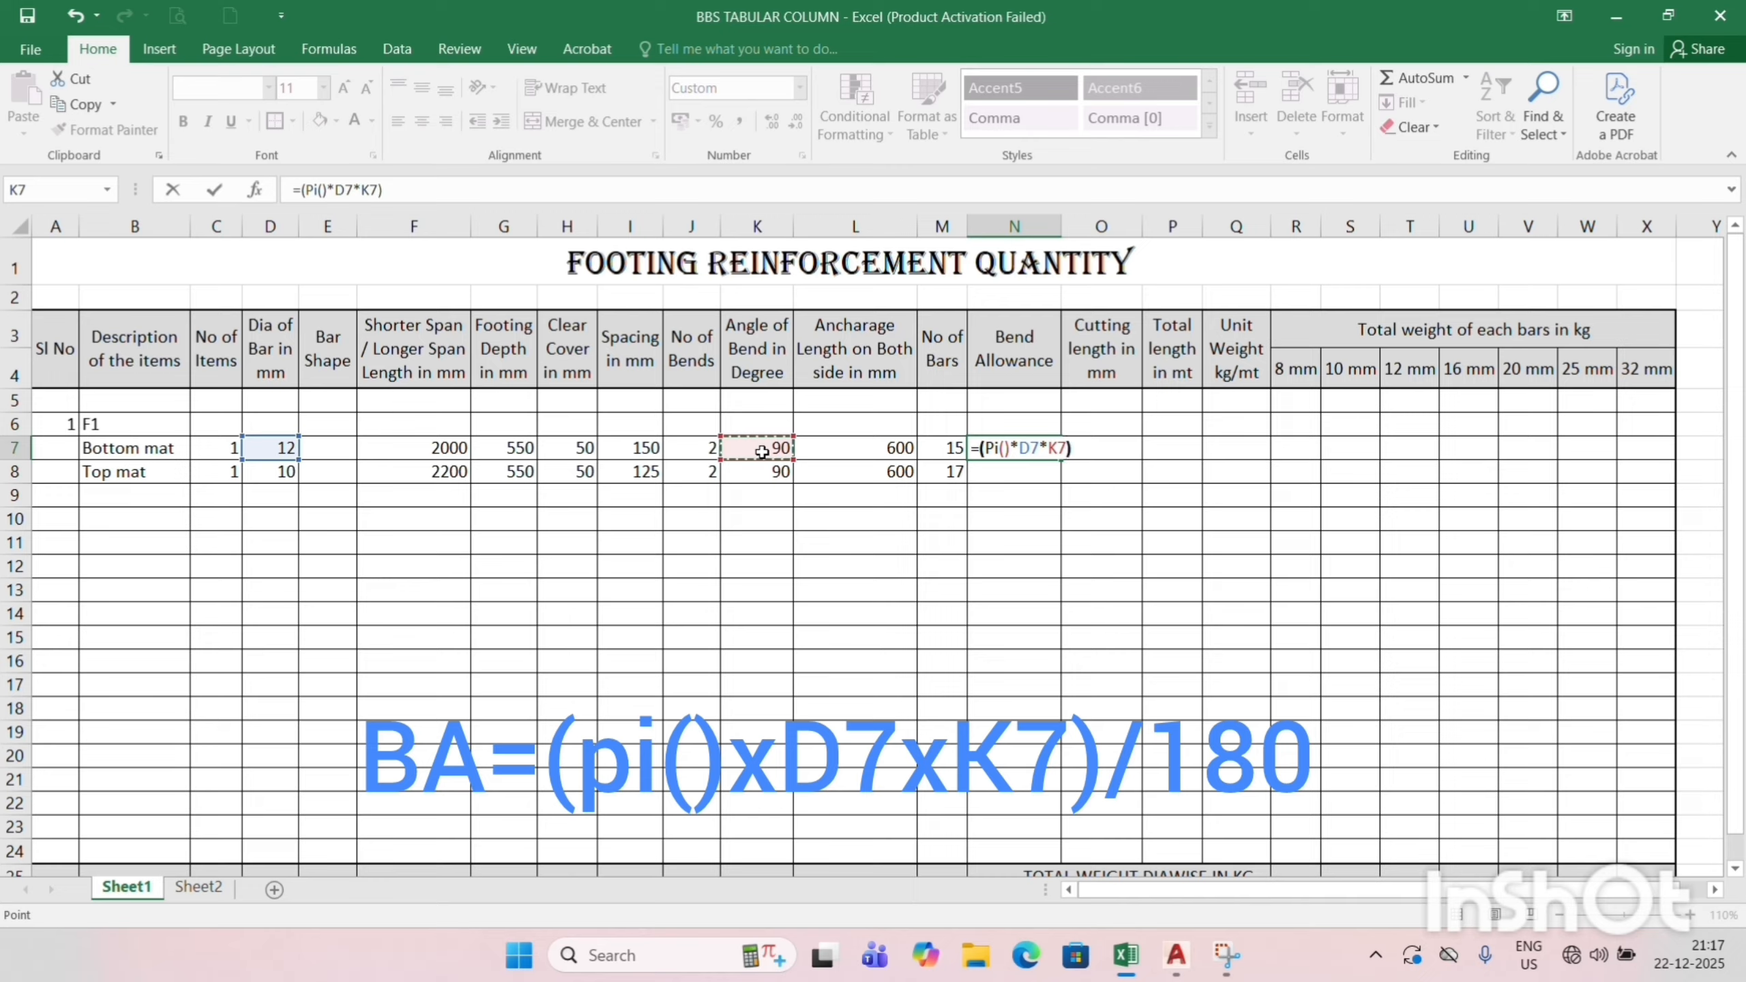
{"action": "type", "text": ")/180"}
{"action": "key", "text": "Return"}
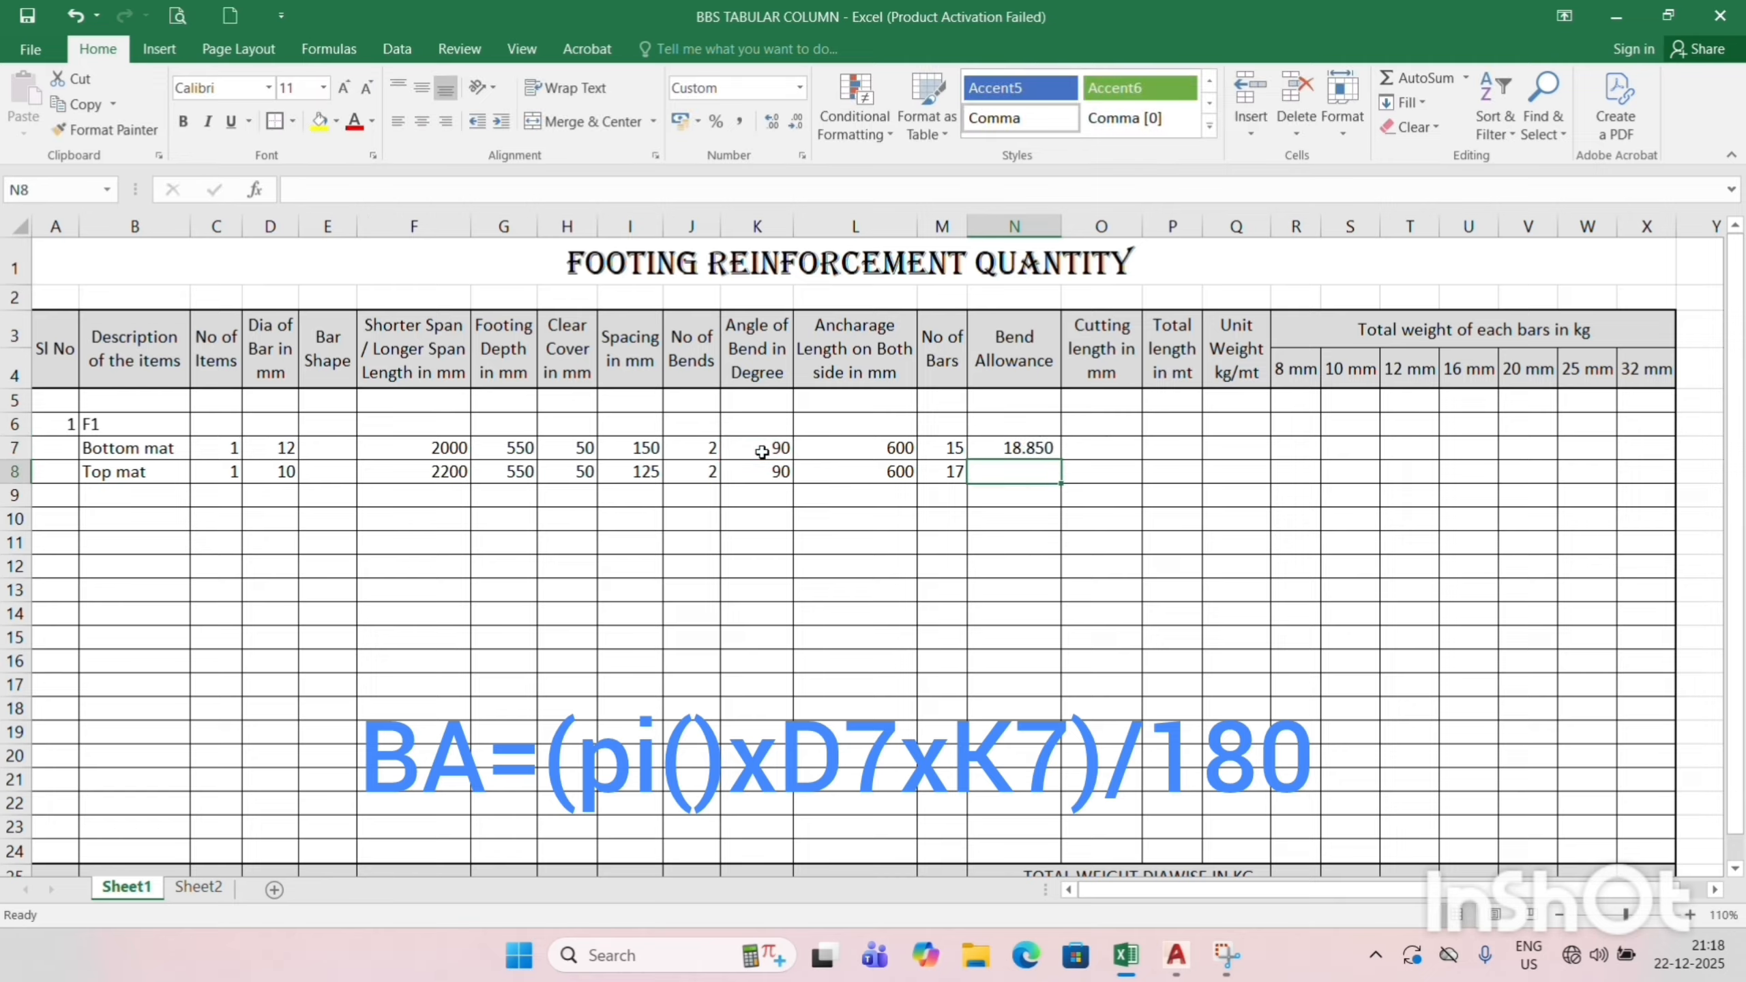
Multiply the bottom mat's bend allowance by its number of bends, making the N7 formula =J7*(PI()*D7*K7)/180.
{"action": "left_click", "coordinate": [1008, 443]}
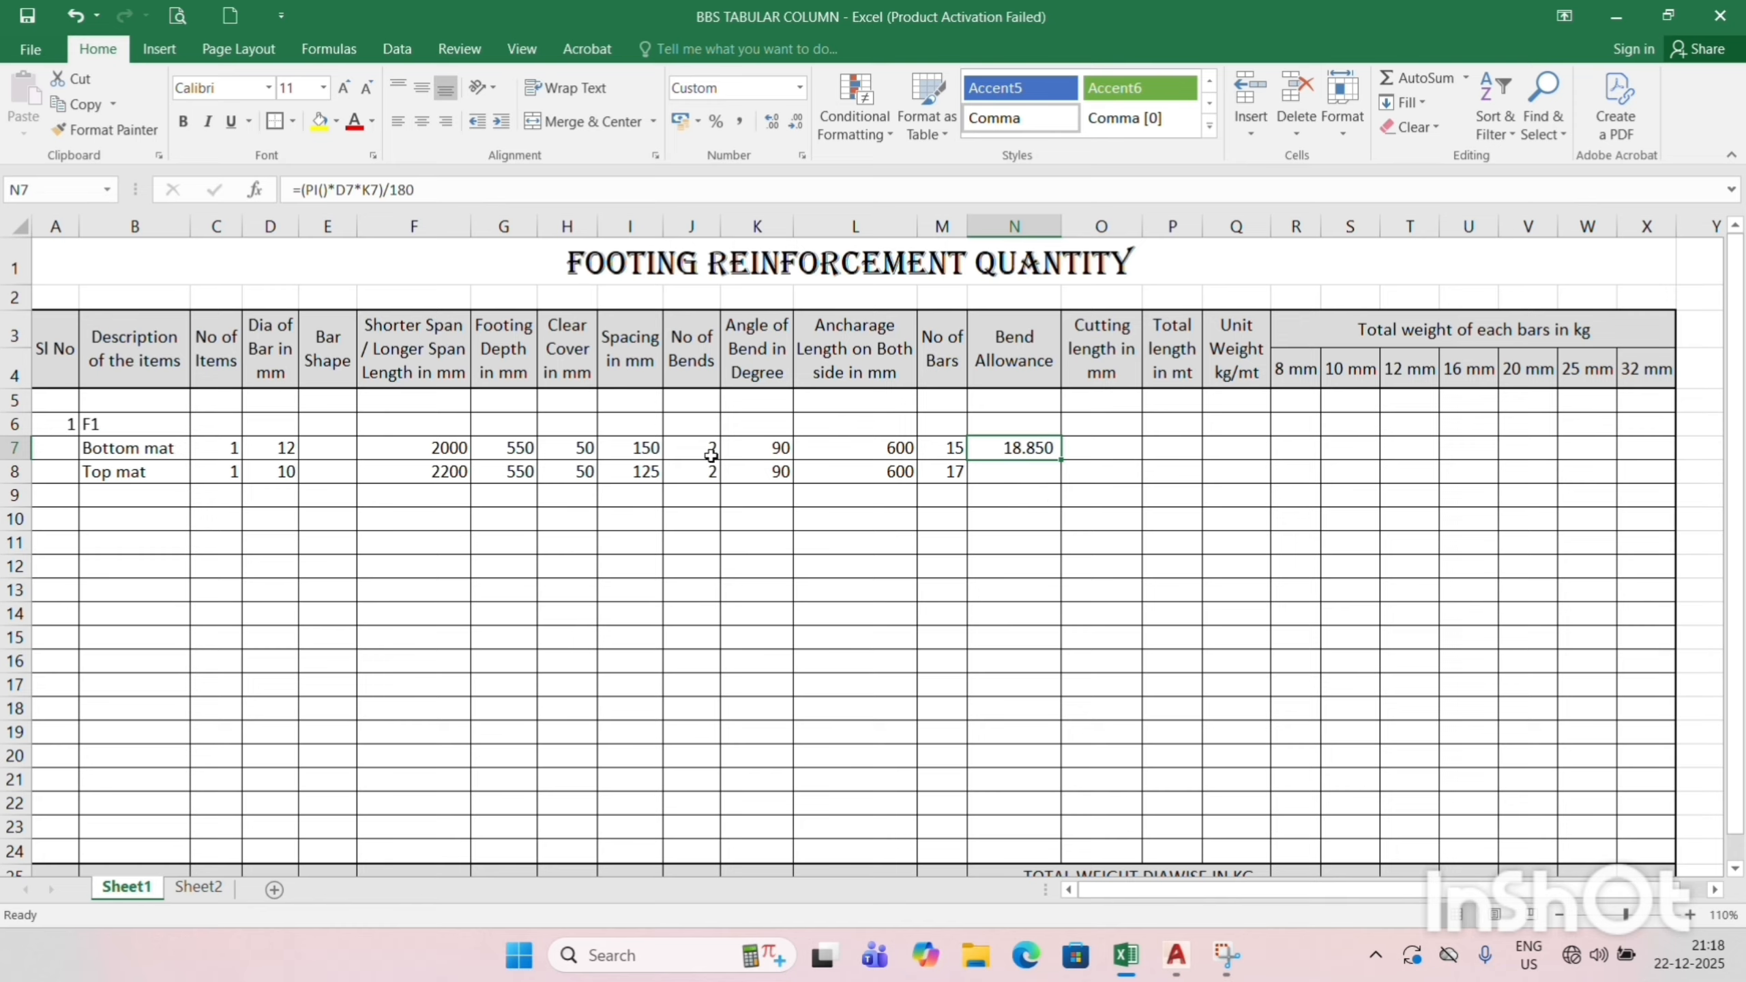
{"action": "left_click", "coordinate": [303, 190]}
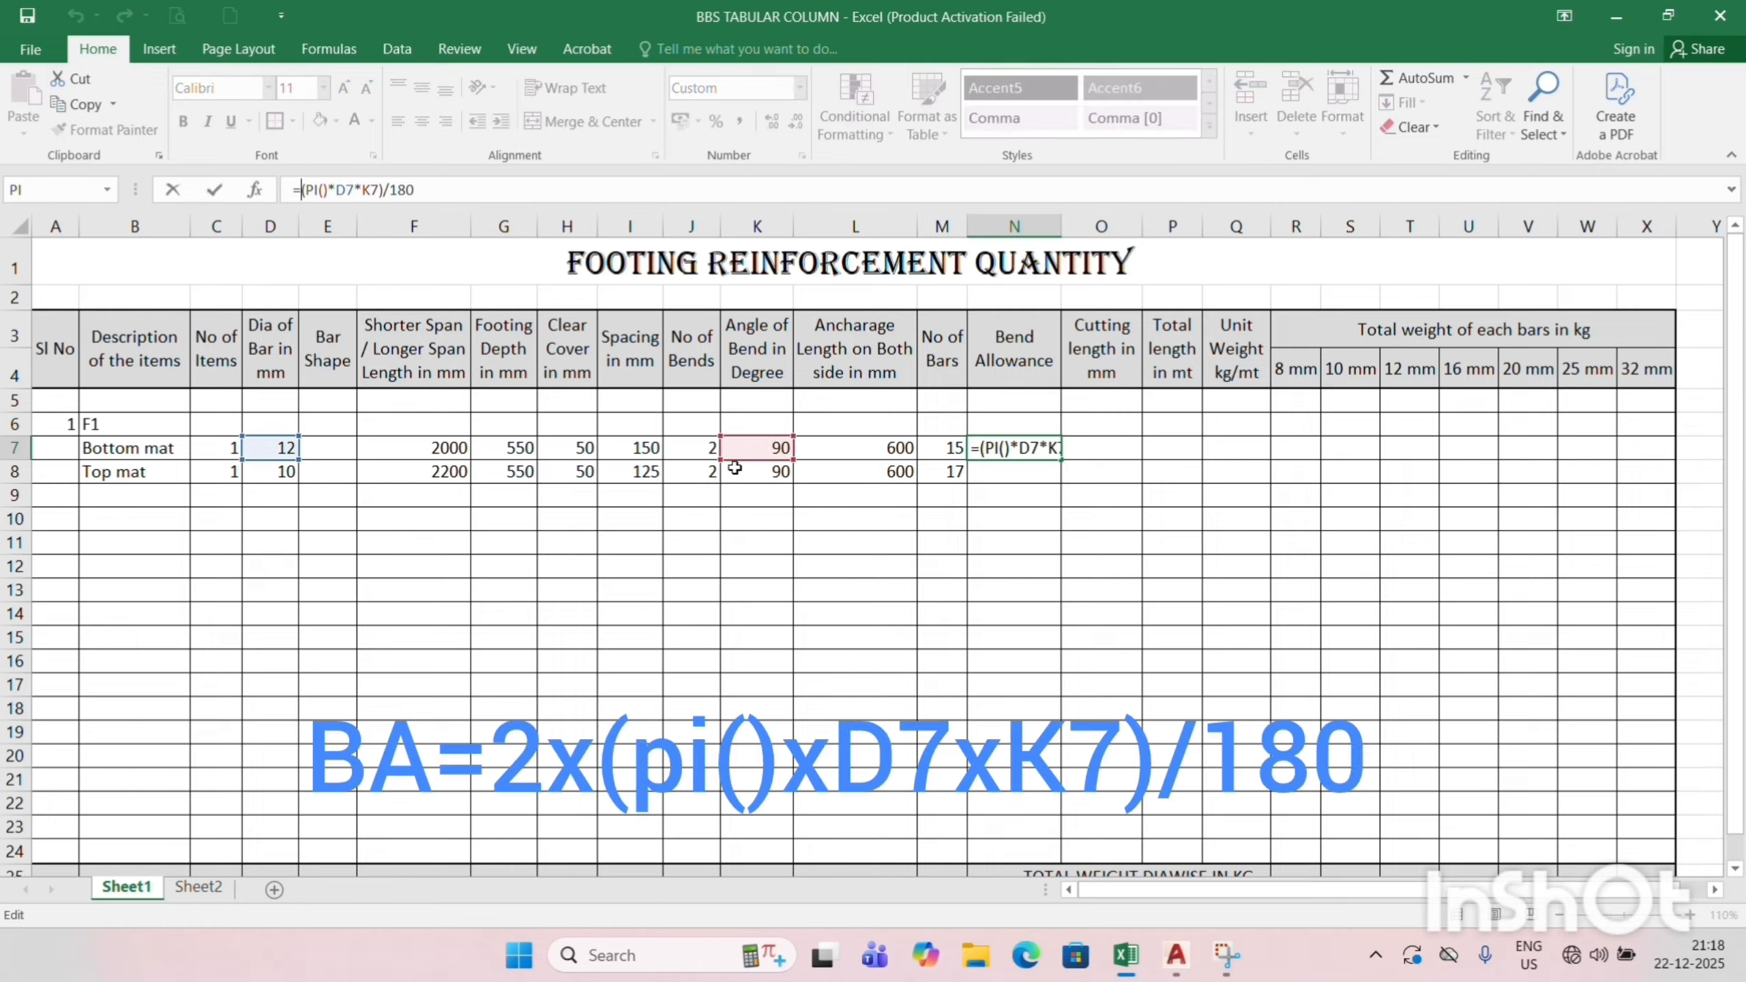
{"action": "left_click", "coordinate": [695, 446]}
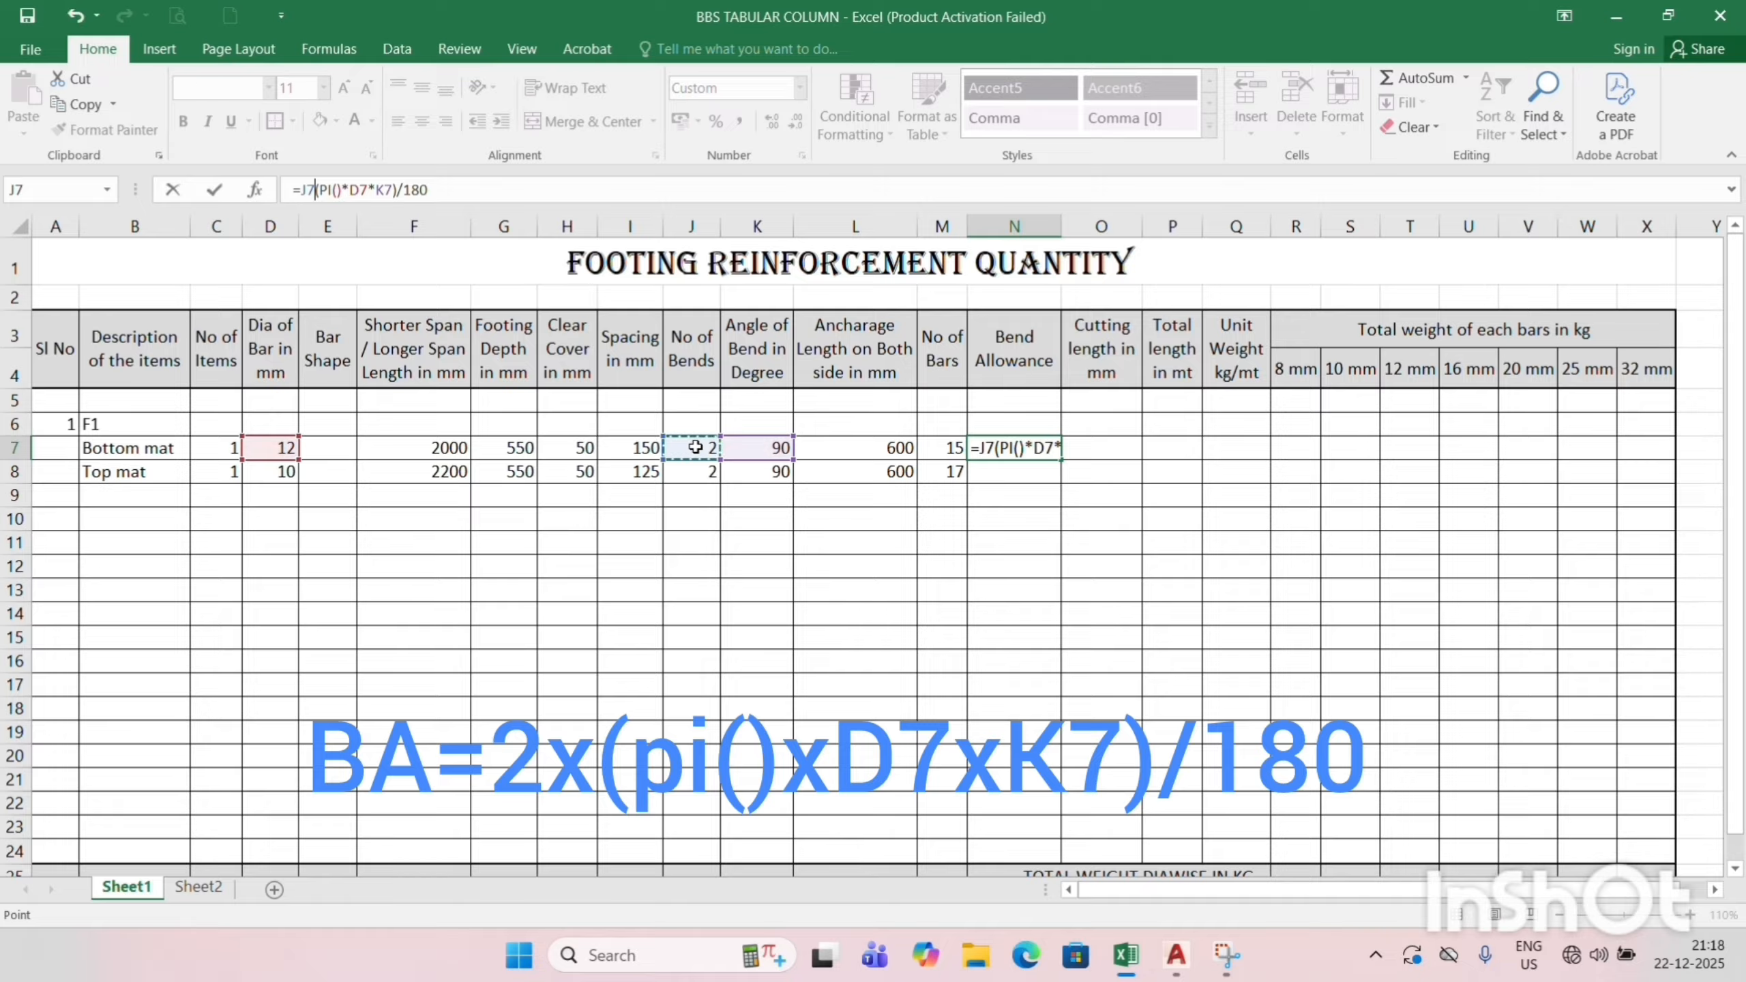
{"action": "type", "text": "*"}
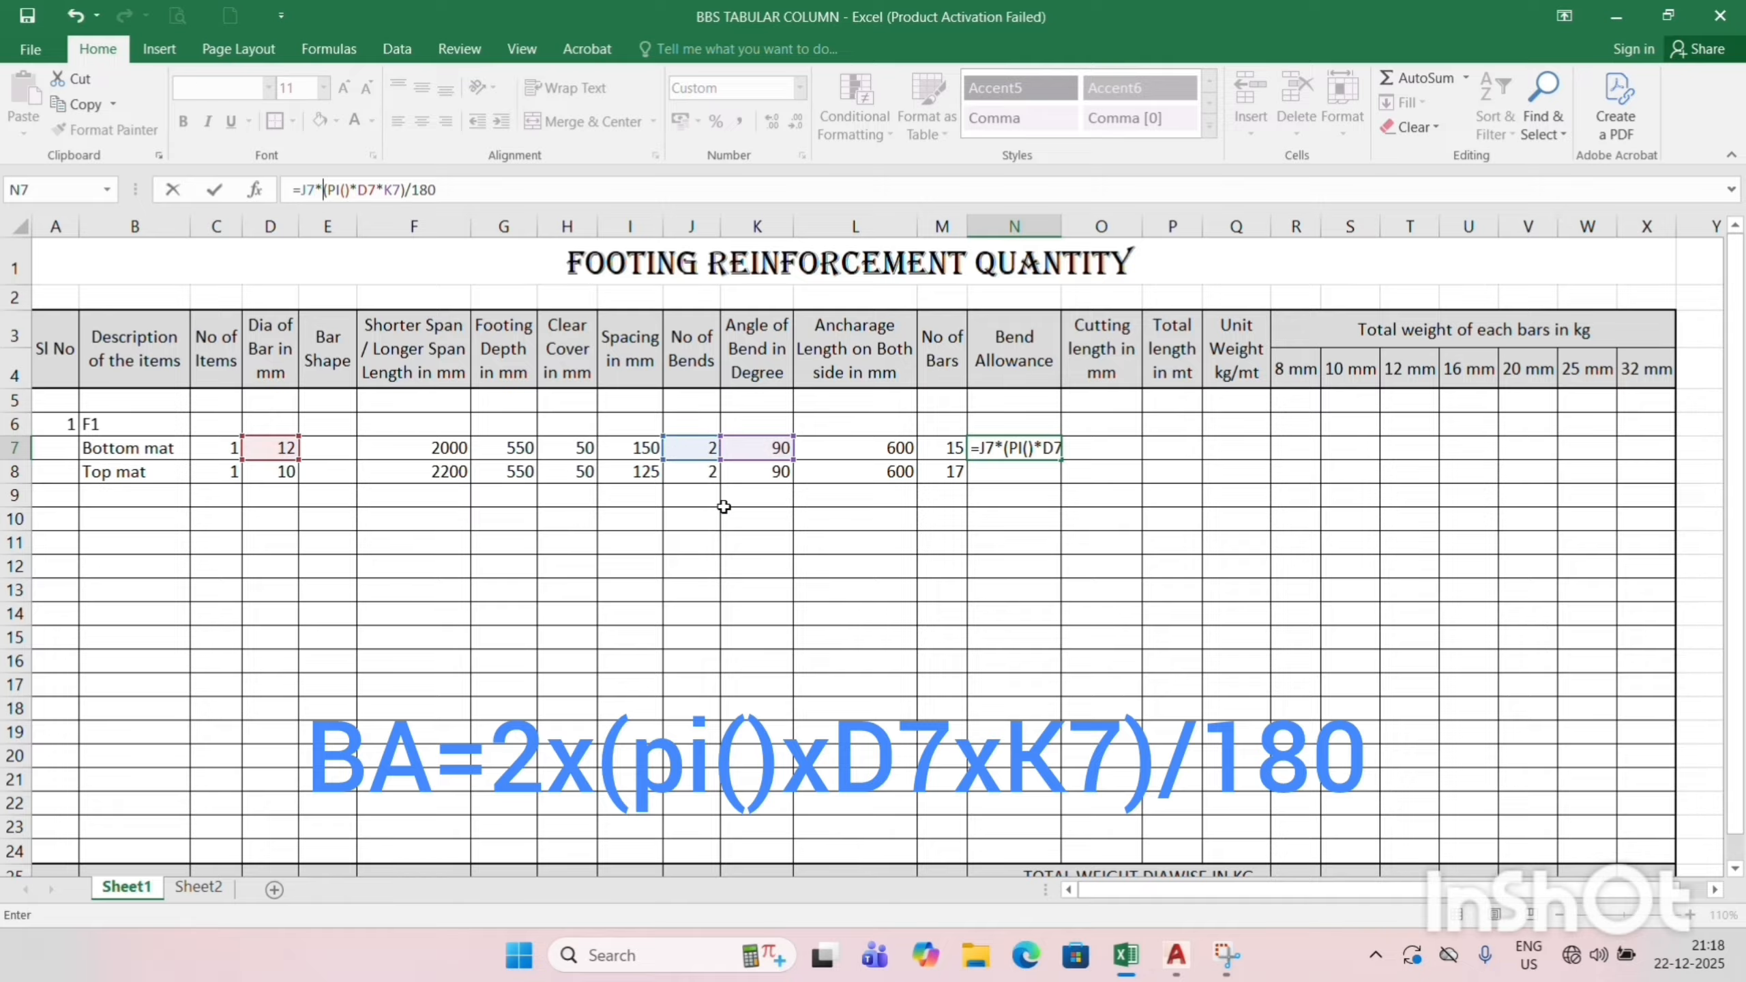
{"action": "key", "text": "Return"}
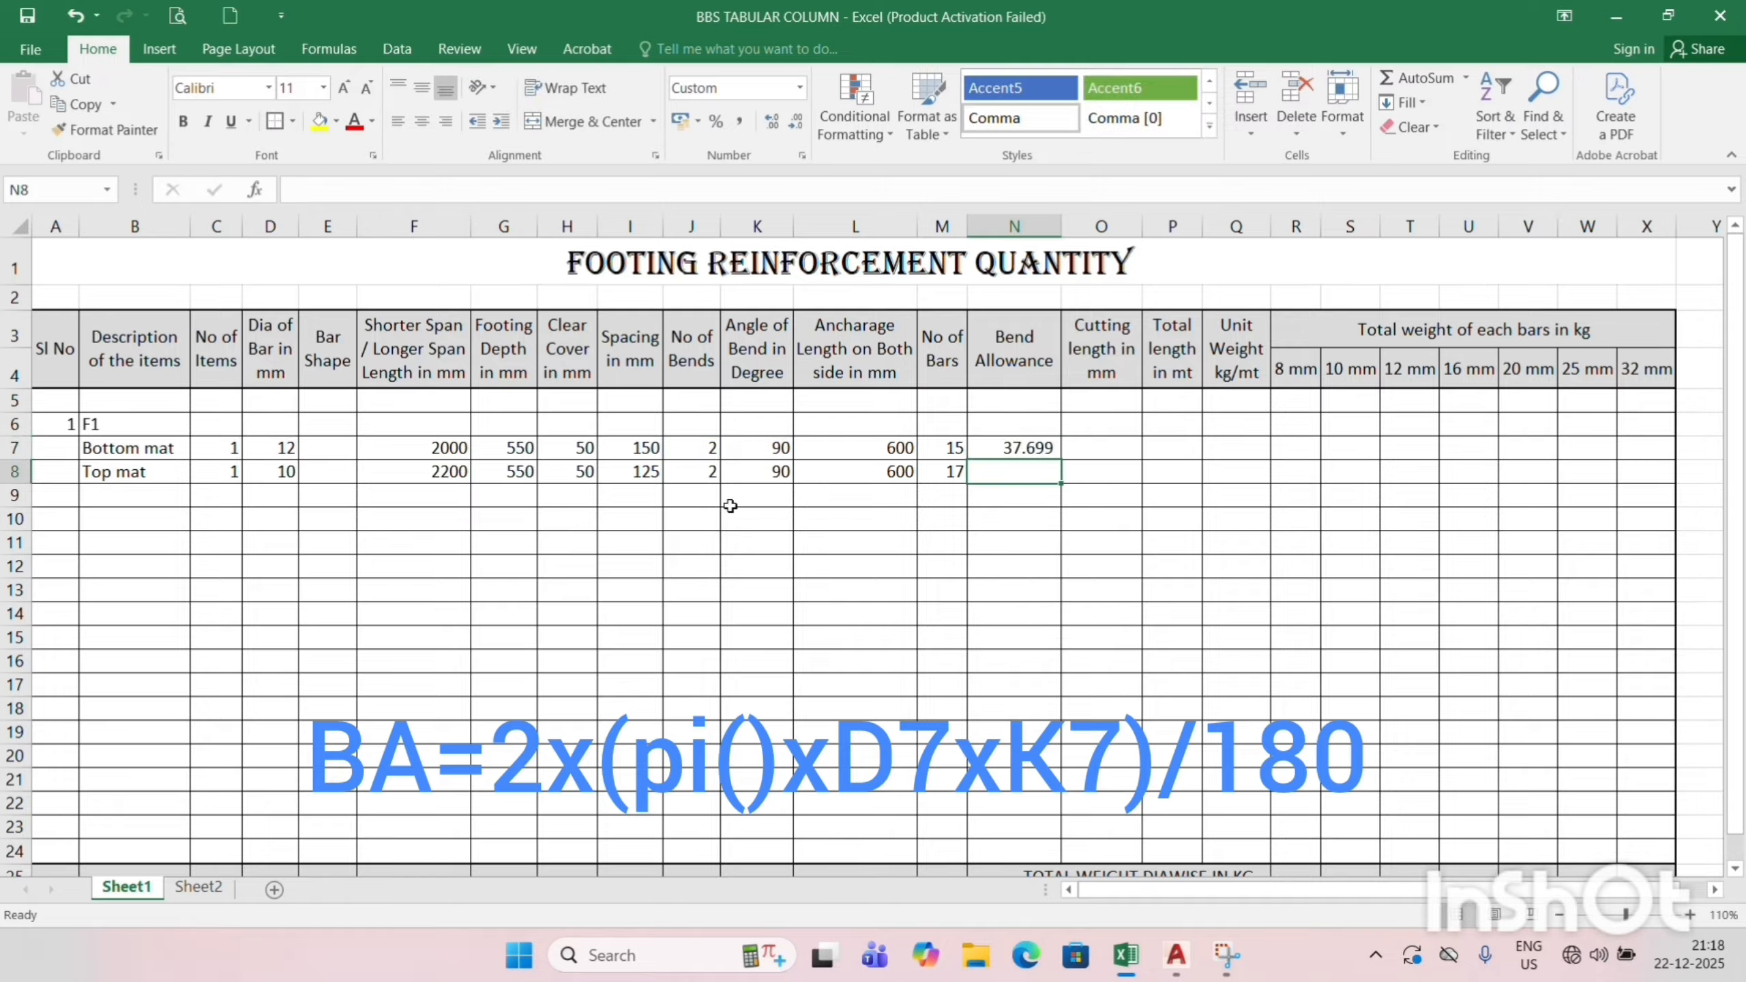
Fill the bend allowance formula from N7 down into N8 for the top mat.
{"action": "left_click", "coordinate": [1025, 446]}
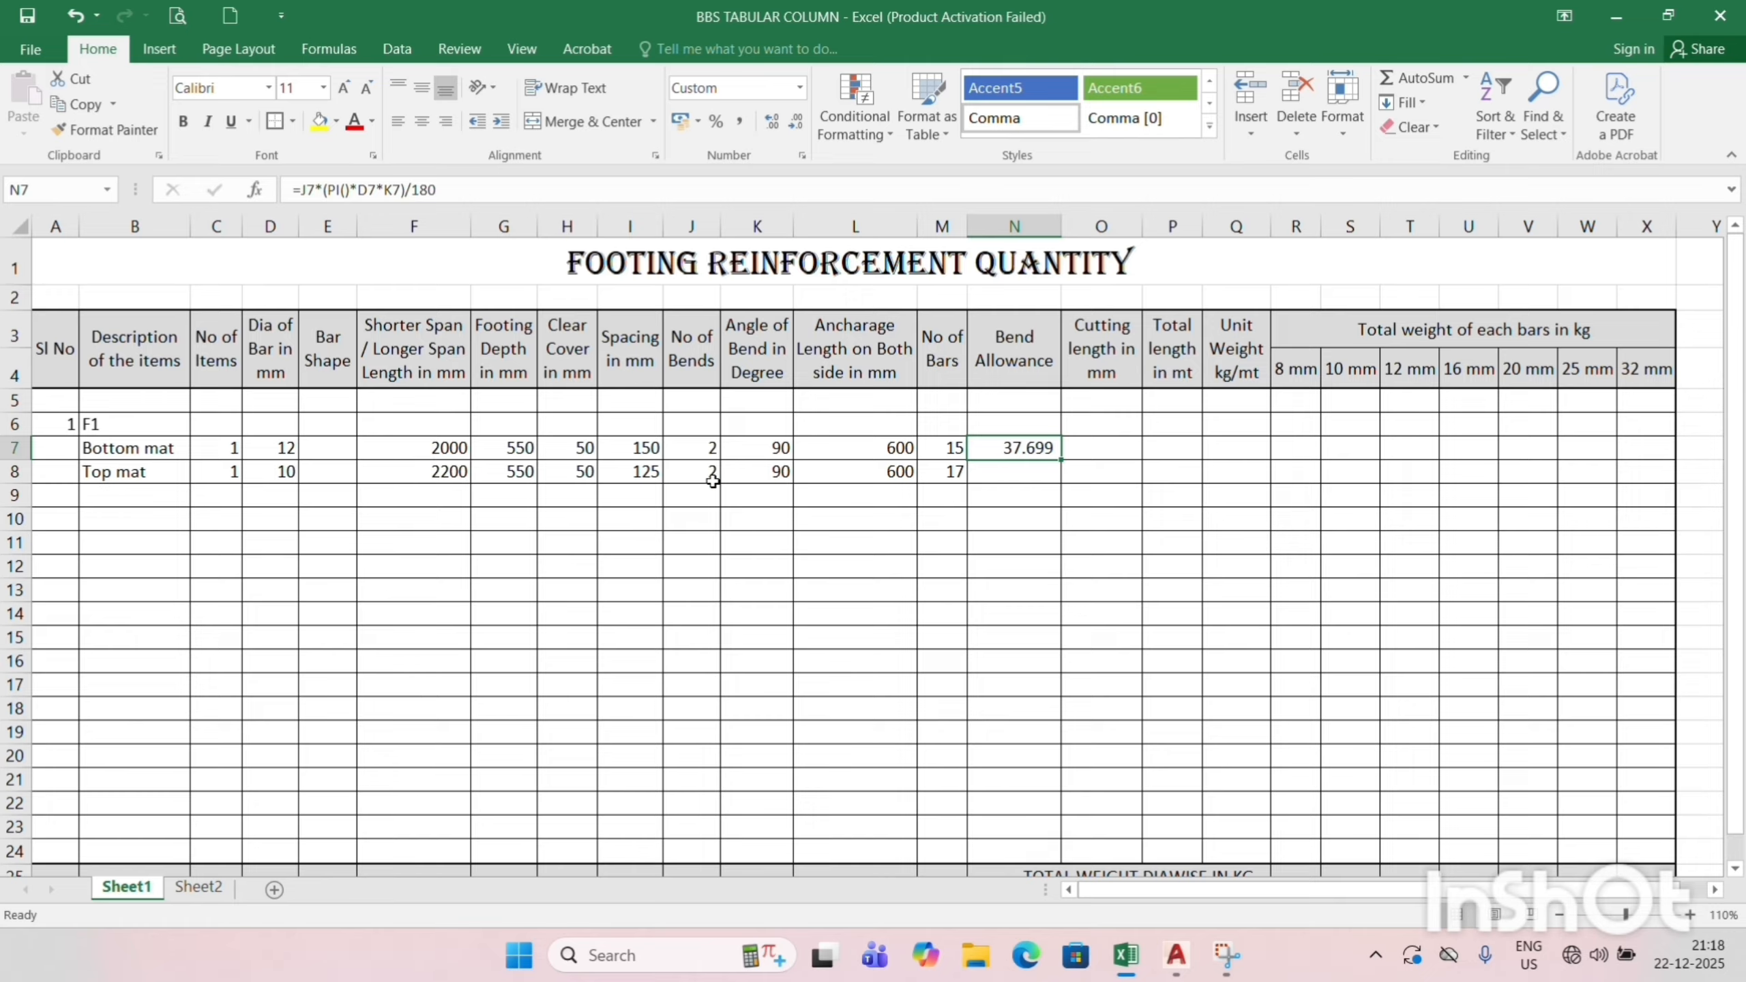
{"action": "left_click", "coordinate": [1011, 475]}
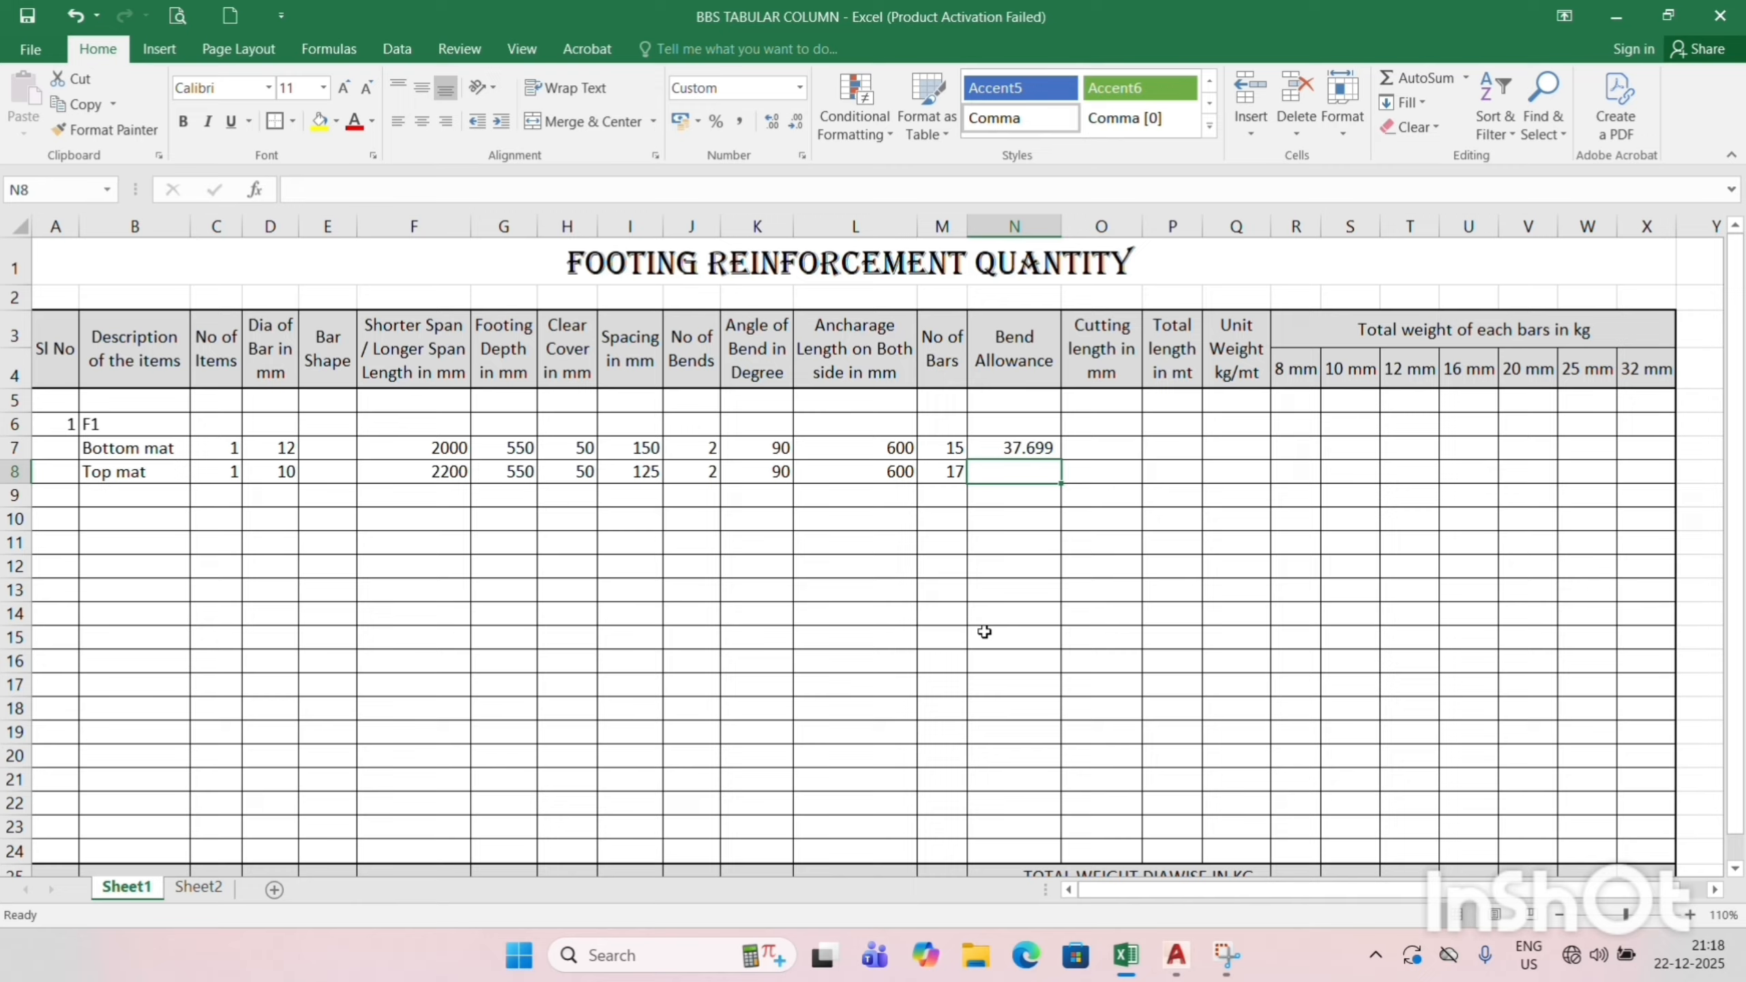
{"action": "key", "text": "ctrl+d"}
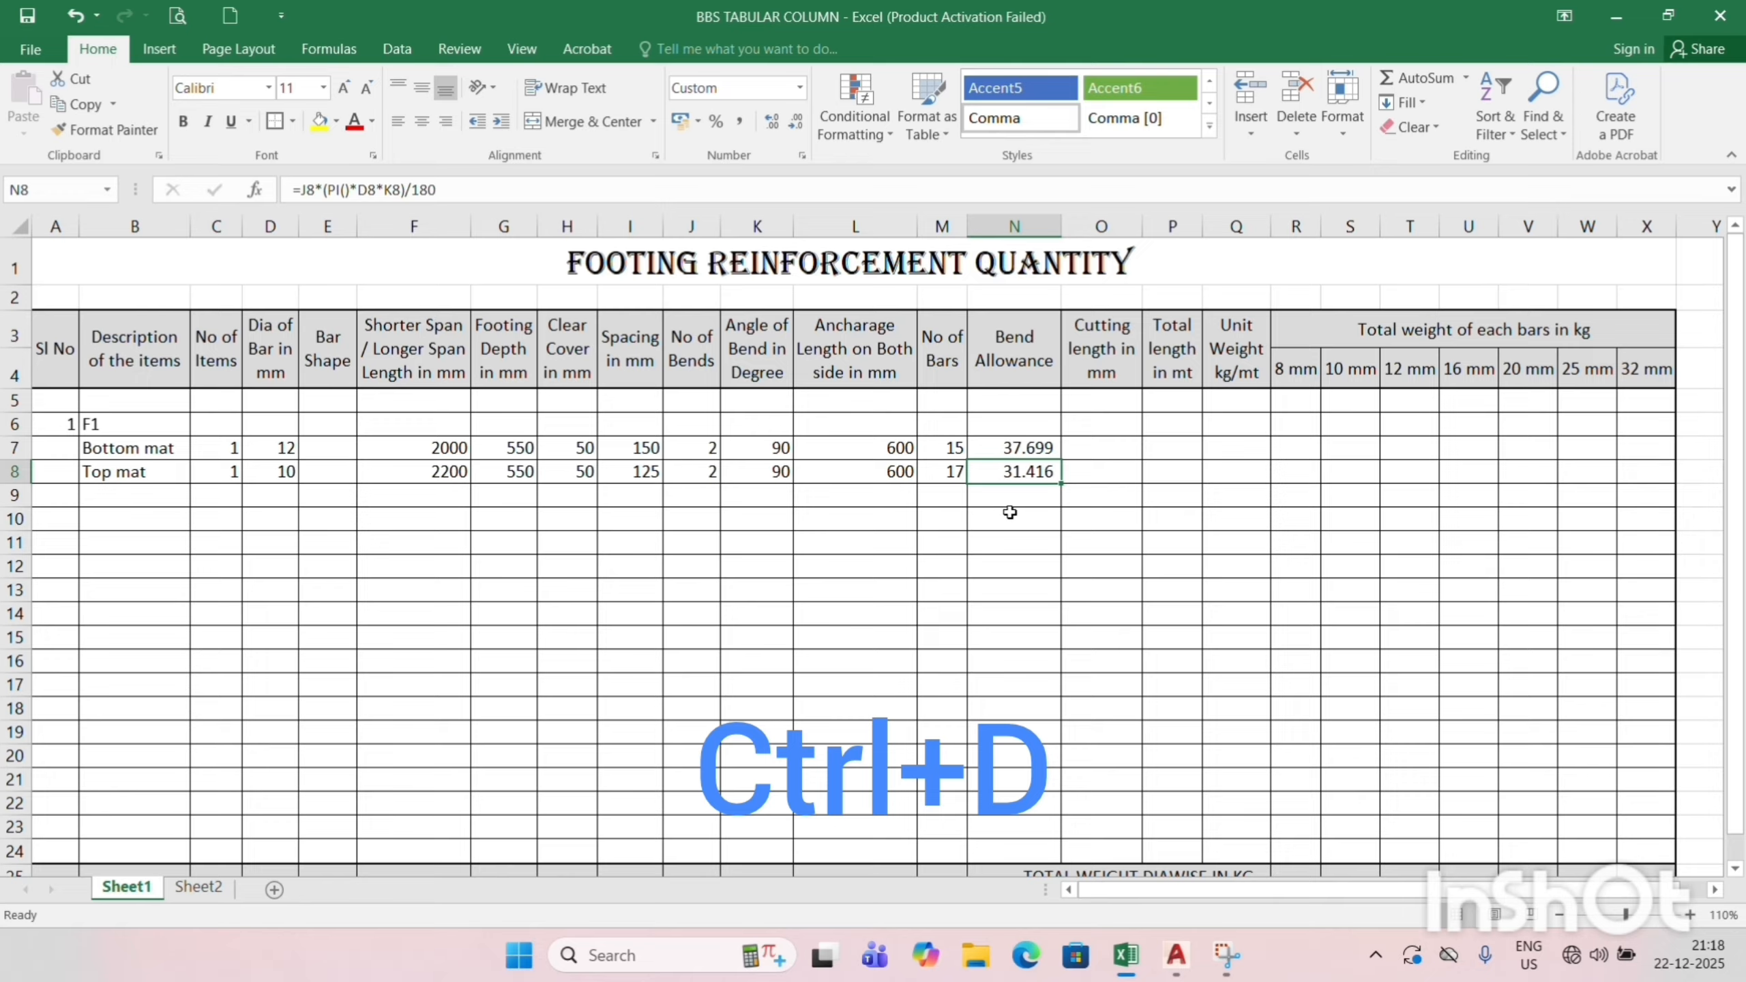
Calculate the bottom mat's cutting length in O7 with the formula =F7+L7-2*H7-N7.
{"action": "left_click", "coordinate": [1098, 451]}
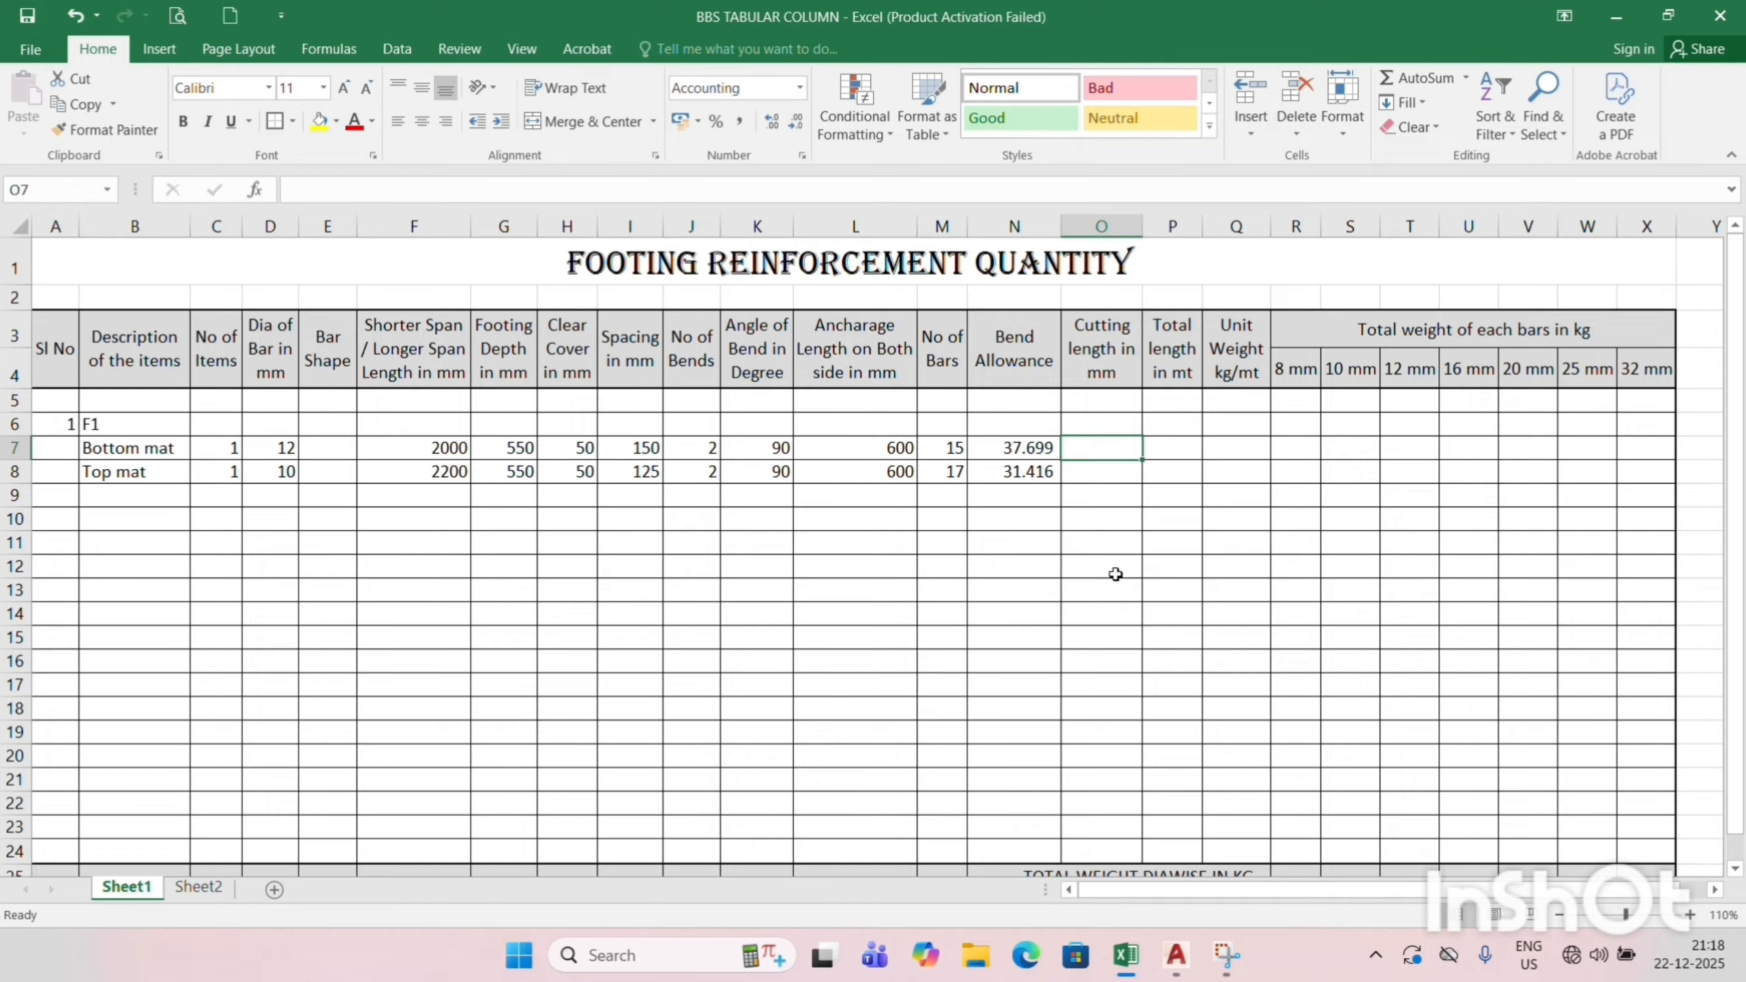
{"action": "type", "text": "="}
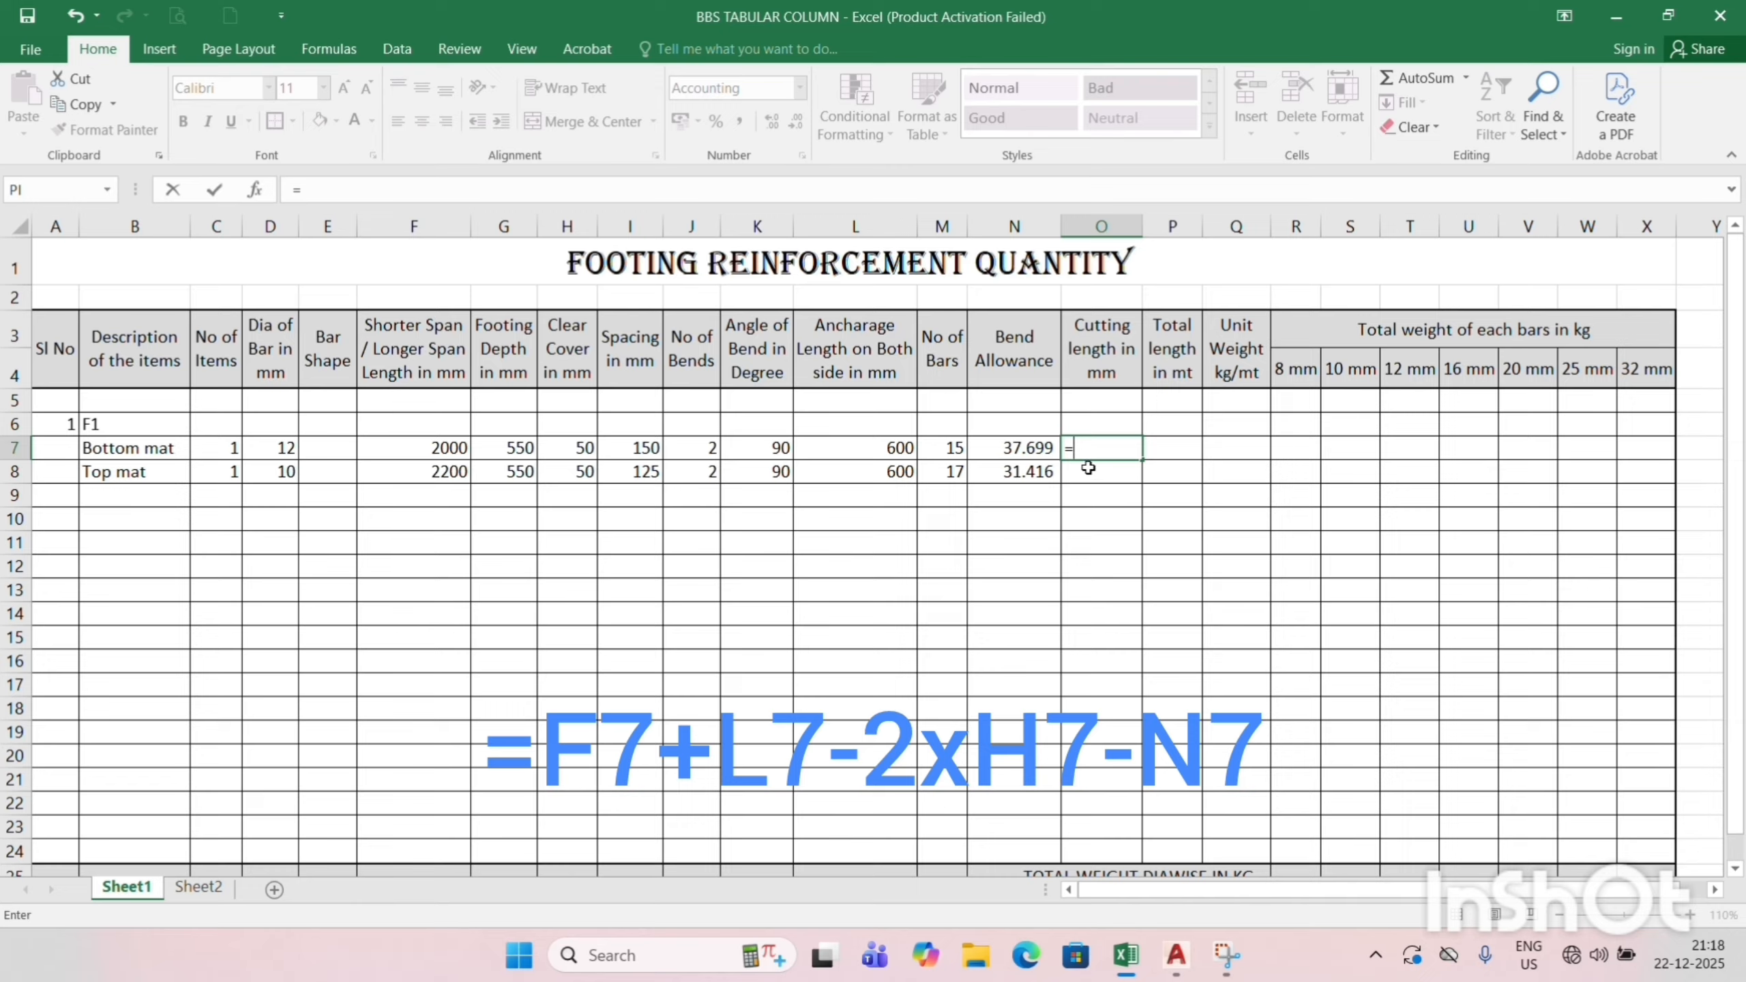
{"action": "left_click", "coordinate": [431, 448]}
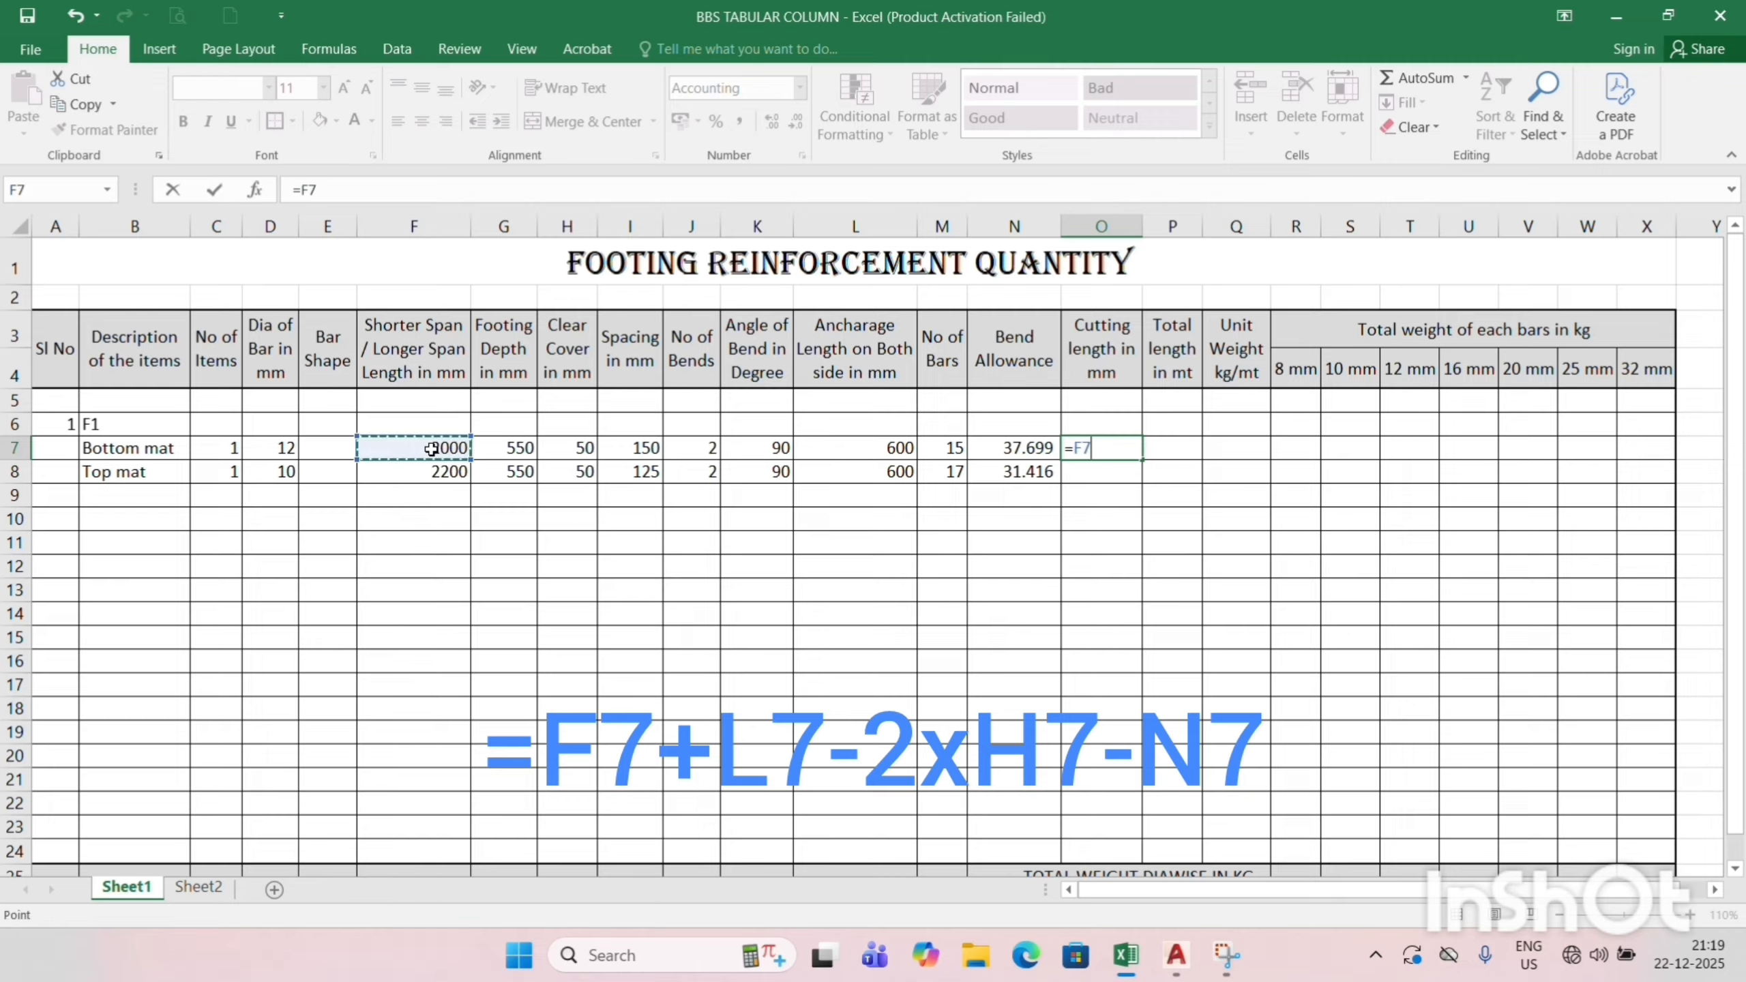
{"action": "type", "text": "+"}
{"action": "left_click", "coordinate": [874, 447]}
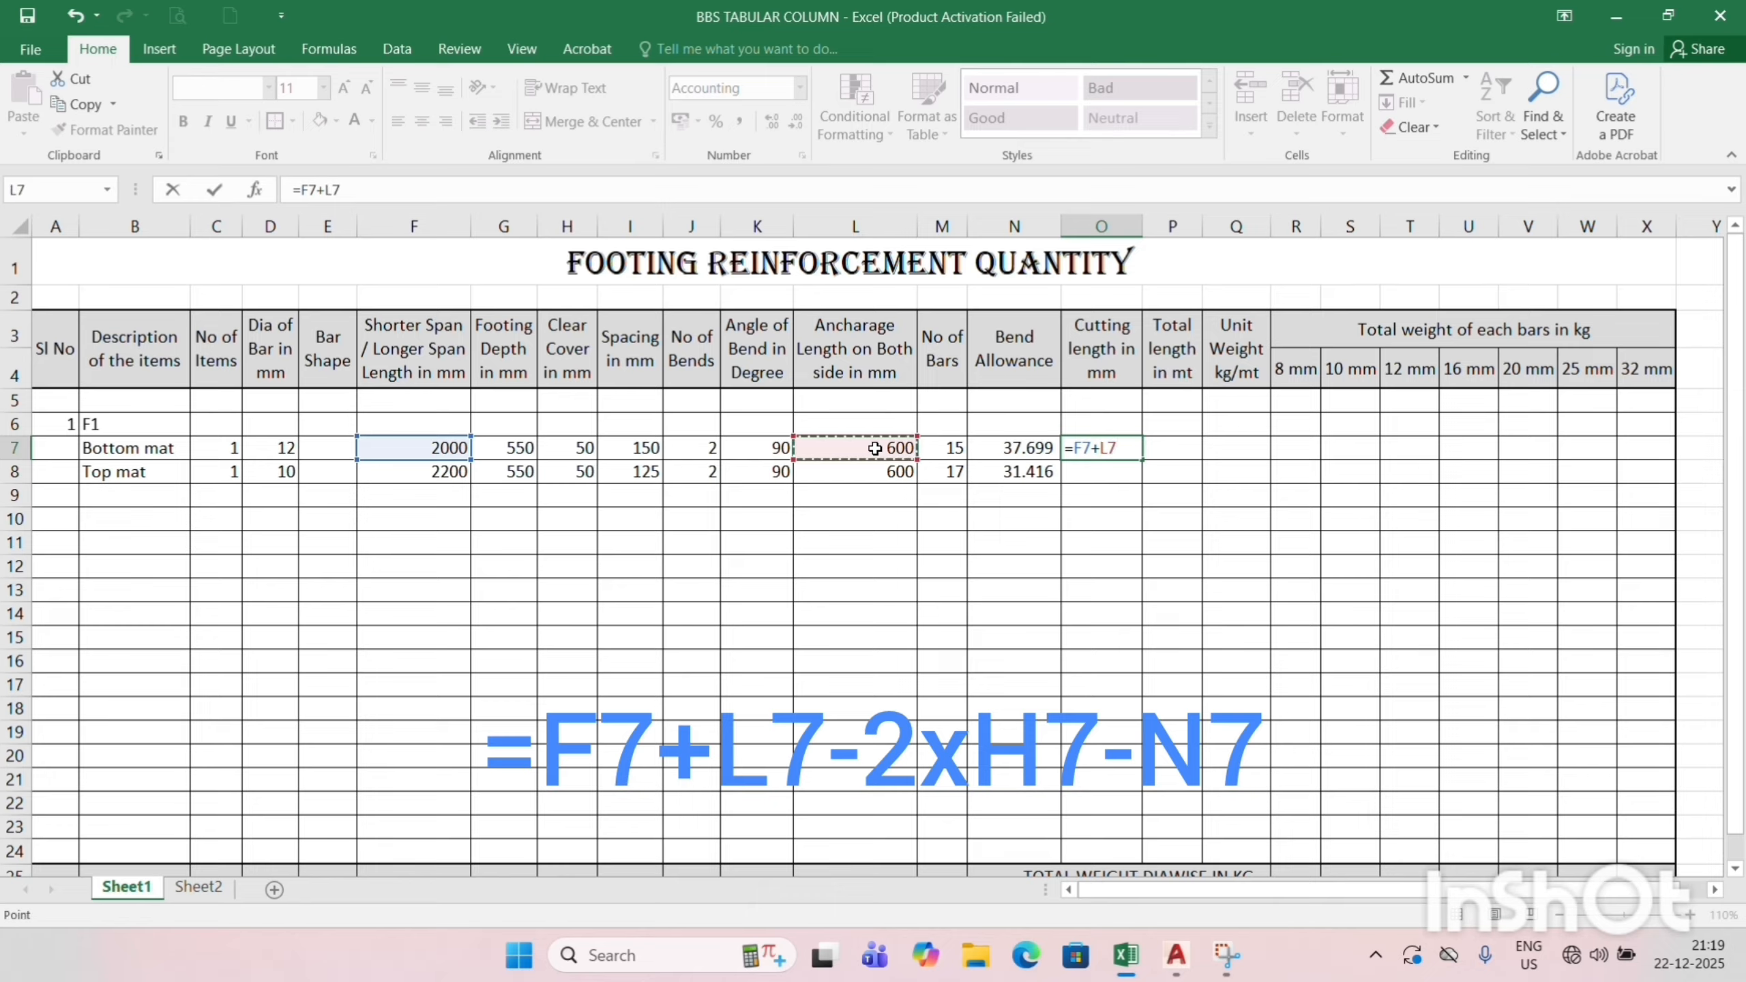
{"action": "type", "text": "-2*"}
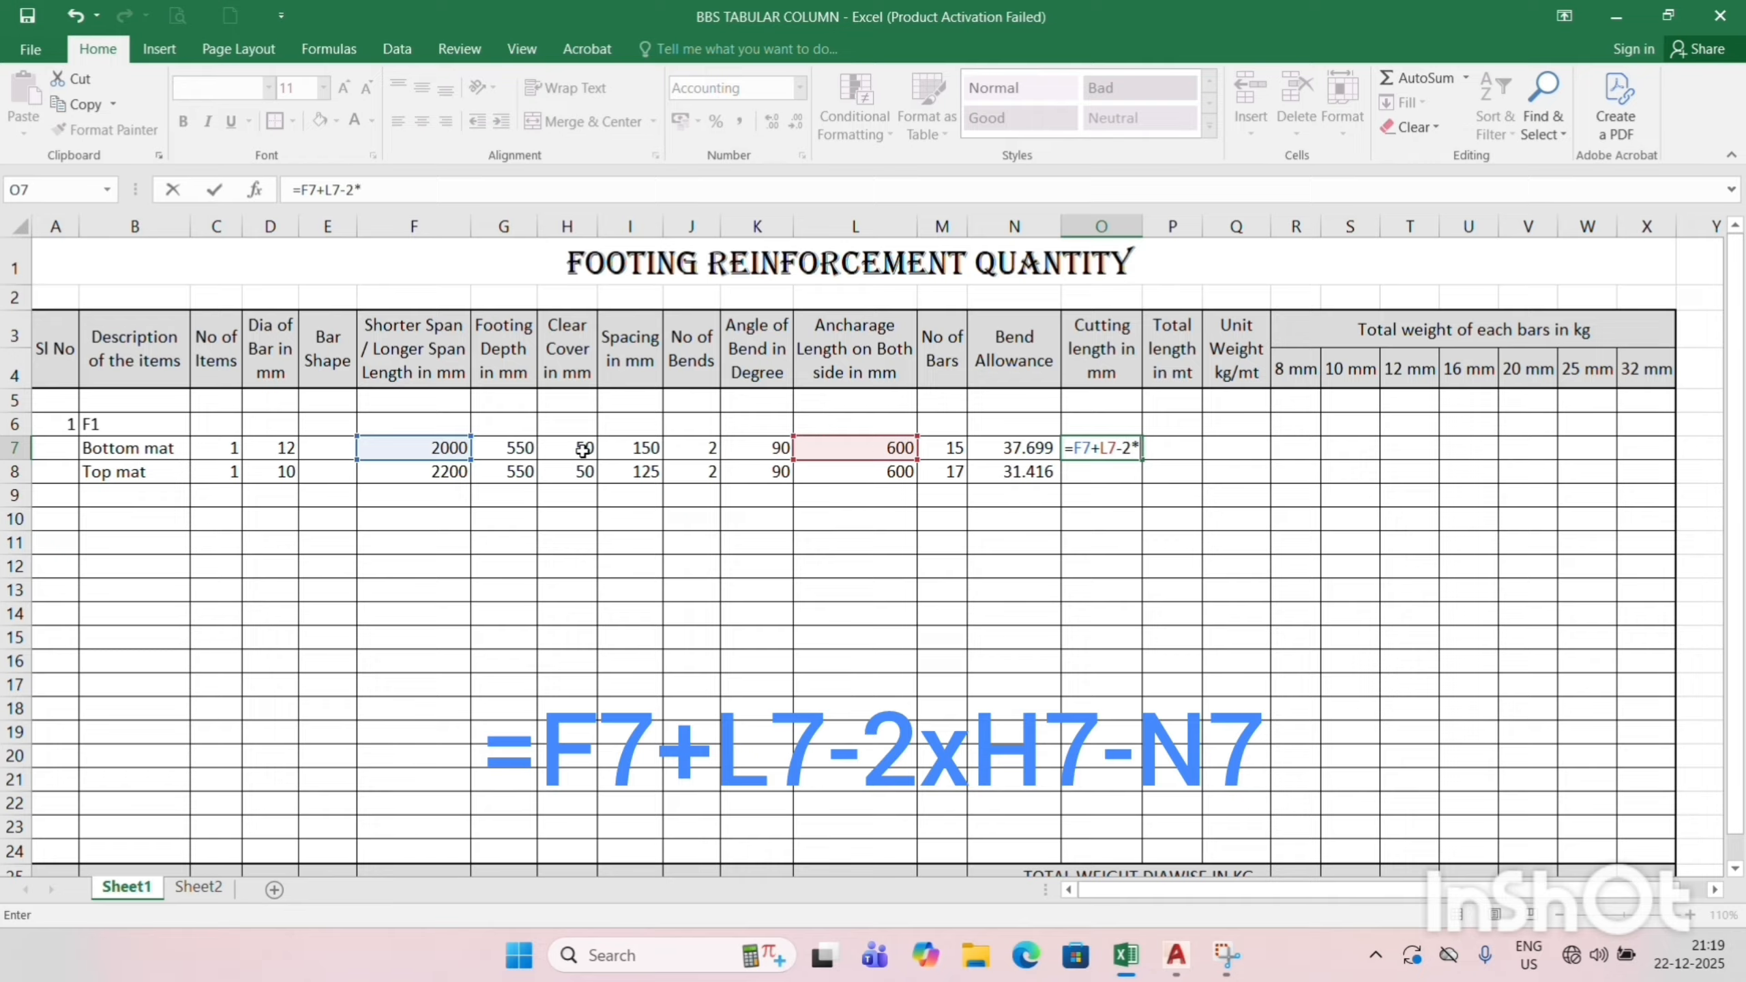
{"action": "left_click", "coordinate": [583, 449]}
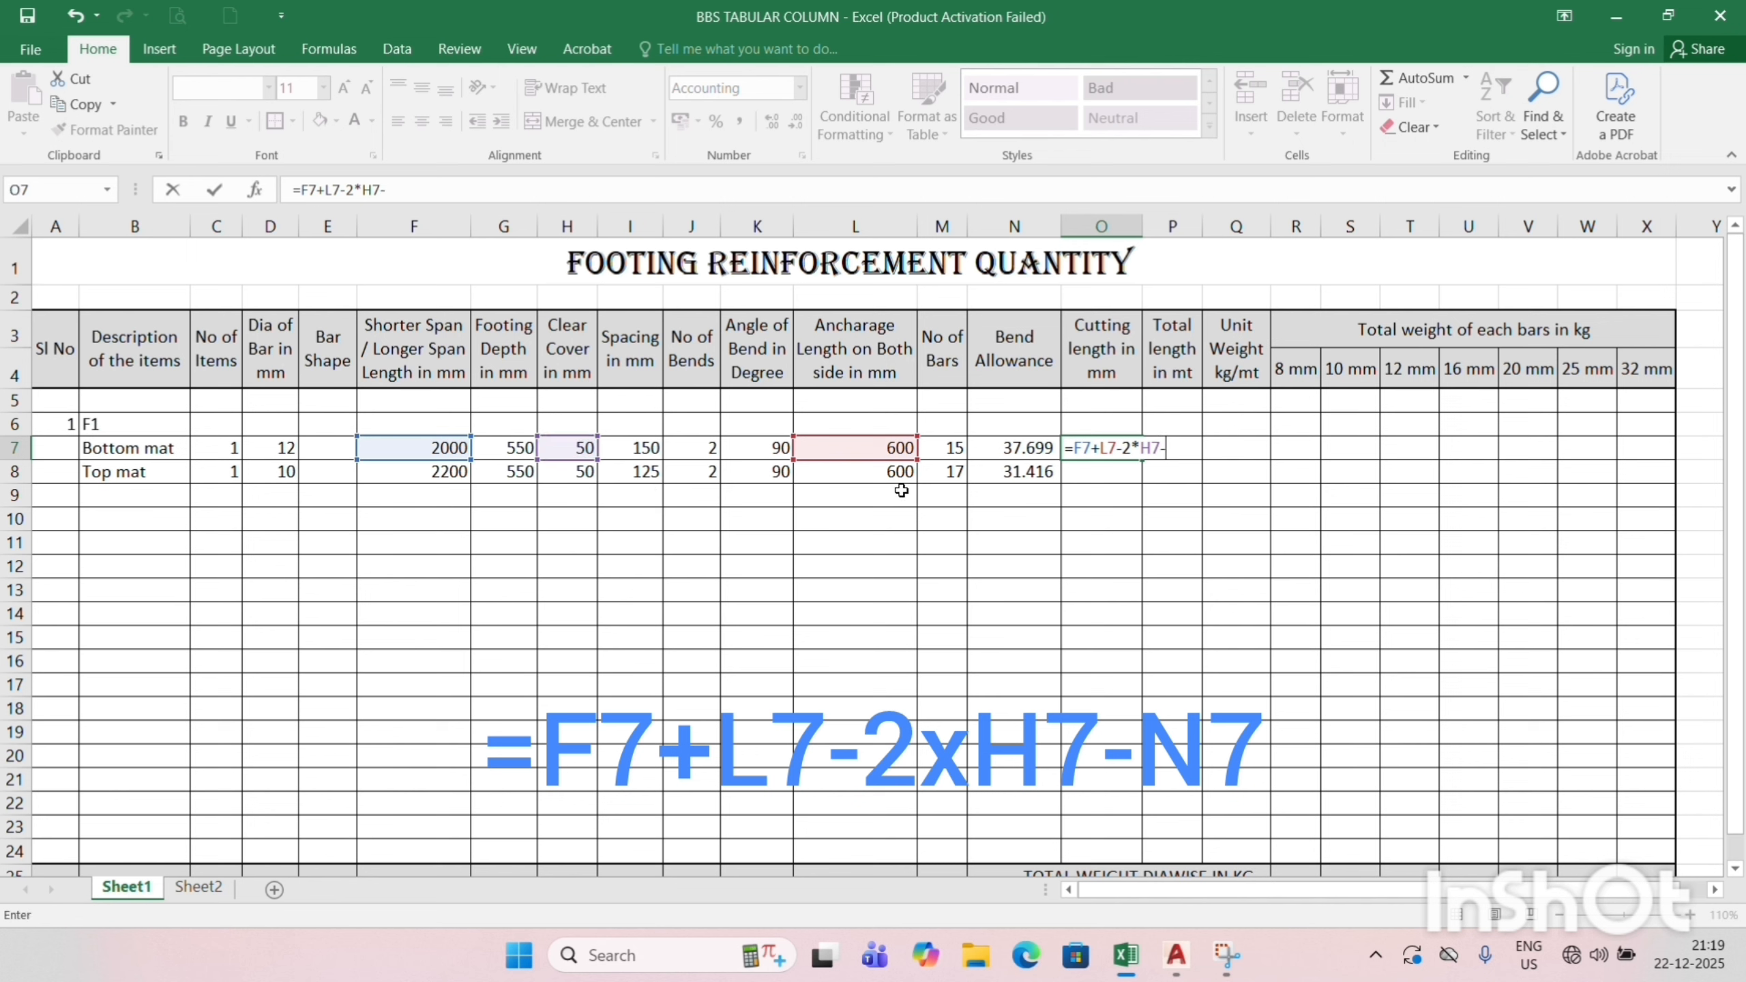
{"action": "type", "text": "-"}
{"action": "left_click", "coordinate": [1029, 452]}
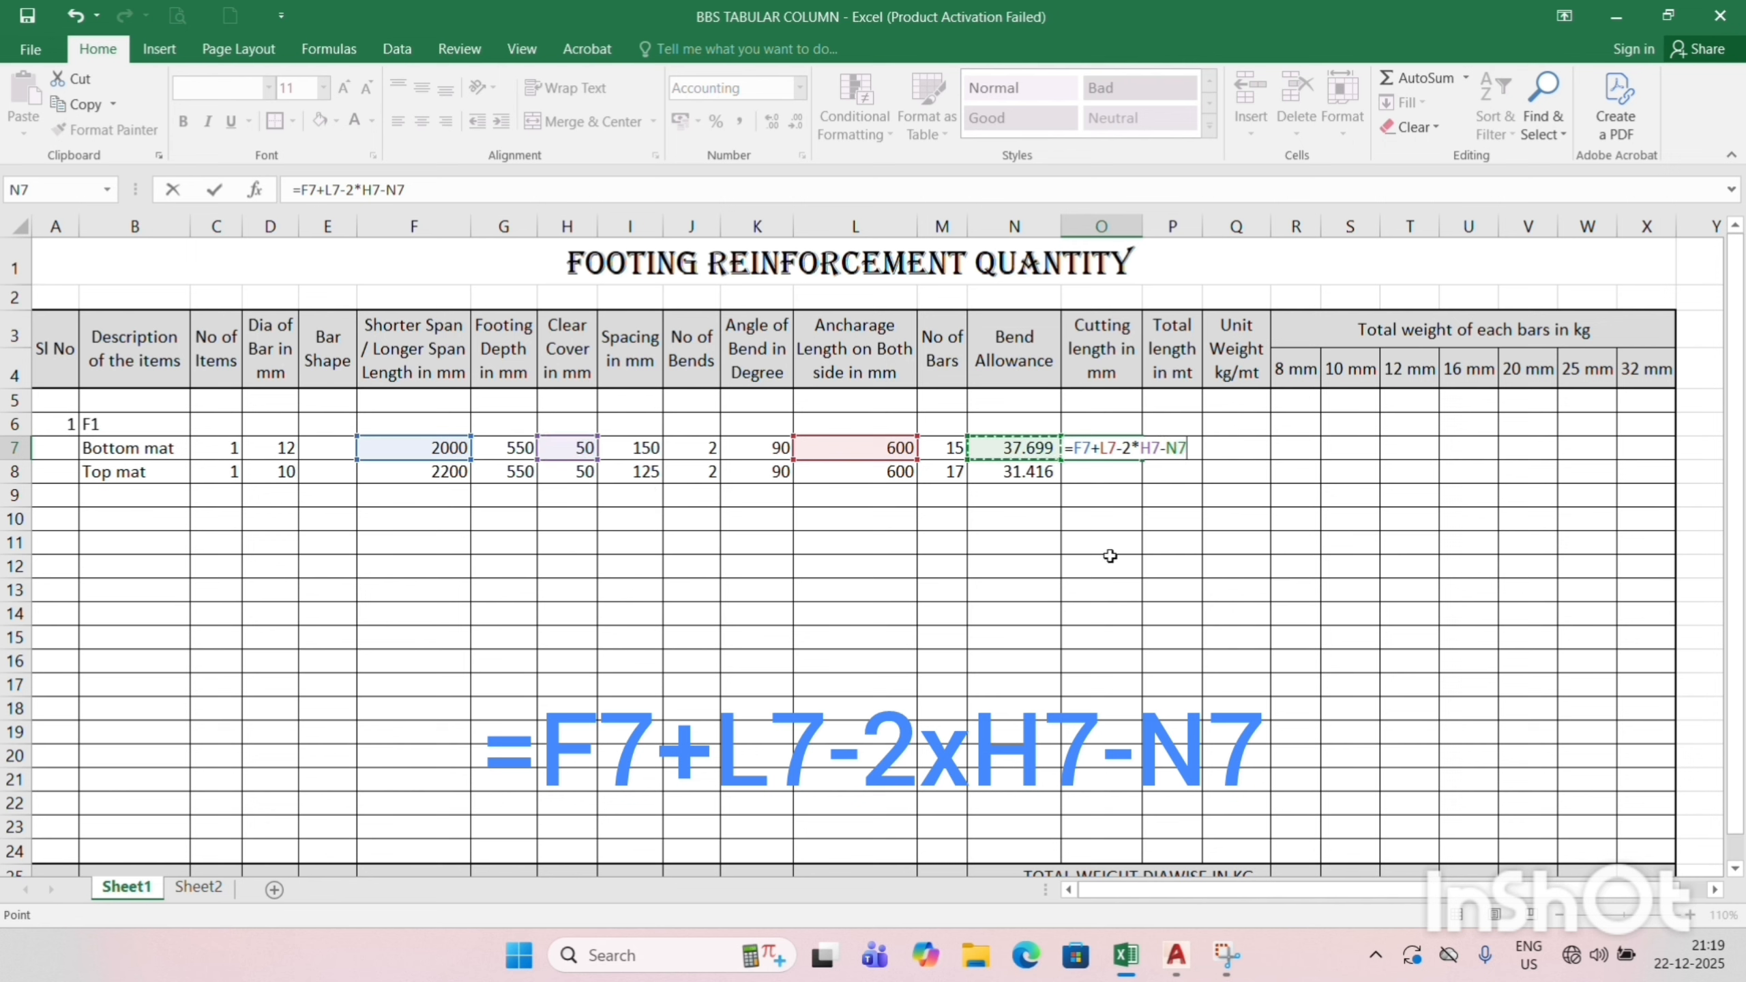
{"action": "key", "text": "Return"}
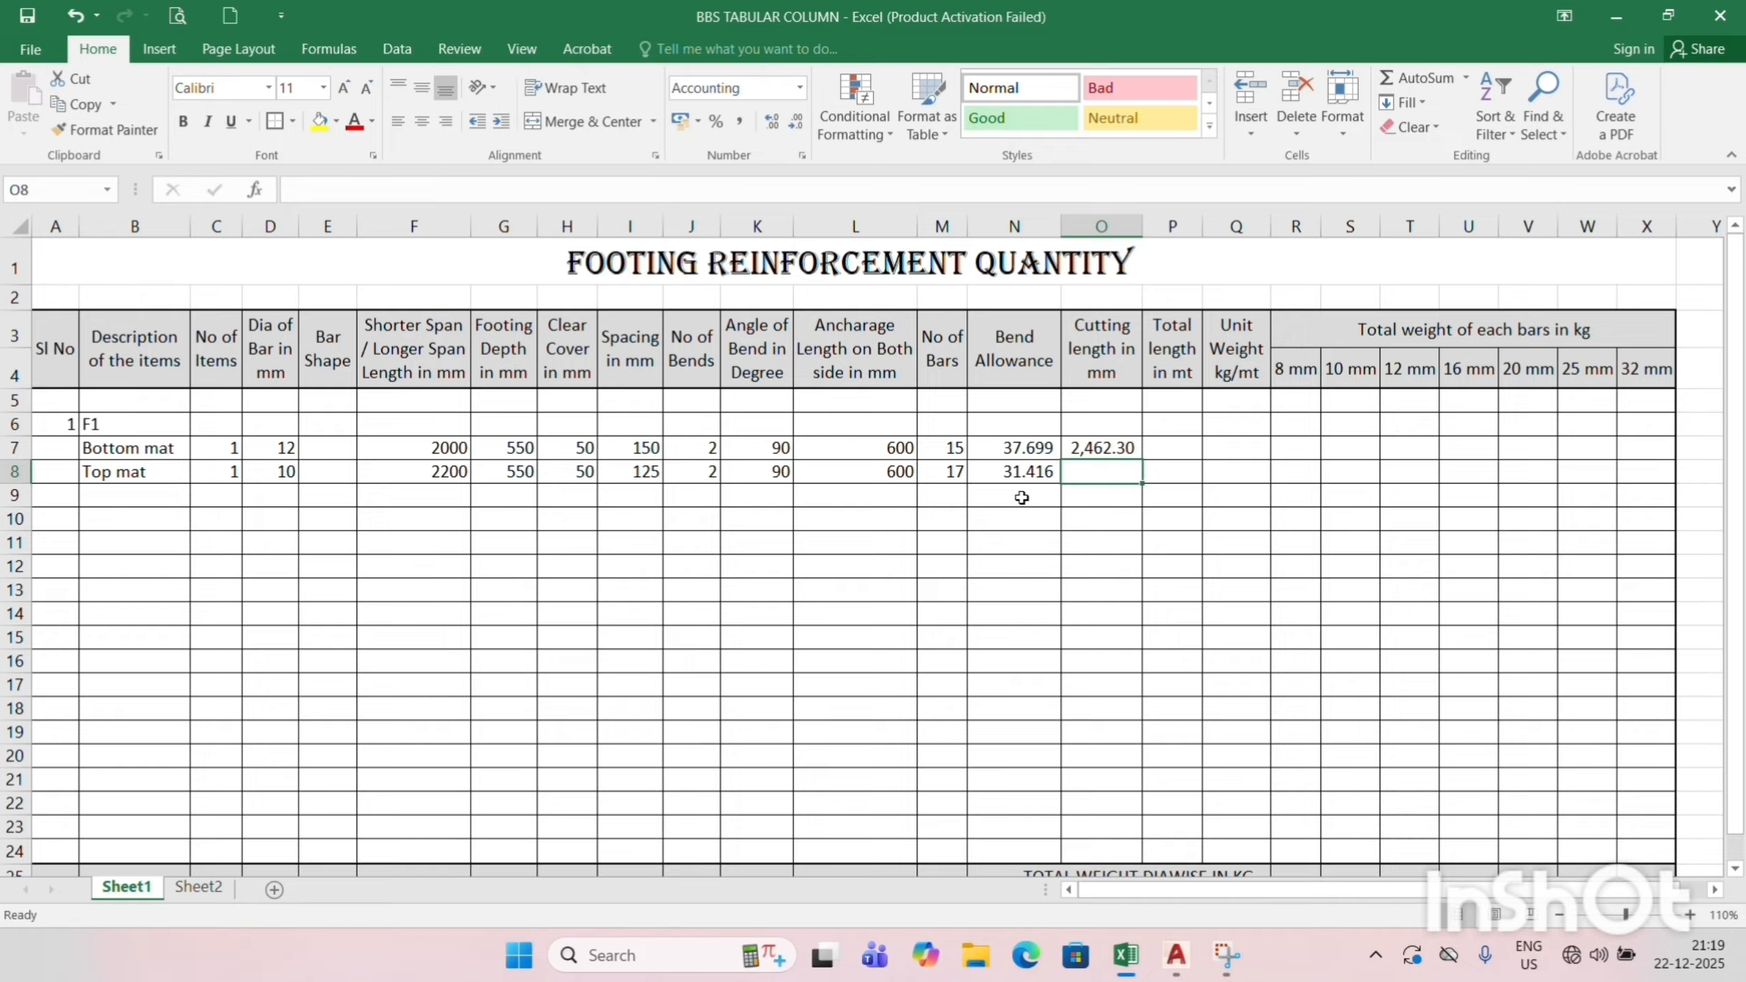
Fill the cutting length formula from O7 down into O8 for the top mat.
{"action": "key", "text": "Up"}
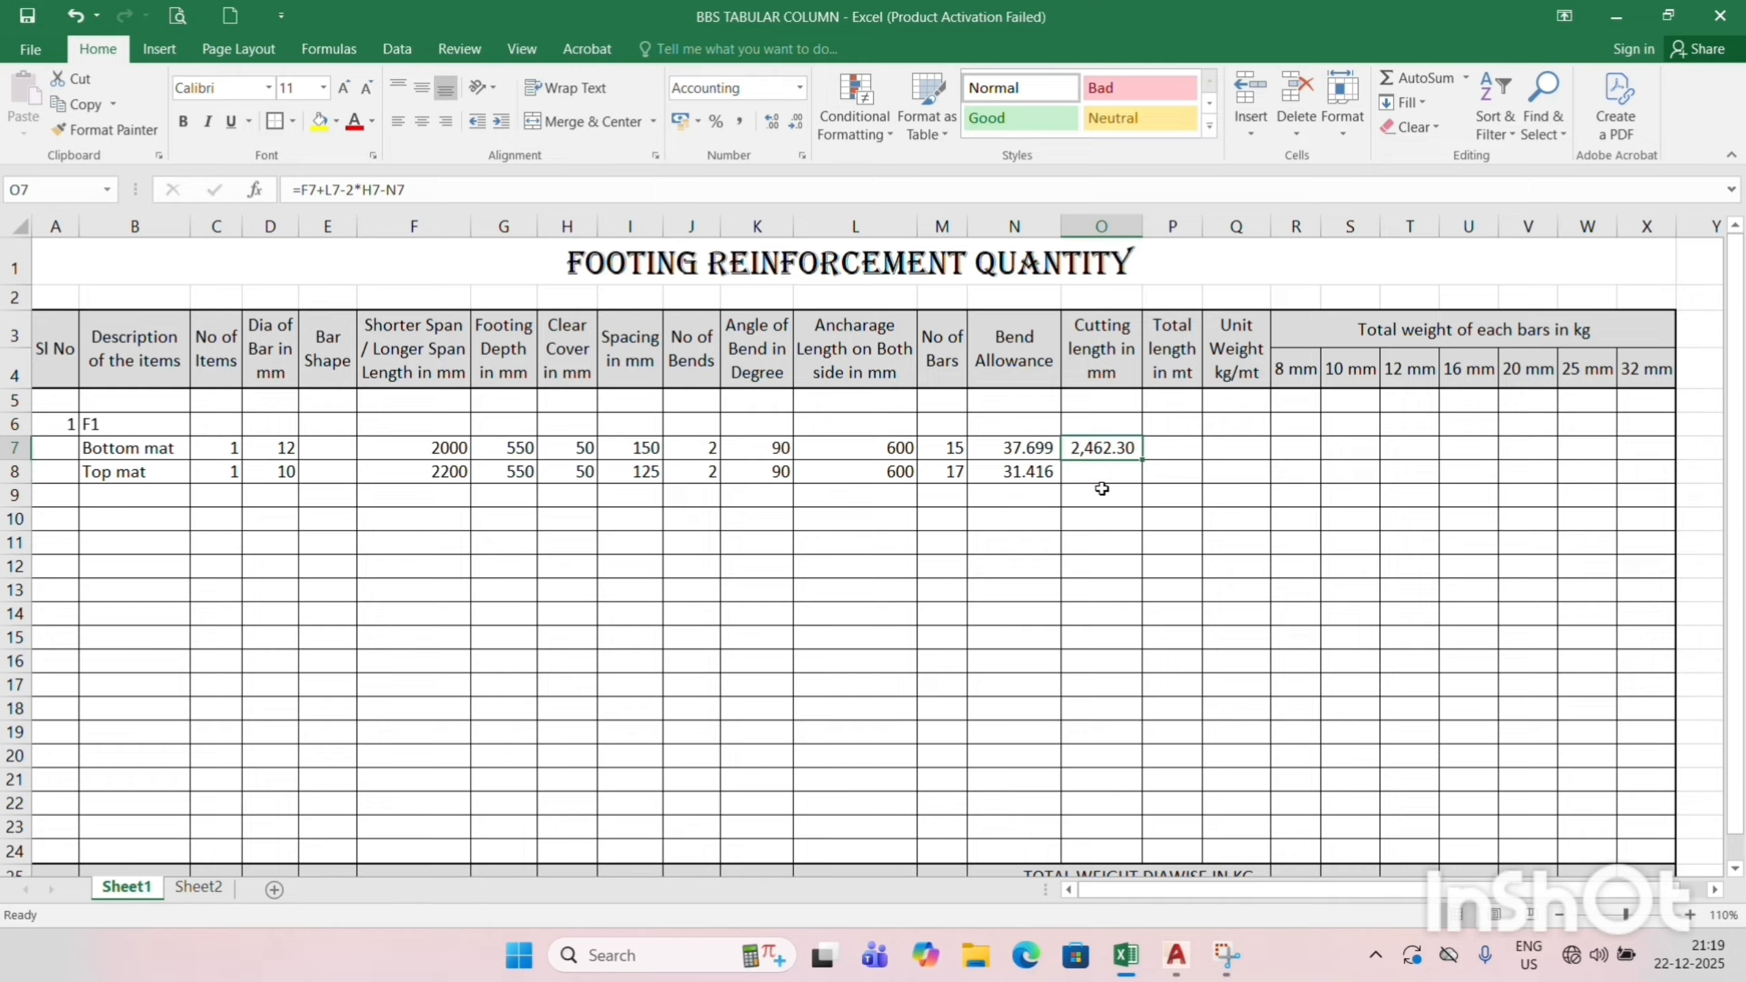
{"action": "key", "text": "Down"}
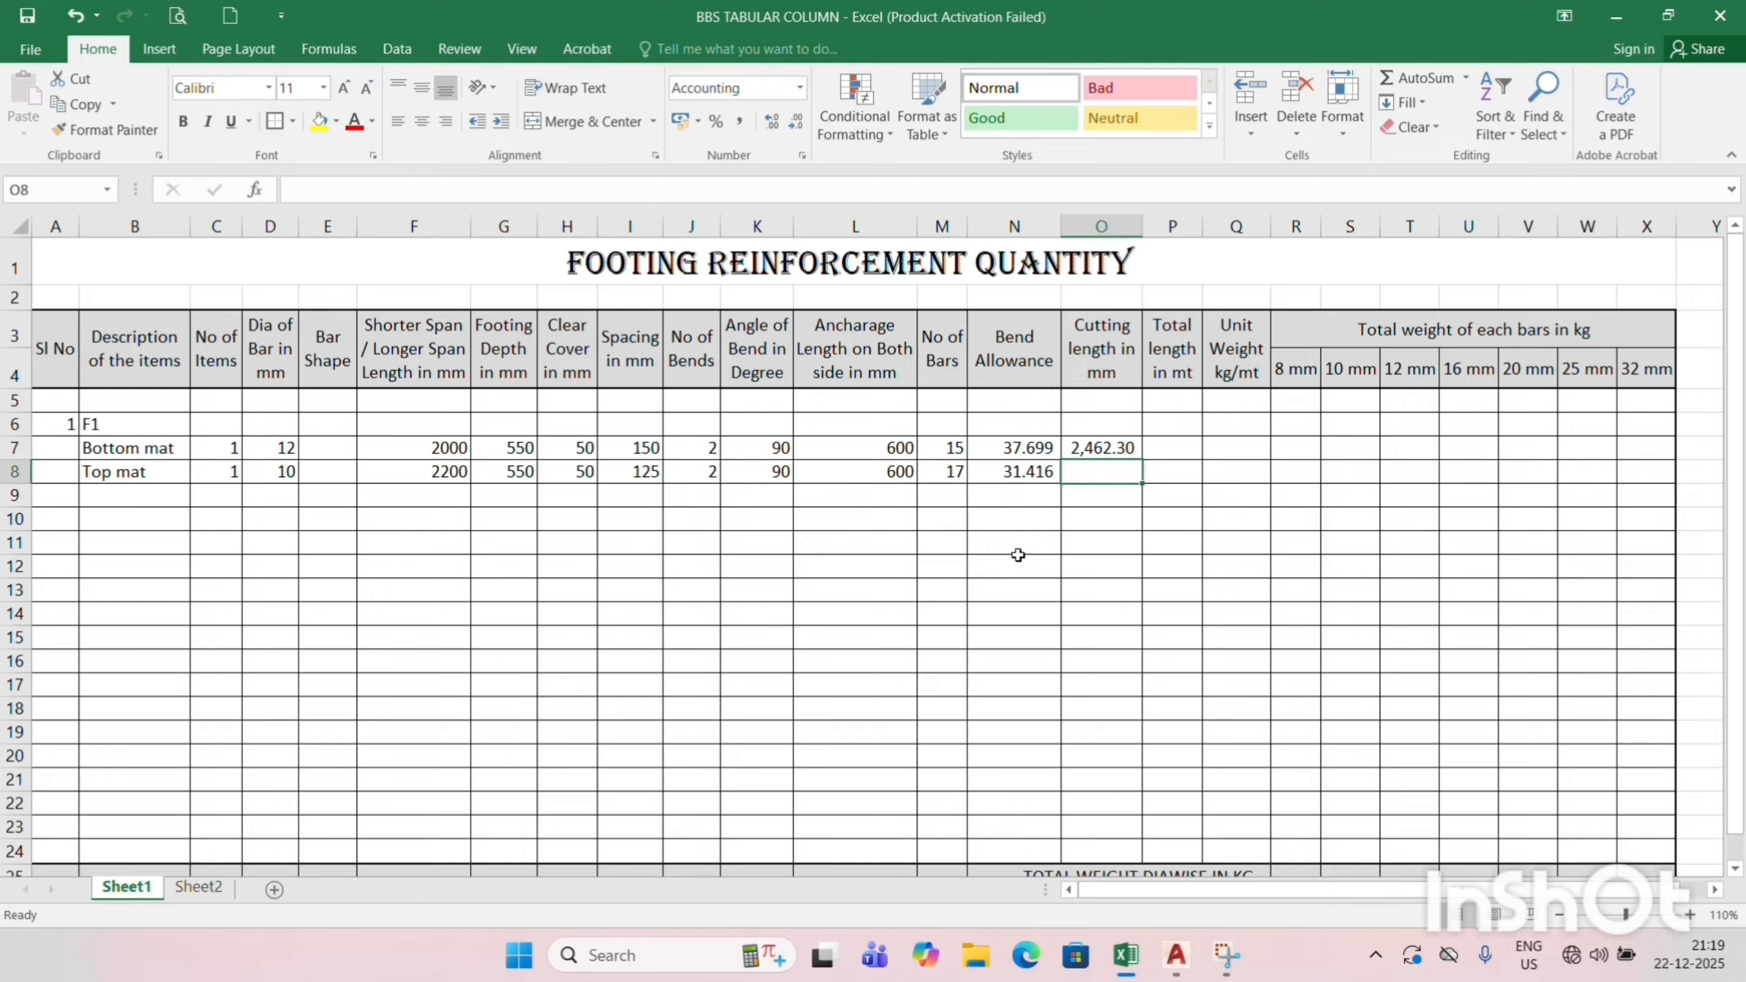
{"action": "key", "text": "ctrl+d"}
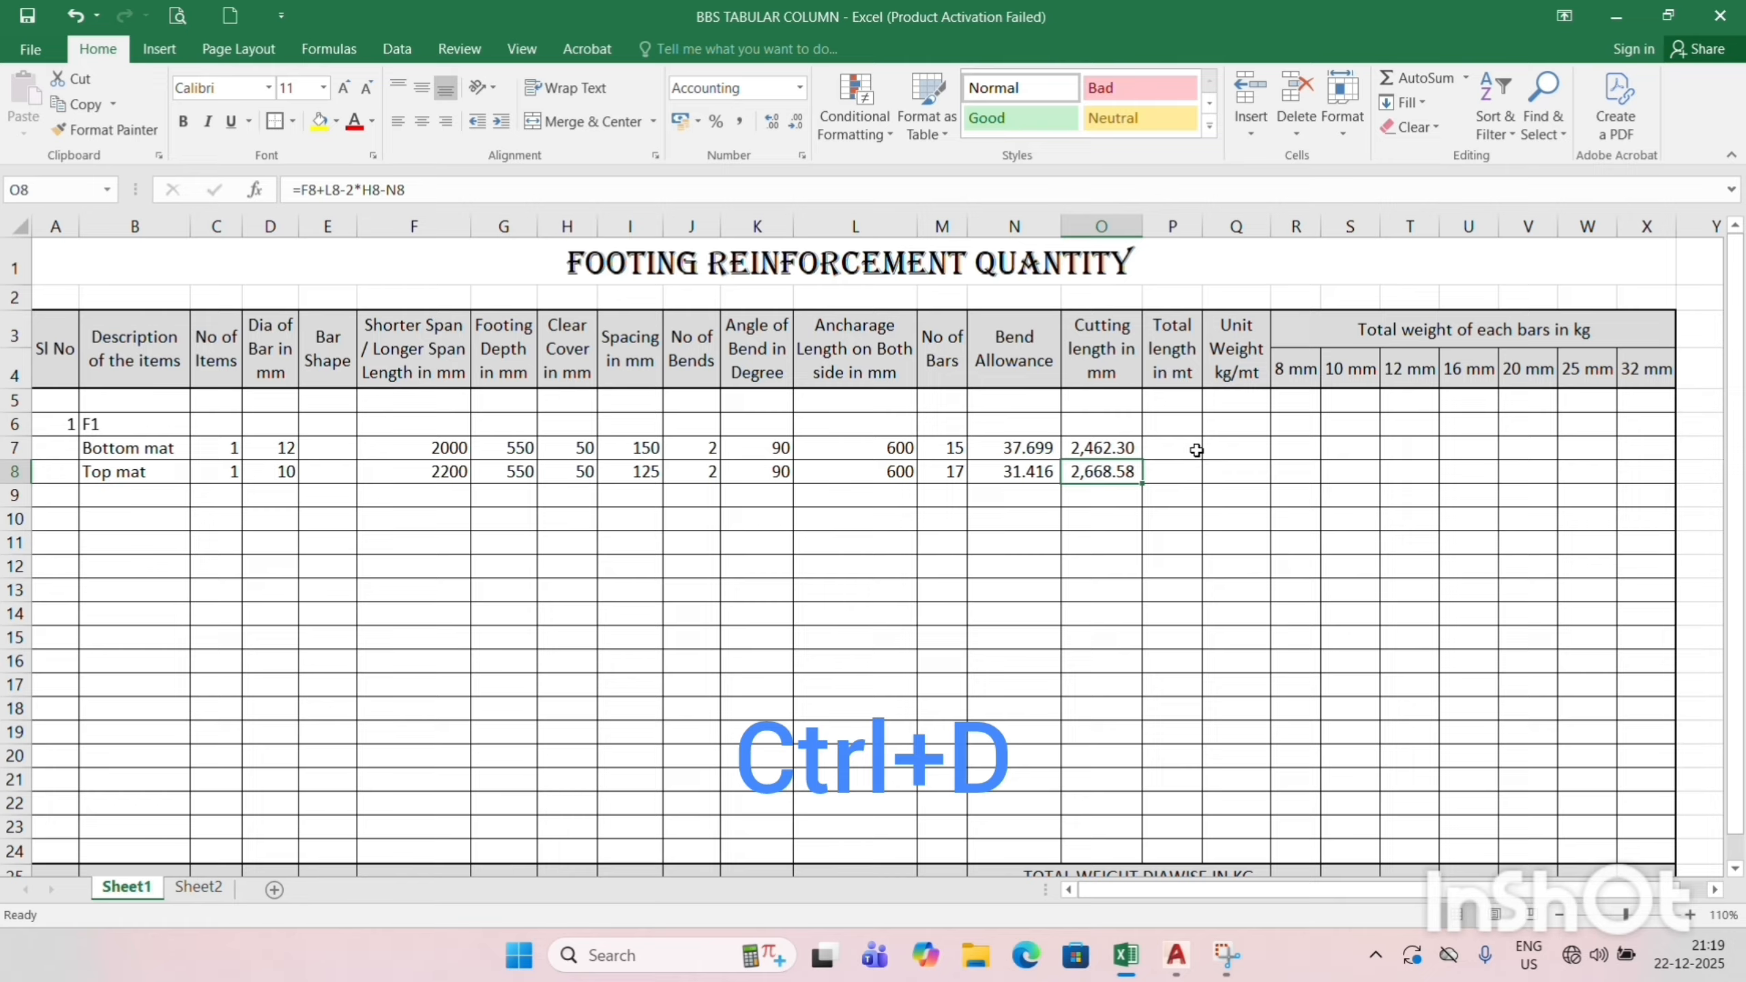
Calculate the bottom mat's total length in P7 with =M7*O7/1000 and fill the formula down into P8 for the top mat.
{"action": "left_click", "coordinate": [1173, 447]}
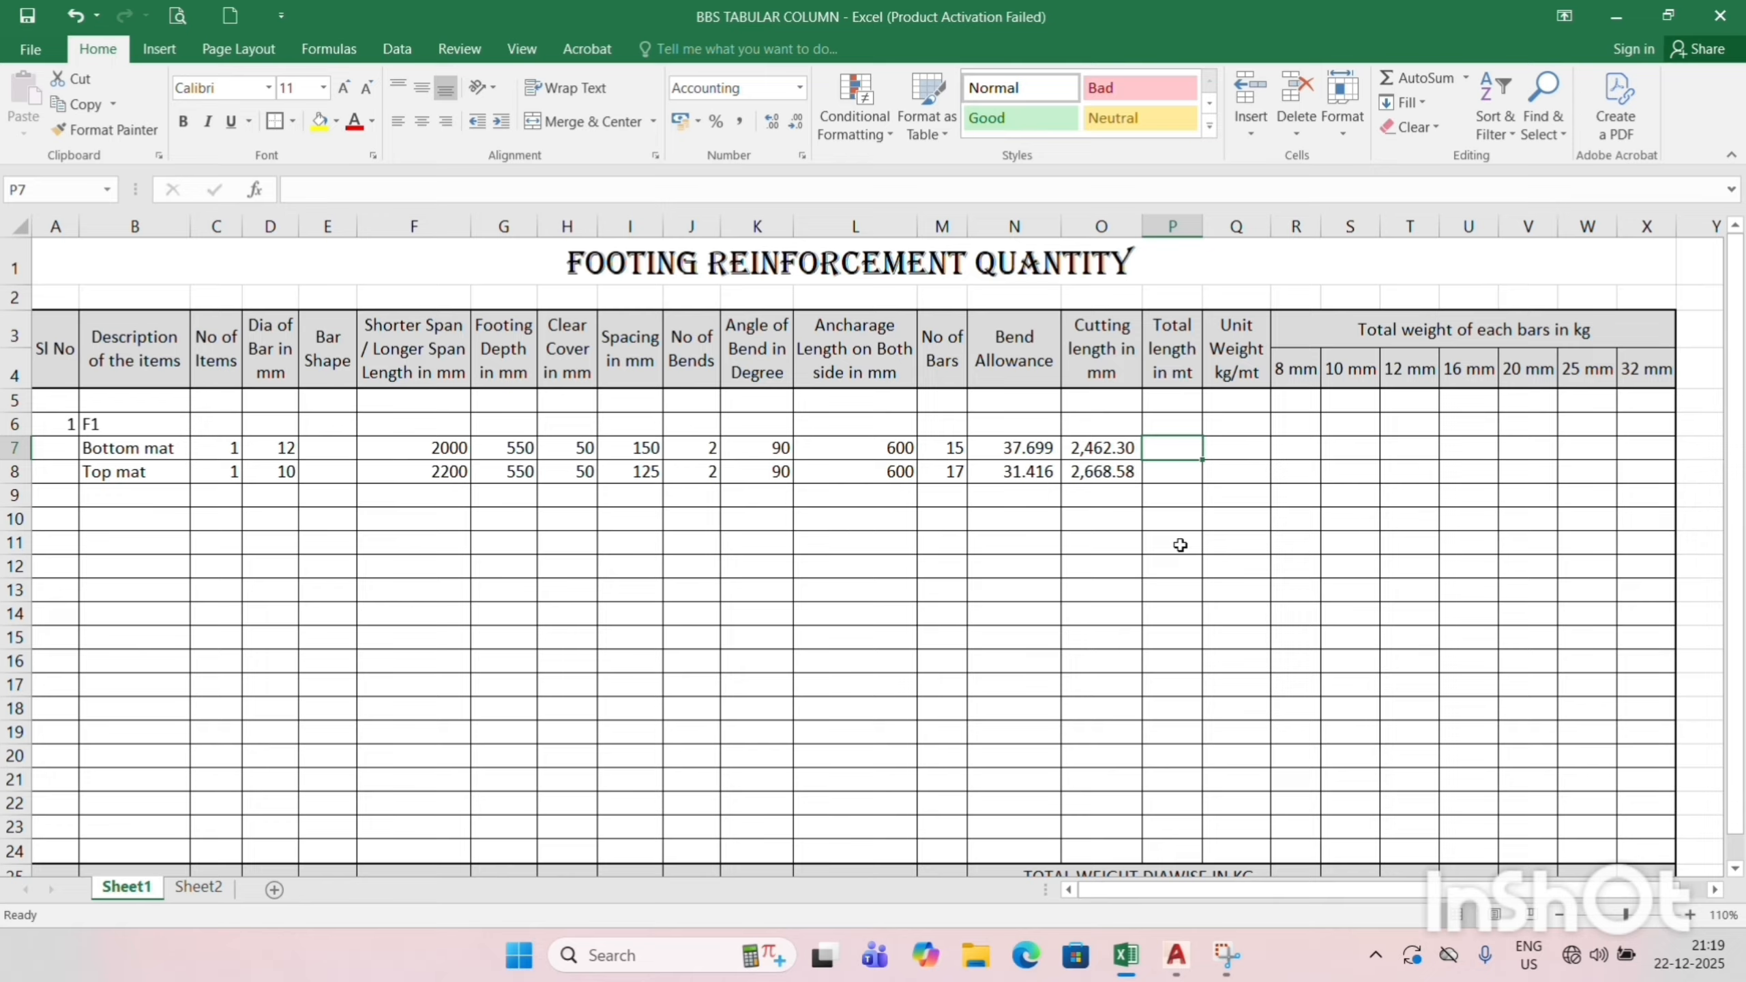
{"action": "type", "text": "="}
{"action": "left_click", "coordinate": [960, 448]}
{"action": "type", "text": "*"}
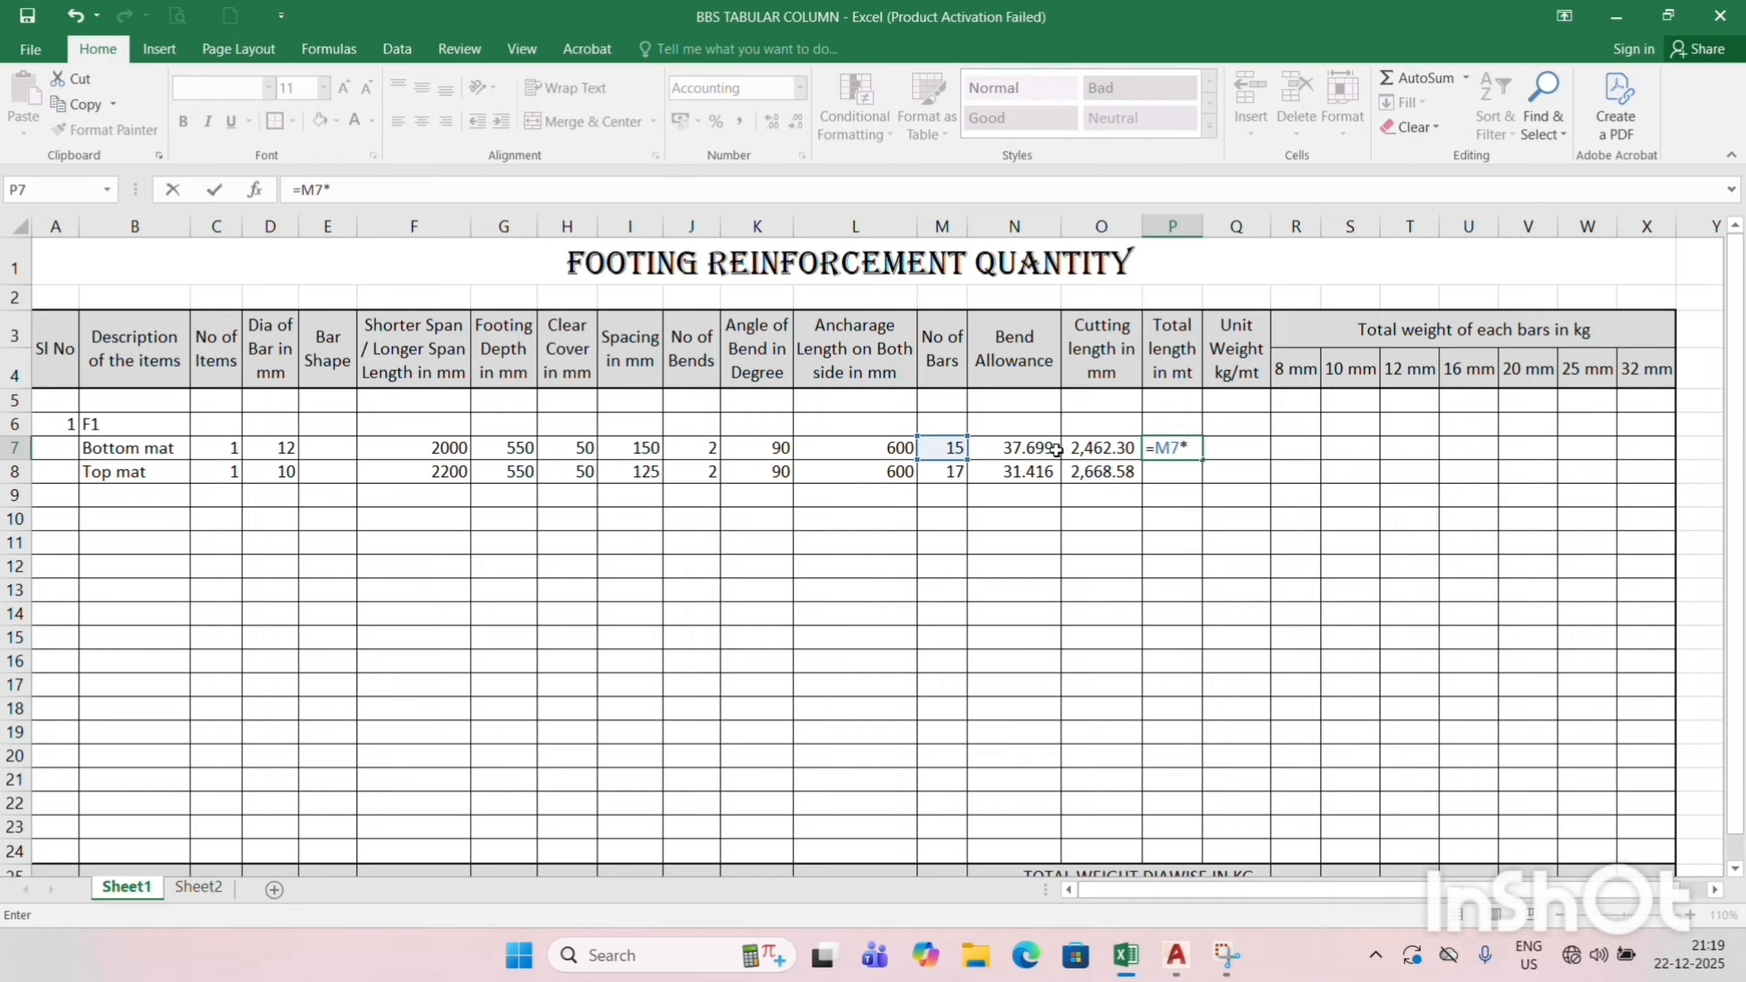
{"action": "left_click", "coordinate": [1100, 445]}
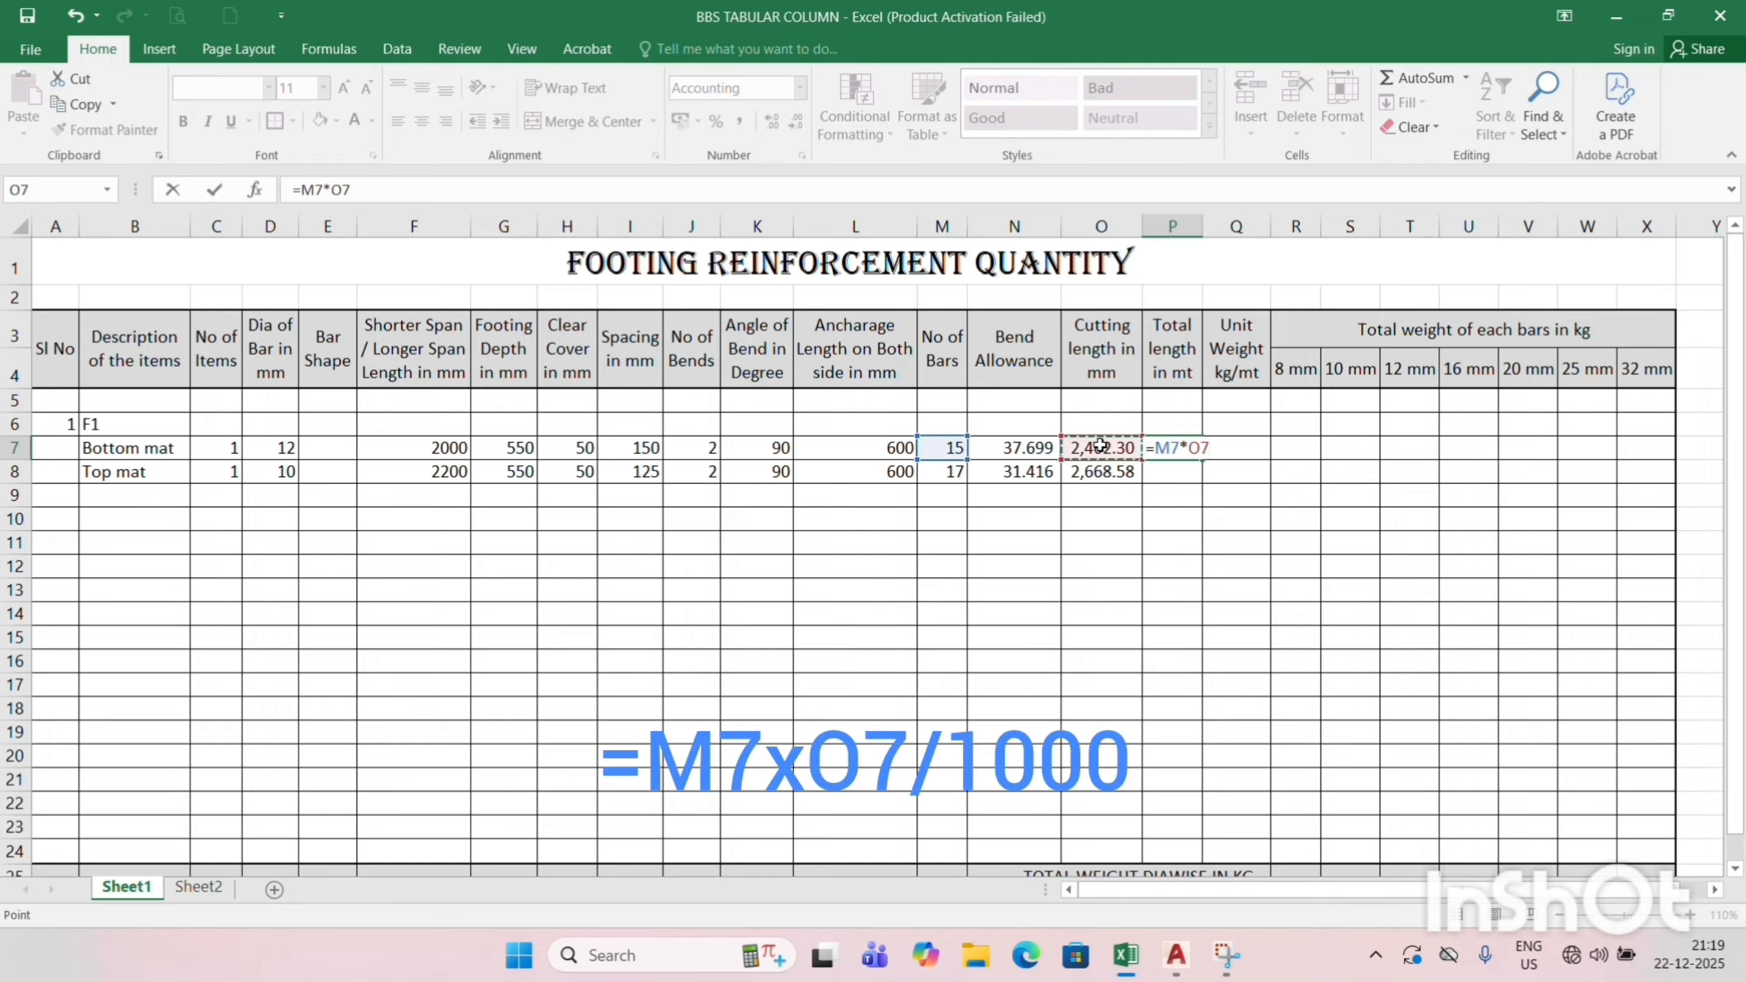
{"action": "type", "text": "/1000"}
{"action": "key", "text": "Return"}
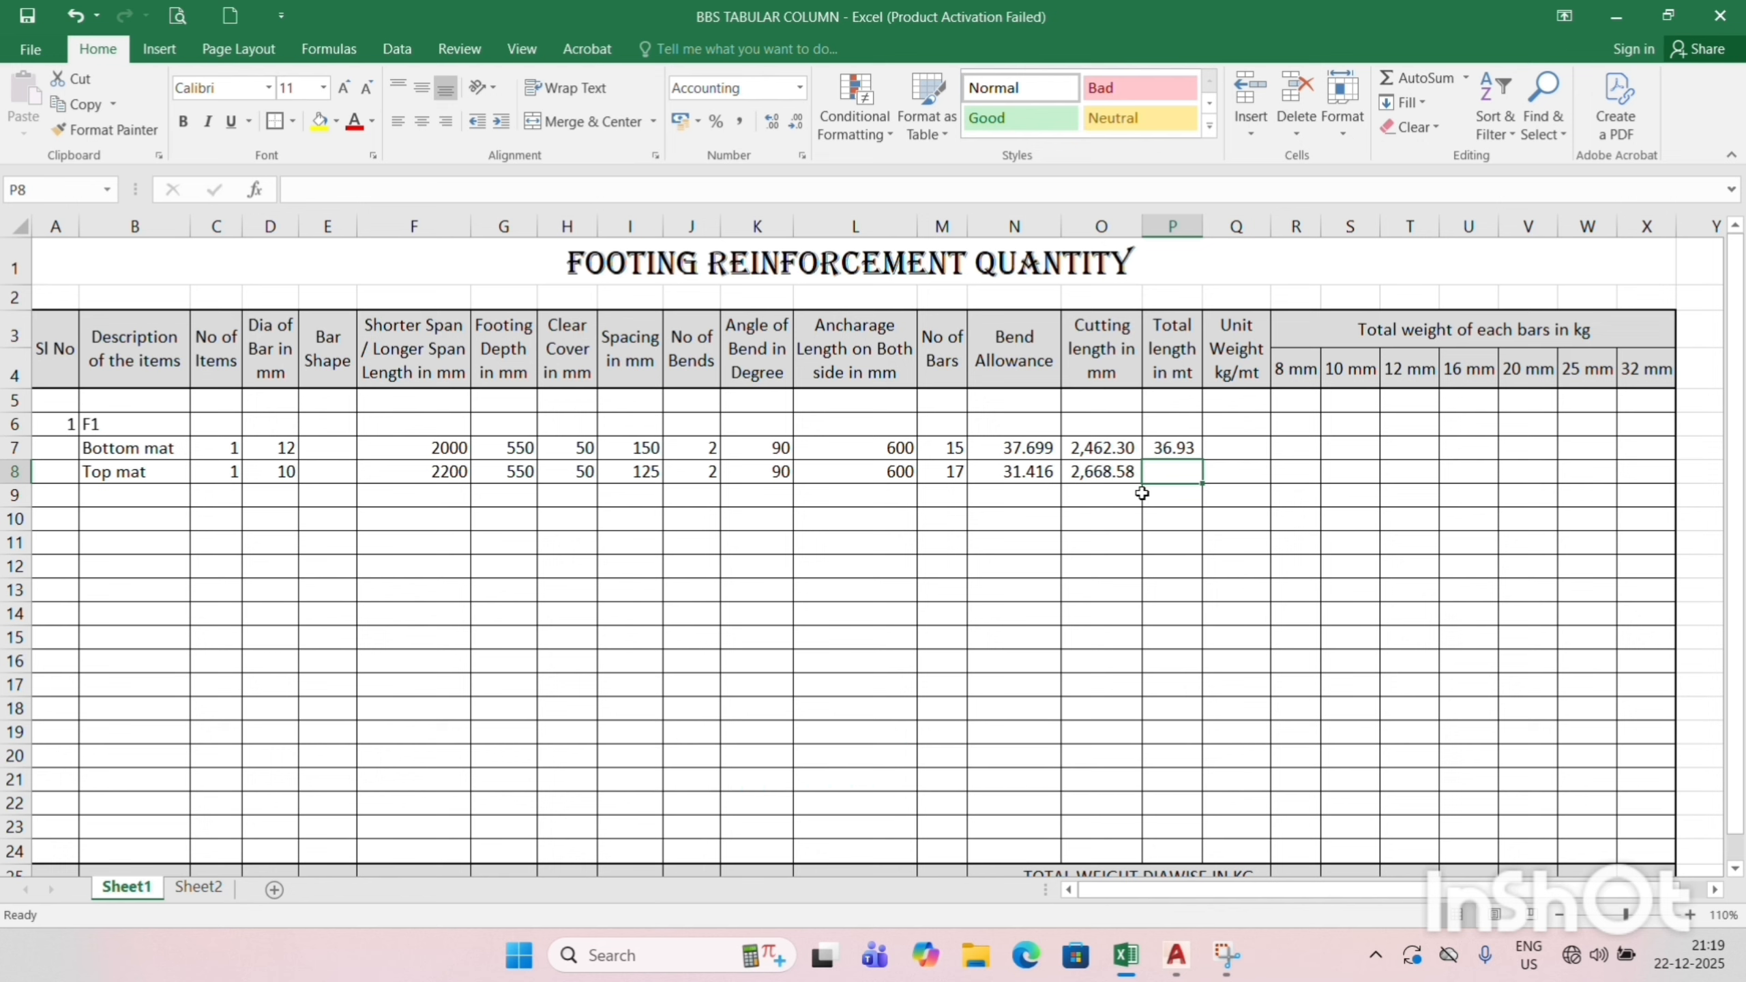
{"action": "key", "text": "ctrl+d"}
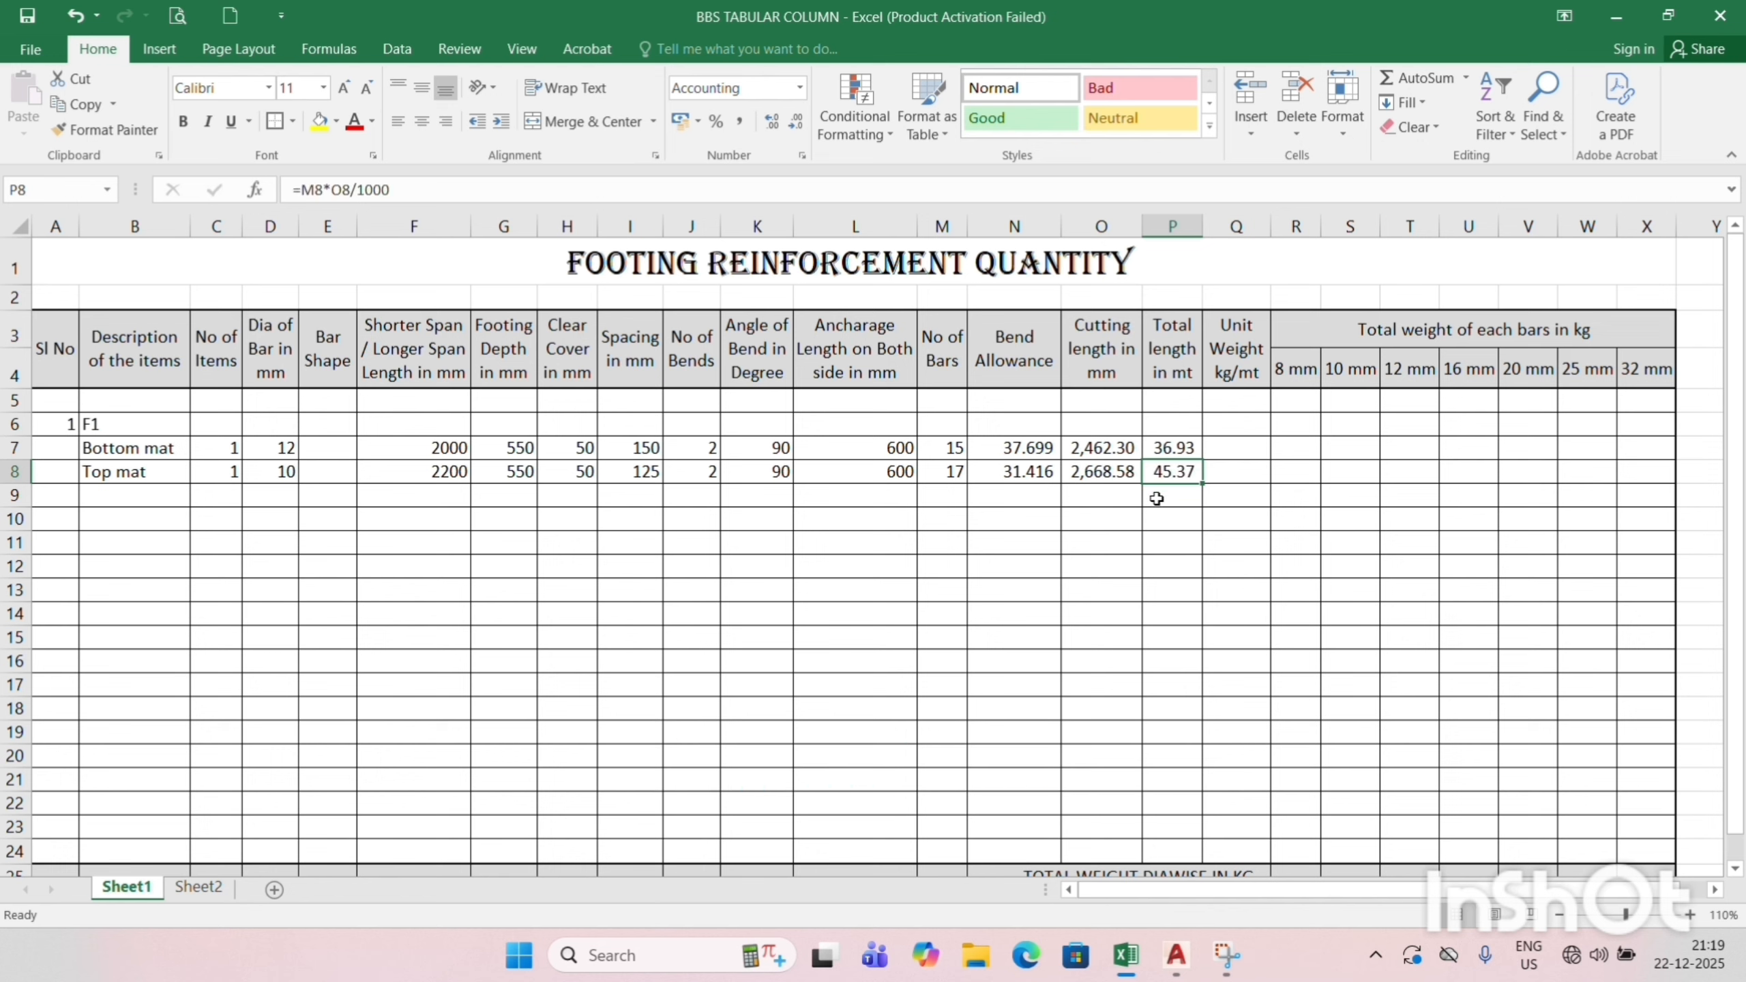
Calculate the bottom mat's unit weight in Q7 with =D7*D7/162 and fill the formula down into Q8 for the top mat.
{"action": "left_click", "coordinate": [1234, 447]}
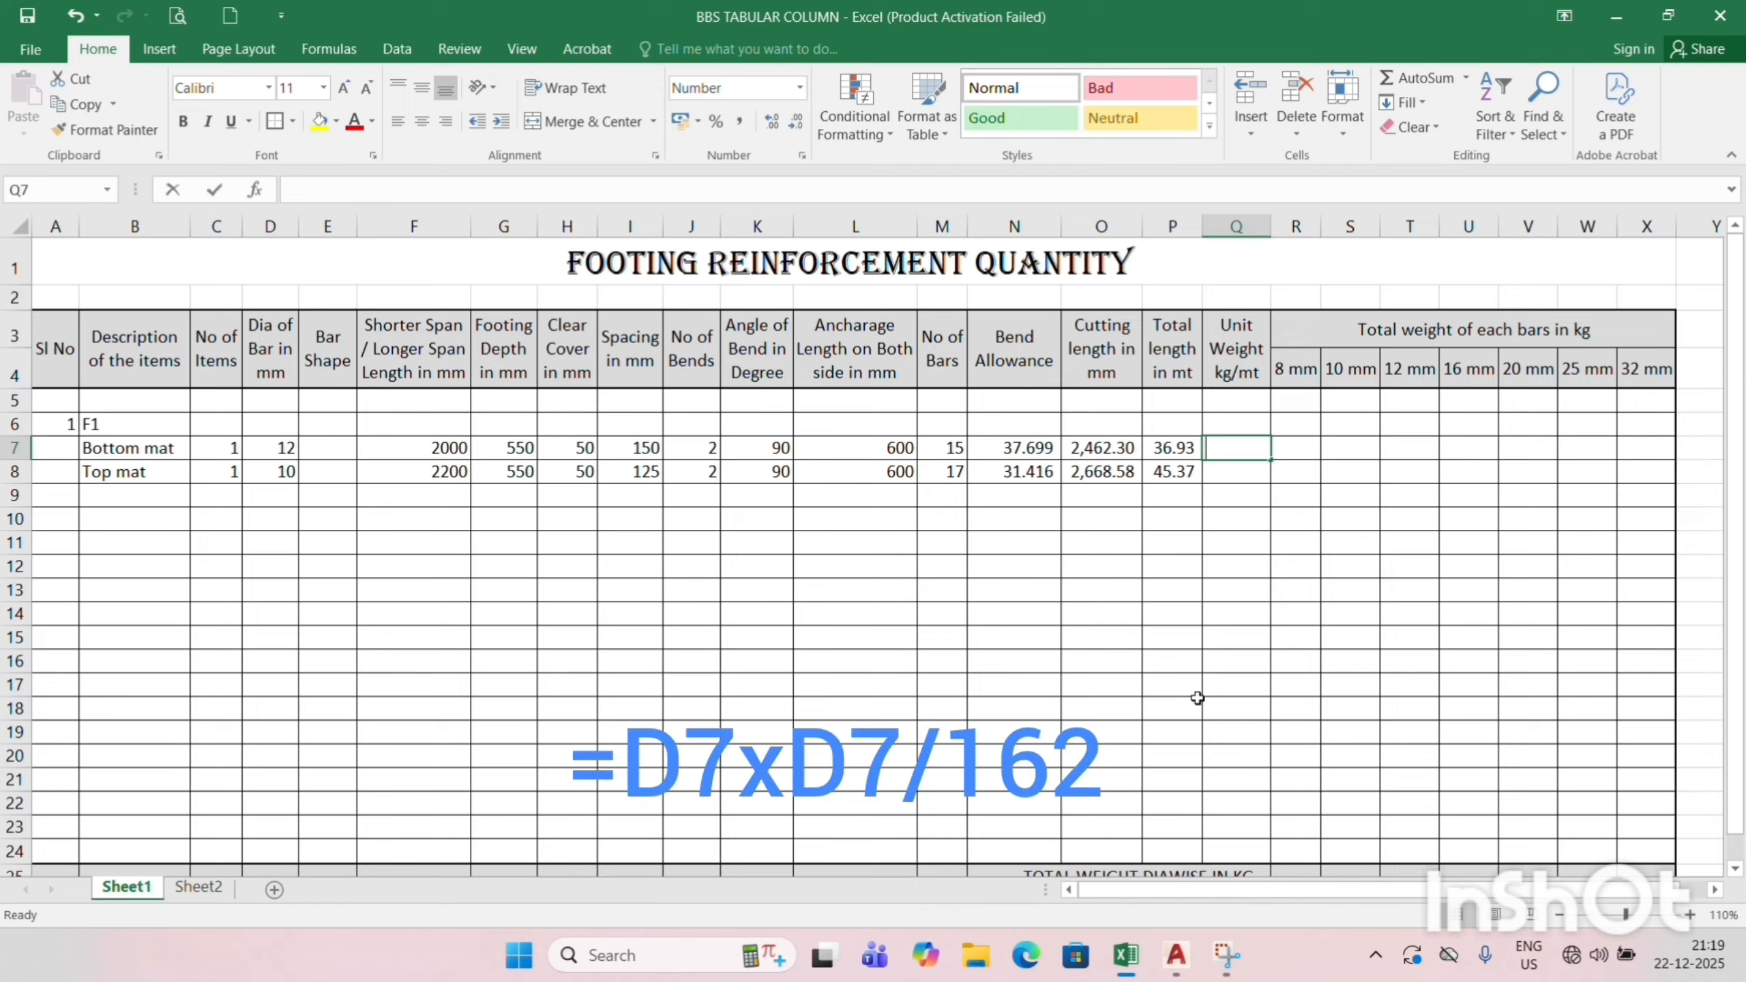
{"action": "type", "text": "="}
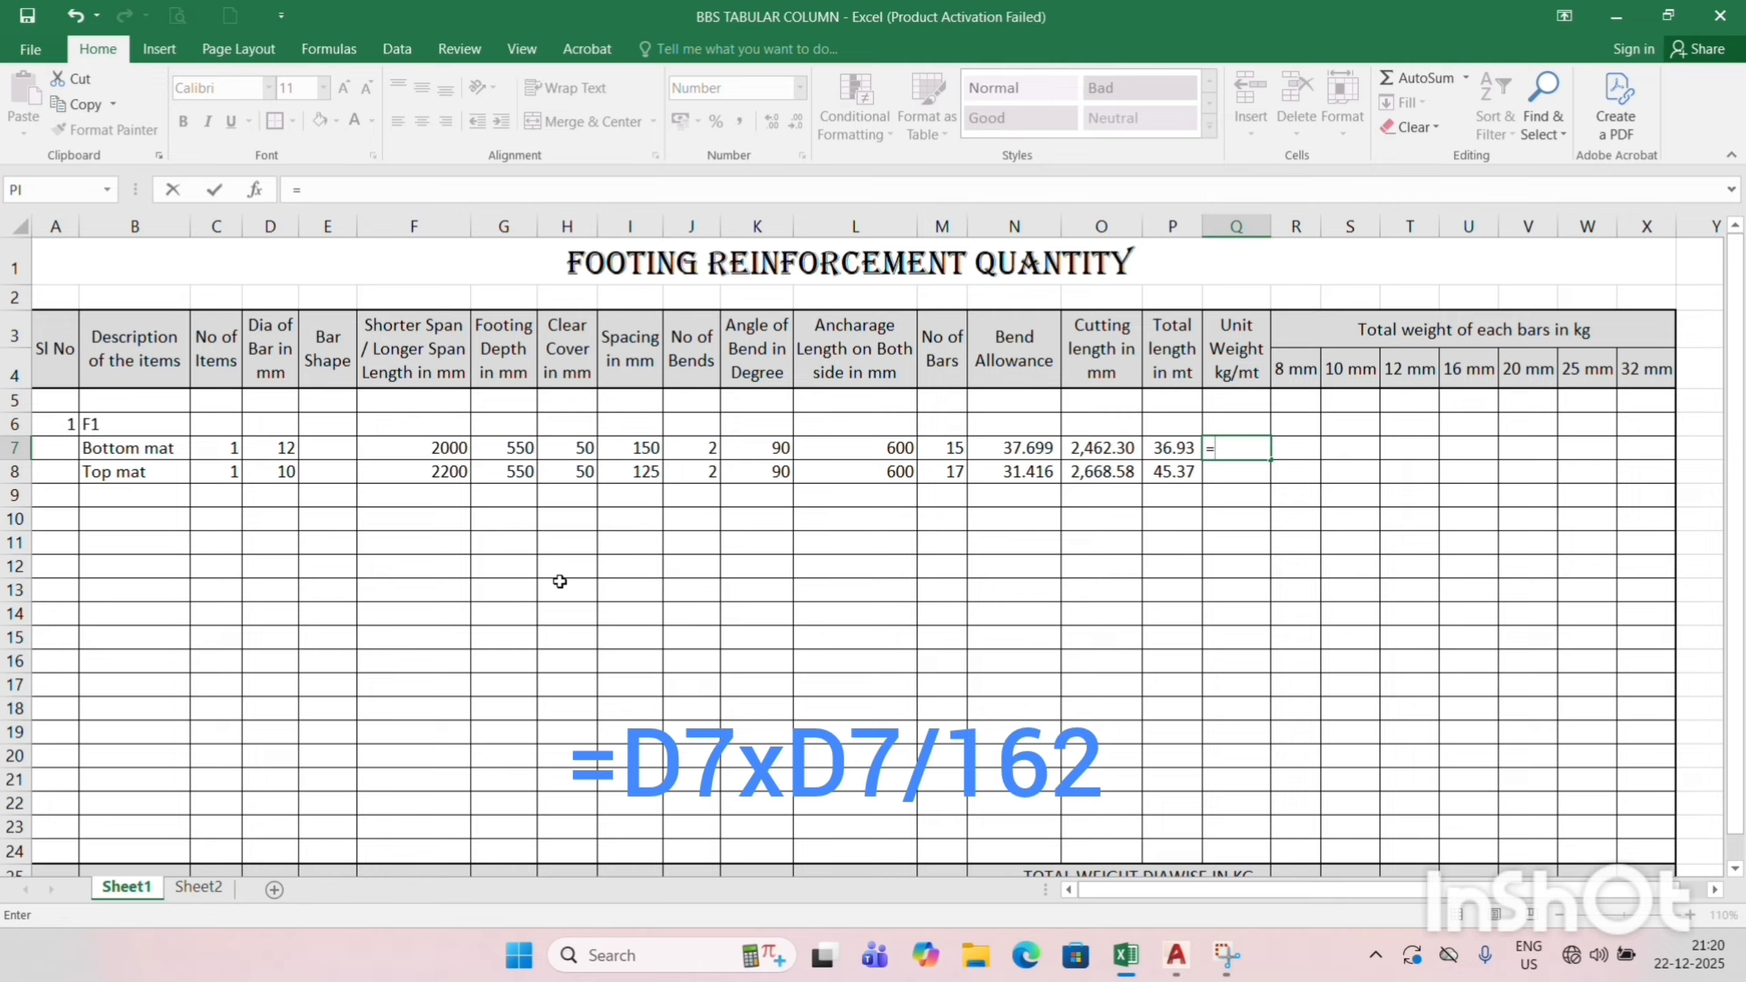
{"action": "left_click", "coordinate": [269, 446]}
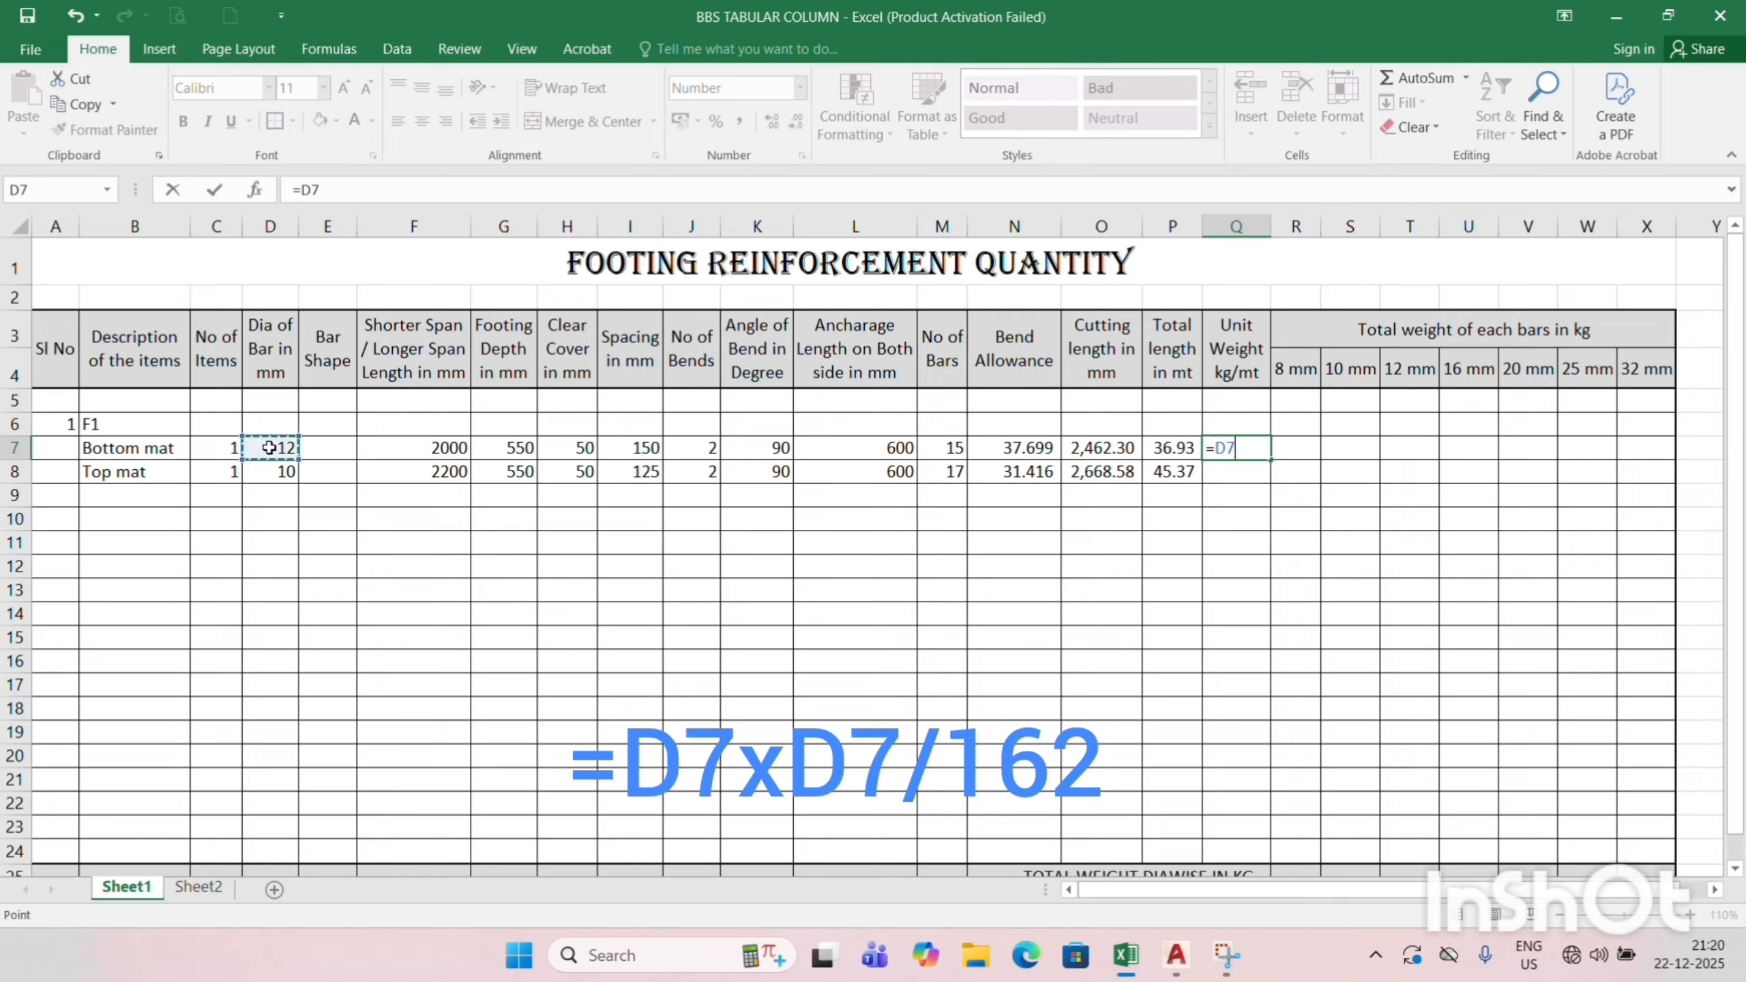
{"action": "type", "text": "*"}
{"action": "left_click", "coordinate": [269, 447]}
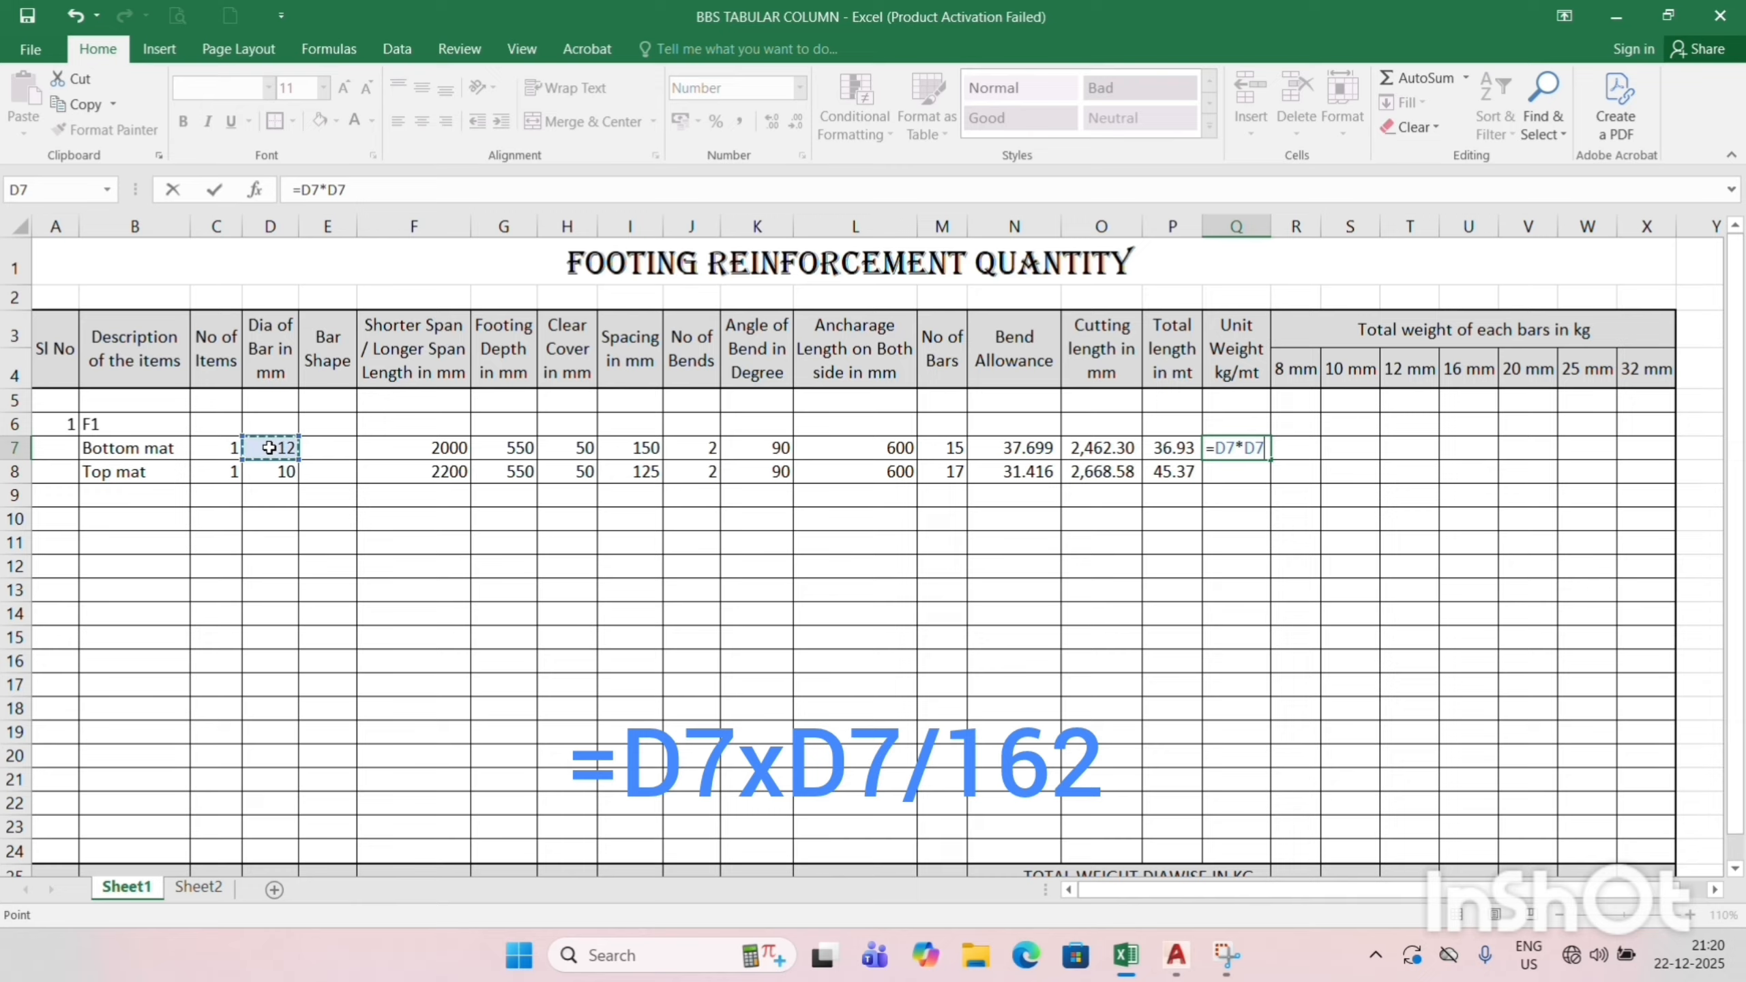
{"action": "type", "text": "/162"}
{"action": "key", "text": "Return"}
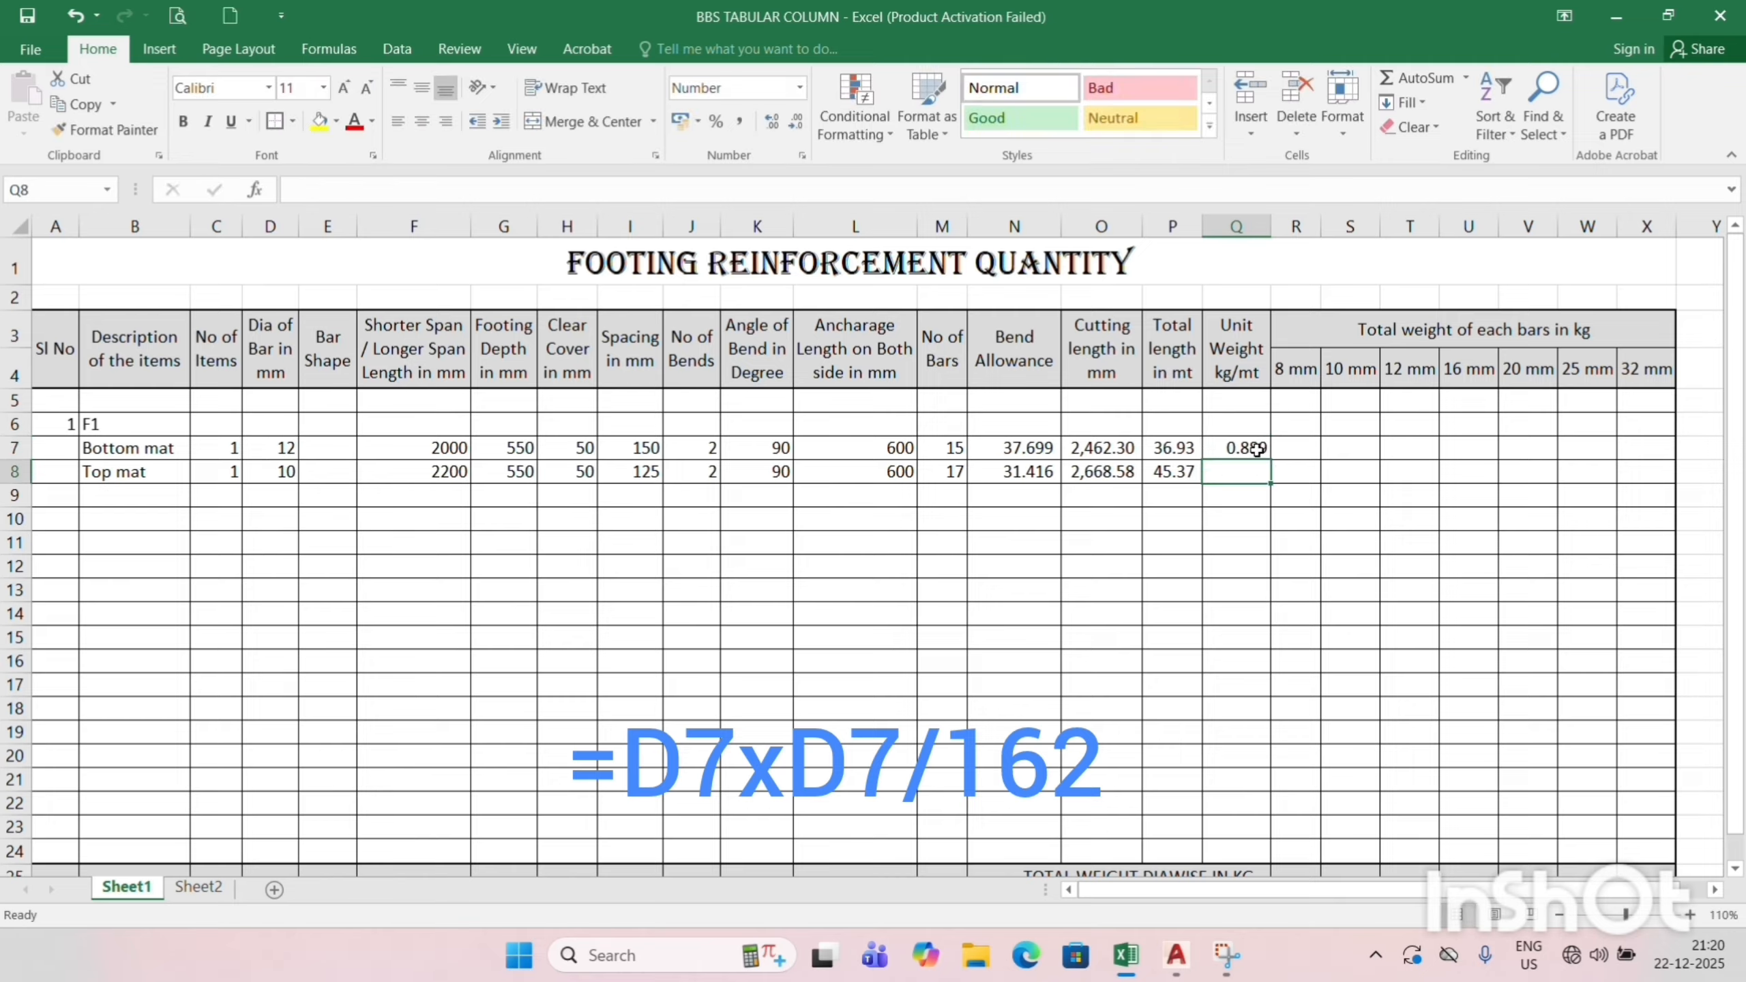
{"action": "key", "text": "ctrl+d"}
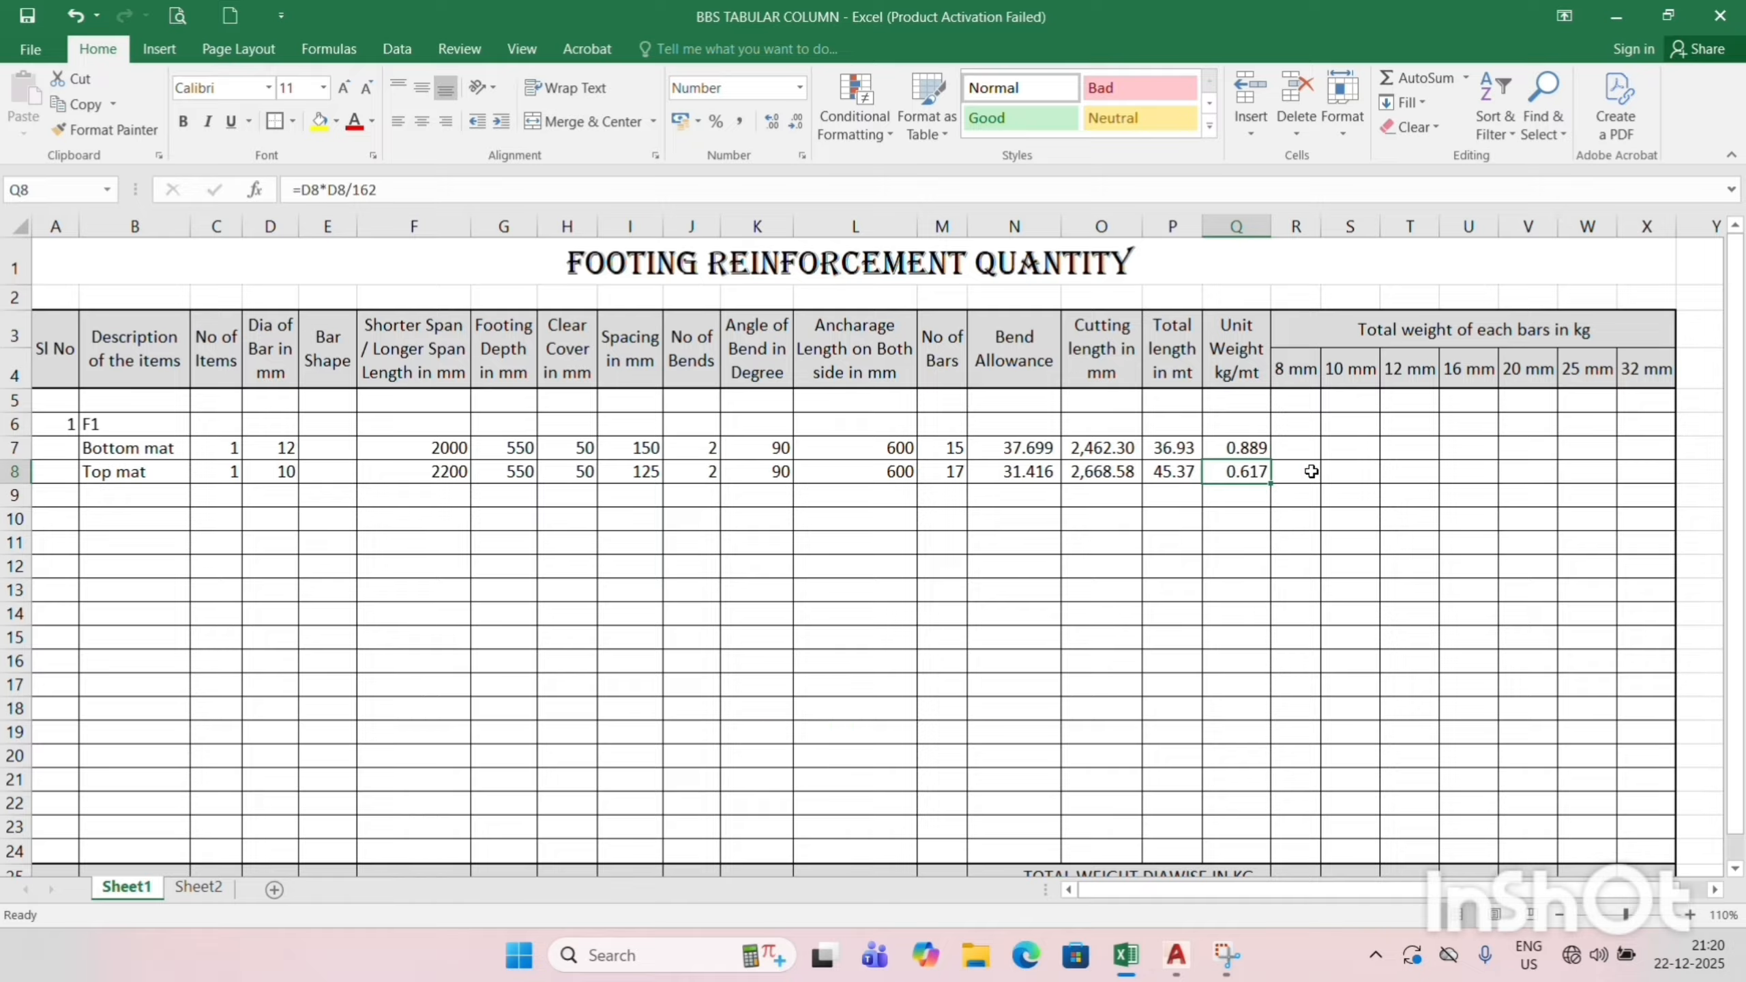
{"action": "left_click", "coordinate": [1290, 451]}
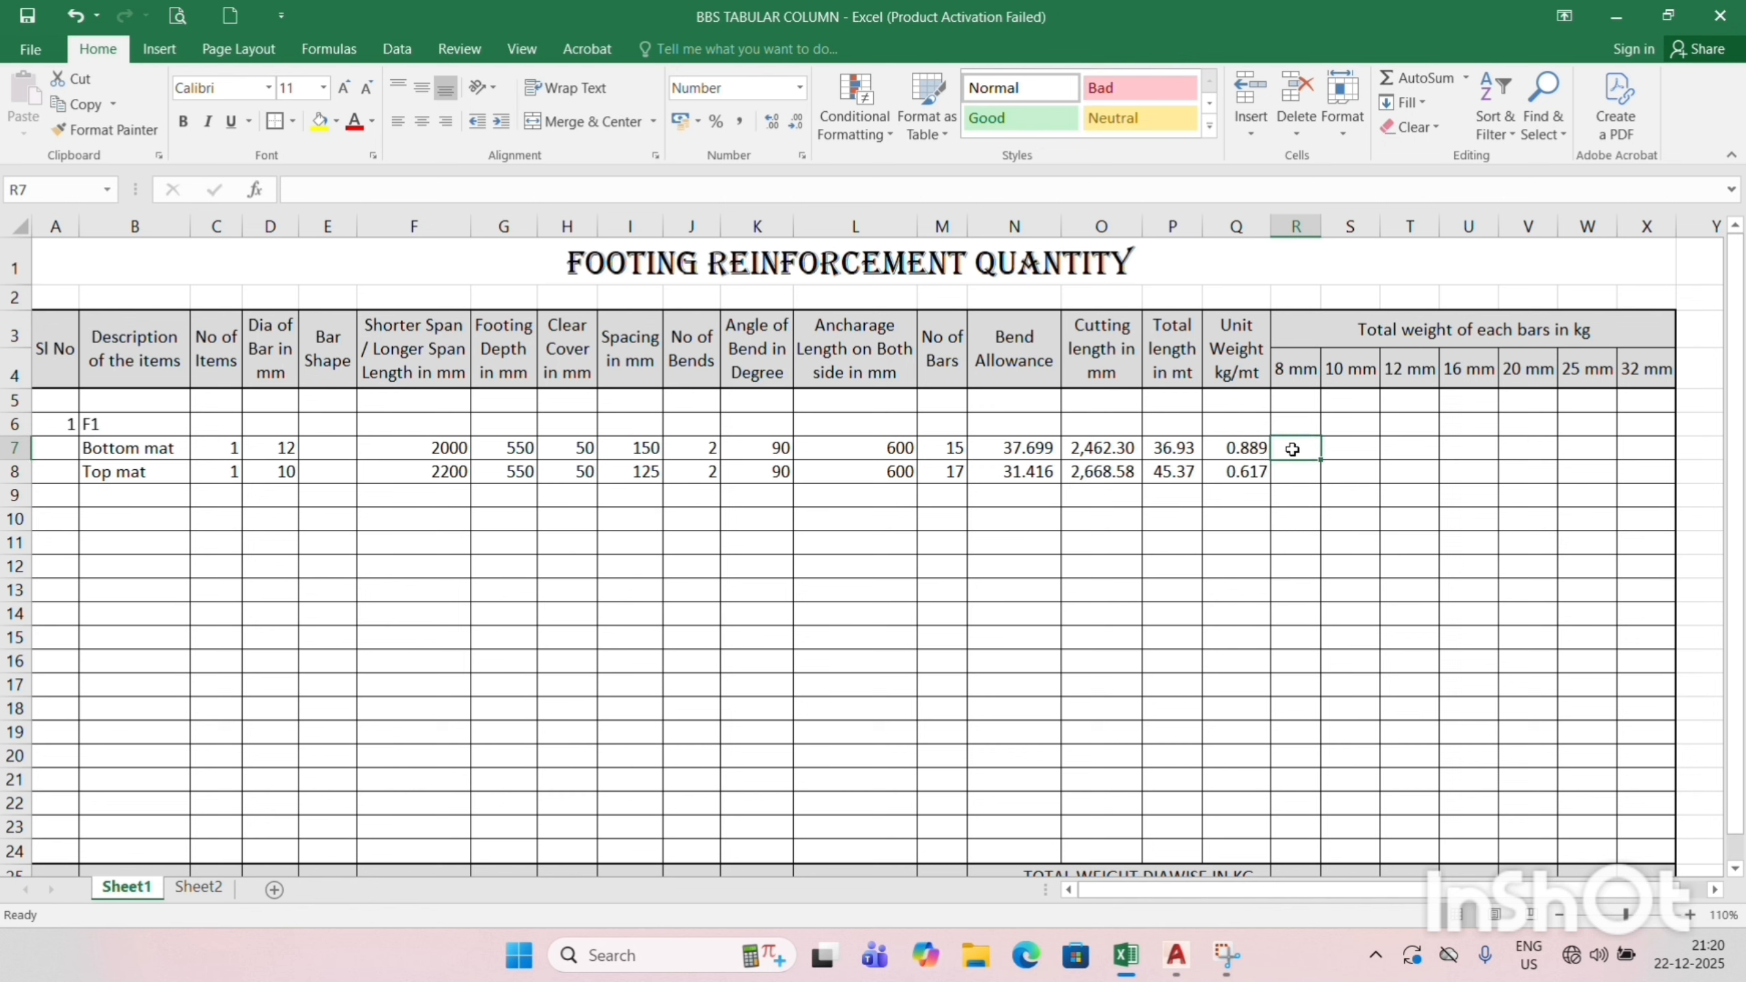
{"action": "left_click_drag", "start_coordinate": [1290, 448], "coordinate": [1641, 473]}
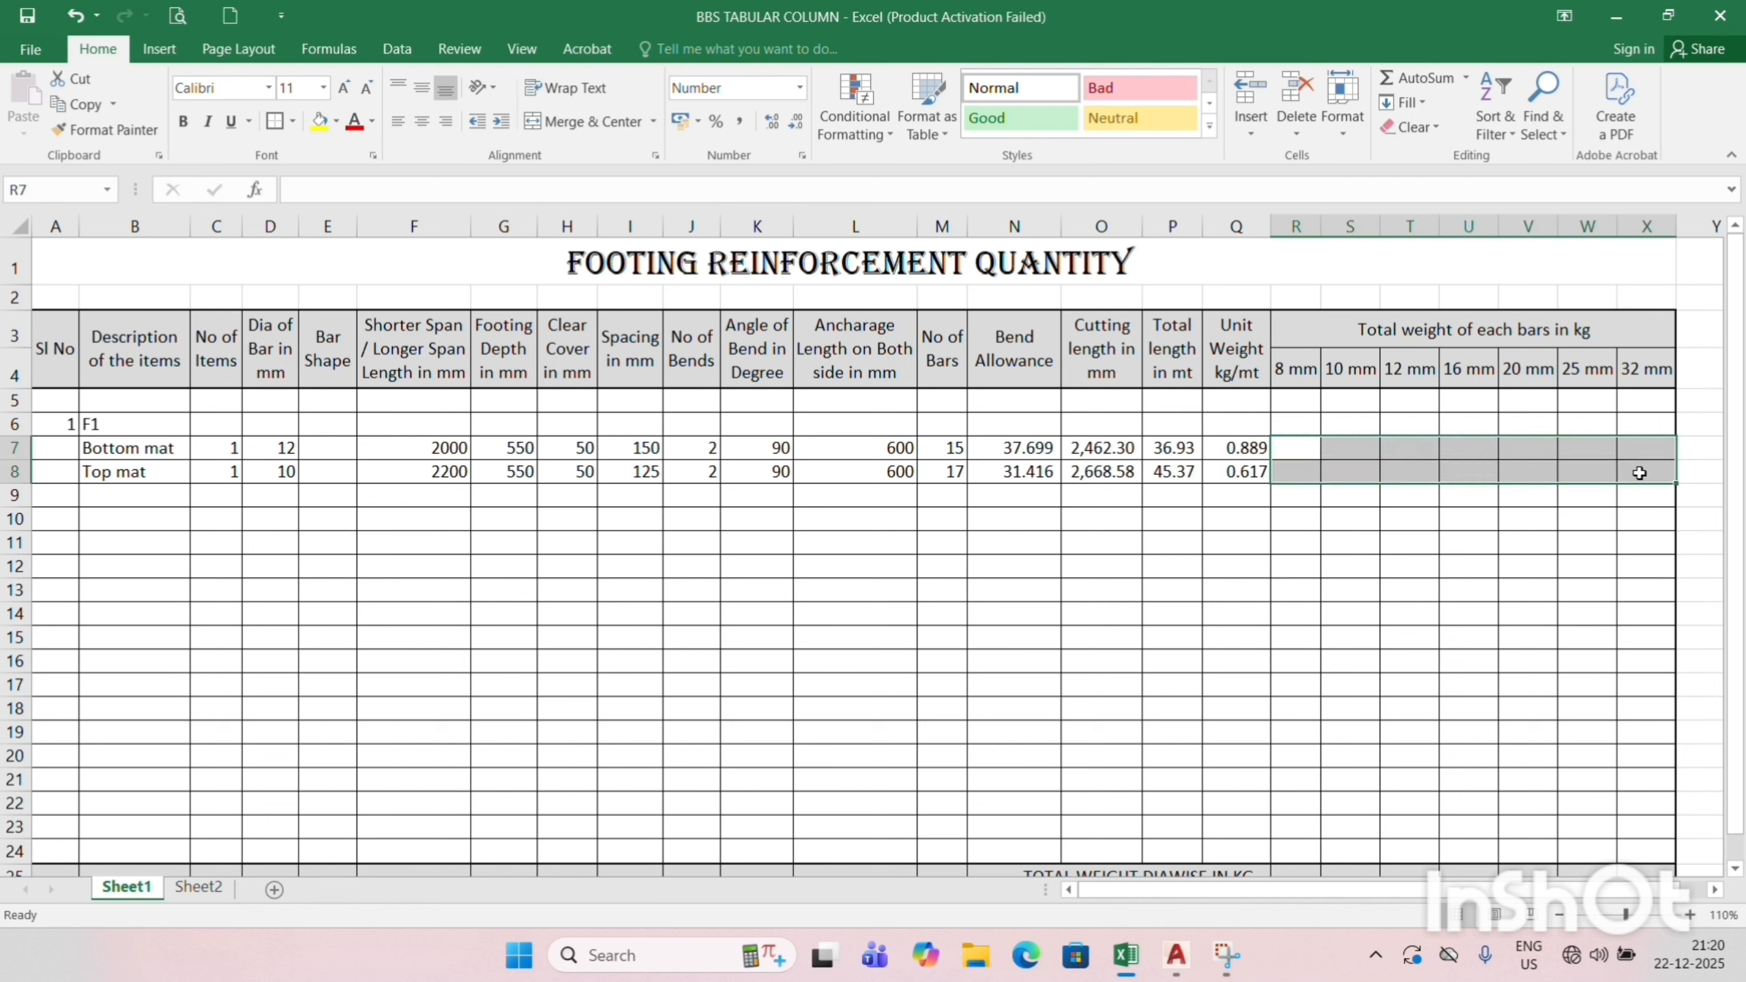
{"action": "left_click", "coordinate": [1296, 457]}
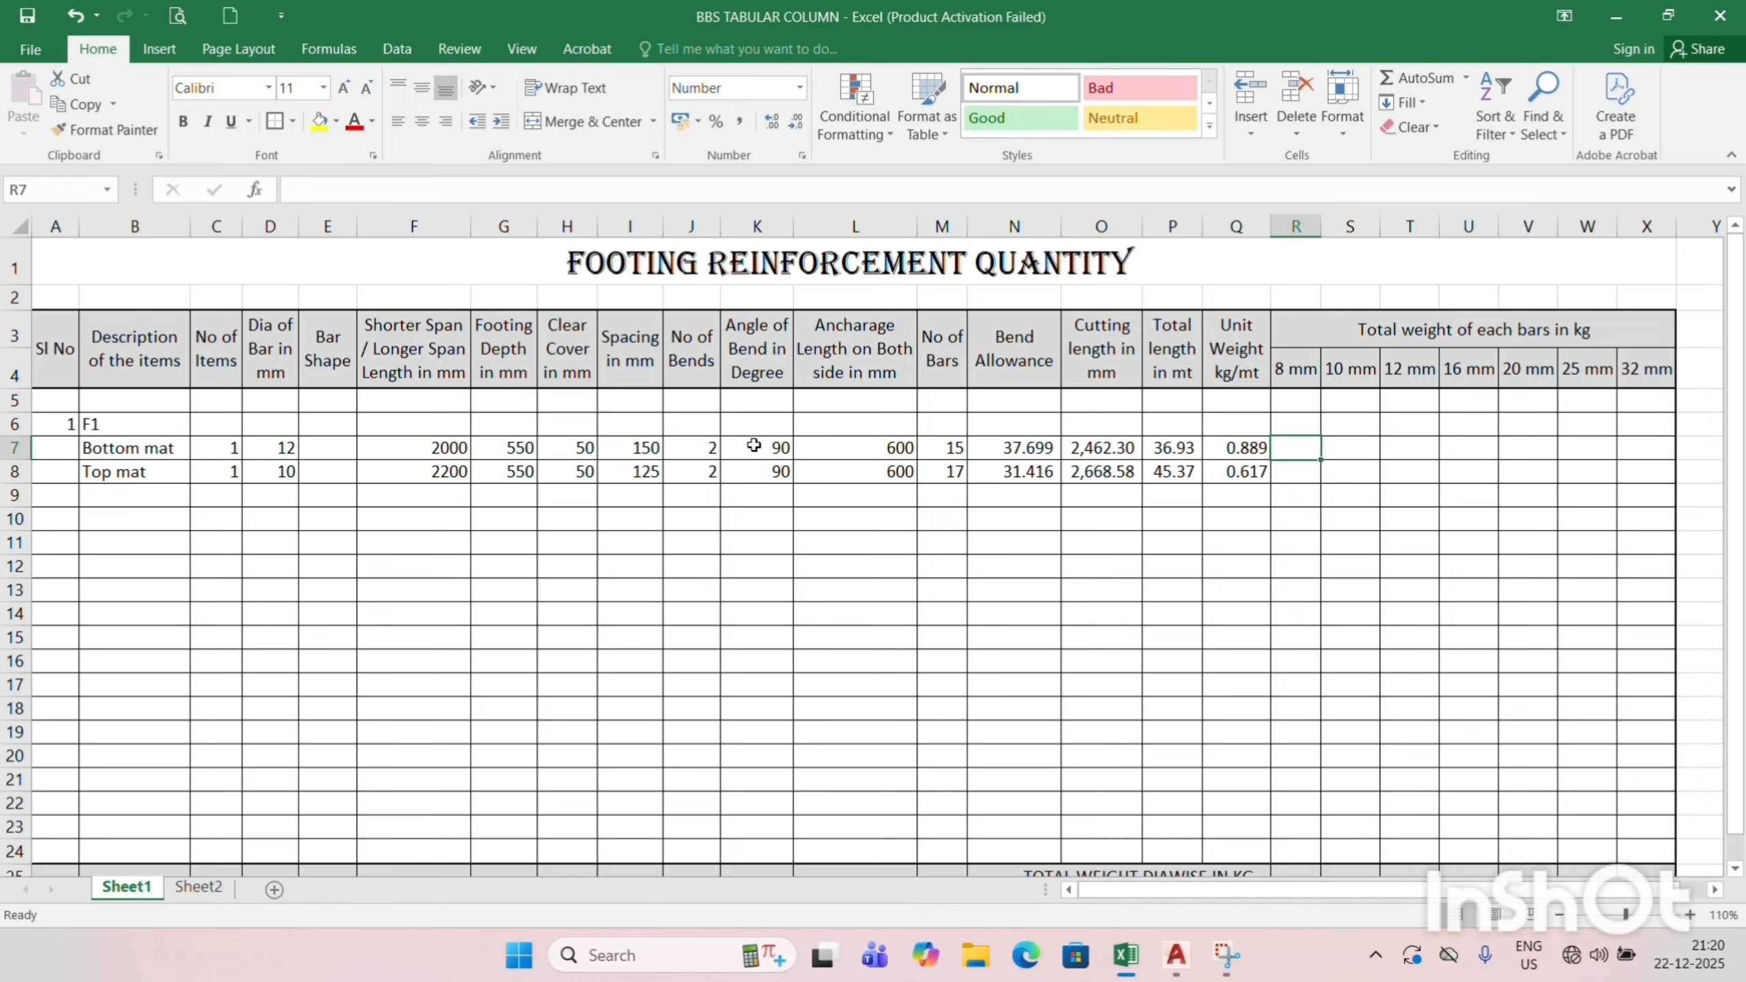
{"action": "left_click", "coordinate": [1412, 449]}
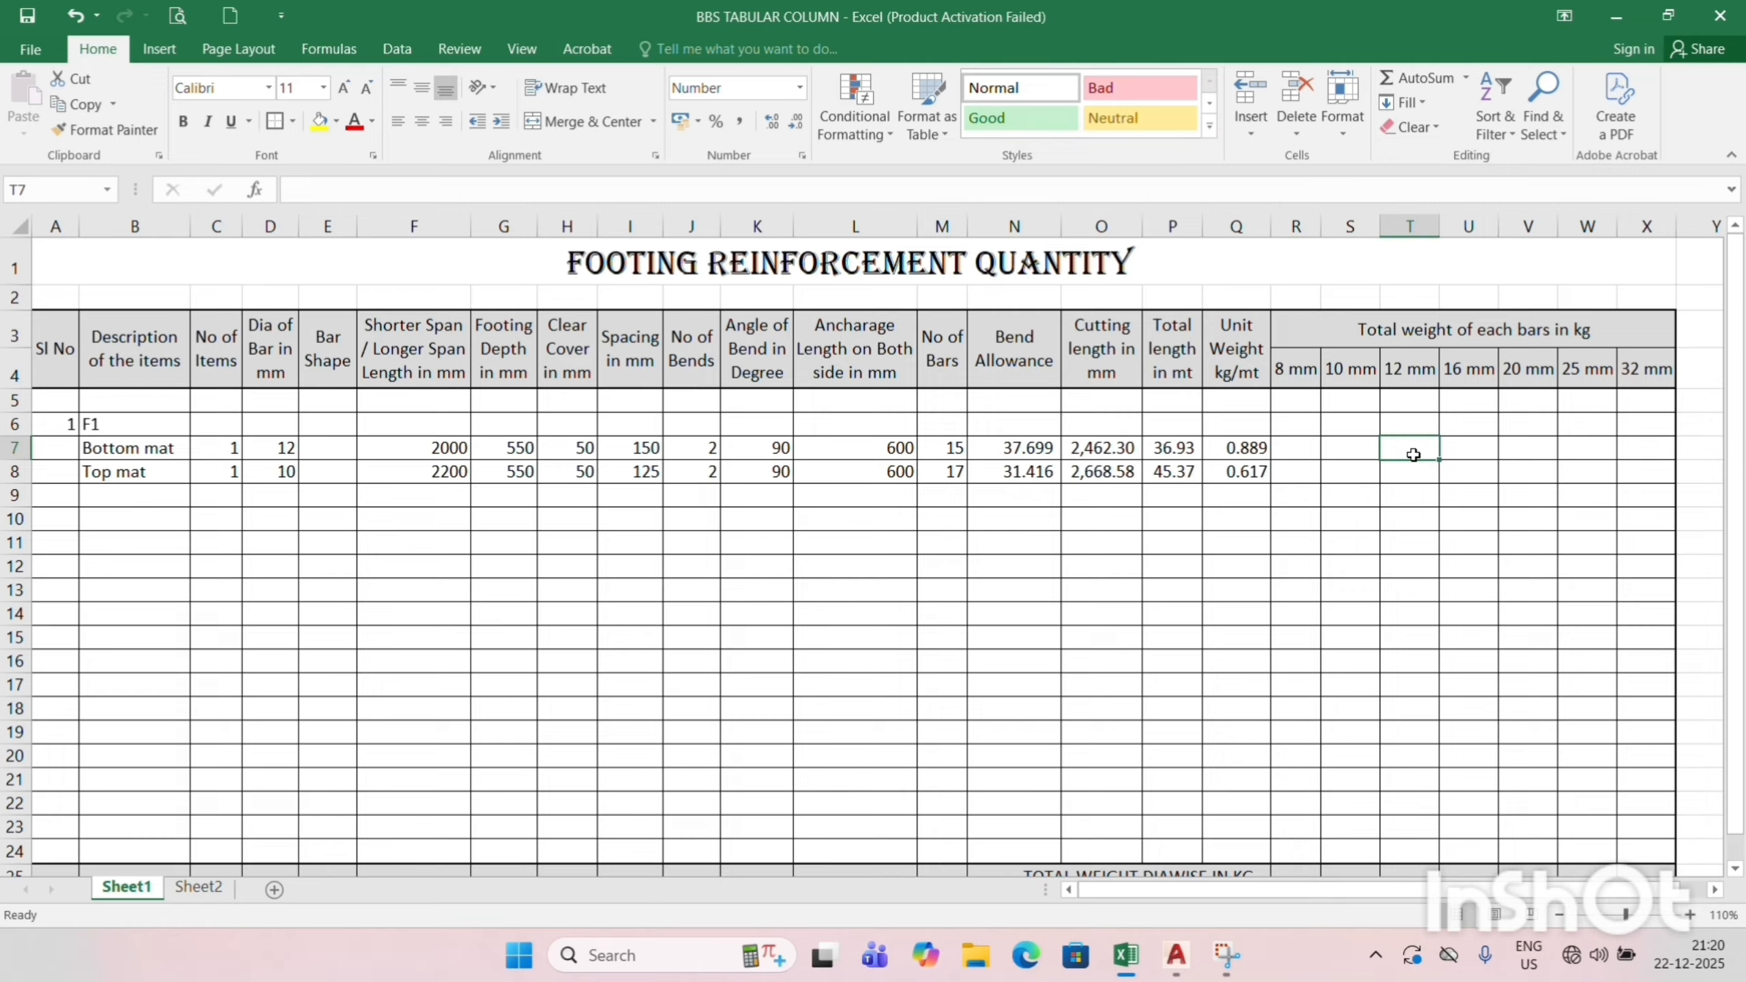
{"action": "left_click", "coordinate": [286, 479]}
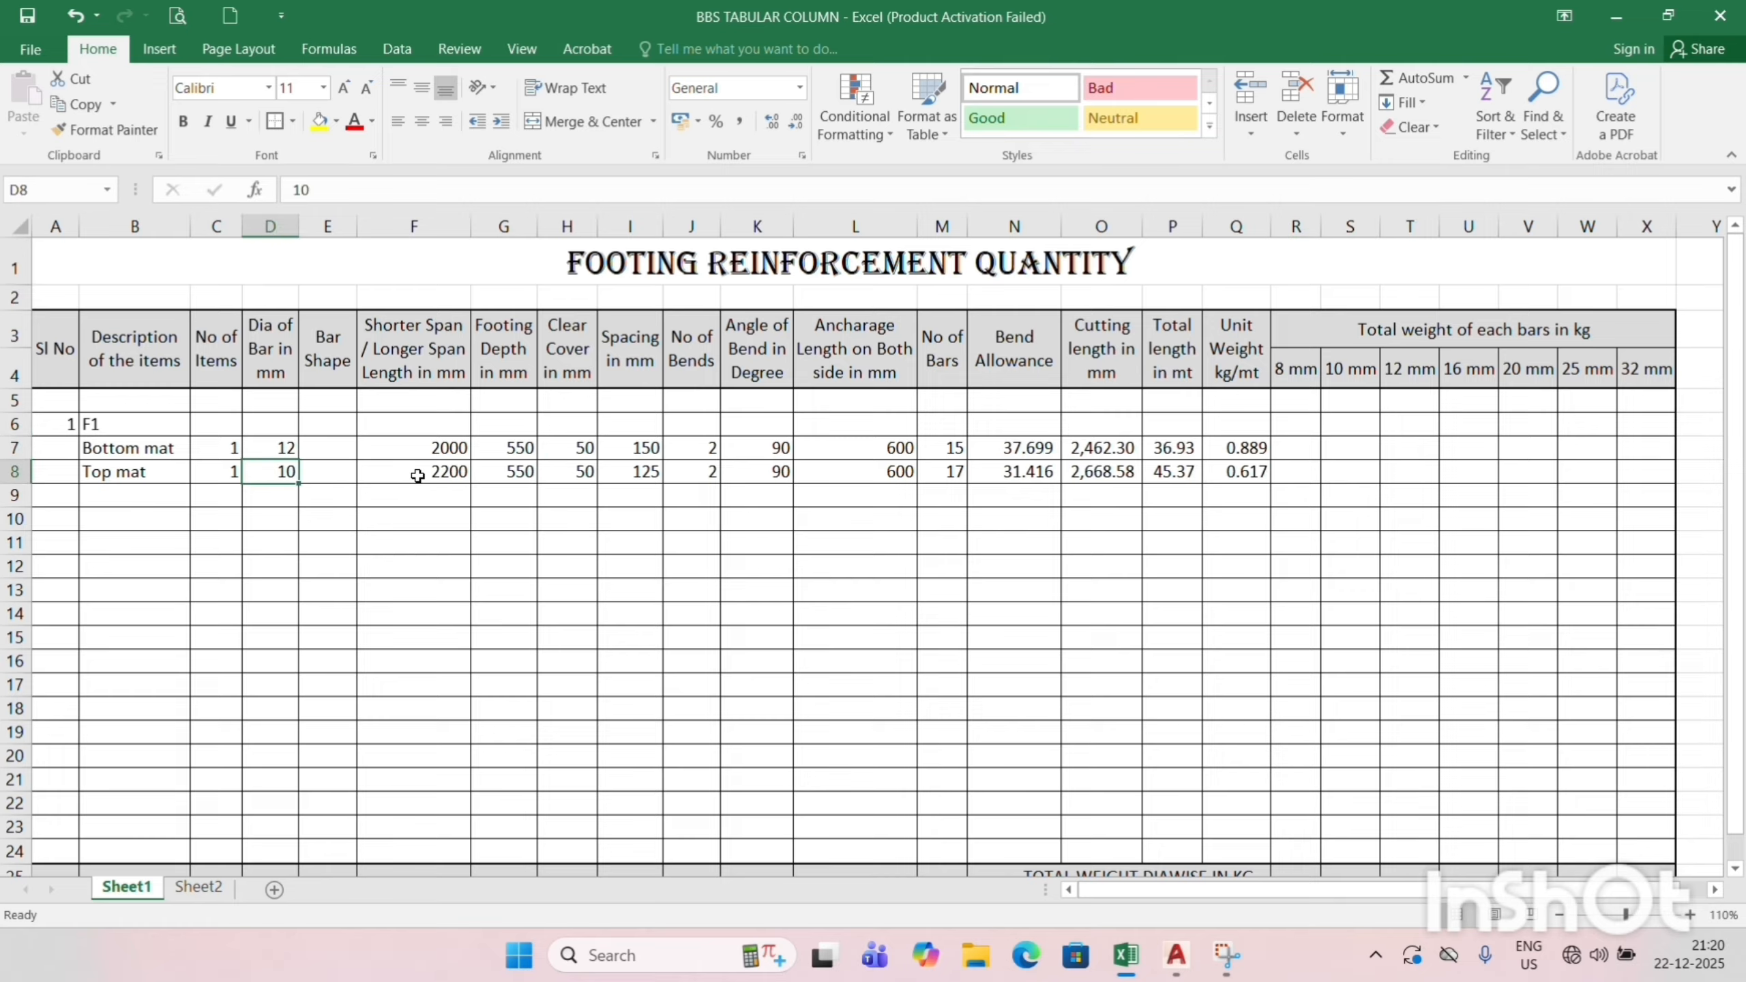
{"action": "left_click", "coordinate": [1354, 473]}
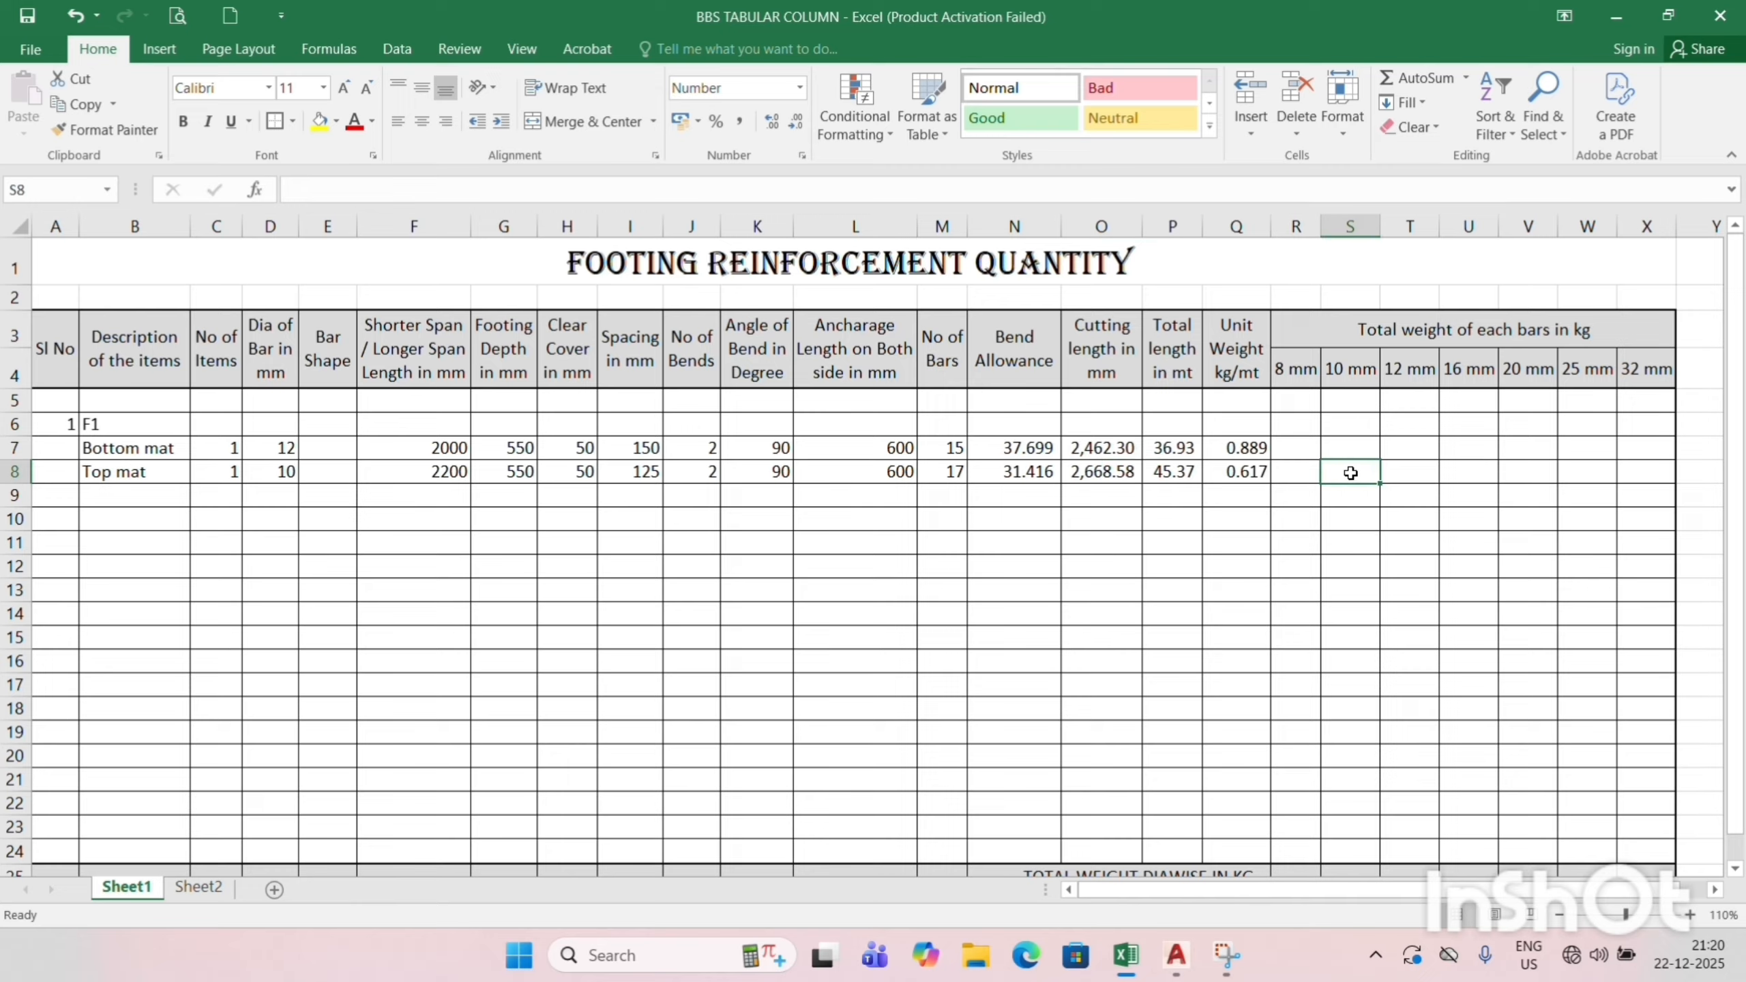
Calculate the bottom mat's total weight in the 12 mm column, cell T7, with the formula =P7*Q7.
{"action": "left_click", "coordinate": [1414, 446]}
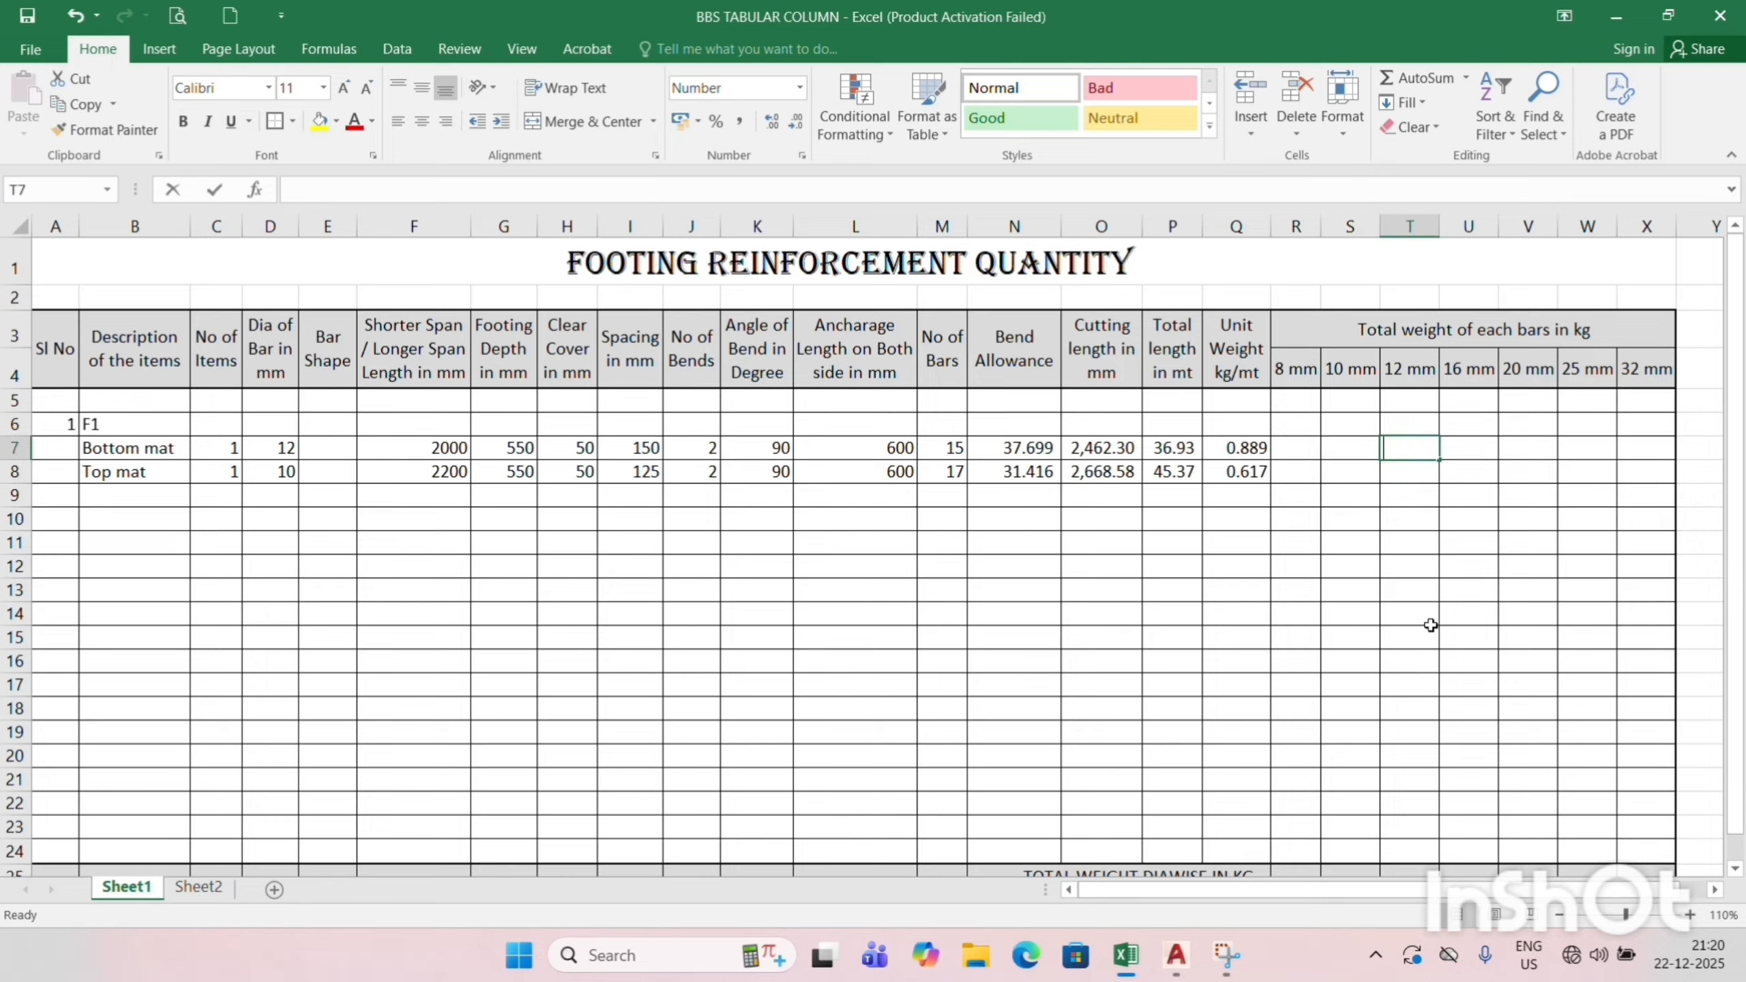
{"action": "type", "text": "="}
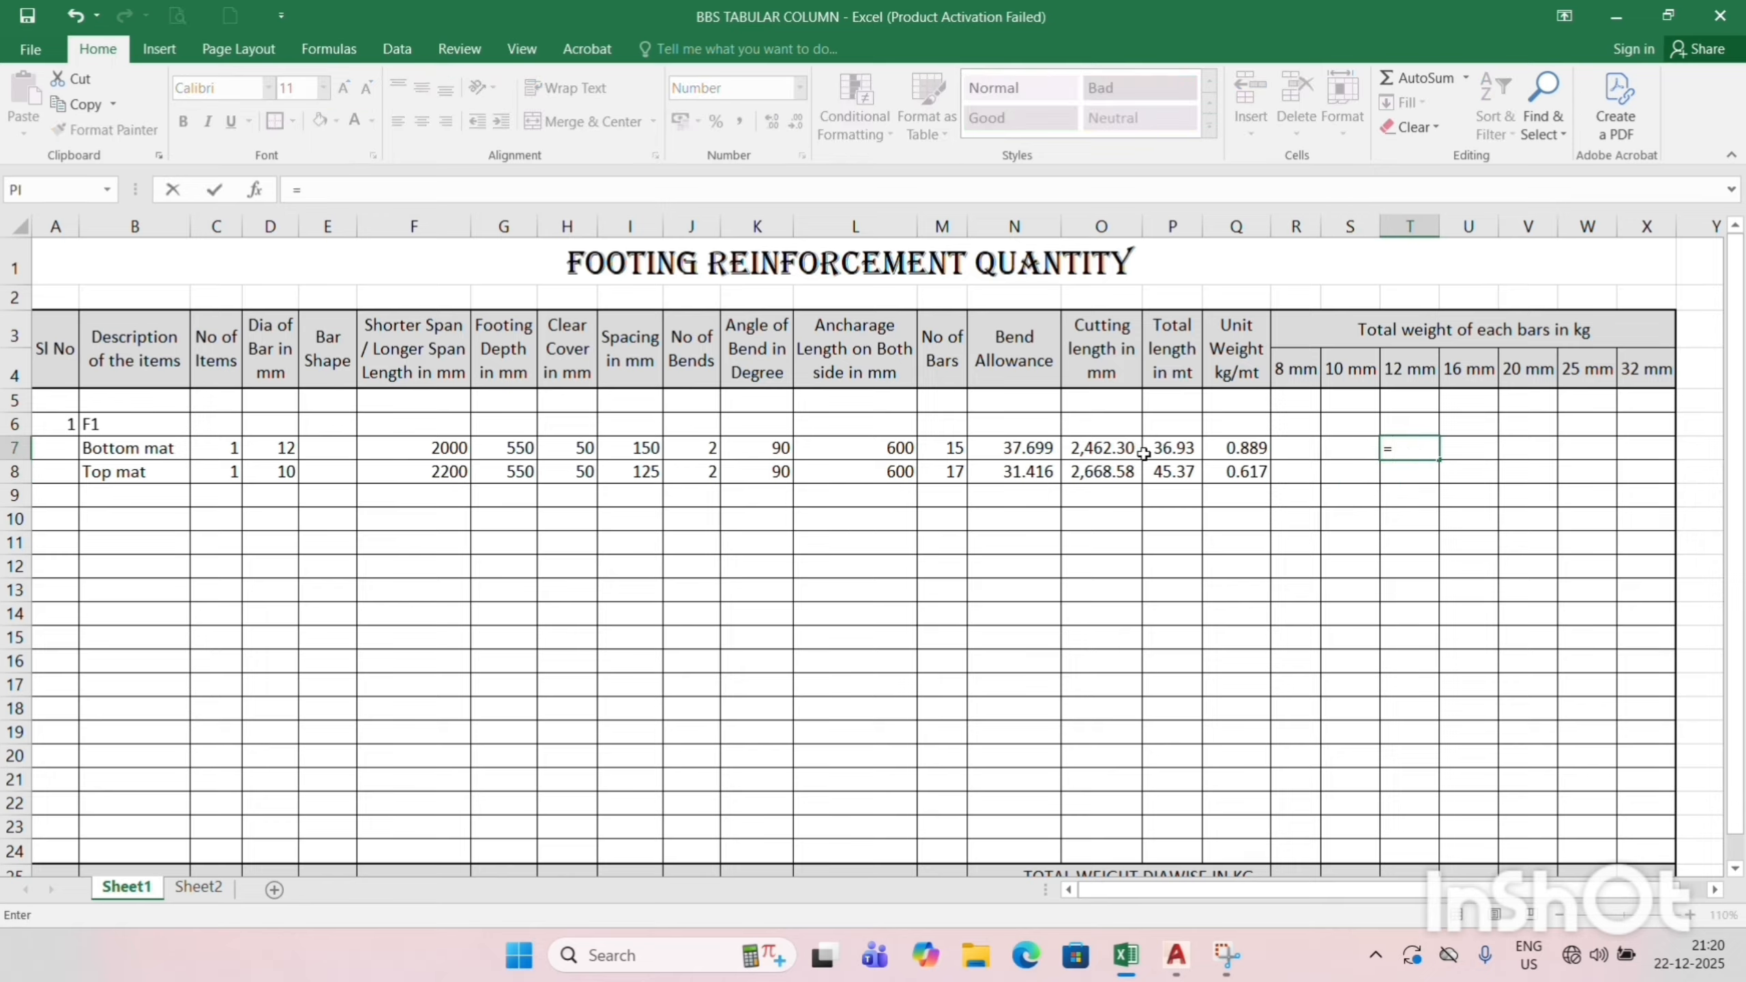
{"action": "left_click", "coordinate": [1187, 456]}
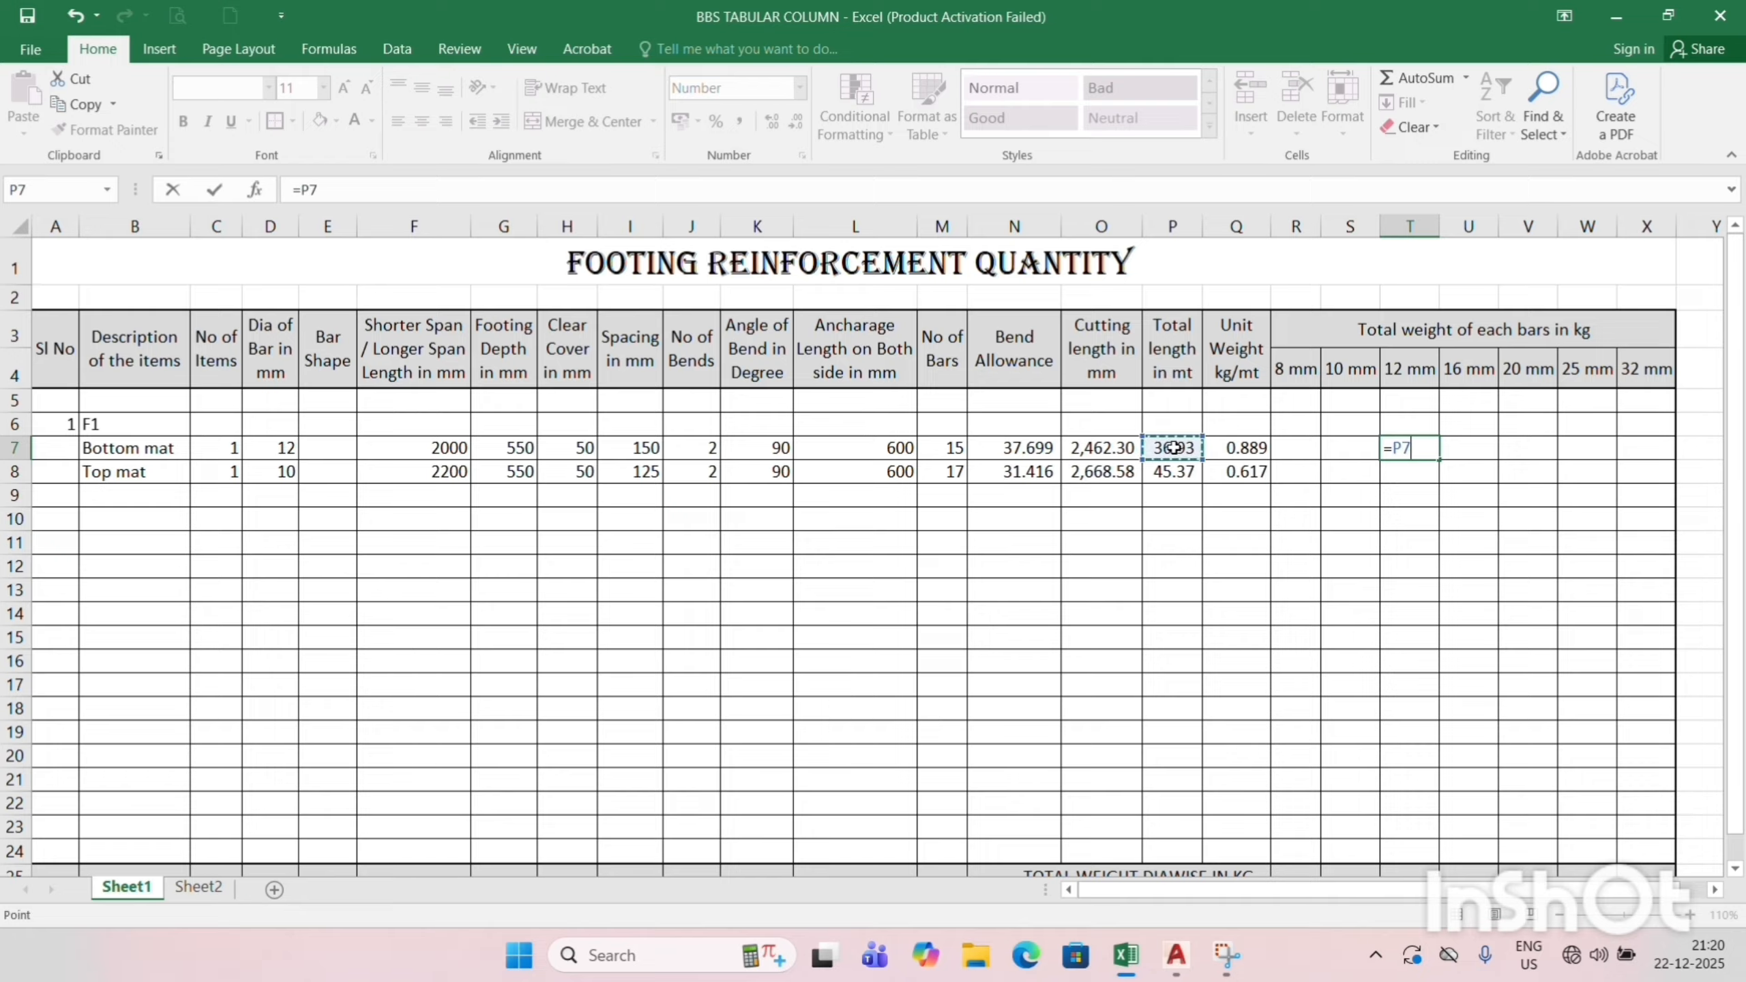
{"action": "type", "text": "*"}
{"action": "left_click", "coordinate": [1216, 448]}
{"action": "key", "text": "Return"}
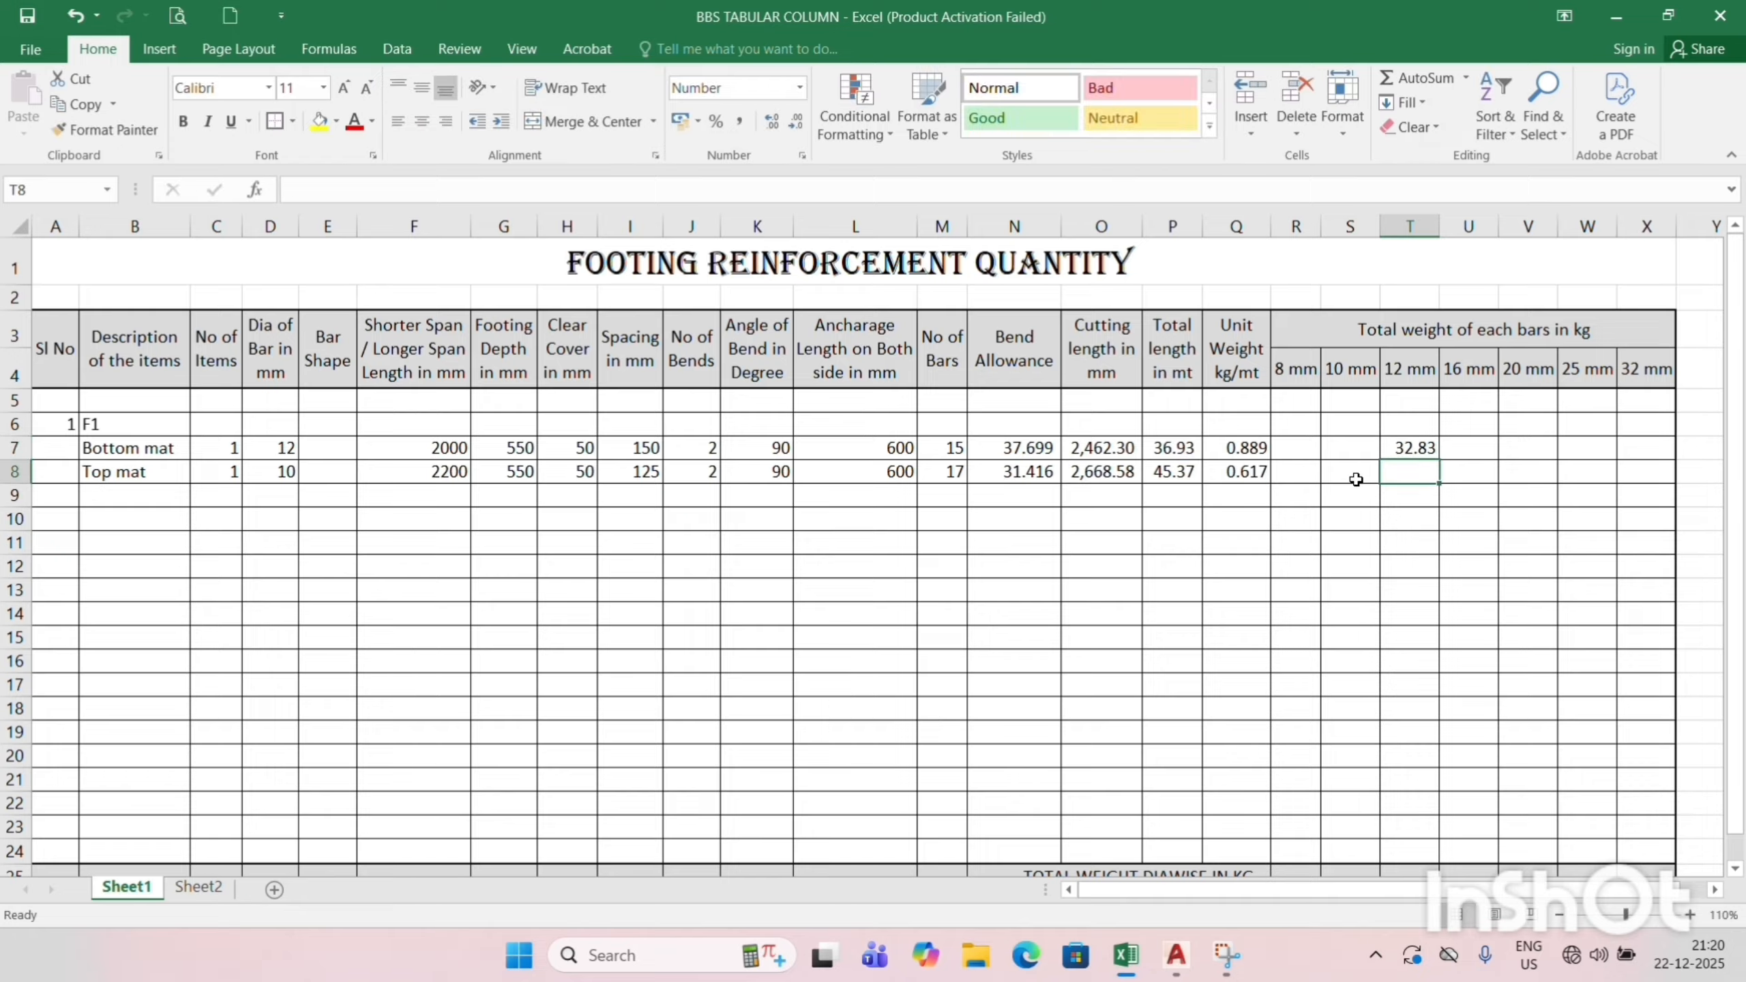
Calculate the top mat's total weight in the 10 mm column, cell S8, with the formula =P8*Q8.
{"action": "key", "text": "Left"}
{"action": "type", "text": "="}
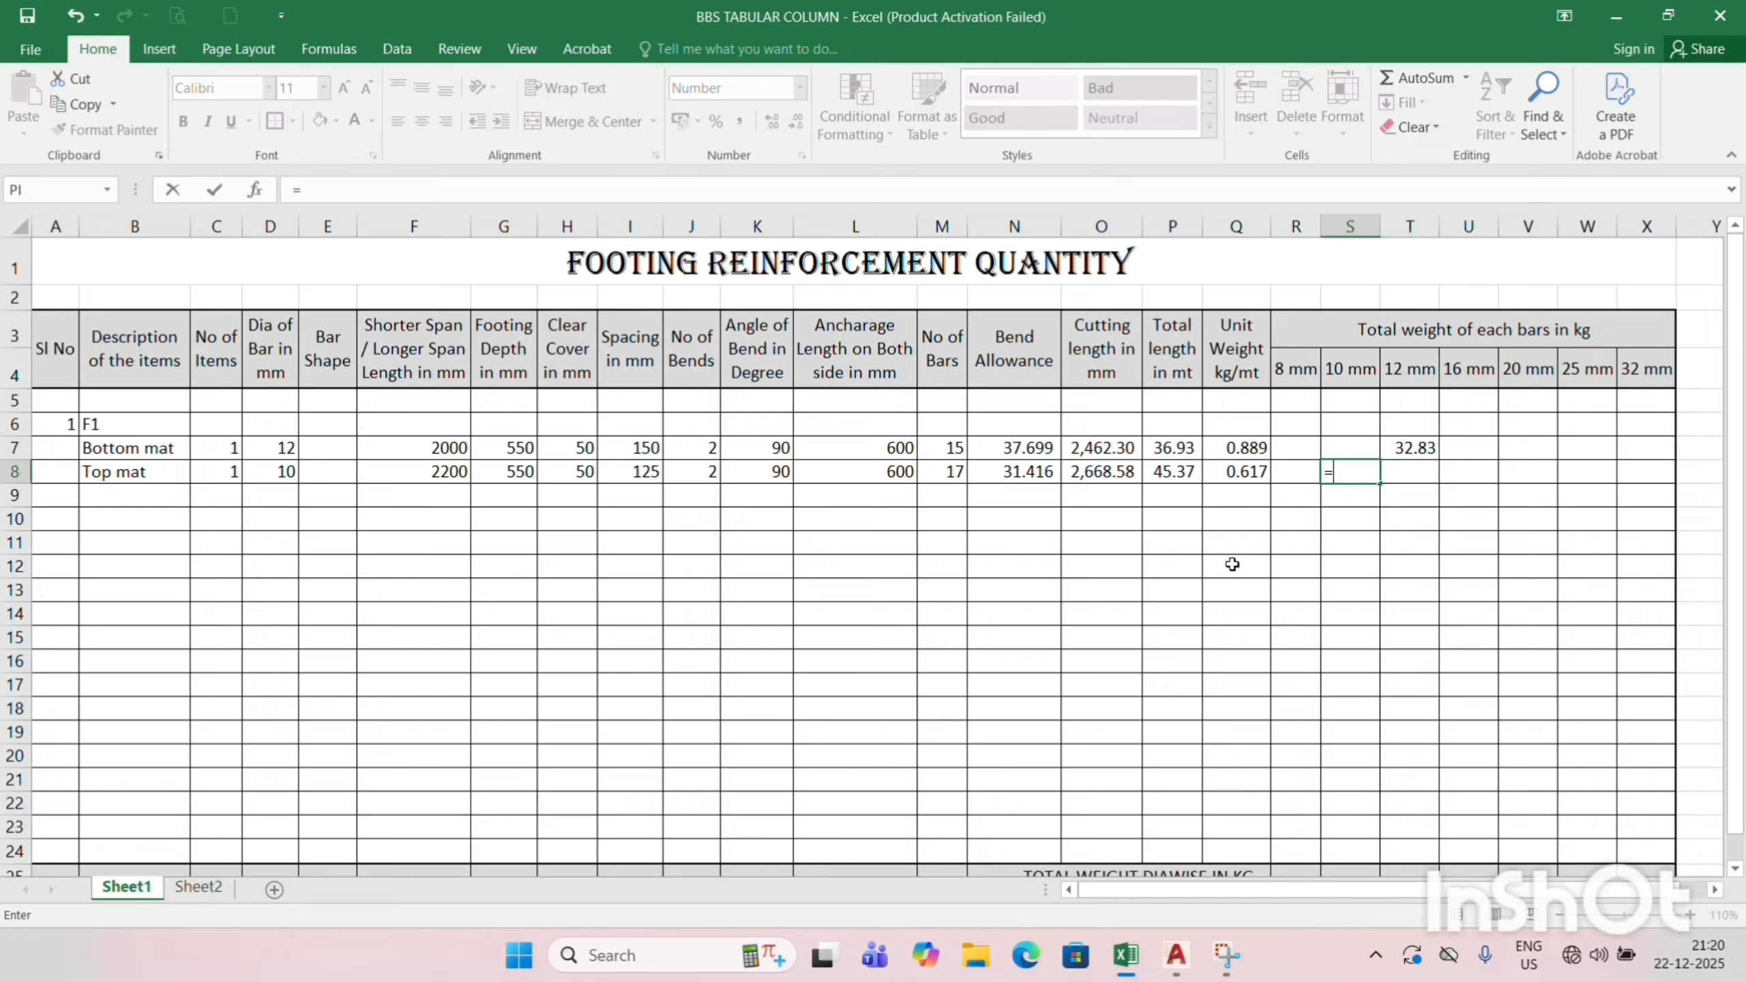
{"action": "left_click", "coordinate": [1170, 472]}
{"action": "type", "text": "*"}
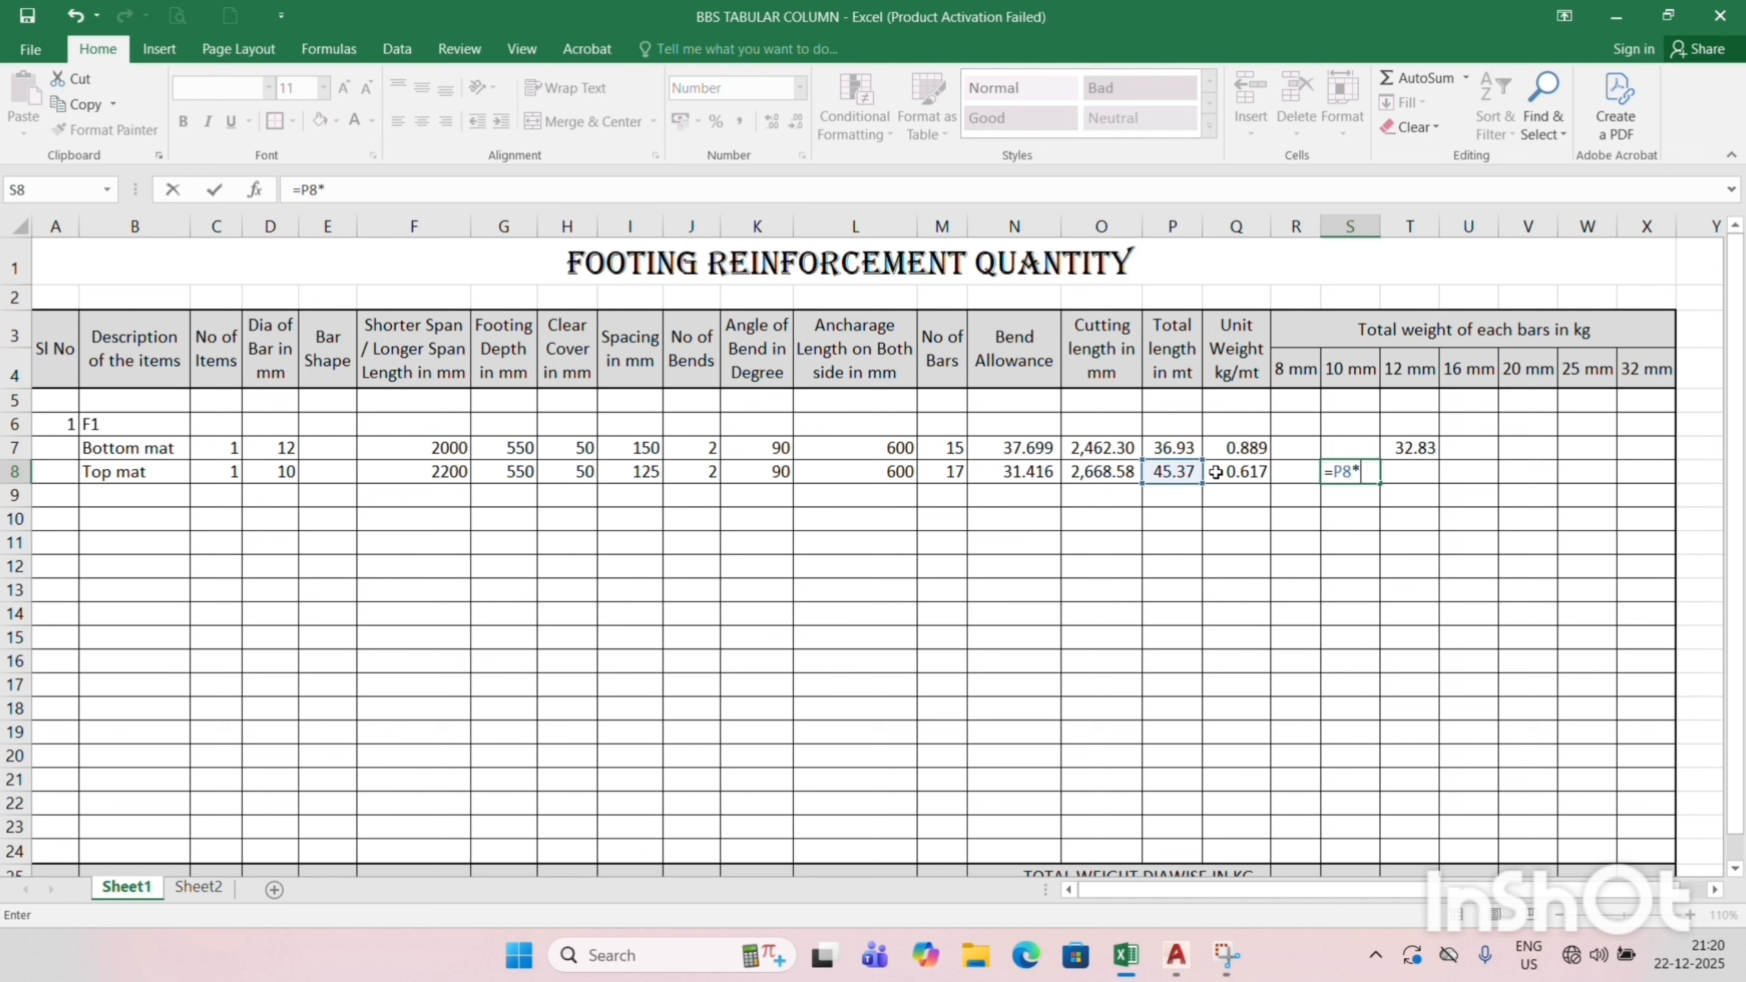
{"action": "left_click", "coordinate": [1218, 472]}
{"action": "key", "text": "Return"}
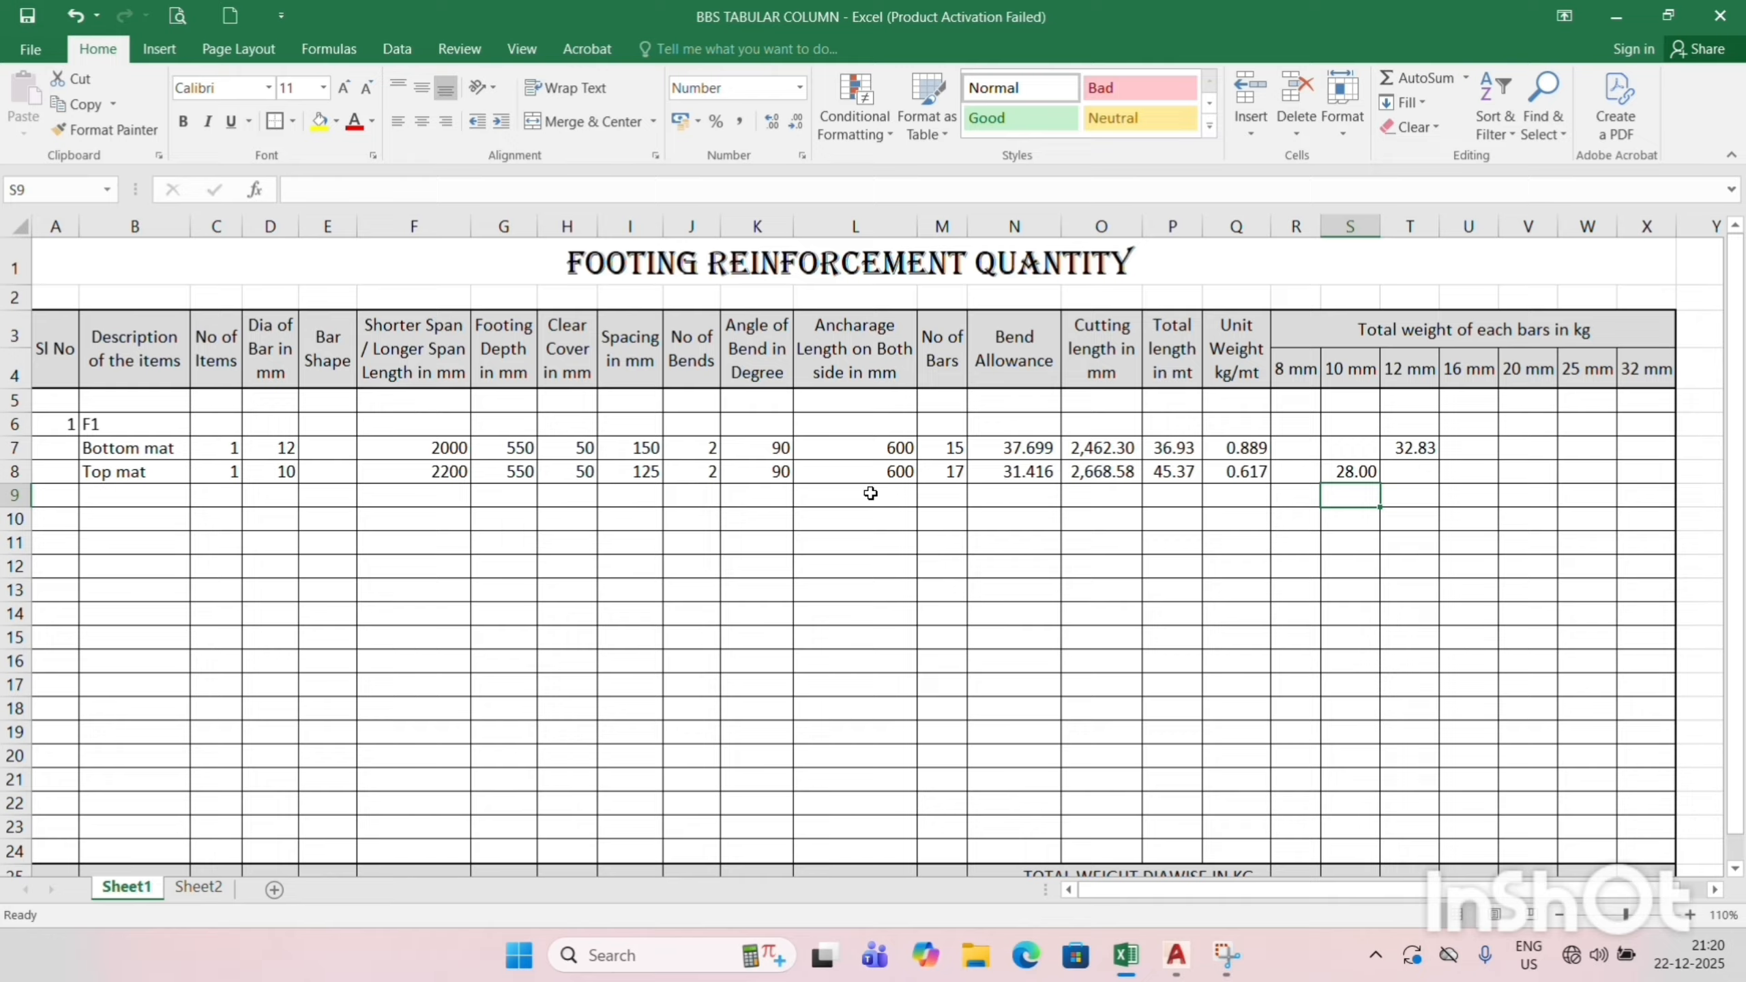
Set the top mat's bar diameter in D8 to 12 mm and check the total weight formula in S8.
{"action": "left_click", "coordinate": [259, 464]}
{"action": "type", "text": "12"}
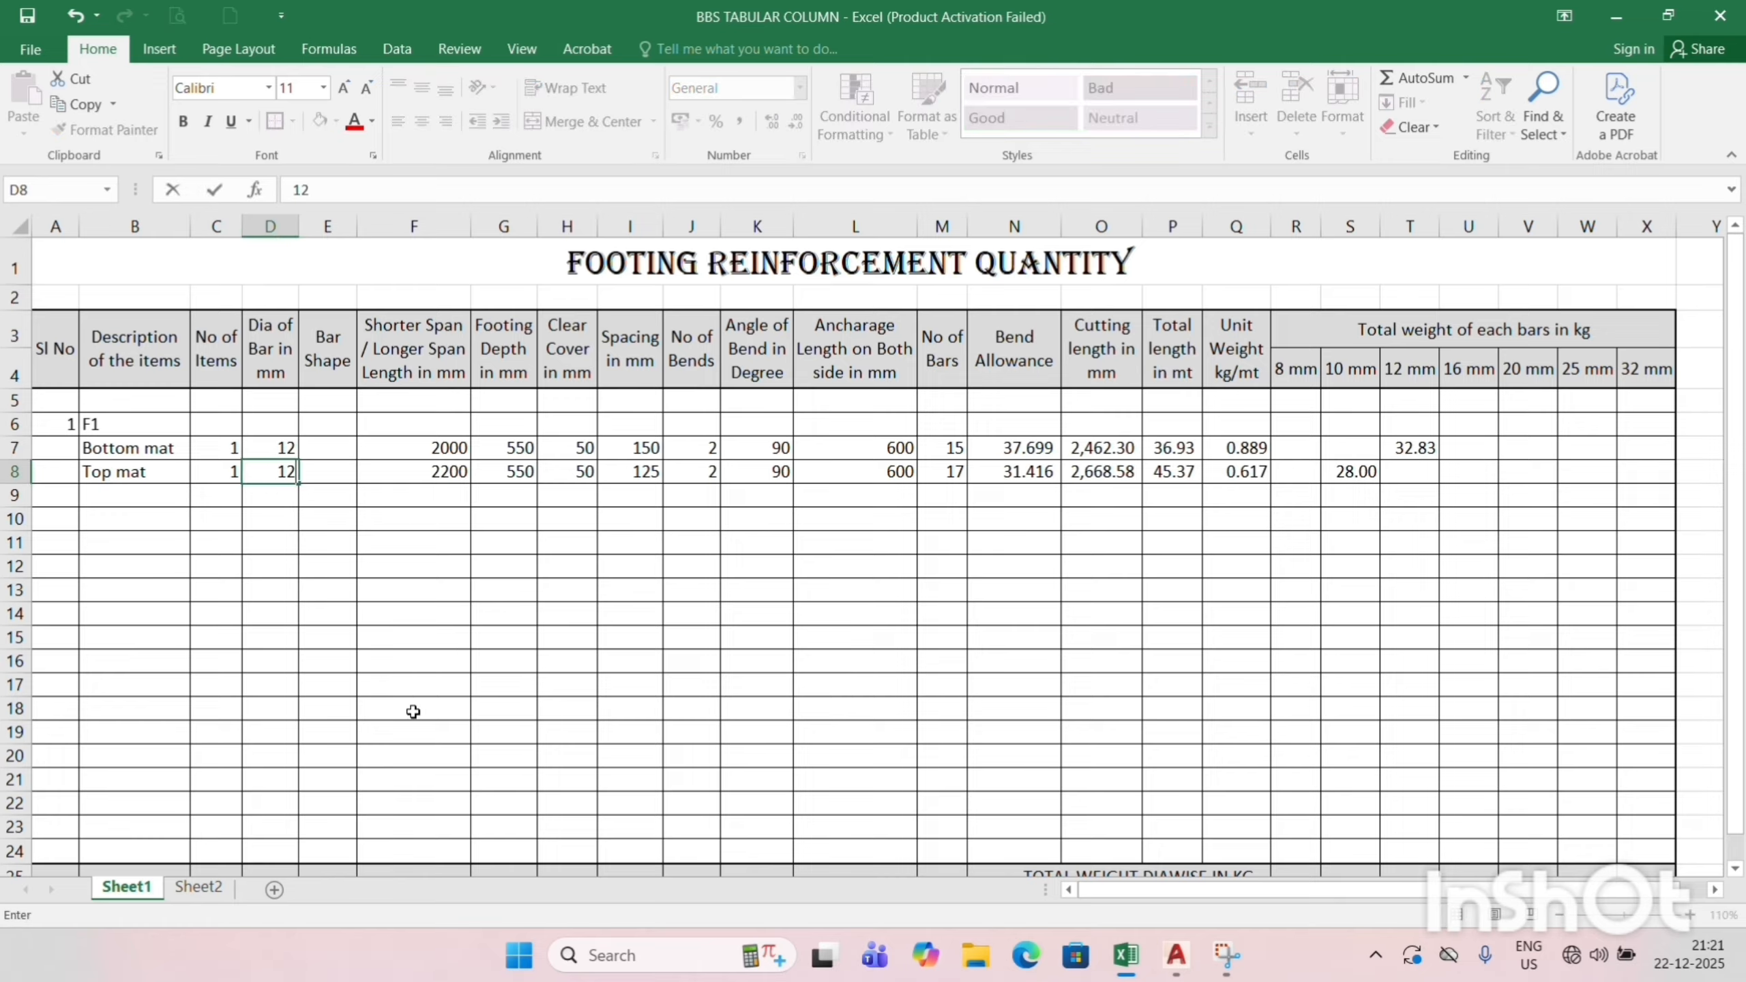
{"action": "key", "text": "Return"}
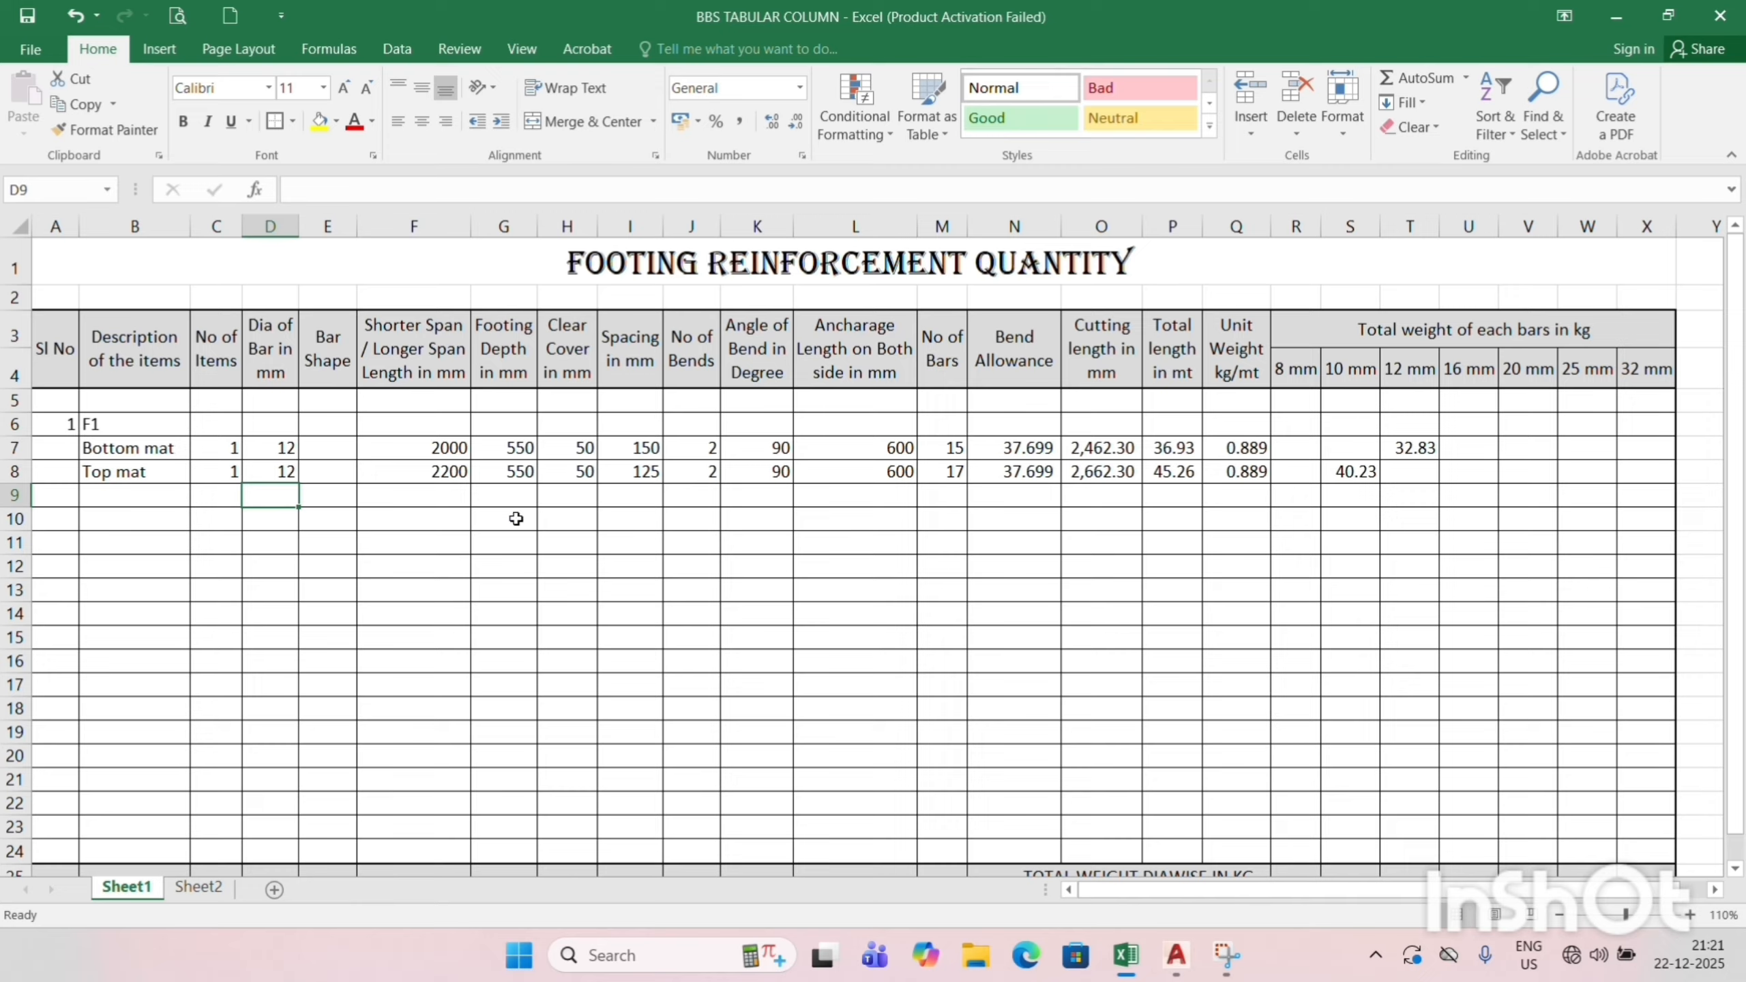
{"action": "left_click", "coordinate": [1388, 473]}
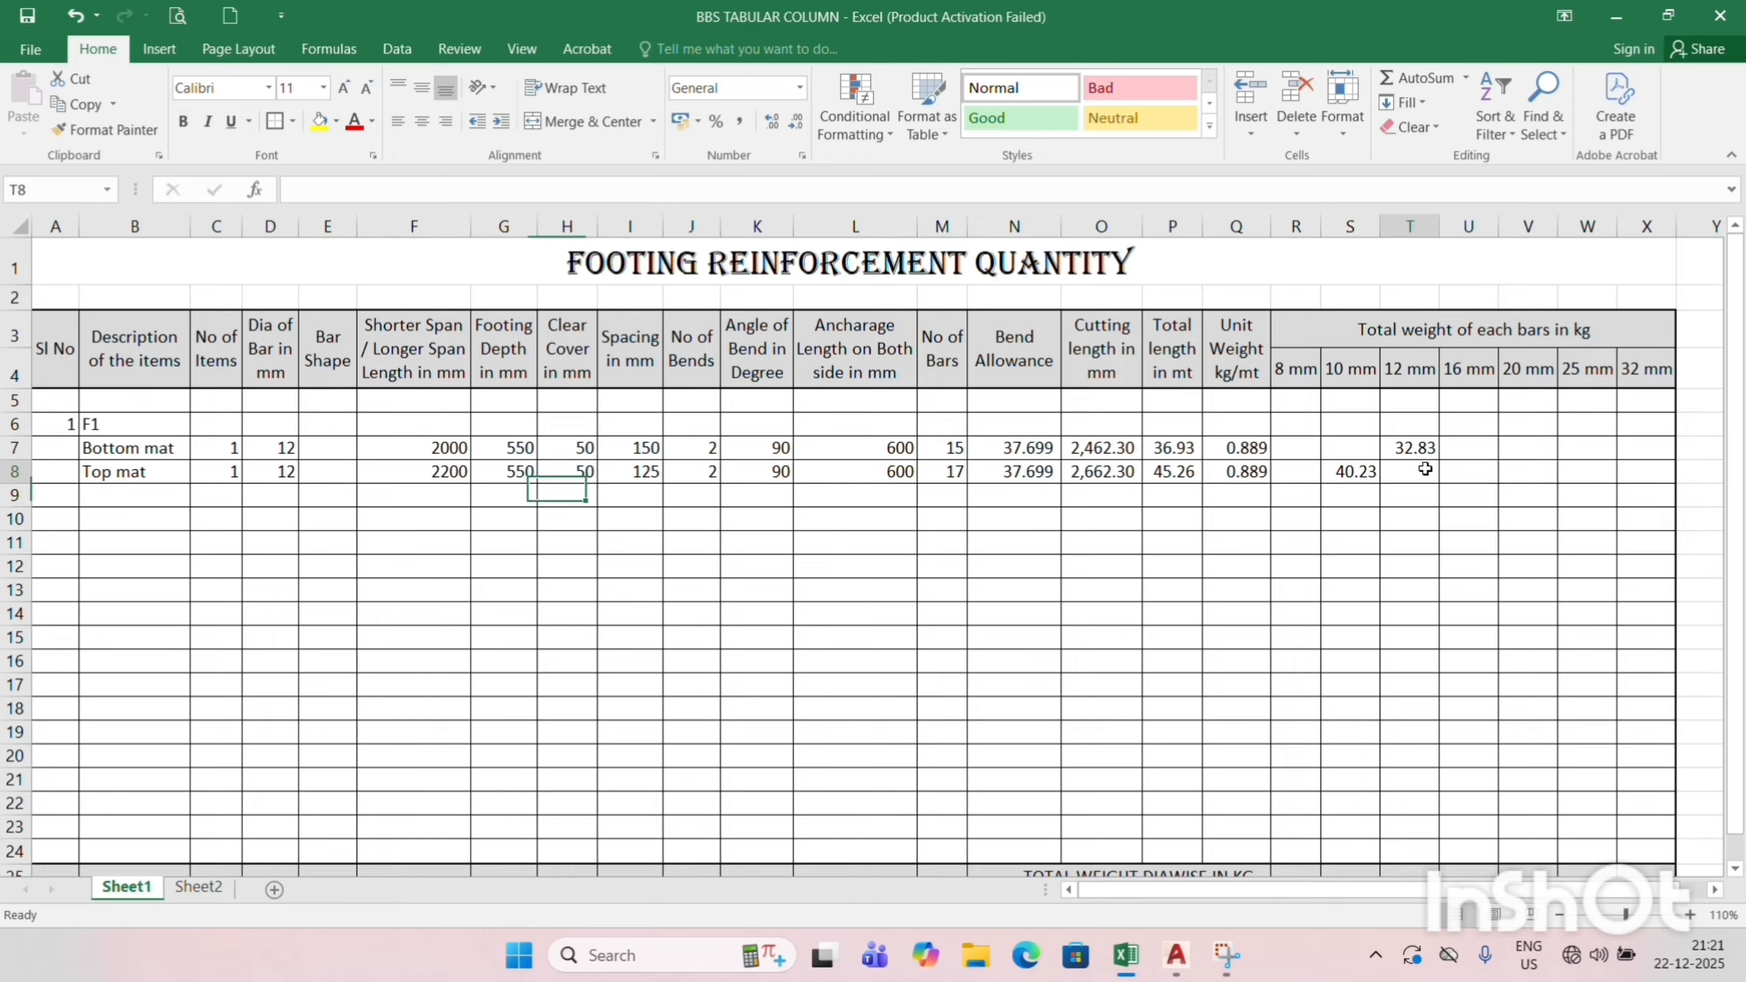
{"action": "left_click", "coordinate": [1342, 470]}
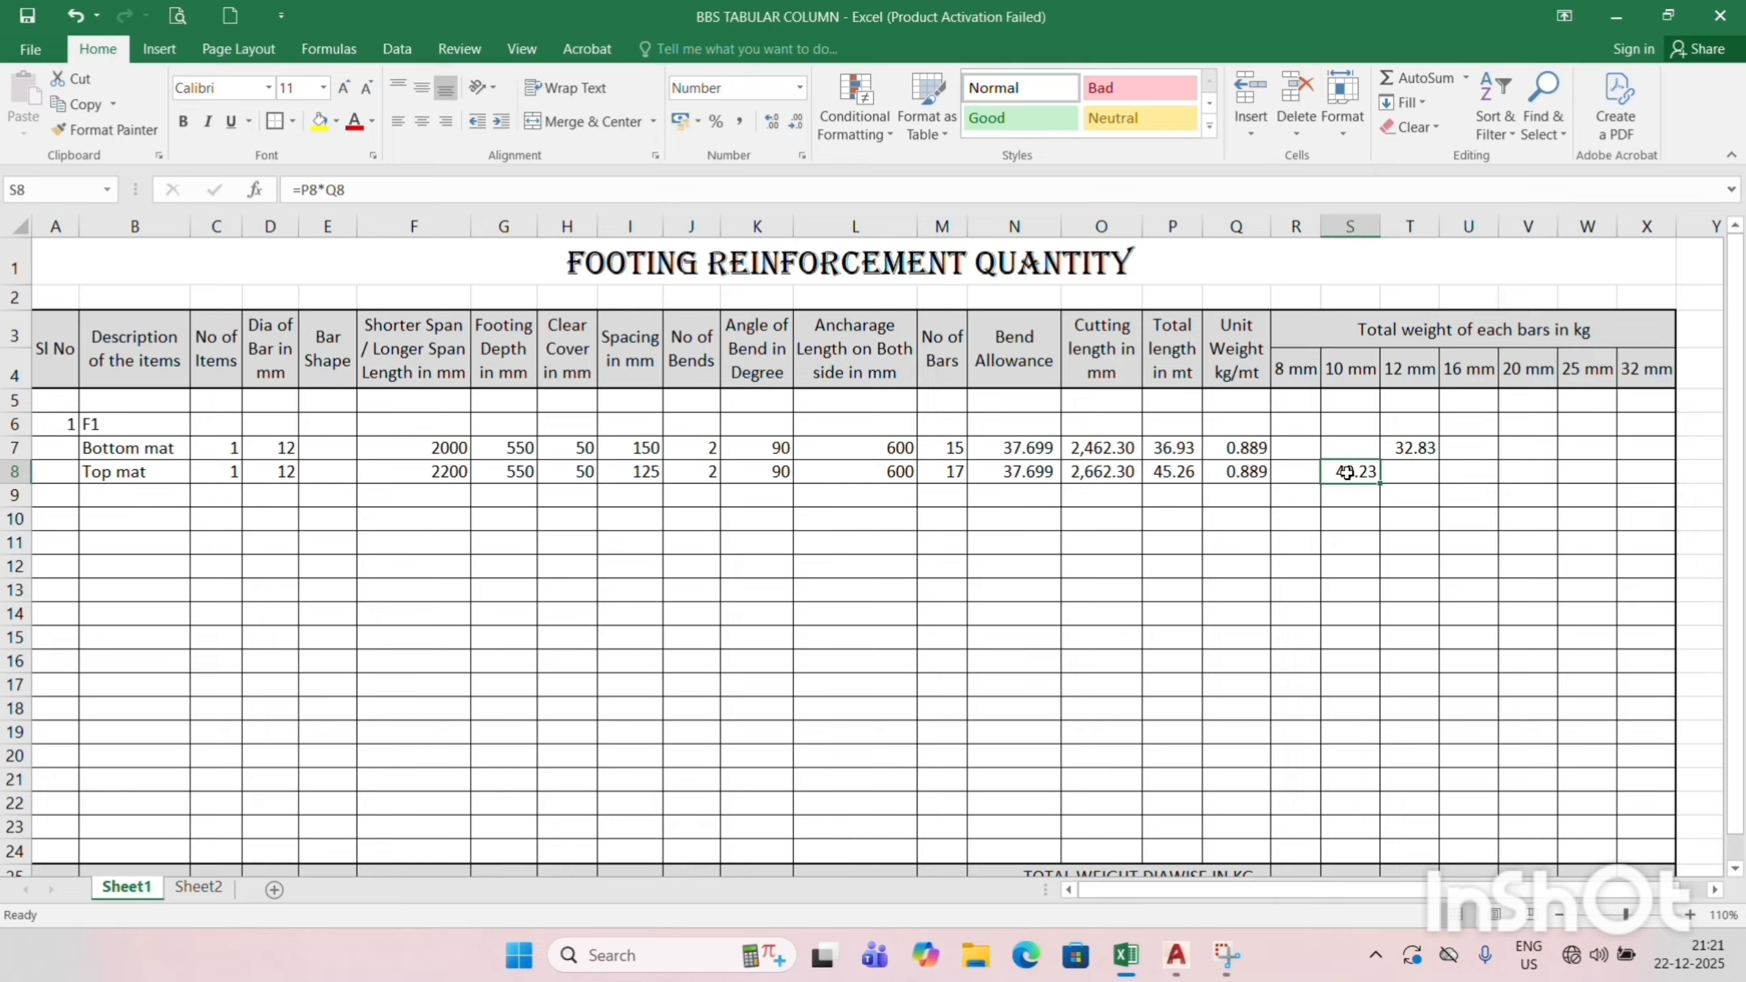
Clear the total weights in R7:U8 and set the top mat's bar diameter in D8 to 10 mm.
{"action": "left_click_drag", "start_coordinate": [1284, 448], "coordinate": [1469, 476]}
{"action": "key", "text": "Delete"}
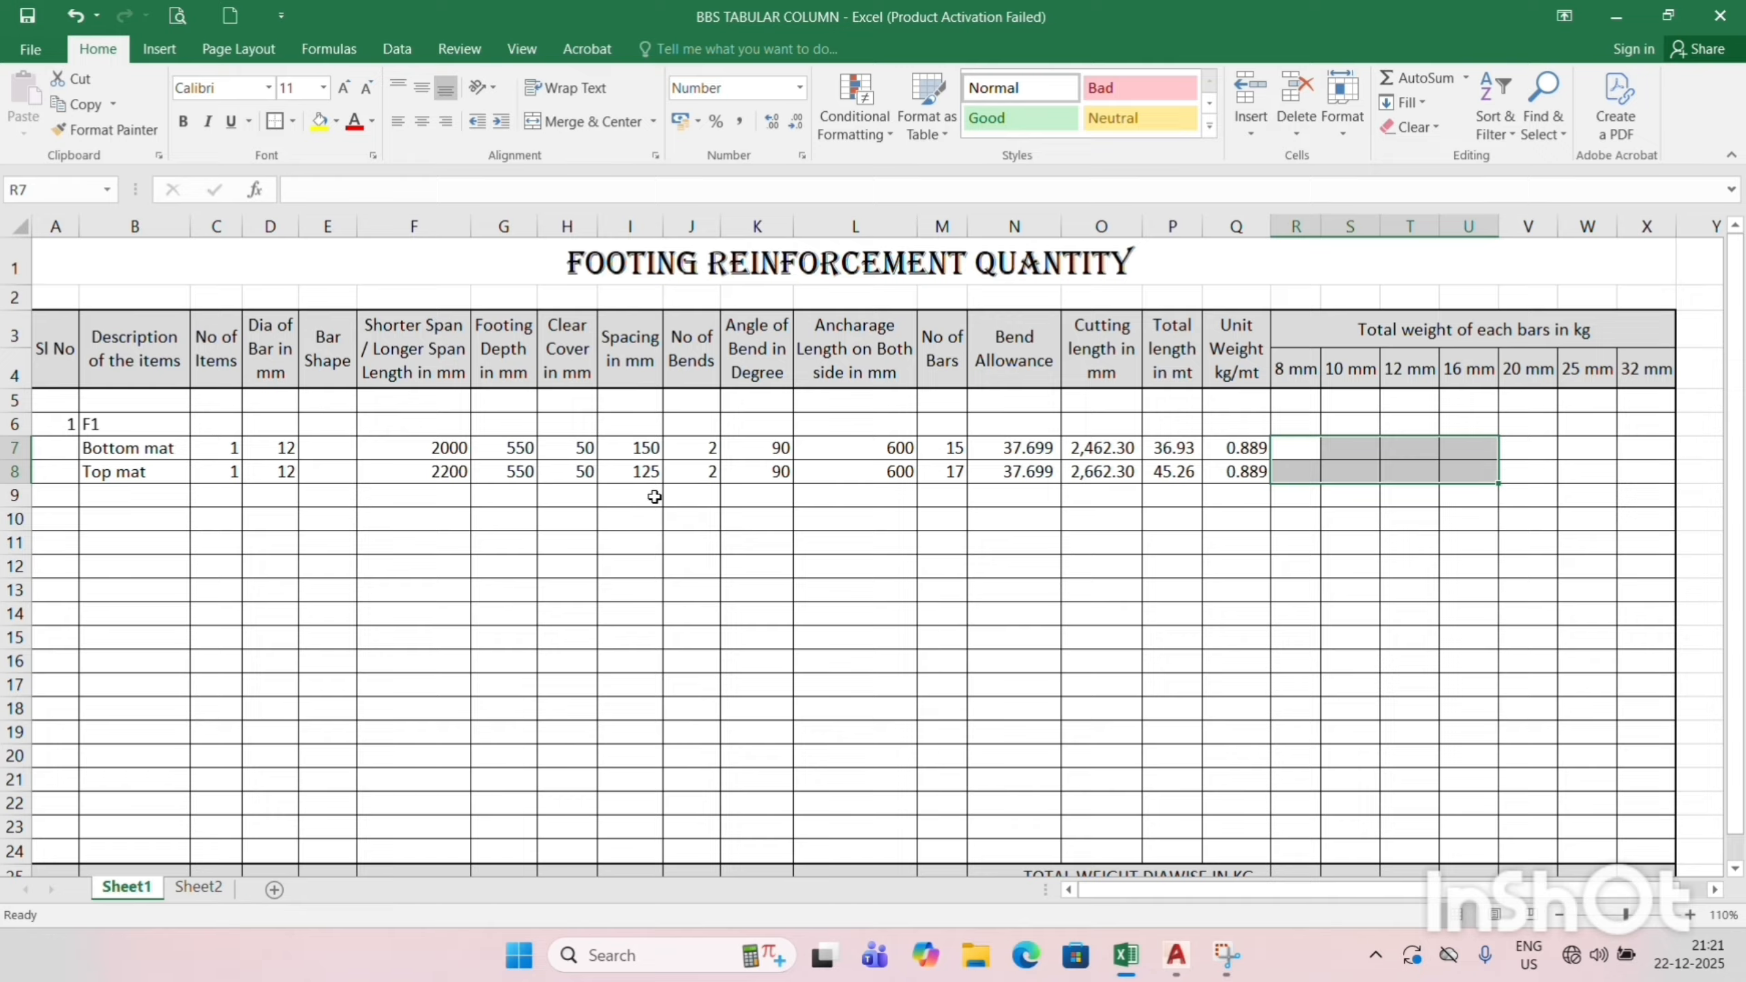
{"action": "left_click", "coordinate": [282, 473]}
{"action": "type", "text": "10"}
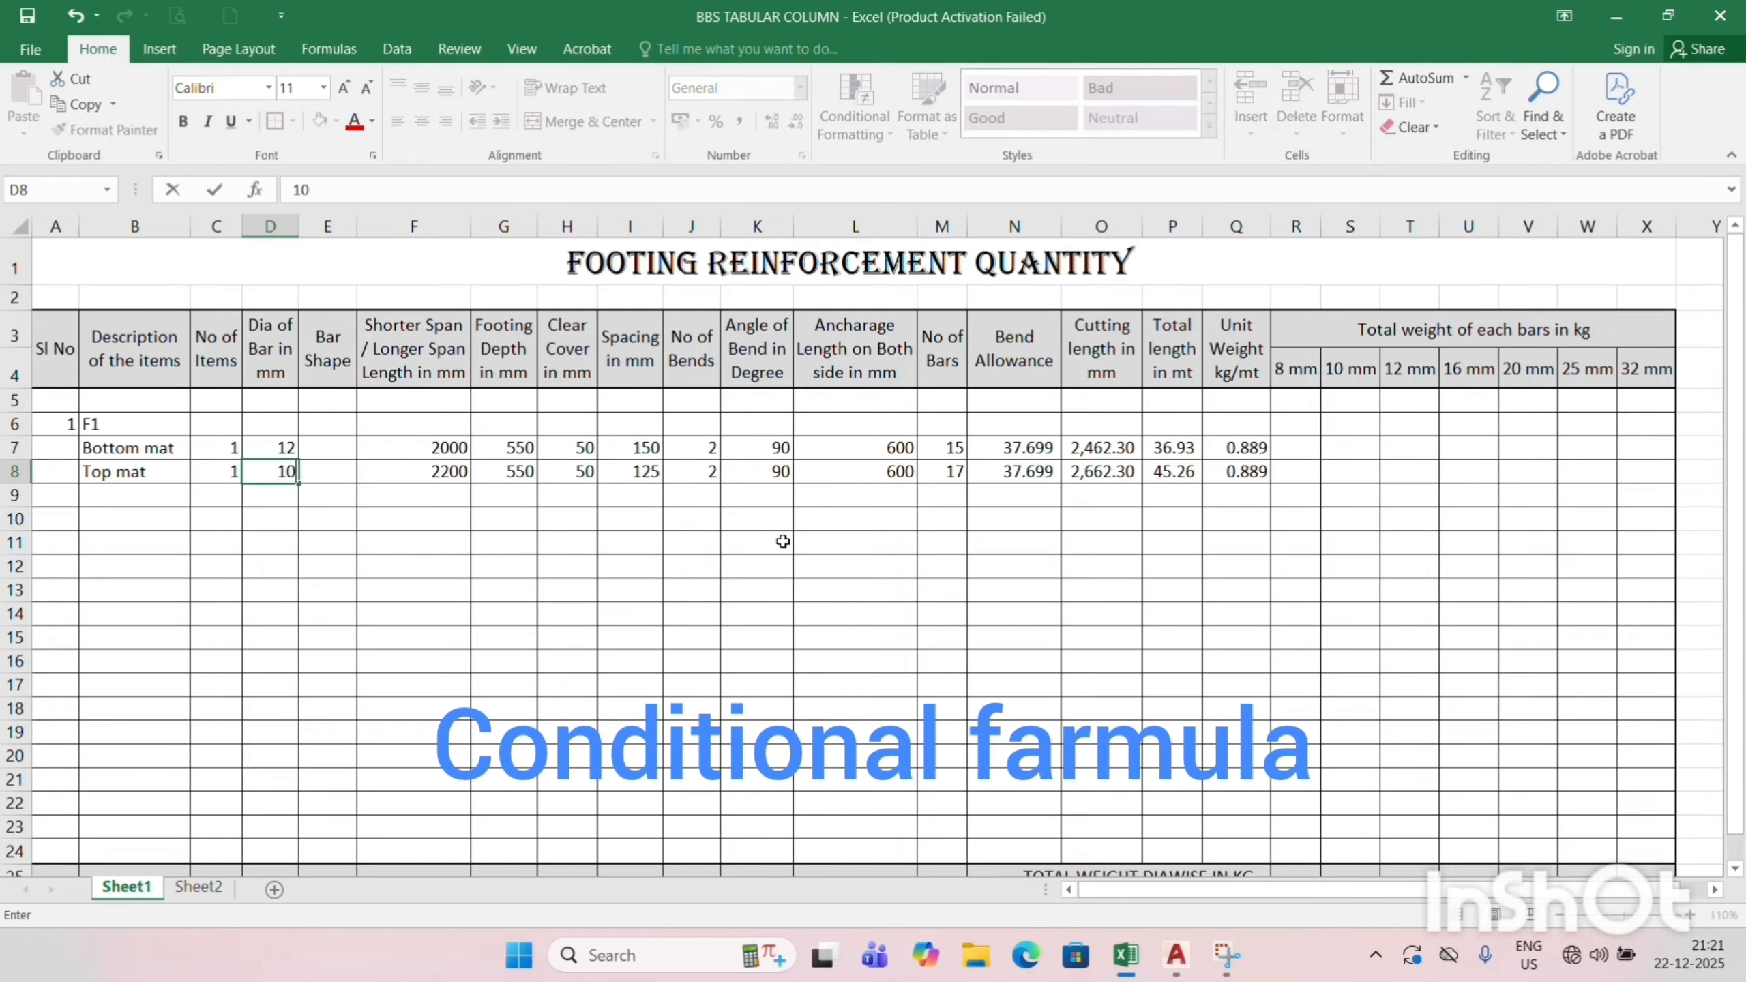
{"action": "key", "text": "Return"}
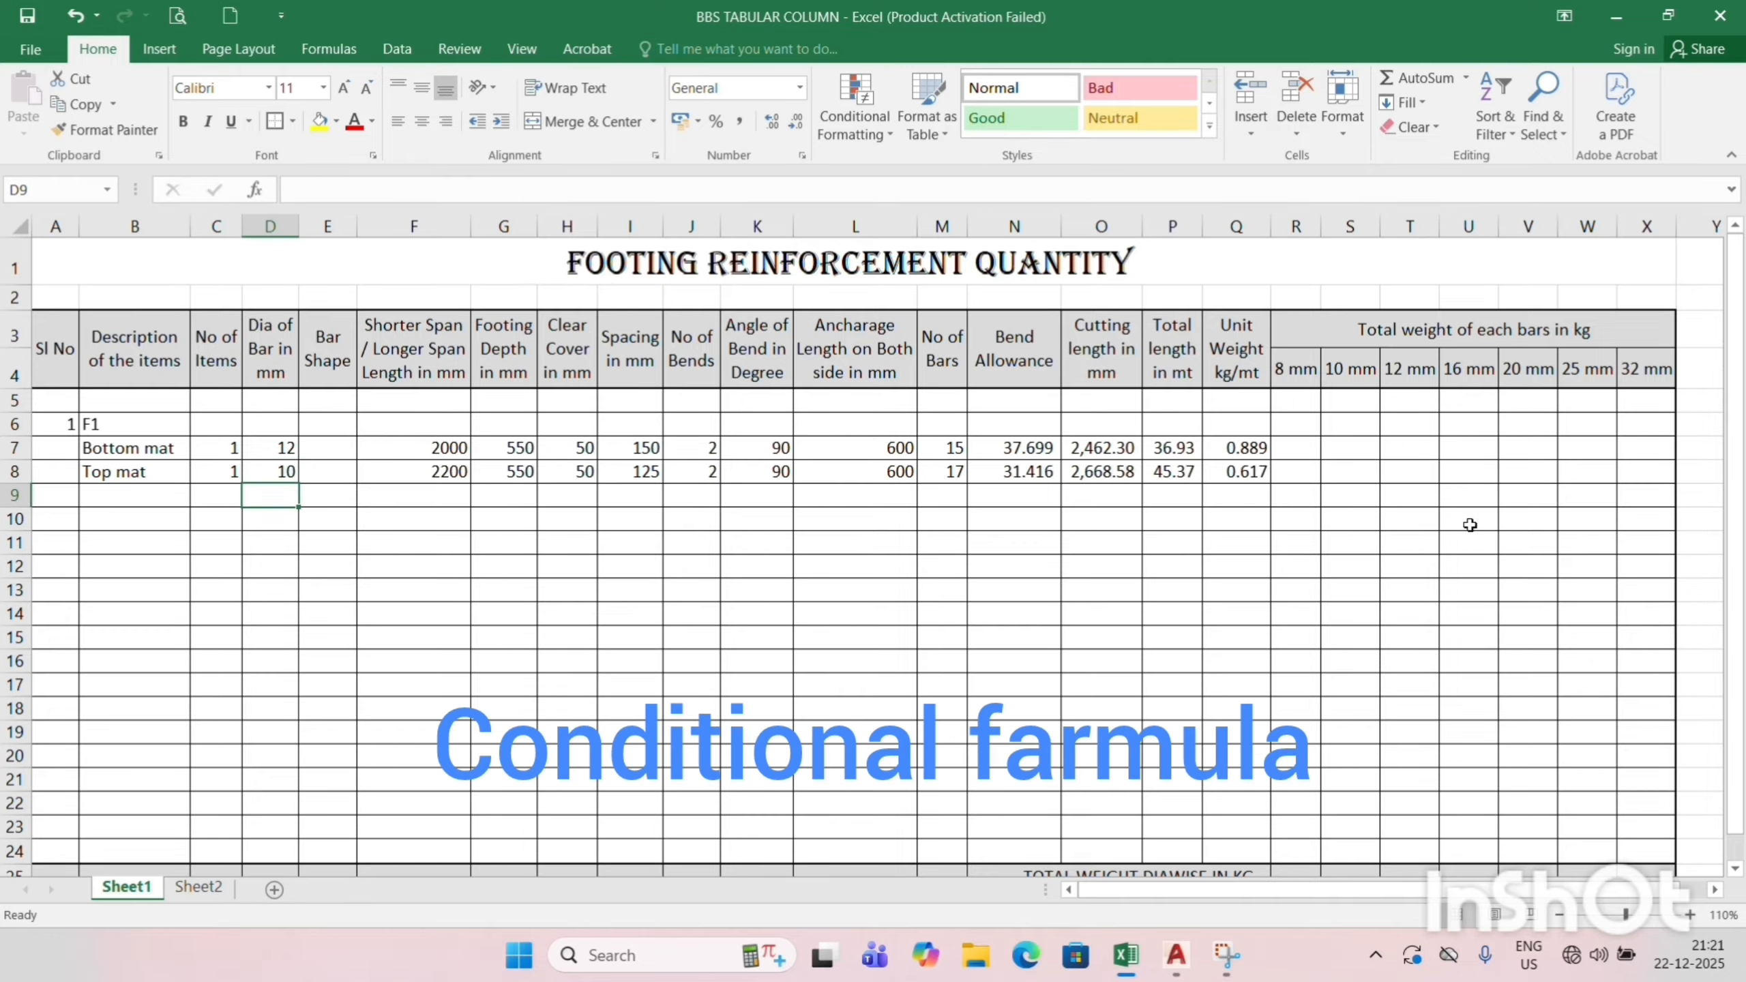
Calculate the bottom mat's weight in the 8 mm column, cell R7, with the conditional formula =IF(D7=8,P7*Q7,0).
{"action": "left_click", "coordinate": [1304, 448]}
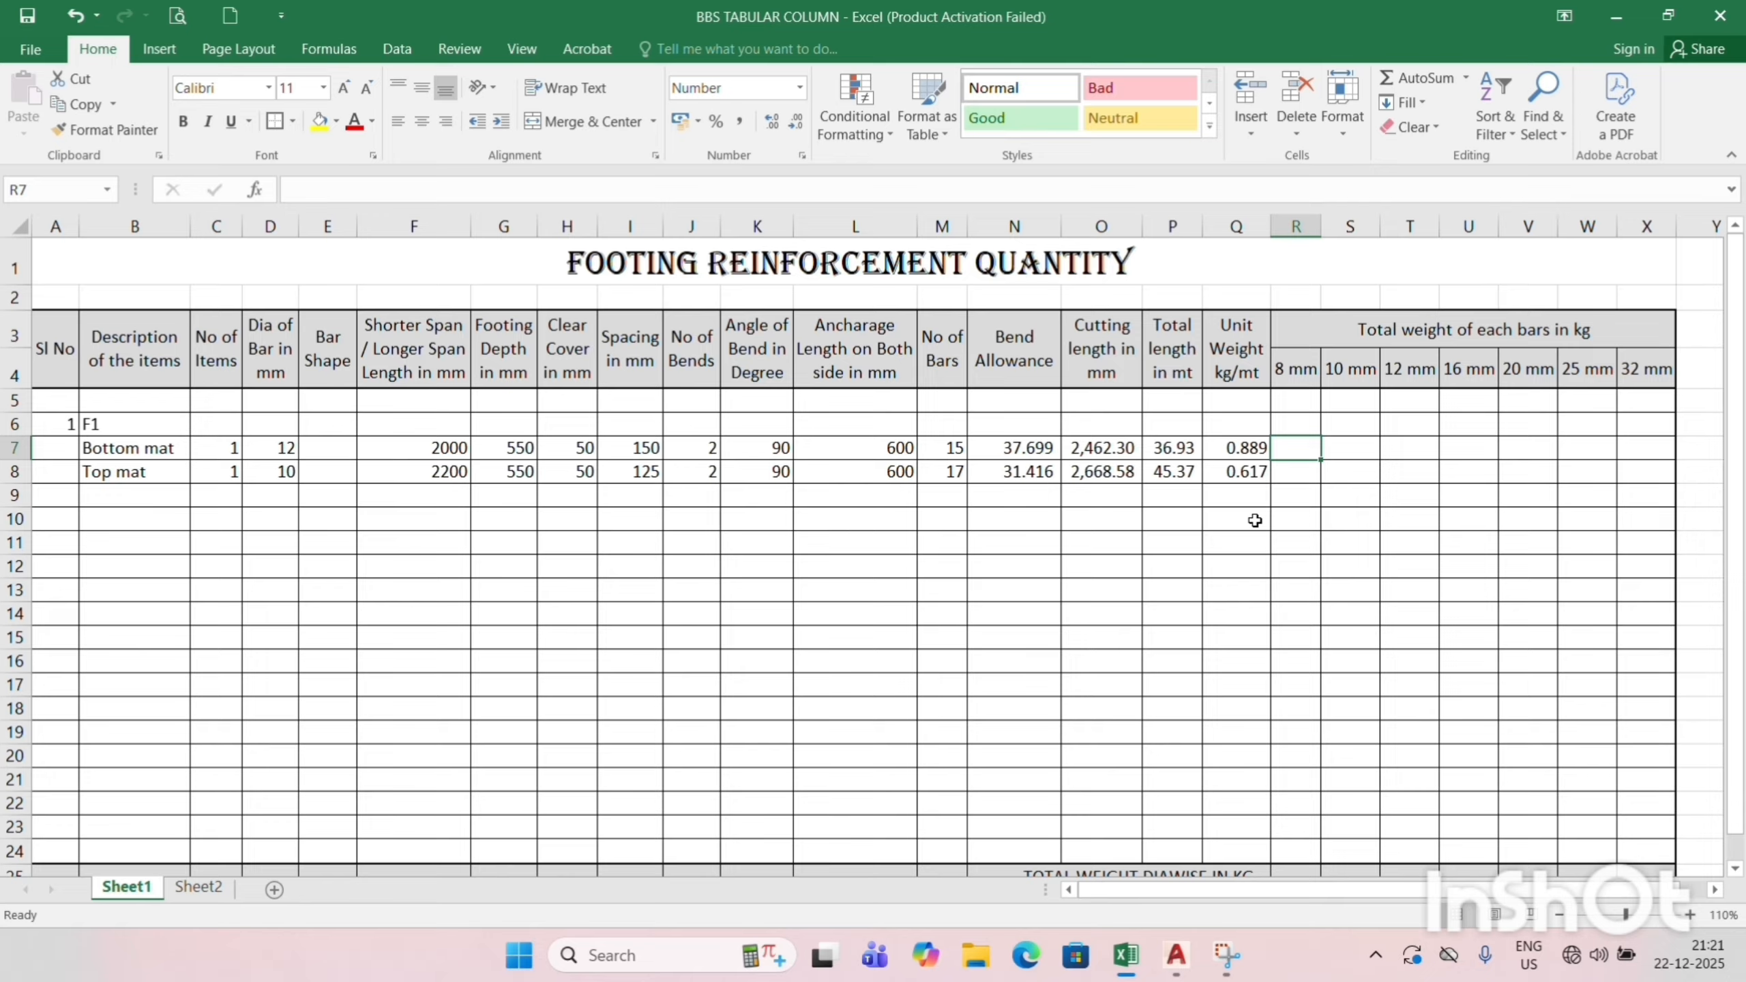
{"action": "type", "text": "="}
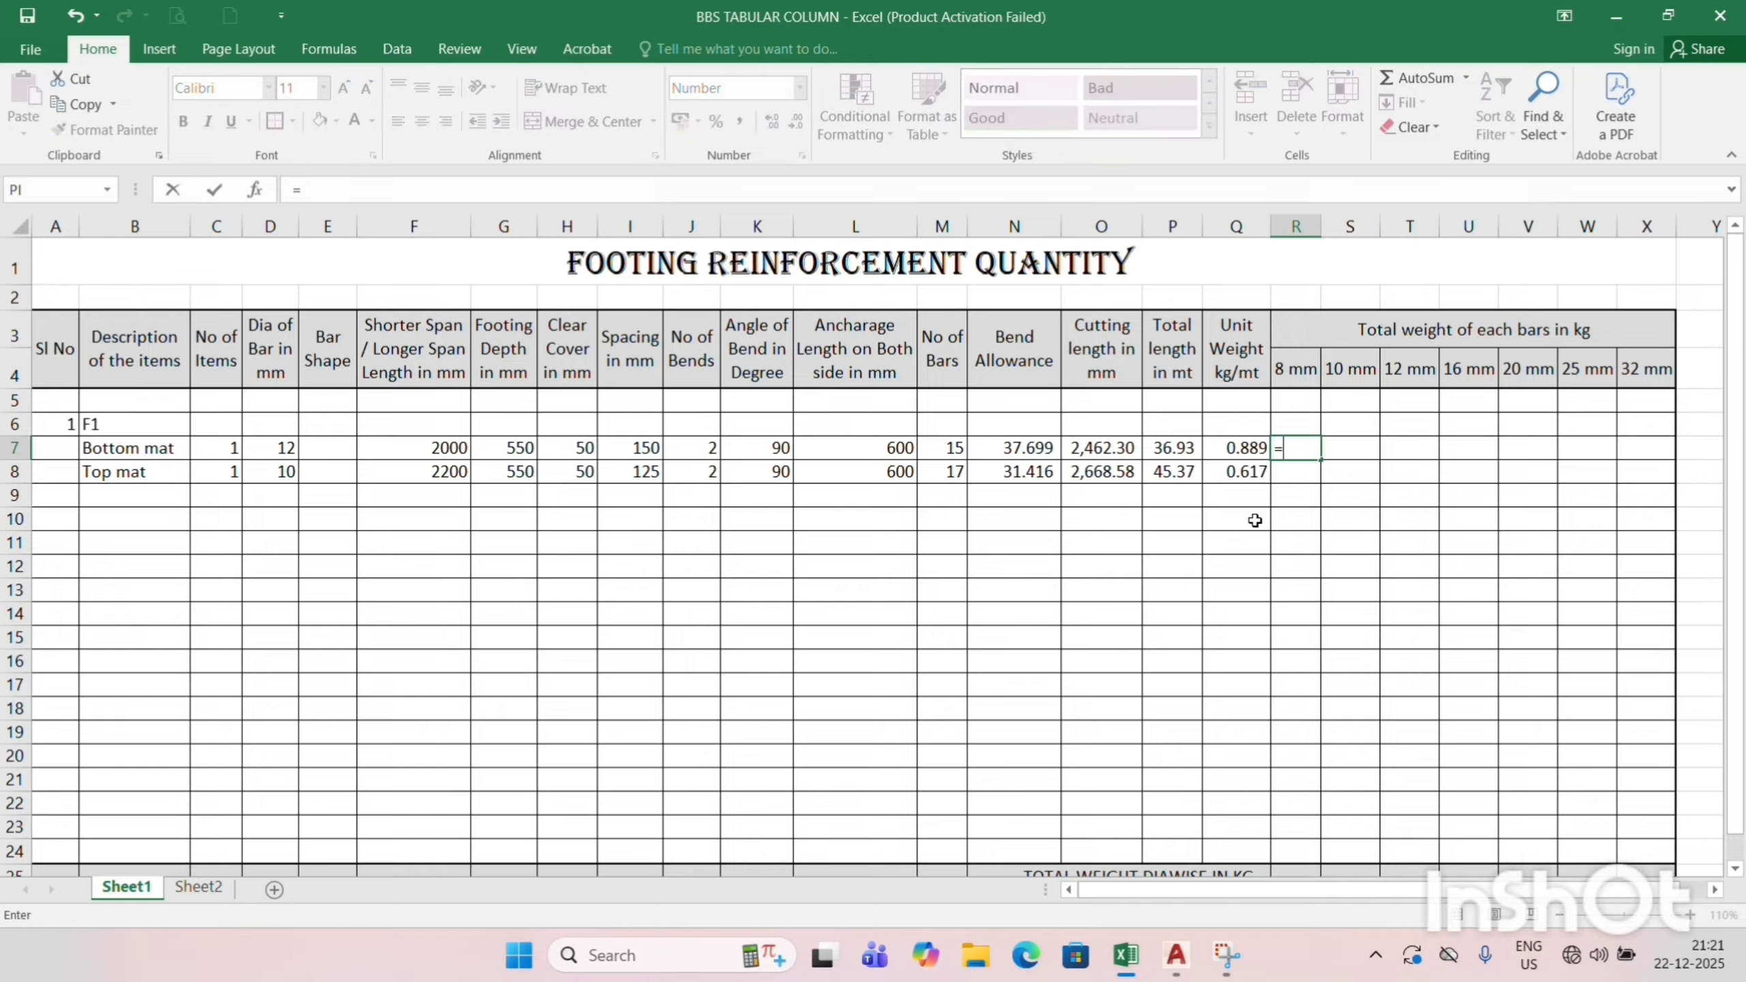
{"action": "type", "text": "f"}
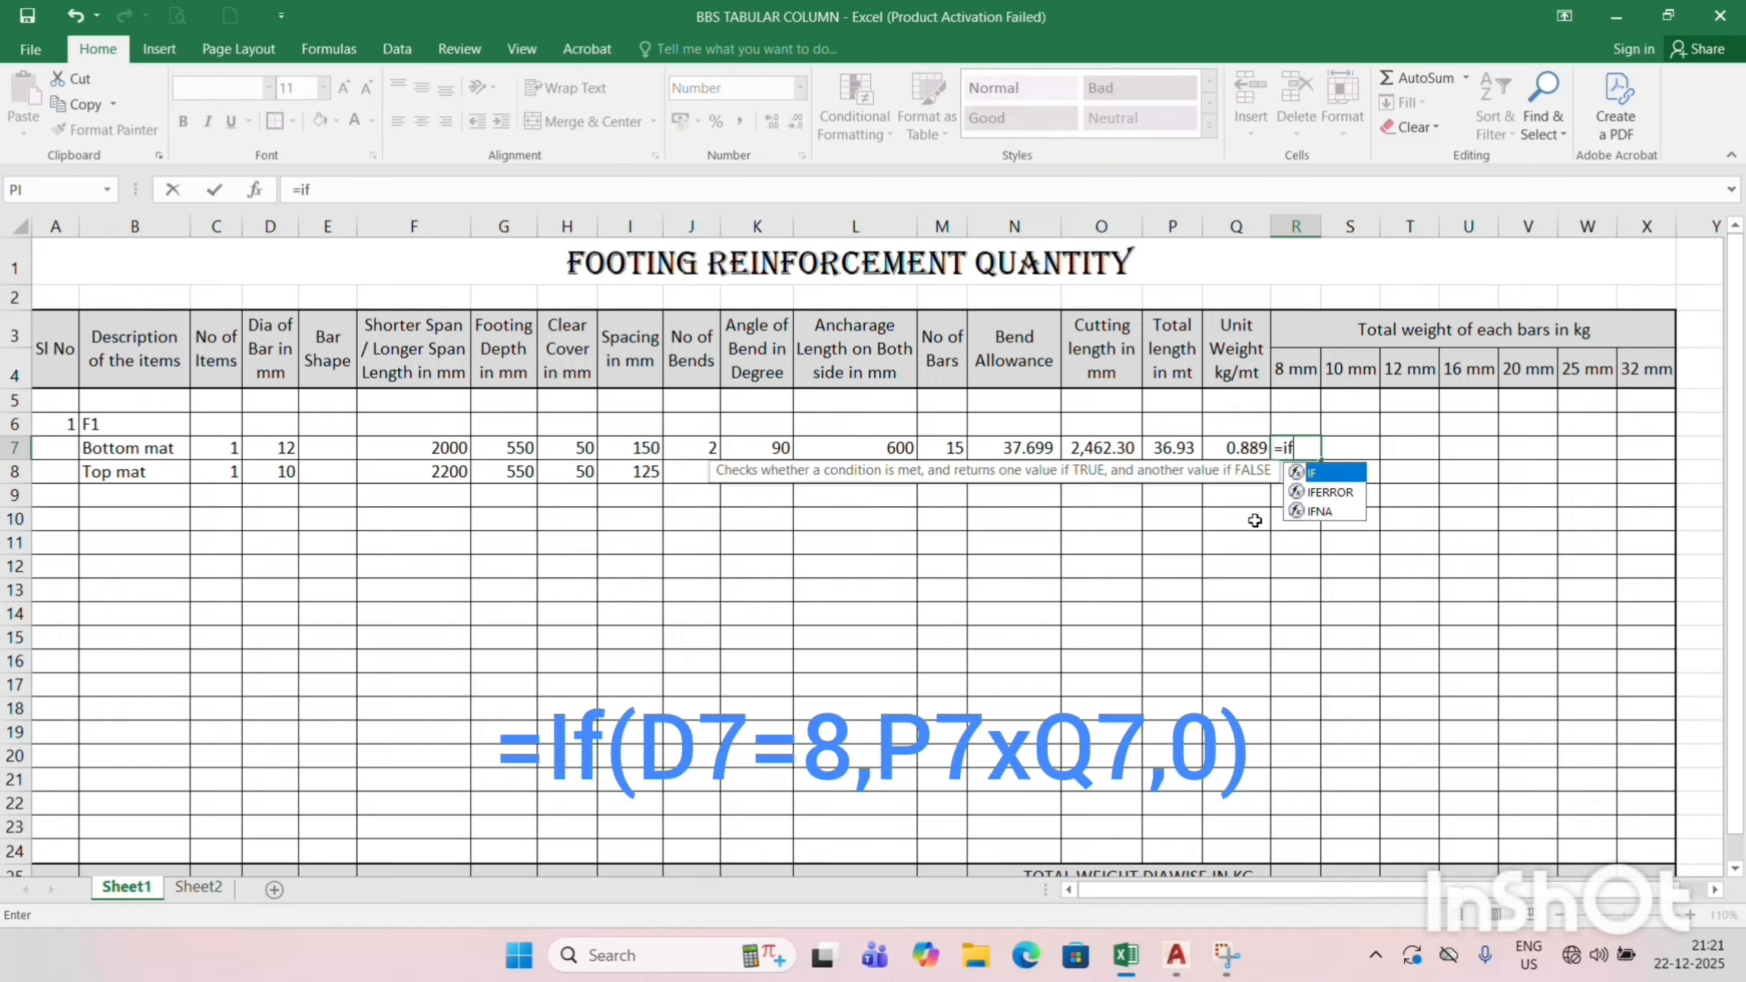
{"action": "type", "text": "("}
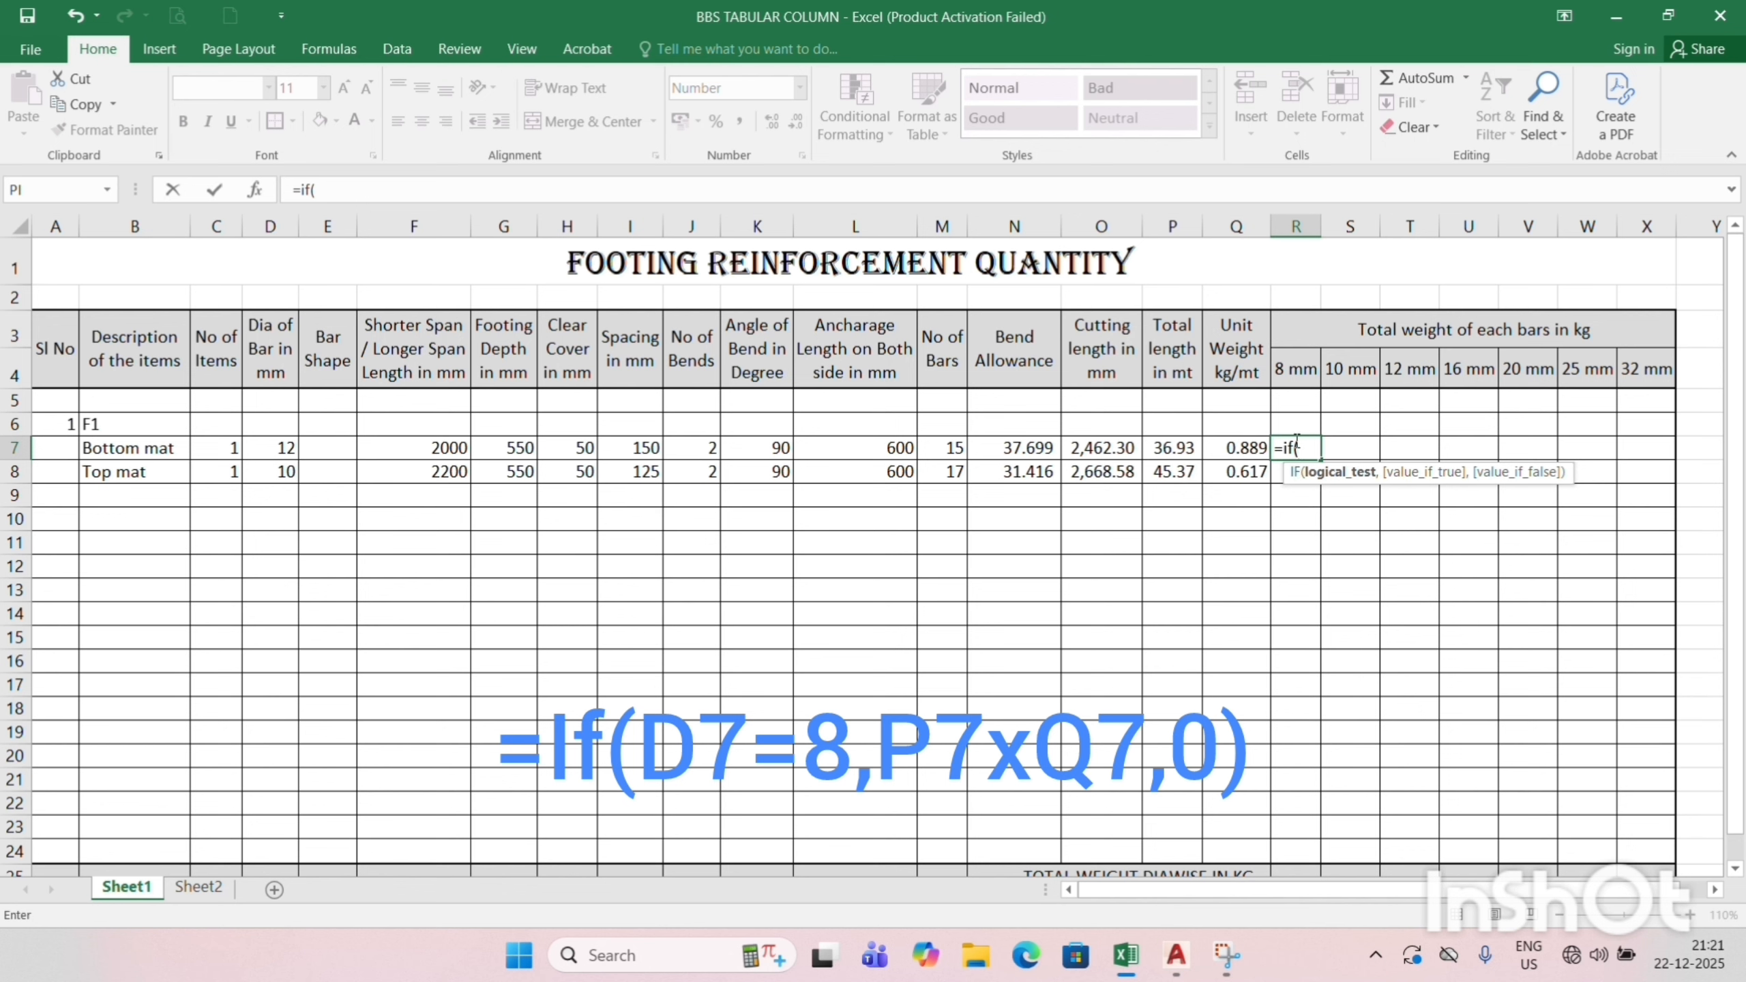
{"action": "left_click", "coordinate": [270, 449]}
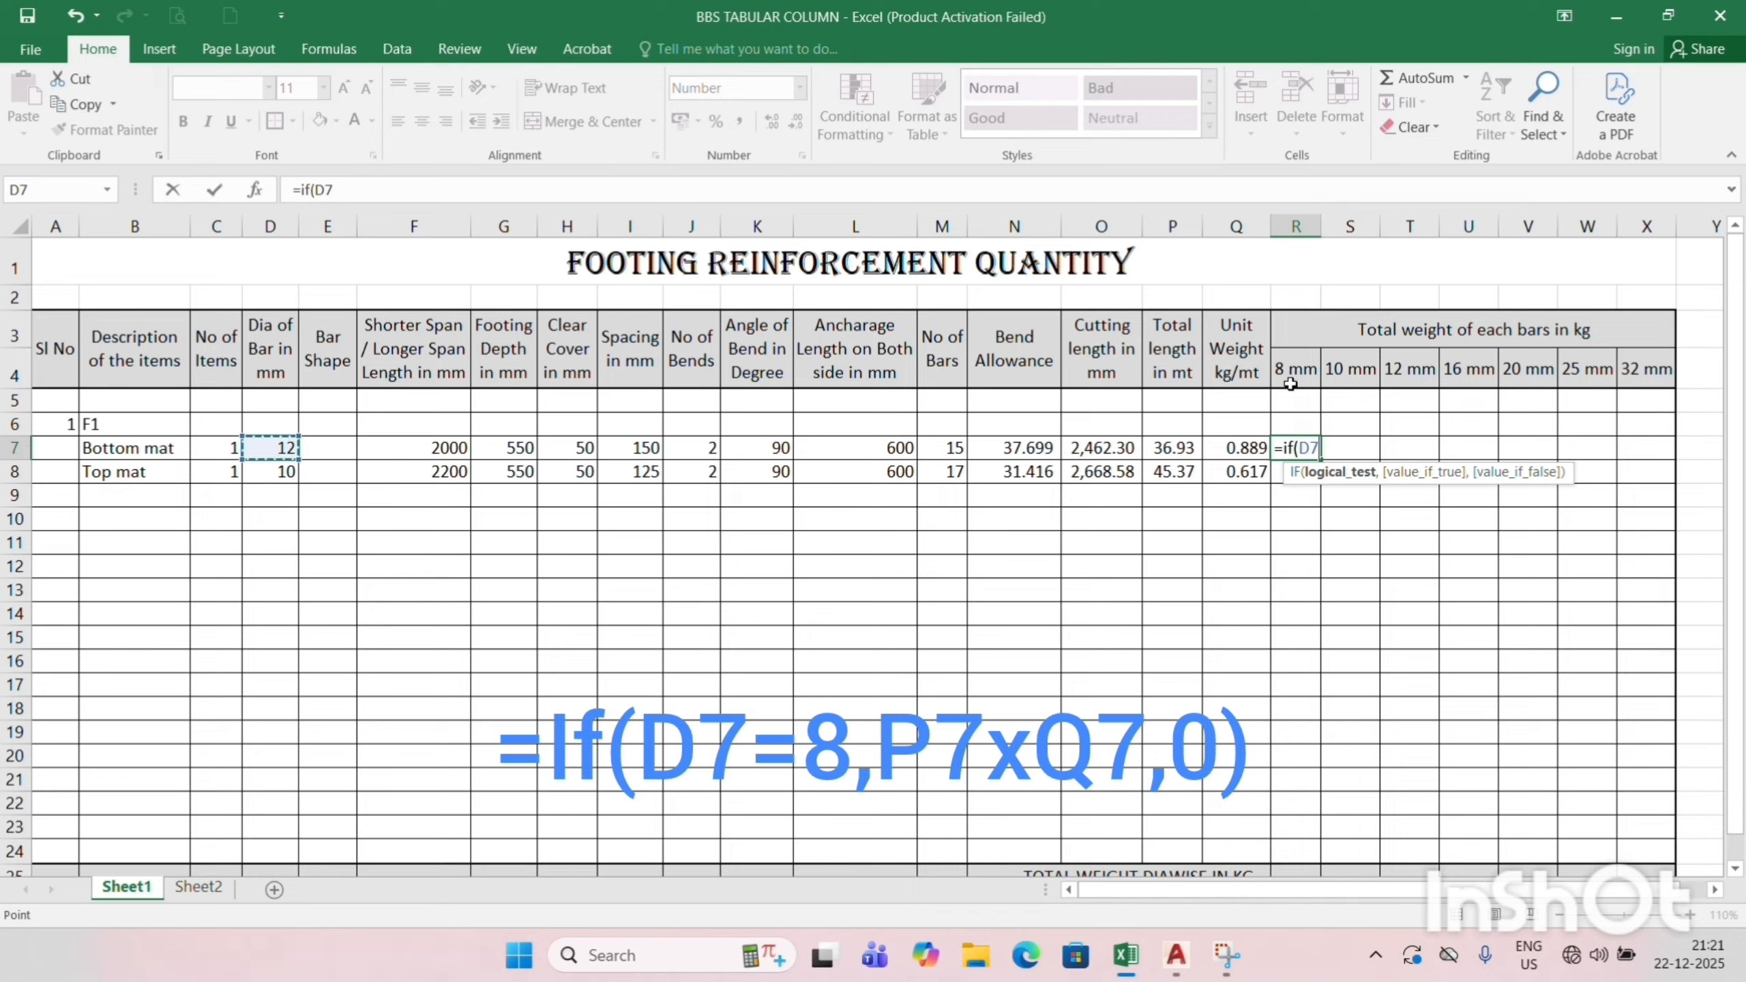
{"action": "type", "text": "=8,"}
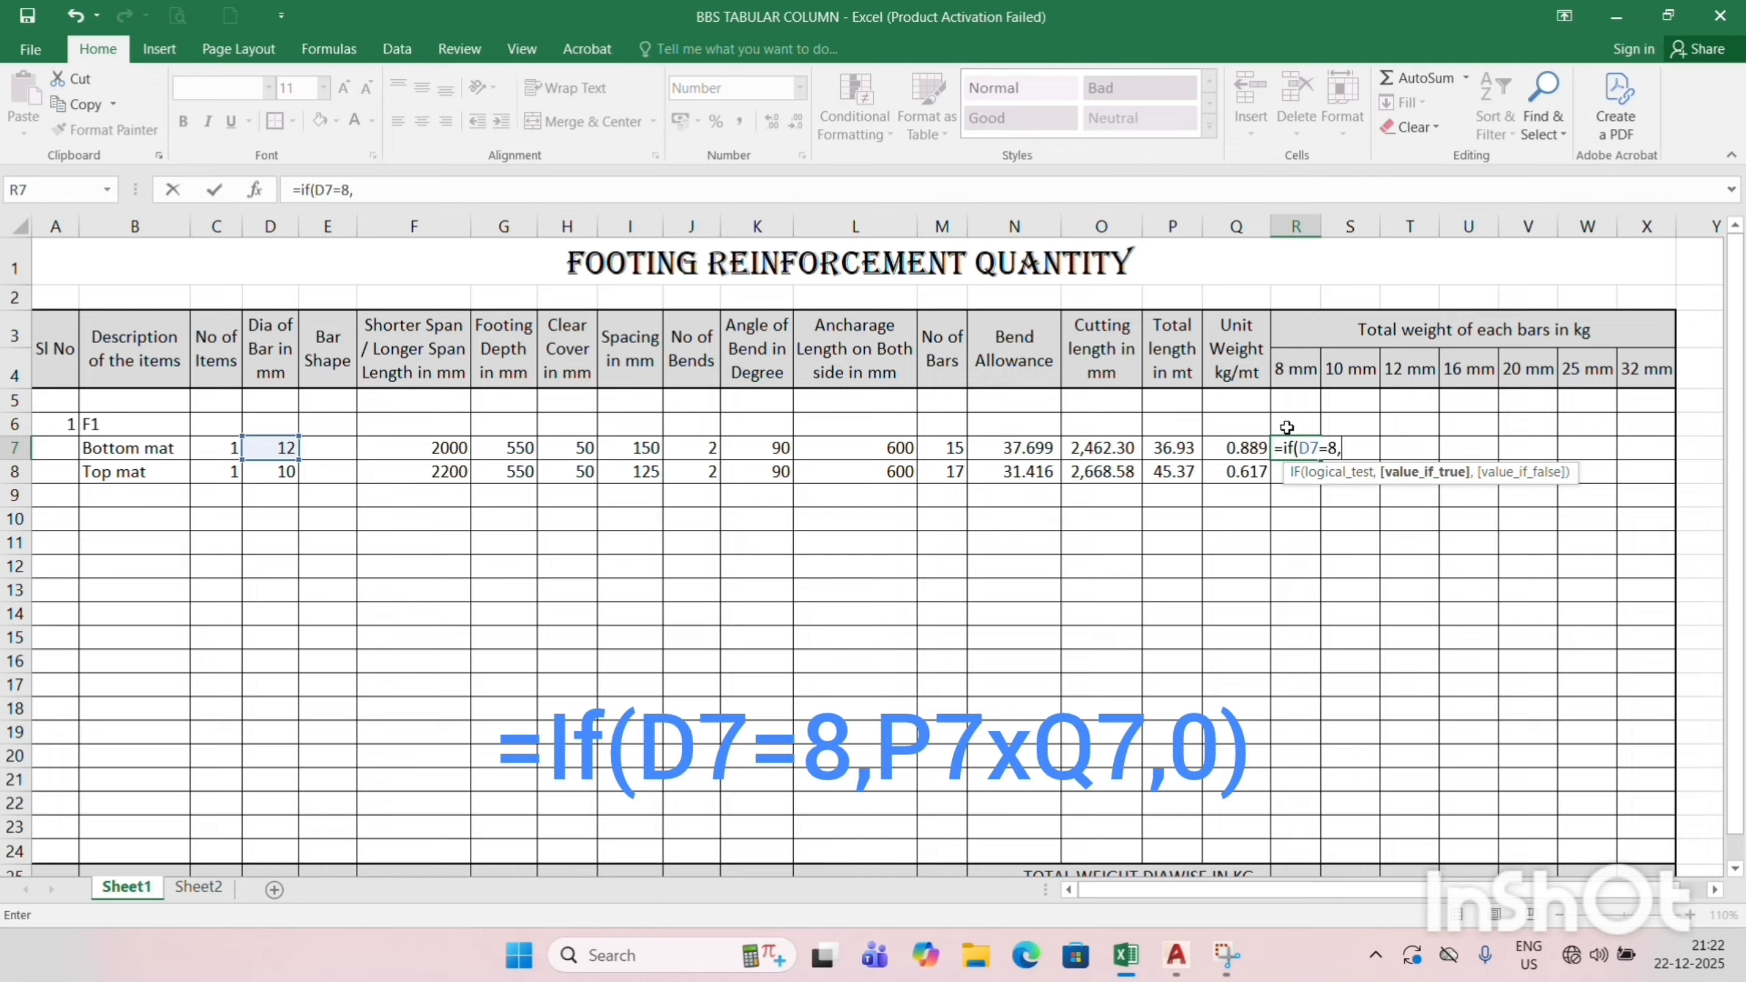
{"action": "left_click", "coordinate": [1174, 447]}
{"action": "type", "text": "*"}
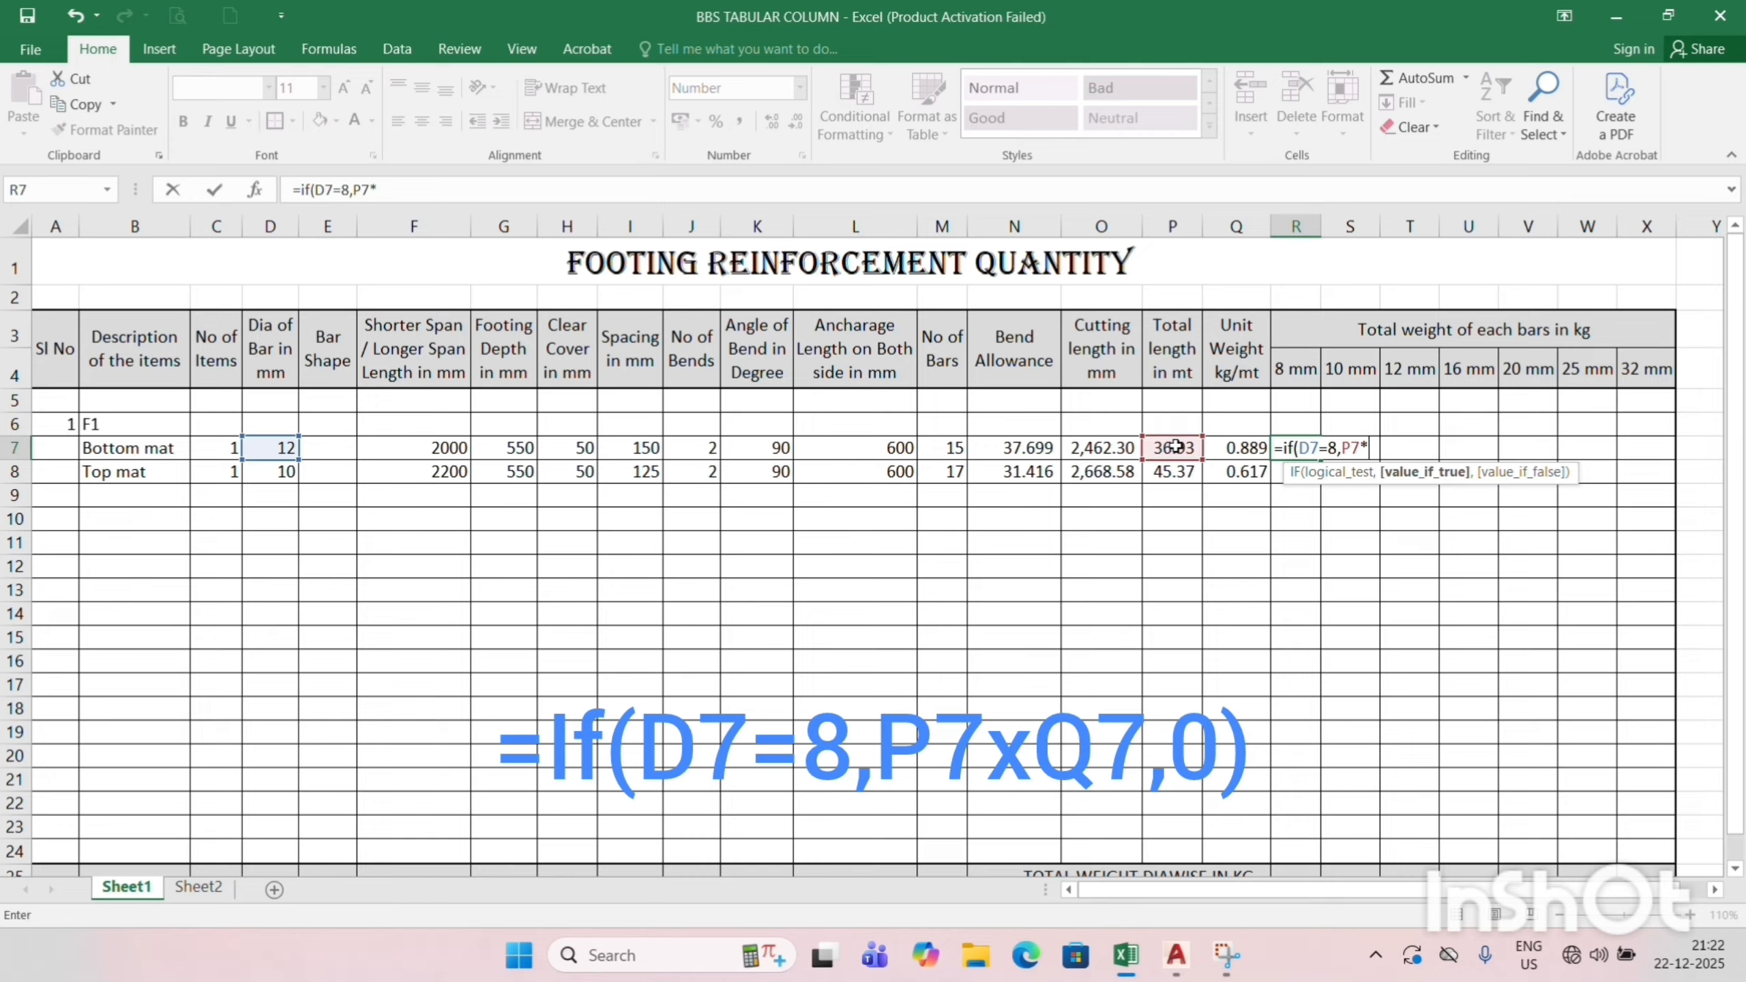
{"action": "left_click", "coordinate": [1256, 446]}
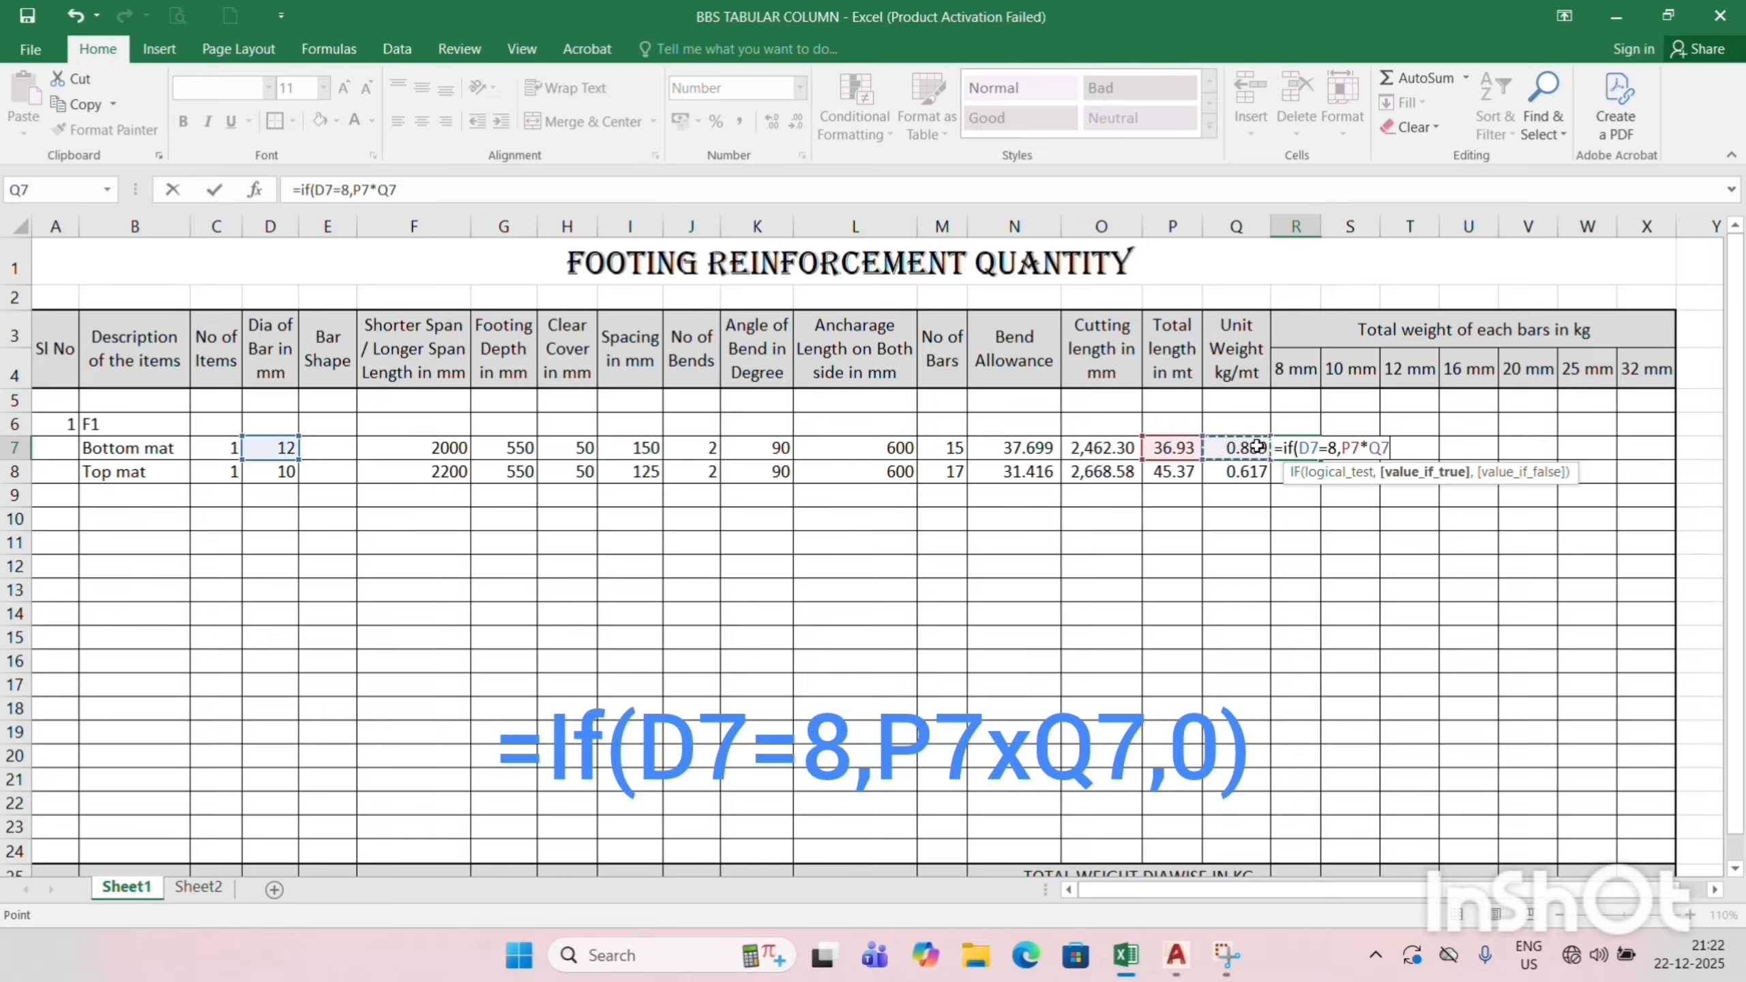
{"action": "type", "text": ","}
{"action": "type", "text": "0)"}
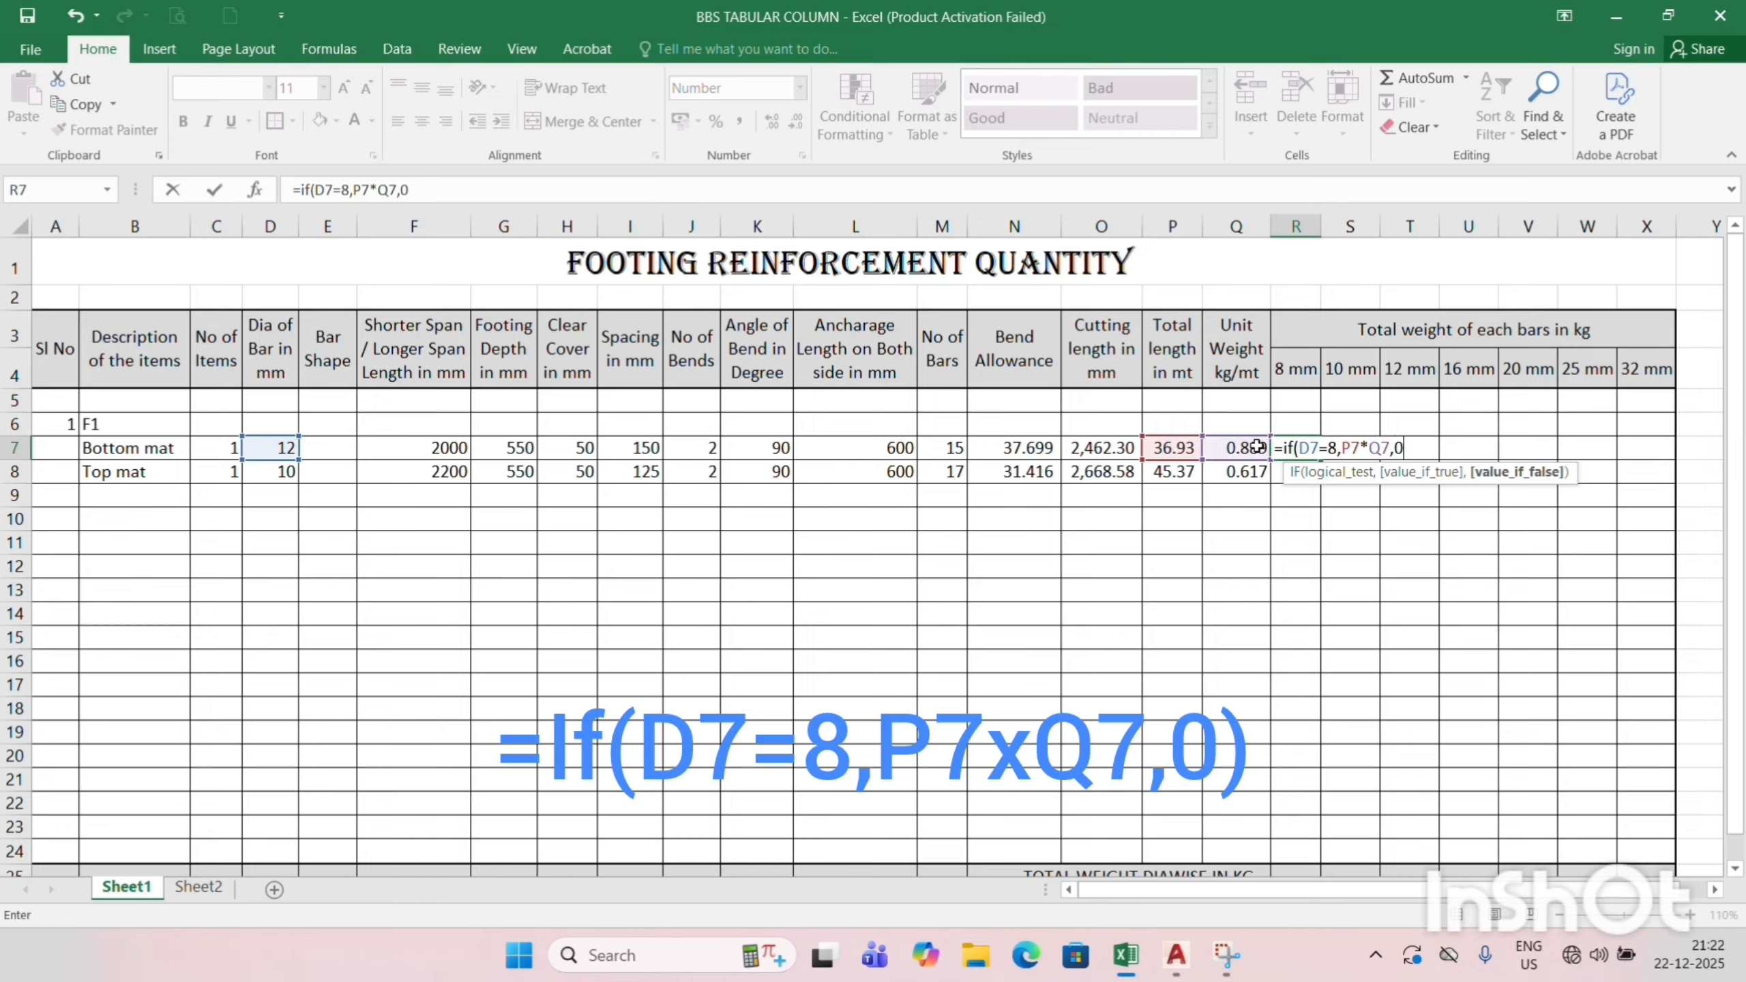
{"action": "key", "text": "Return"}
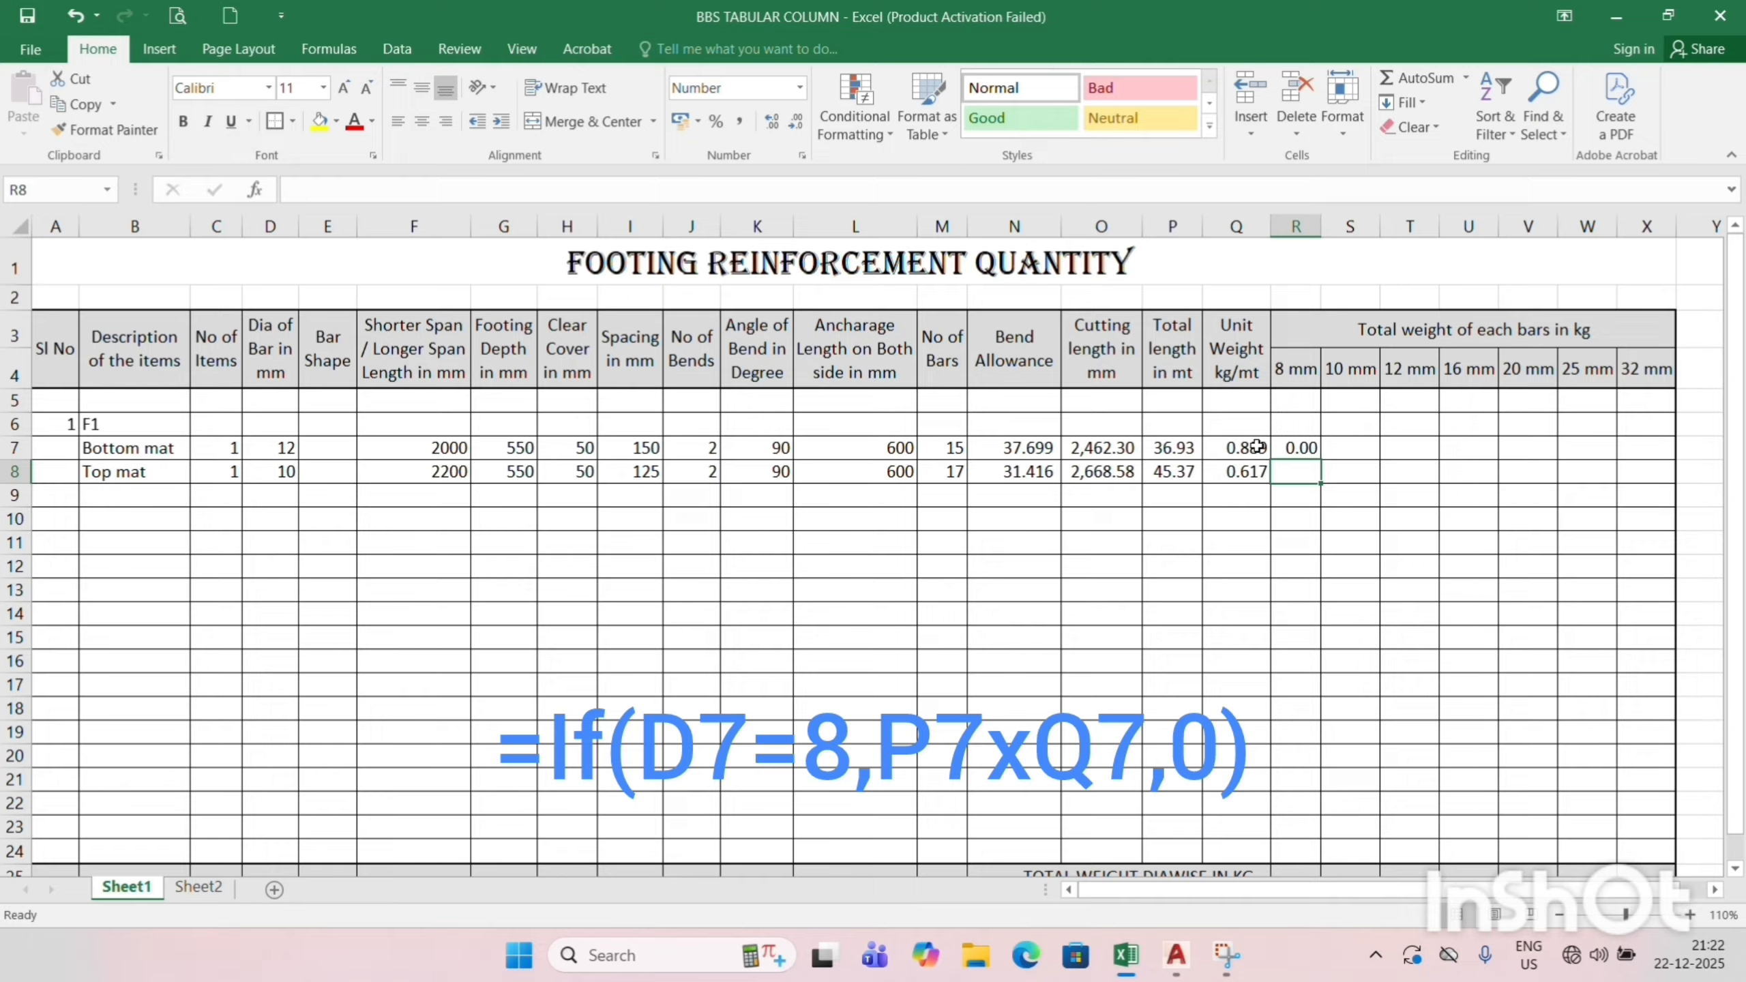
Review the conditional formula in R7 and the bar diameter in D7 that it tests.
{"action": "left_click", "coordinate": [1288, 447]}
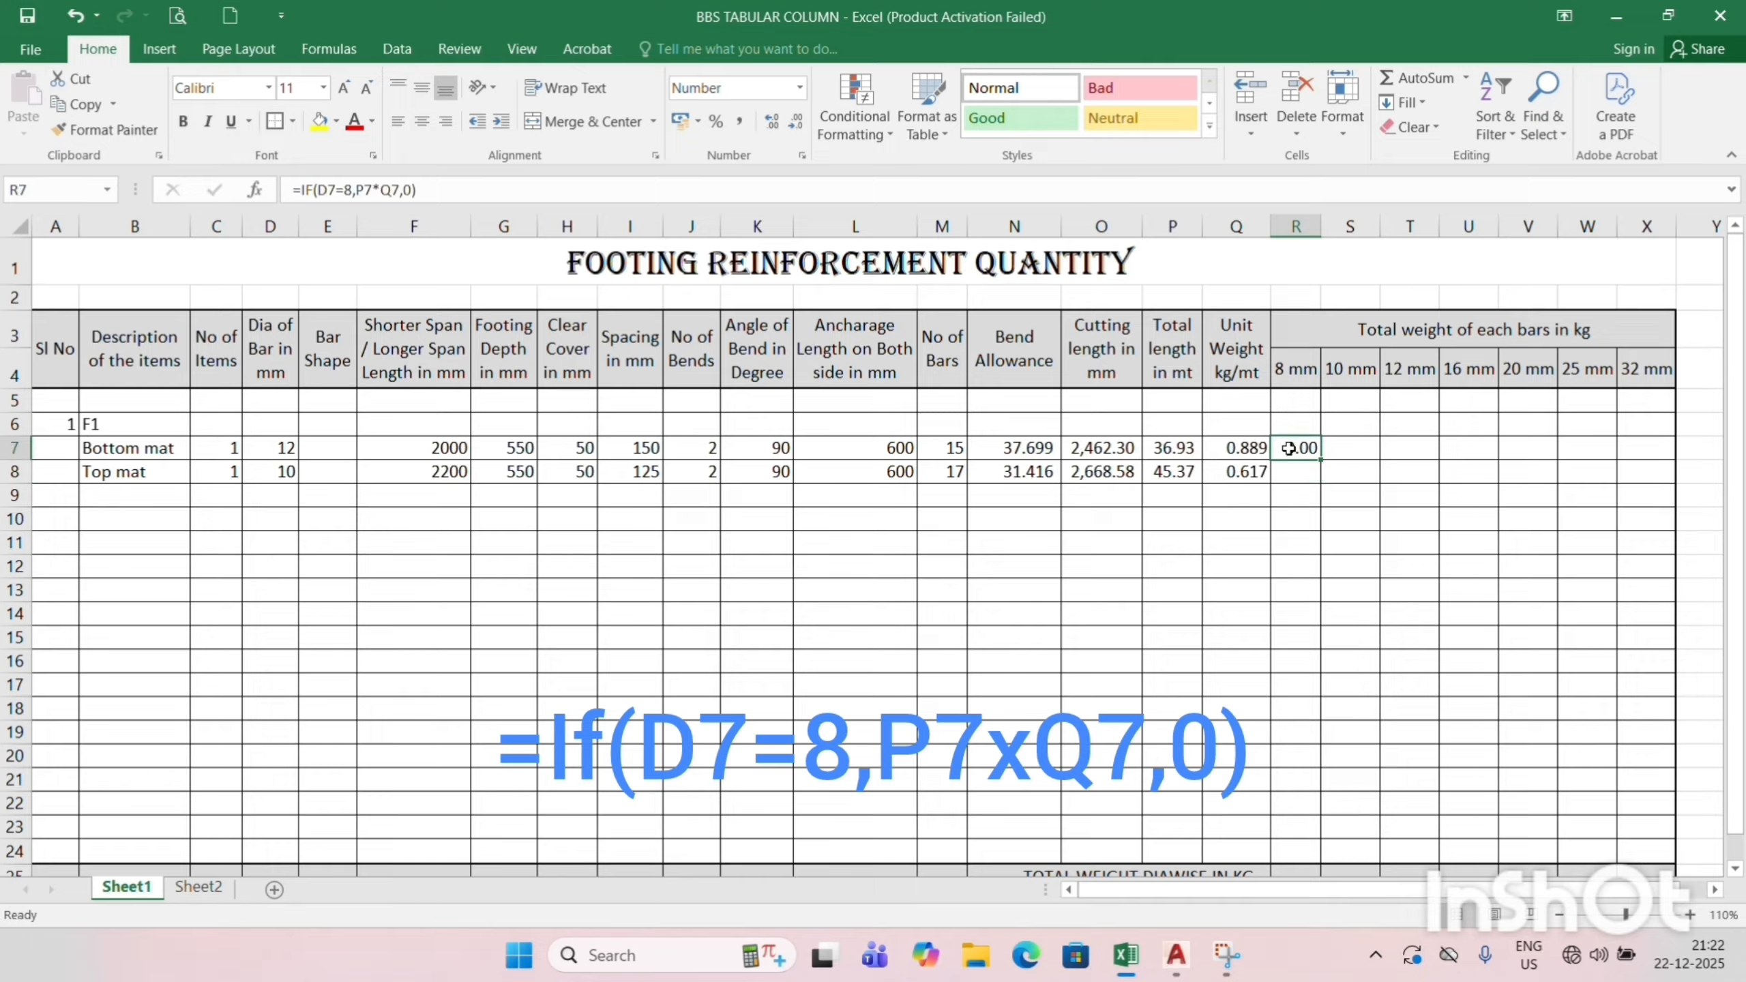
{"action": "left_click", "coordinate": [412, 189]}
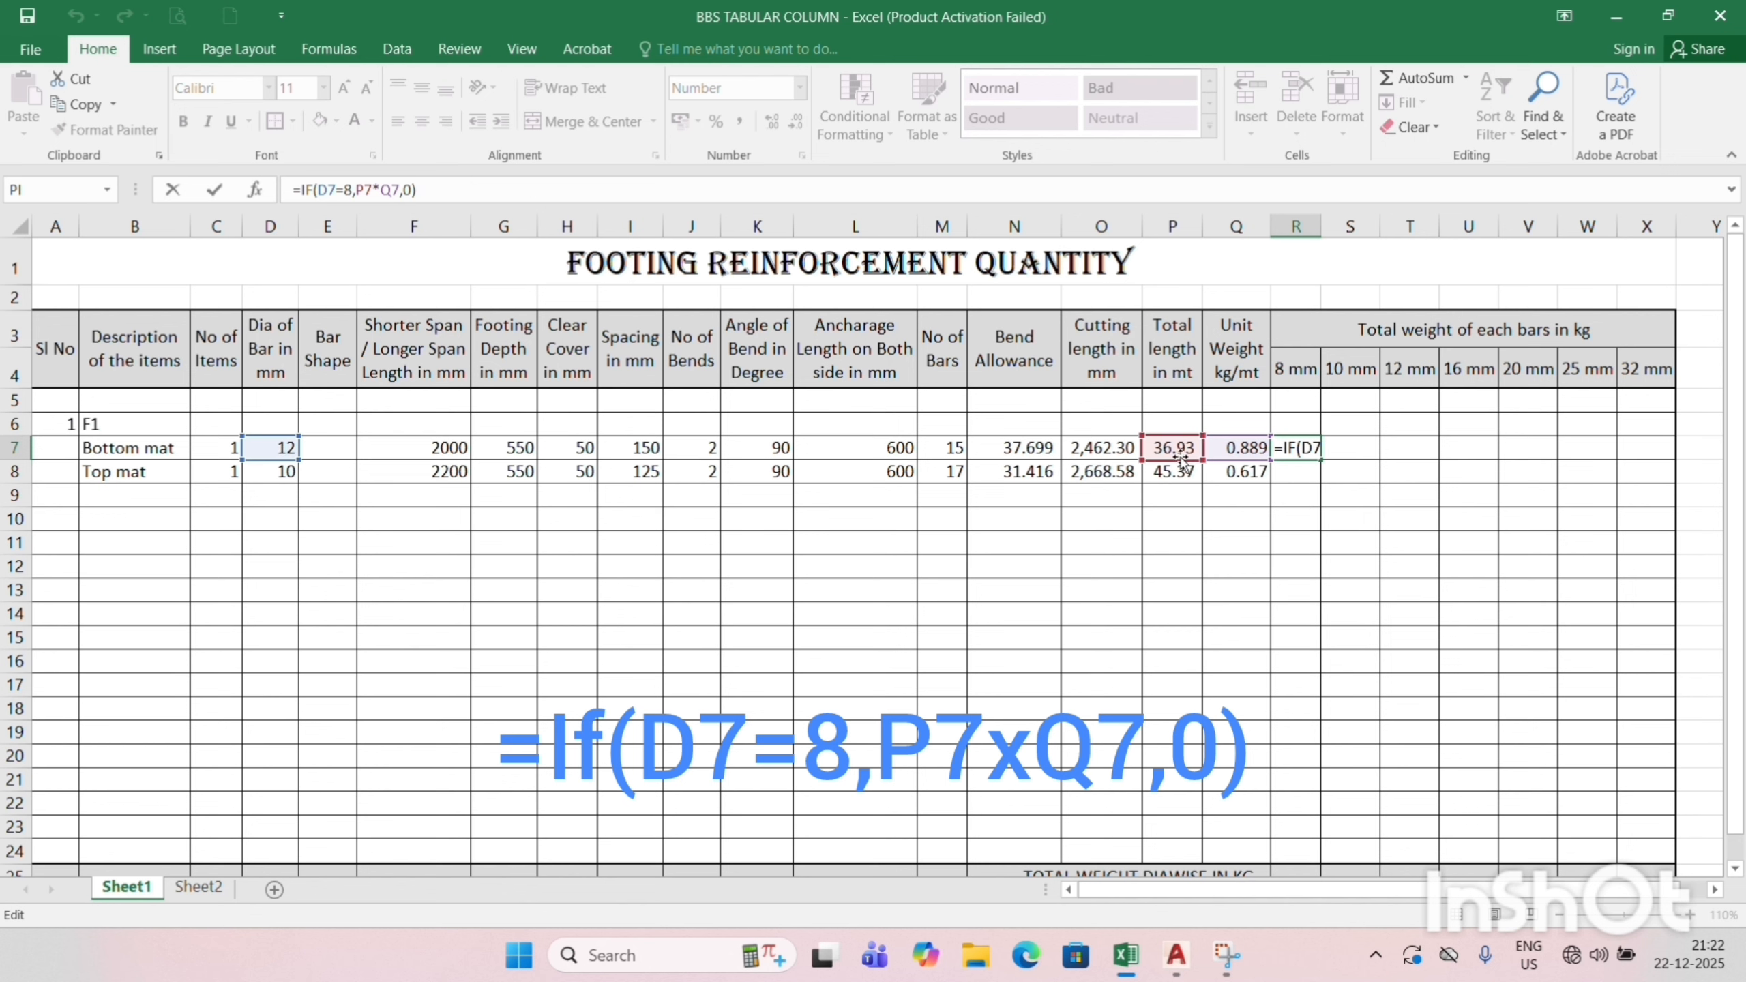
{"action": "left_click", "coordinate": [1334, 592]}
{"action": "left_click", "coordinate": [1302, 448]}
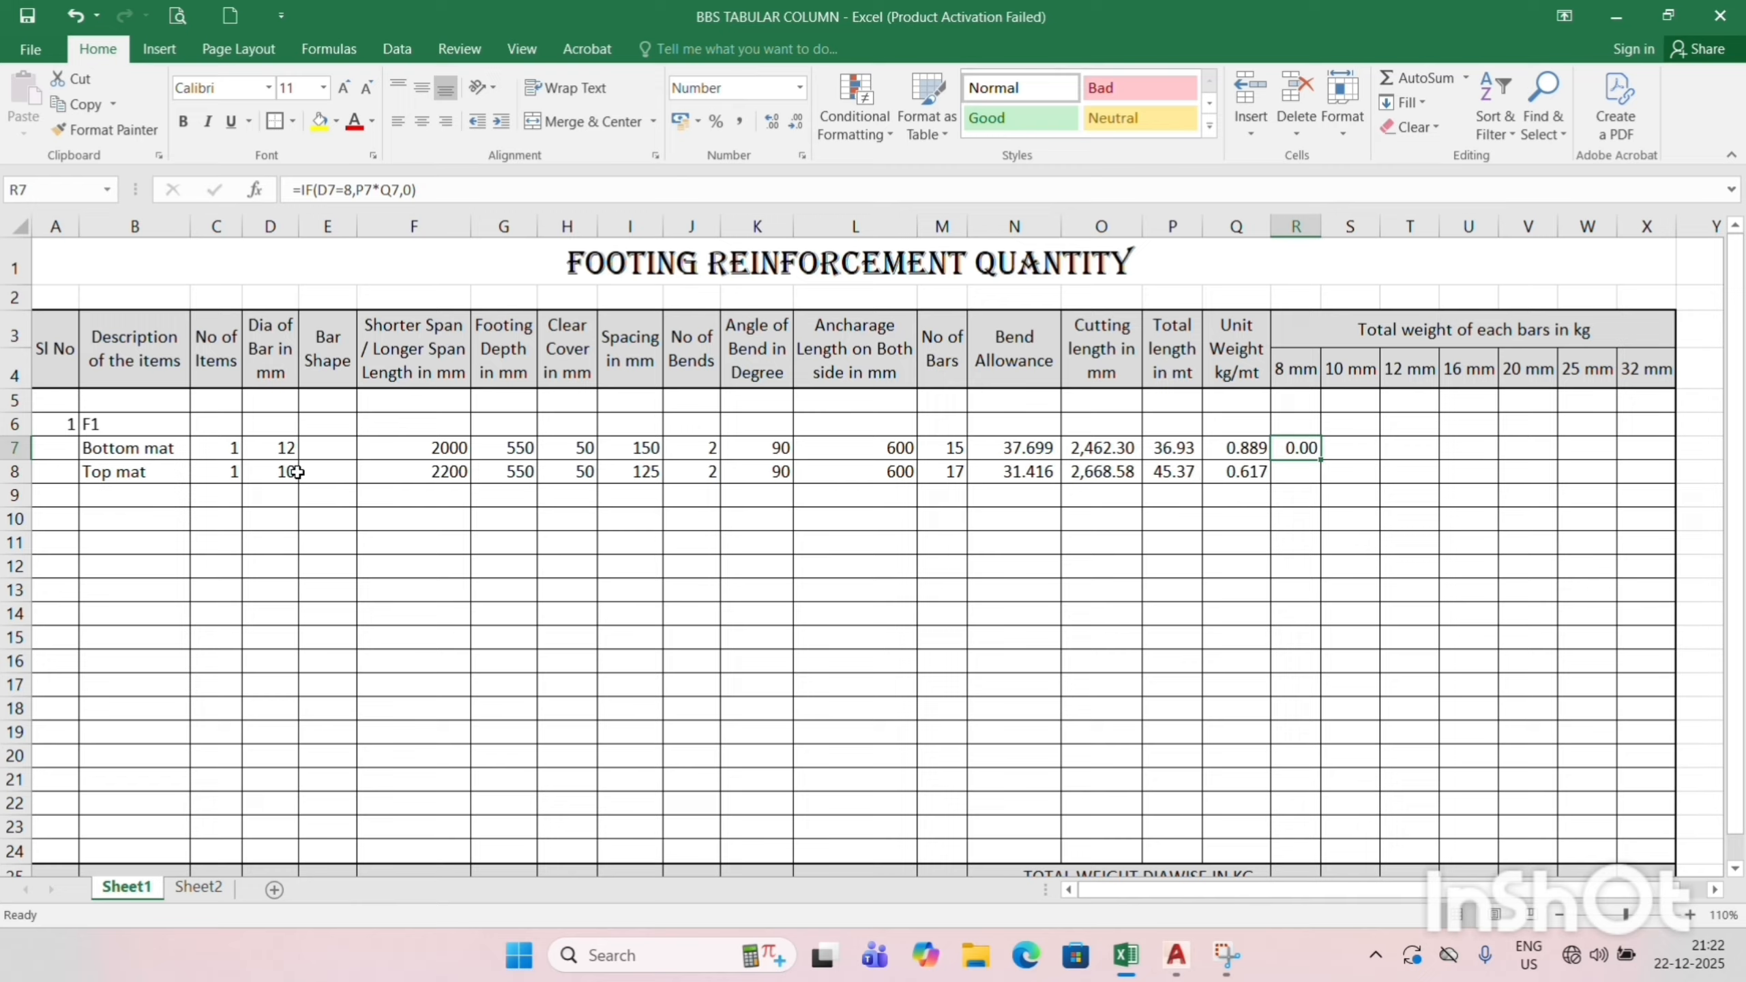
{"action": "left_click", "coordinate": [279, 447]}
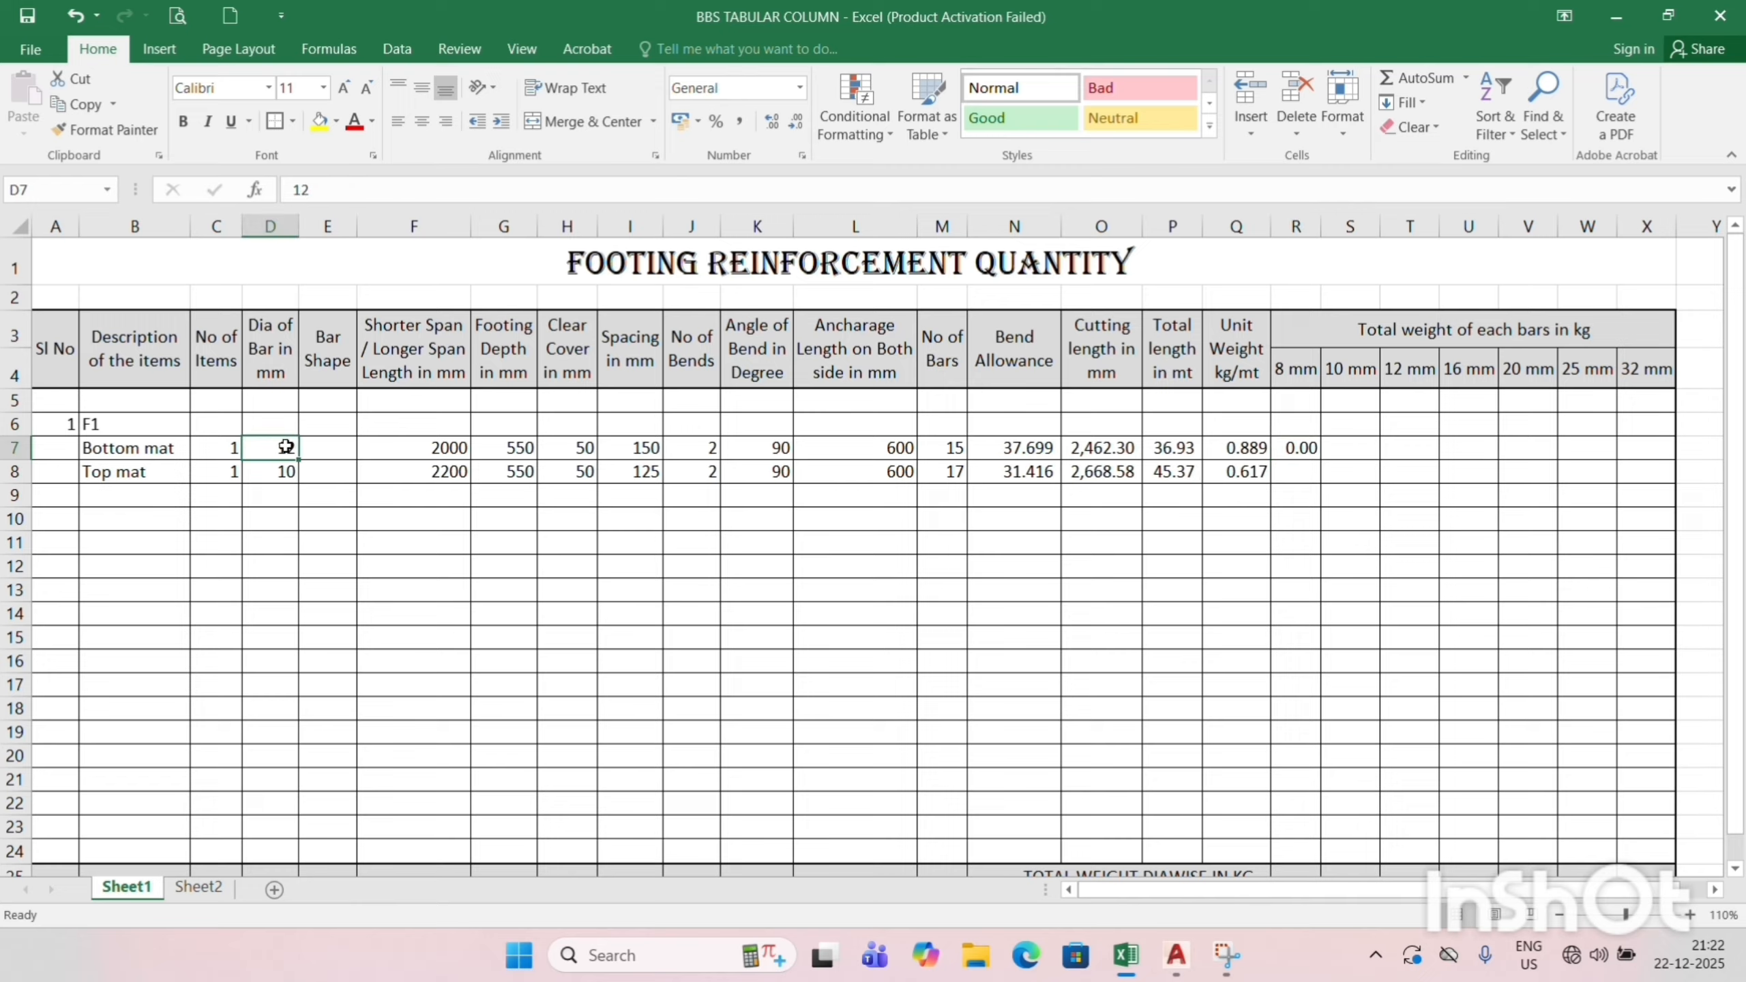
{"action": "left_click", "coordinate": [1289, 451]}
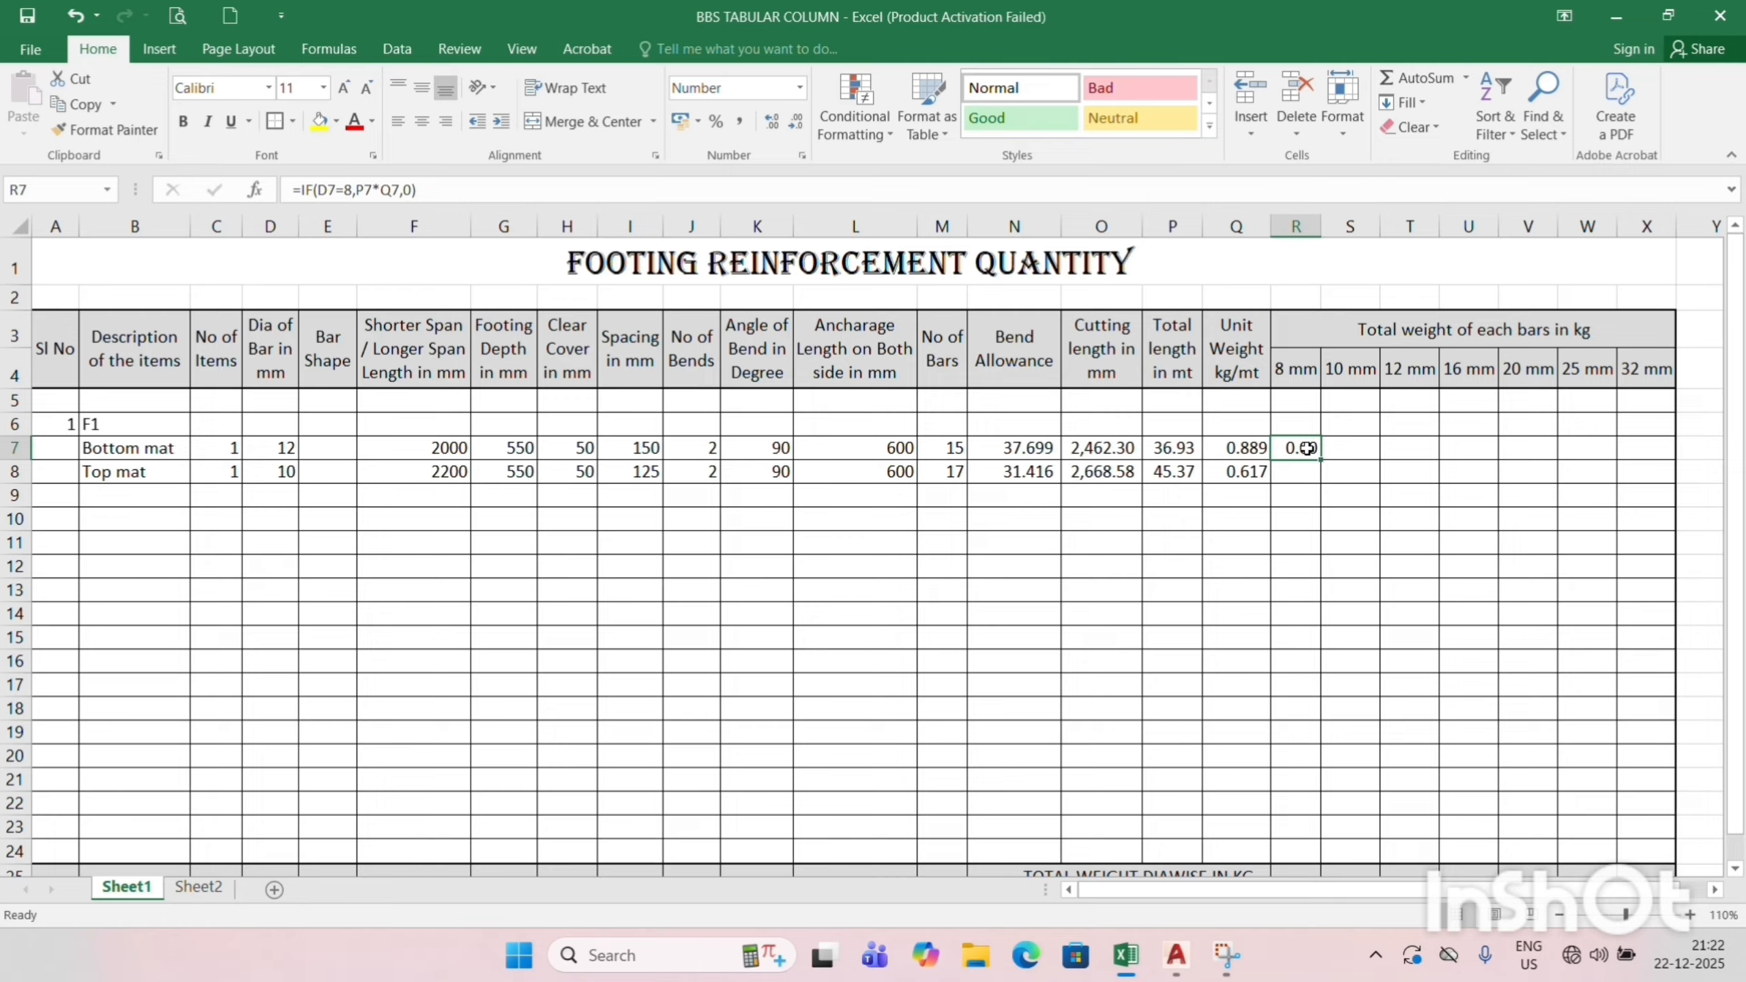
Calculate the bottom mat's weight in the 10 mm column, cell S7, with the conditional formula =IF(D7=10,P7*Q7,0).
{"action": "left_click", "coordinate": [1345, 451]}
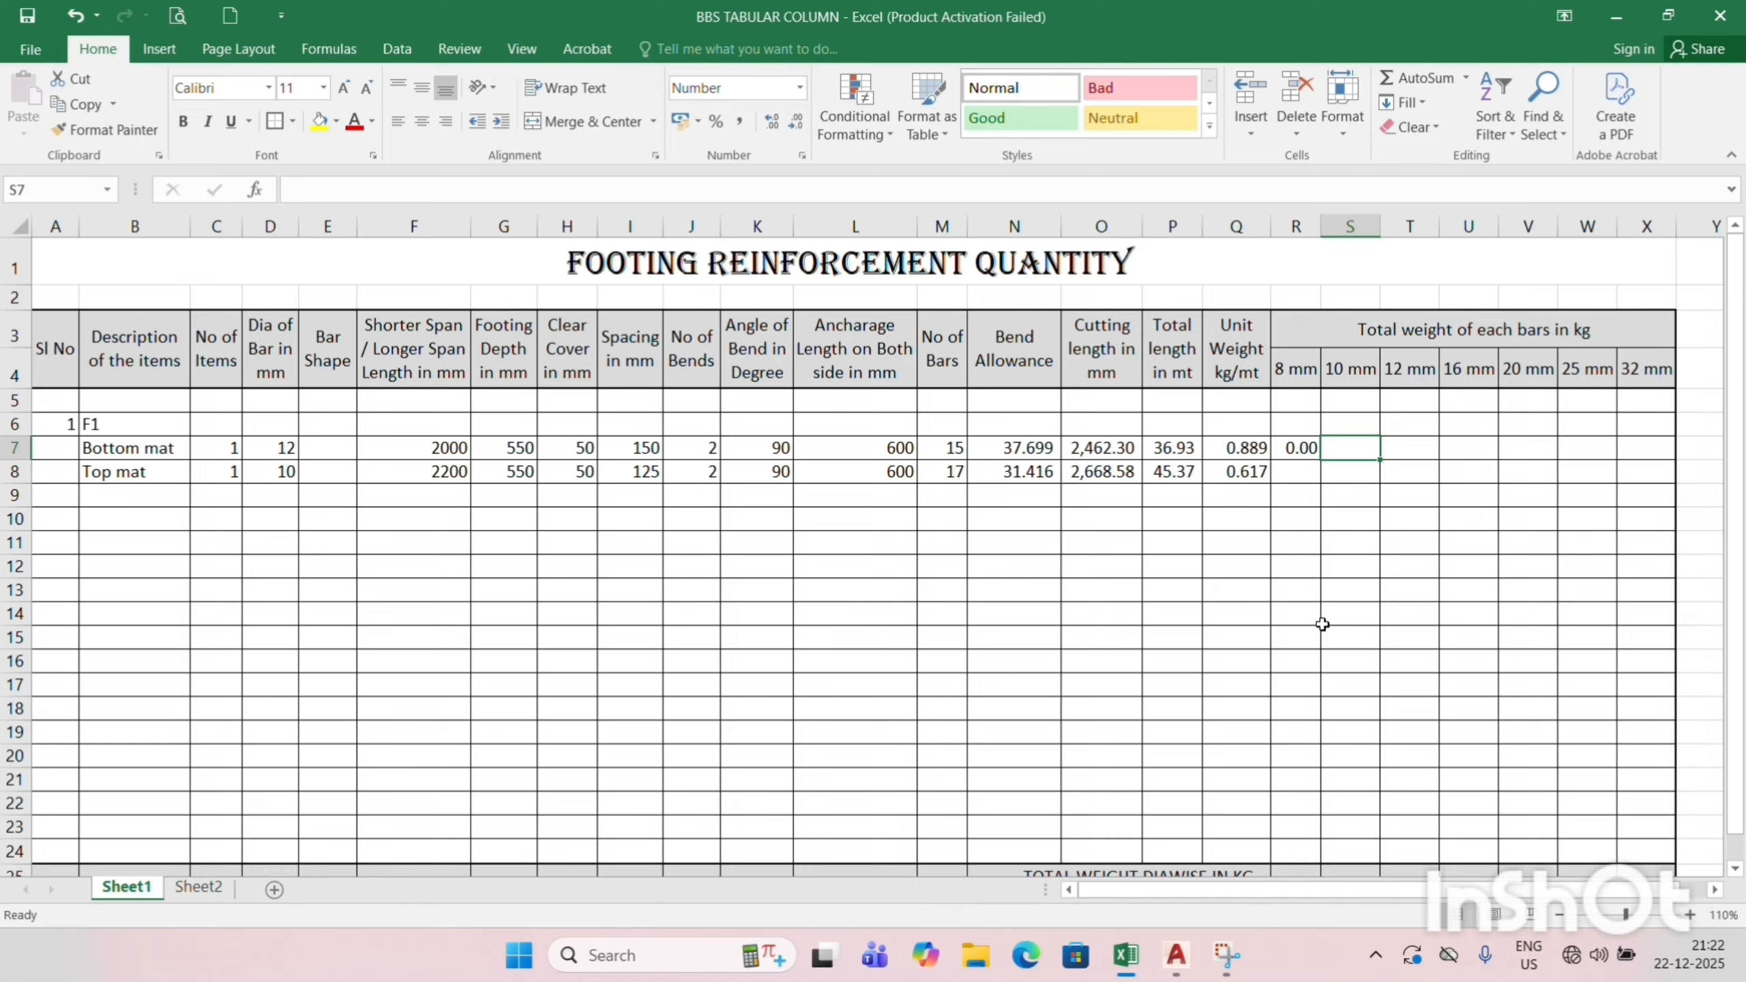
{"action": "type", "text": "=i"}
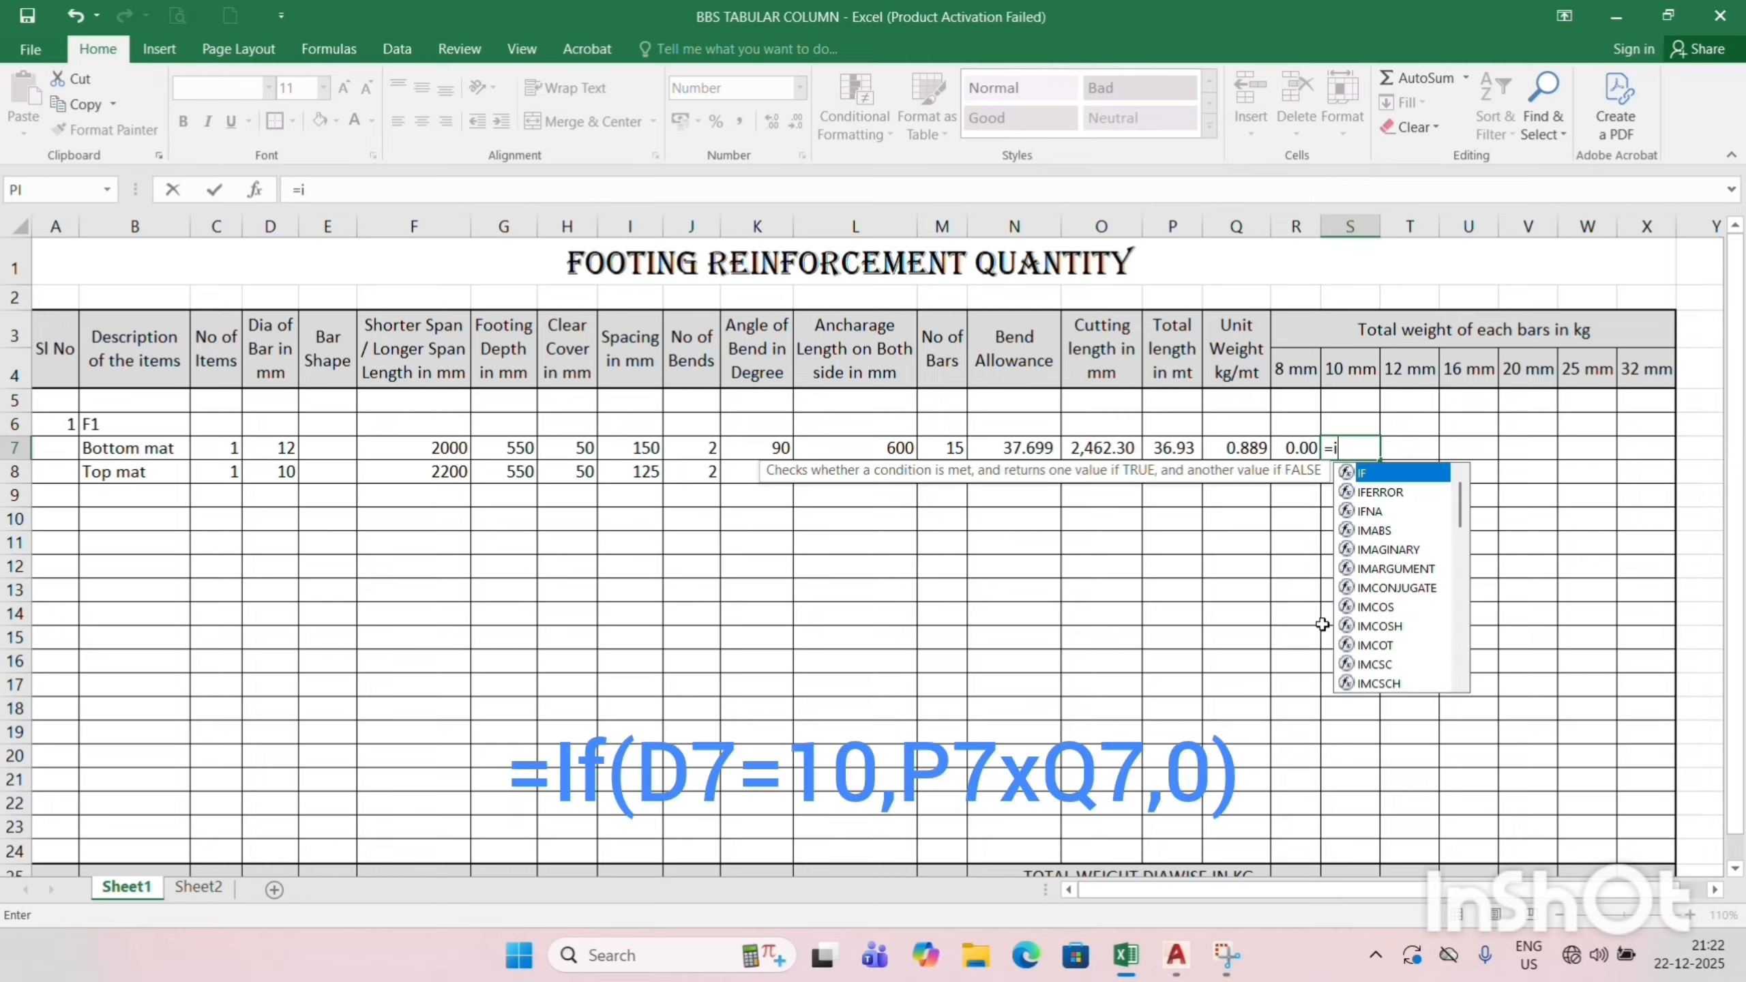
{"action": "type", "text": "f("}
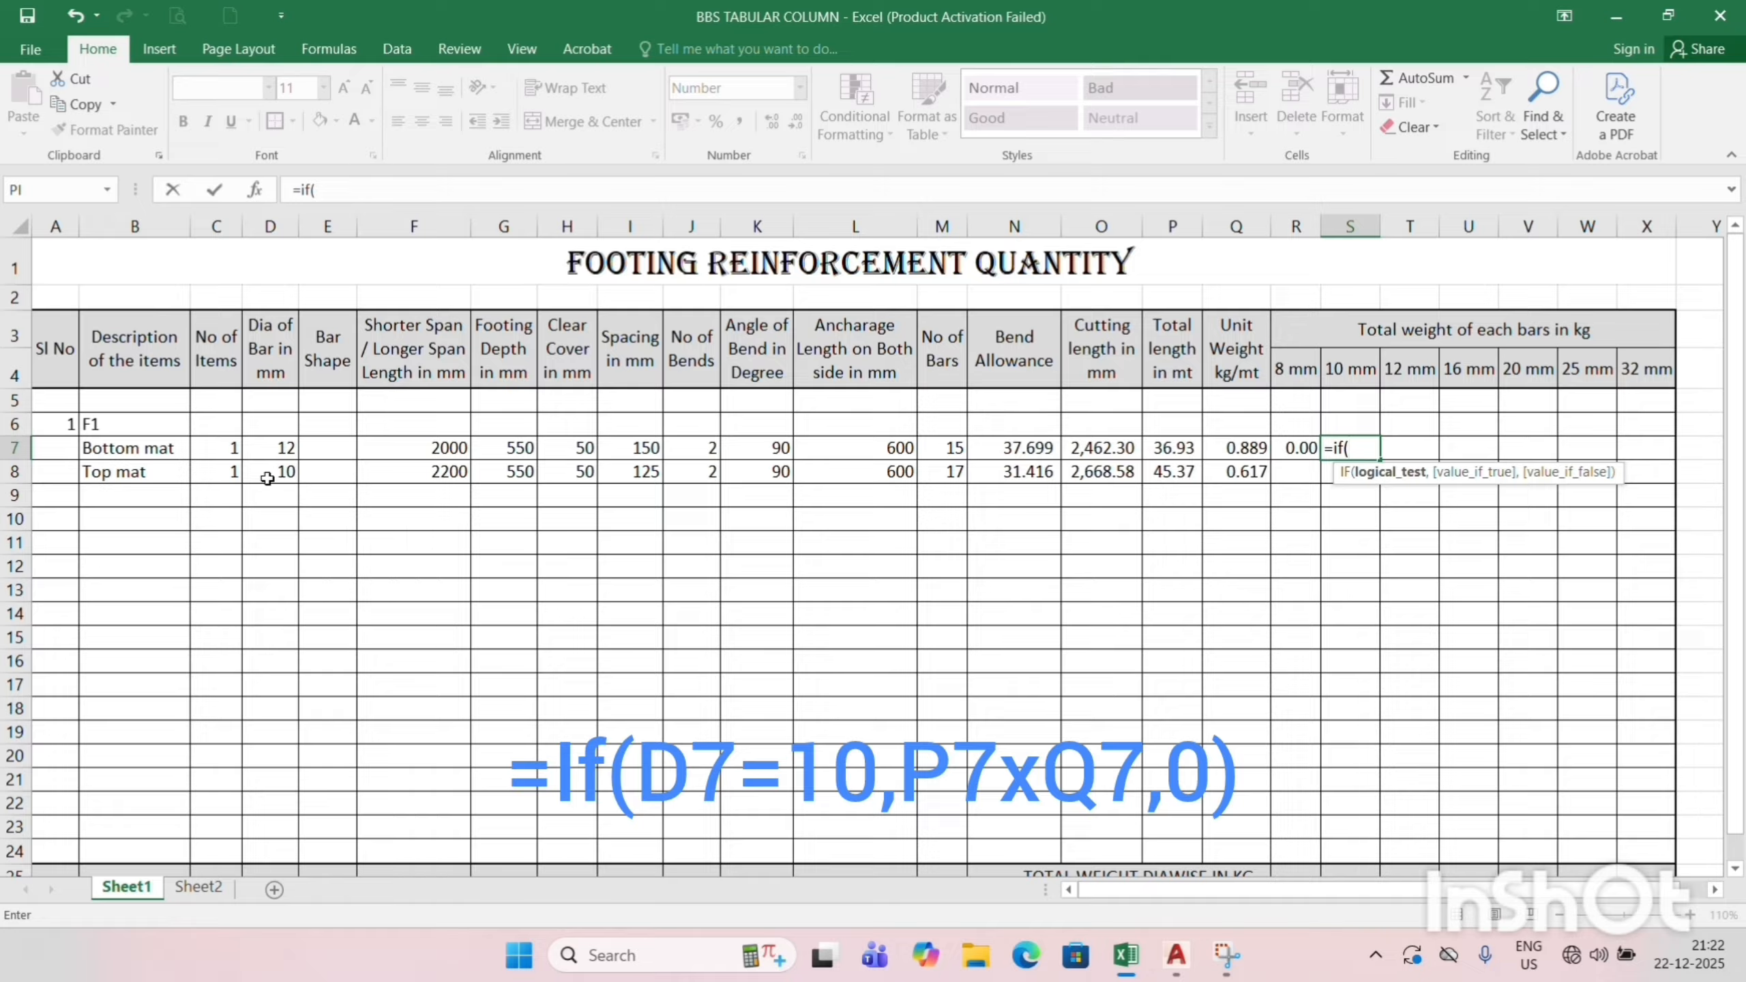
{"action": "left_click", "coordinate": [271, 428]}
{"action": "left_click", "coordinate": [269, 448]}
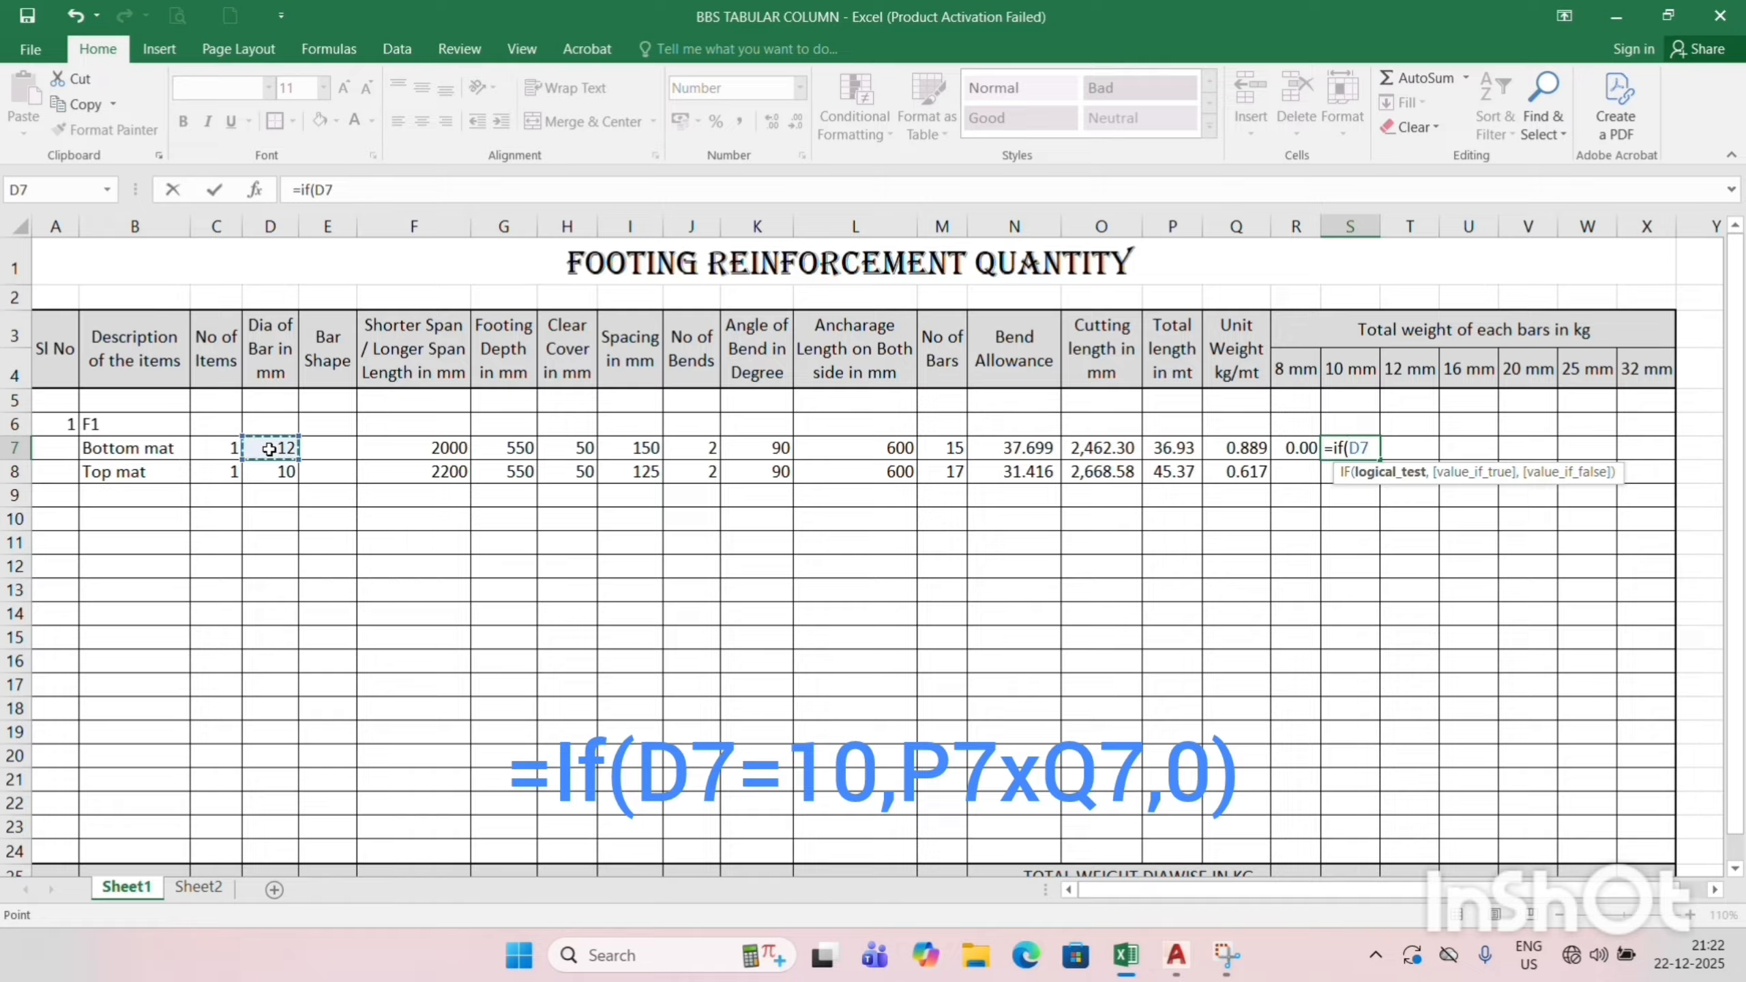
{"action": "type", "text": "=10"}
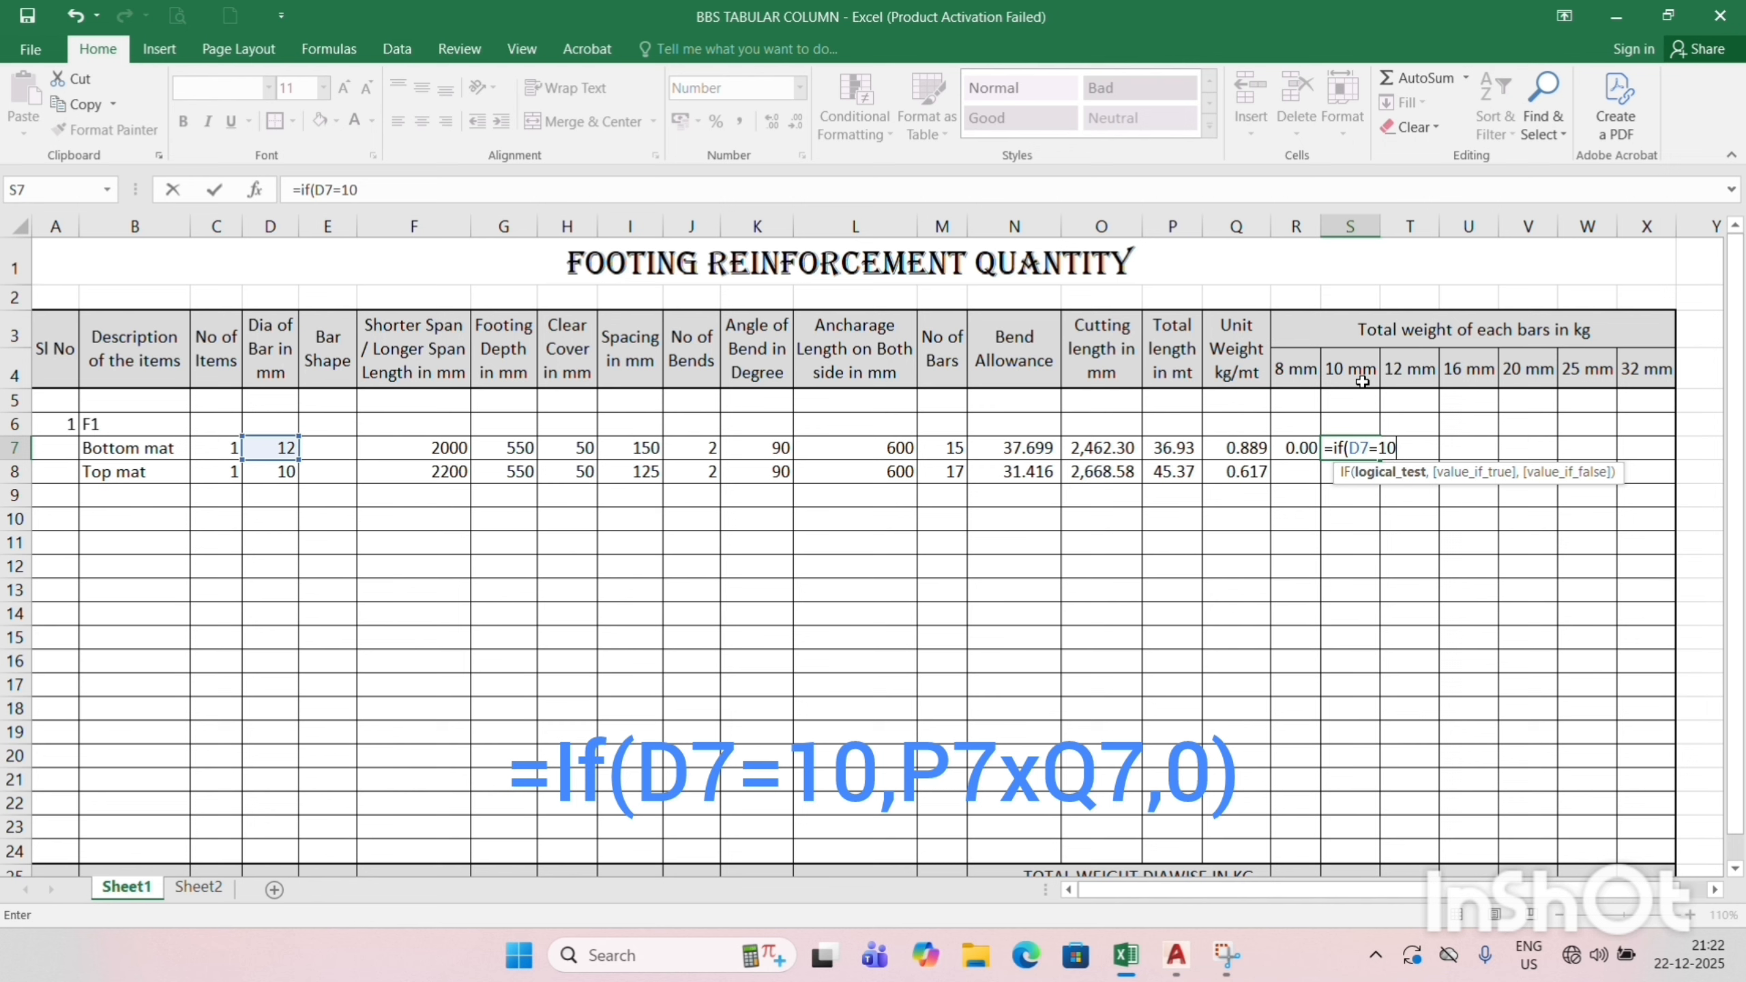
{"action": "type", "text": ","}
{"action": "left_click", "coordinate": [1180, 450]}
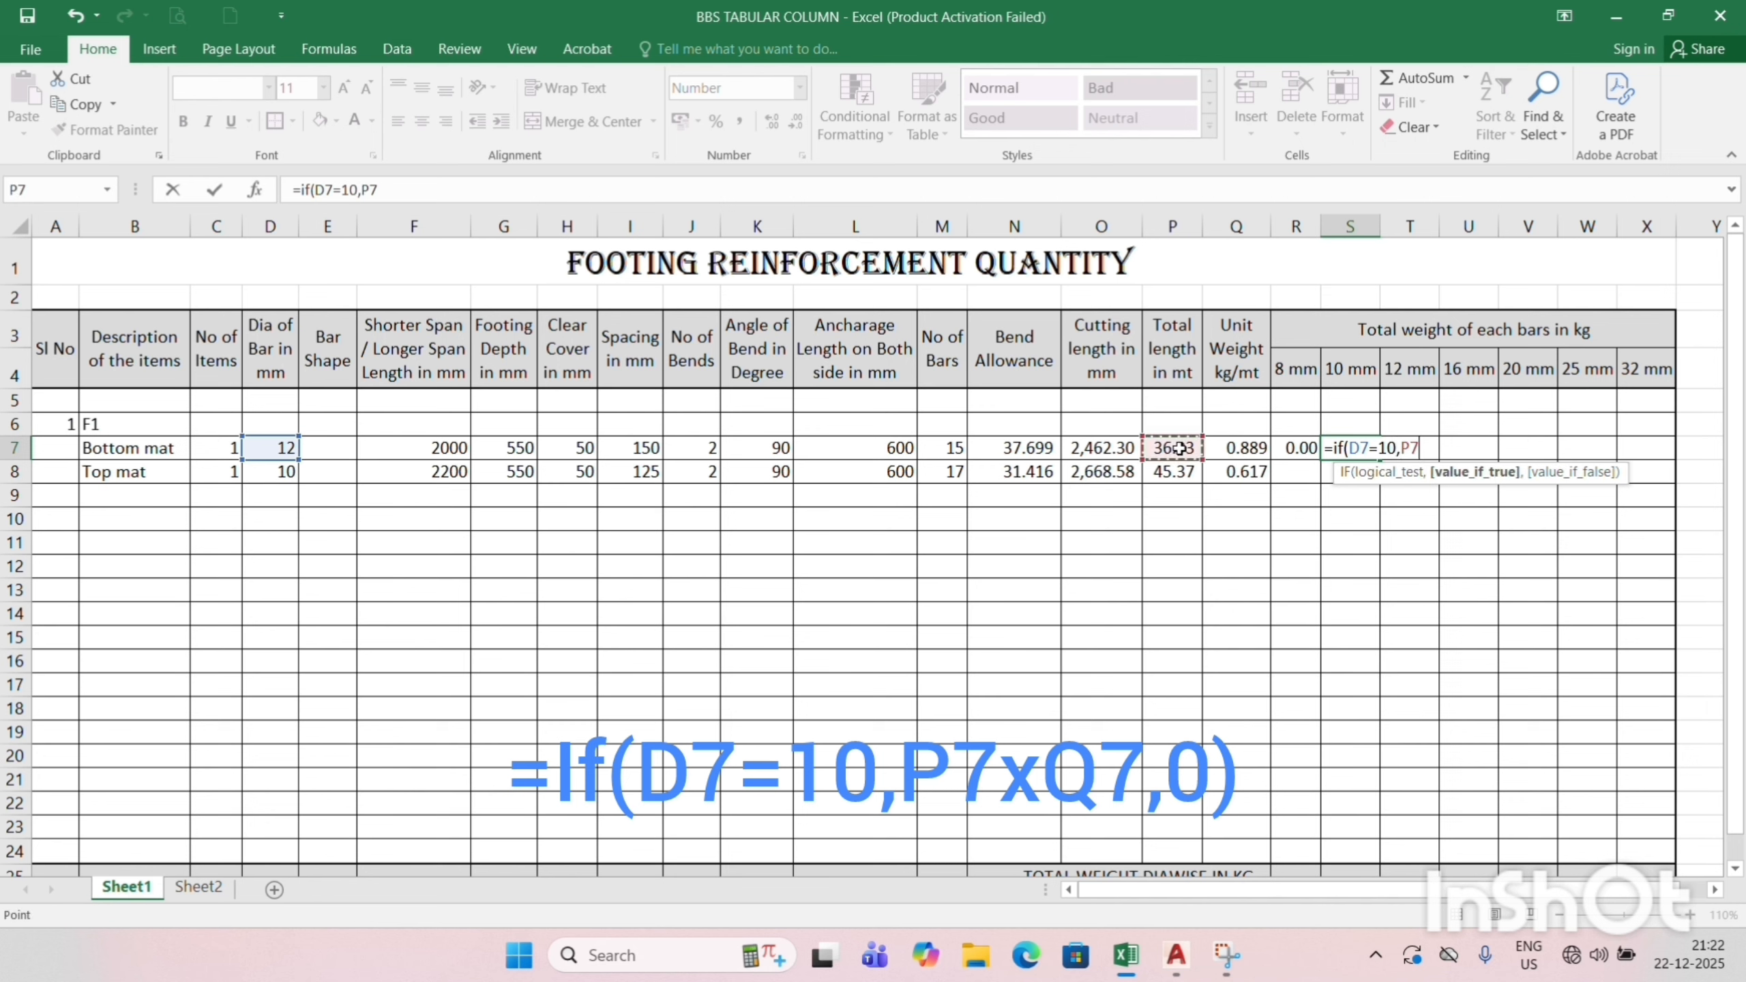
{"action": "type", "text": "*"}
{"action": "left_click", "coordinate": [1234, 451]}
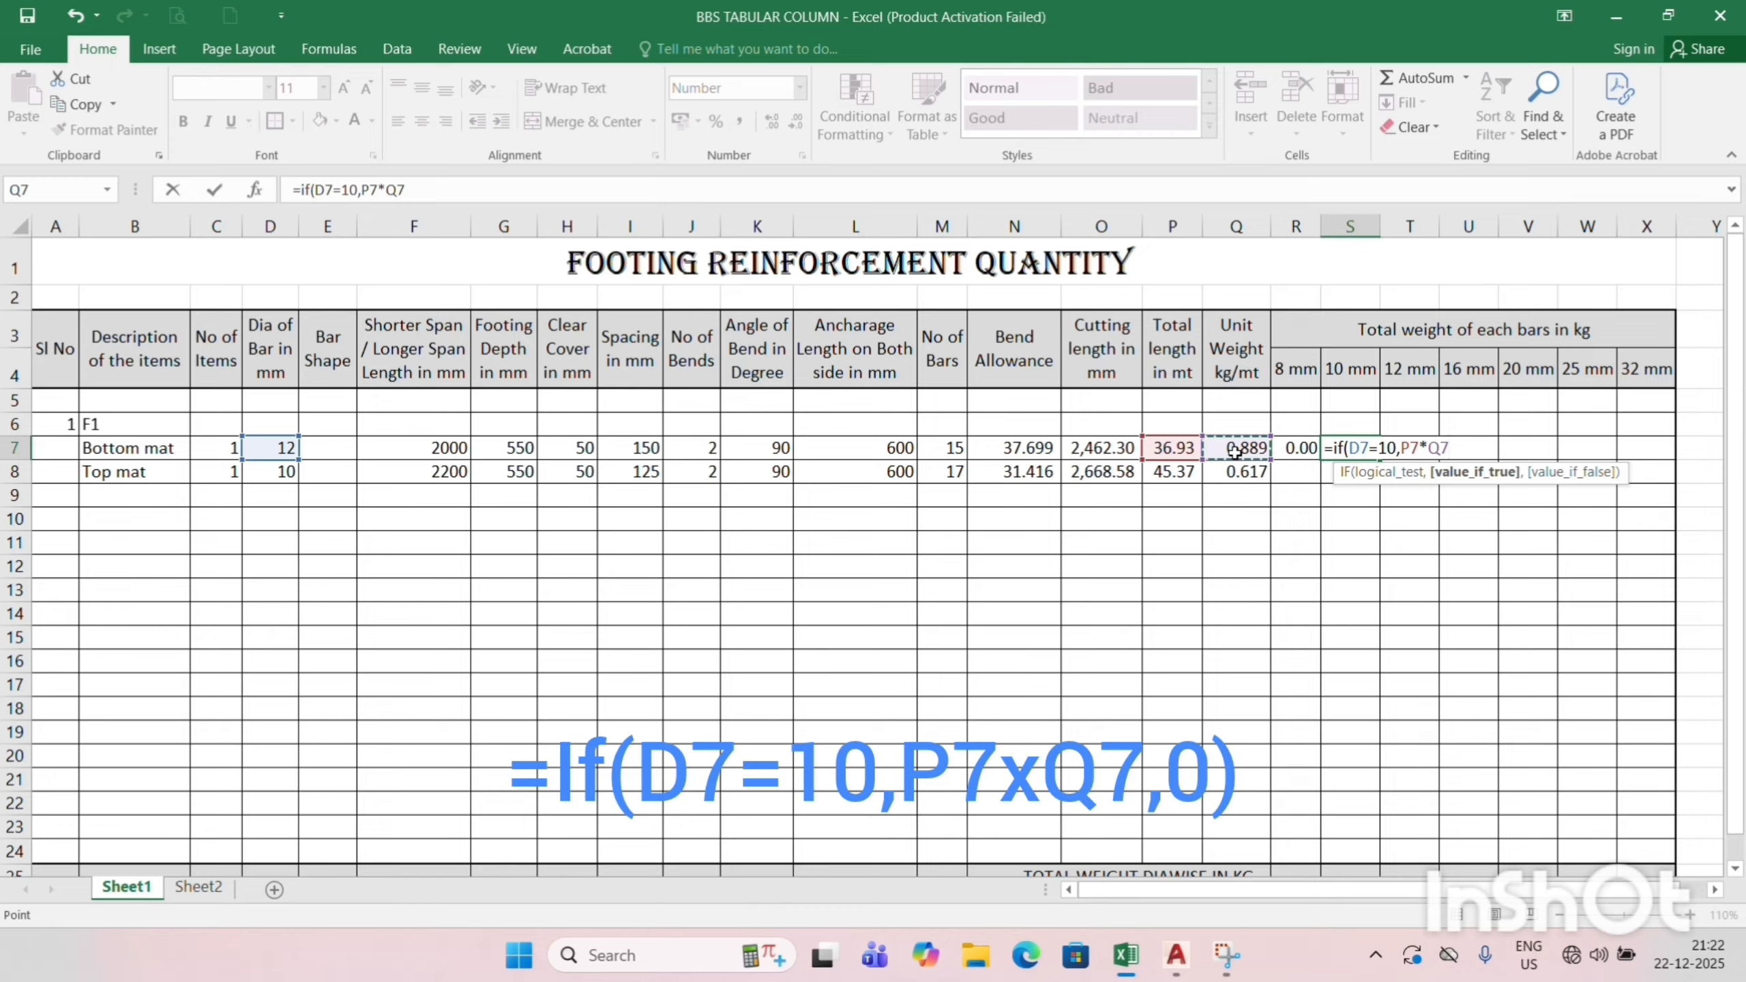
{"action": "type", "text": ","}
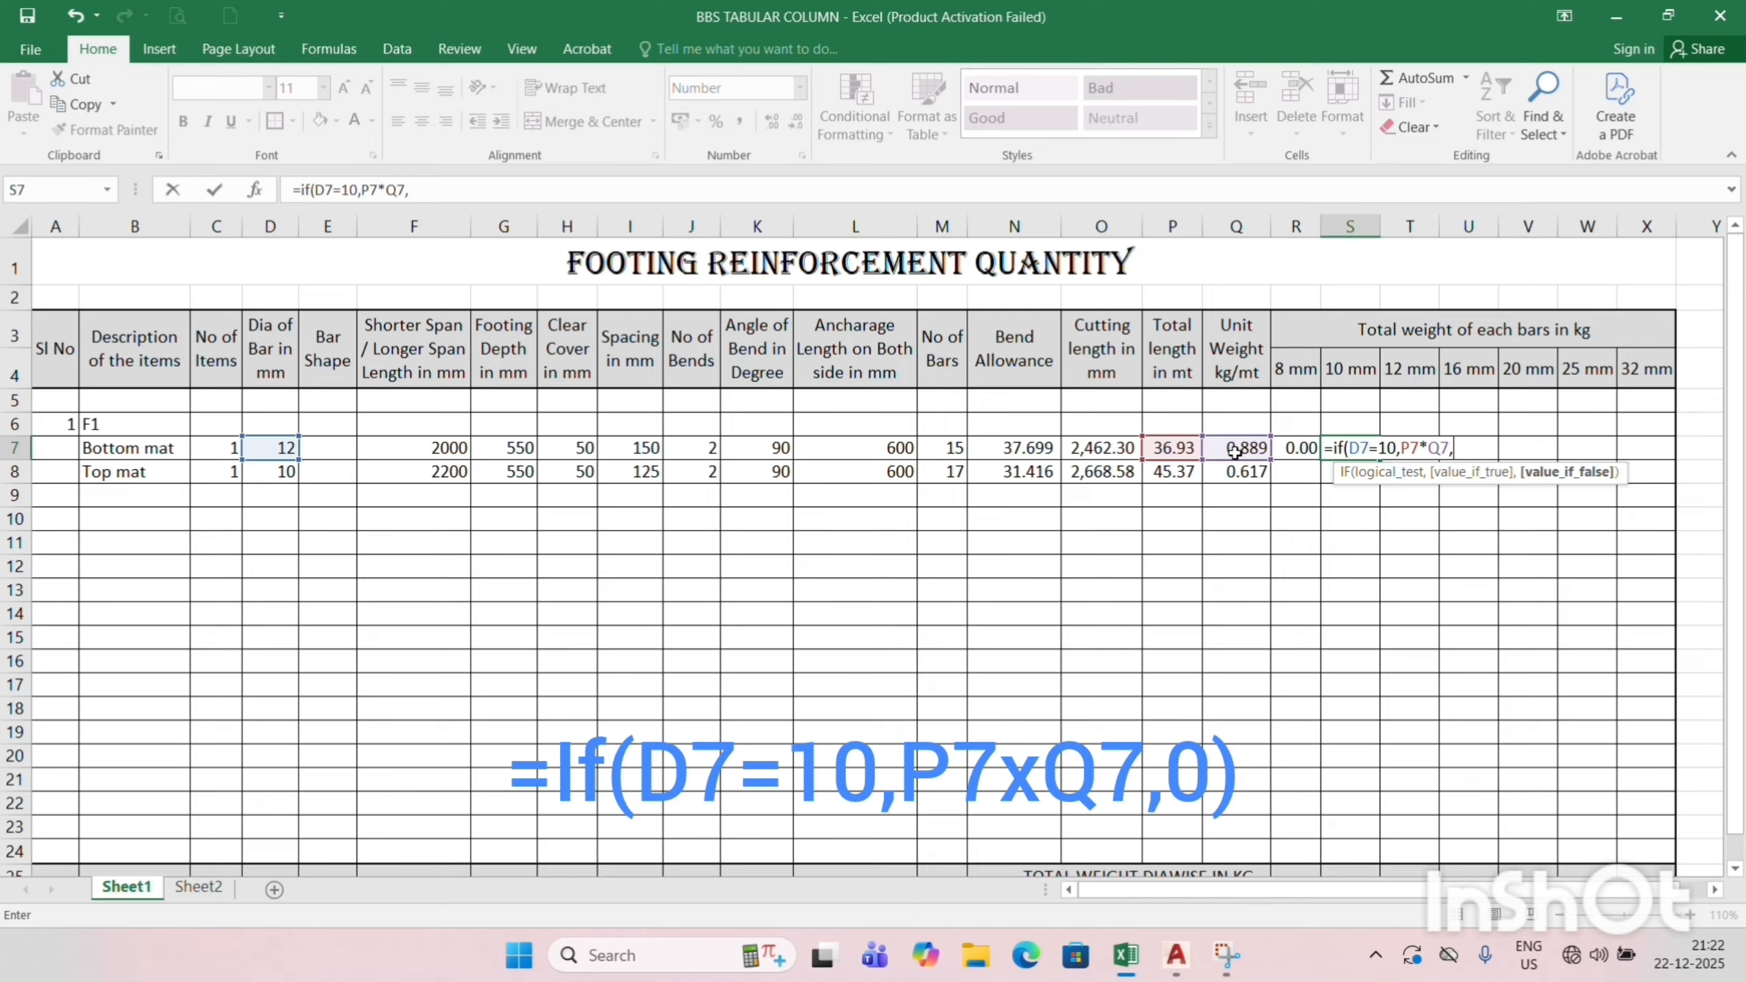
{"action": "type", "text": "0)"}
{"action": "key", "text": "Return"}
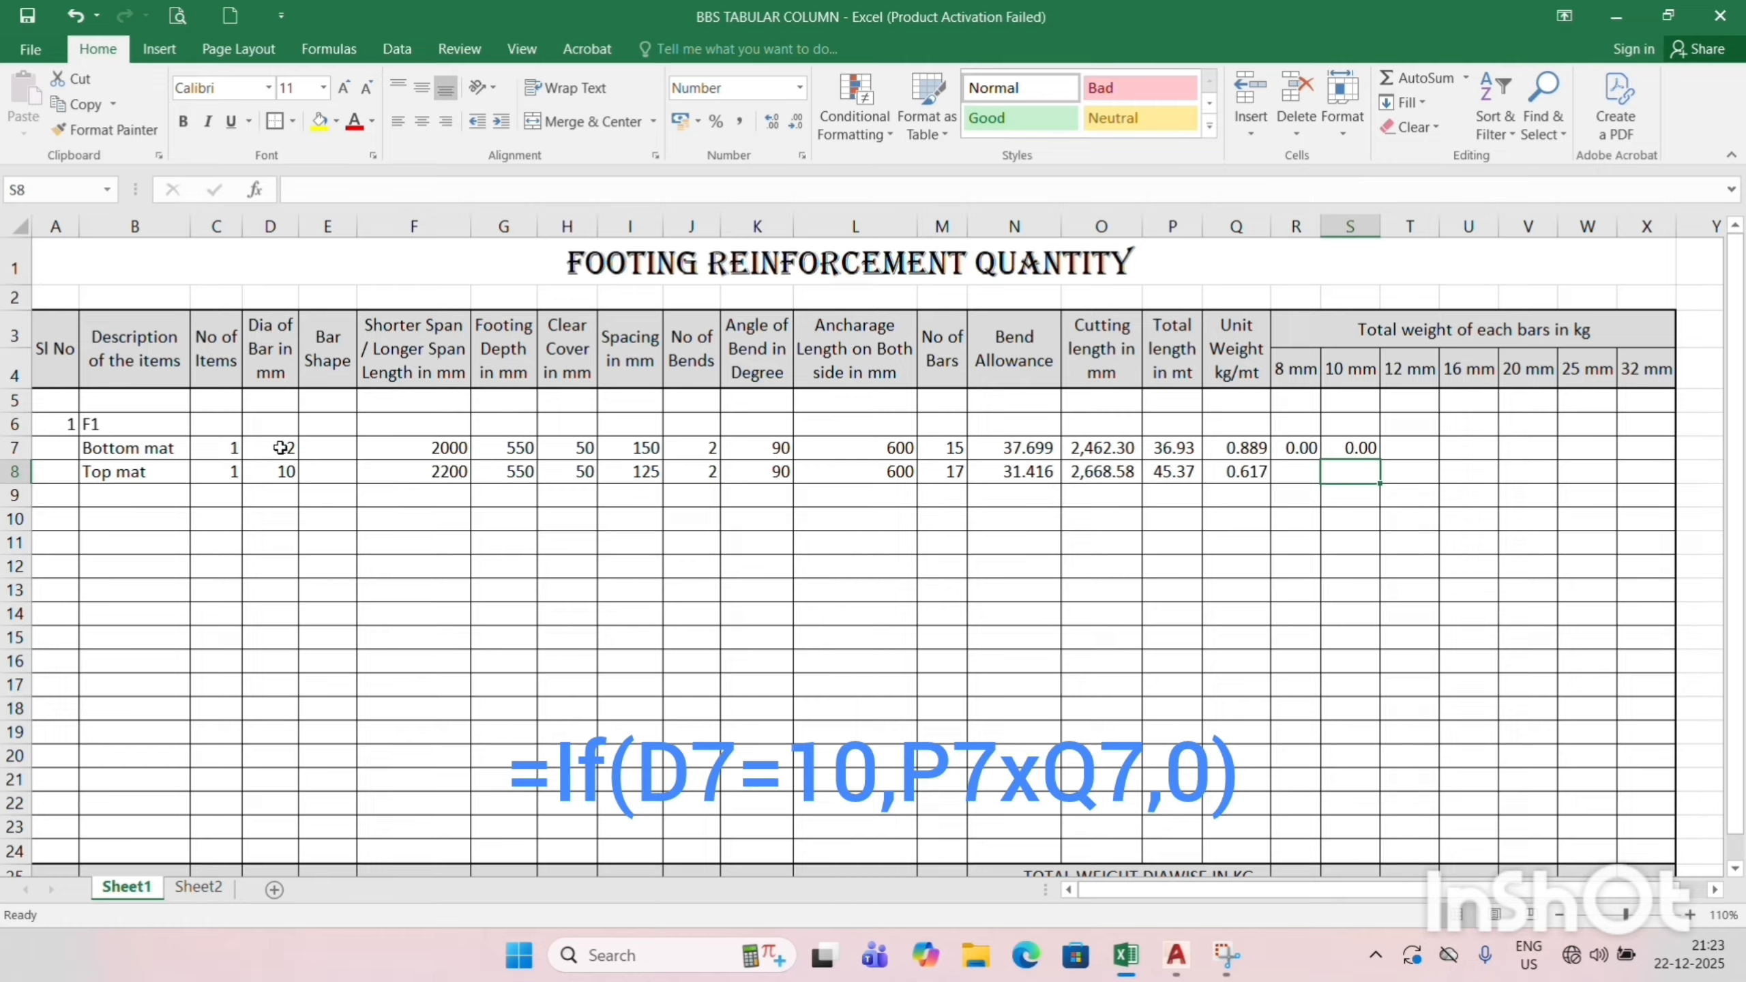
Calculate the bottom mat's weight in the 12 mm column, cell T7, with the conditional formula =IF(D7=12,P7*Q7,0).
{"action": "left_click", "coordinate": [1409, 451]}
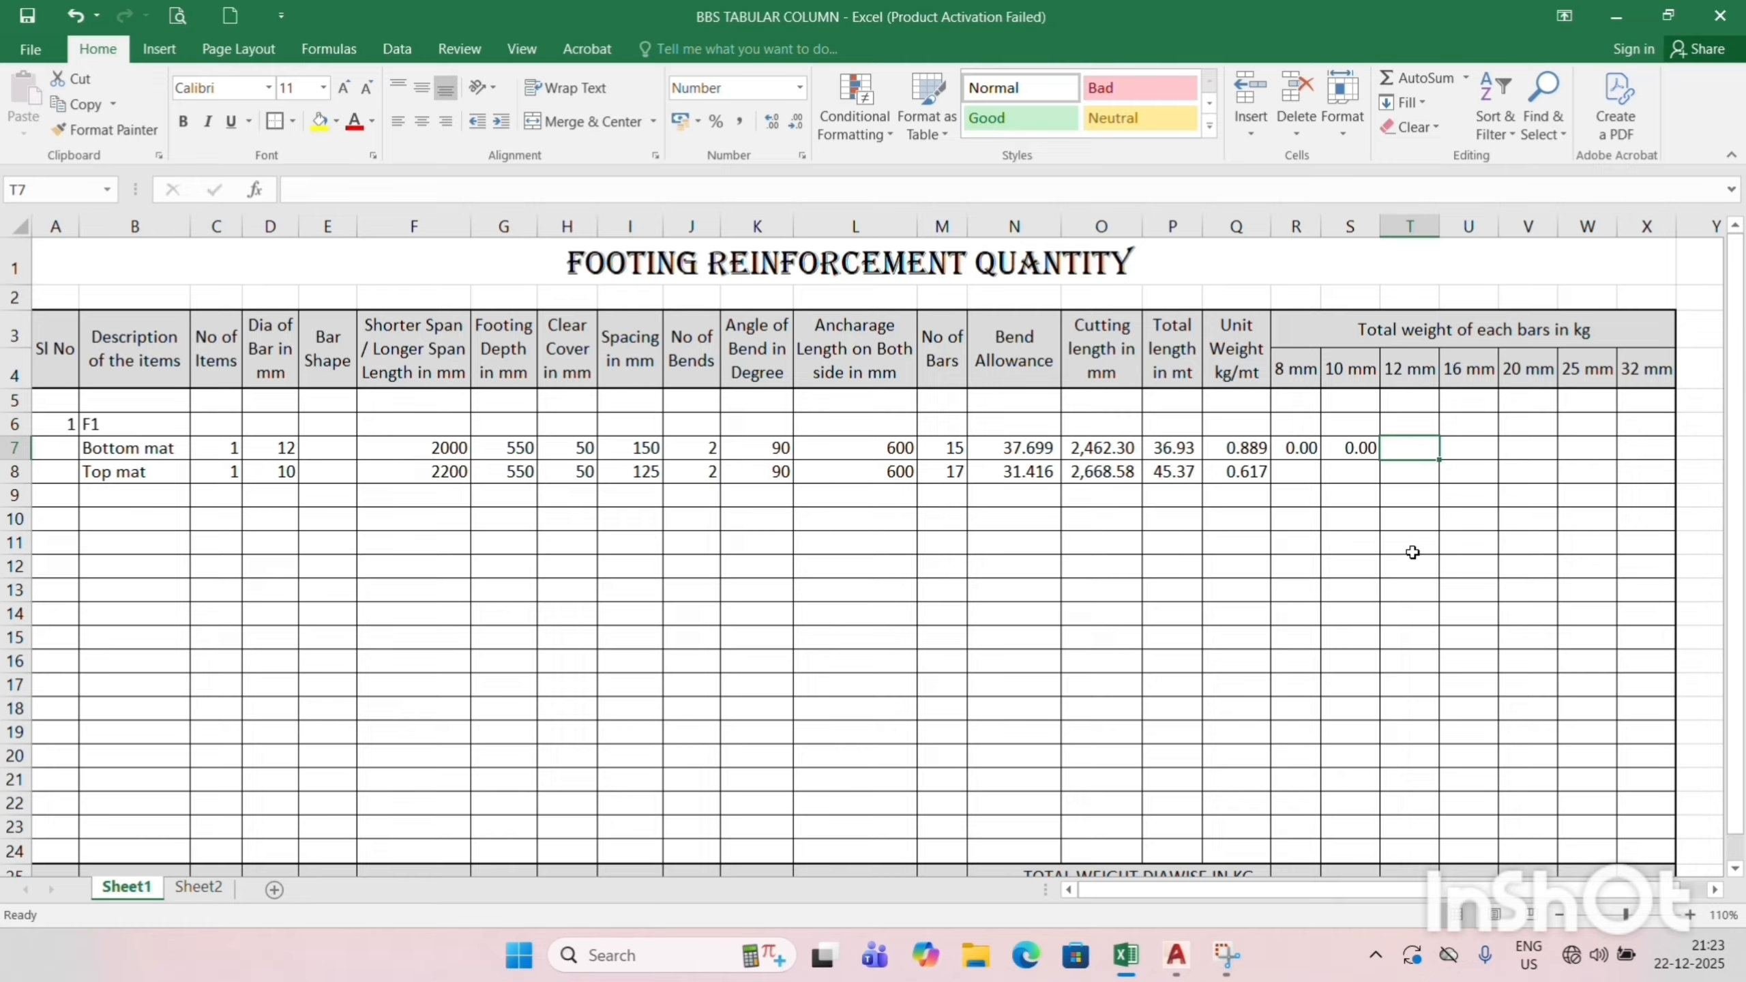
{"action": "type", "text": "="}
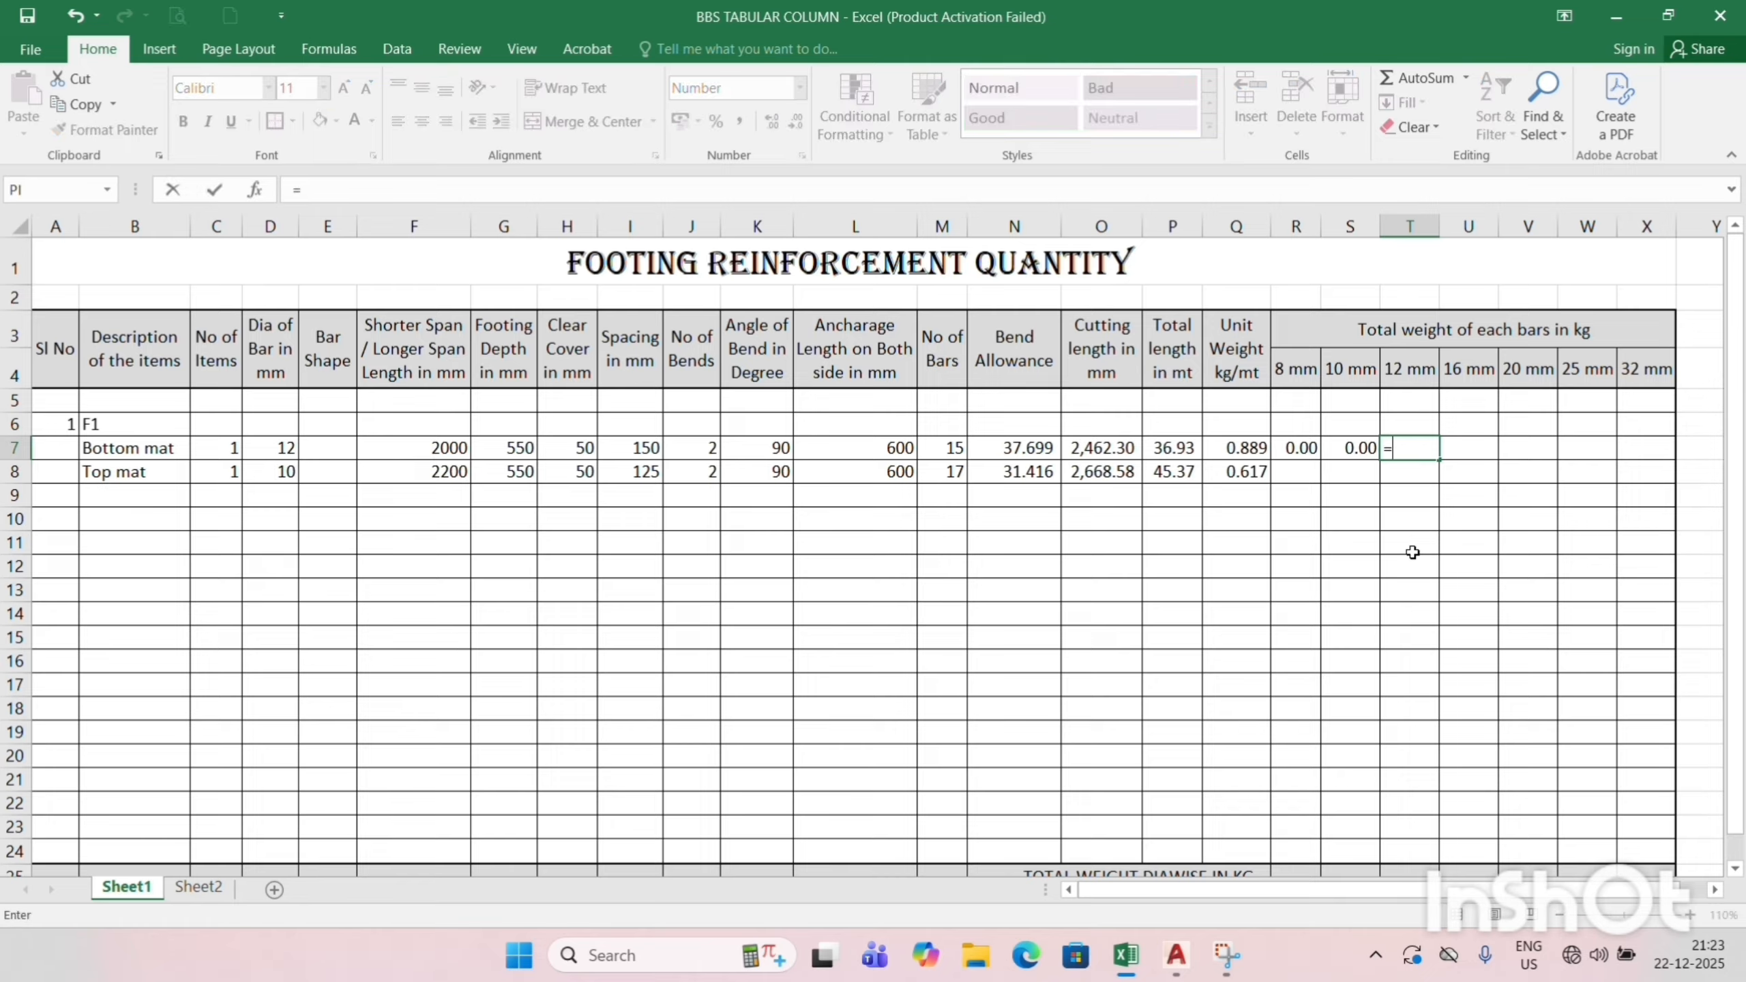
{"action": "type", "text": "if("}
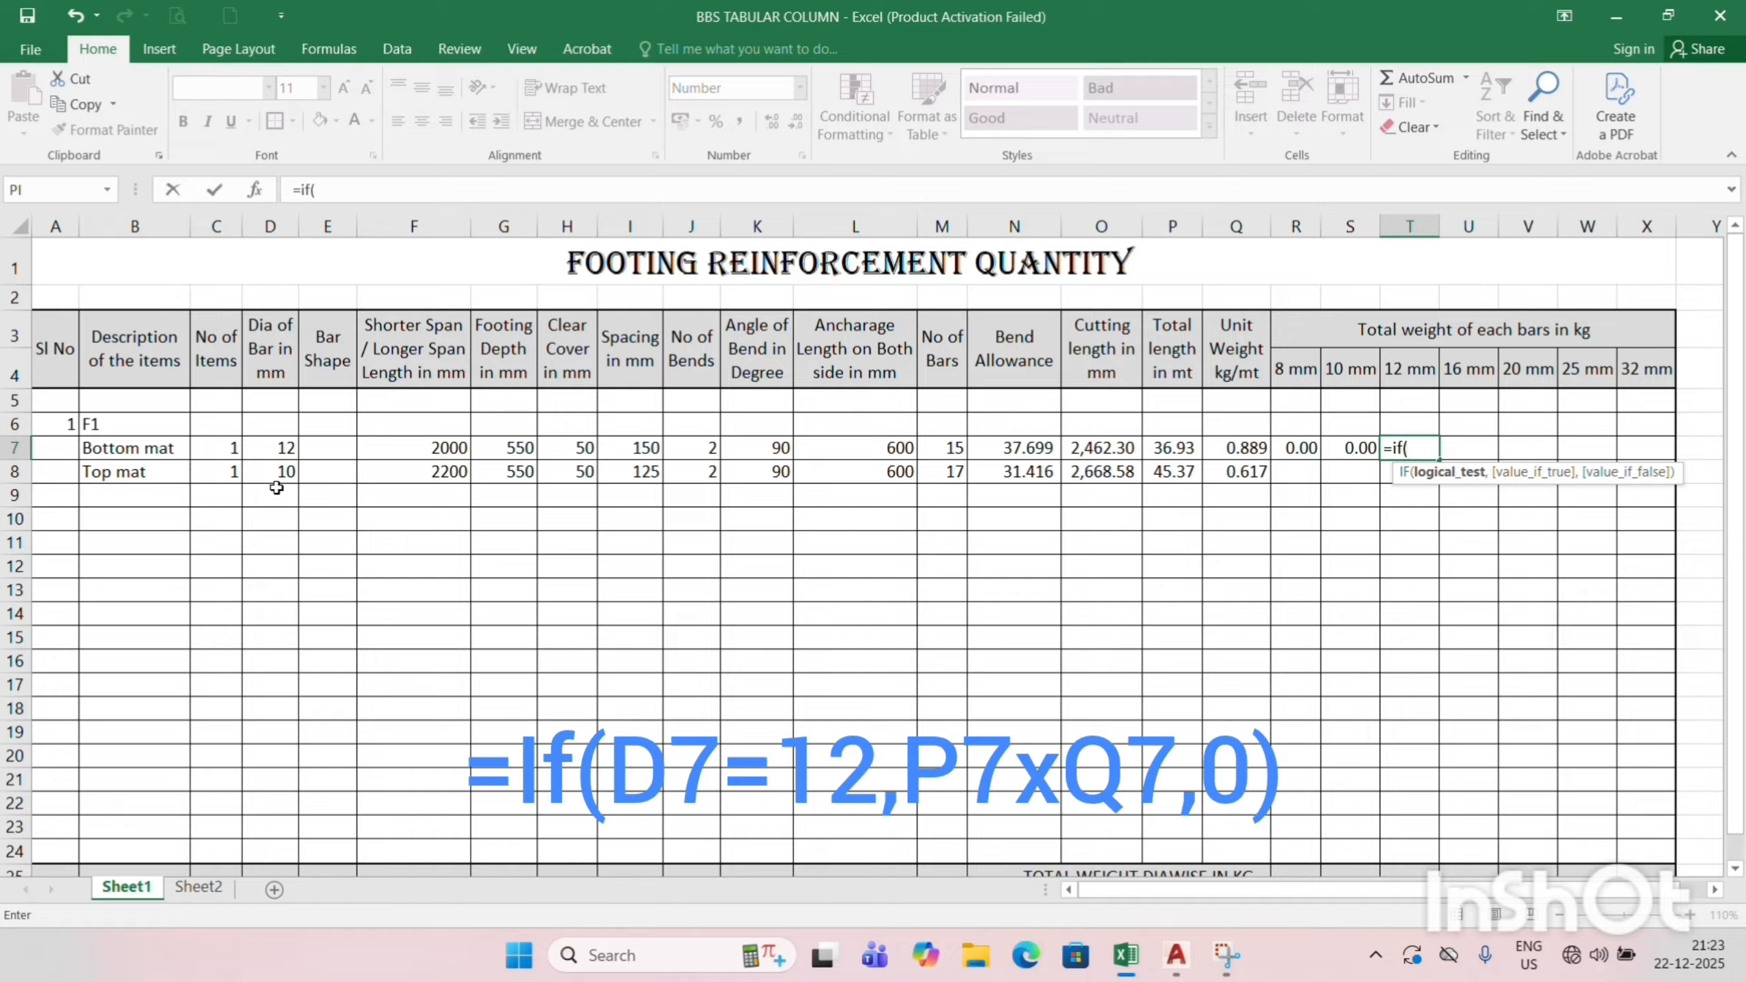
{"action": "left_click", "coordinate": [278, 446]}
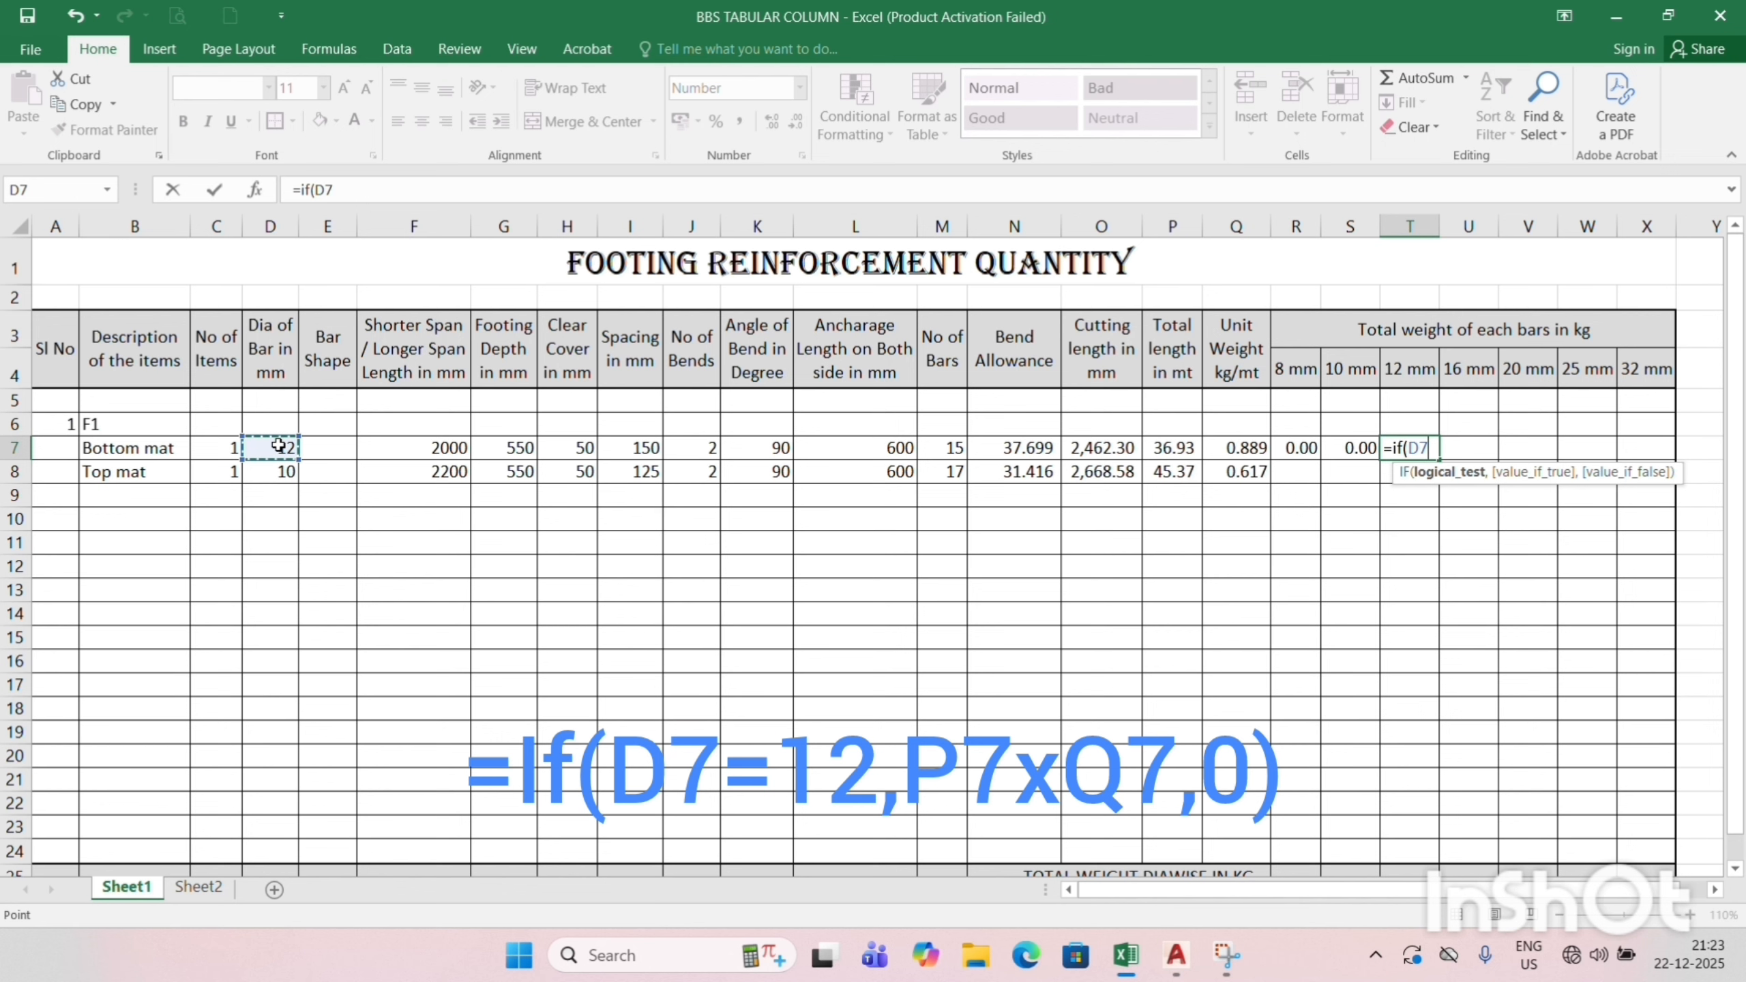
{"action": "type", "text": "=12,"}
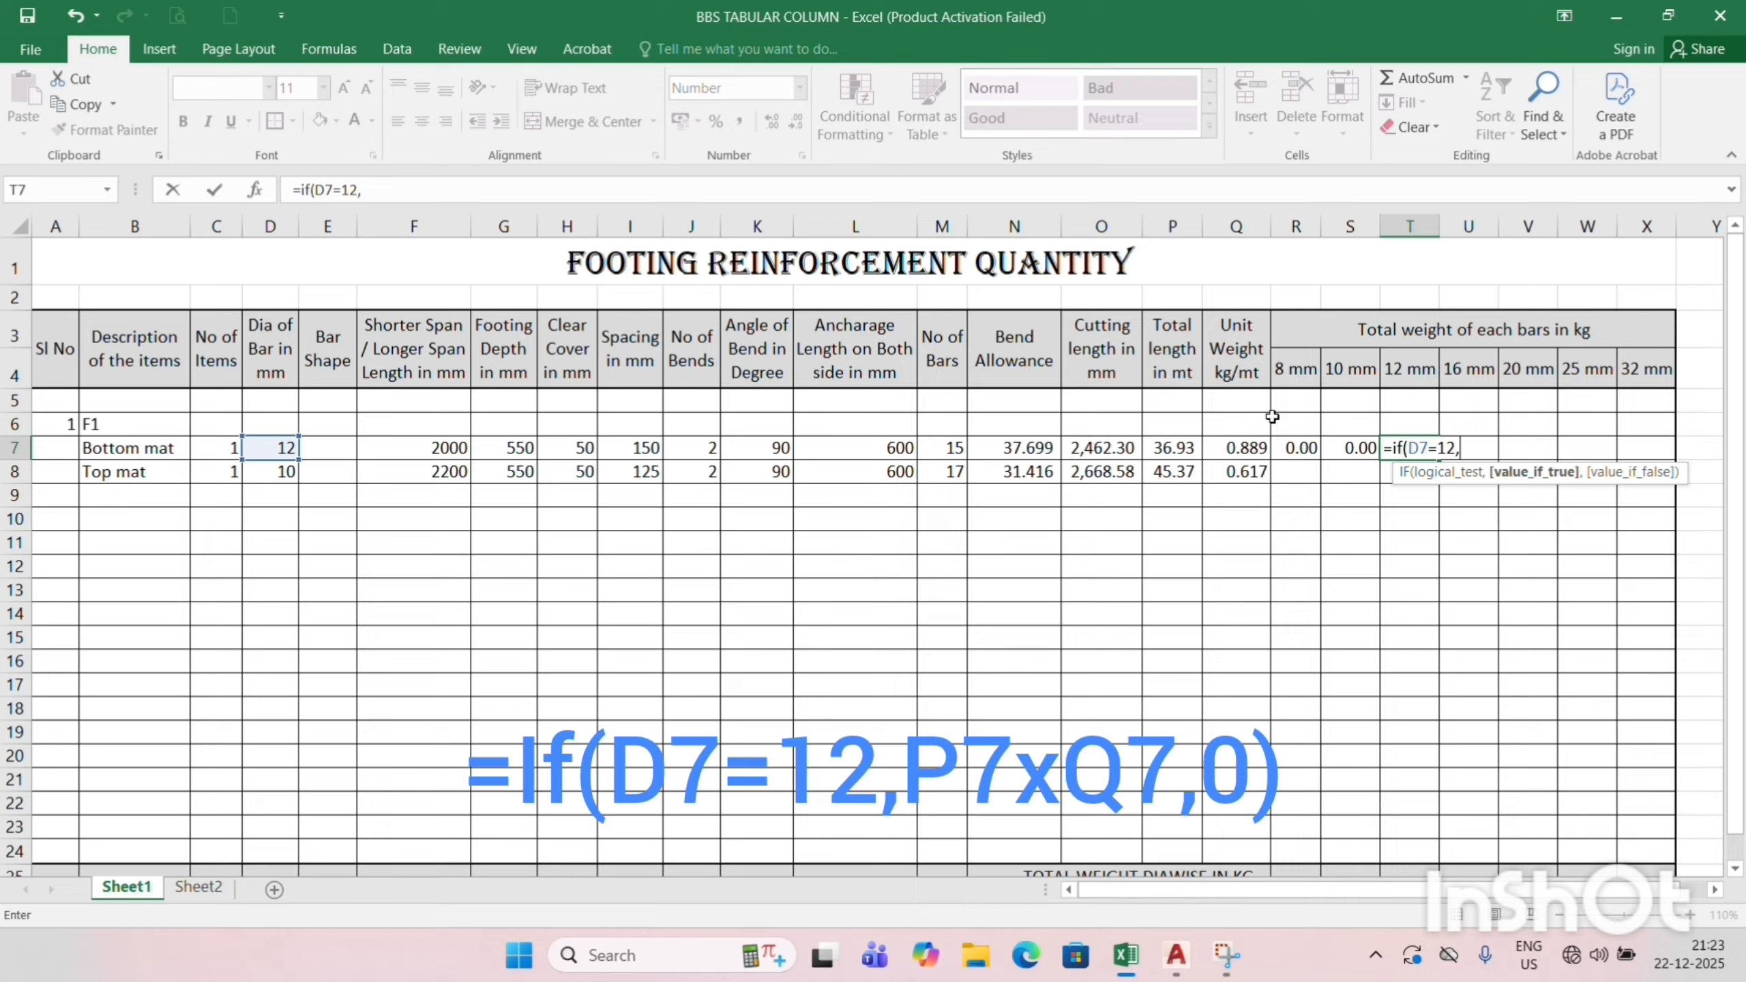
{"action": "left_click", "coordinate": [1177, 449]}
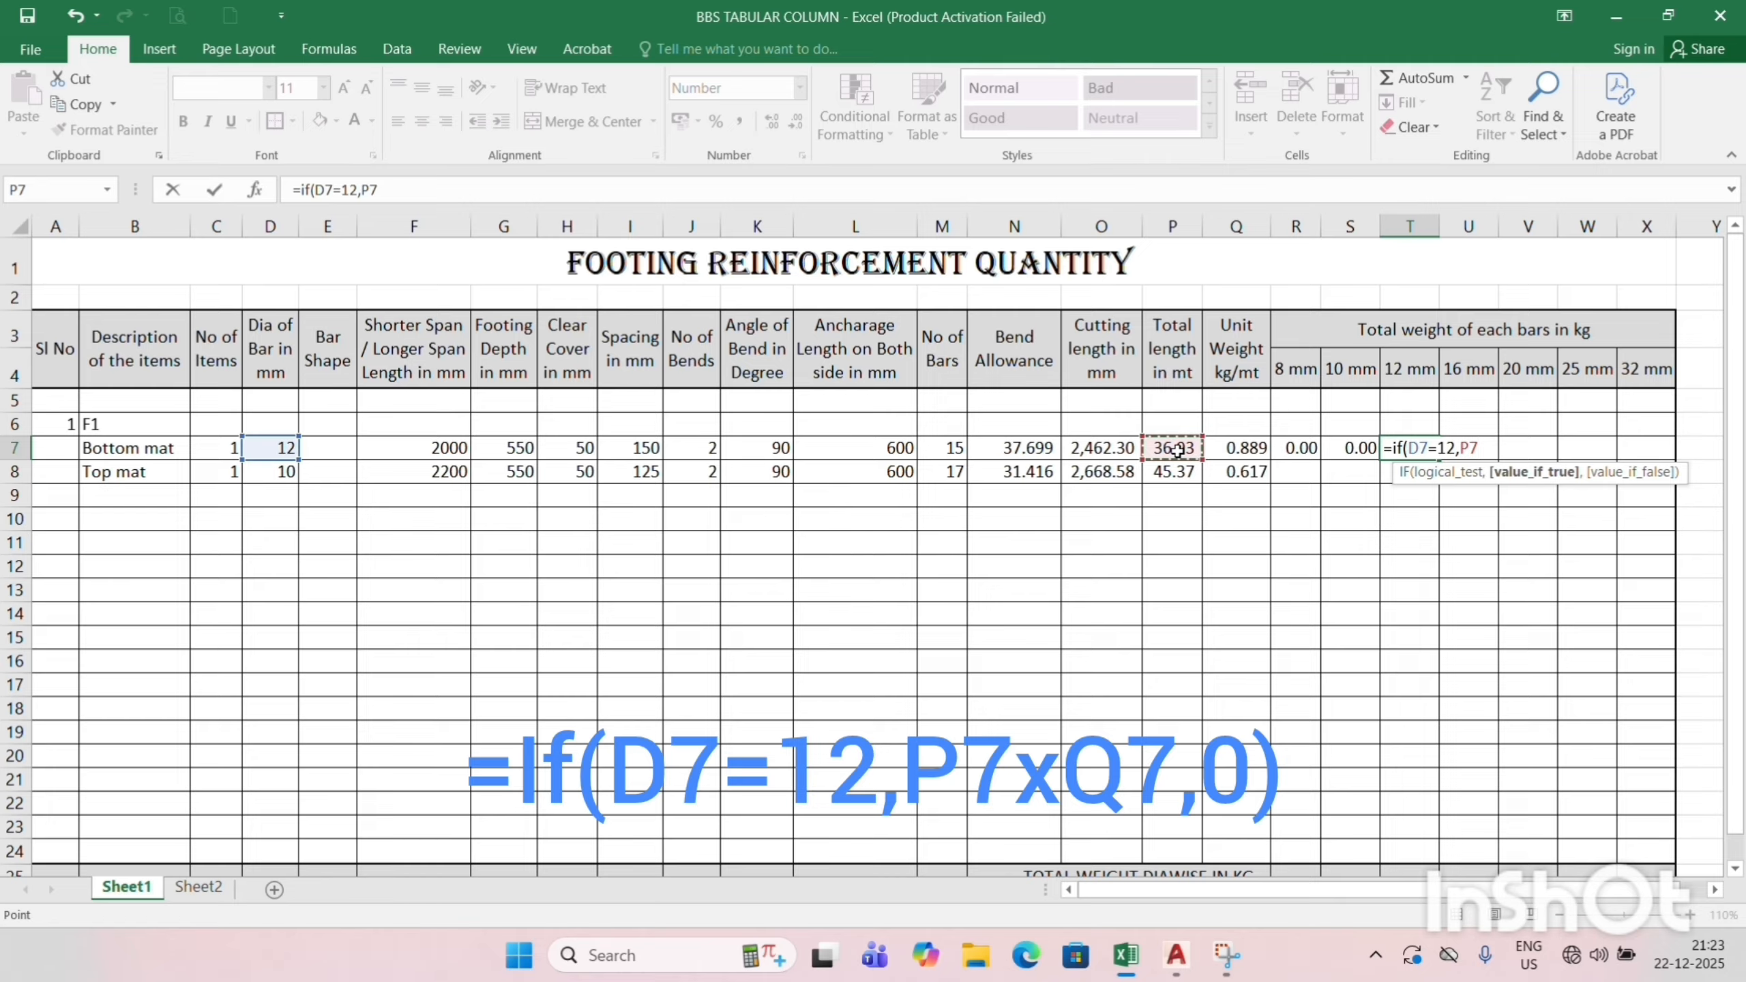
{"action": "type", "text": "*"}
{"action": "left_click", "coordinate": [1242, 451]}
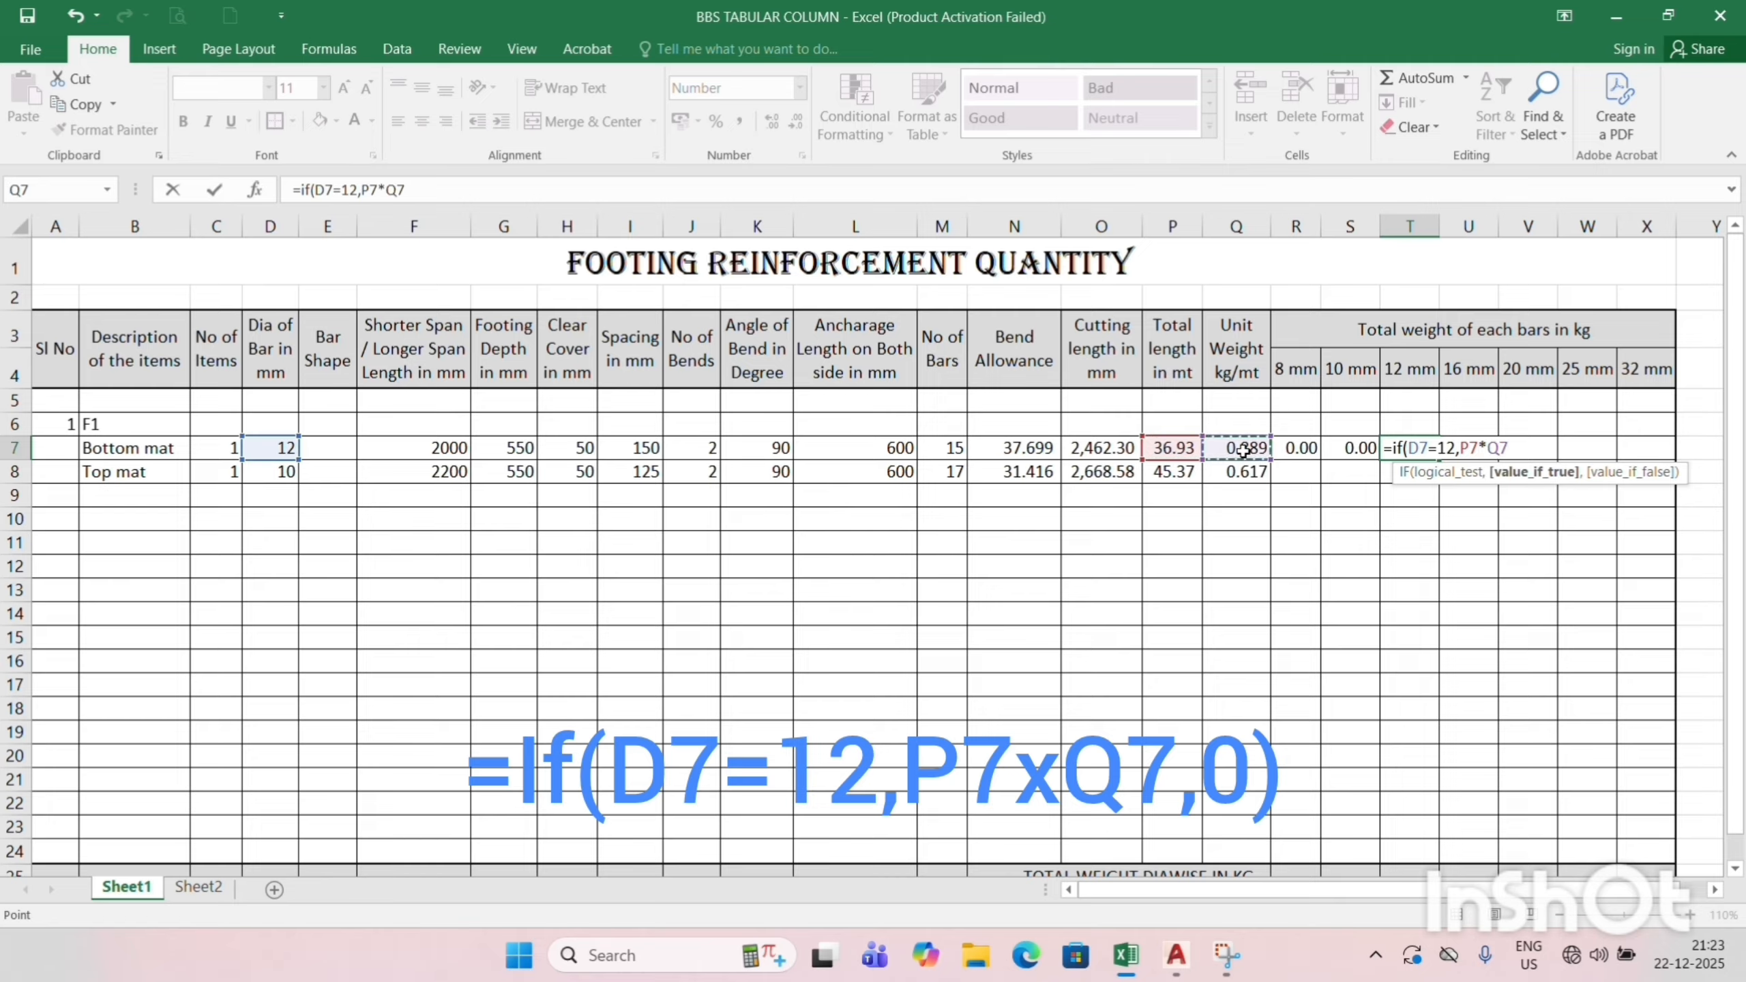
{"action": "type", "text": ",0"}
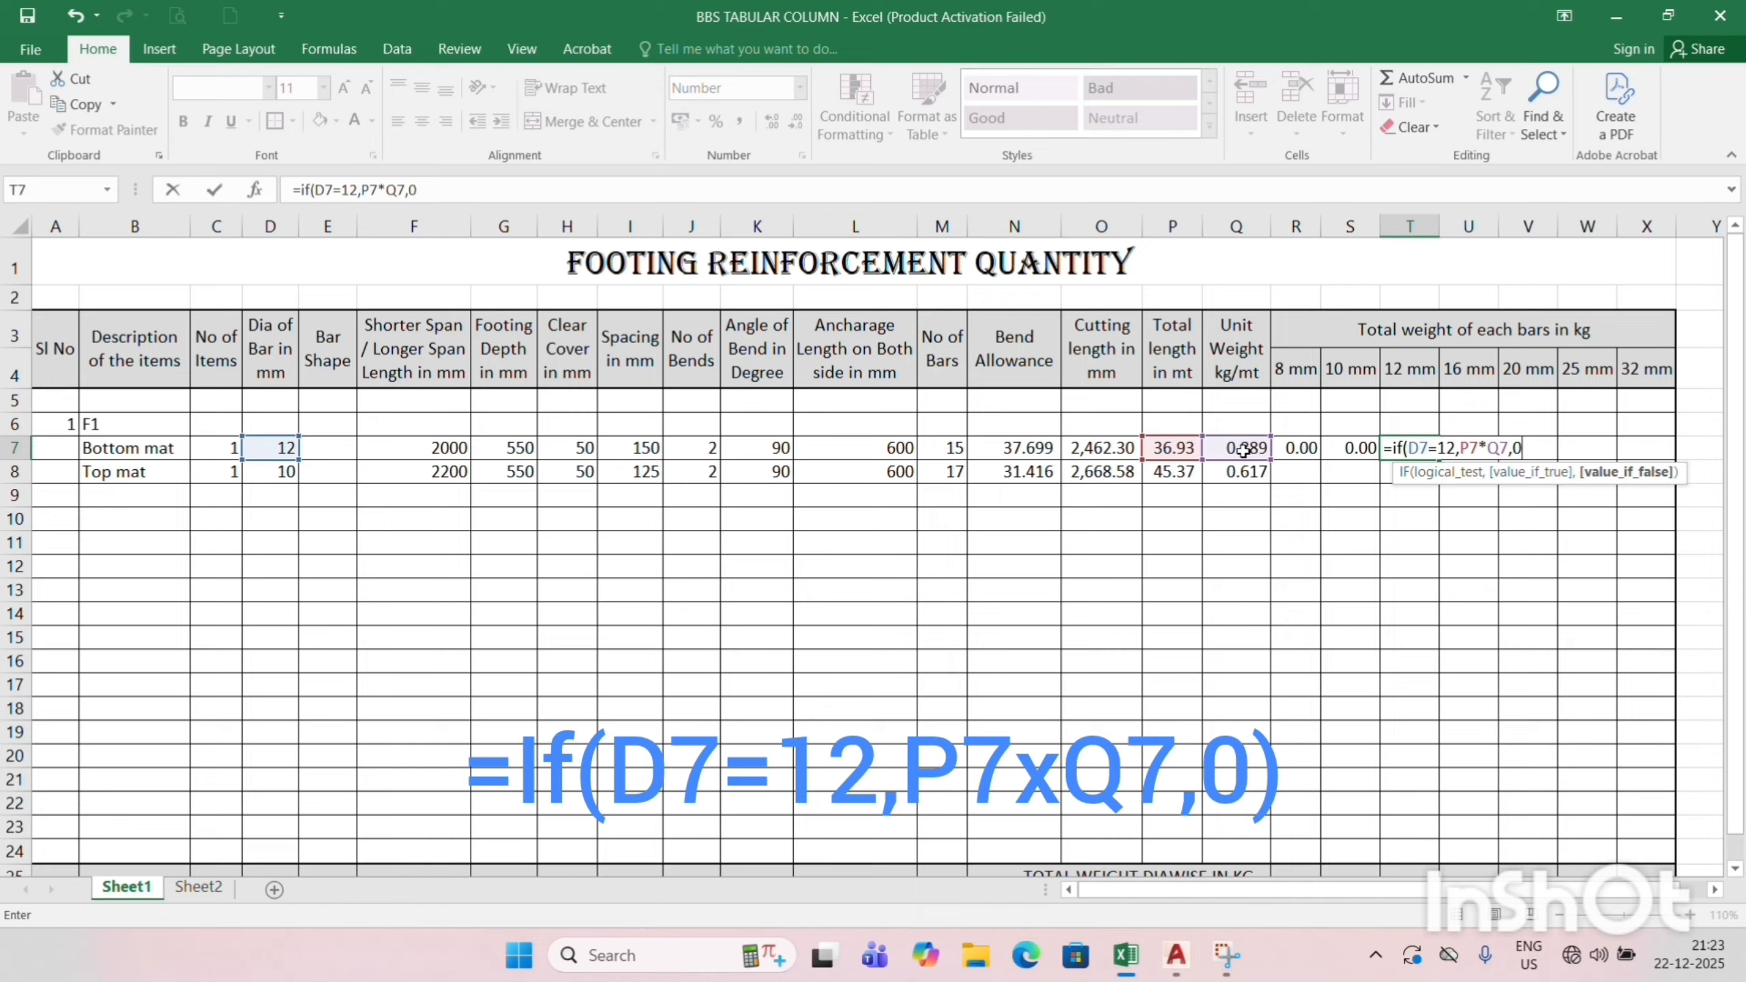
{"action": "key", "text": "Return"}
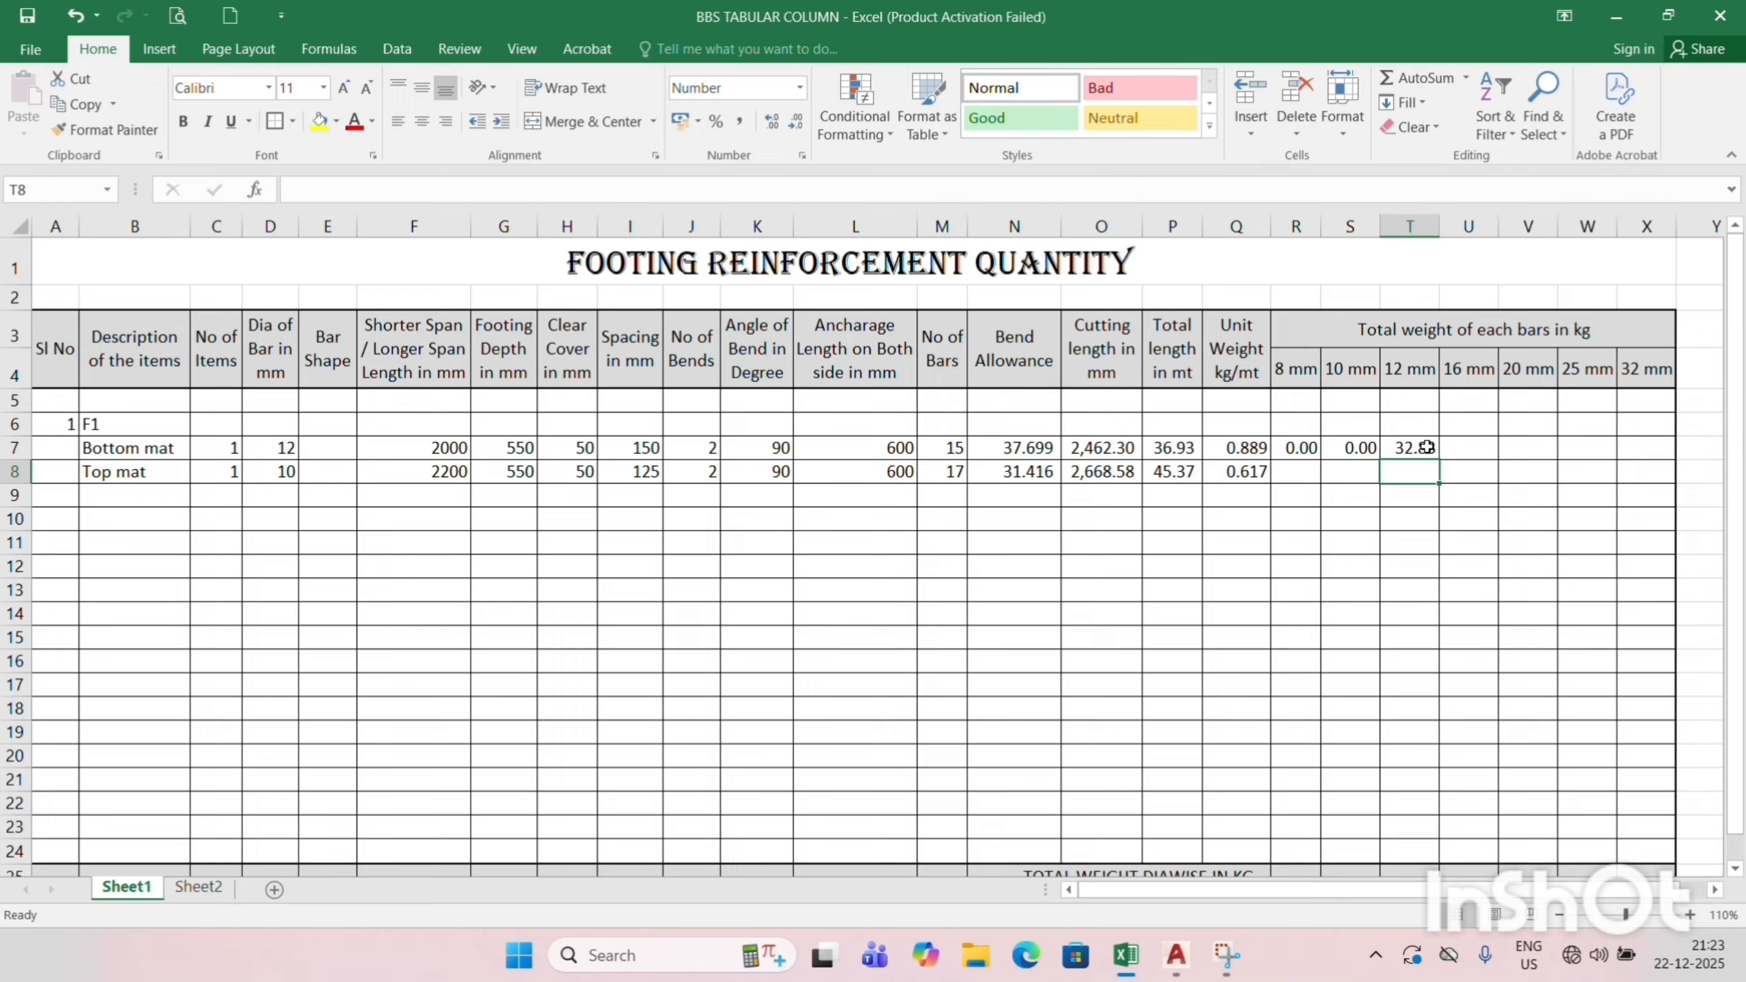
Calculate the bottom mat's weight in the 16 mm column, cell U7, with the conditional formula =IF(D7=16,P7*Q7,0).
{"action": "left_click", "coordinate": [1475, 456]}
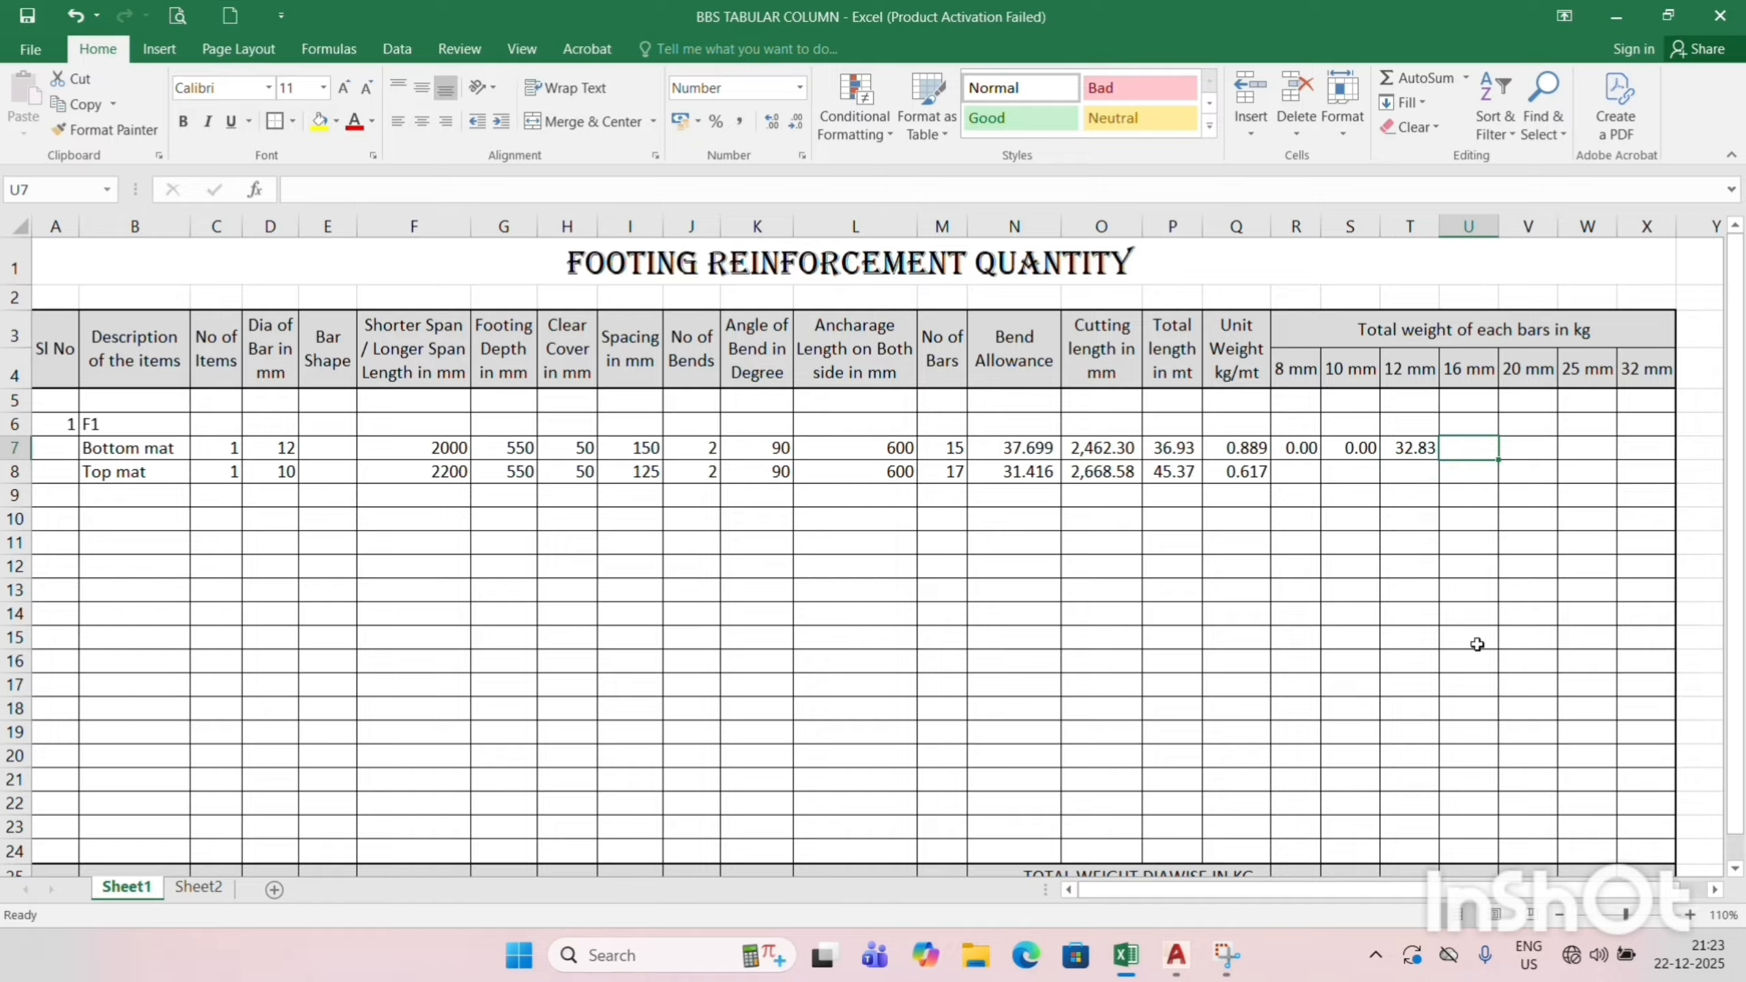
{"action": "type", "text": "="}
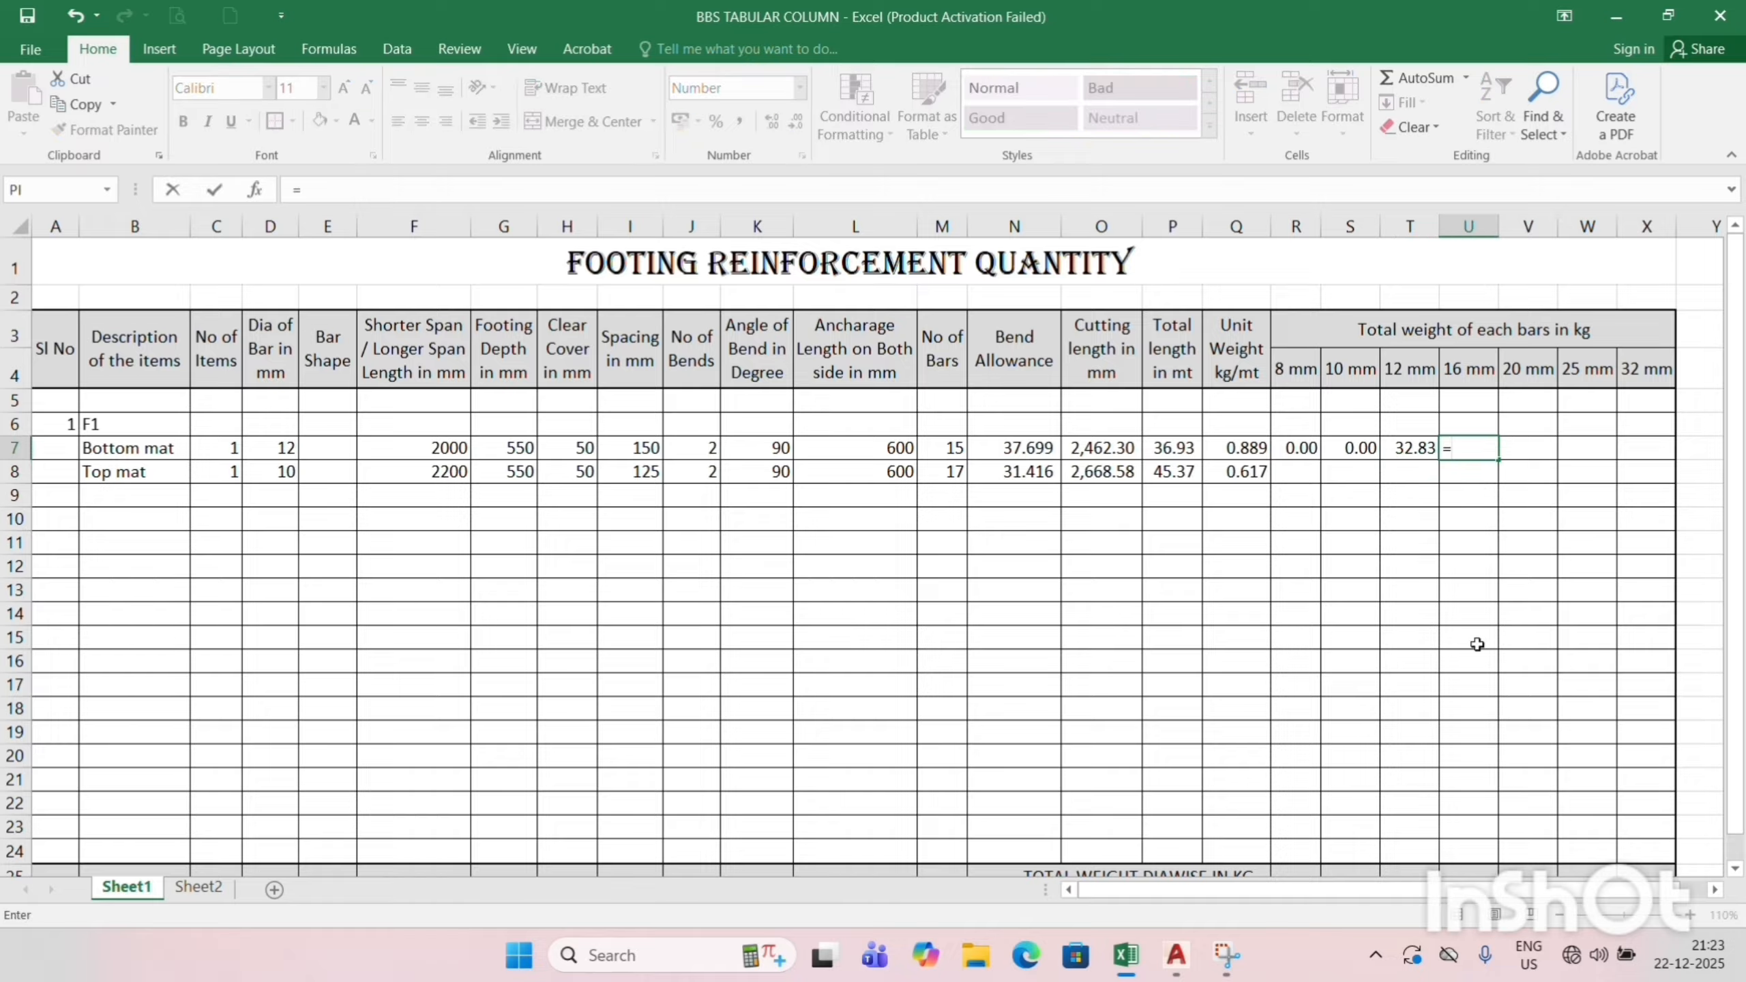
{"action": "type", "text": "if"}
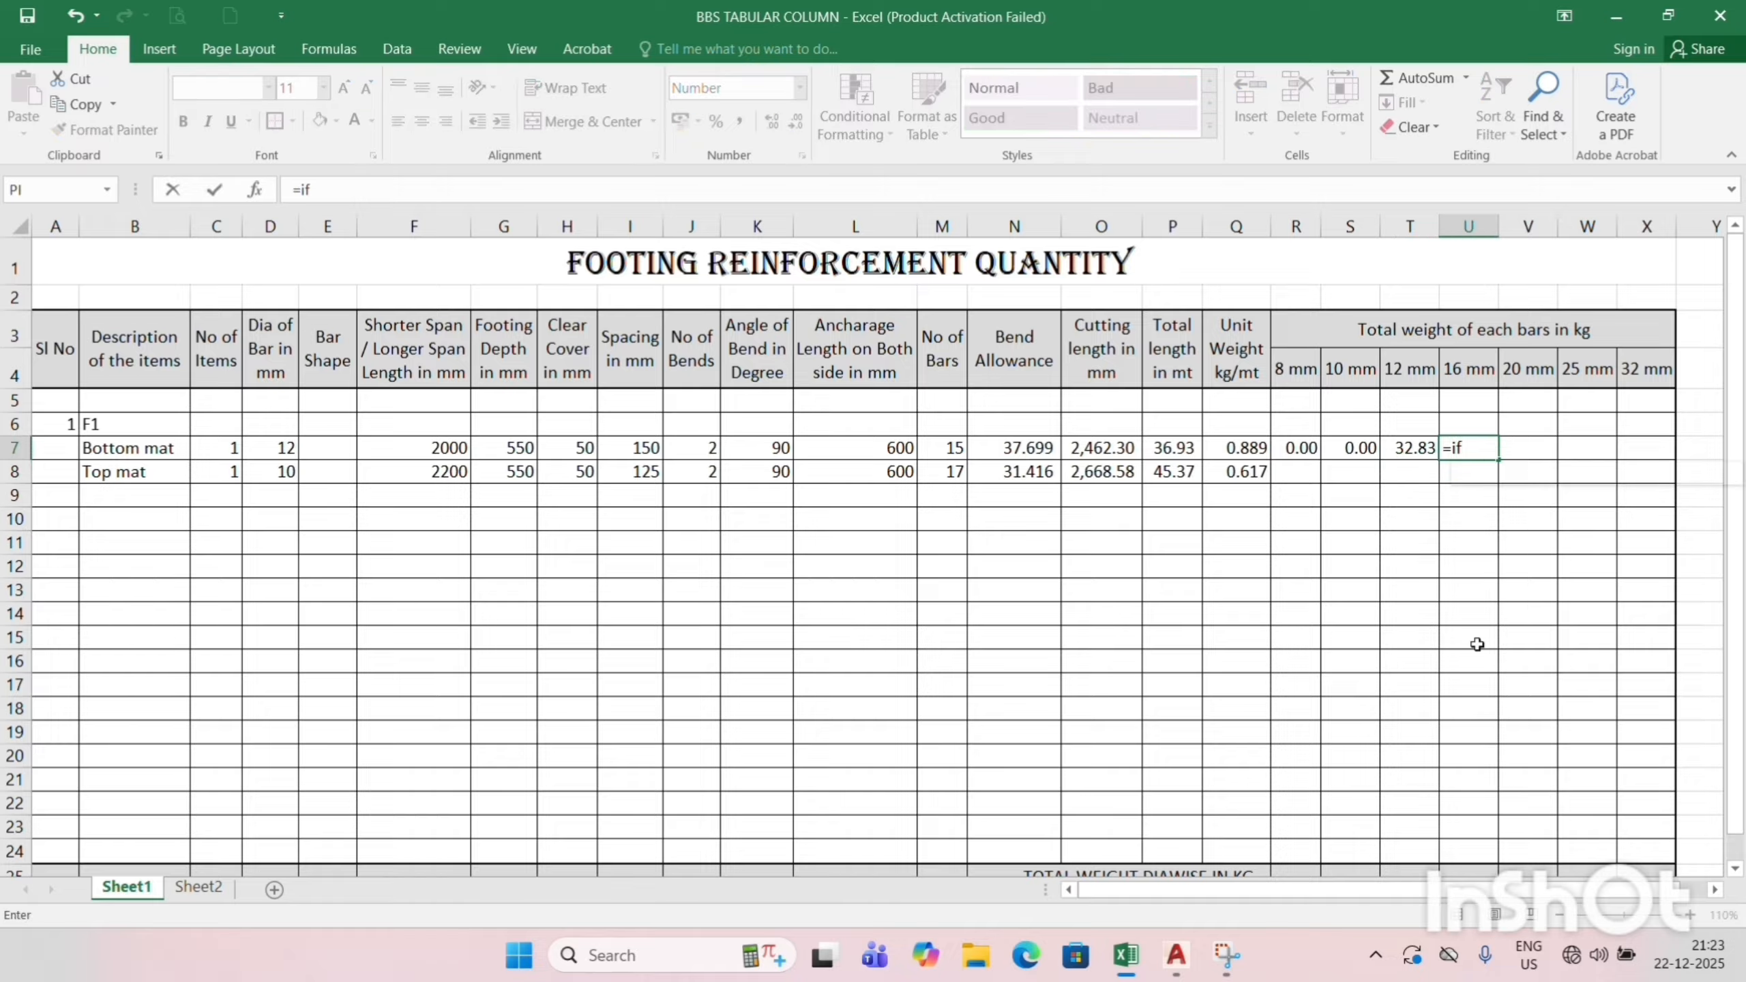
{"action": "type", "text": "("}
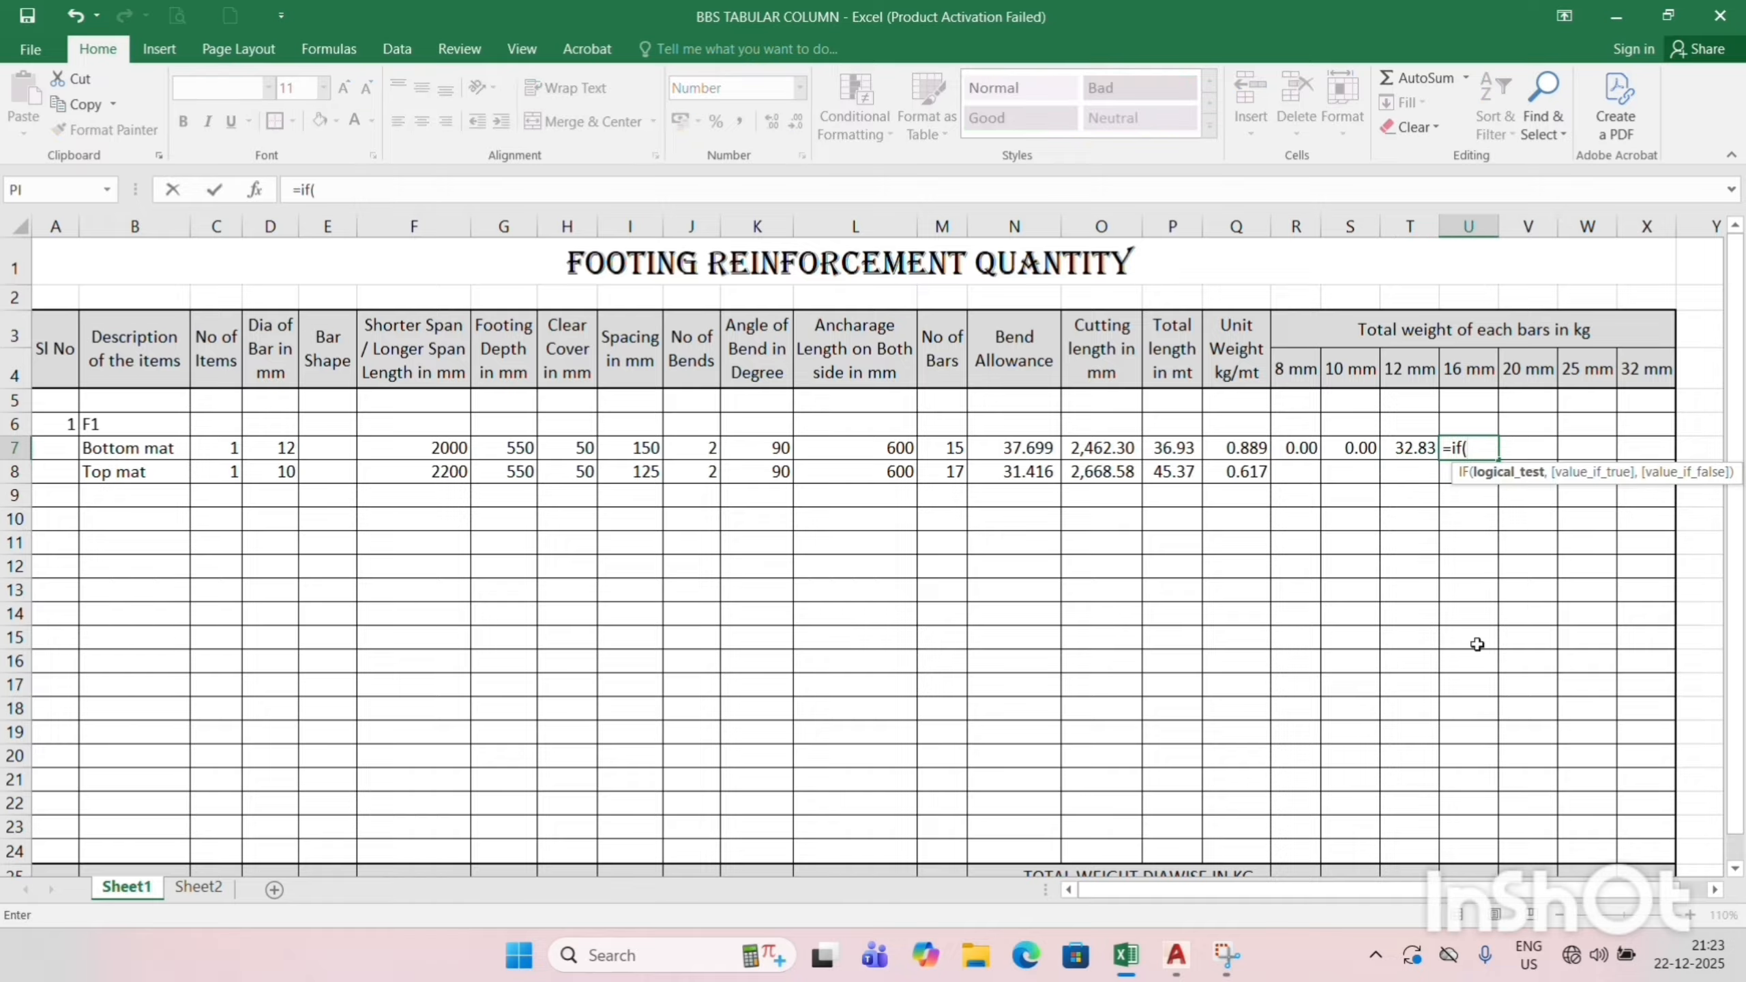
{"action": "left_click", "coordinate": [275, 444]}
{"action": "type", "text": "="}
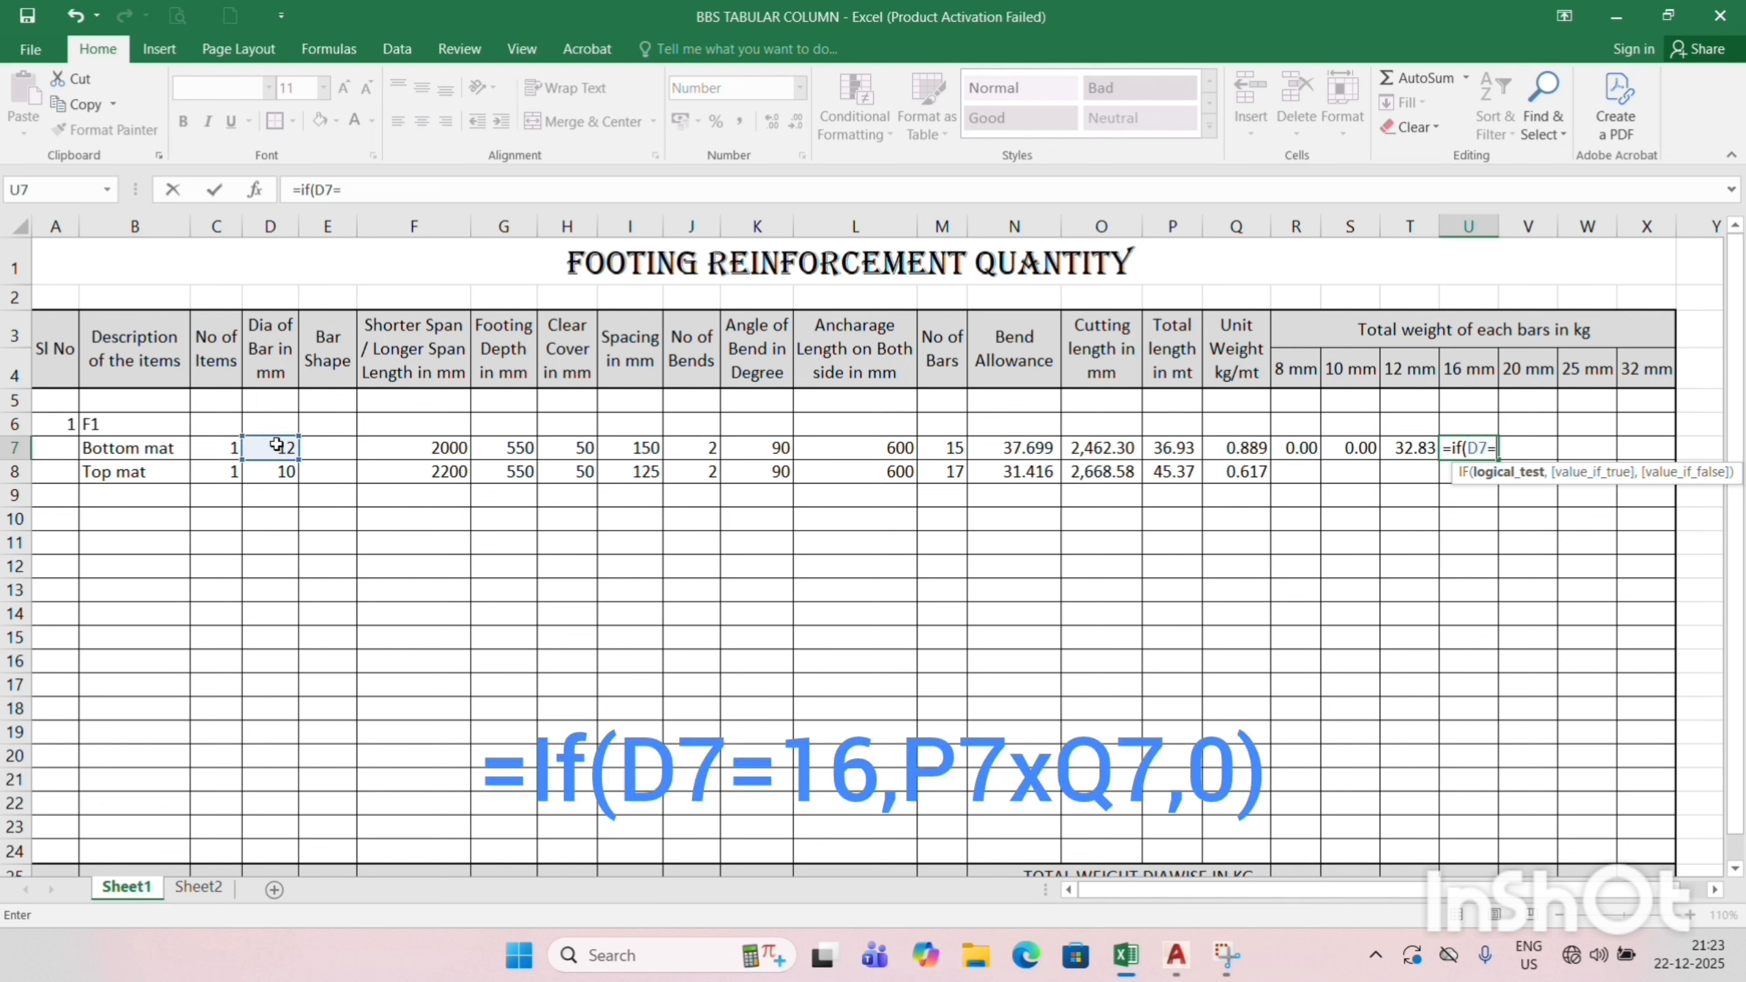
{"action": "type", "text": "16,"}
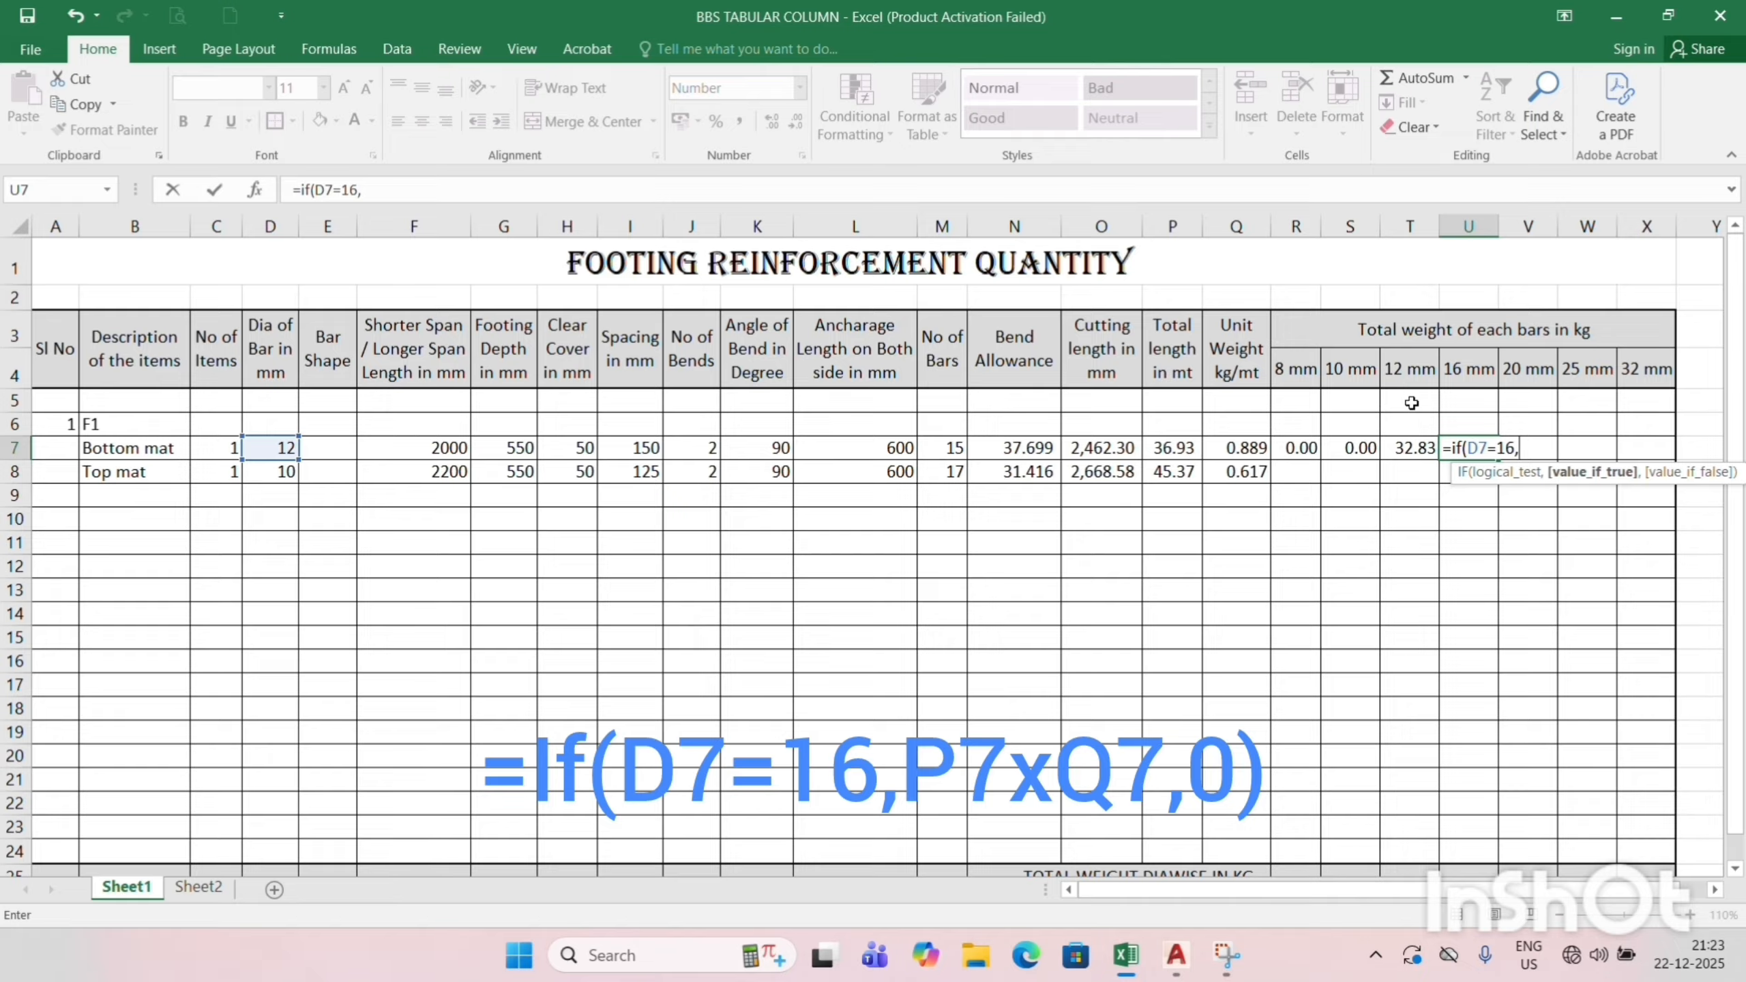
{"action": "left_click", "coordinate": [1170, 447]}
{"action": "type", "text": "*"}
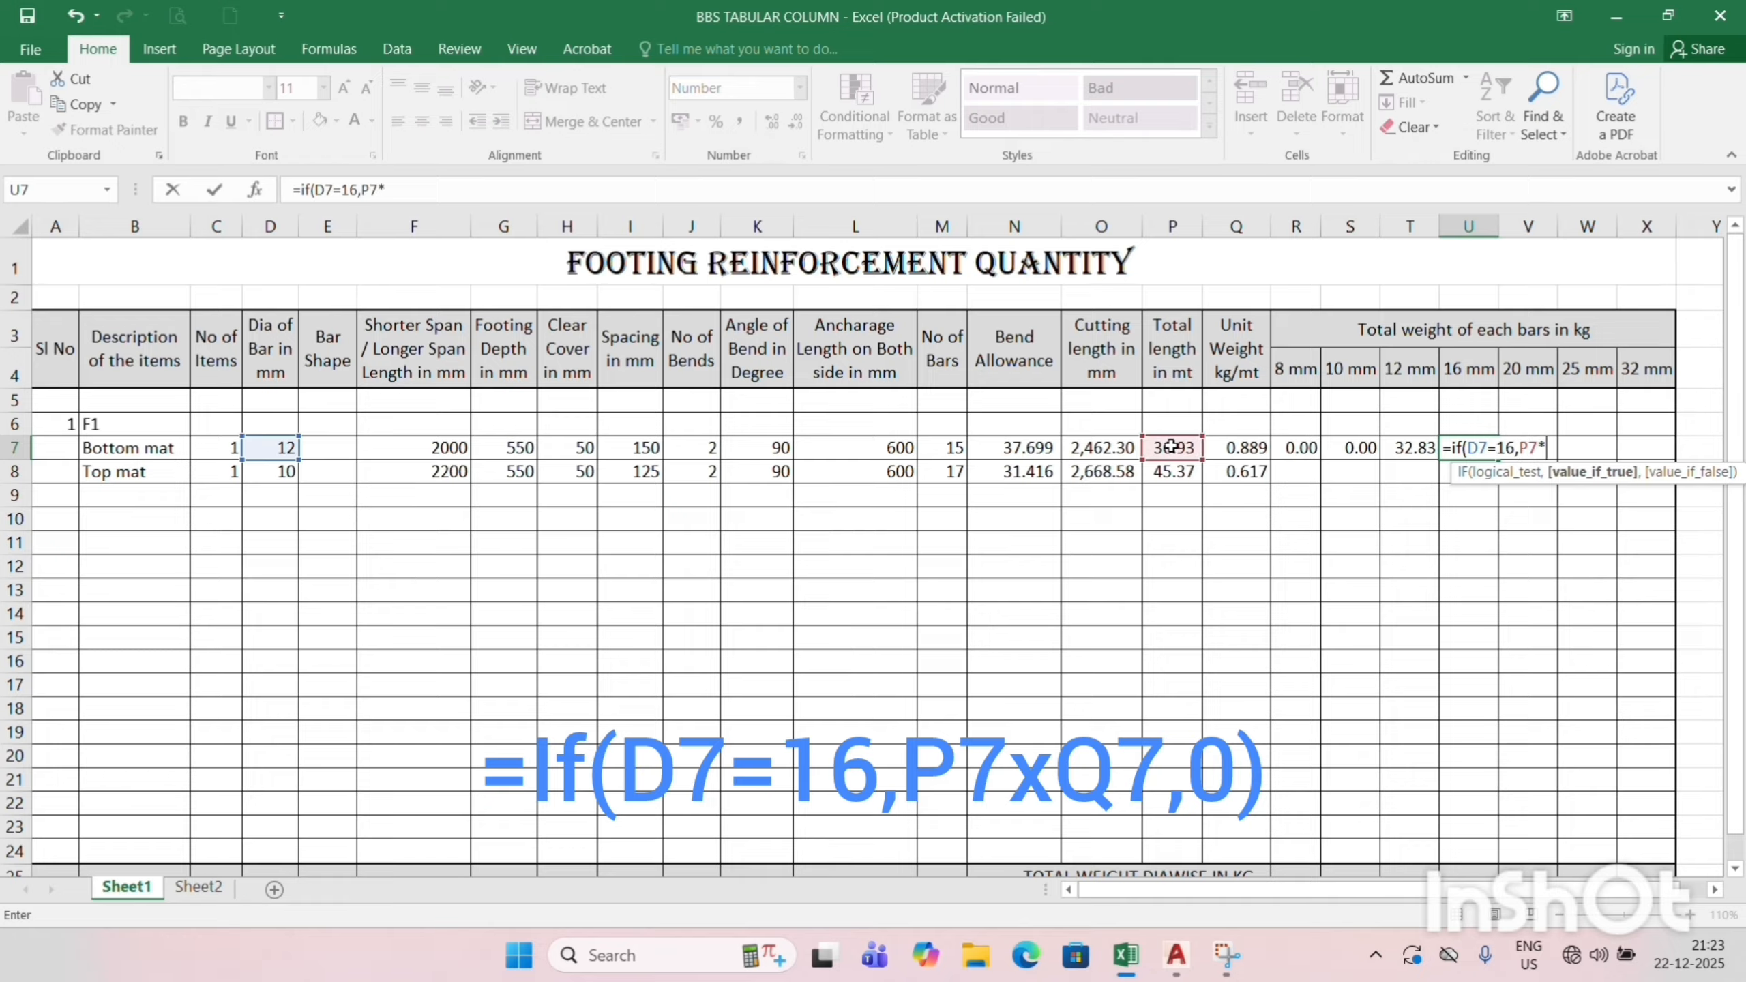
{"action": "left_click", "coordinate": [1227, 445]}
{"action": "type", "text": ","}
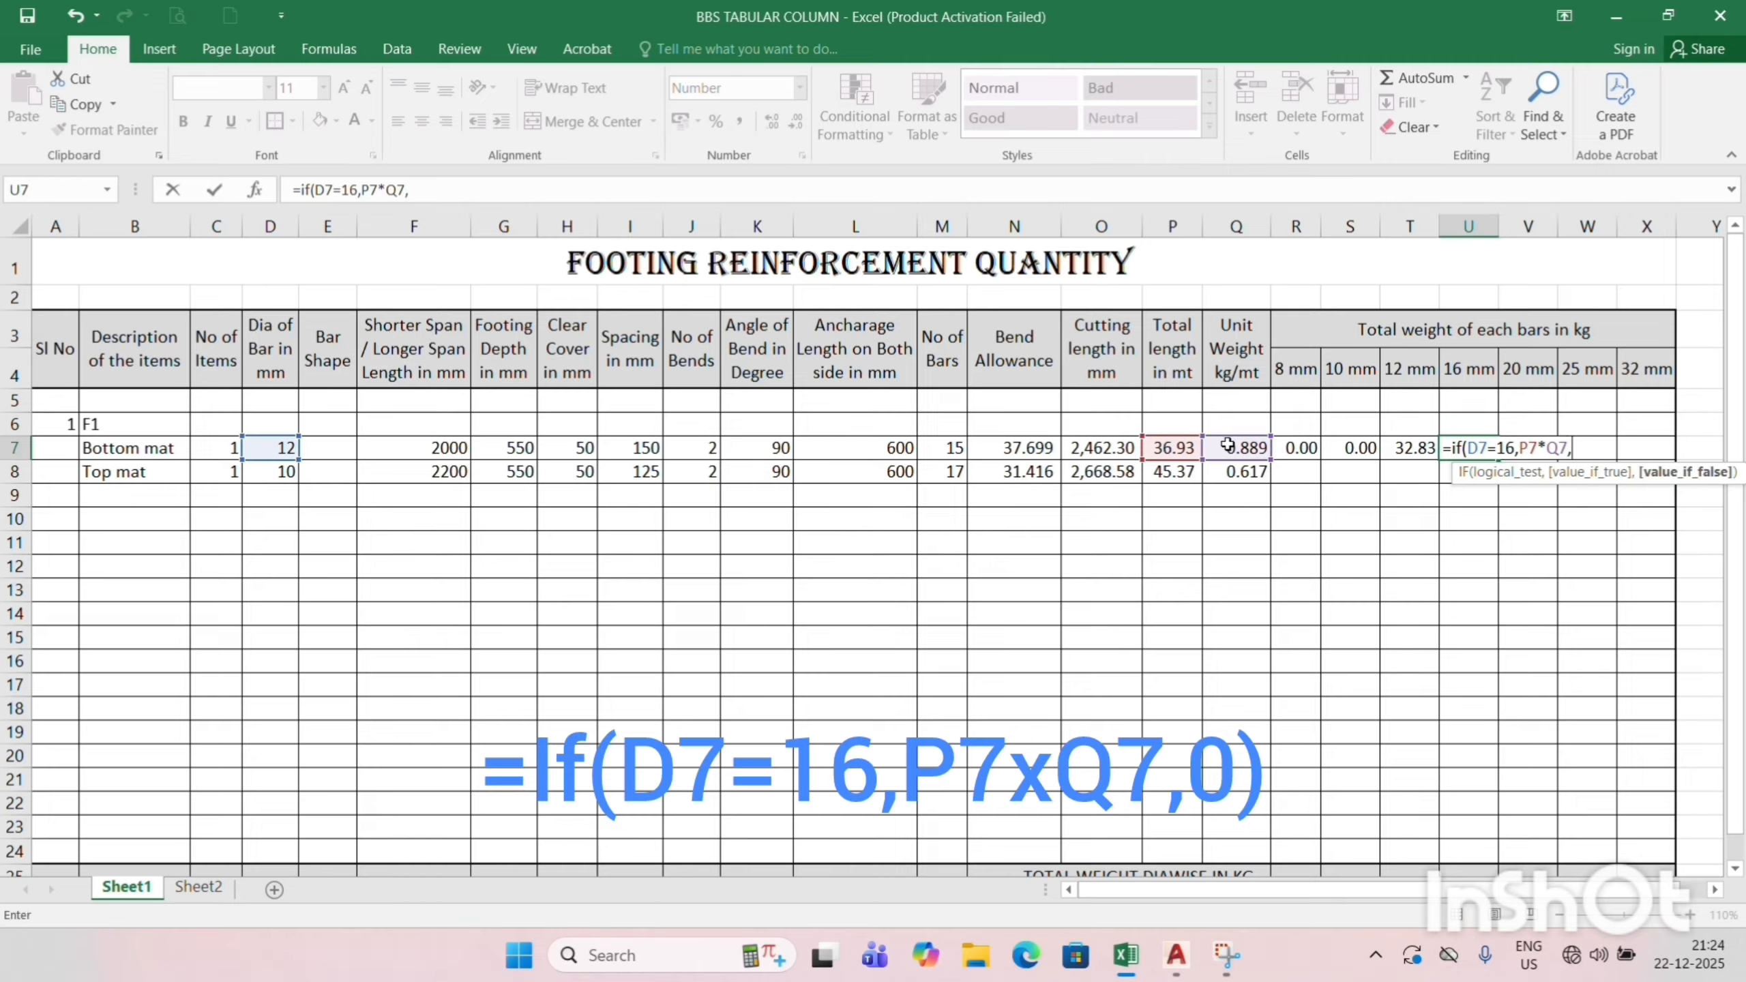
{"action": "type", "text": "0"}
{"action": "key", "text": "Return"}
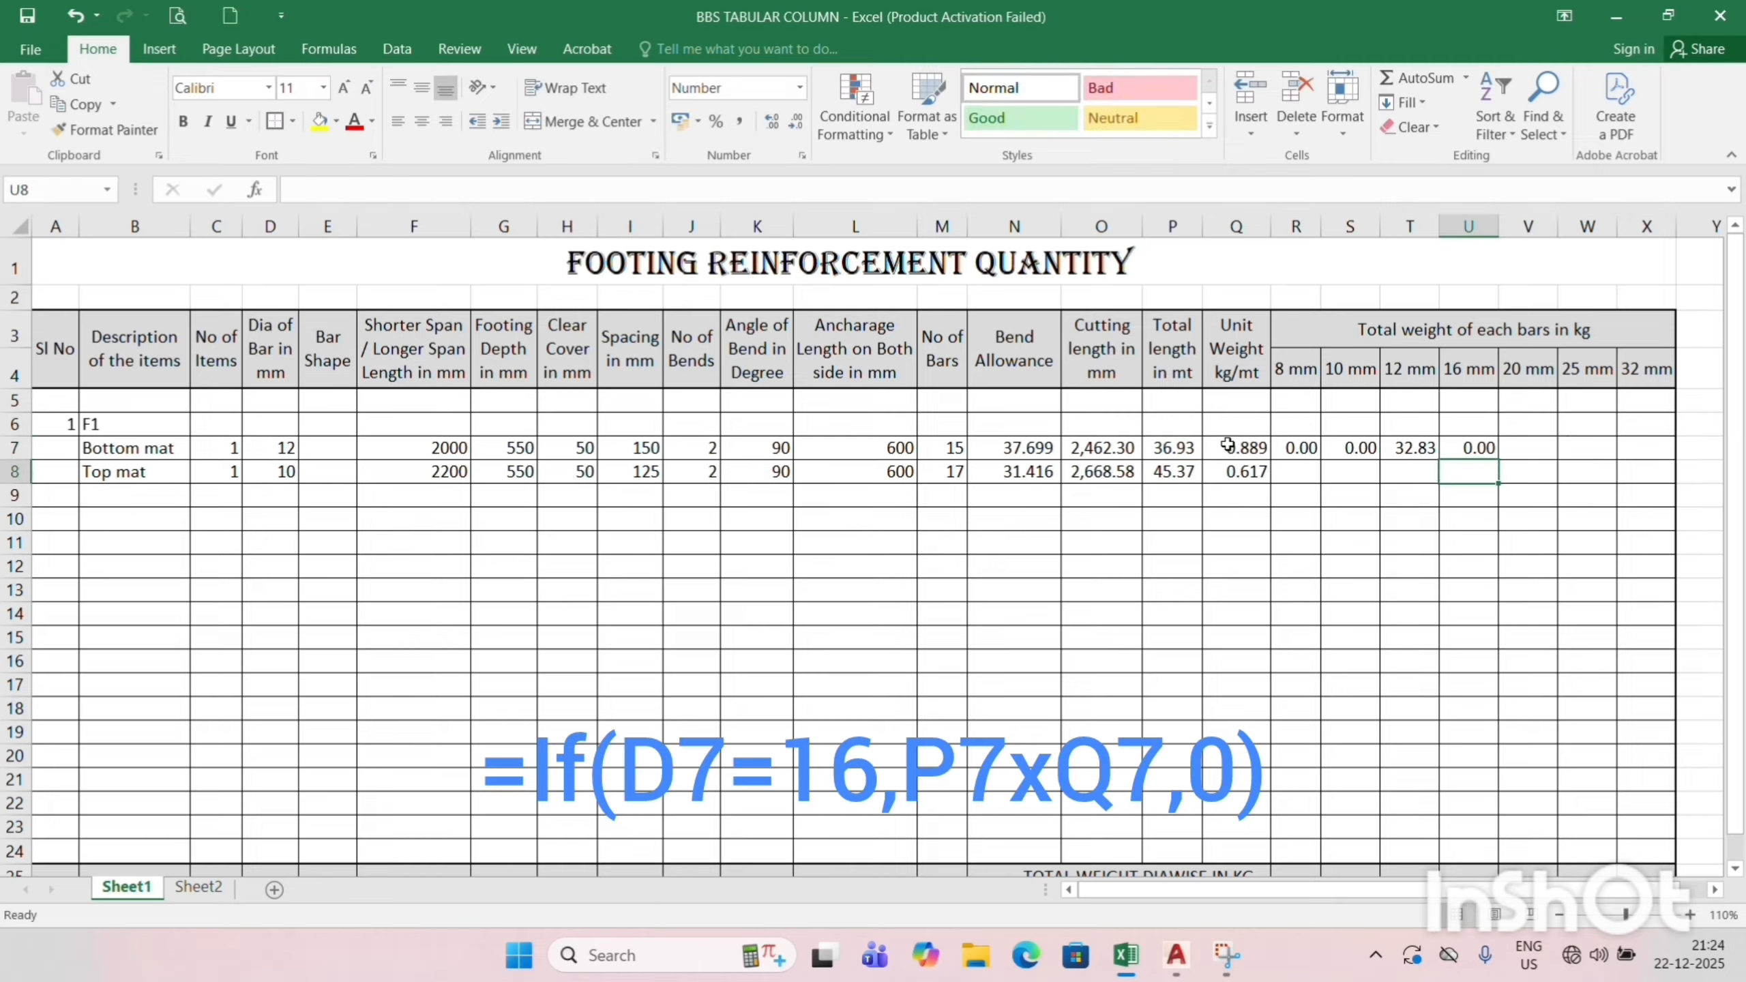
Calculate the bottom mat's weight in the 20 mm column, cell V7, with the conditional formula =IF(D7=20,P7*Q7,0).
{"action": "left_click", "coordinate": [1507, 447]}
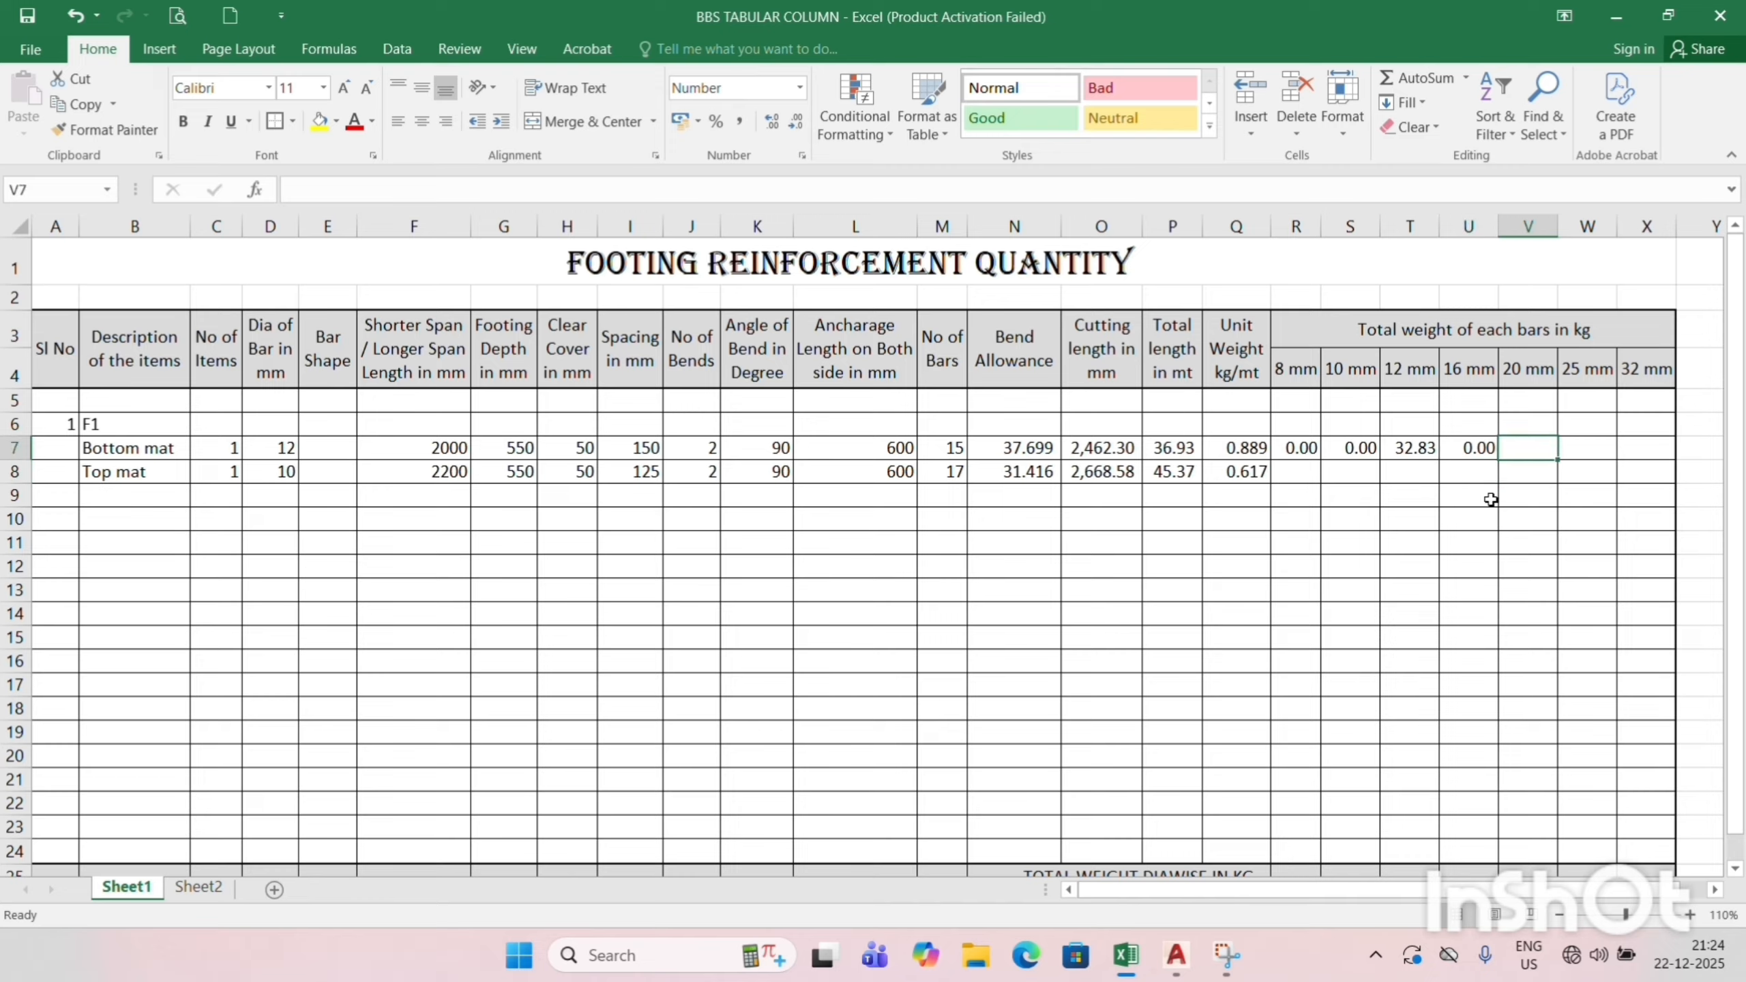
{"action": "type", "text": "="}
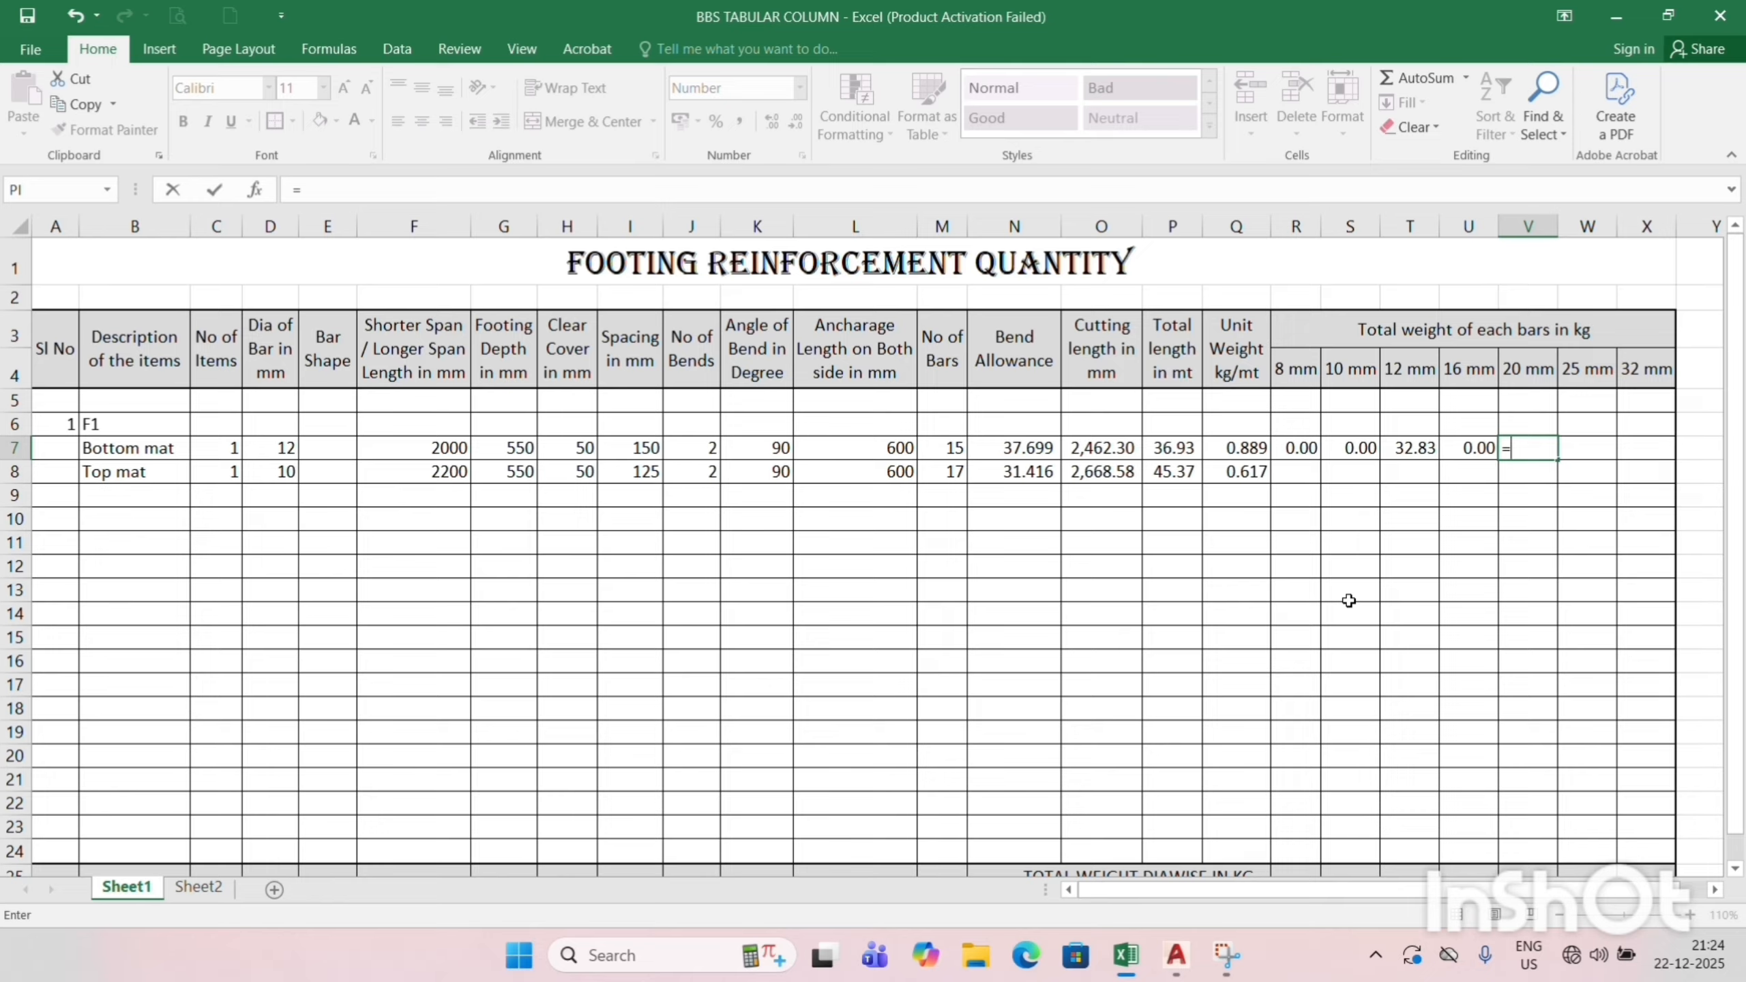
{"action": "type", "text": "if("}
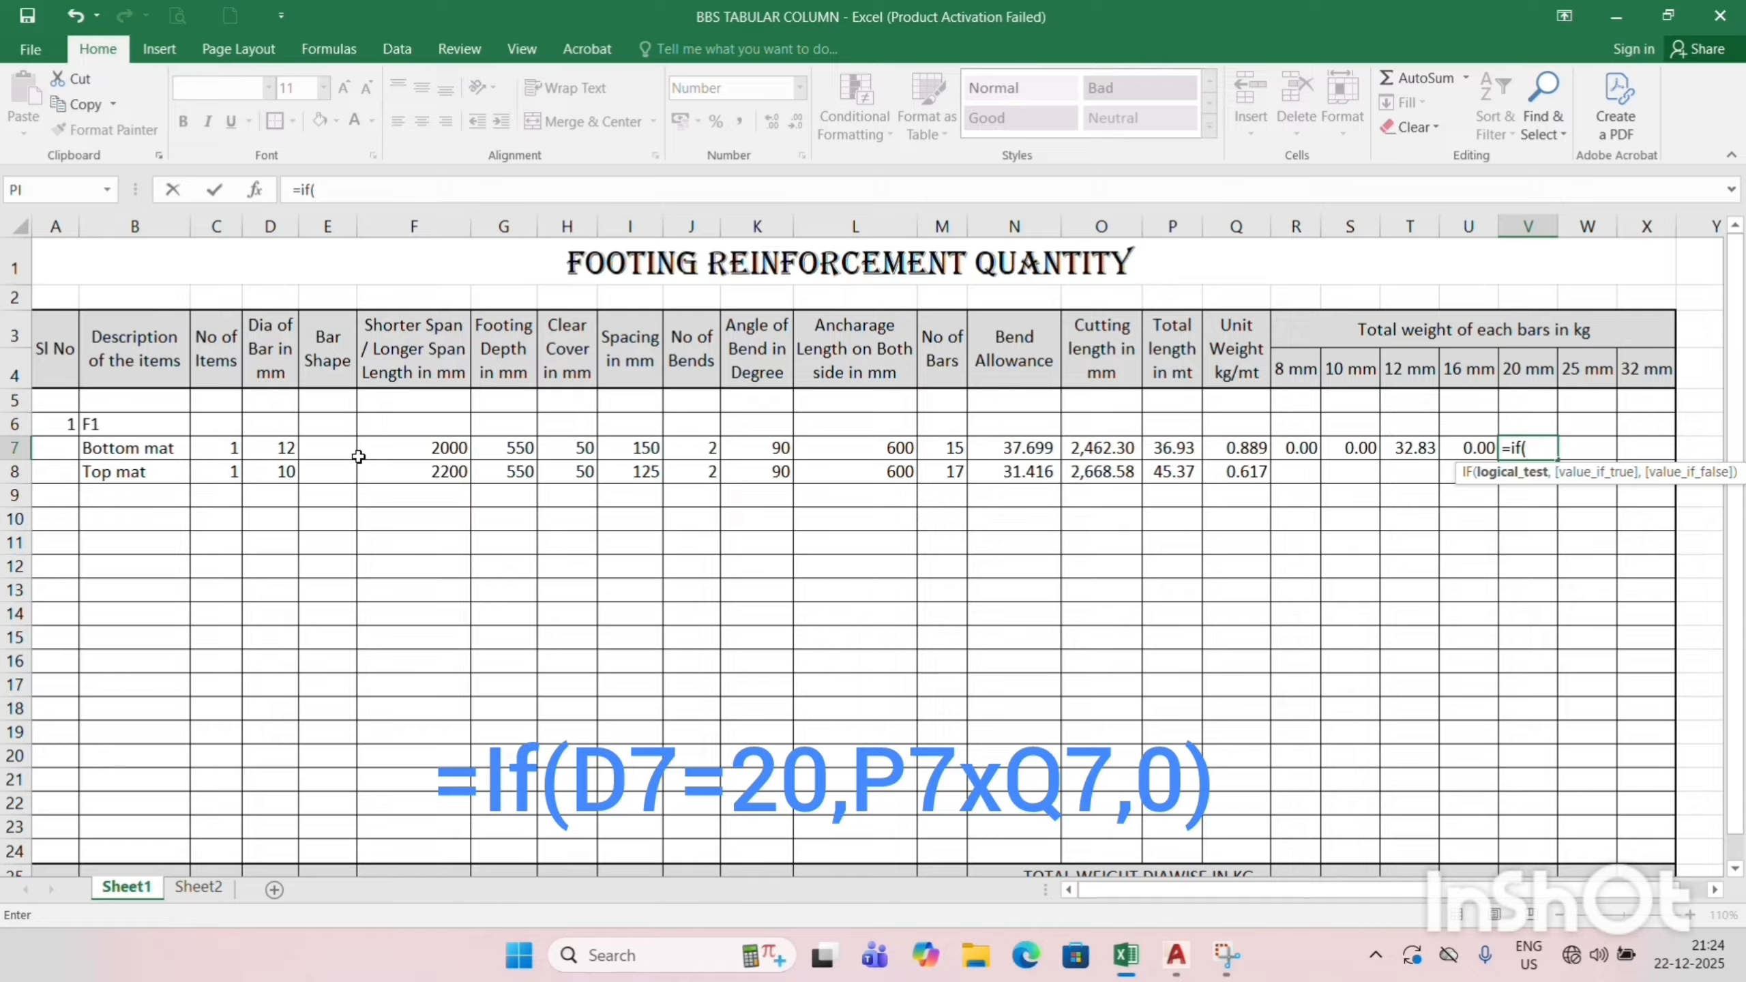
{"action": "left_click", "coordinate": [272, 452]}
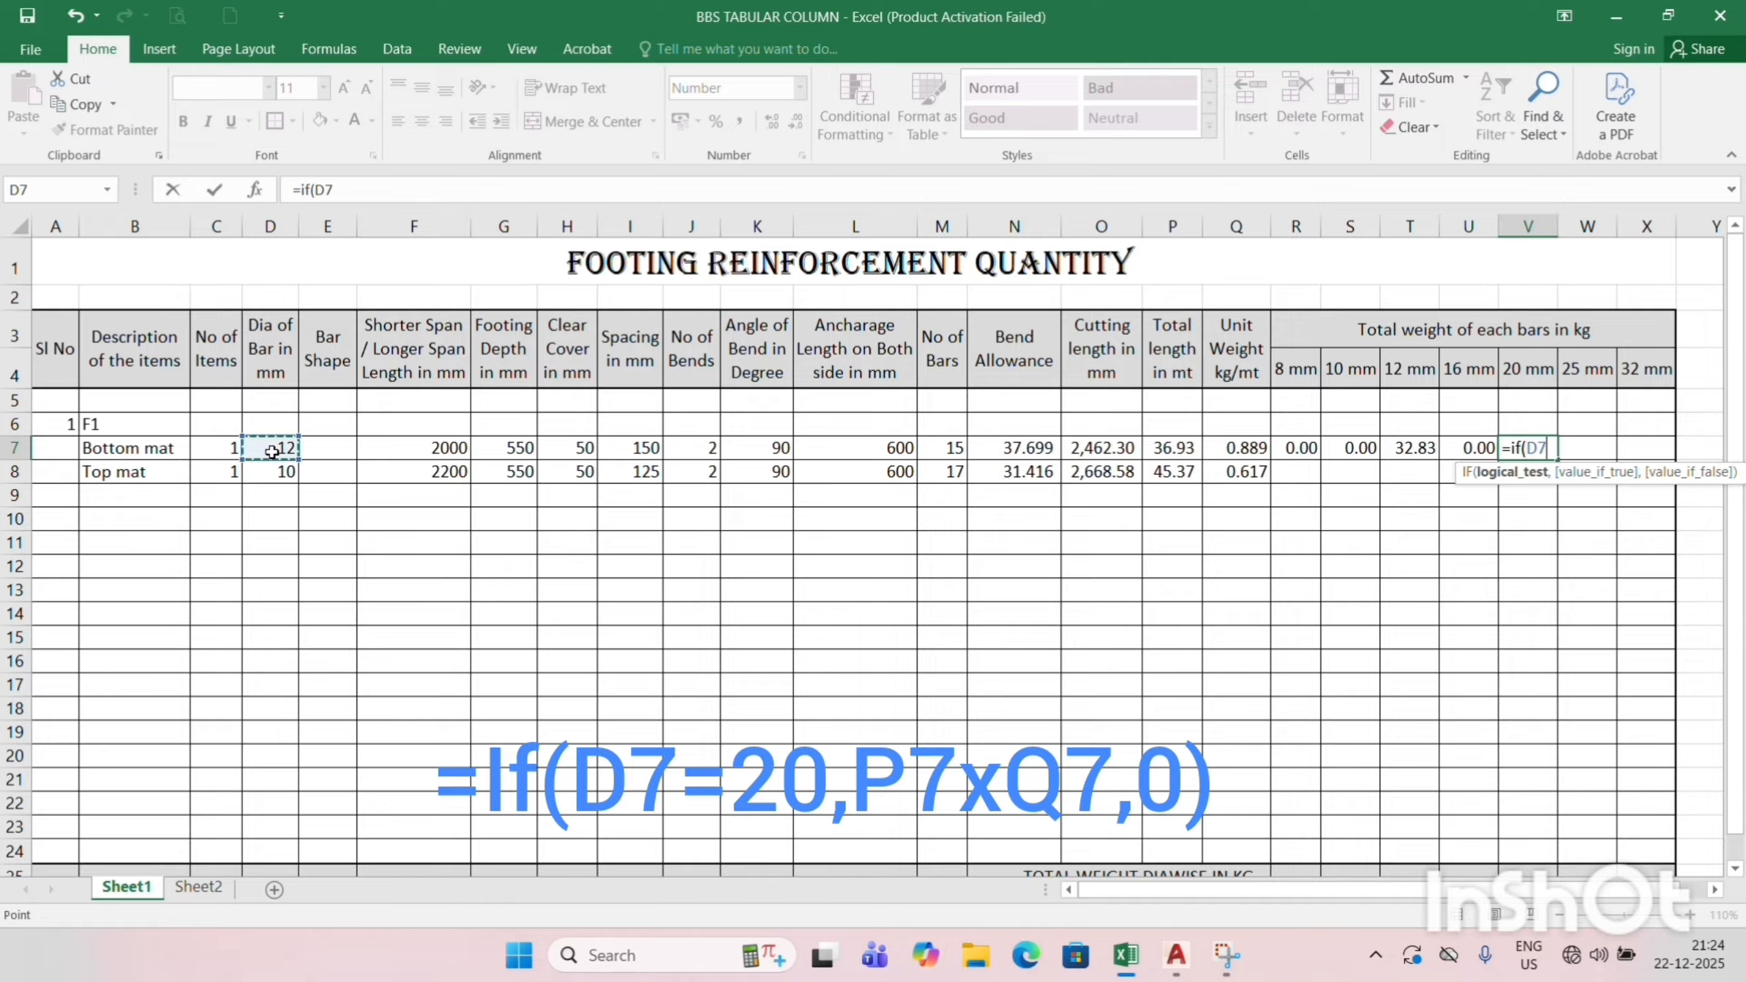
{"action": "type", "text": "=20,"}
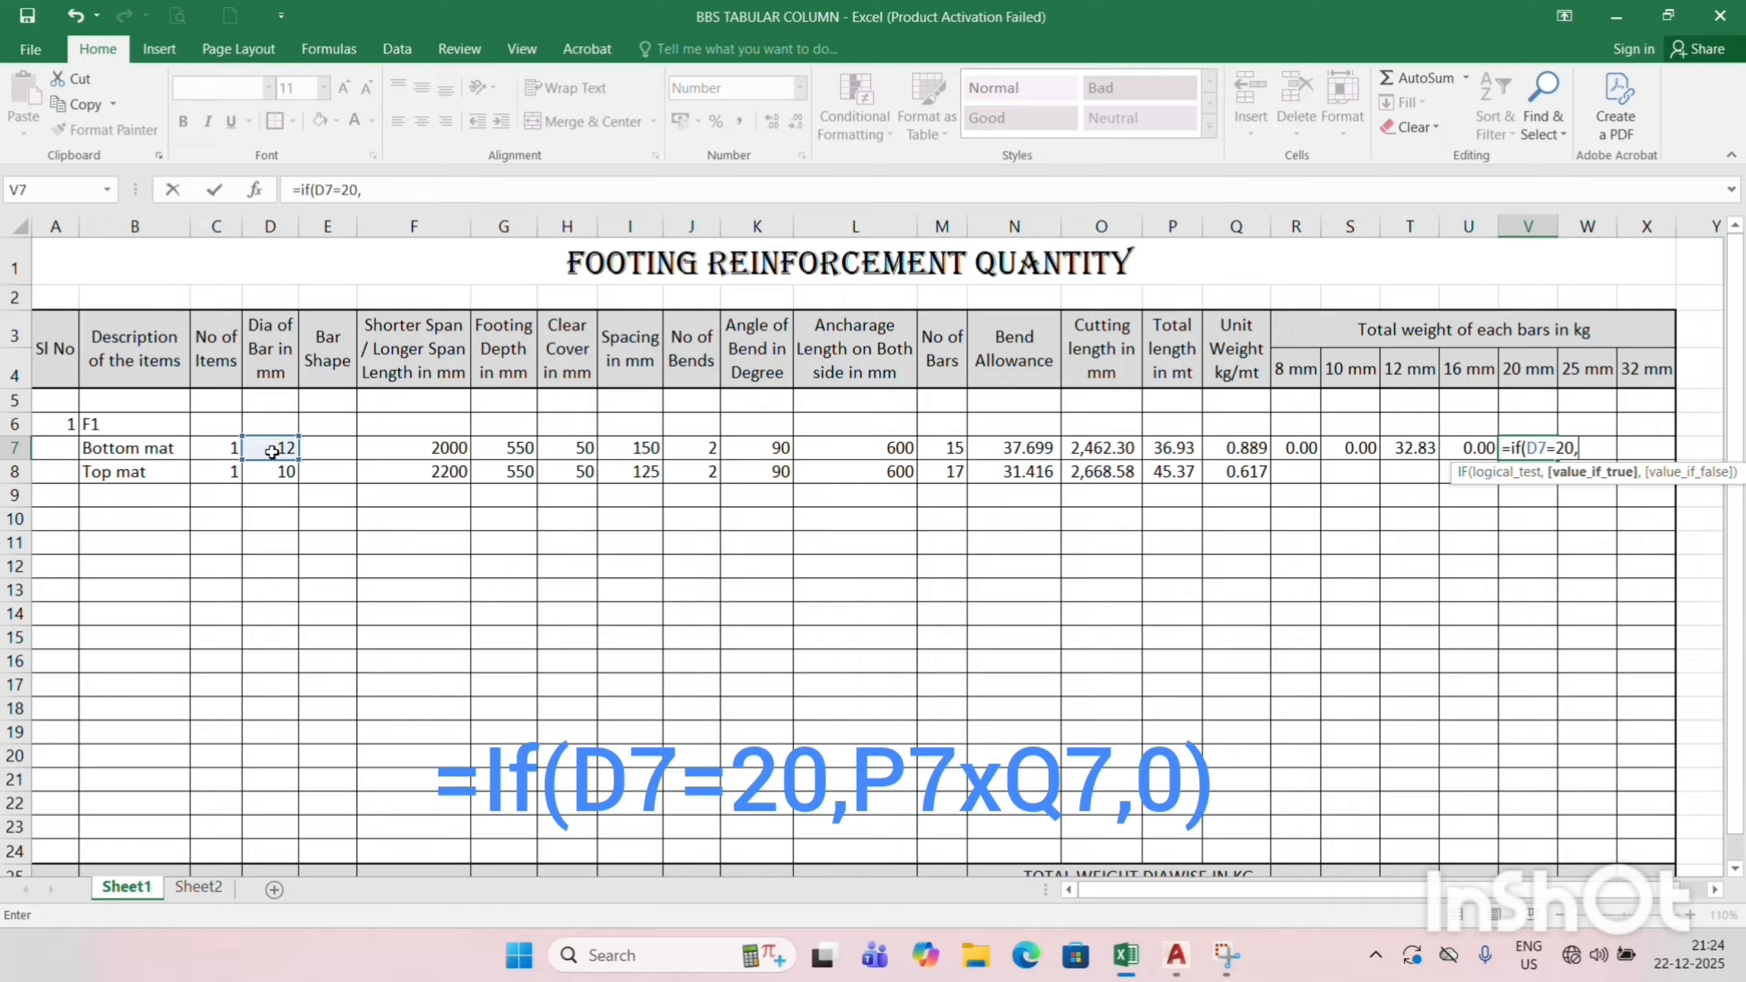
{"action": "left_click", "coordinate": [1166, 451]}
{"action": "type", "text": "*"}
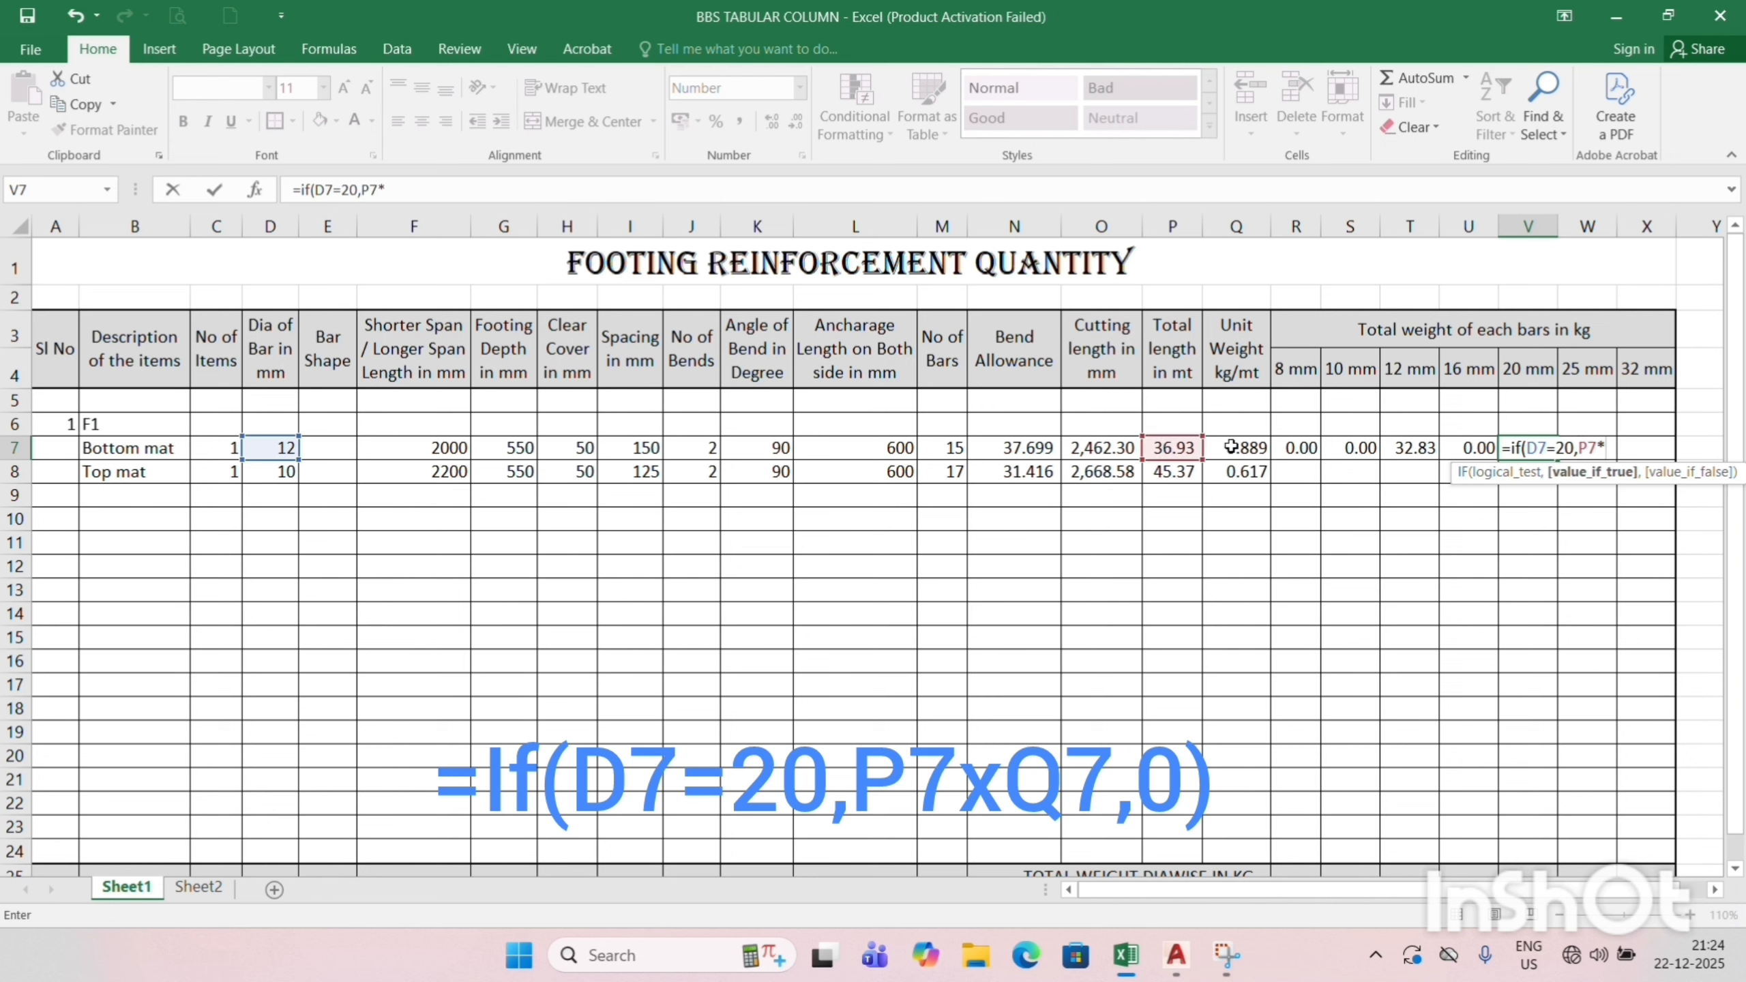
{"action": "left_click", "coordinate": [1231, 446]}
{"action": "type", "text": ","}
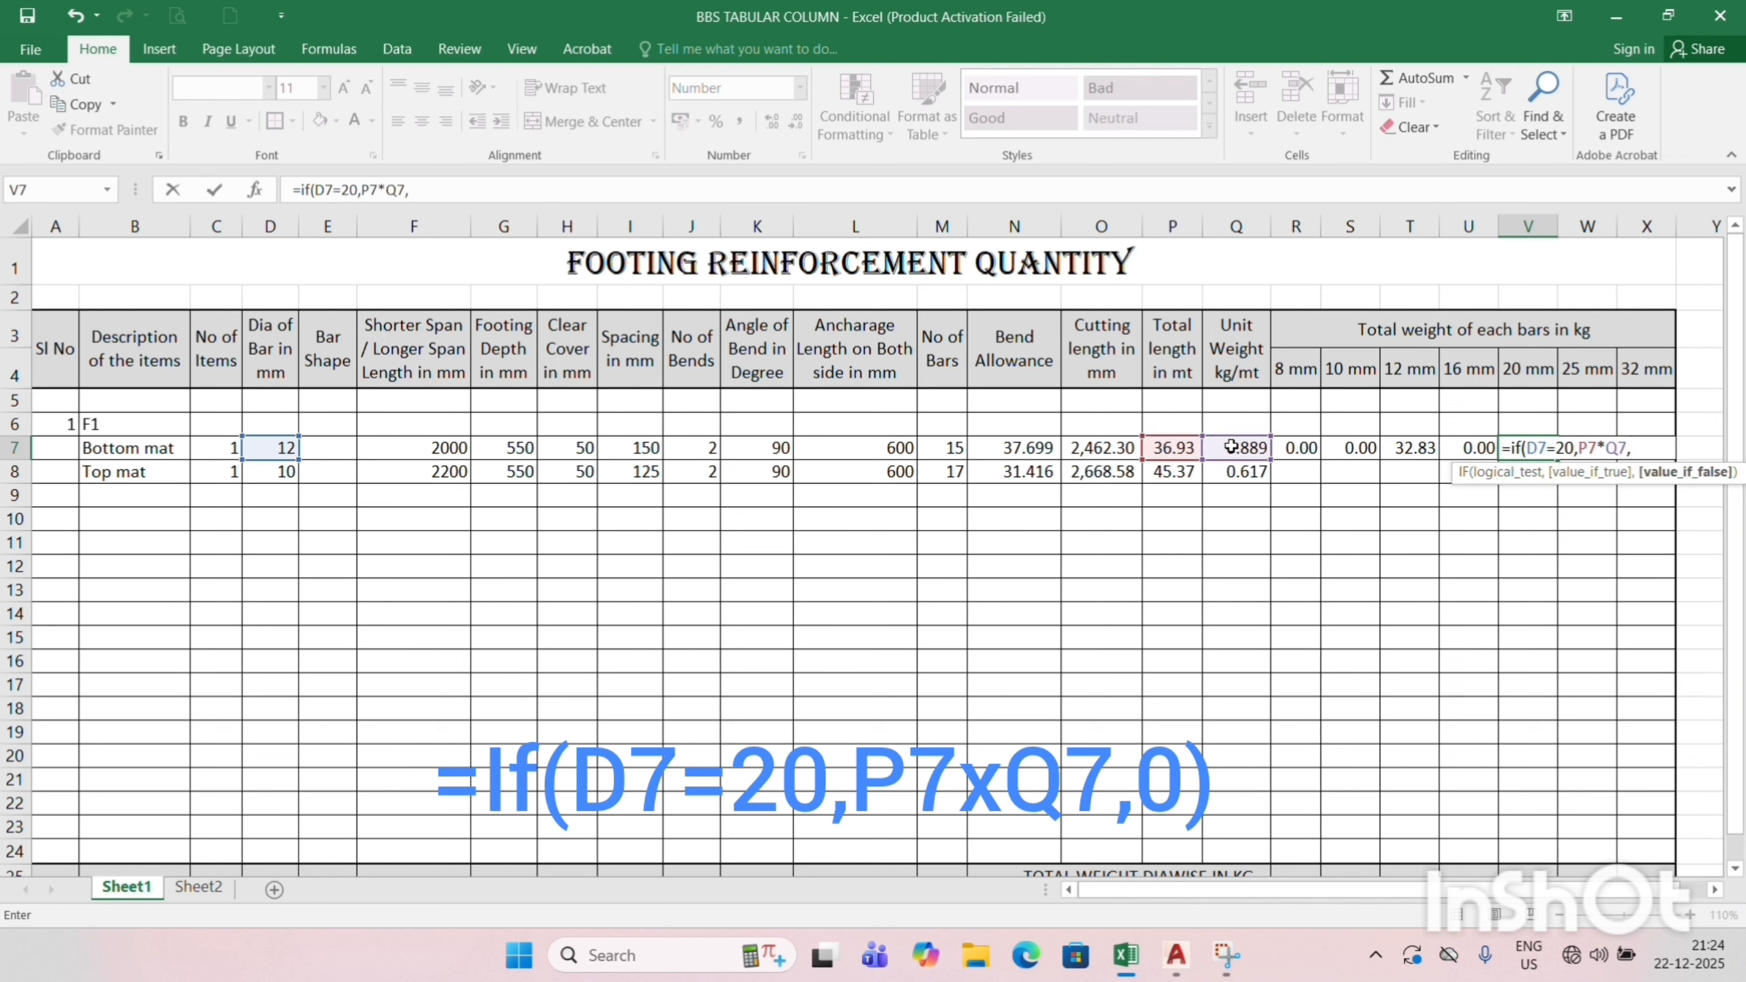
{"action": "type", "text": "0)"}
{"action": "key", "text": "Tab"}
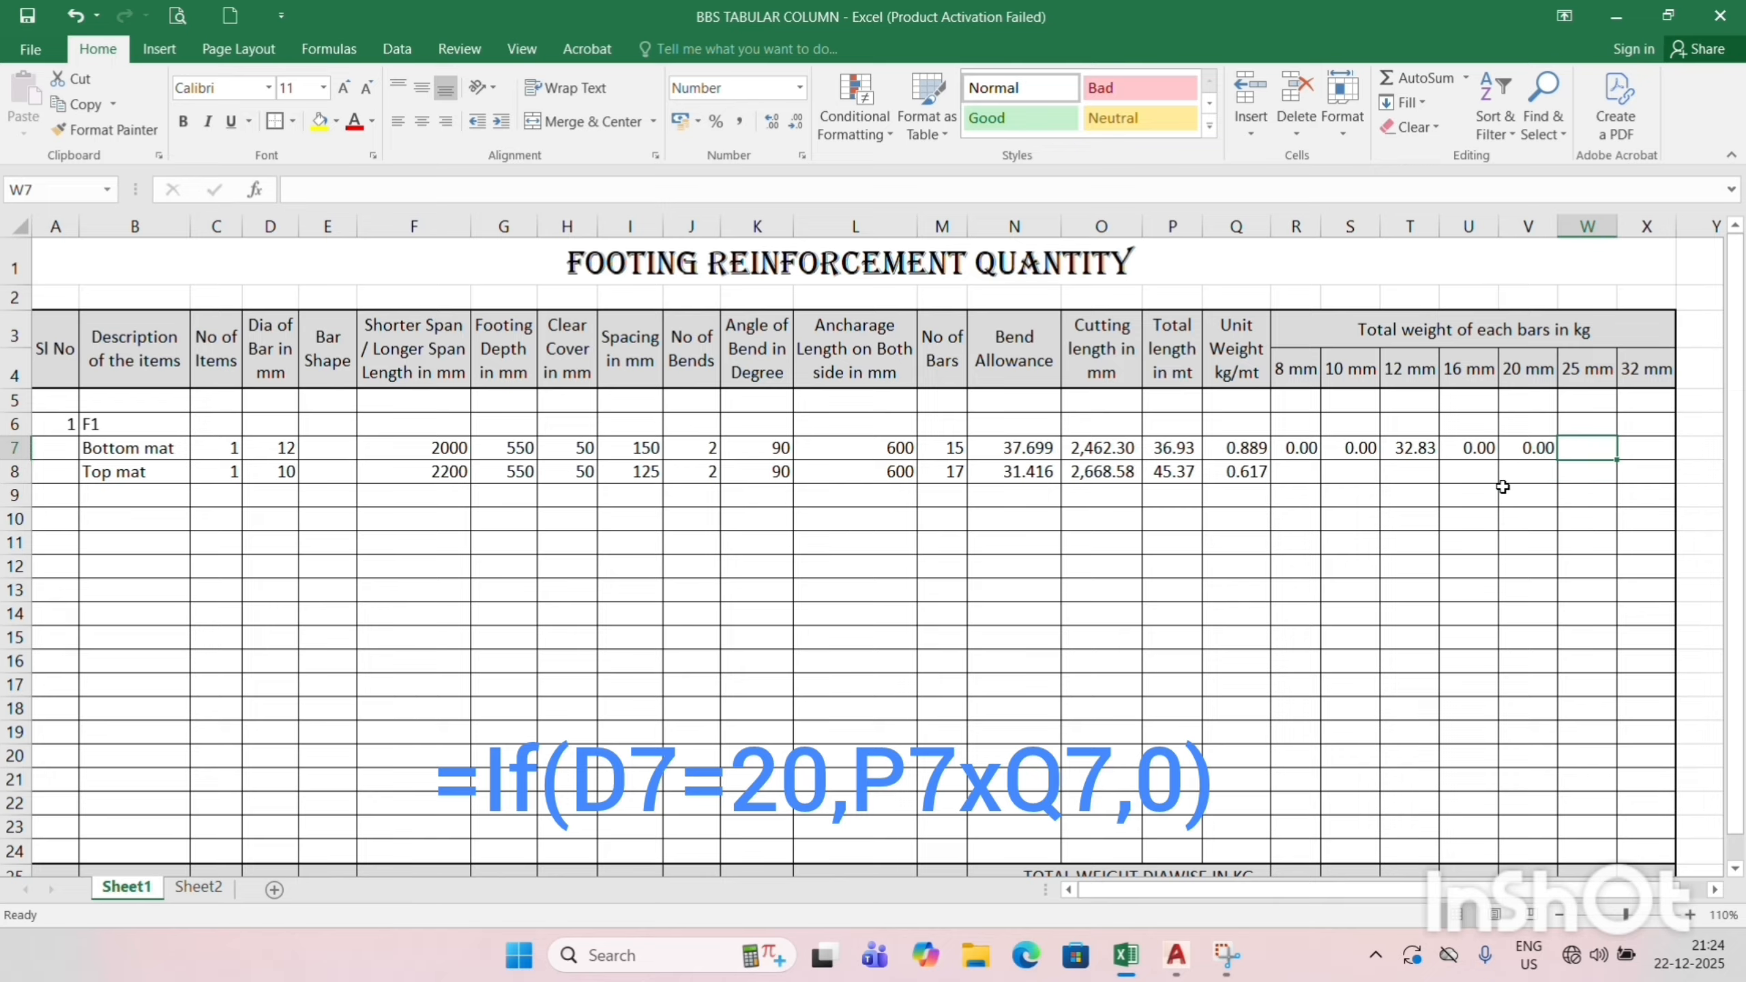
Calculate the bottom mat's weight in the 25 mm column, cell W7, with the conditional formula =IF(D7=25,P7*Q7,0).
{"action": "type", "text": "=i"}
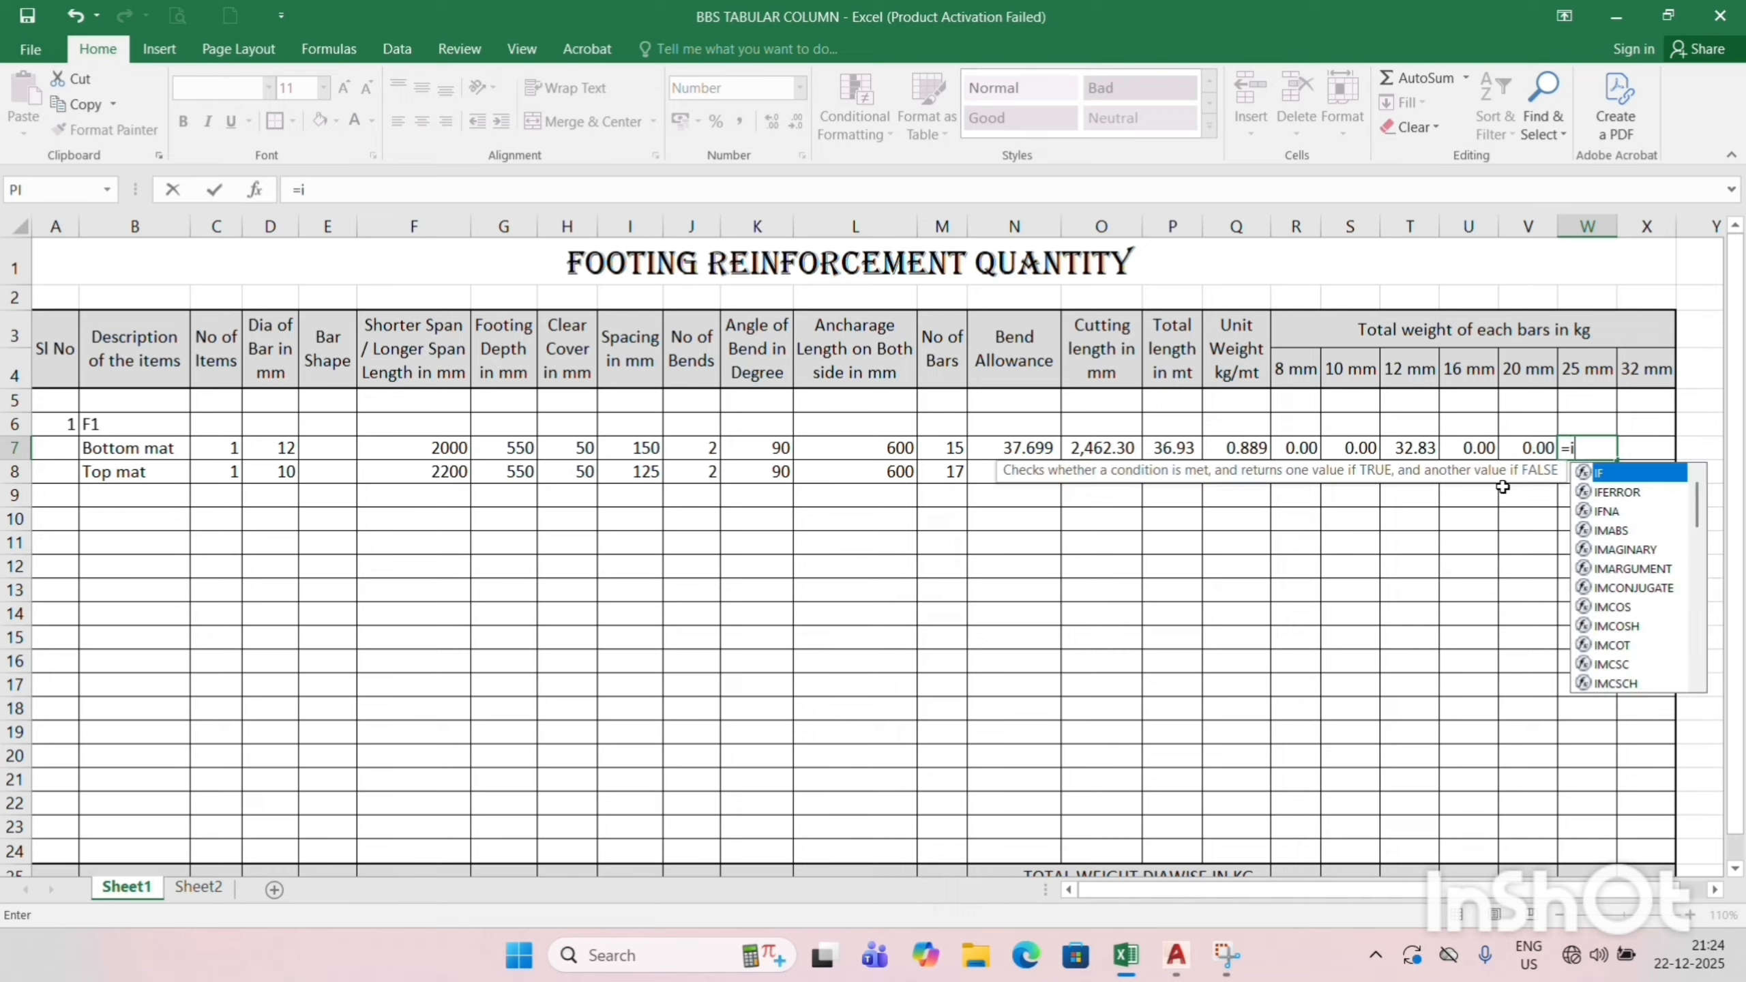
{"action": "type", "text": "f("}
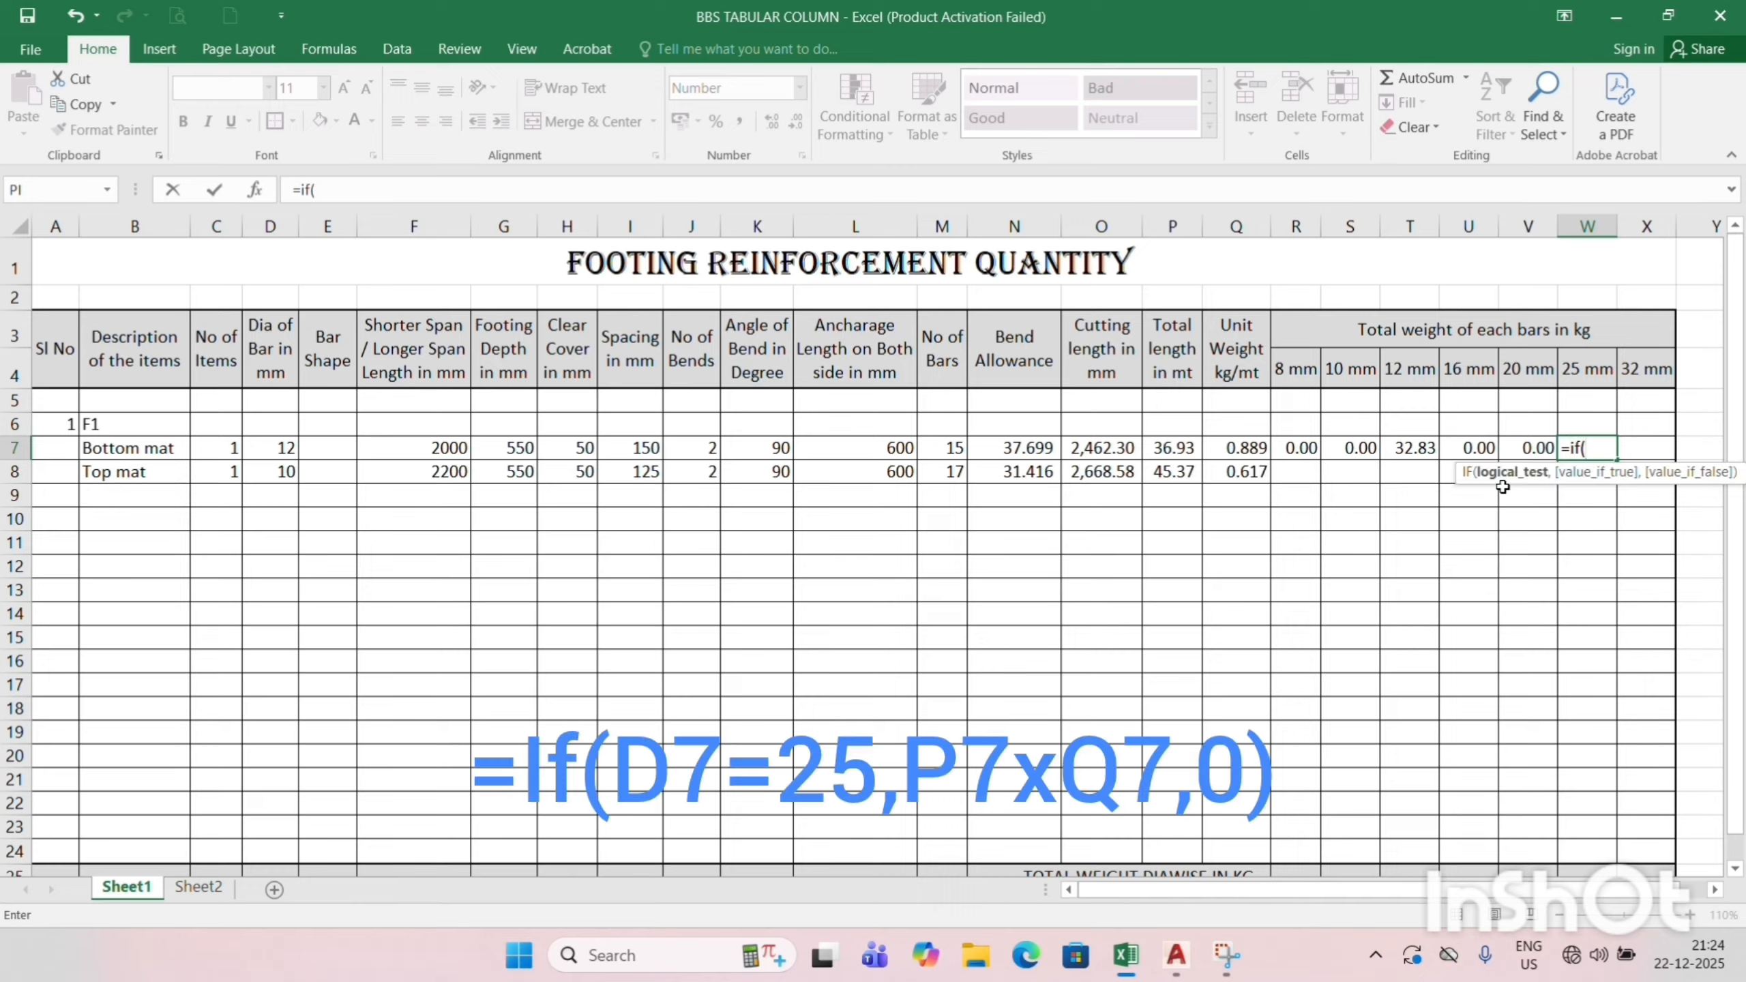
{"action": "left_click", "coordinate": [278, 451]}
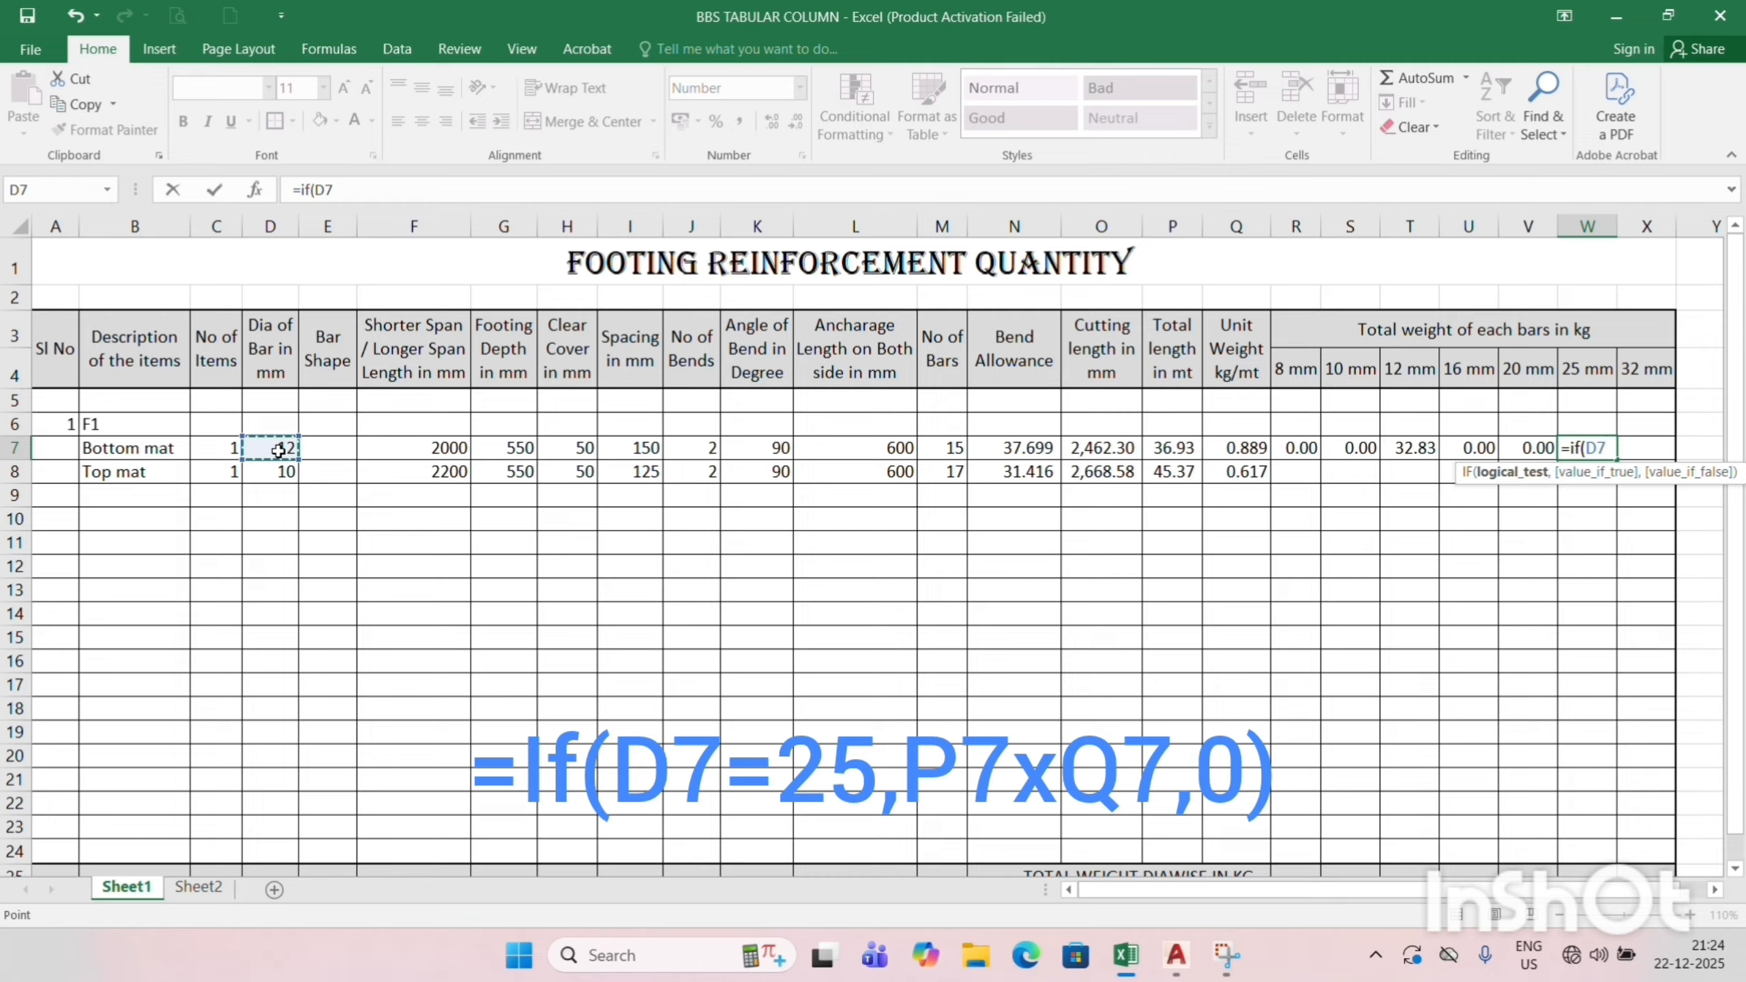
{"action": "type", "text": "=25,"}
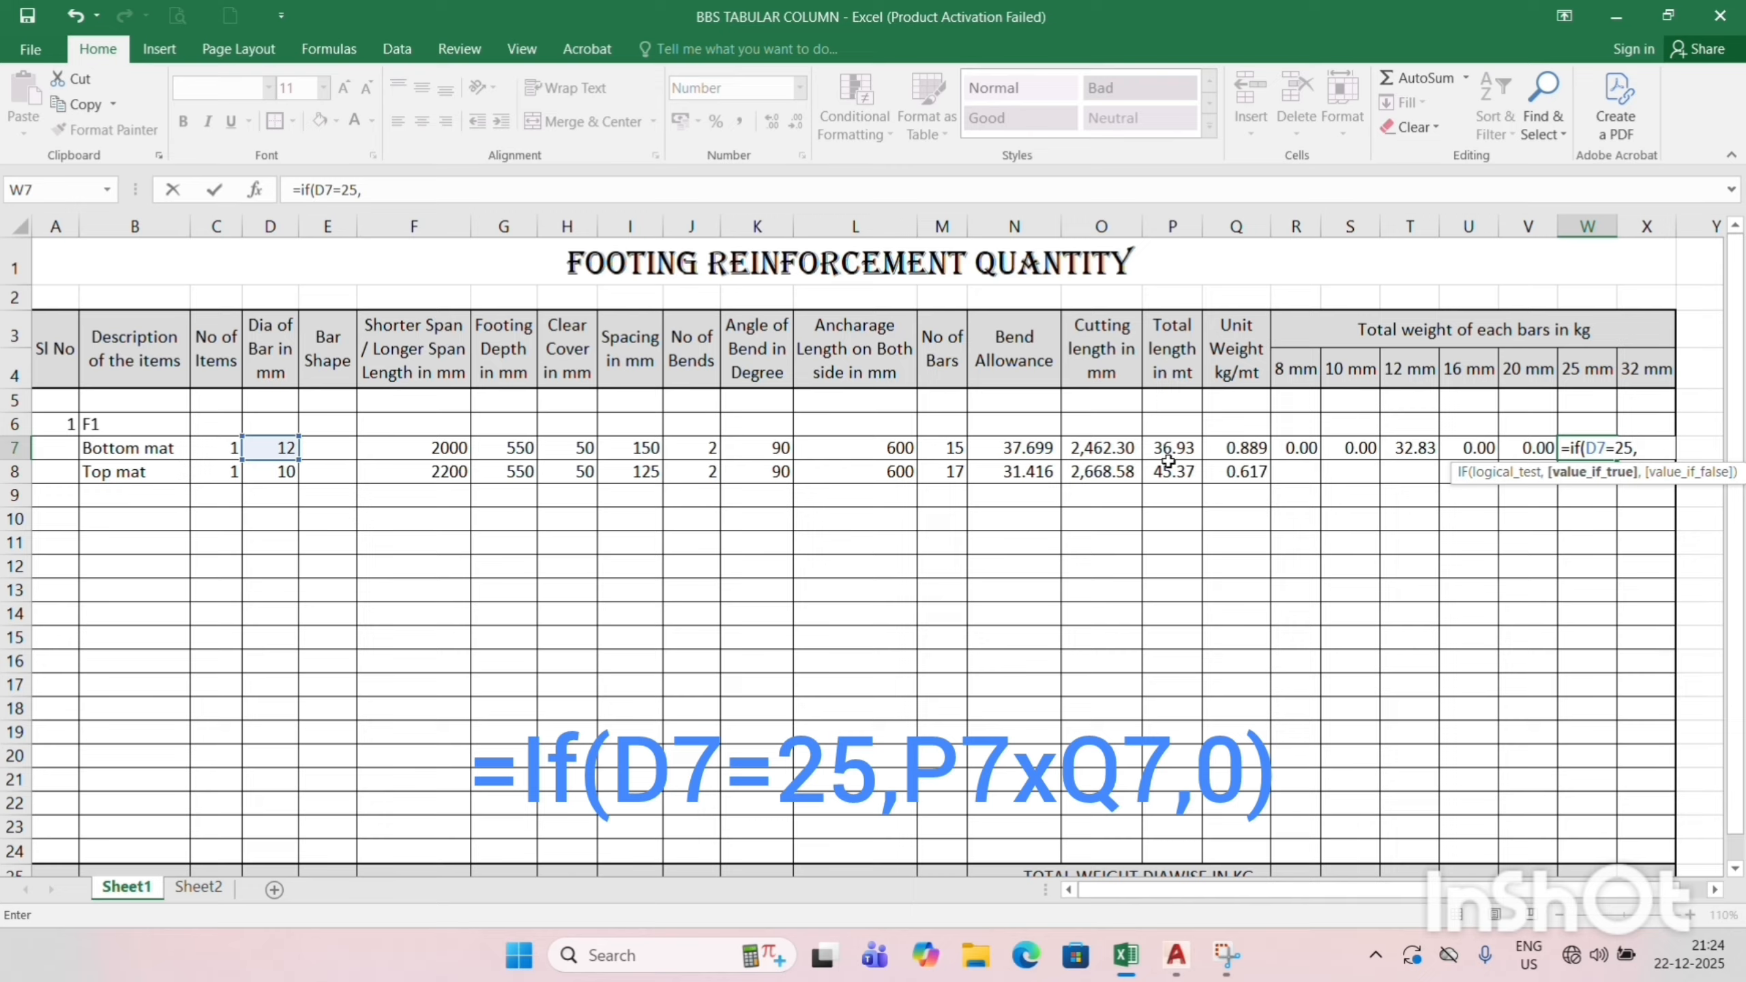
{"action": "left_click", "coordinate": [1184, 448]}
{"action": "type", "text": "*"}
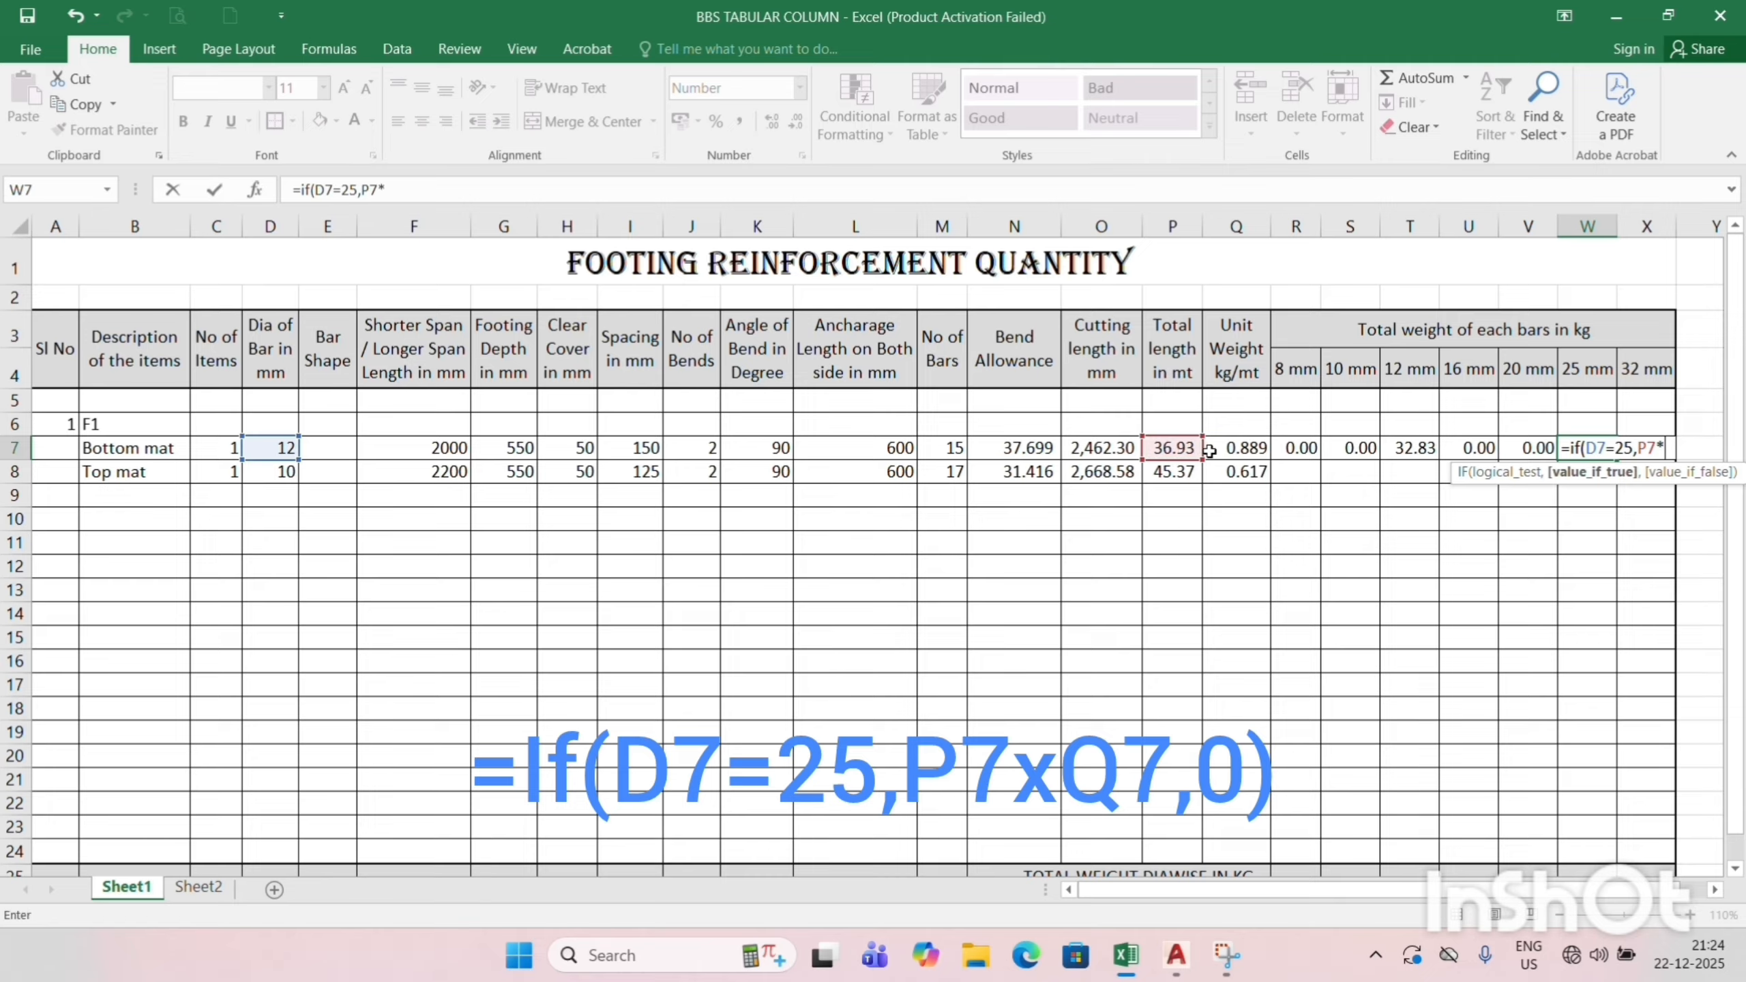
{"action": "left_click", "coordinate": [1236, 454]}
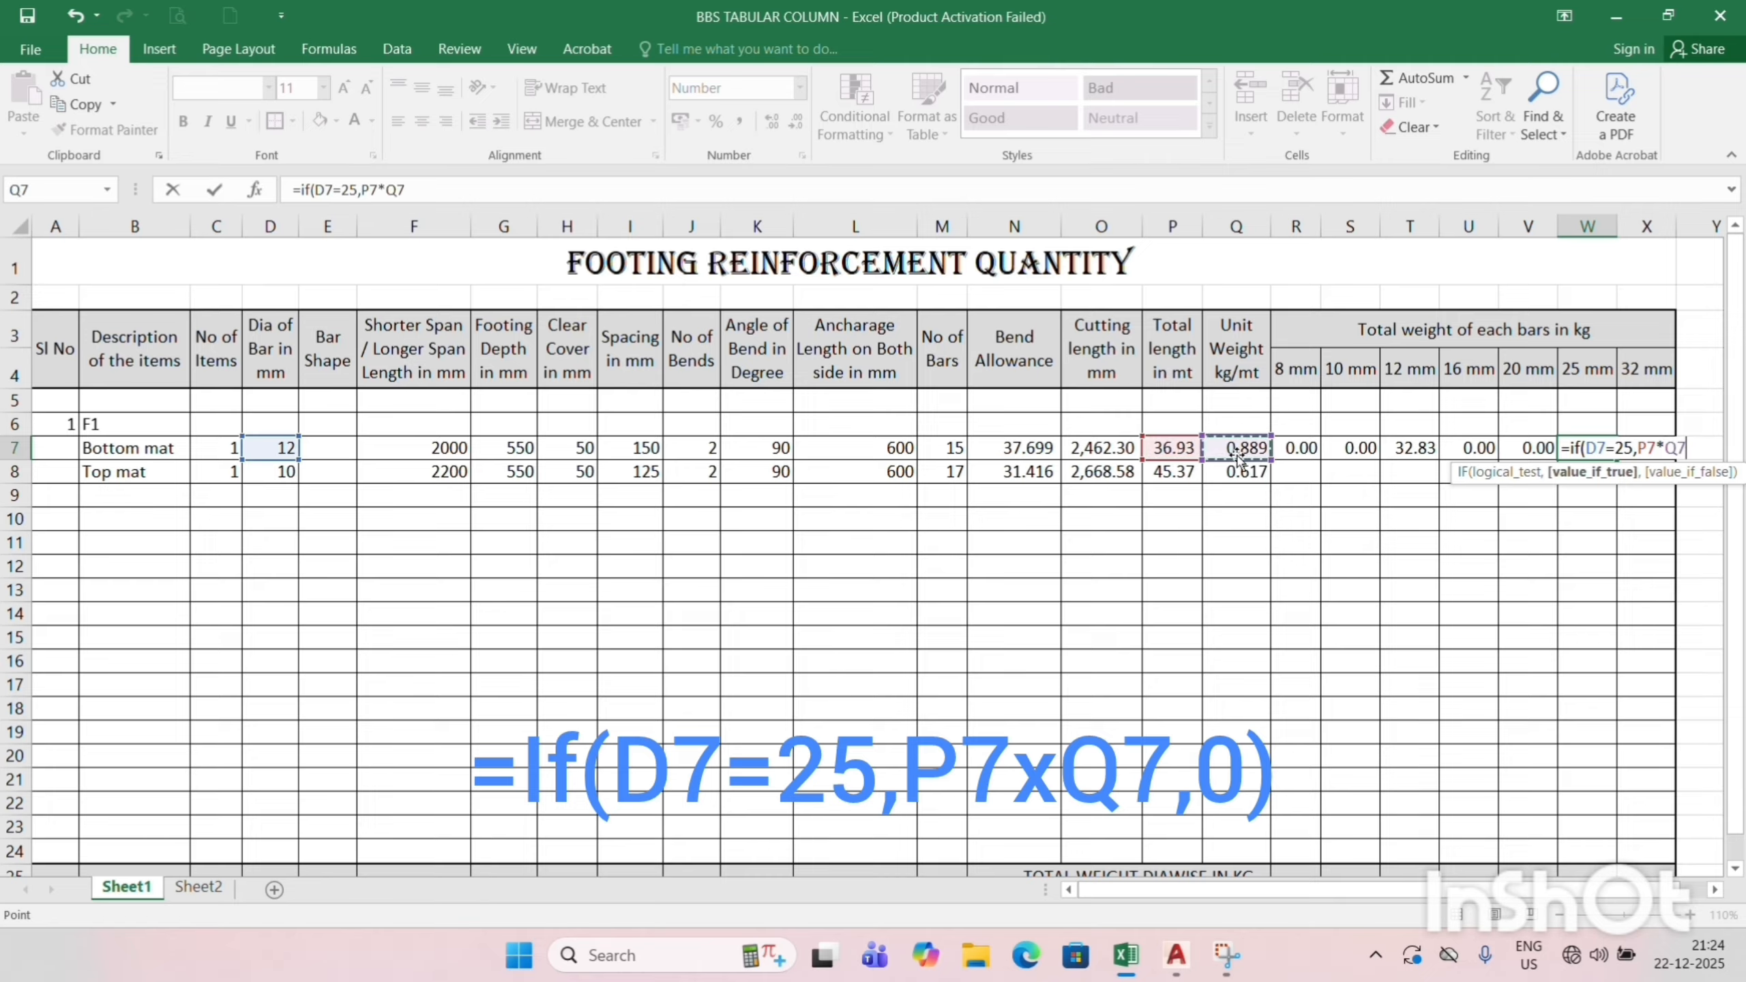
{"action": "type", "text": ","}
{"action": "type", "text": "0)"}
{"action": "key", "text": "Tab"}
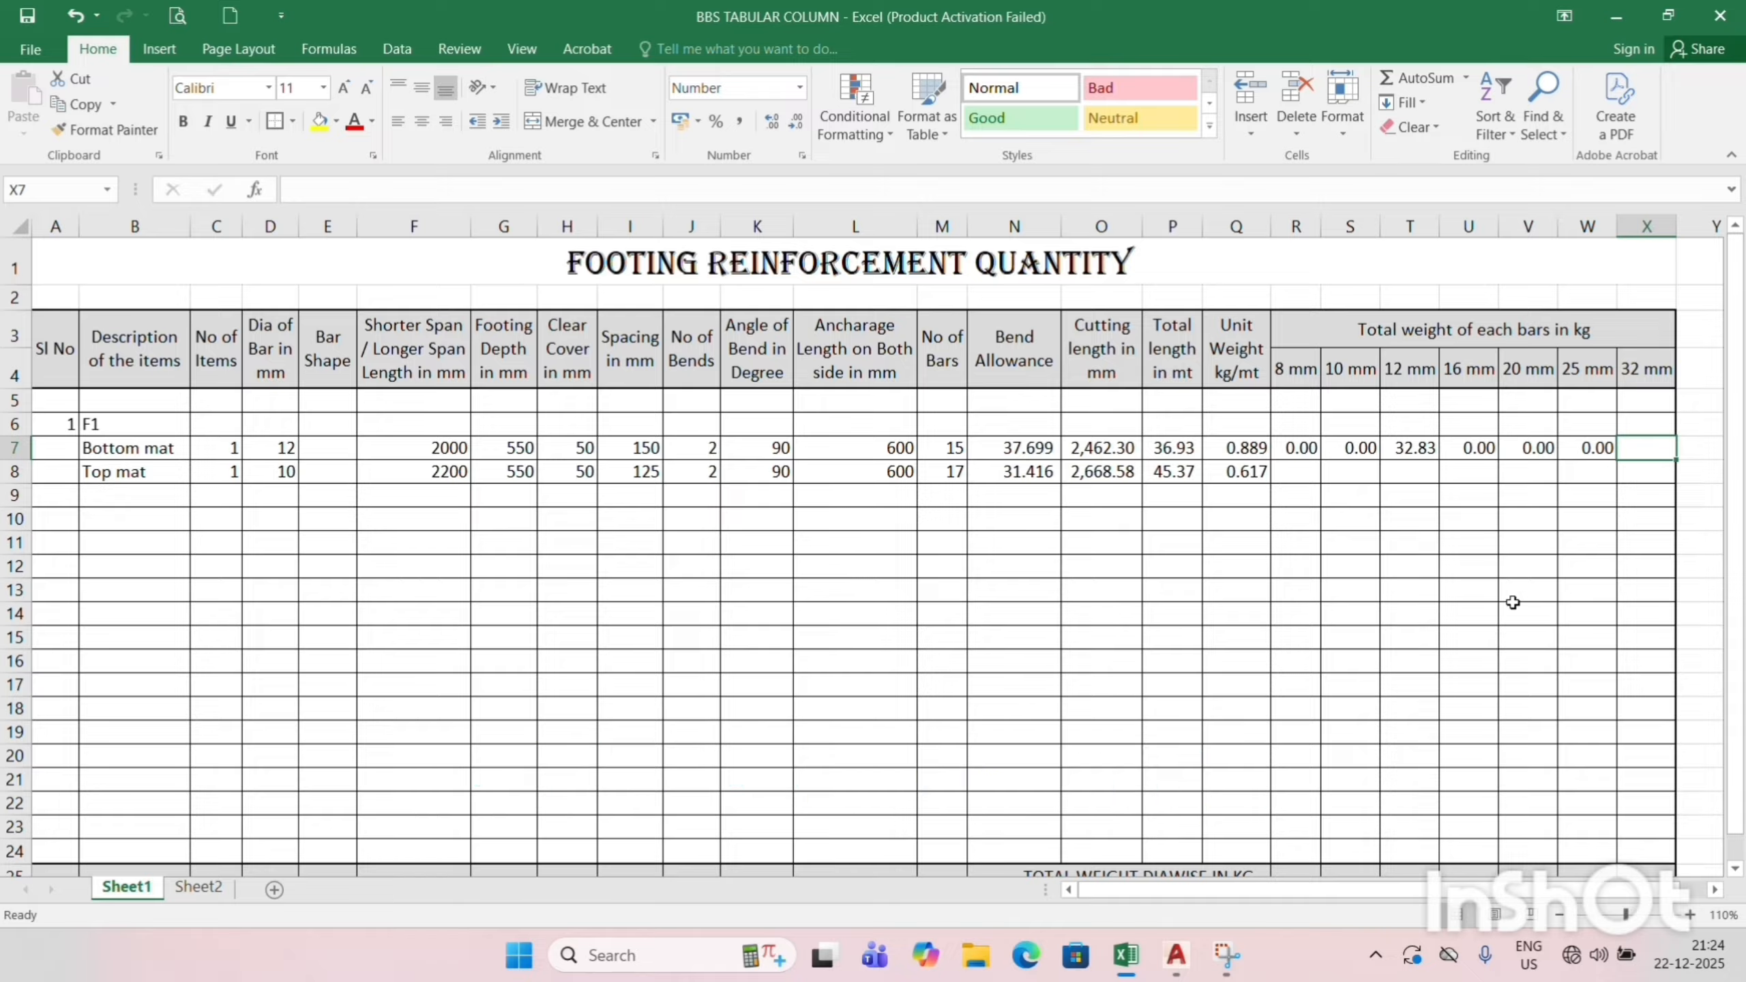
Calculate the bottom mat's weight in the 32 mm column, cell X7, with the conditional formula =IF(D7=32,P7*Q7,0).
{"action": "type", "text": "=if("}
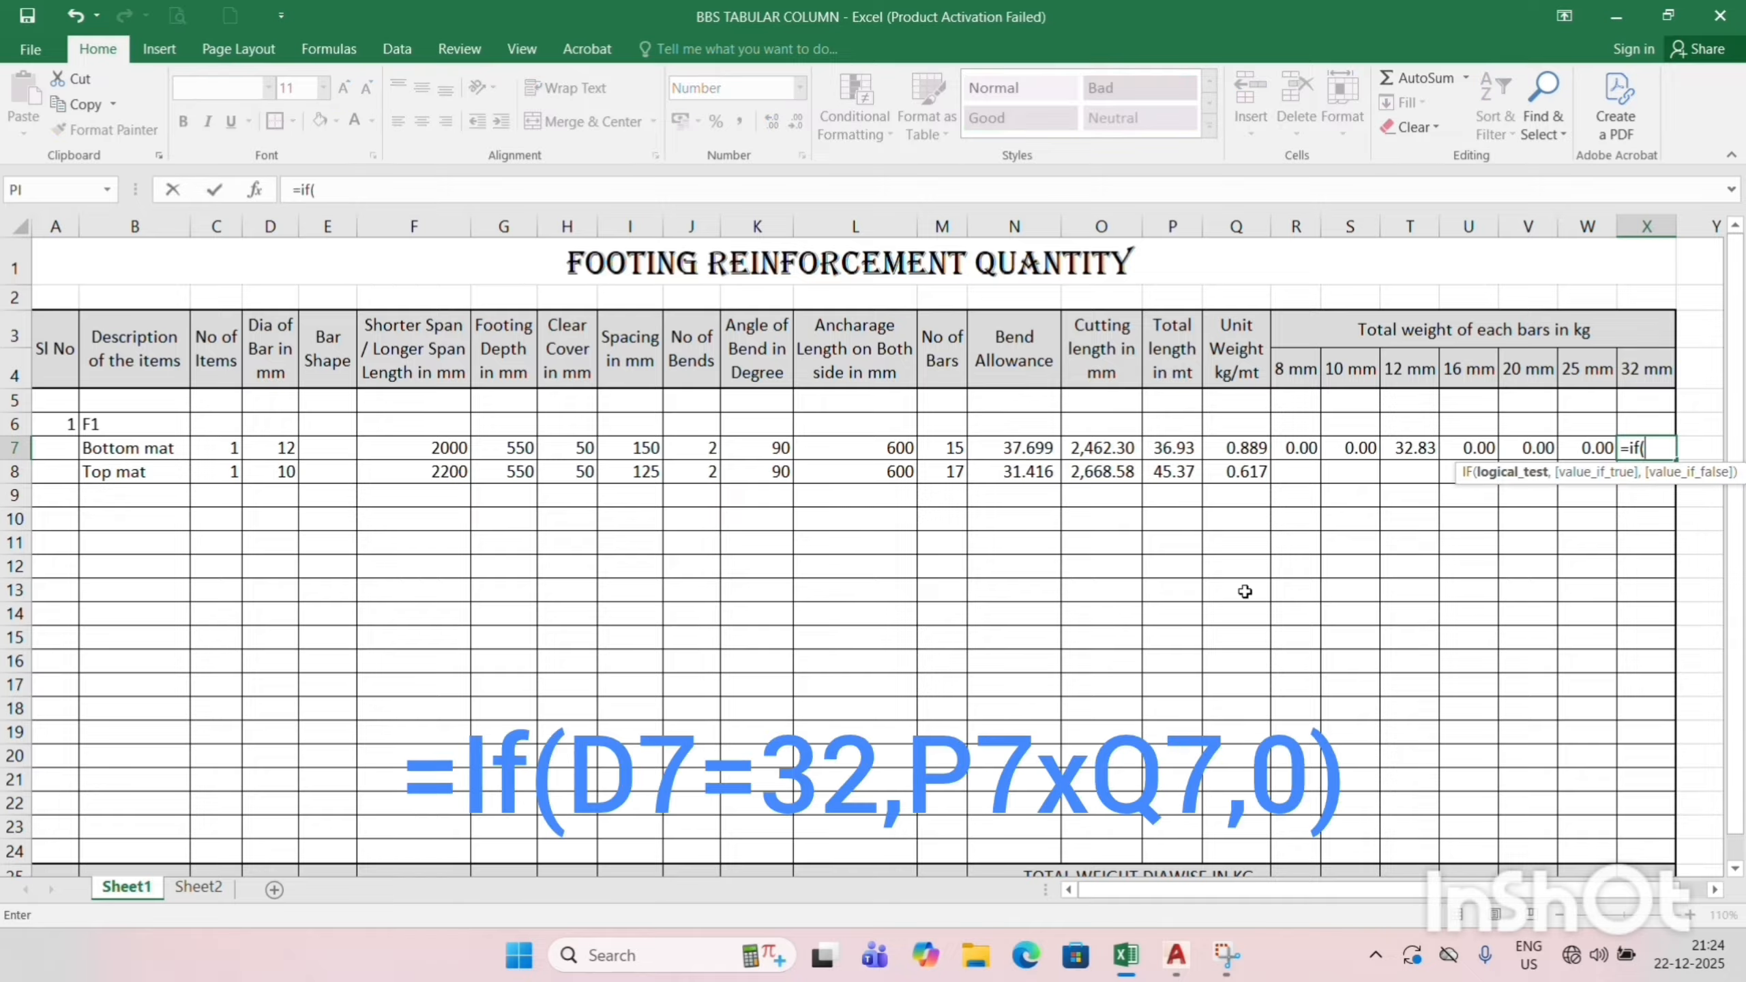
{"action": "left_click", "coordinate": [277, 451]}
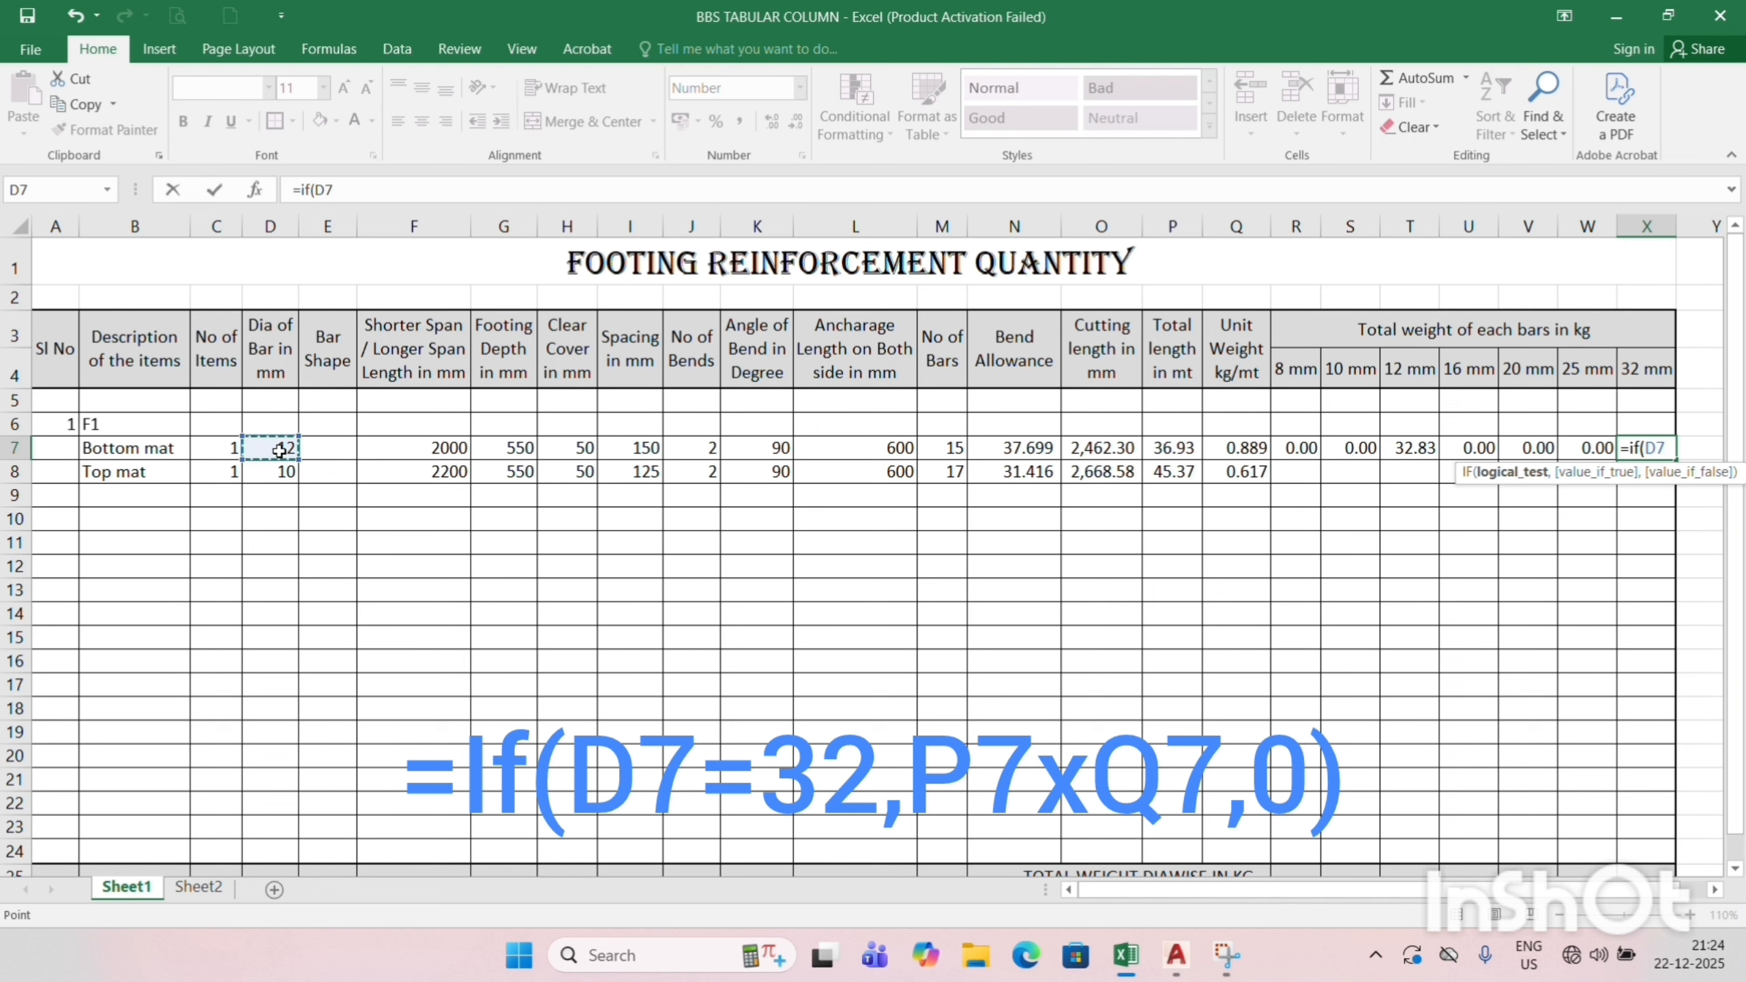
{"action": "type", "text": "32"}
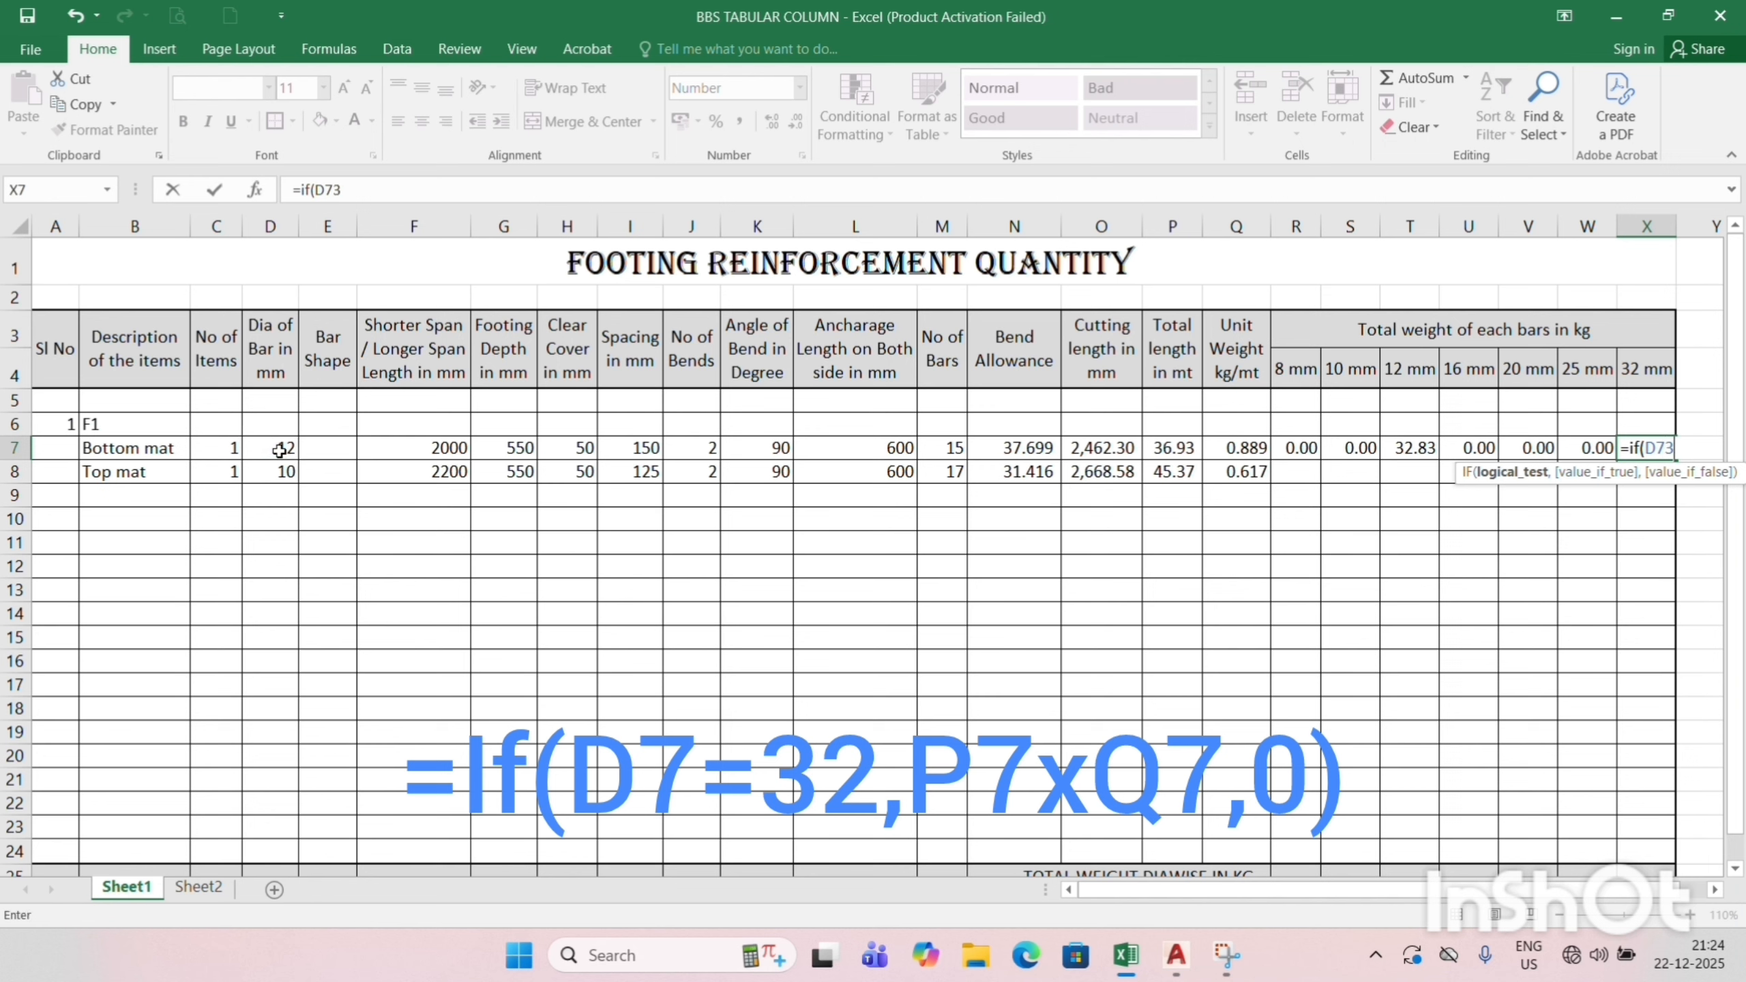
{"action": "key", "text": "BackSpace"}
{"action": "type", "text": "="}
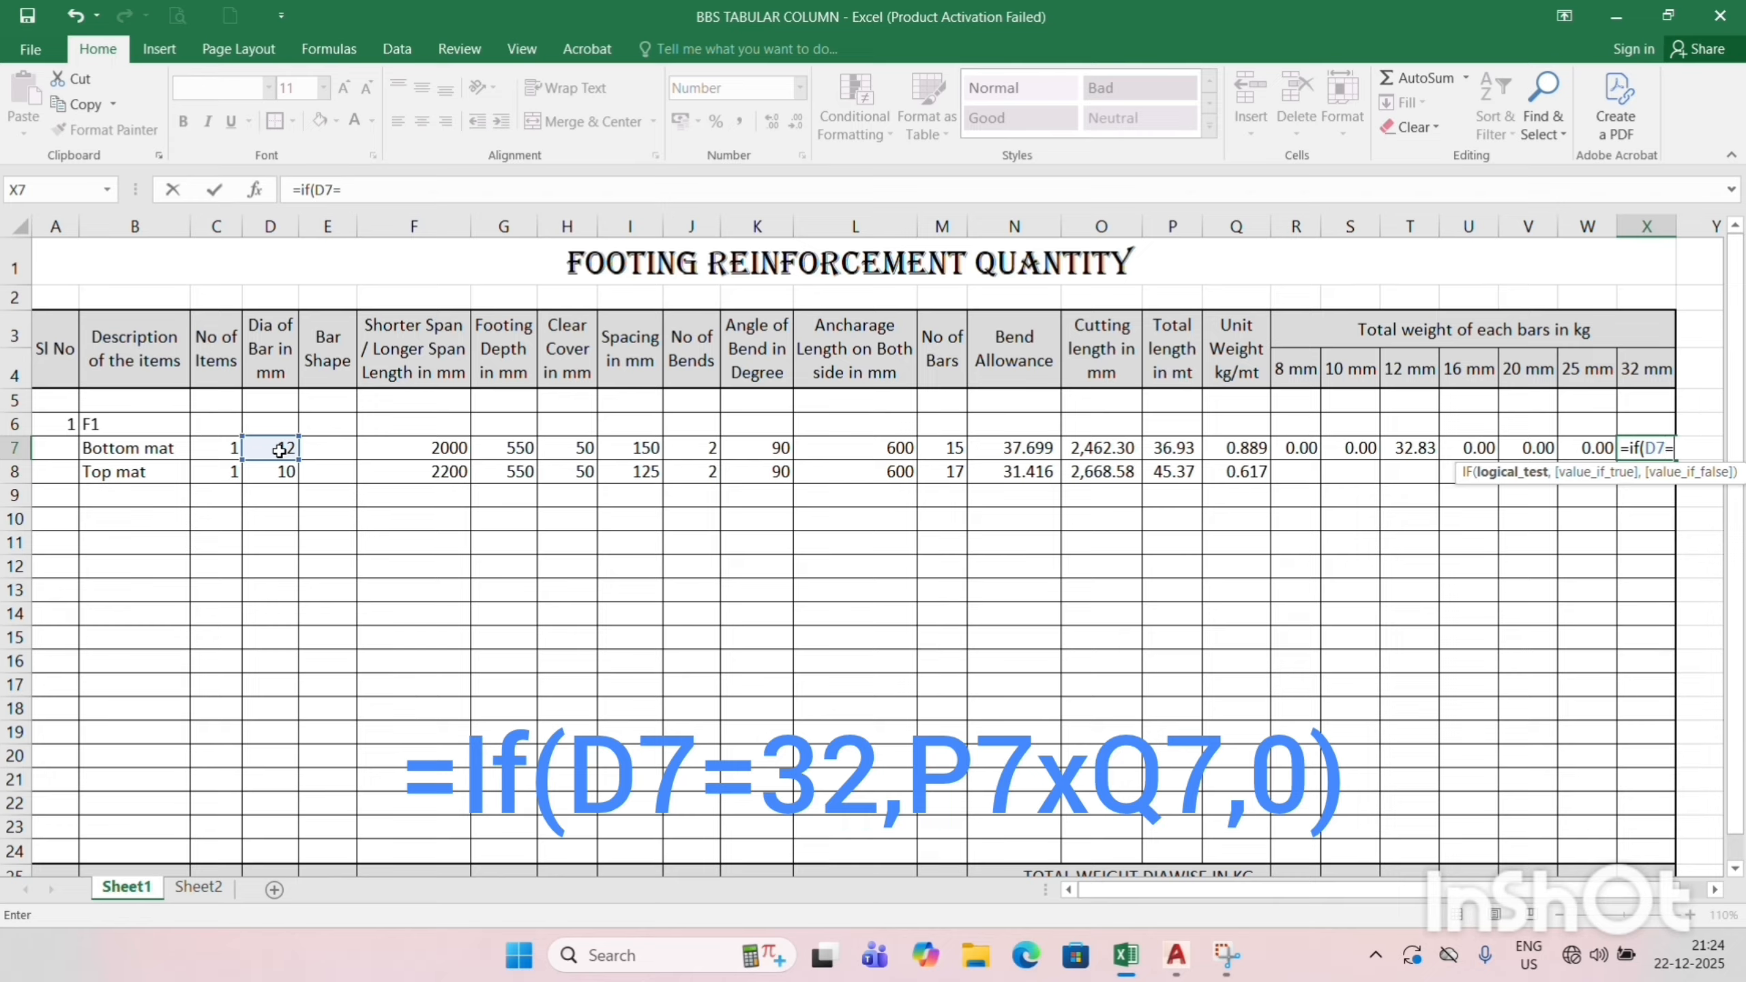
{"action": "type", "text": "32,"}
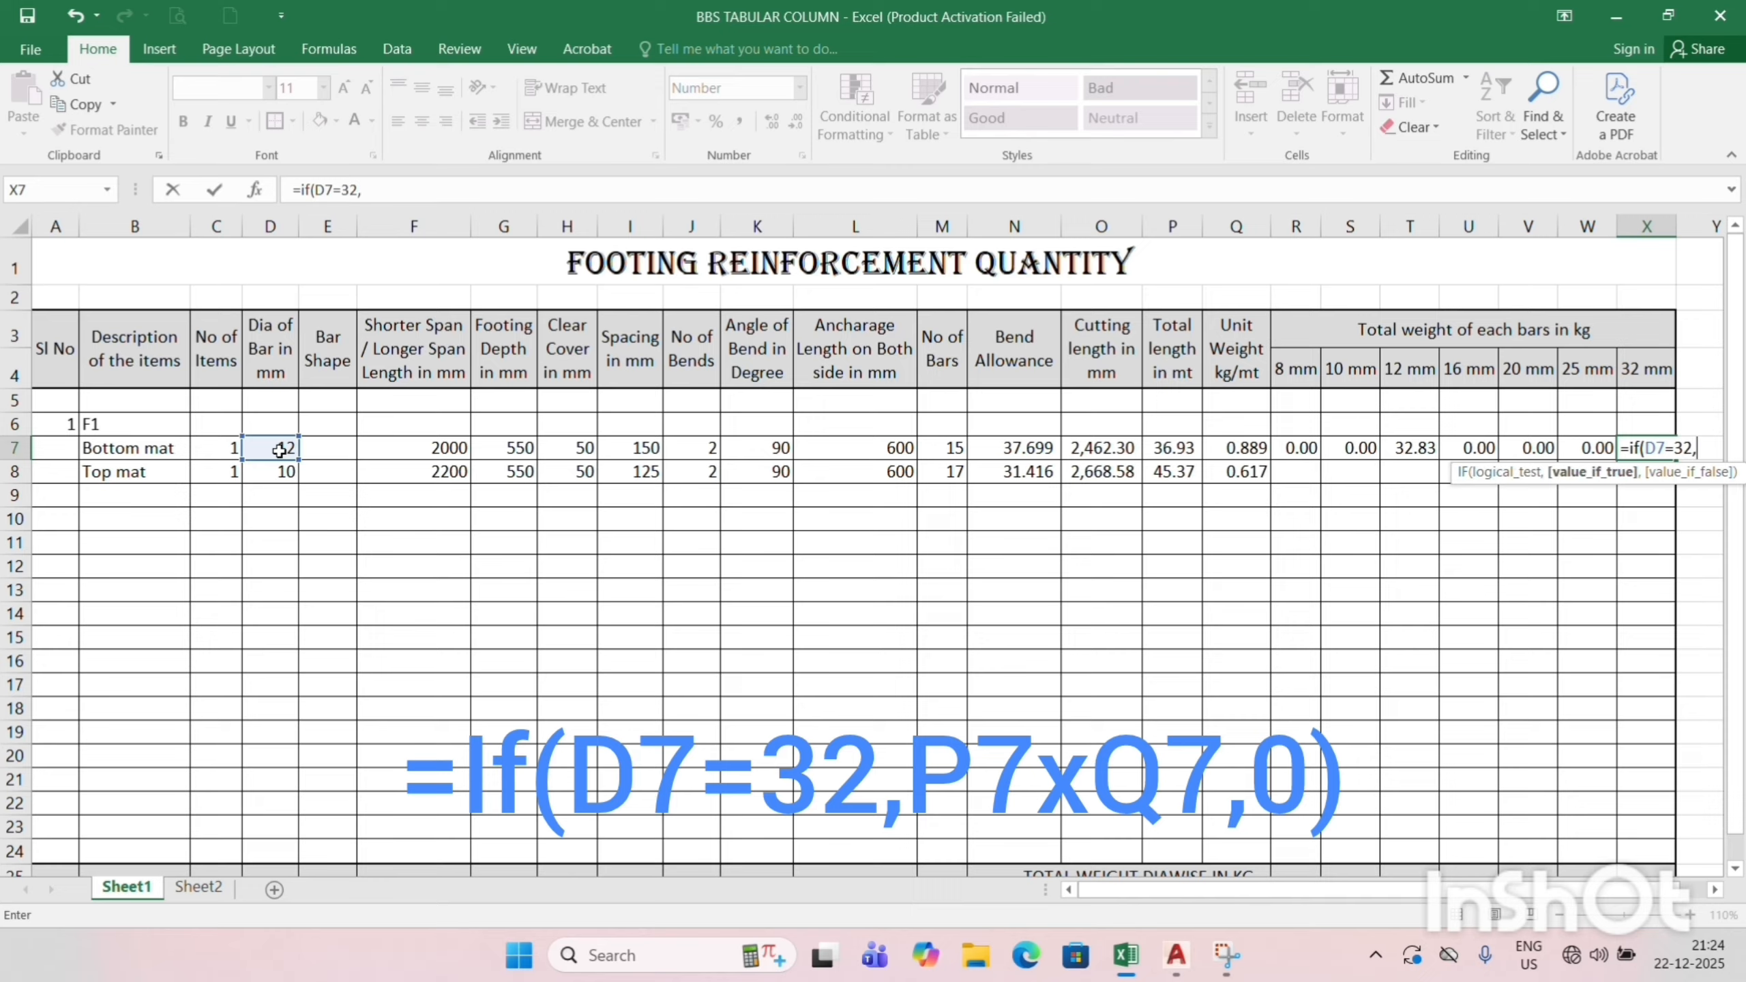
{"action": "left_click", "coordinate": [1155, 452]}
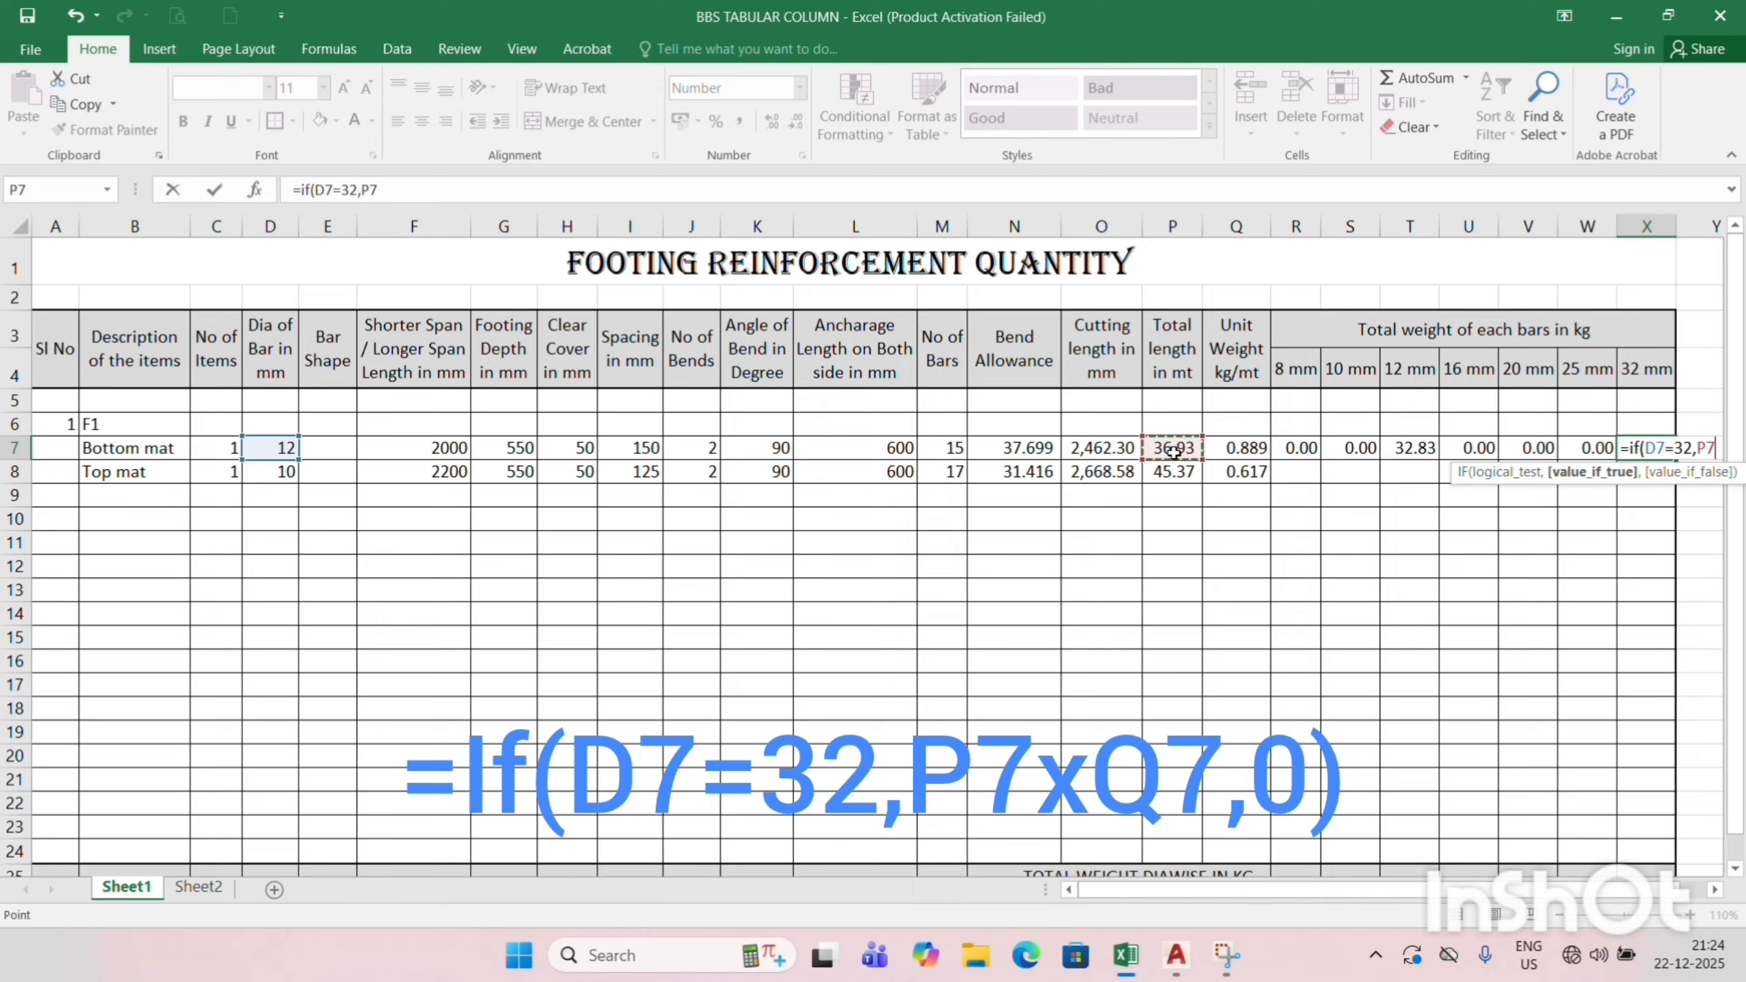
{"action": "type", "text": "*"}
{"action": "left_click", "coordinate": [1244, 452]}
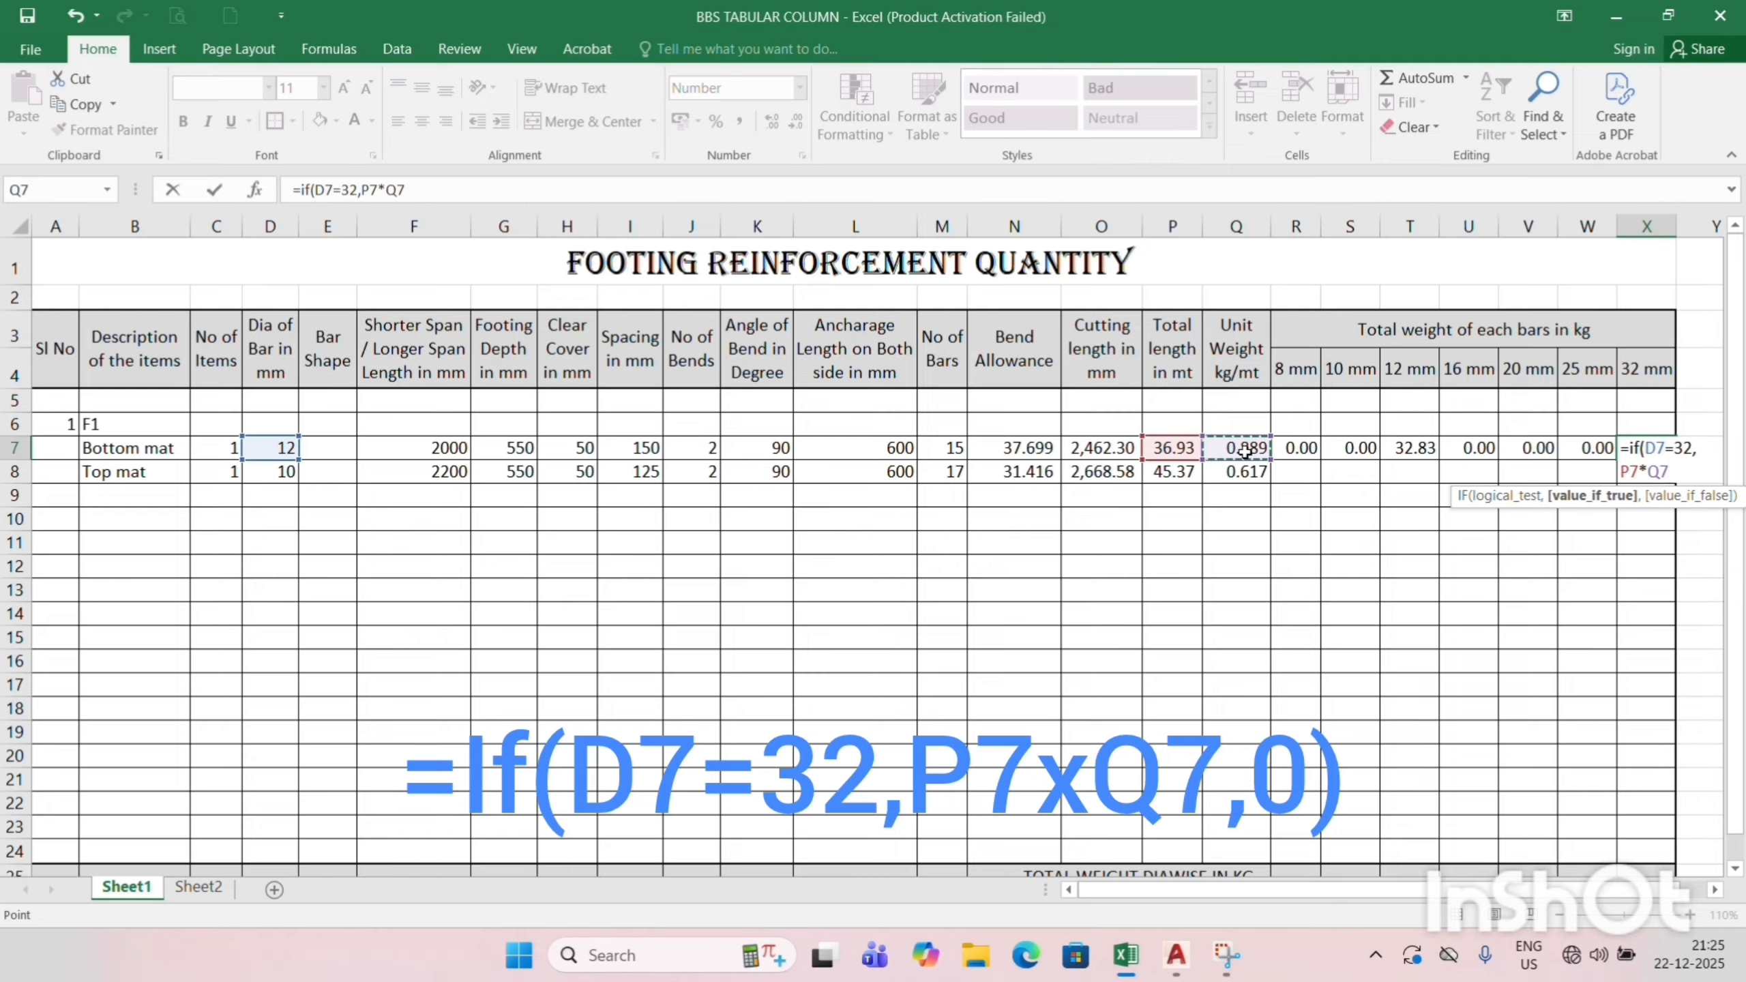
{"action": "type", "text": ",0"}
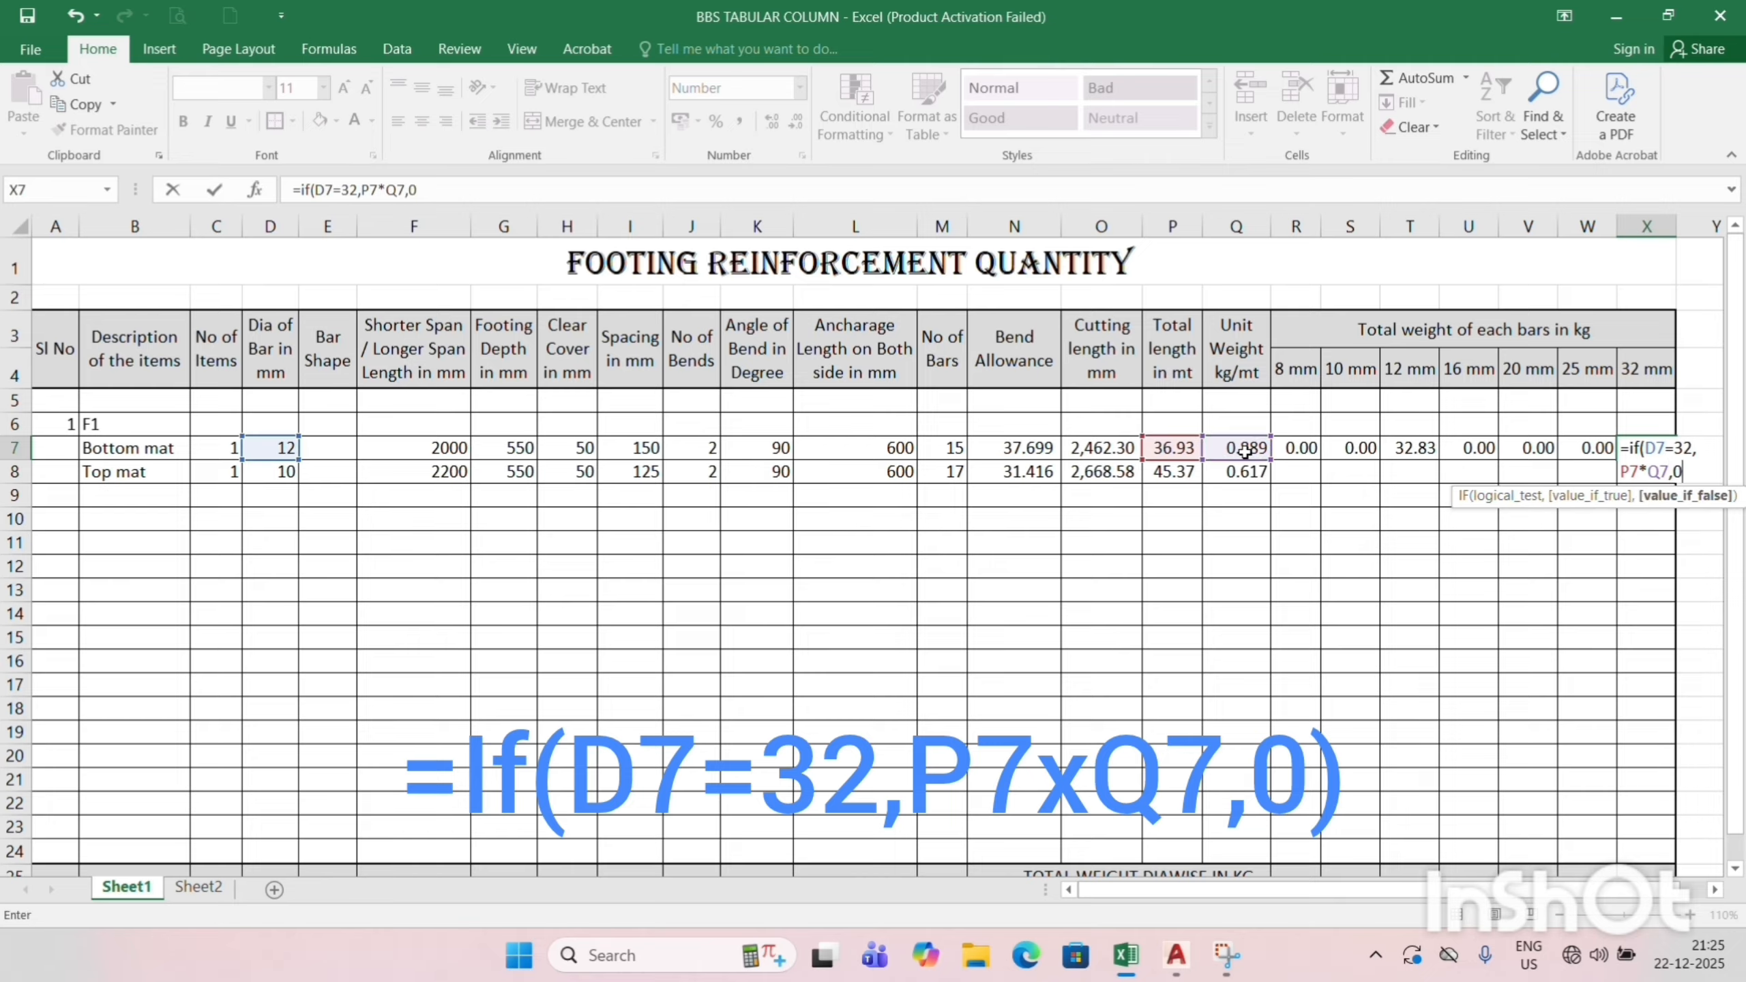
{"action": "key", "text": "Return"}
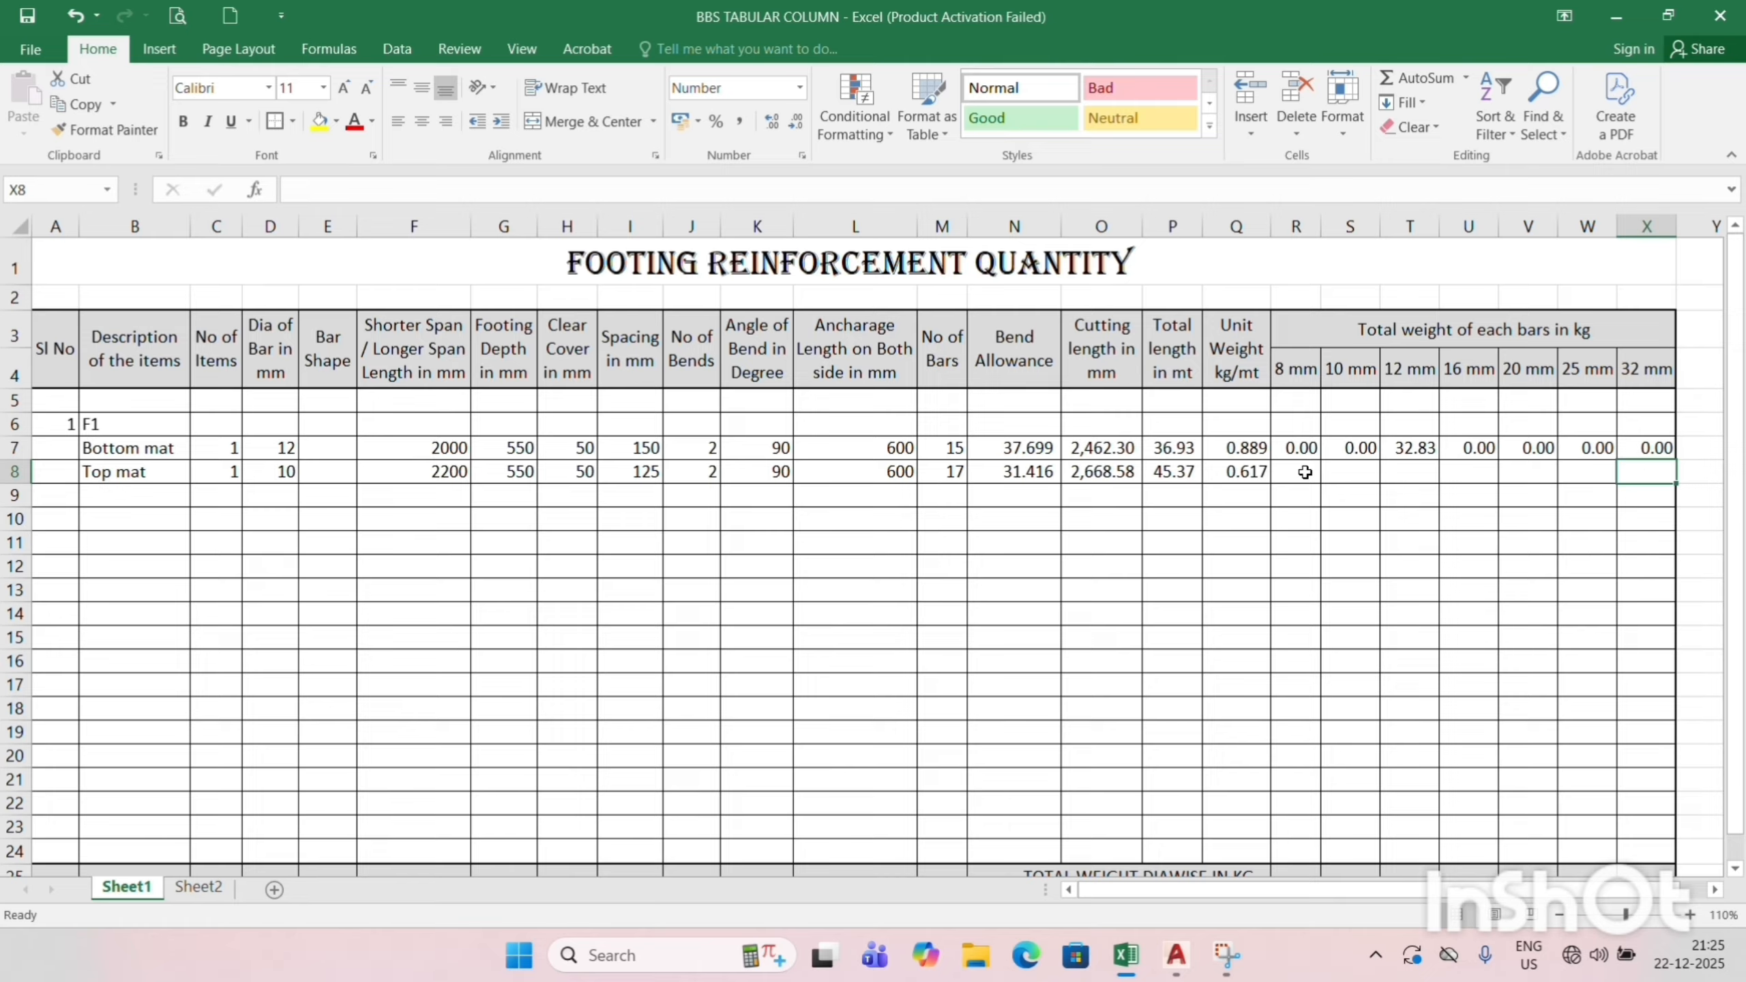
Fill the bottom mat's weight formulas for all bar diameters down into the top mat row, cells R8:X8.
{"action": "left_click_drag", "start_coordinate": [1302, 474], "coordinate": [1628, 475]}
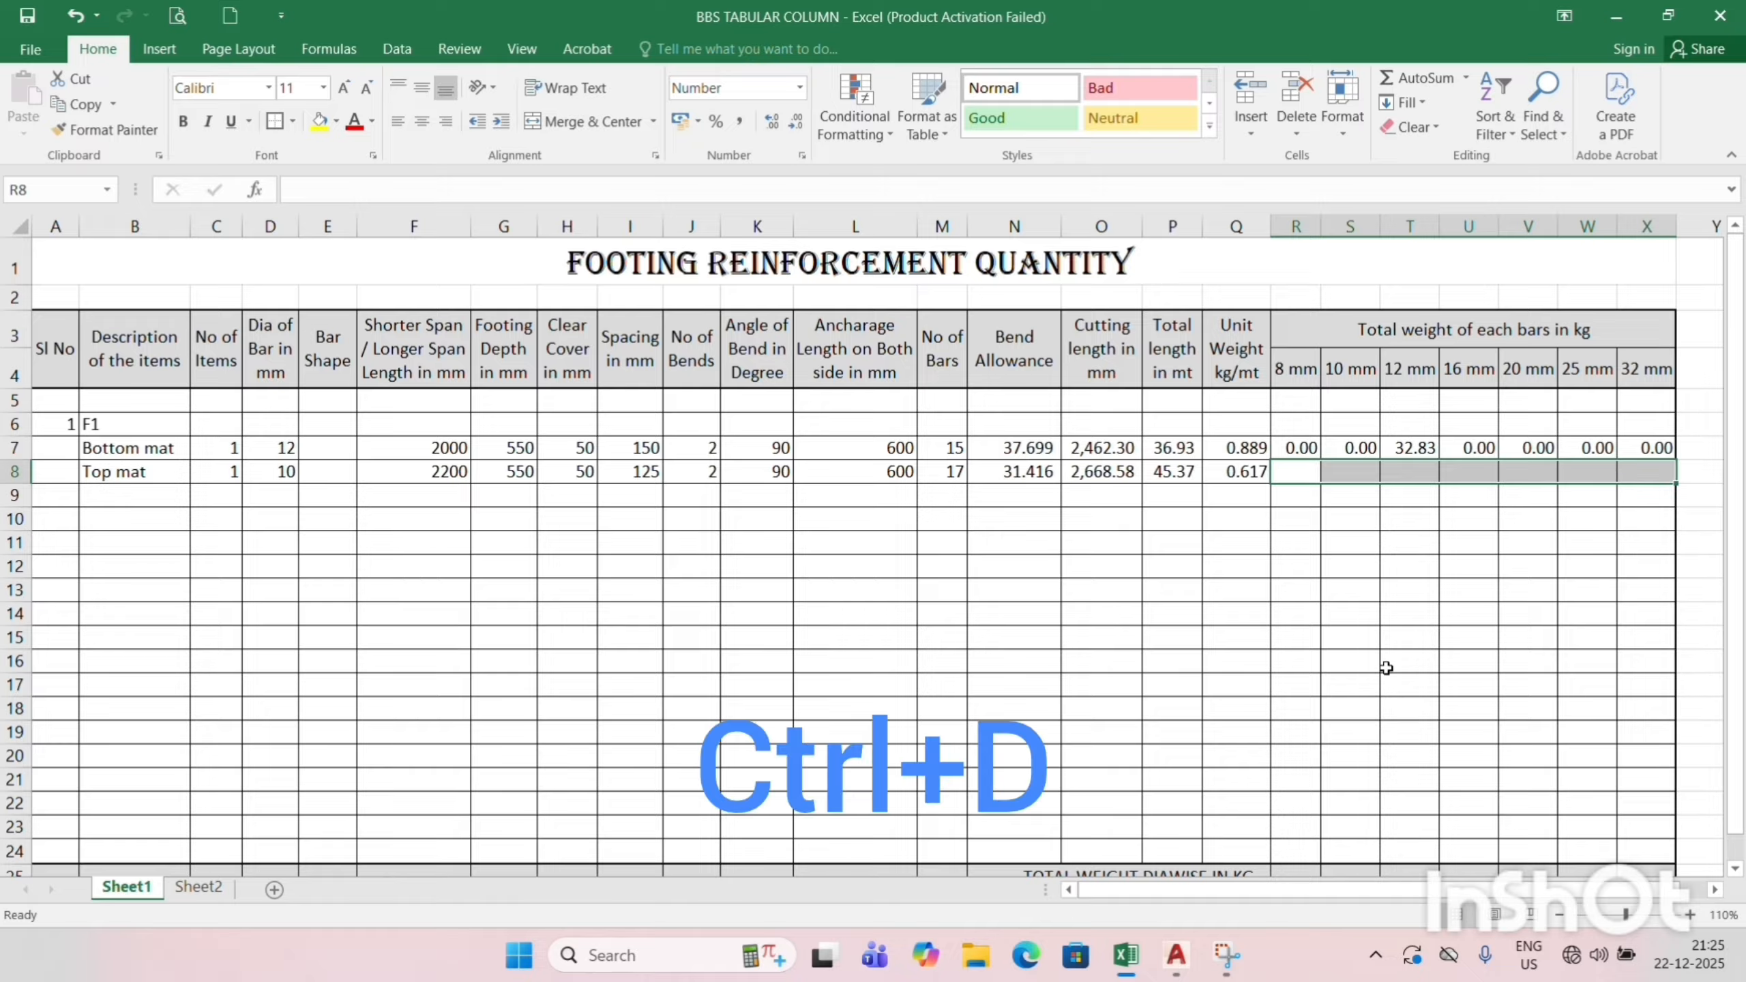
{"action": "key", "text": "ctrl+d"}
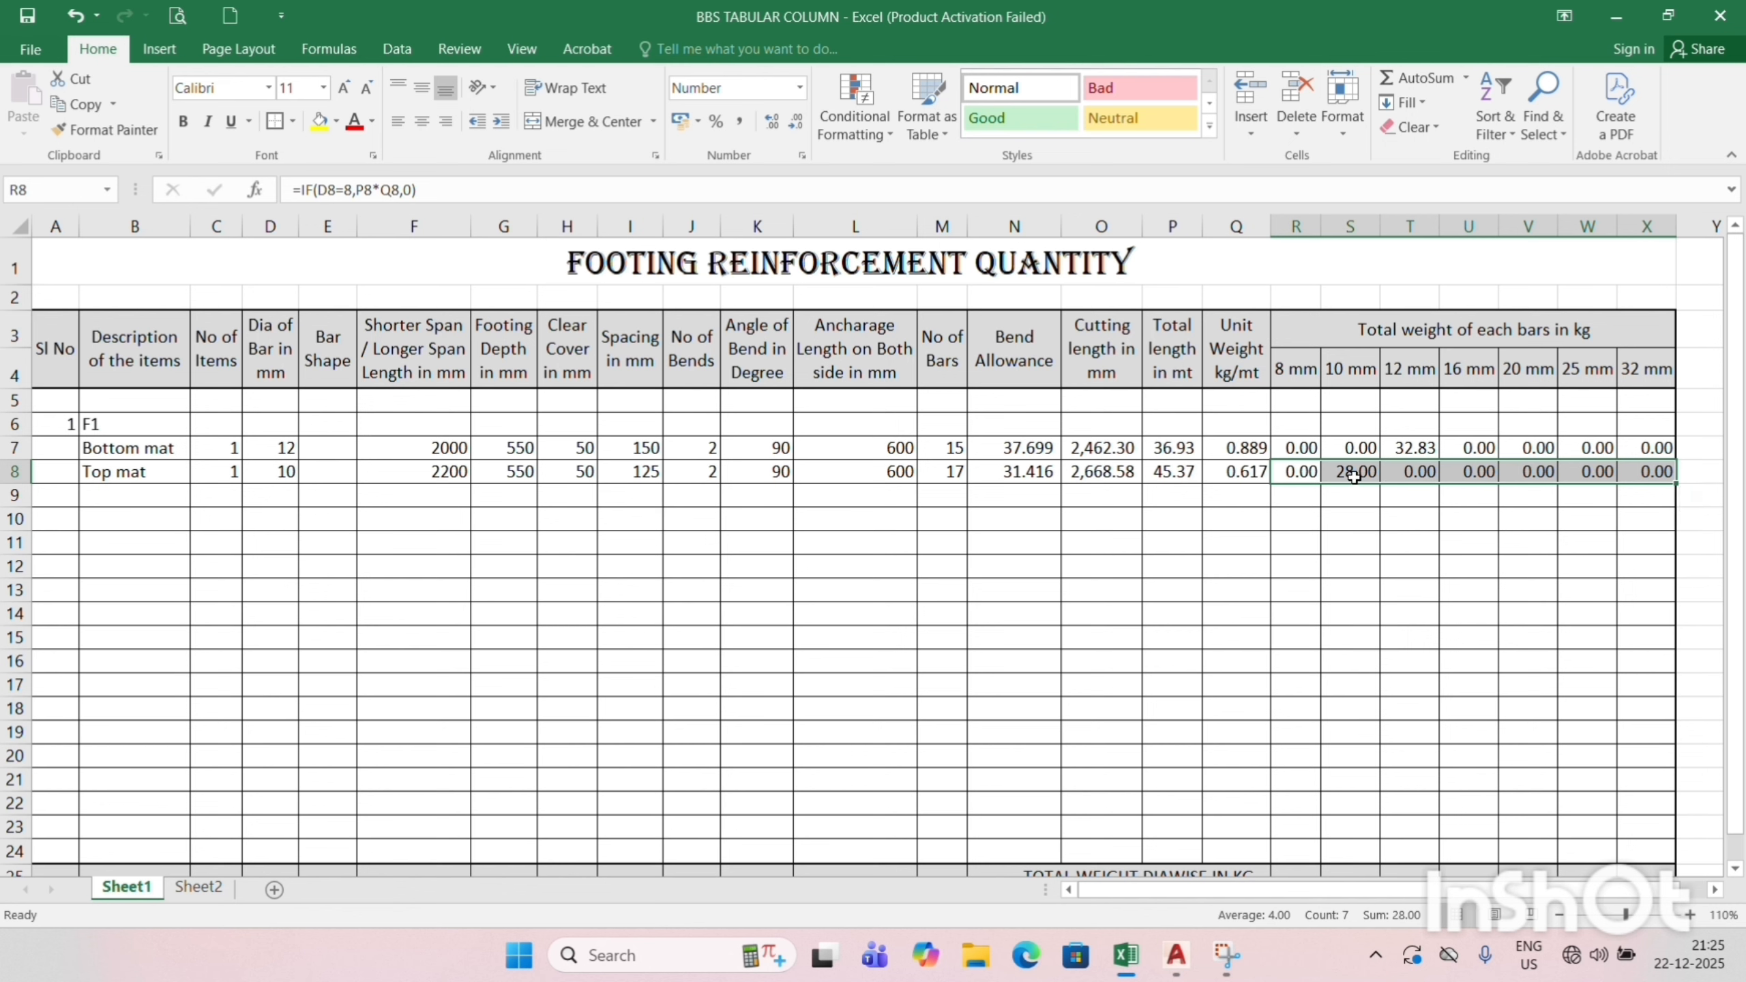
Test the top mat's weight formulas by setting its bar diameter in cell D8 to 8 mm.
{"action": "left_click", "coordinate": [280, 468]}
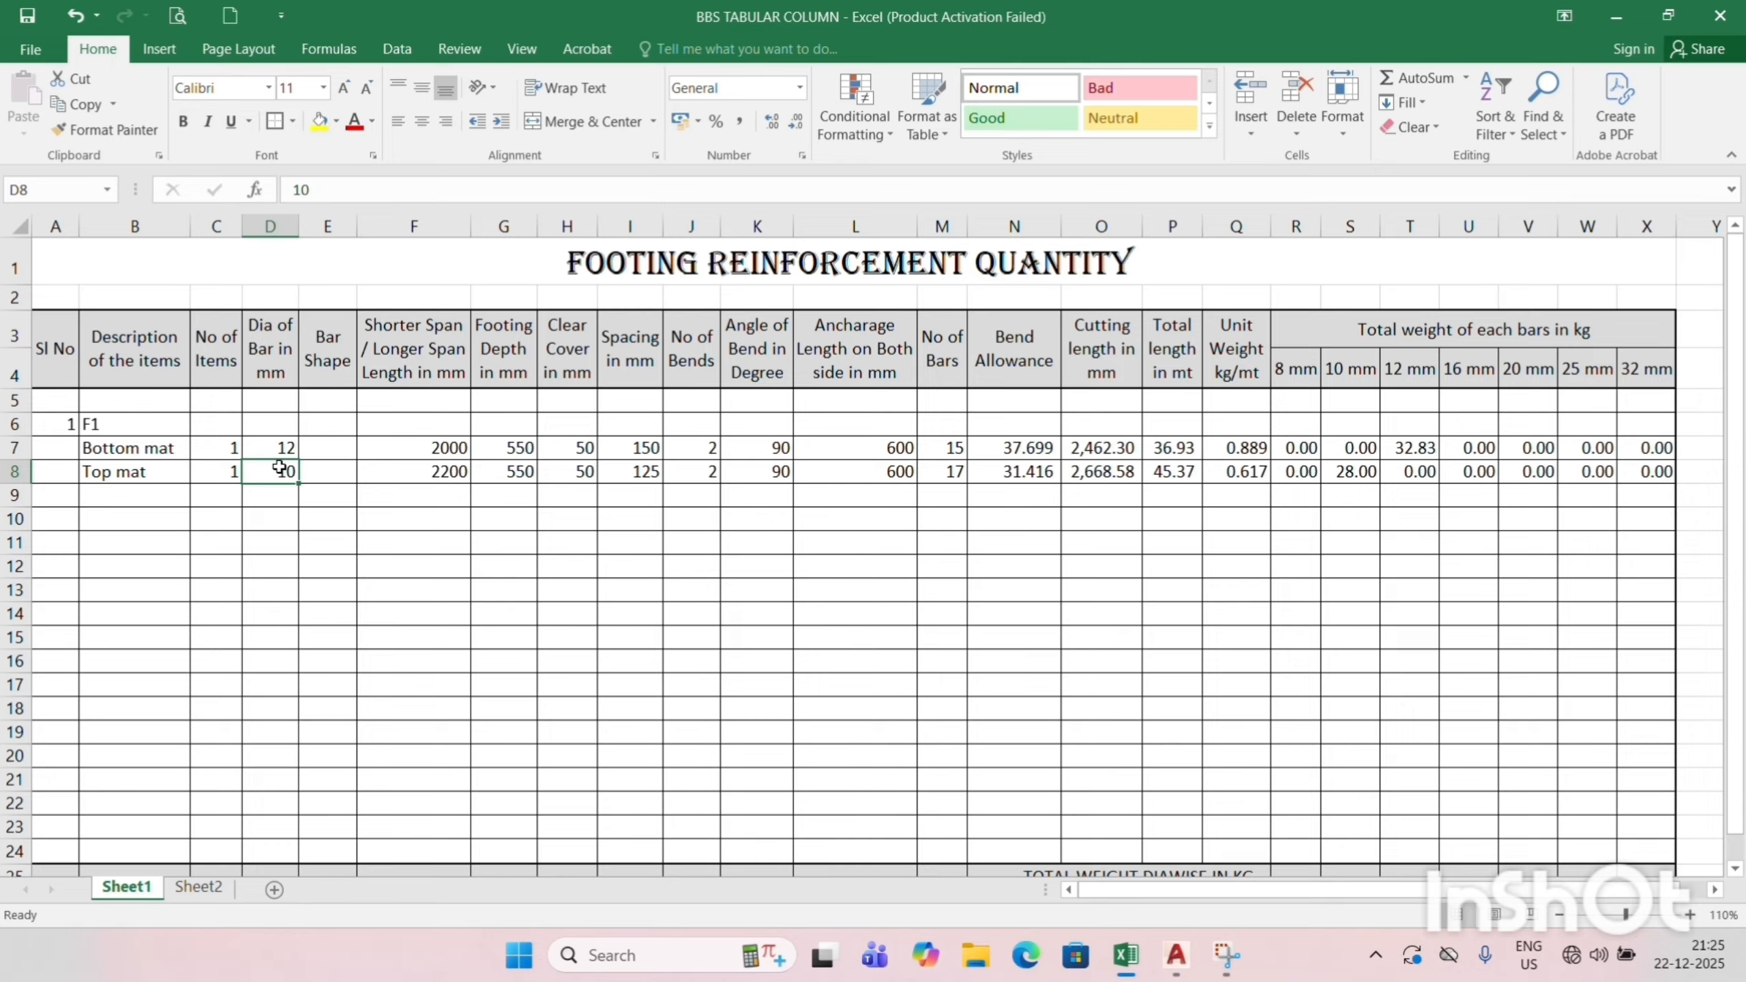
{"action": "key", "text": "F2"}
{"action": "key", "text": "BackSpace"}
{"action": "key", "text": "BackSpace"}
{"action": "type", "text": "8"}
{"action": "key", "text": "Return"}
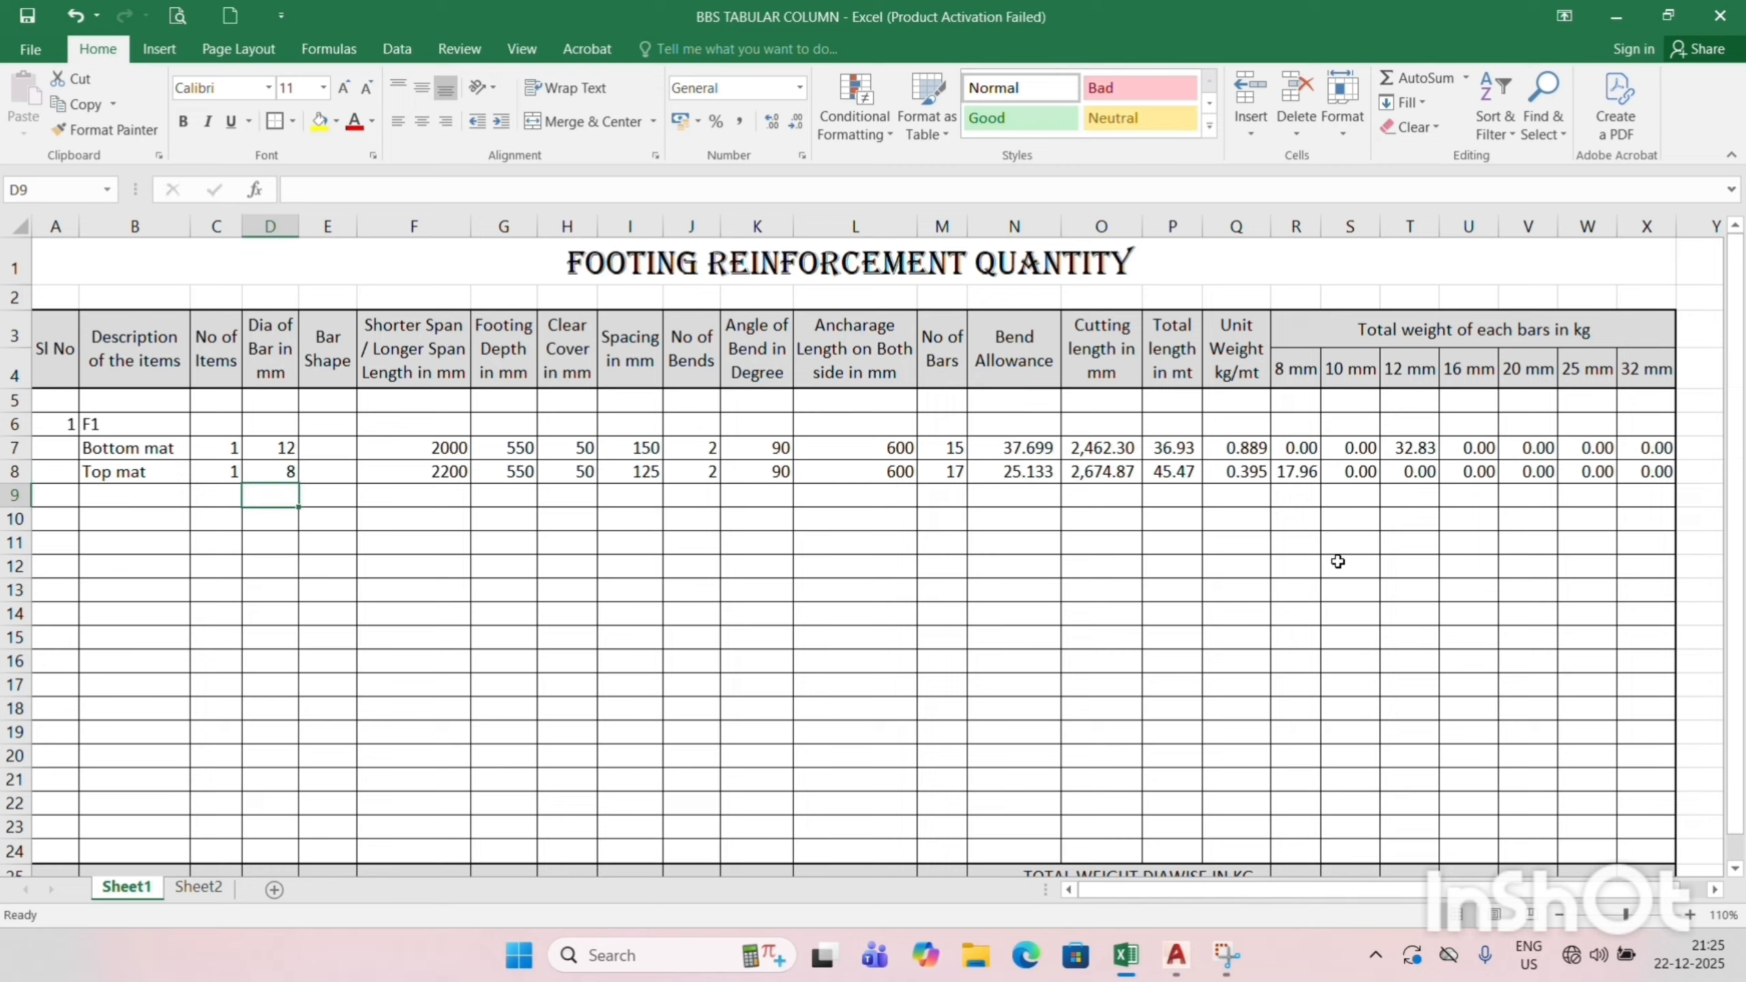
Test the top mat's weight formulas with bar diameters of 16 mm and 32 mm in cell D8.
{"action": "left_click", "coordinate": [288, 473]}
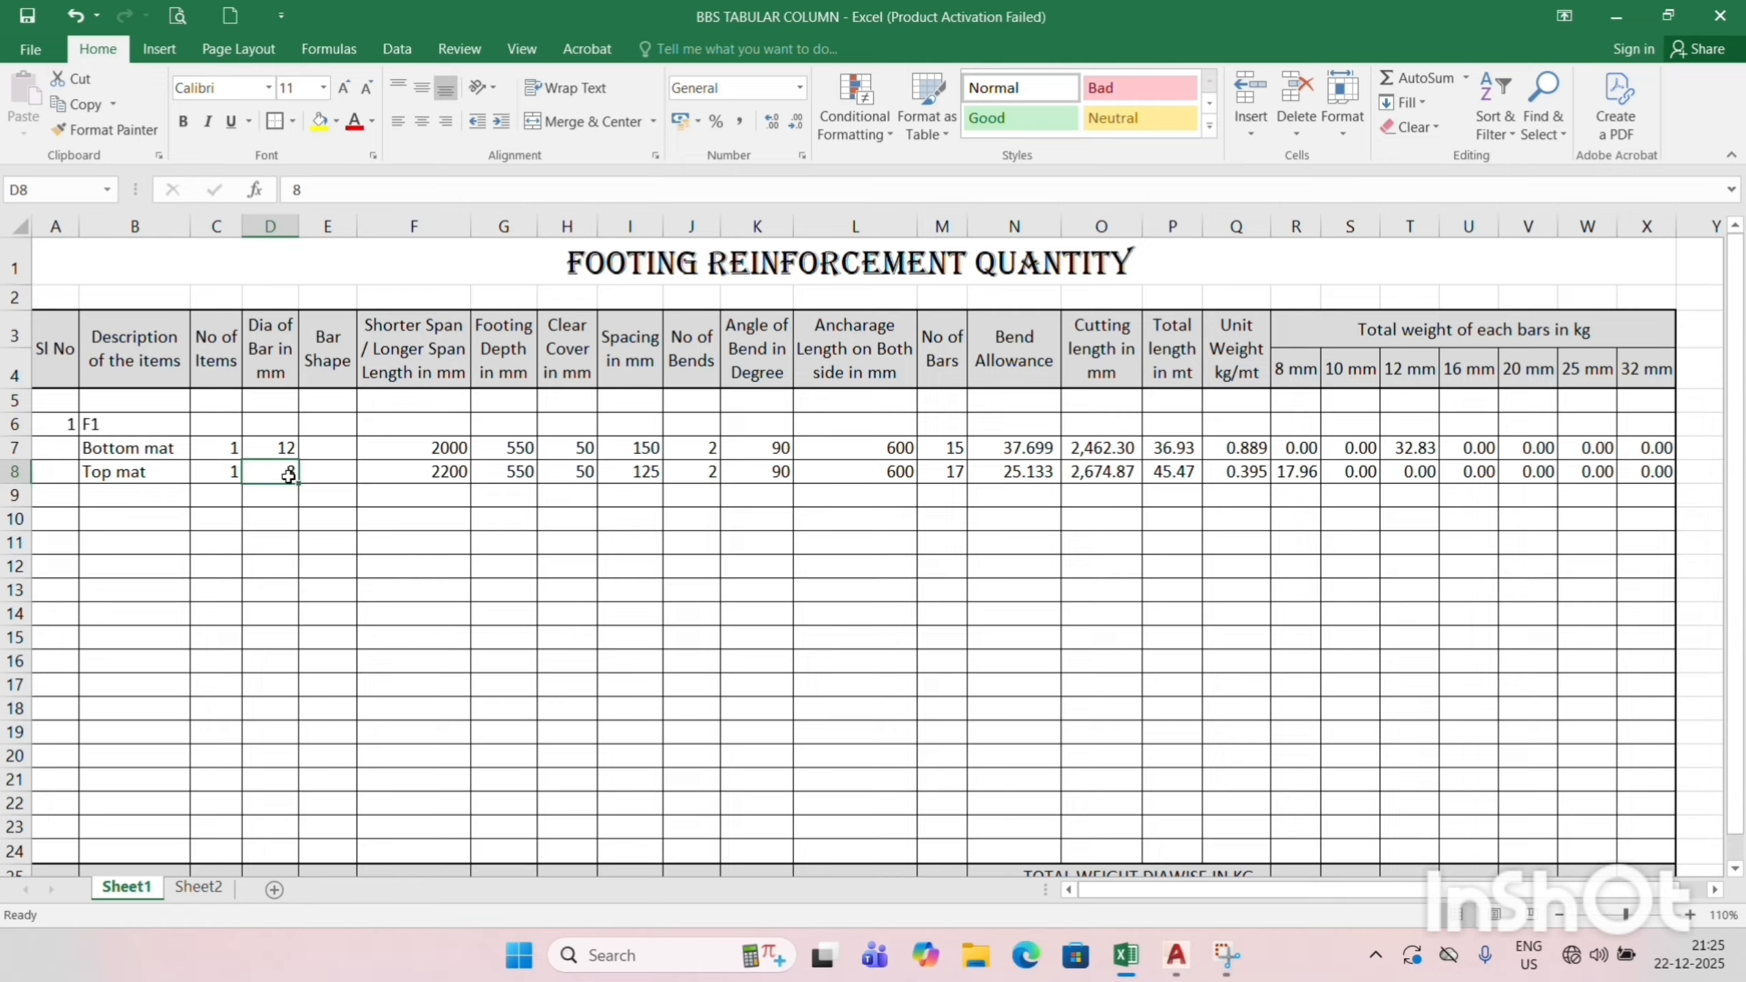
{"action": "type", "text": "16"}
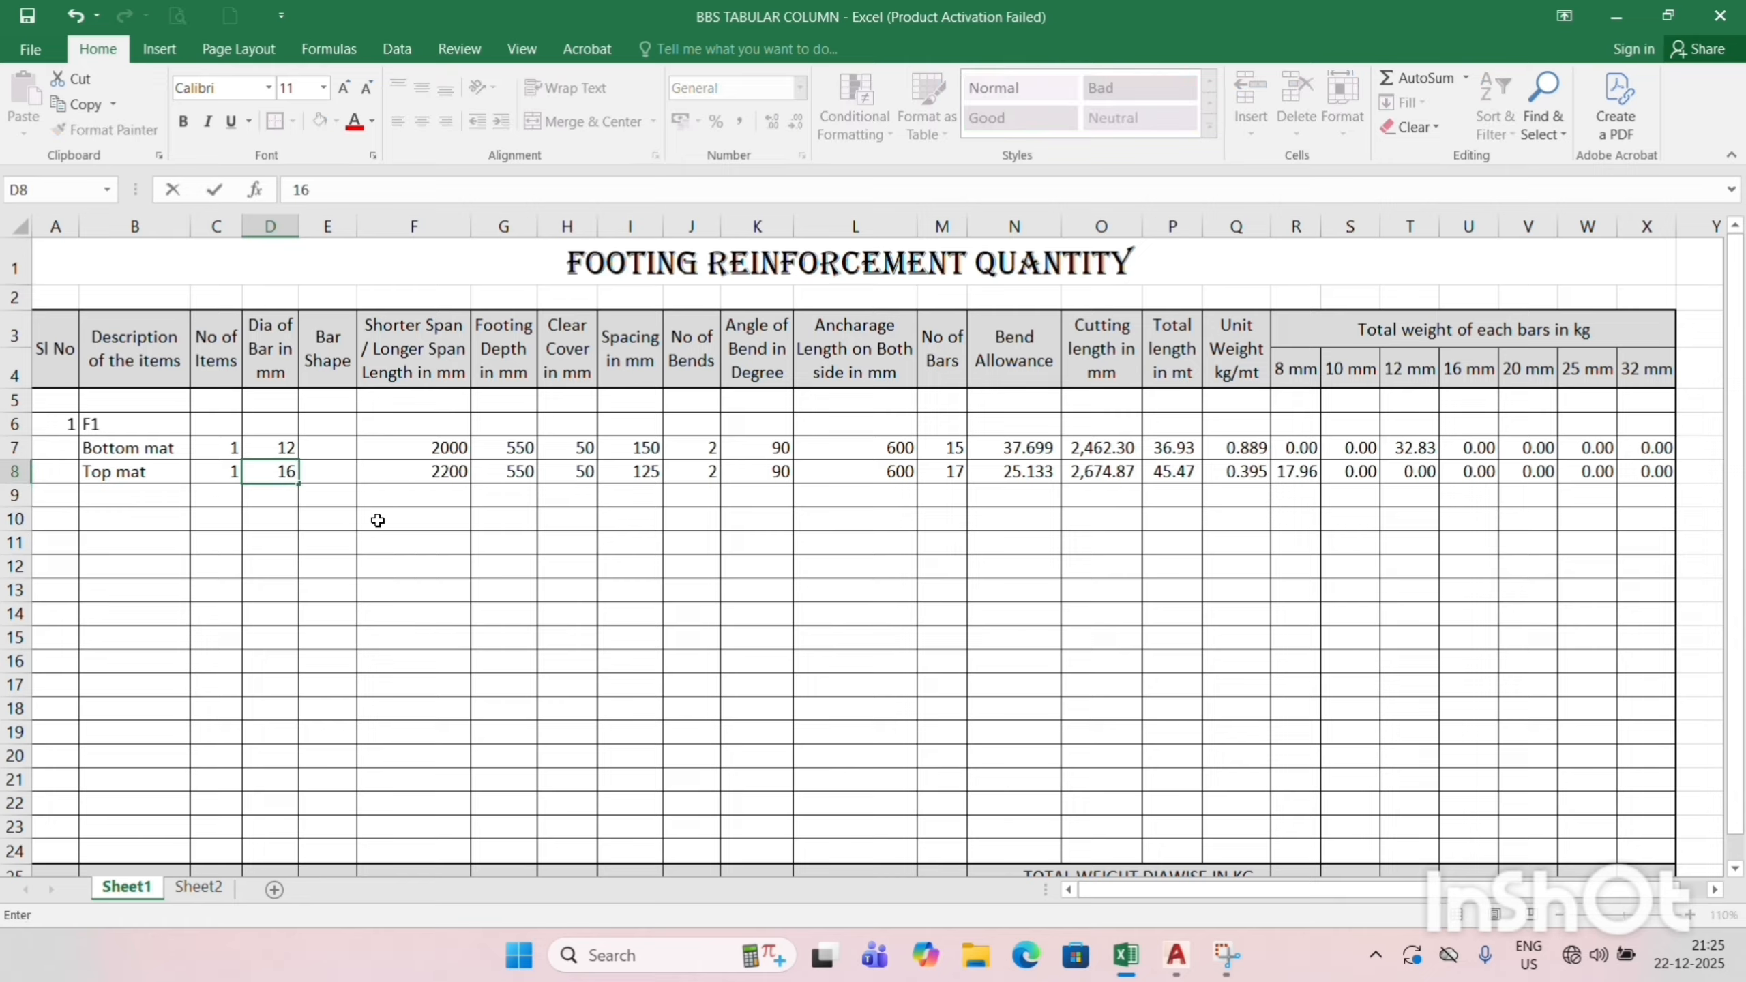
{"action": "key", "text": "Return"}
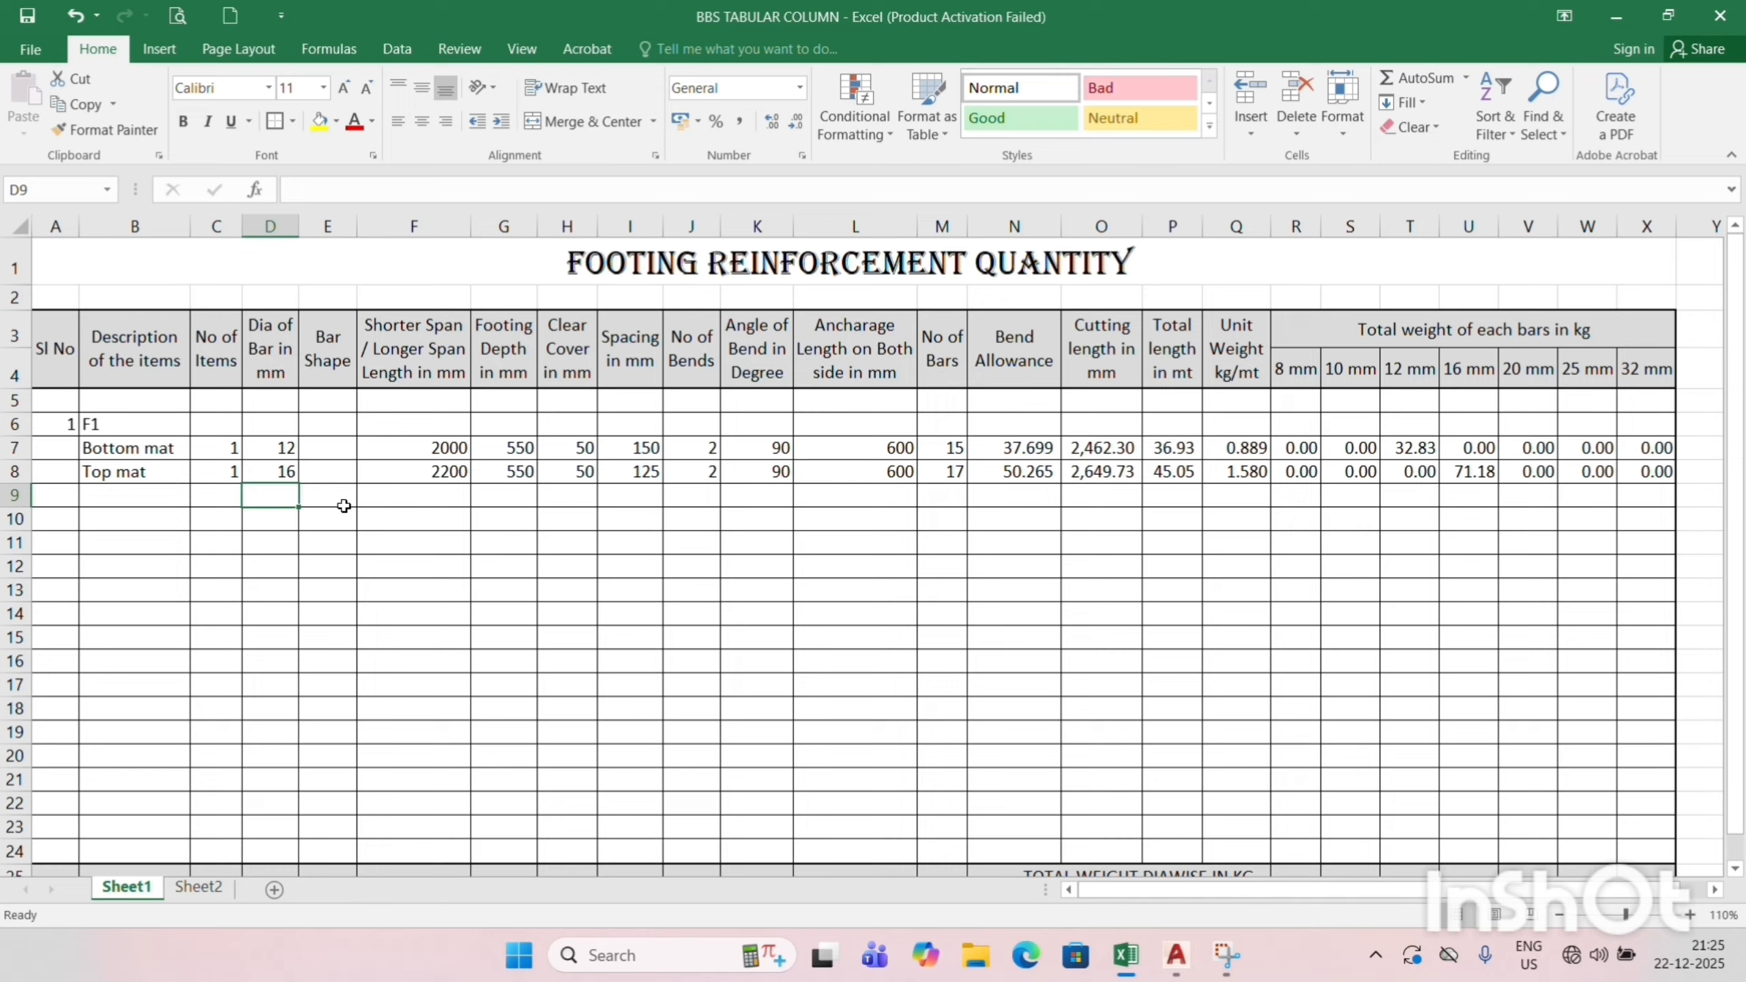
{"action": "left_click", "coordinate": [284, 473]}
{"action": "type", "text": "32"}
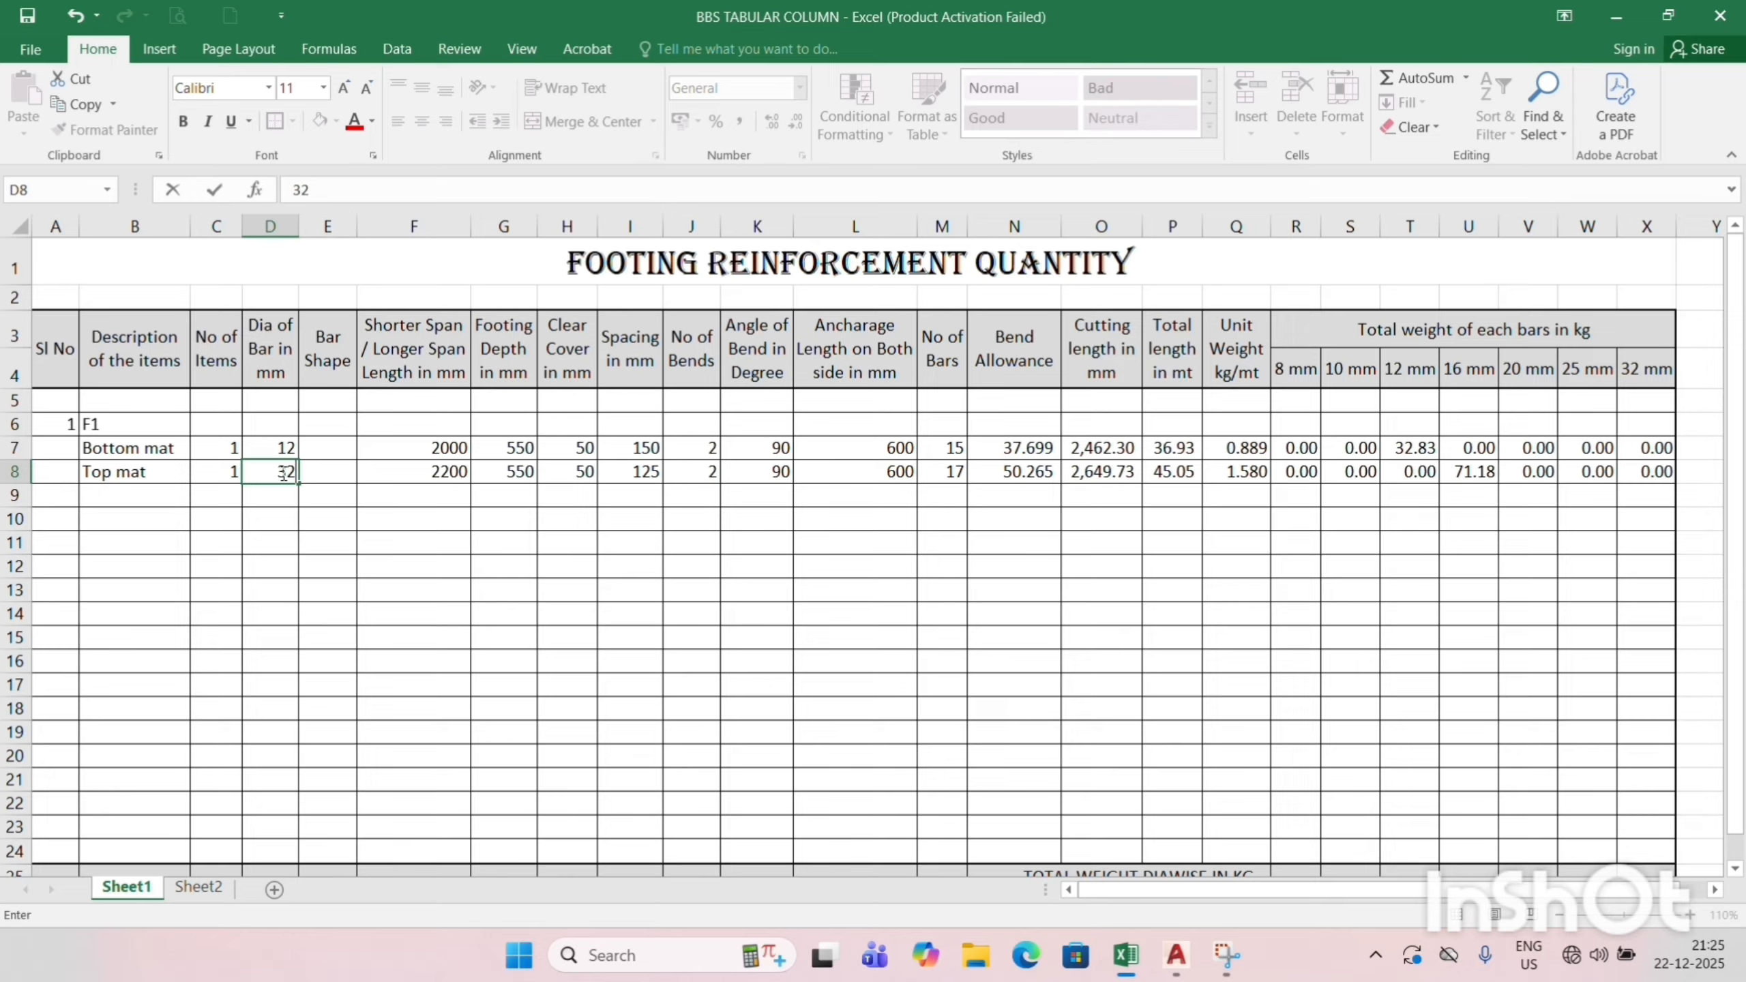
{"action": "key", "text": "Return"}
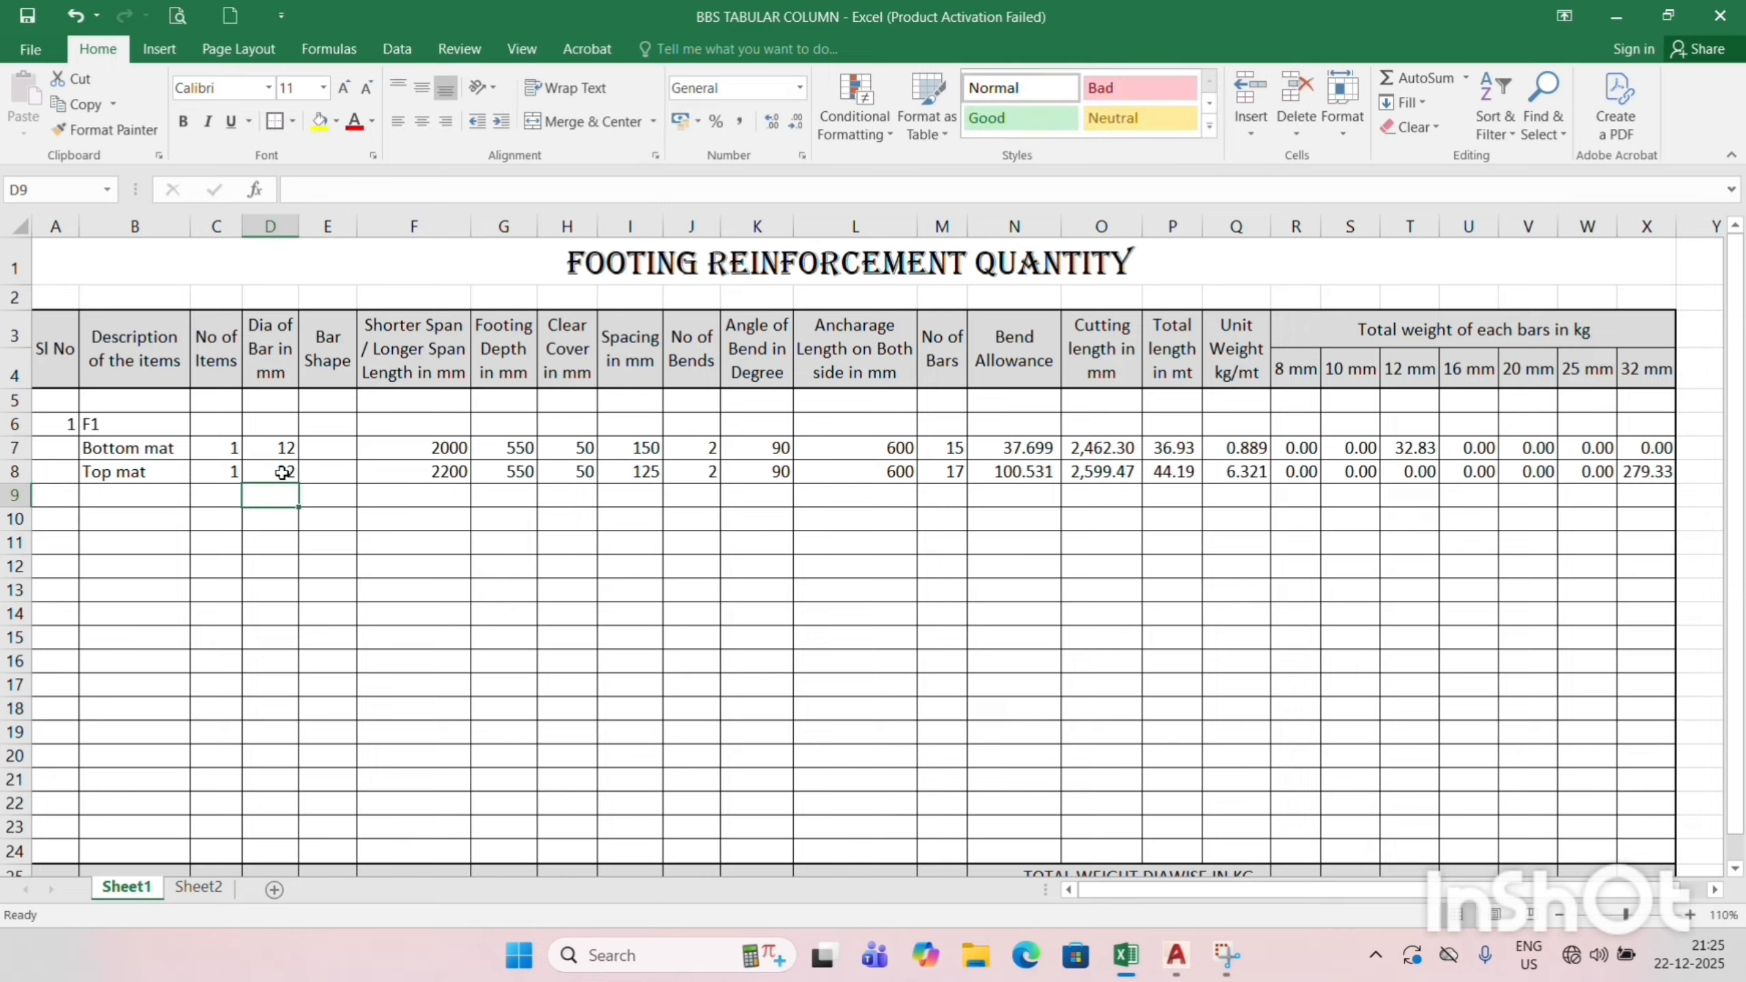
Restore the top mat's bar diameter in cell D8 to 10 mm.
{"action": "left_click", "coordinate": [282, 473]}
{"action": "type", "text": "10"}
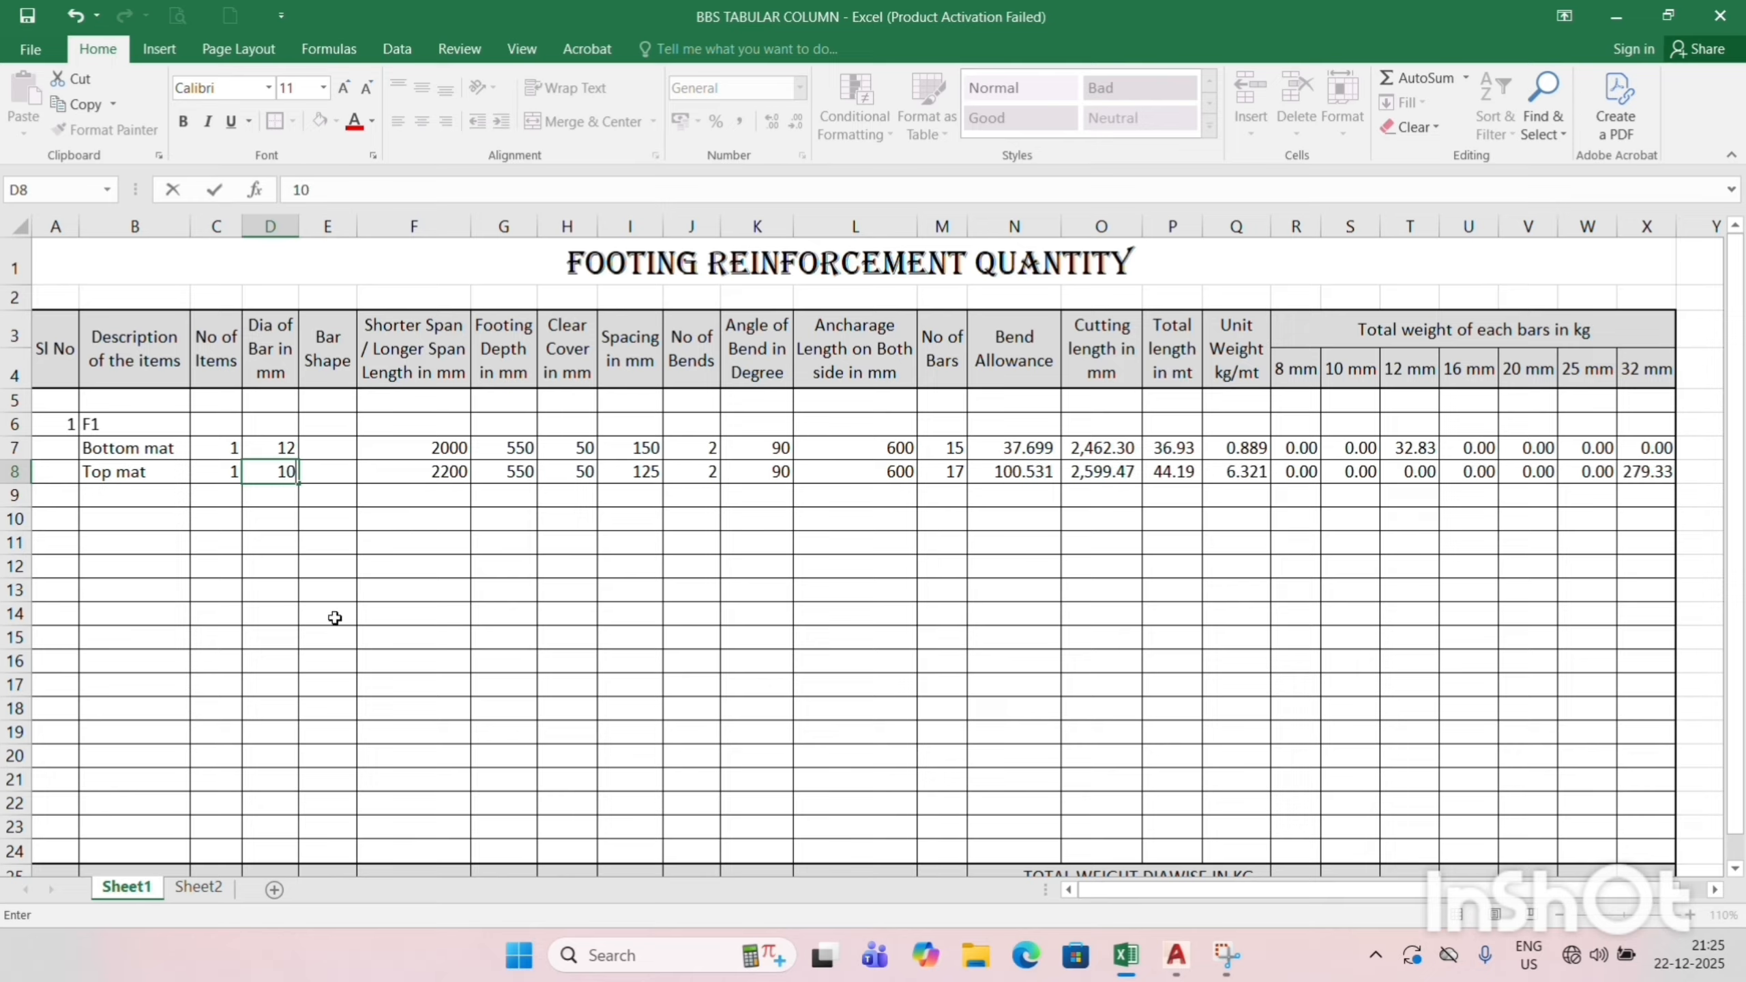
{"action": "key", "text": "Return"}
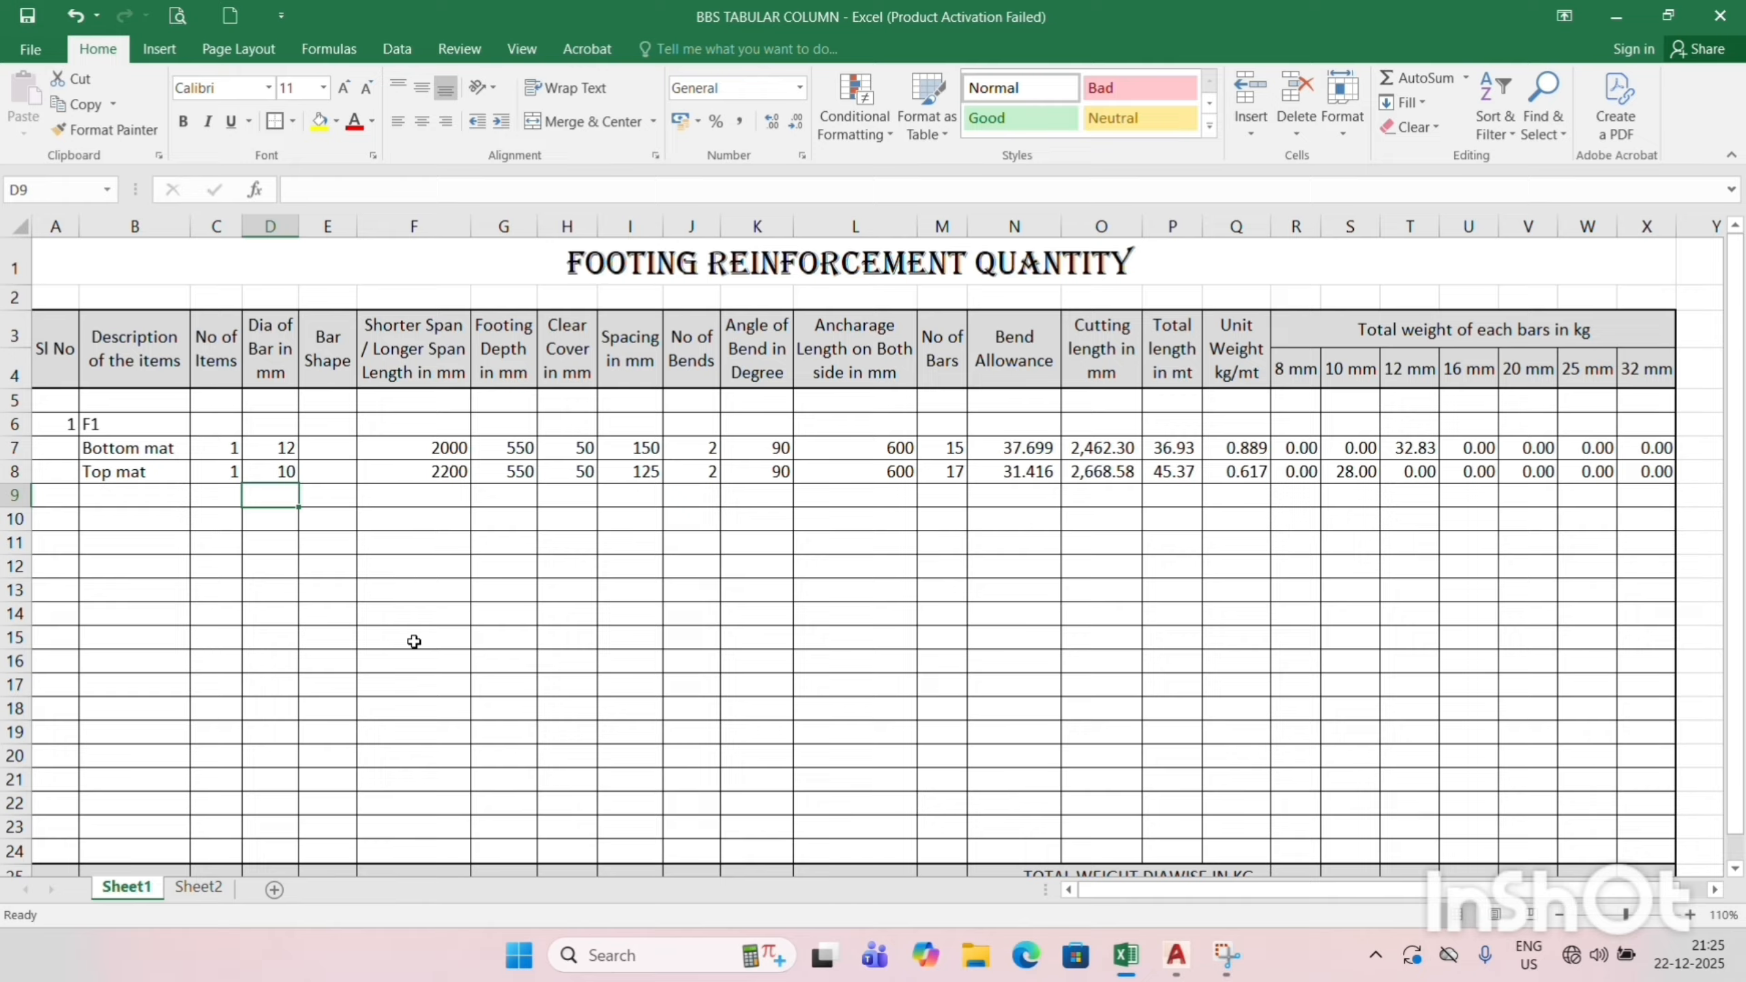
{"action": "key", "text": "super+shift+s"}
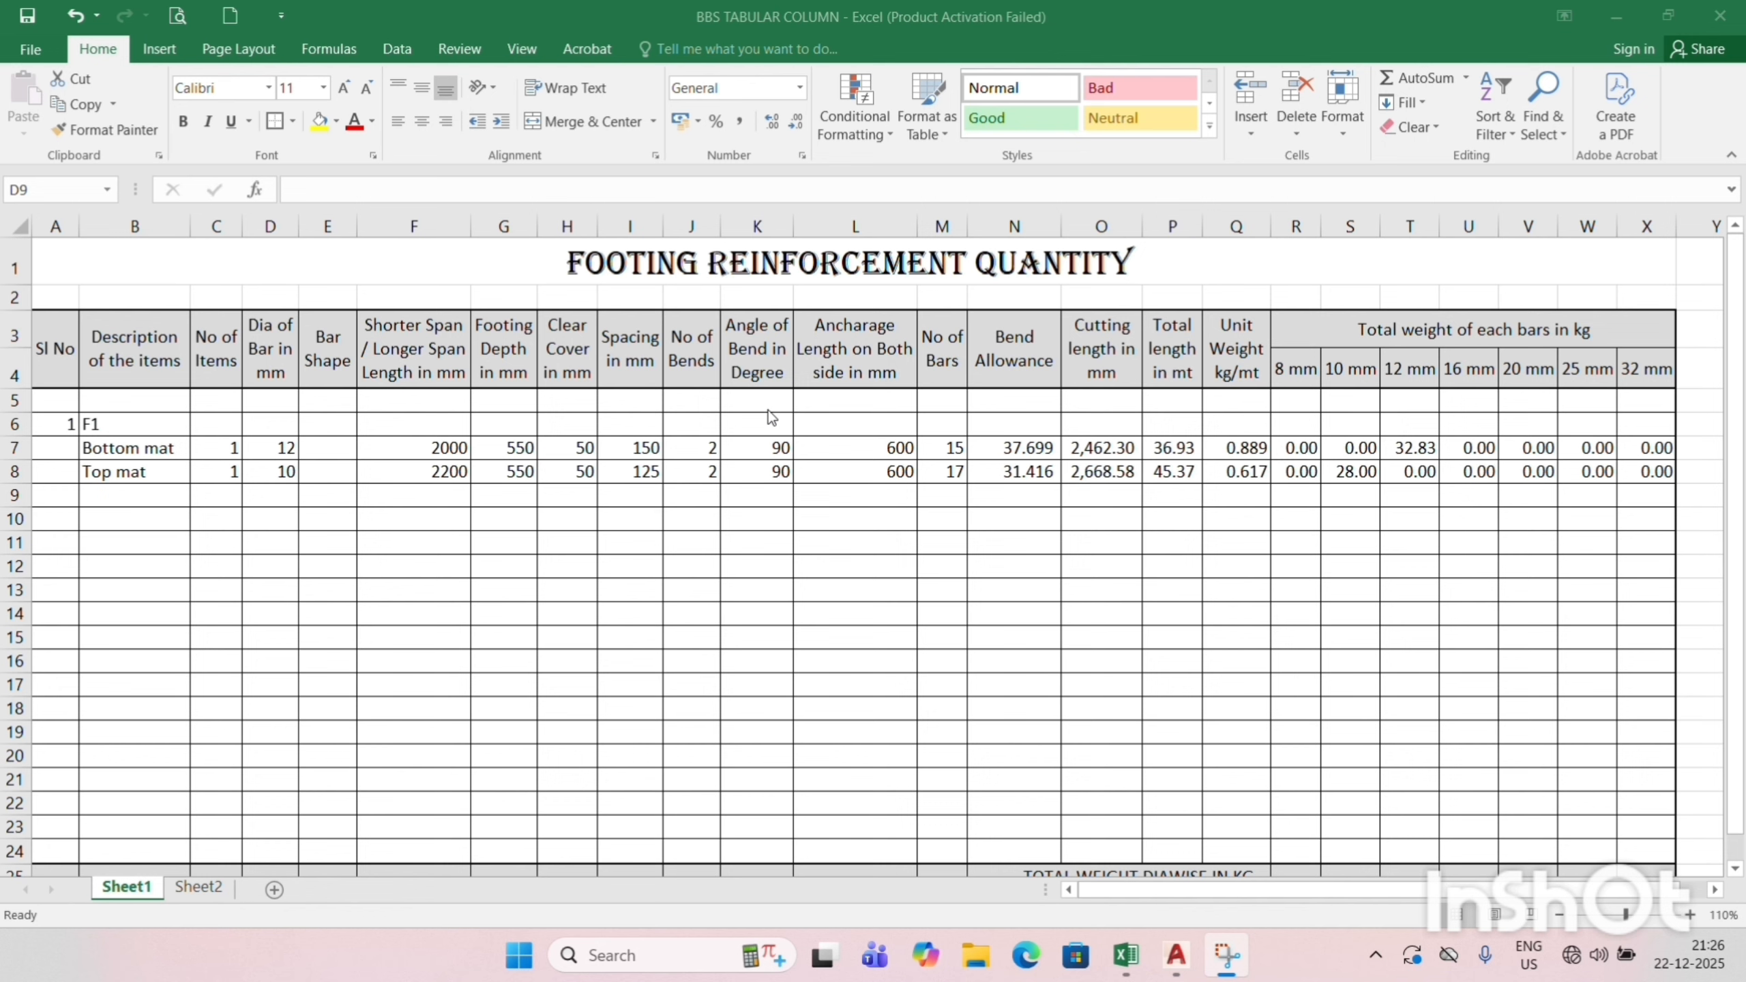